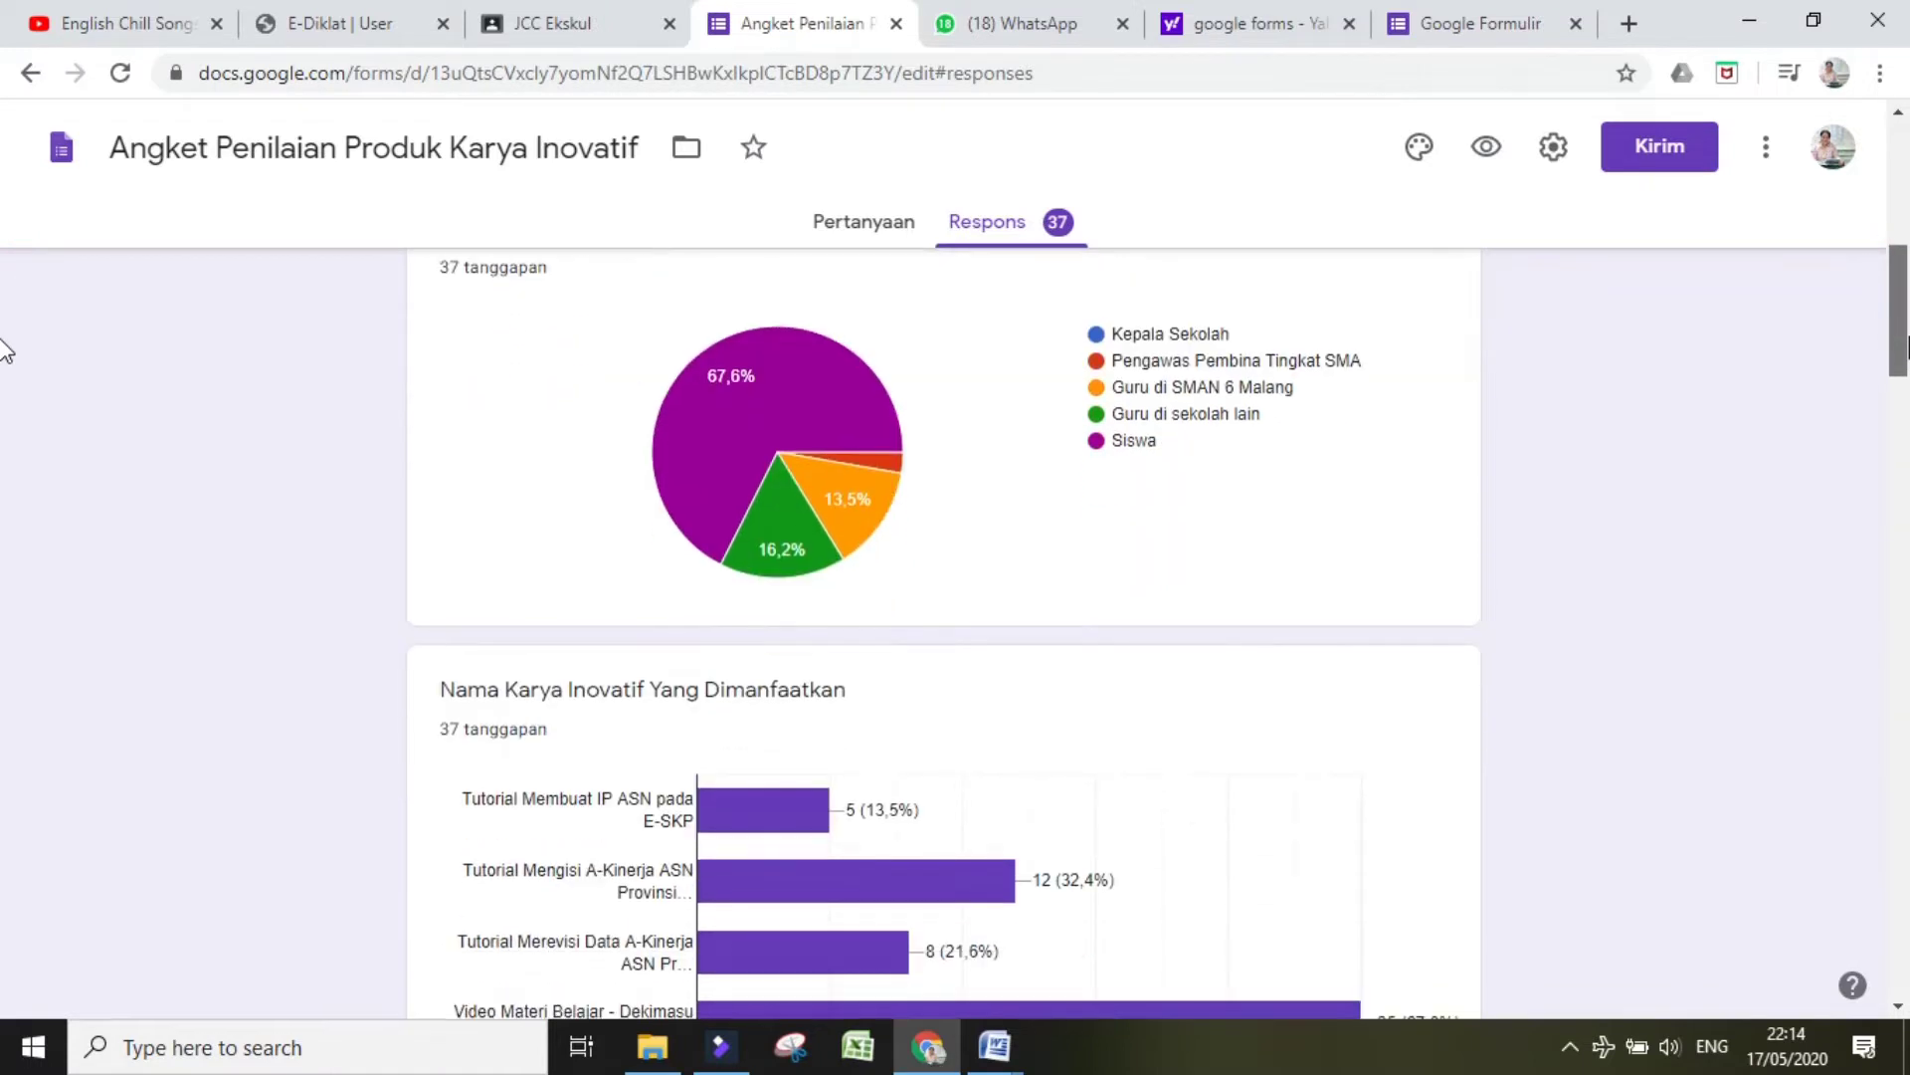
# Step: Review the response charts for "Jabatan Responden" and "Nama Karya Inovatif Yang Dimanfaatkan" in the questionnaire
pyautogui.scroll(1, 8, 344)
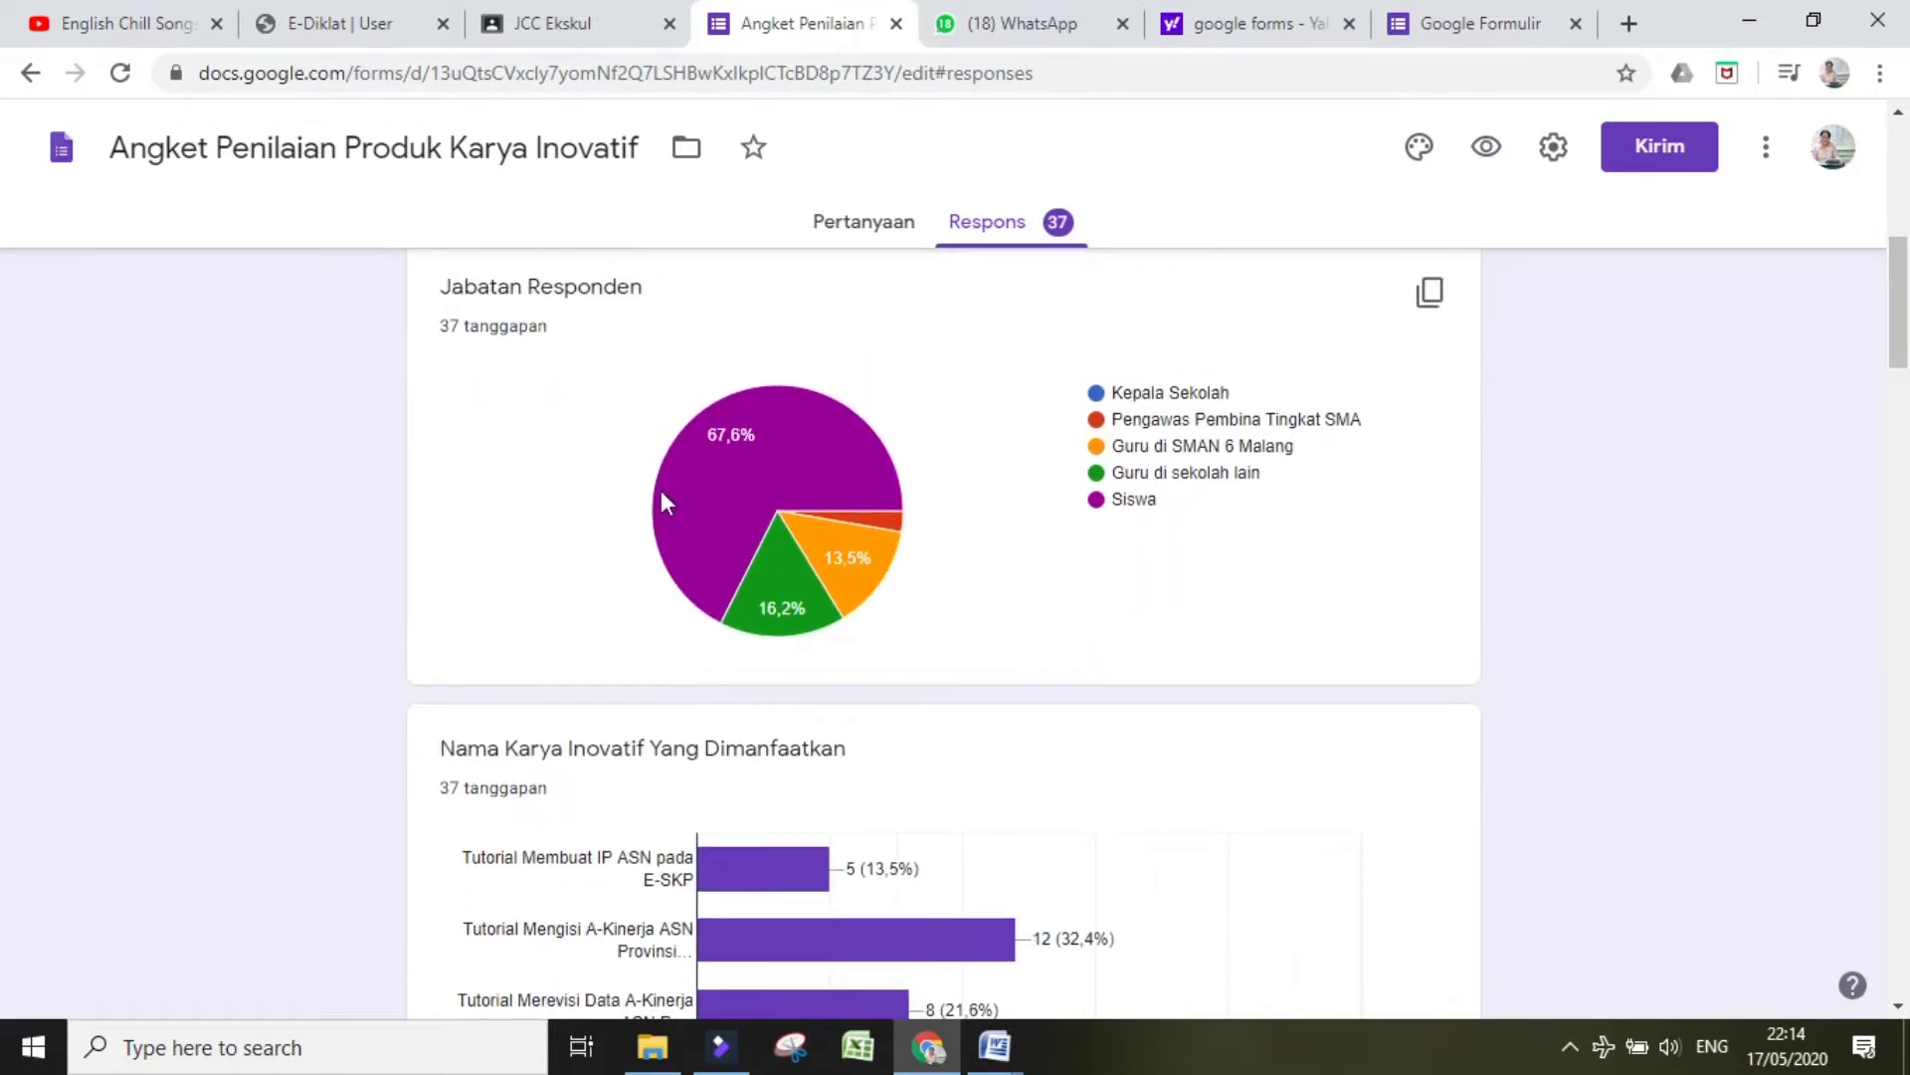
pyautogui.moveTo(854, 546)
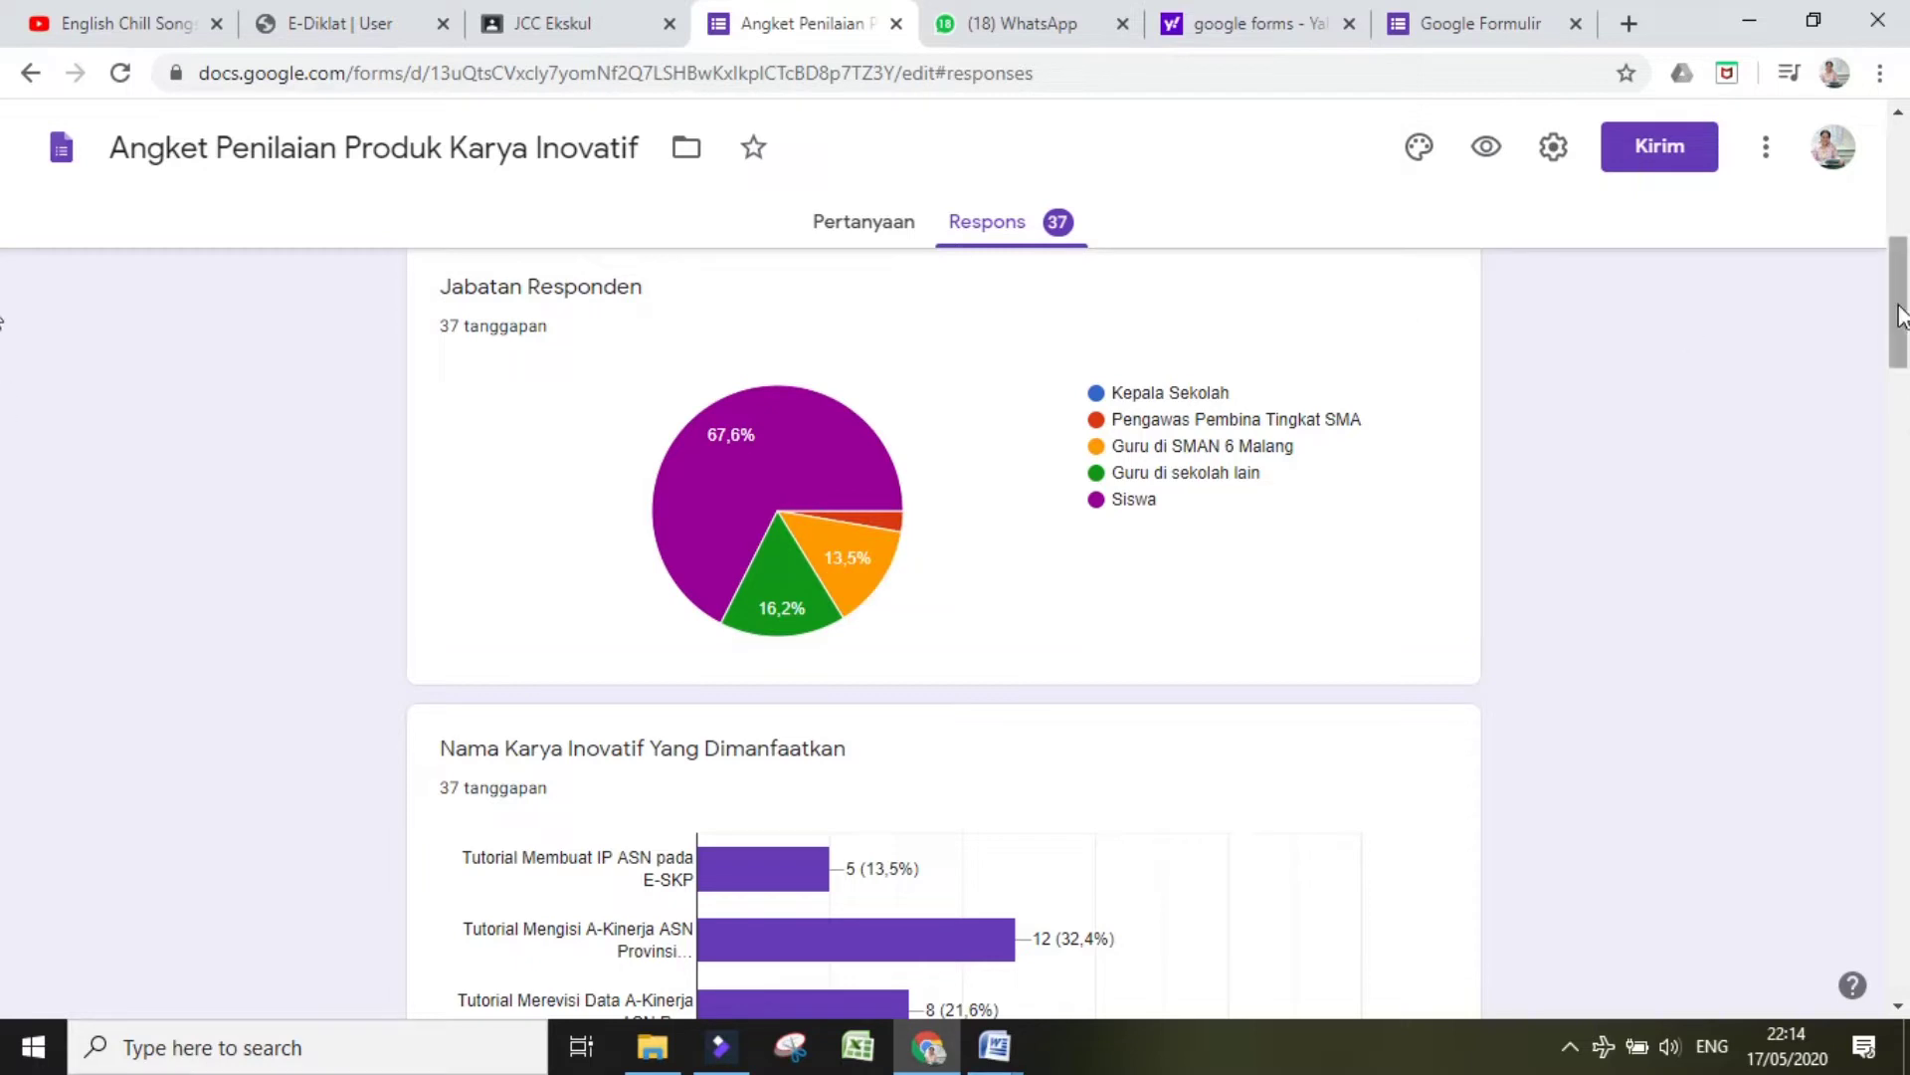
pyautogui.moveTo(1903, 316); pyautogui.dragTo(1905, 368)
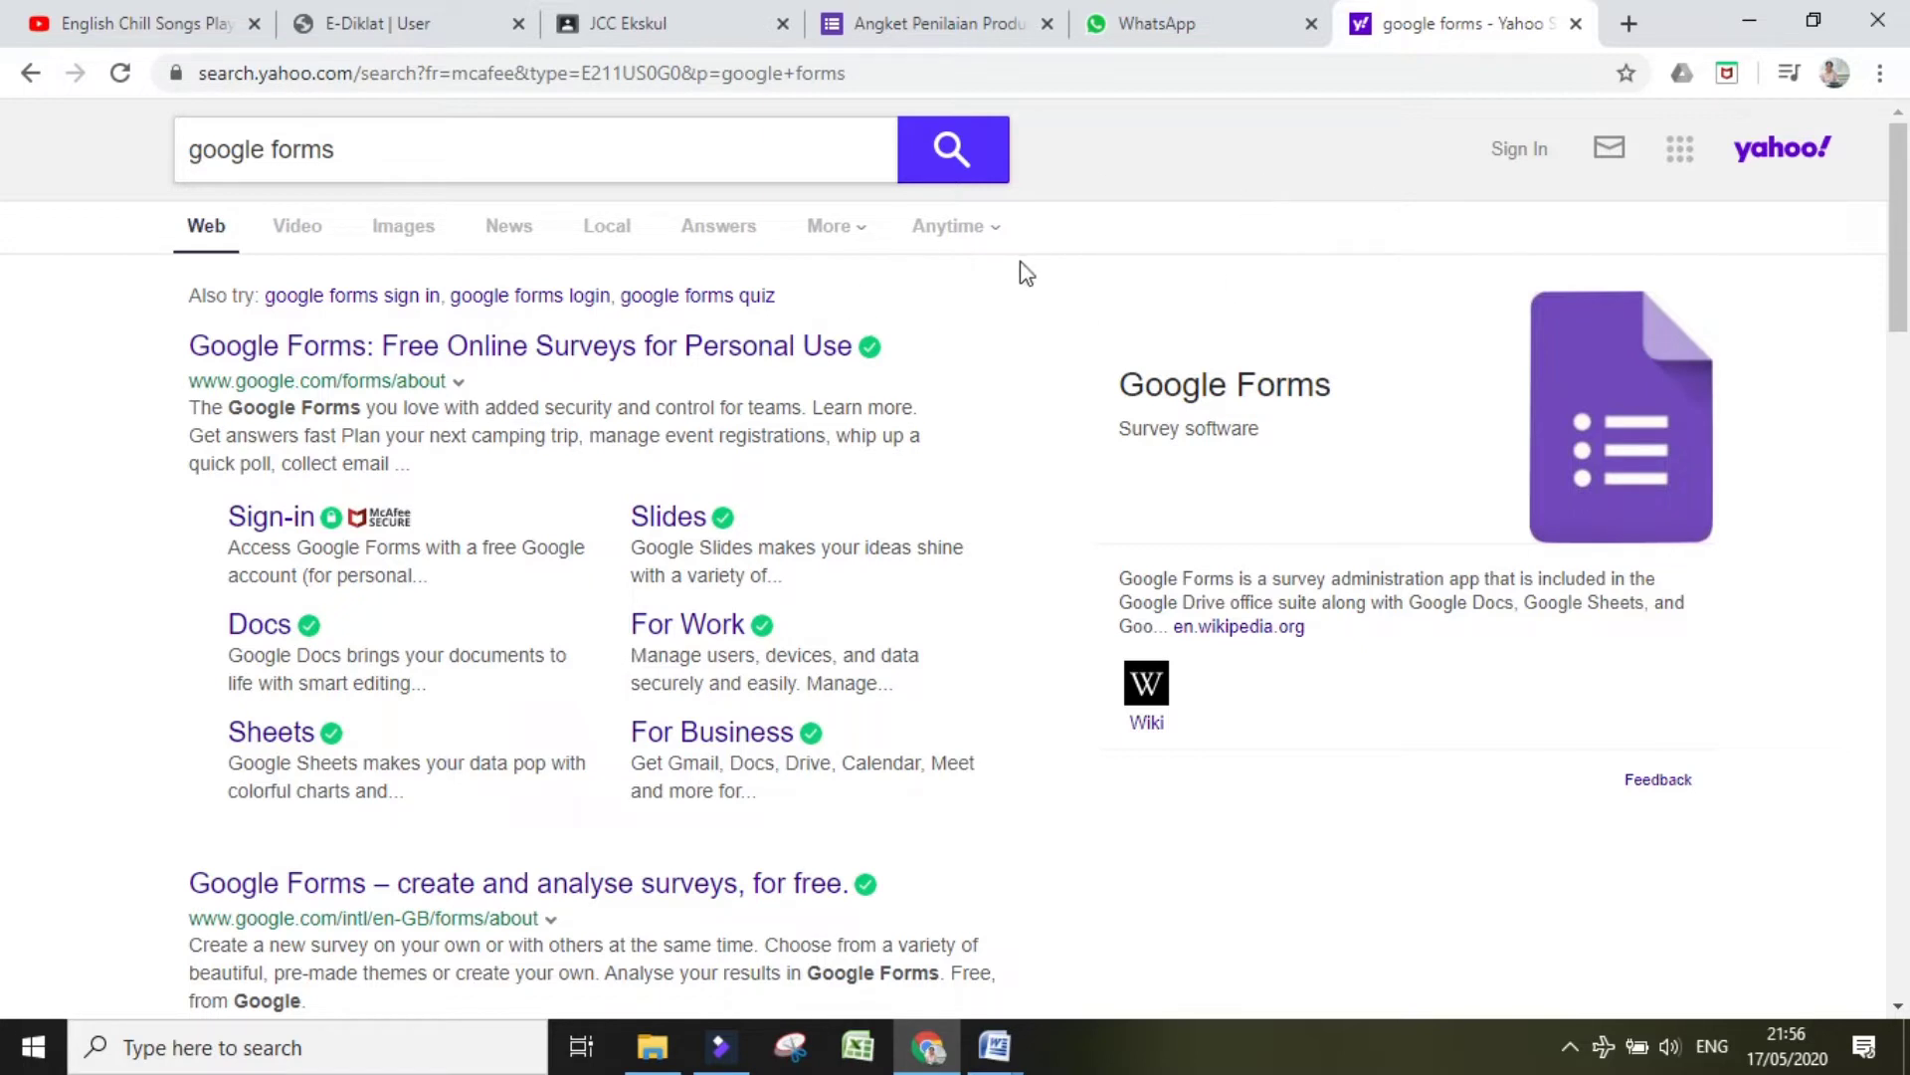
# Step: Search the web for "google forms" and open the result "Google Forms: Free Online Surveys for Personal Use"
pyautogui.click(452, 142)
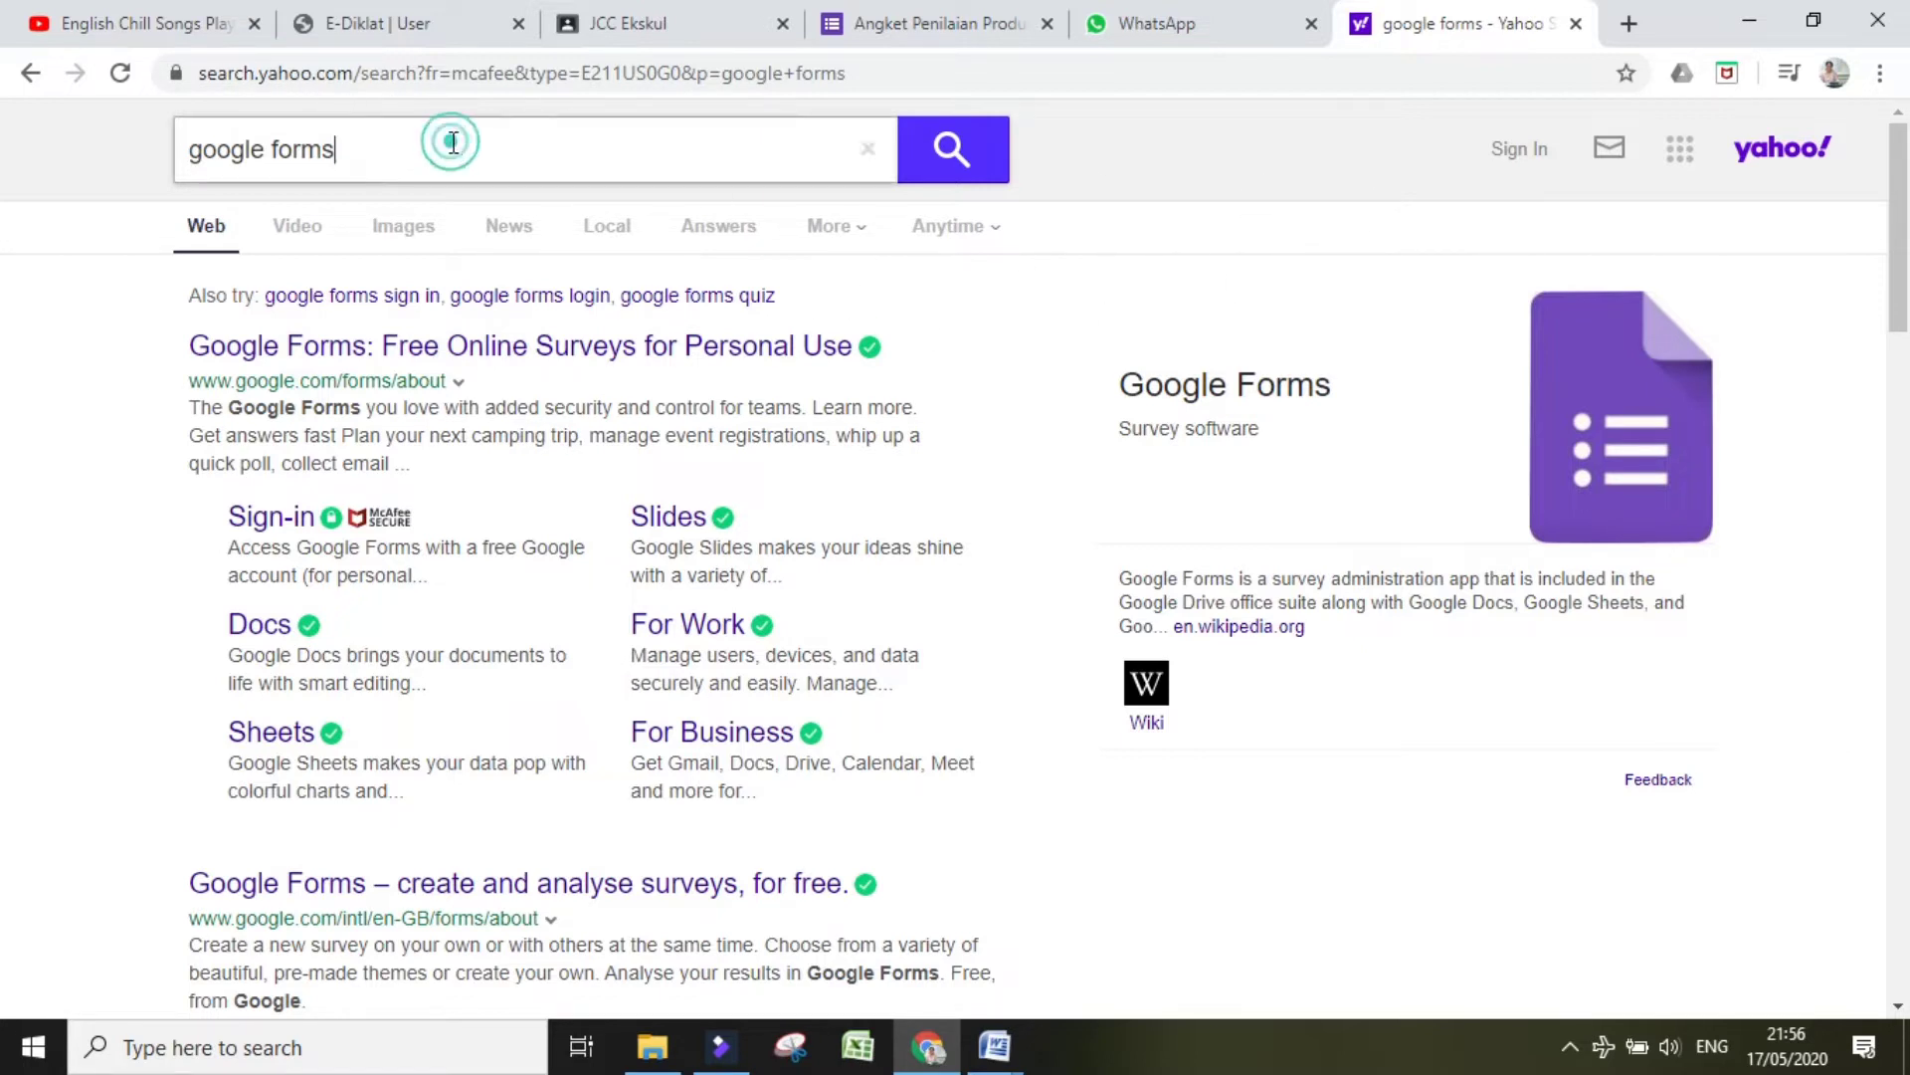
pyautogui.click(450, 141)
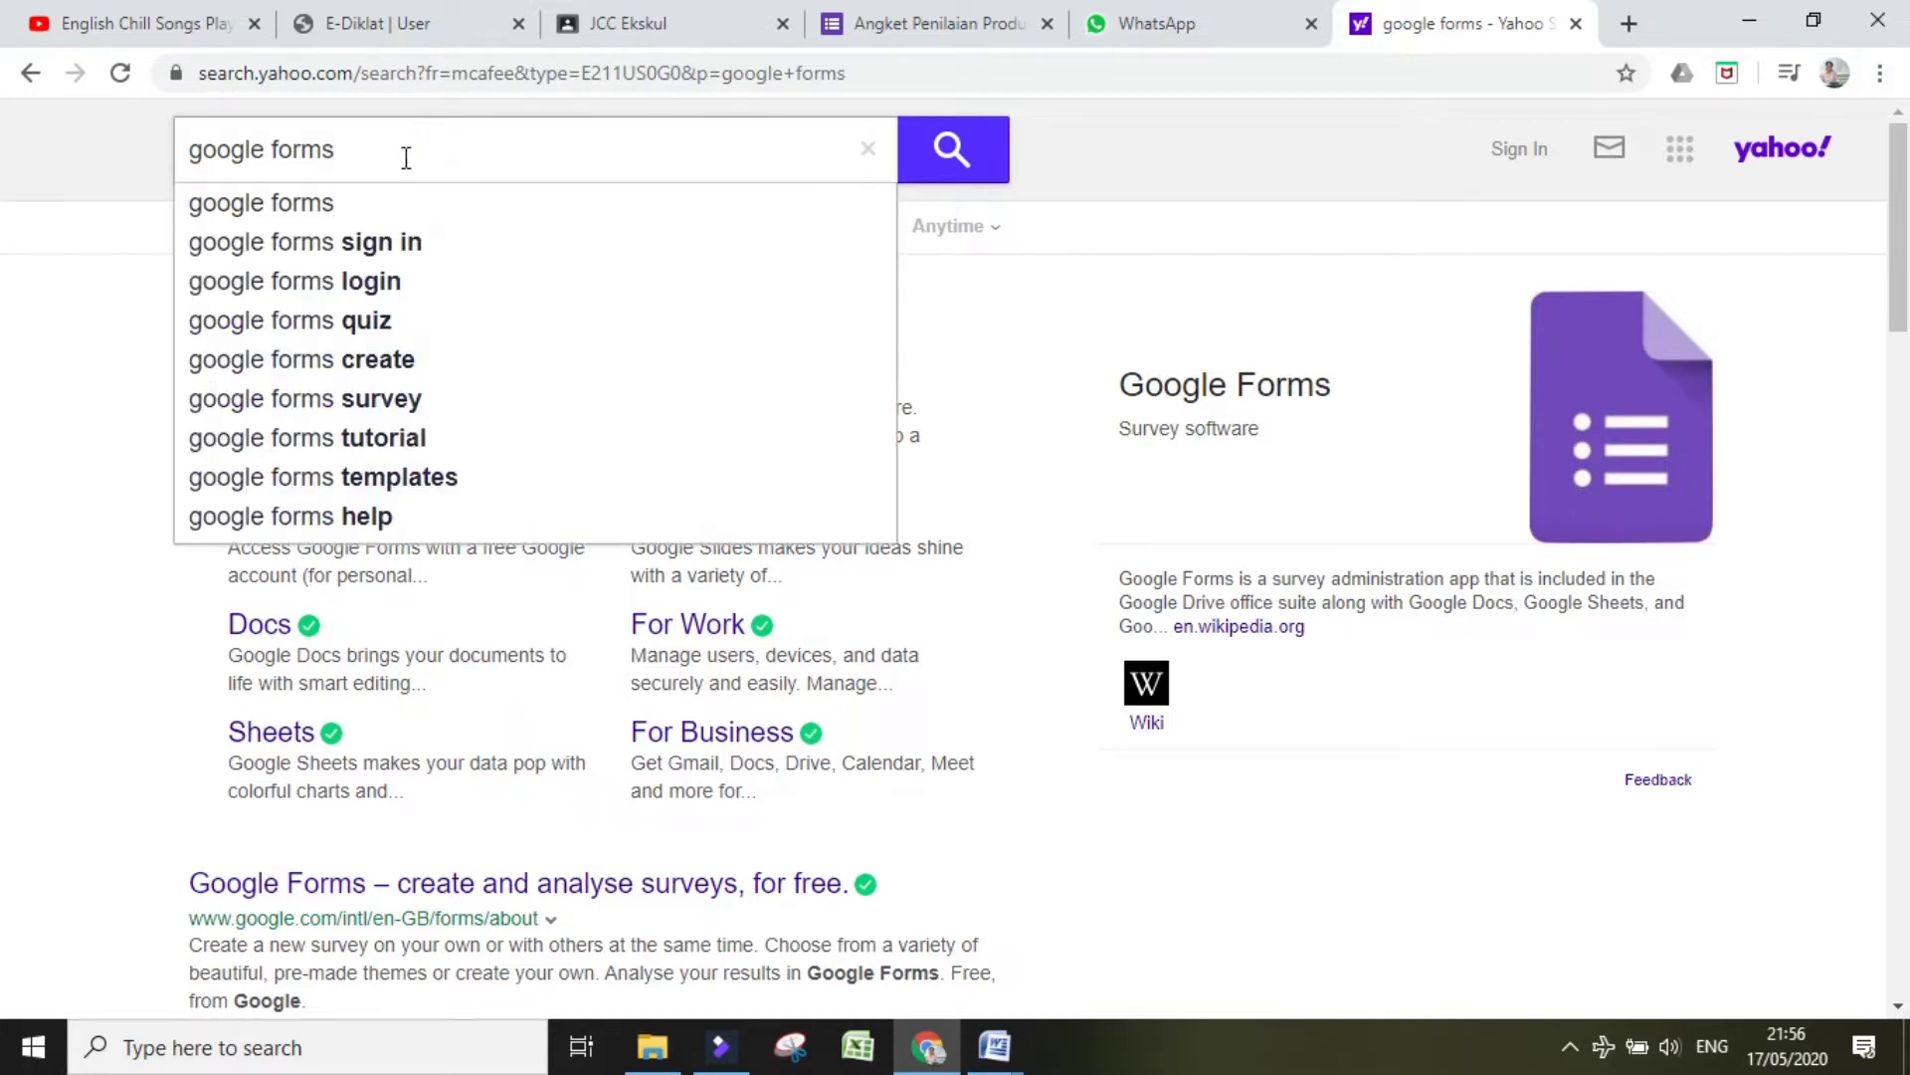
pyautogui.click(506, 169)
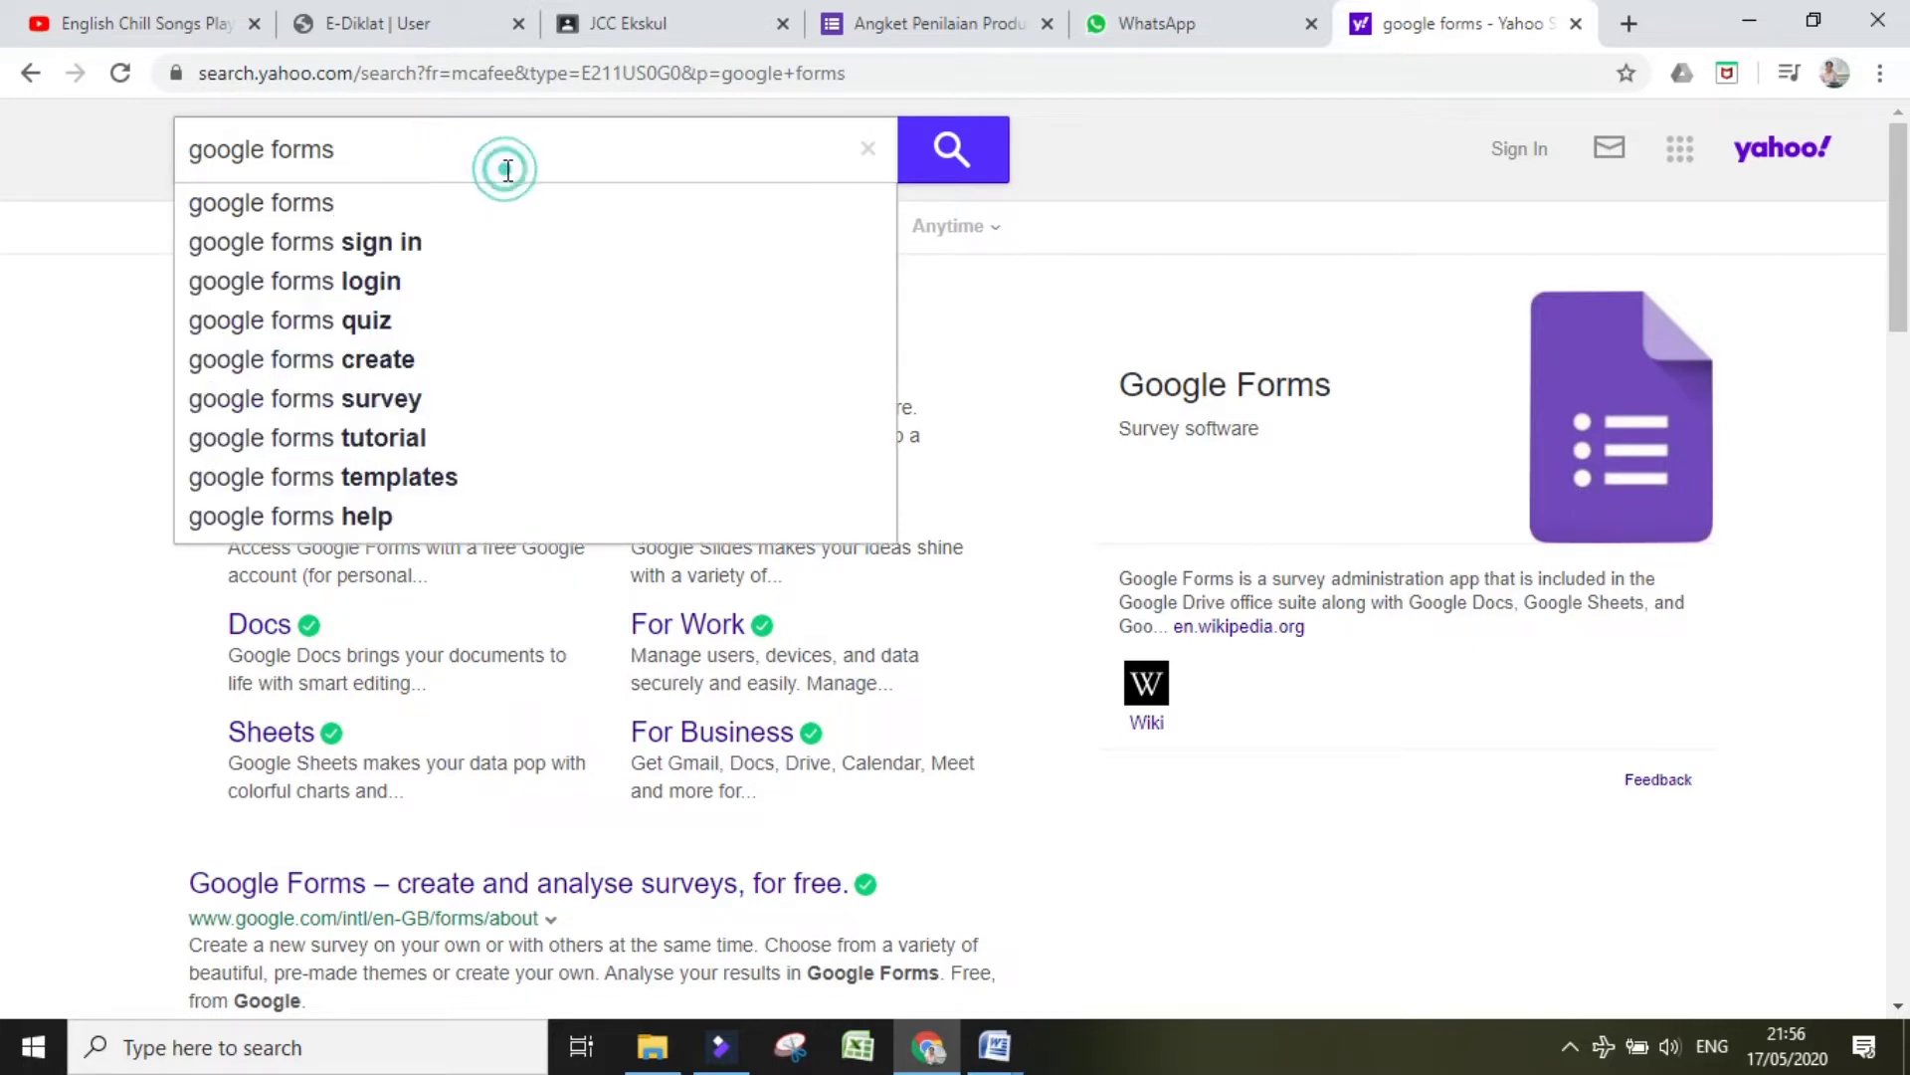
pyautogui.click(1126, 264)
pyautogui.click(653, 149)
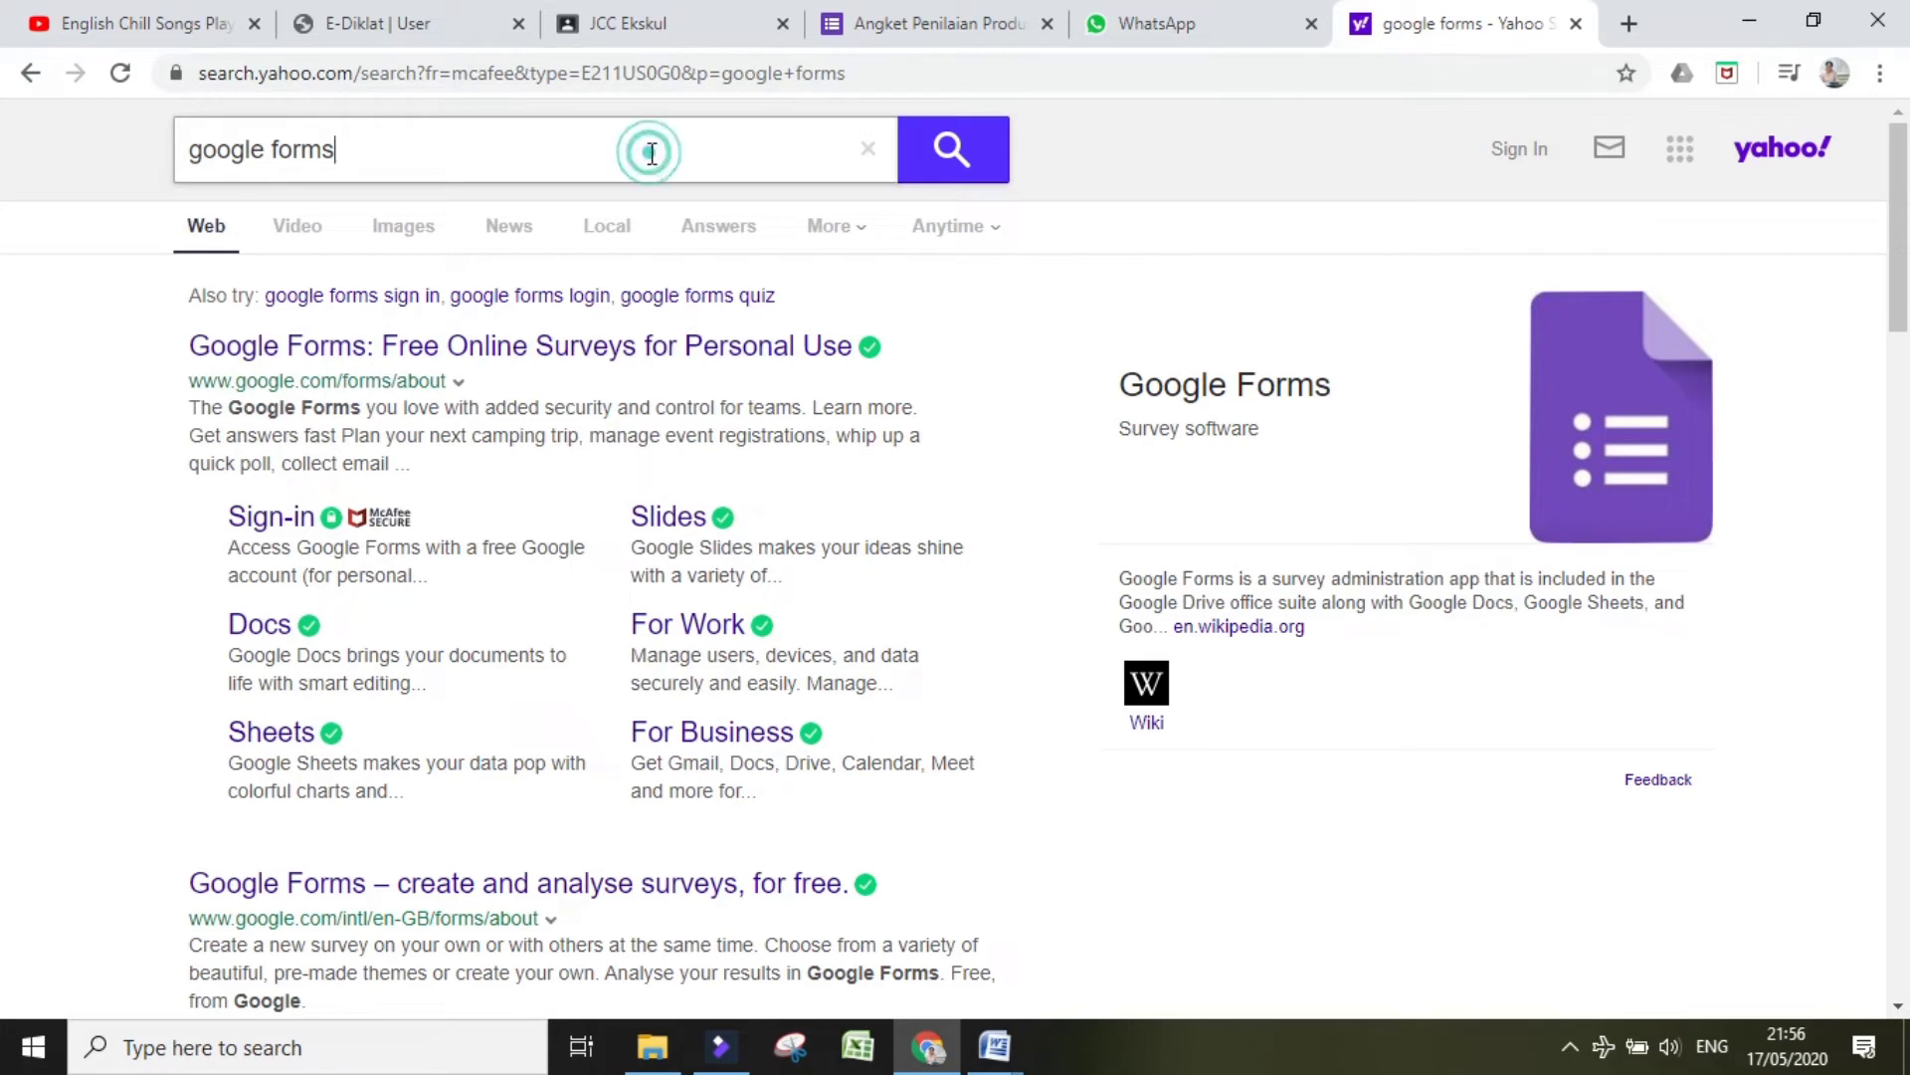
pyautogui.click(946, 154)
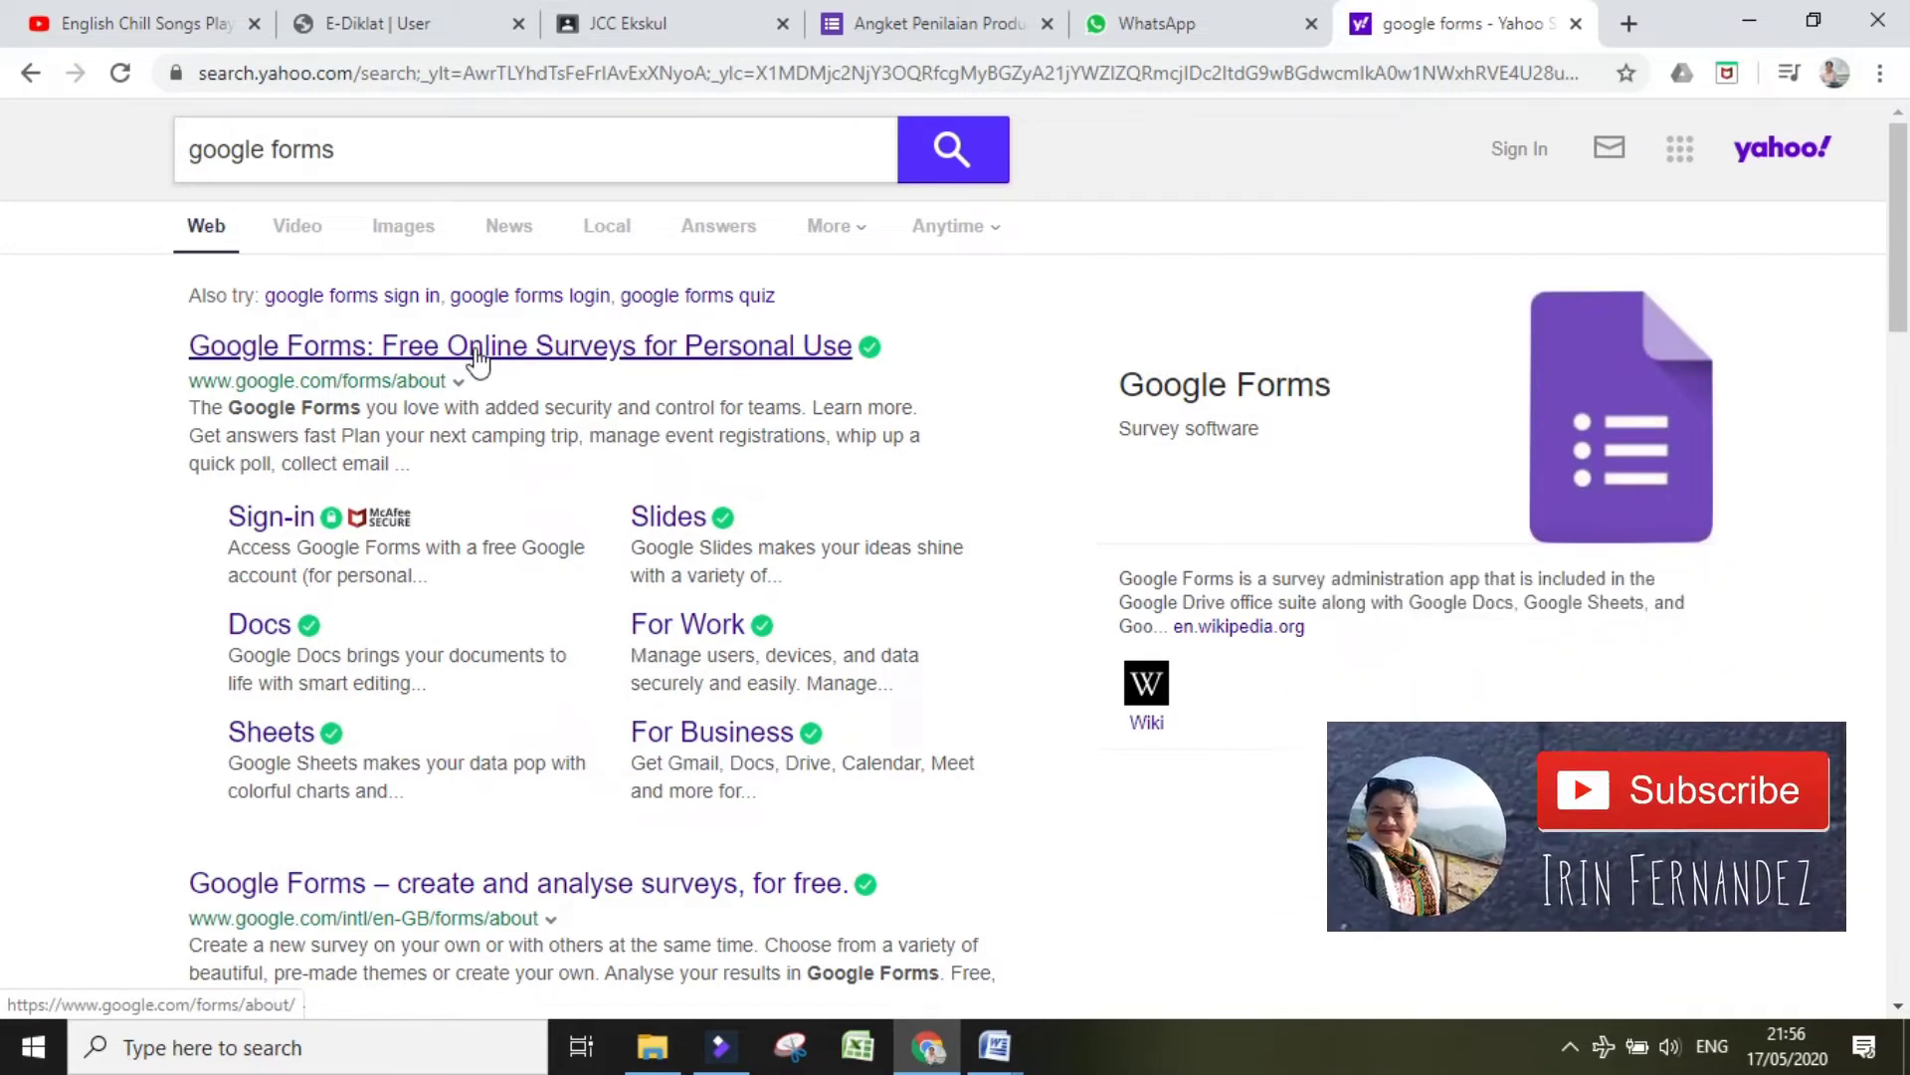
pyautogui.click(477, 358)
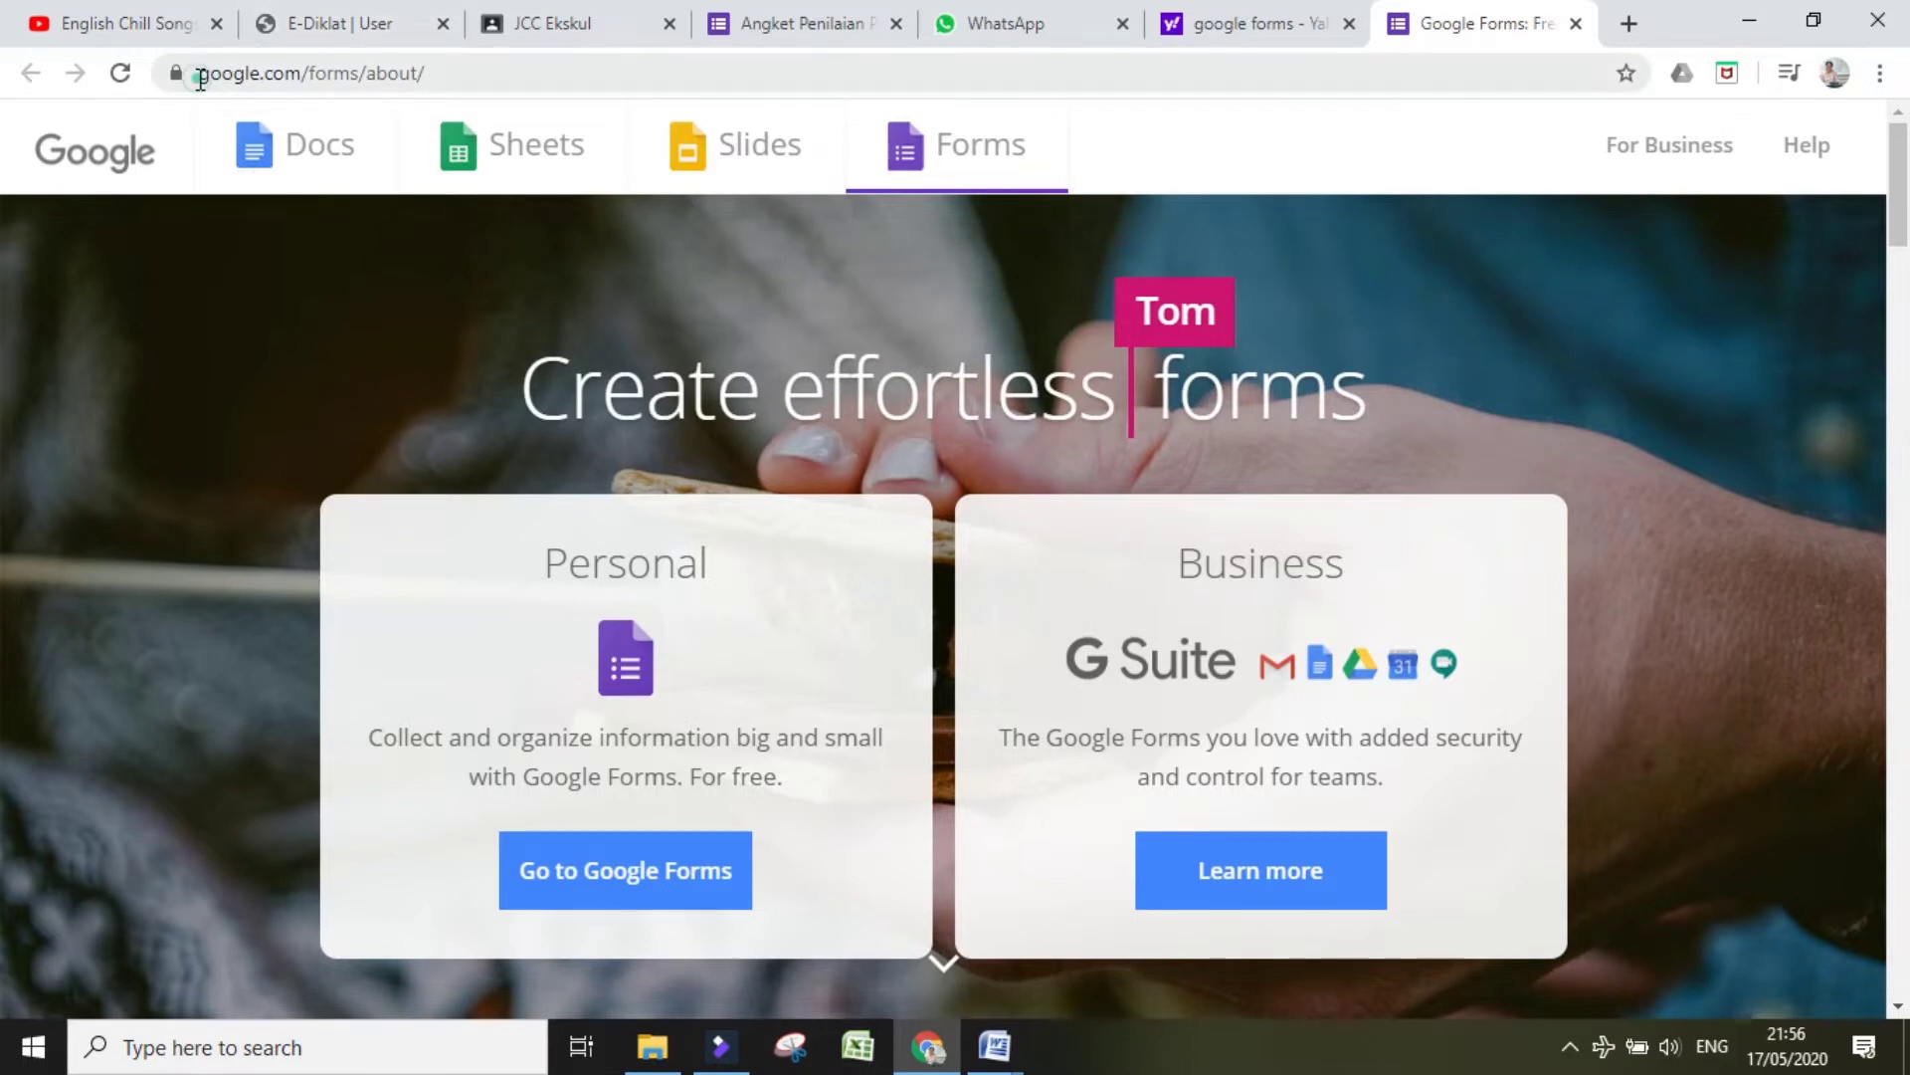
# Step: Compare the Personal and Business options on the Forms about page and enter Google Forms through the Personal one
pyautogui.moveTo(194, 74); pyautogui.dragTo(449, 79)
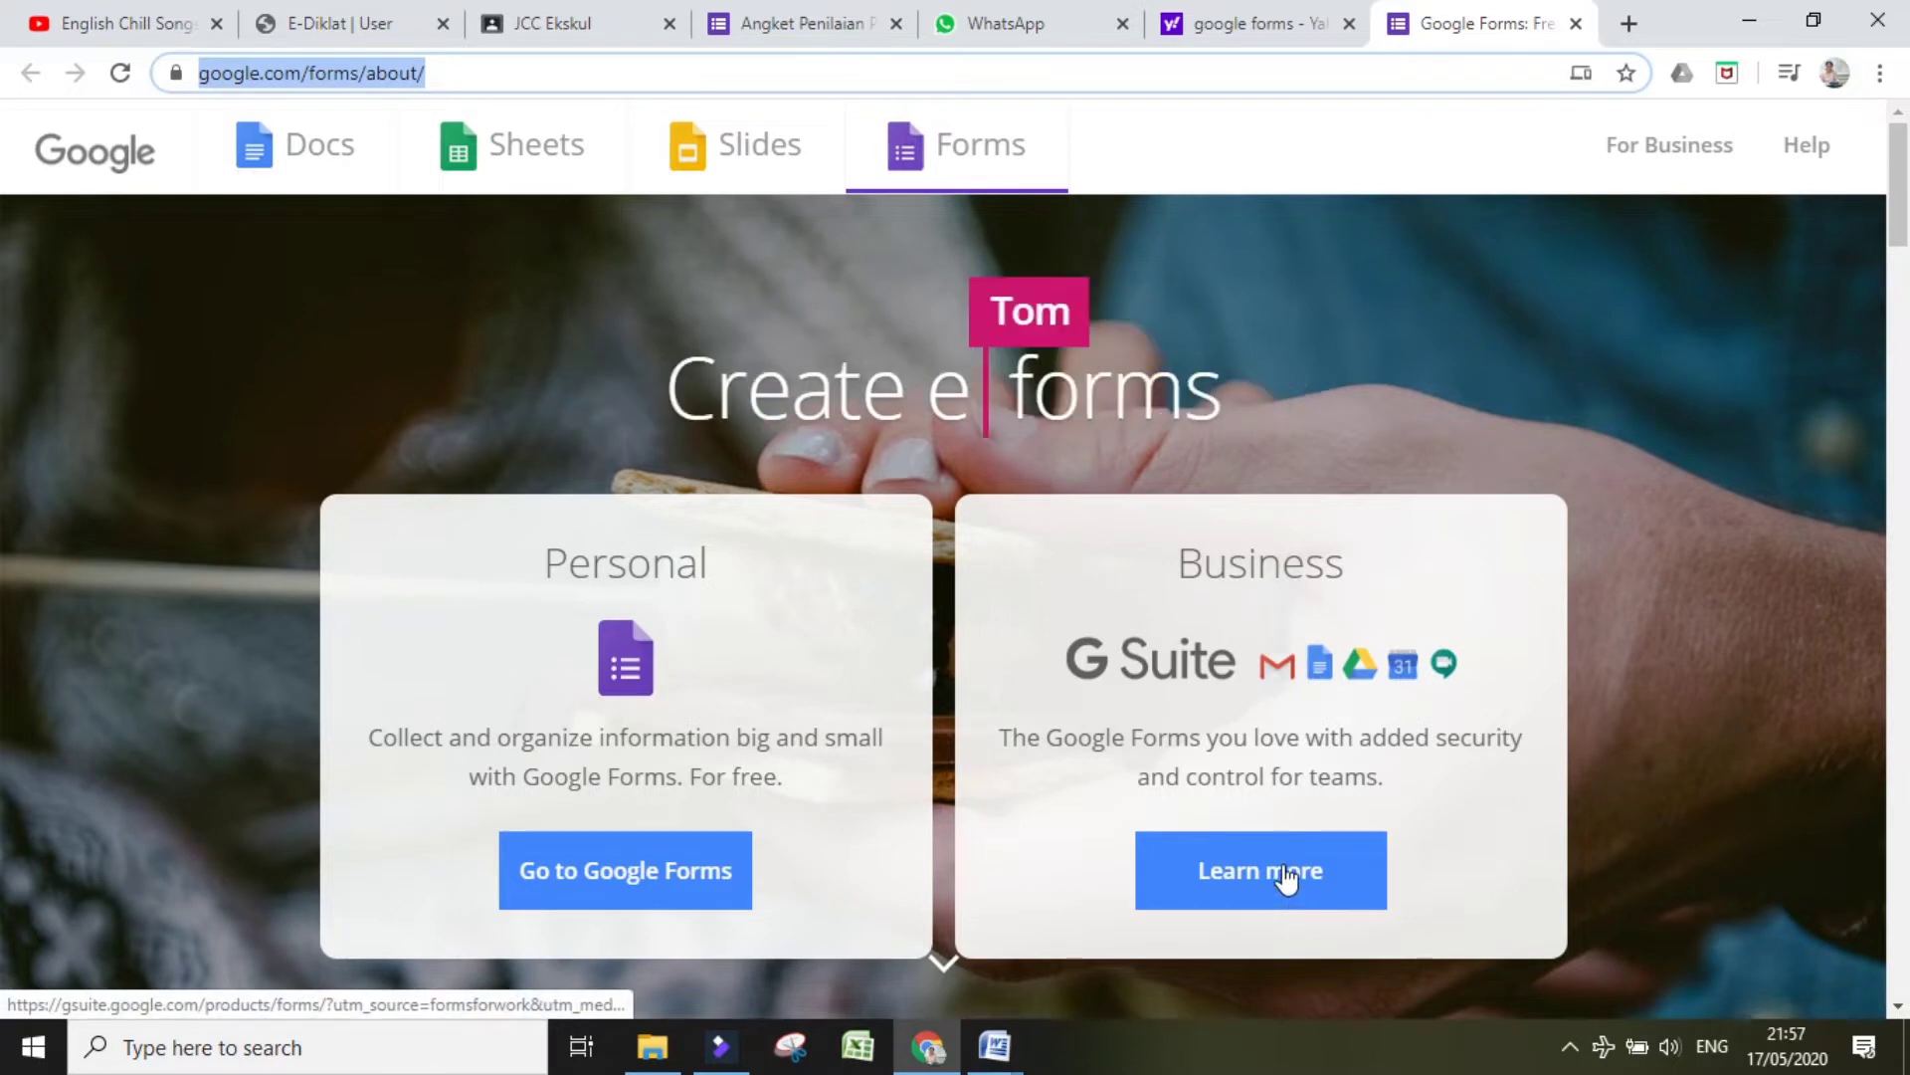
pyautogui.click(1176, 555)
pyautogui.moveTo(1345, 562); pyautogui.dragTo(1152, 580)
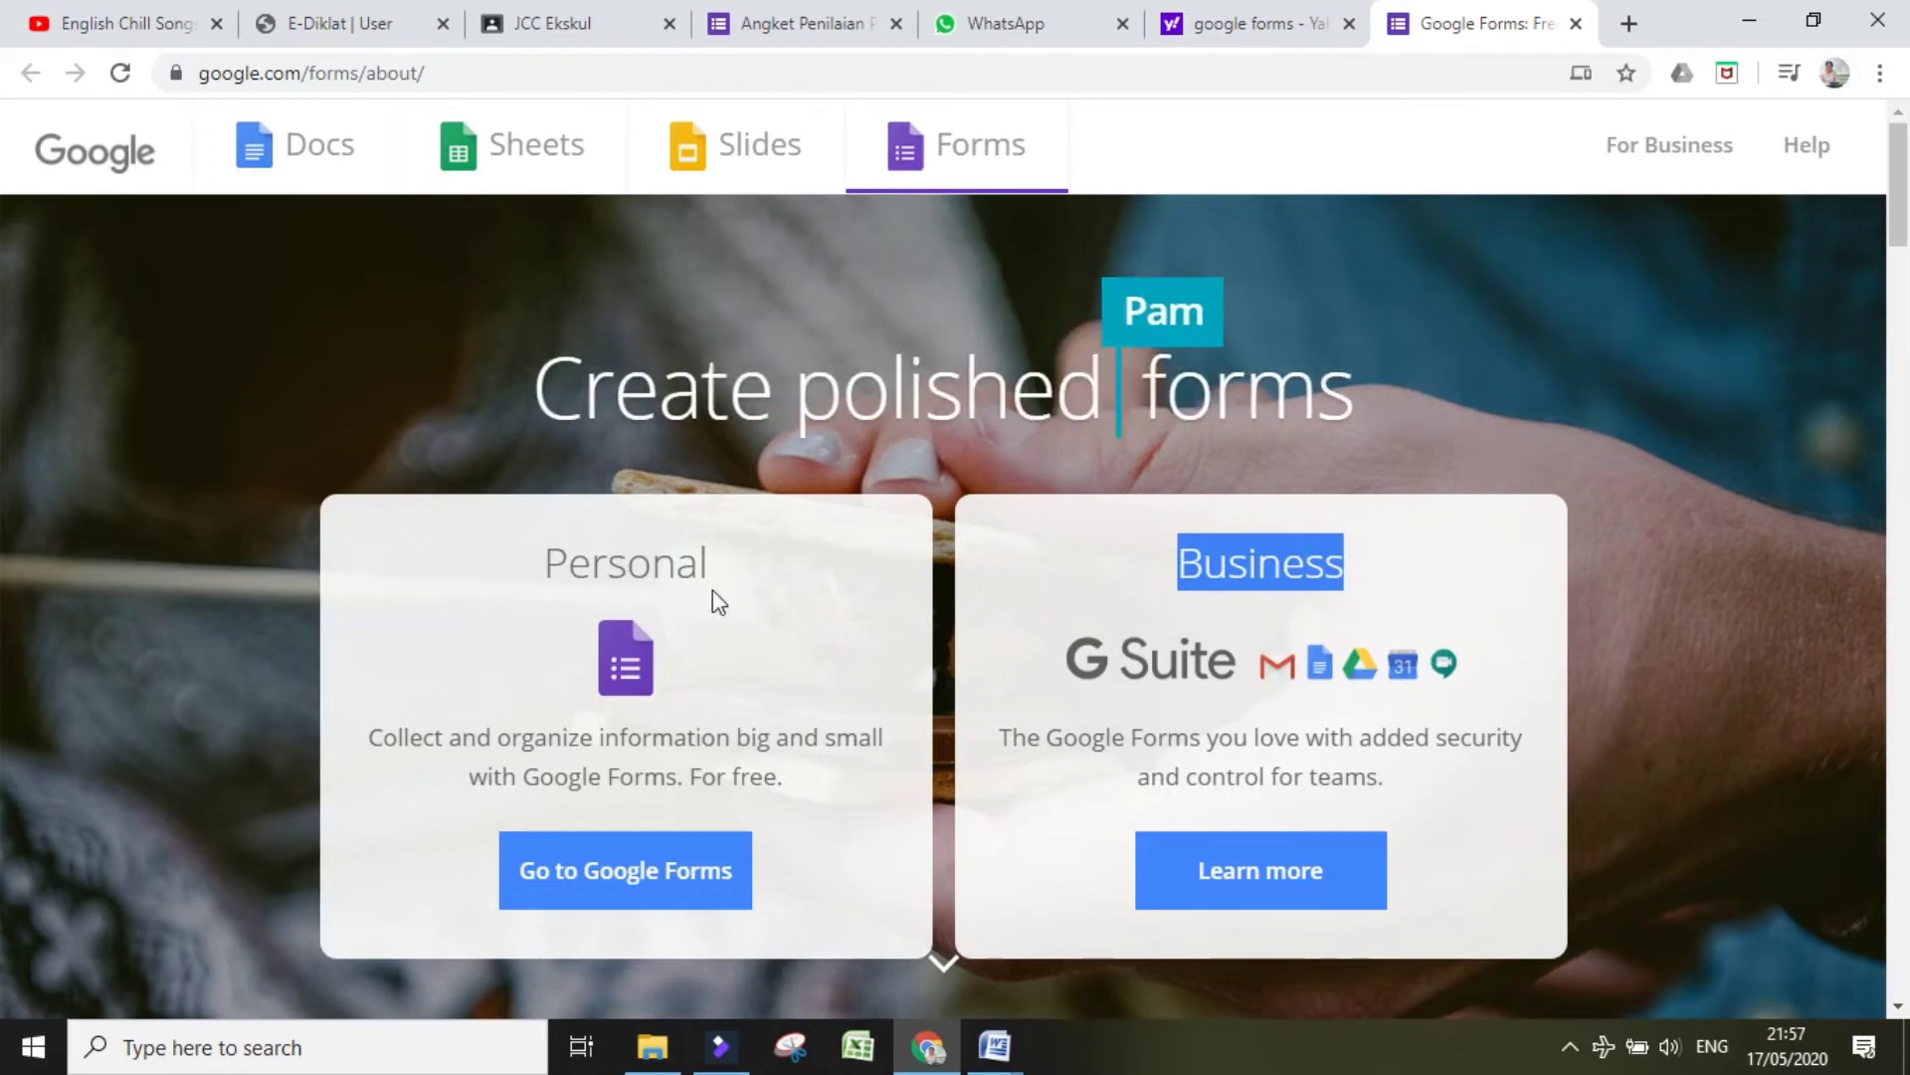
pyautogui.doubleClick(546, 566)
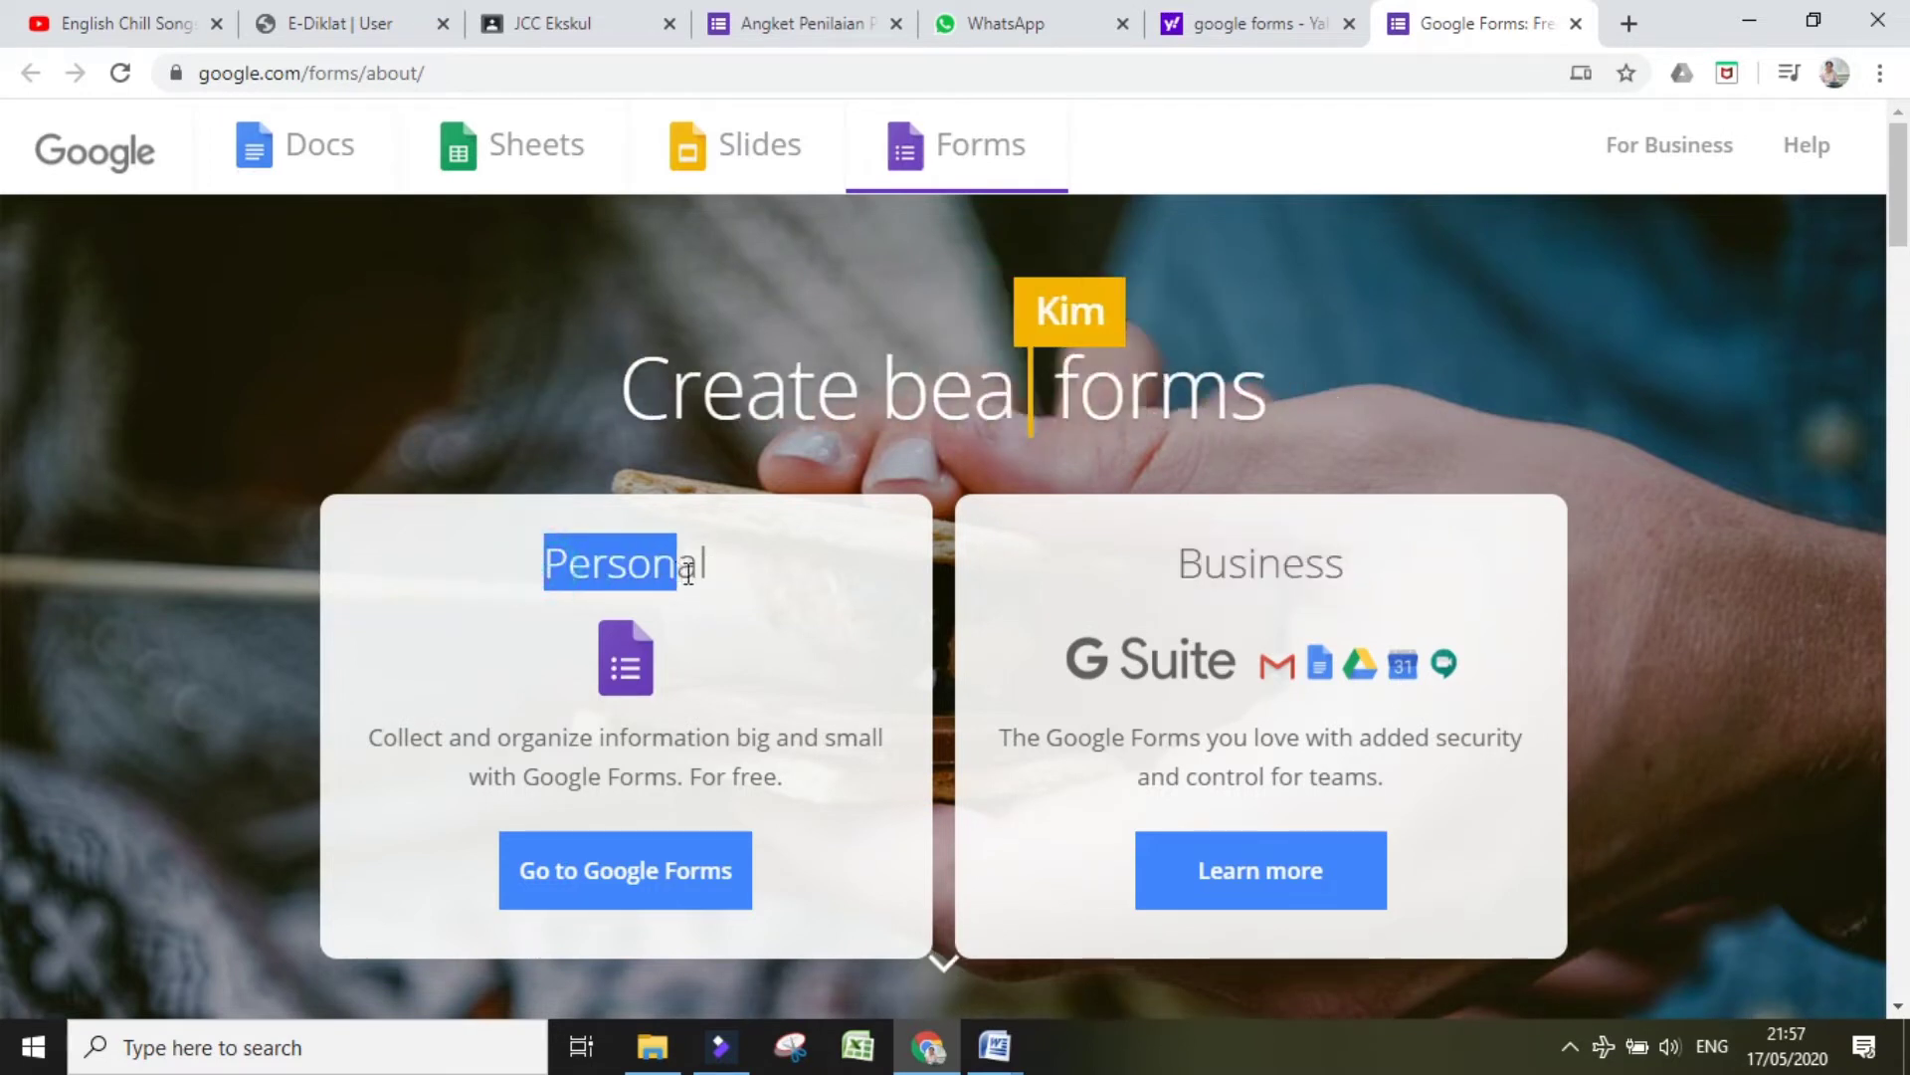
pyautogui.click(807, 657)
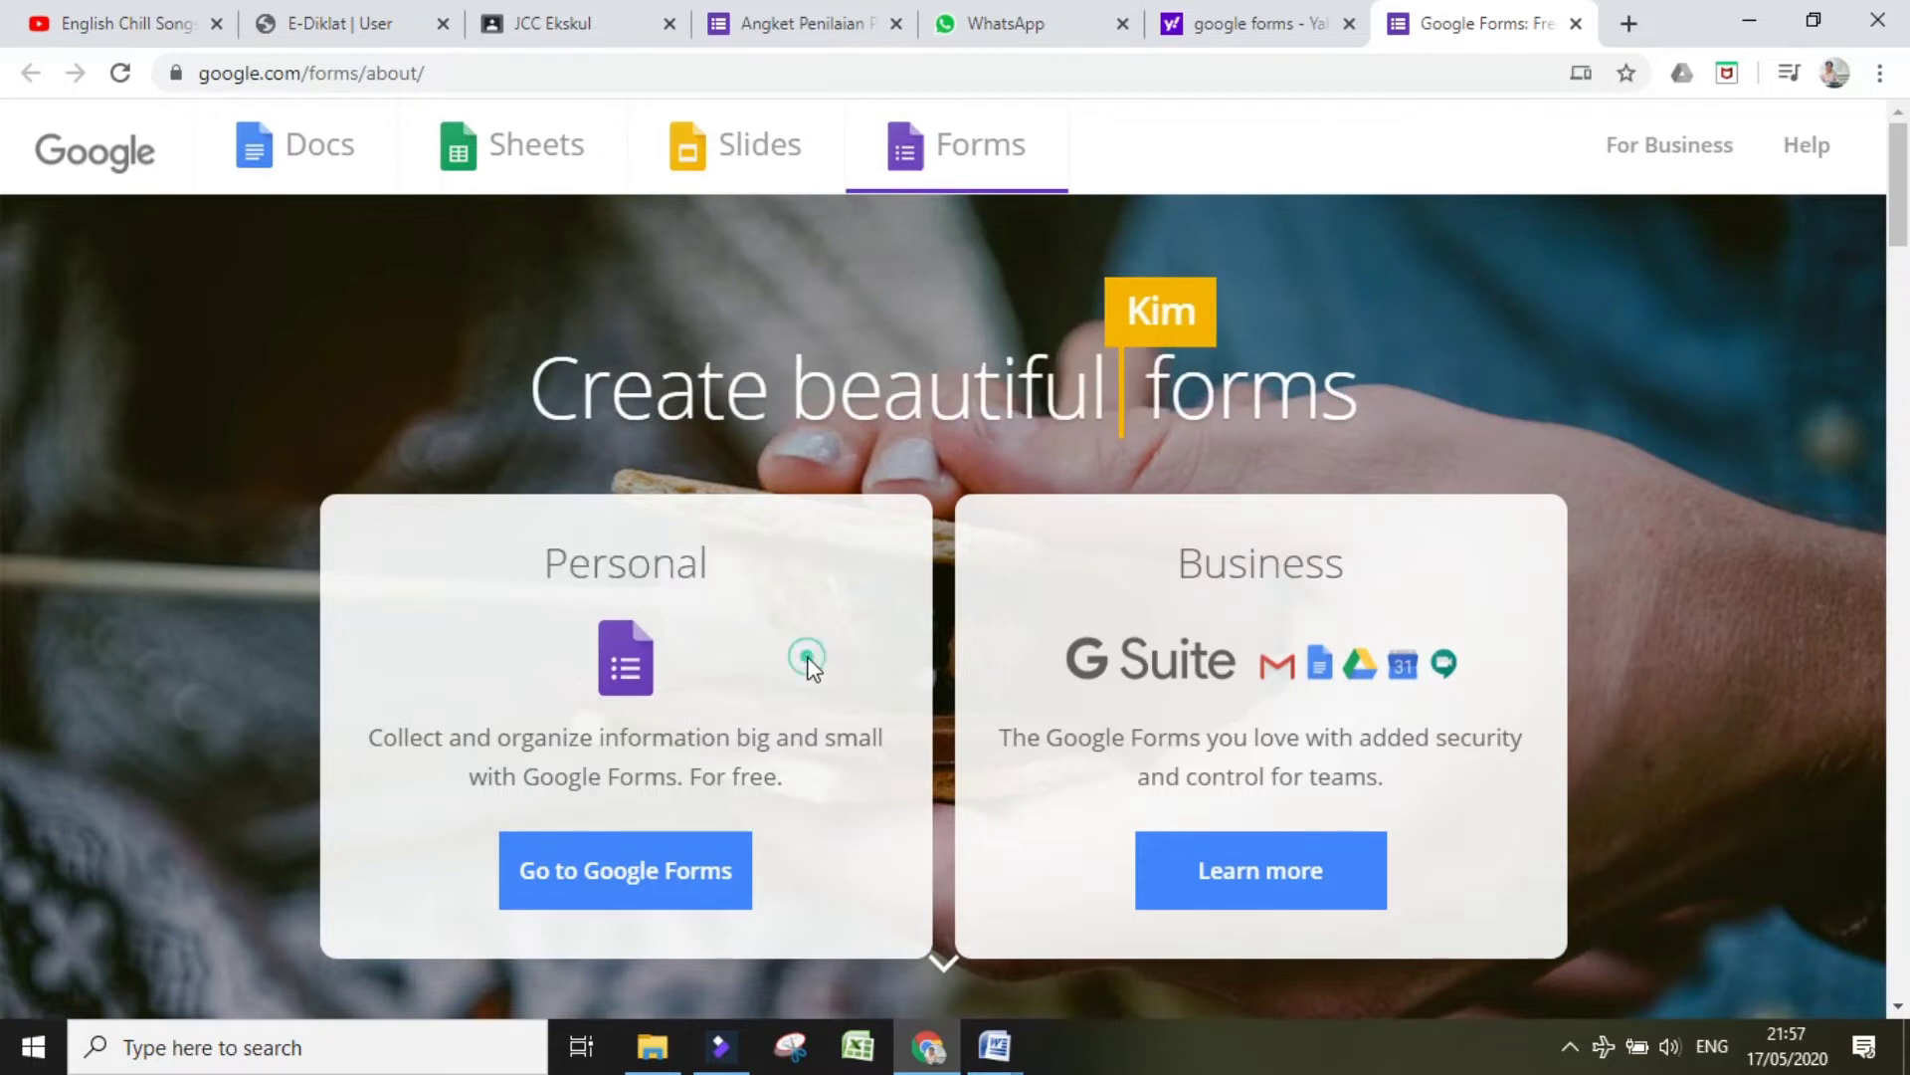
pyautogui.click(710, 895)
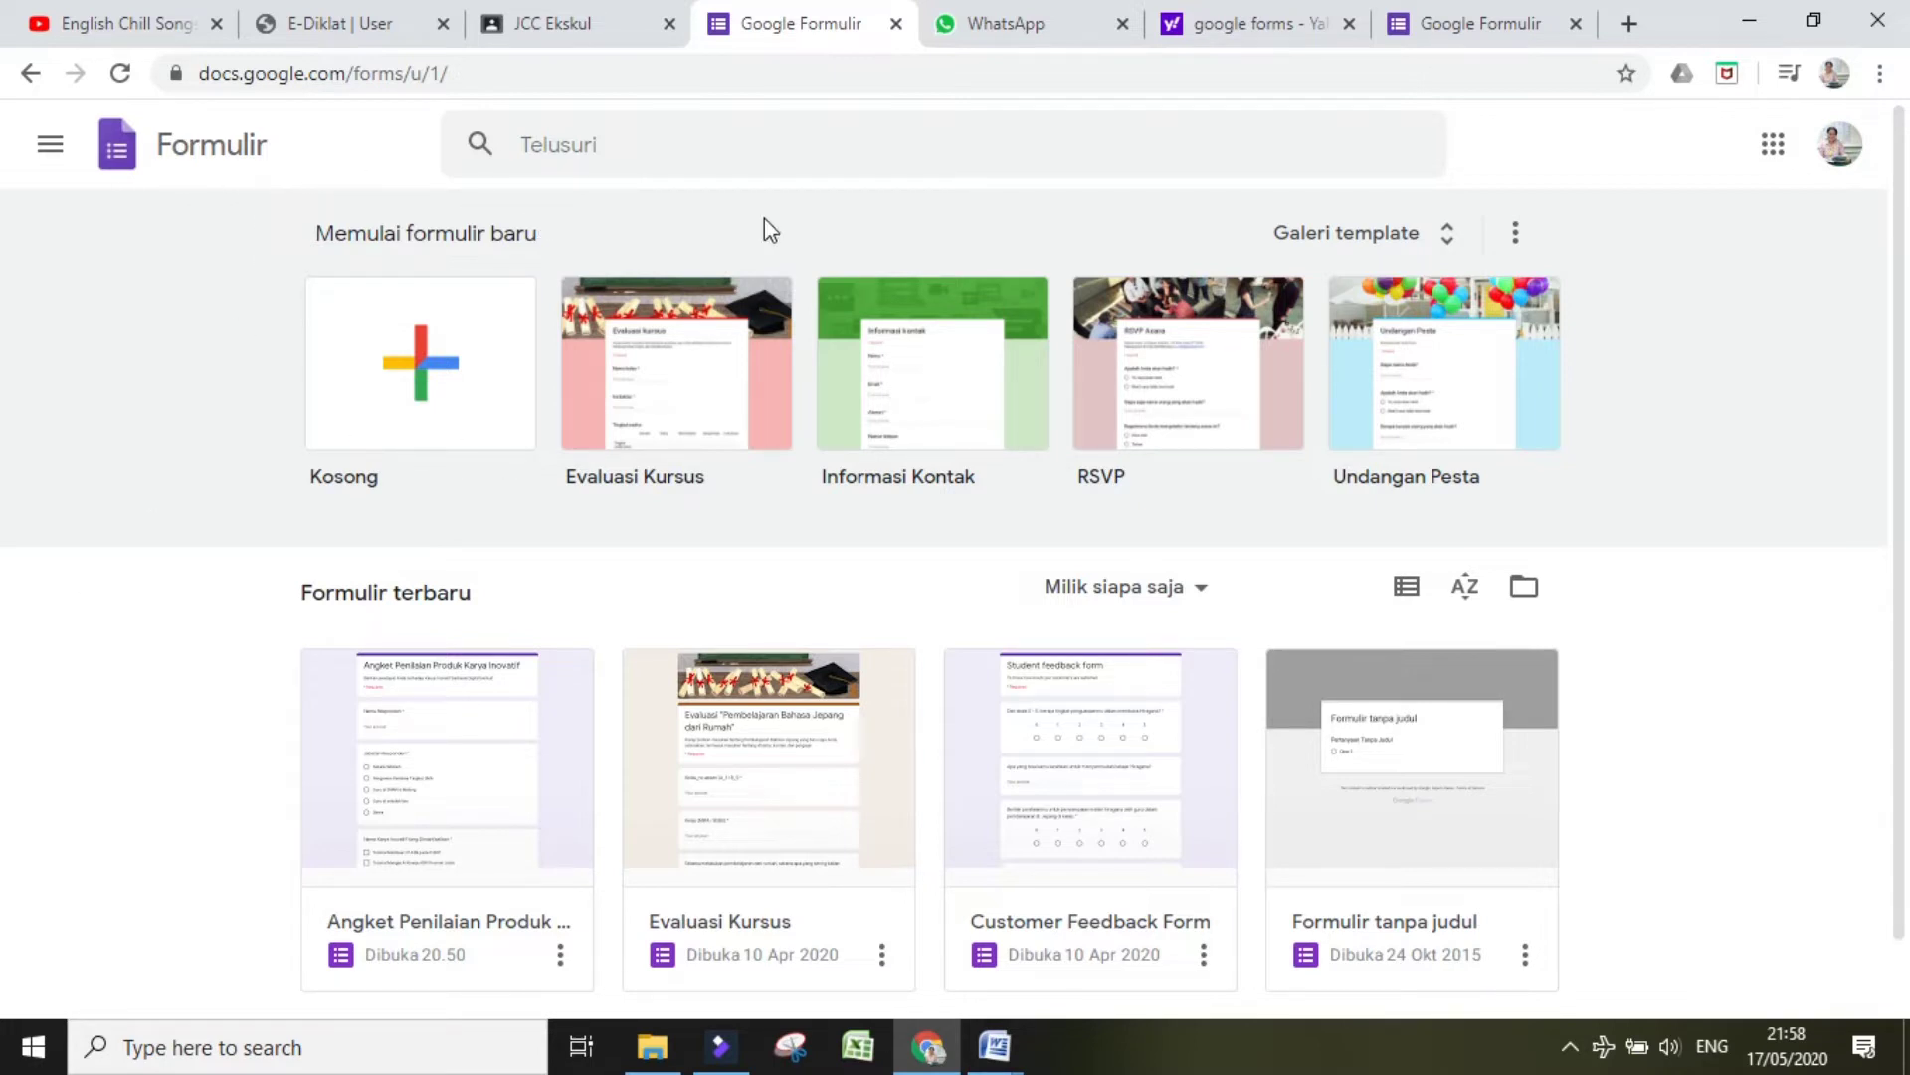
# Step: Browse the template gallery through the Pribadi, Kantor and Pendidikan categories, then return to the Forms home page
pyautogui.click(1449, 239)
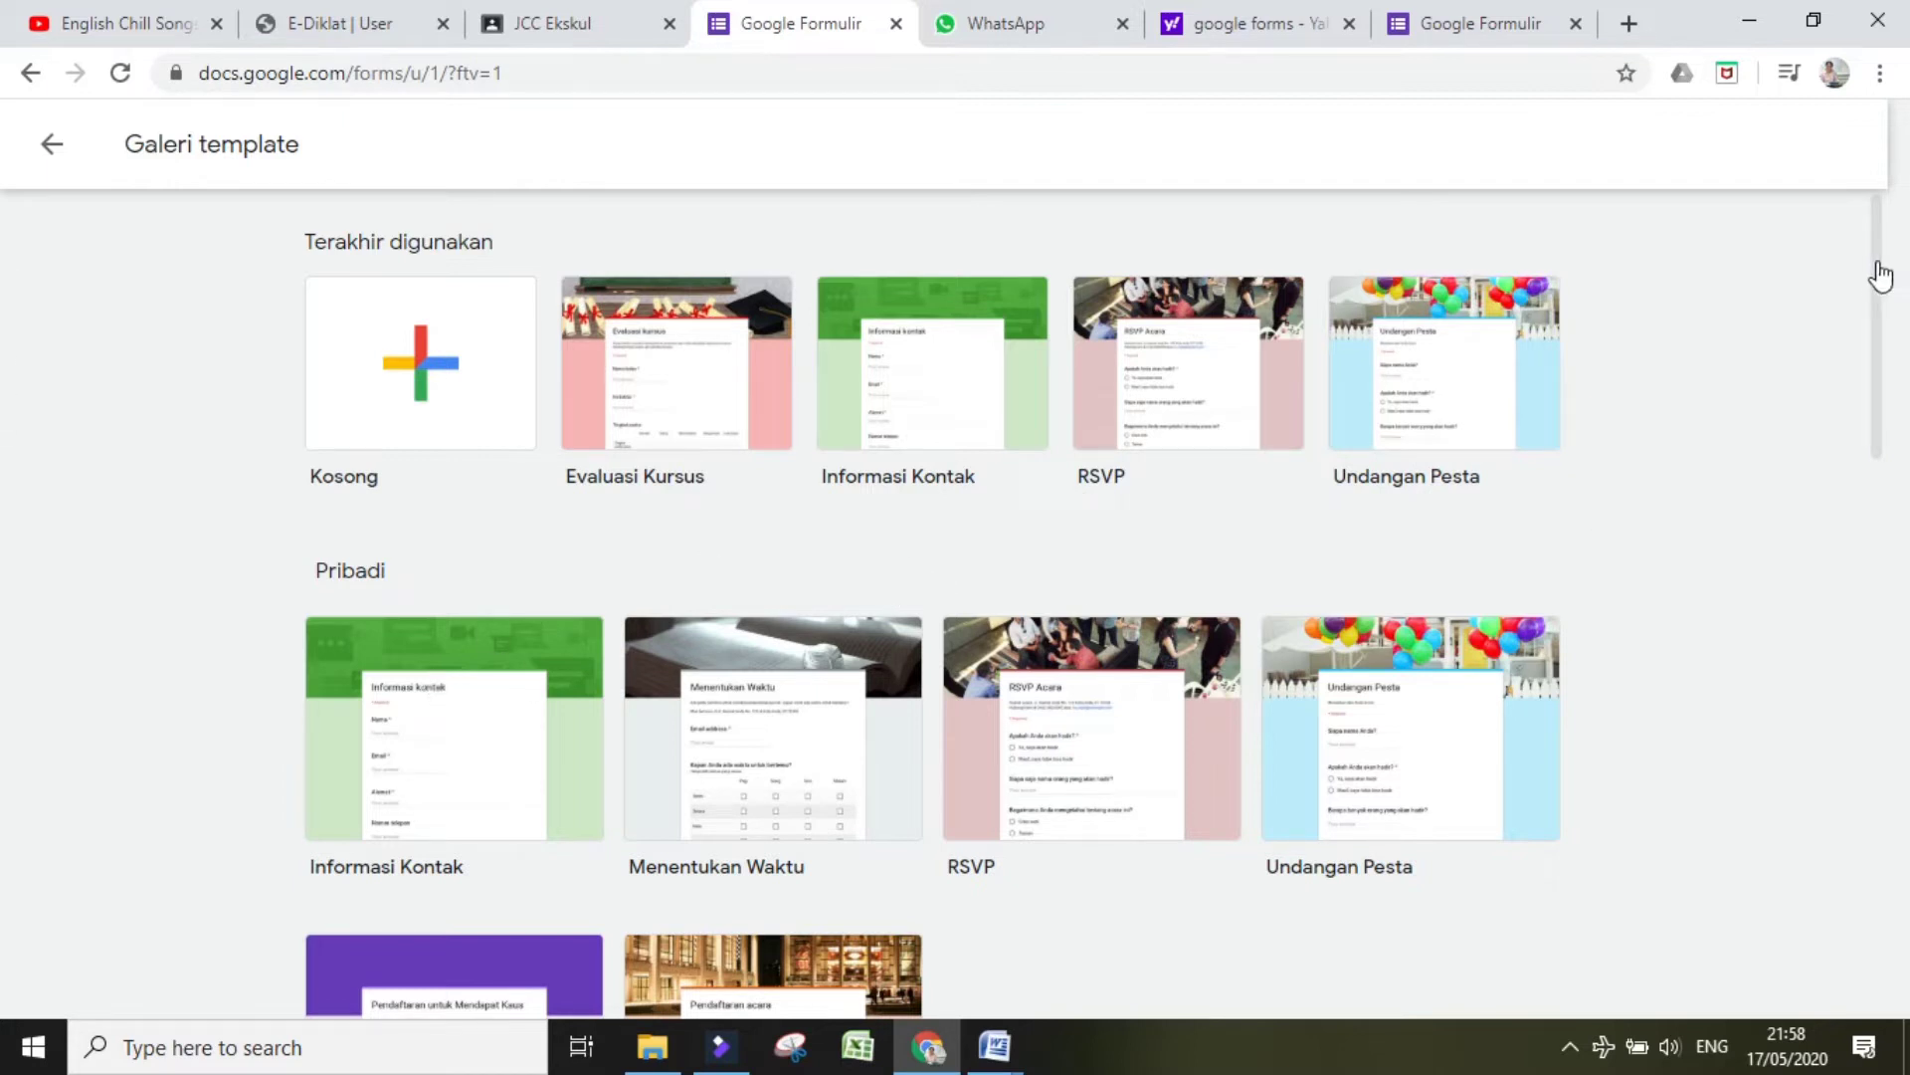
pyautogui.moveTo(1872, 261); pyautogui.dragTo(1868, 339)
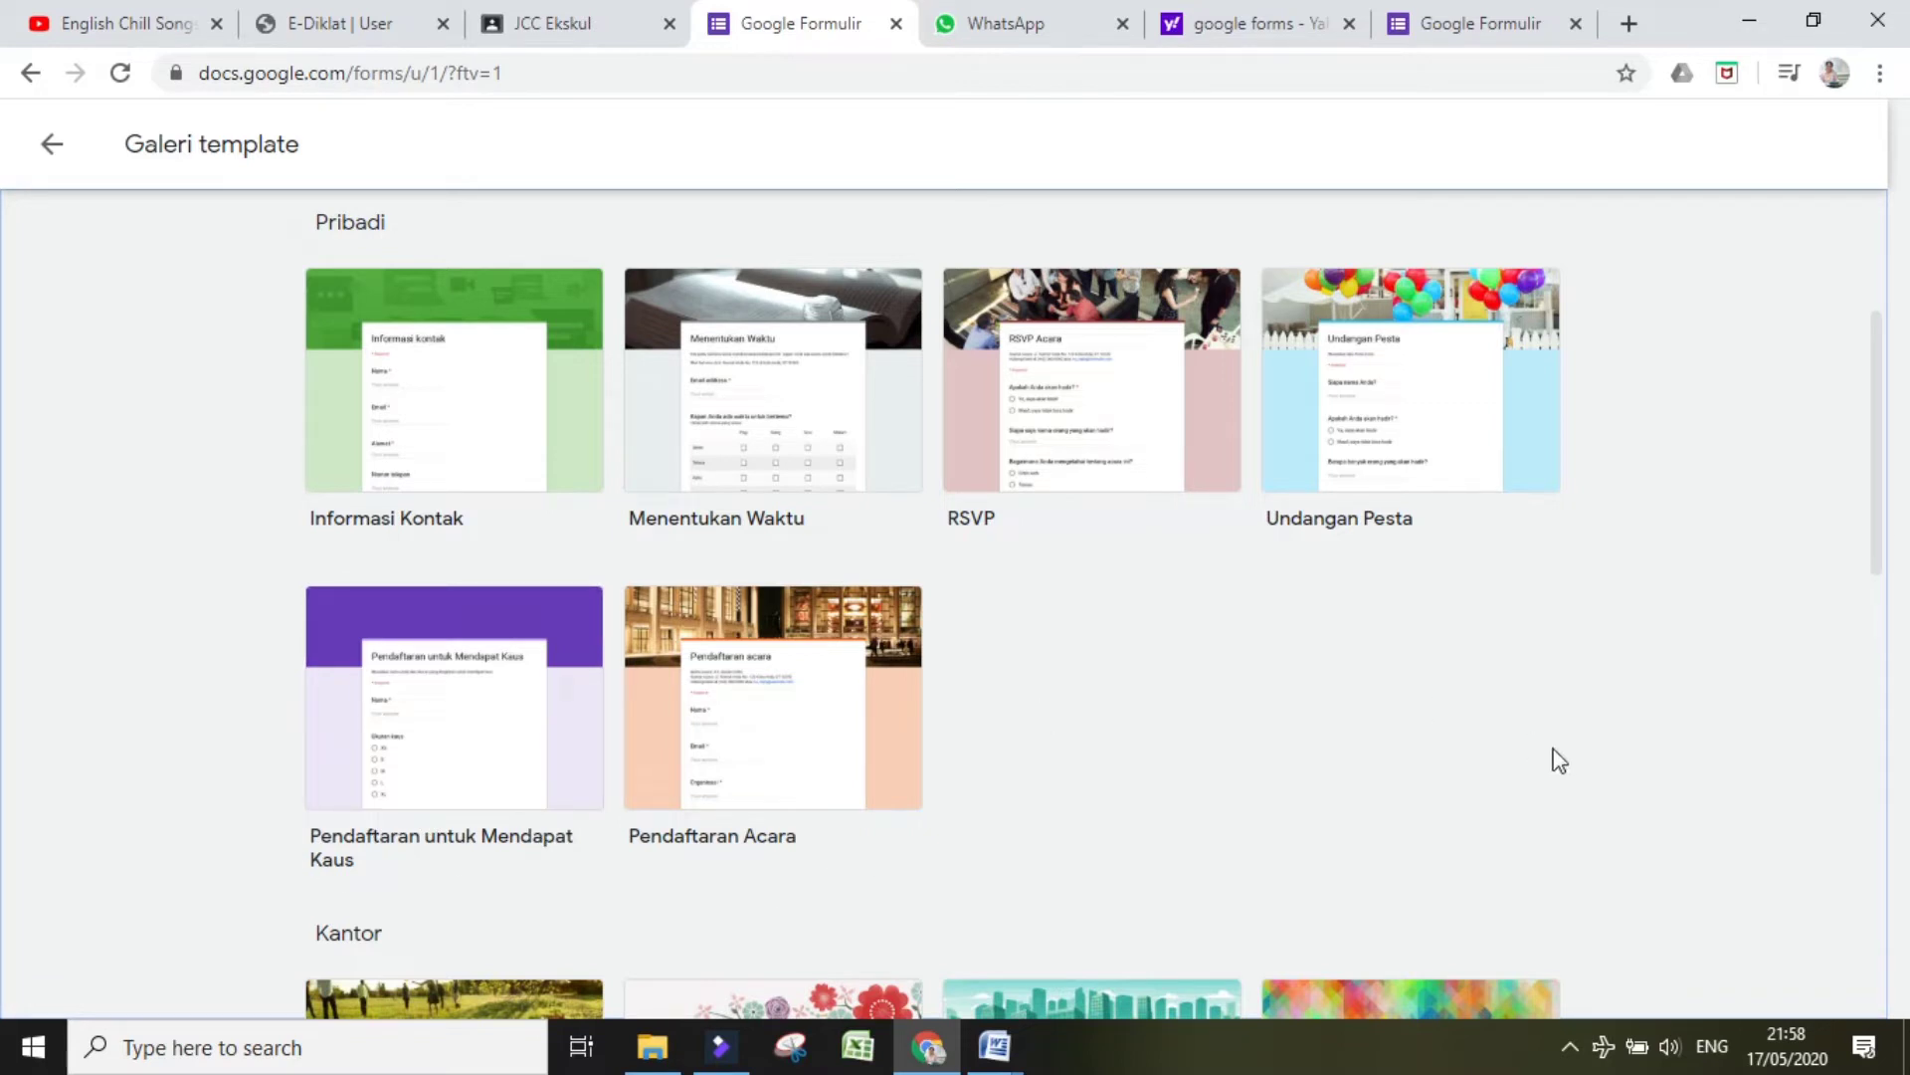
pyautogui.moveTo(1879, 525); pyautogui.dragTo(1880, 726)
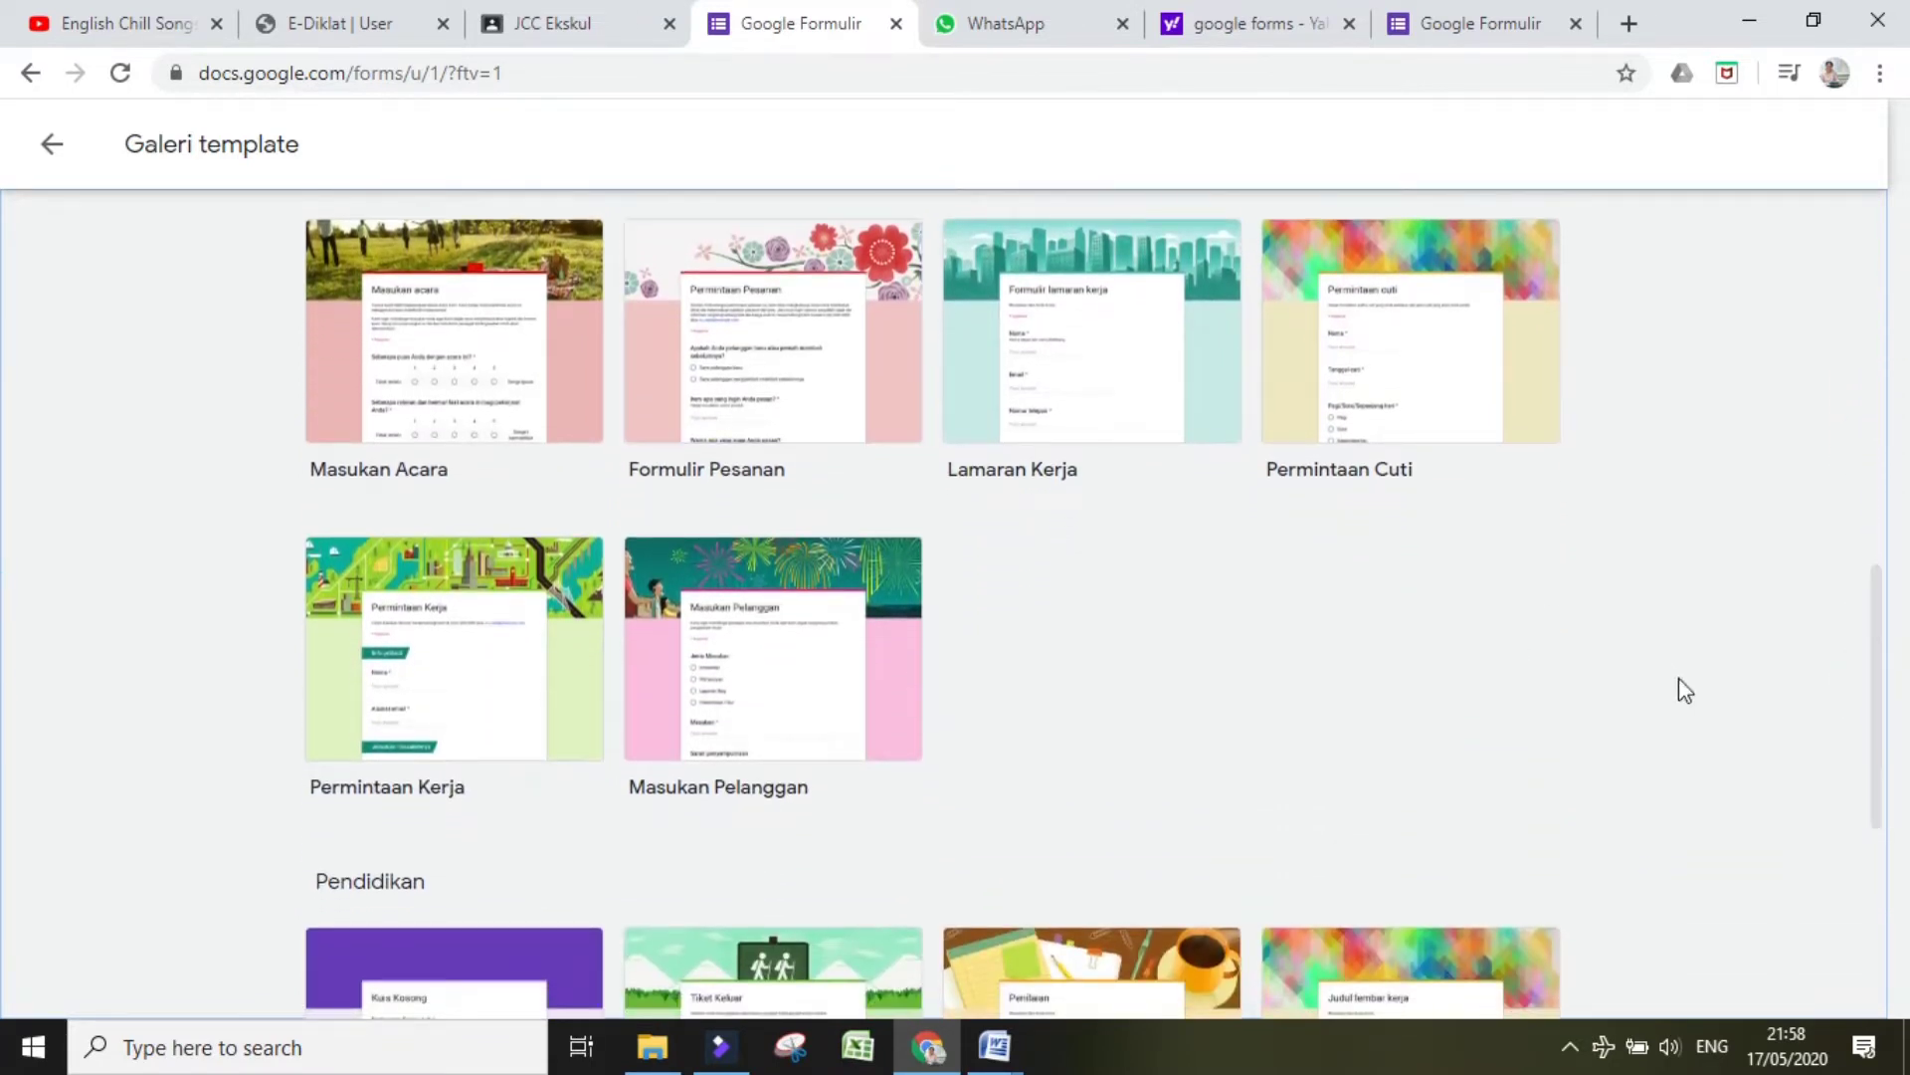
pyautogui.moveTo(1877, 713)
pyautogui.mouseDown()
pyautogui.moveTo(1872, 666)
pyautogui.moveTo(1872, 689)
pyautogui.mouseUp()
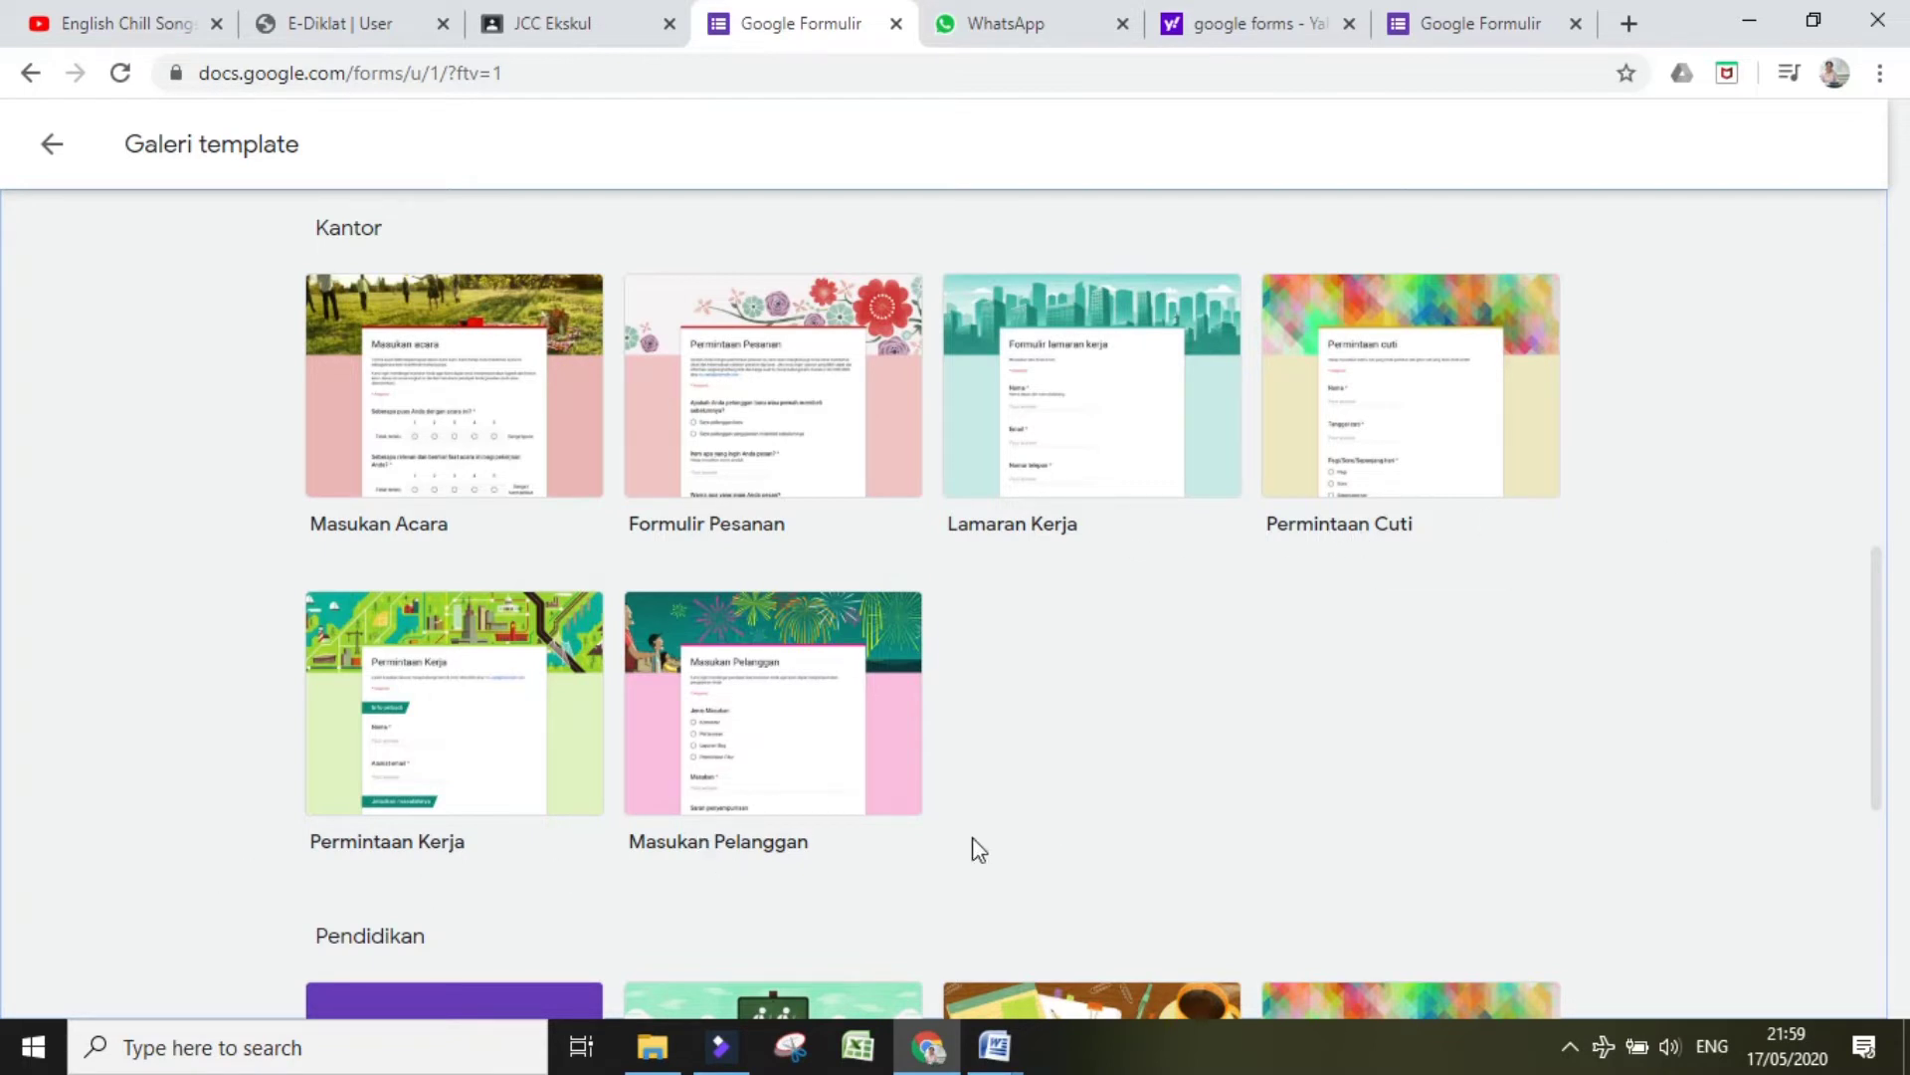
pyautogui.moveTo(1875, 677); pyautogui.dragTo(1896, 762)
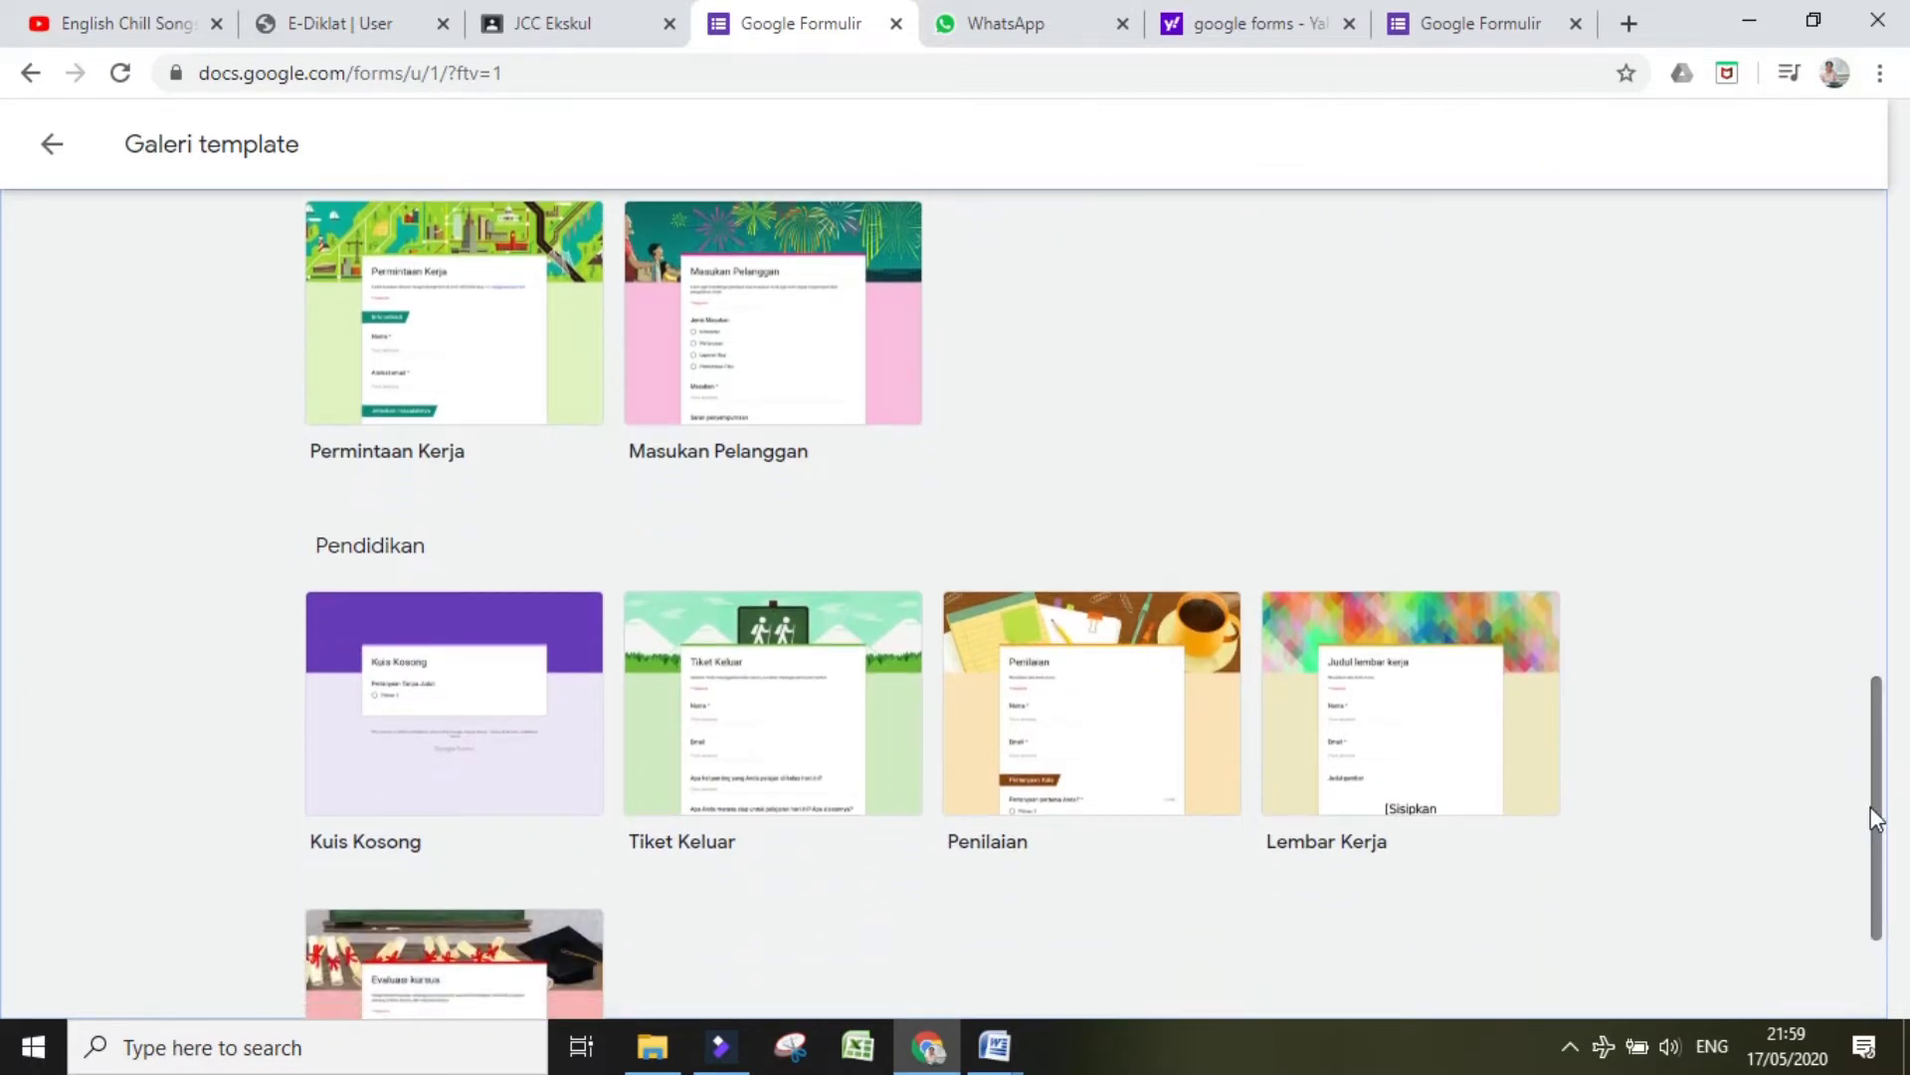
pyautogui.moveTo(1879, 819); pyautogui.dragTo(1893, 905)
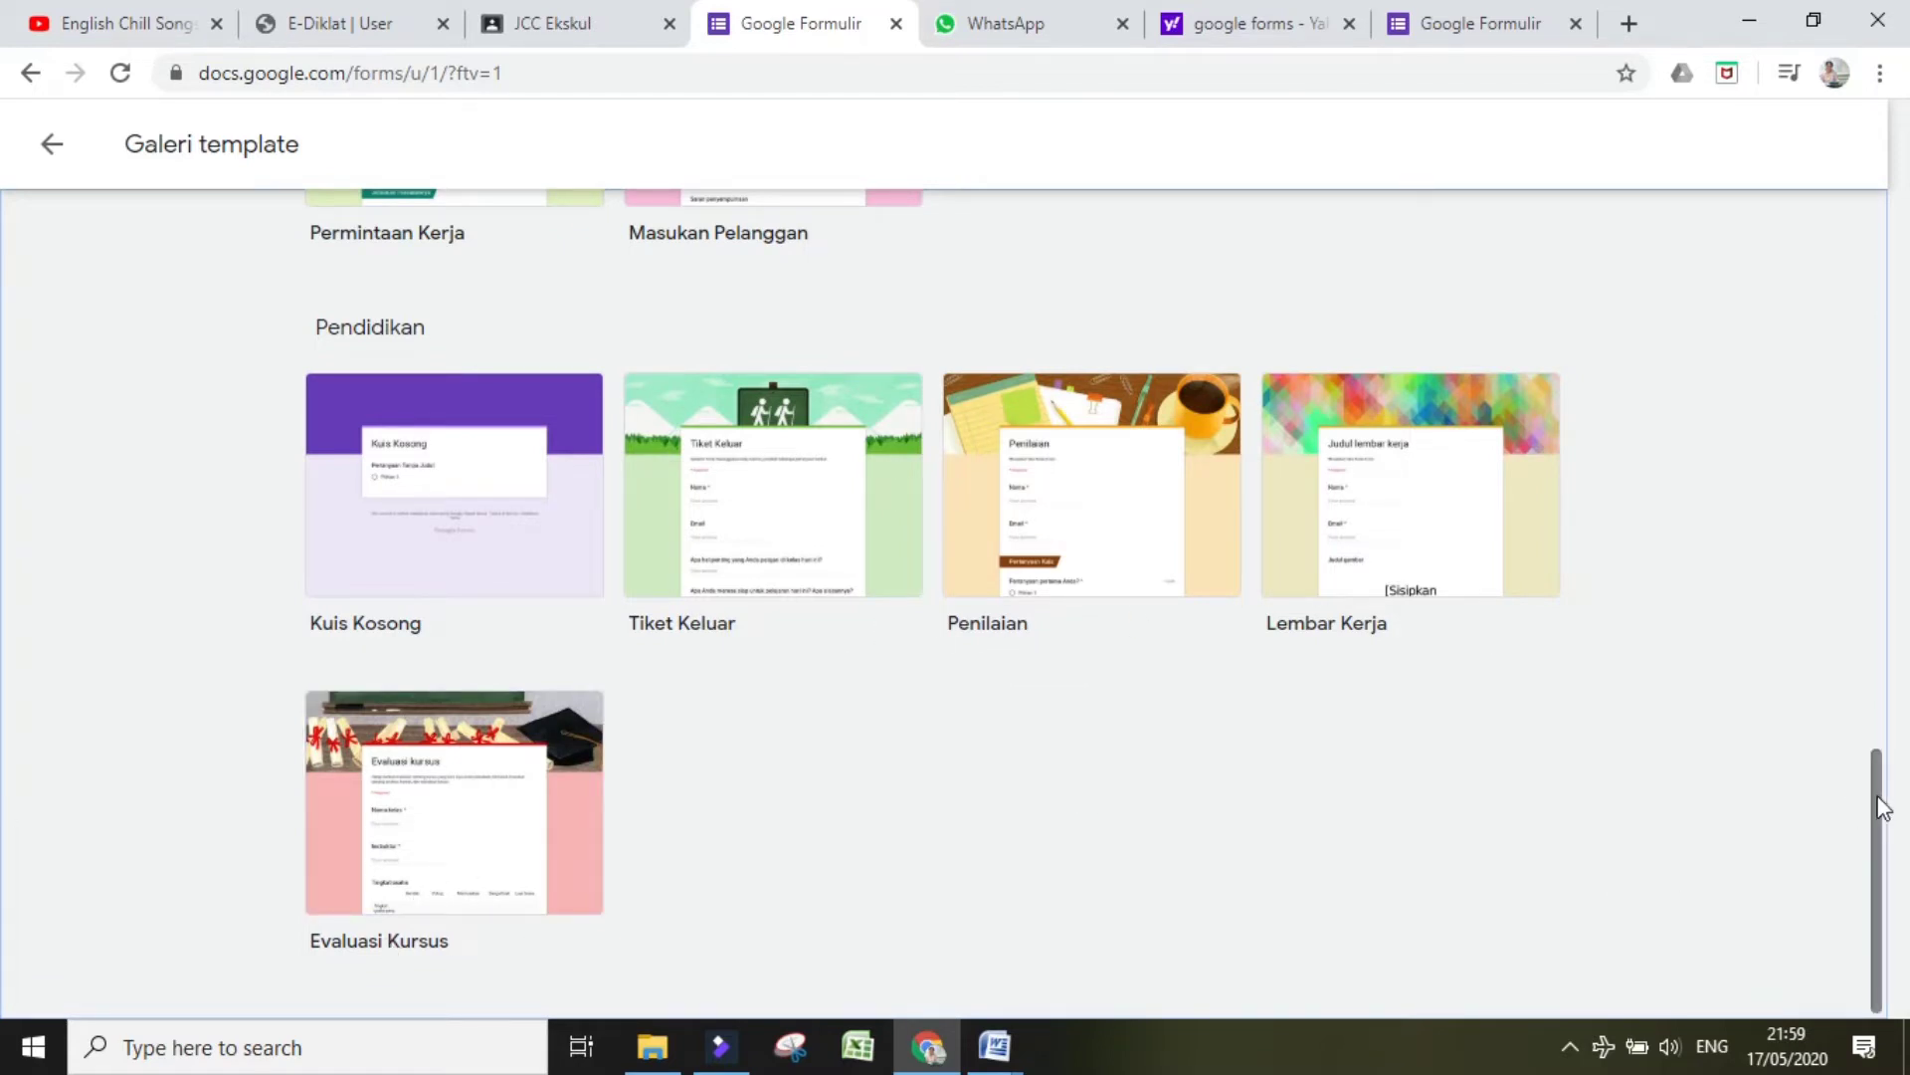
pyautogui.moveTo(1882, 806); pyautogui.dragTo(1894, 183)
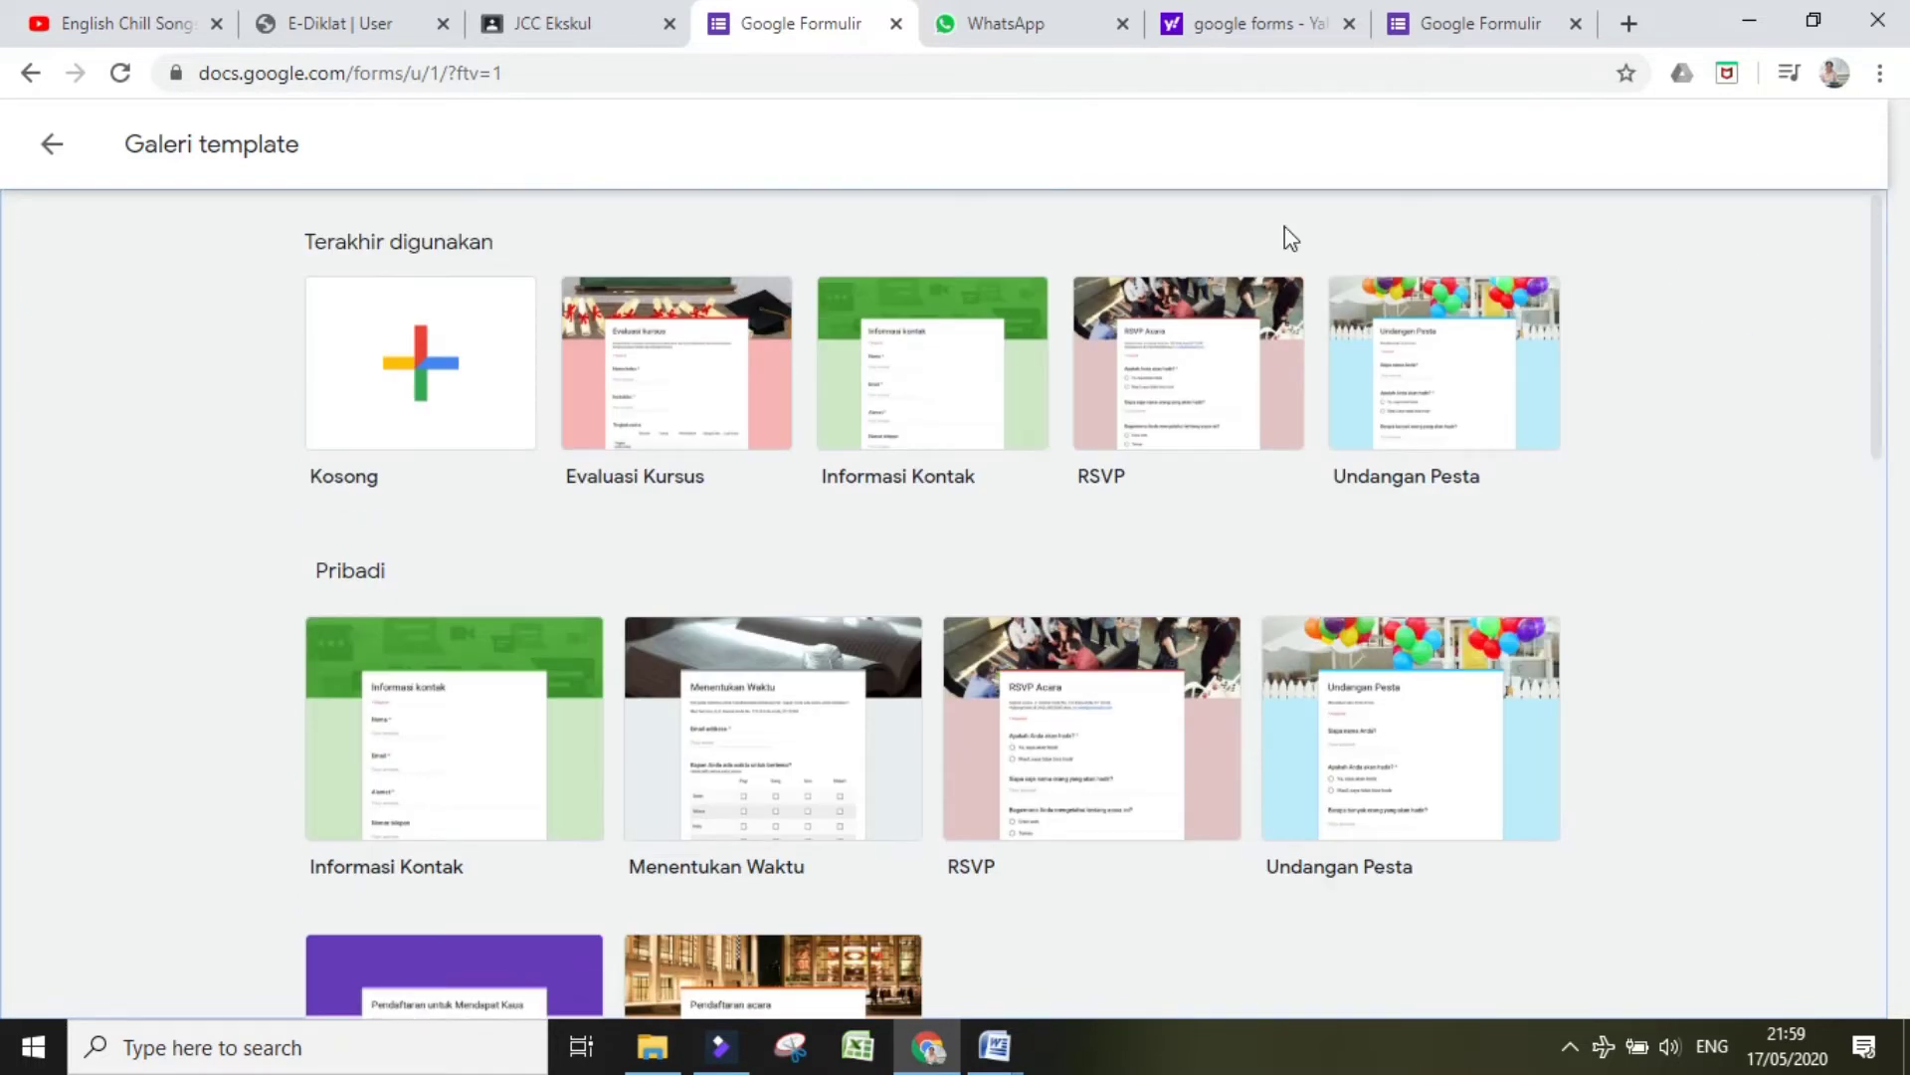
pyautogui.click(47, 147)
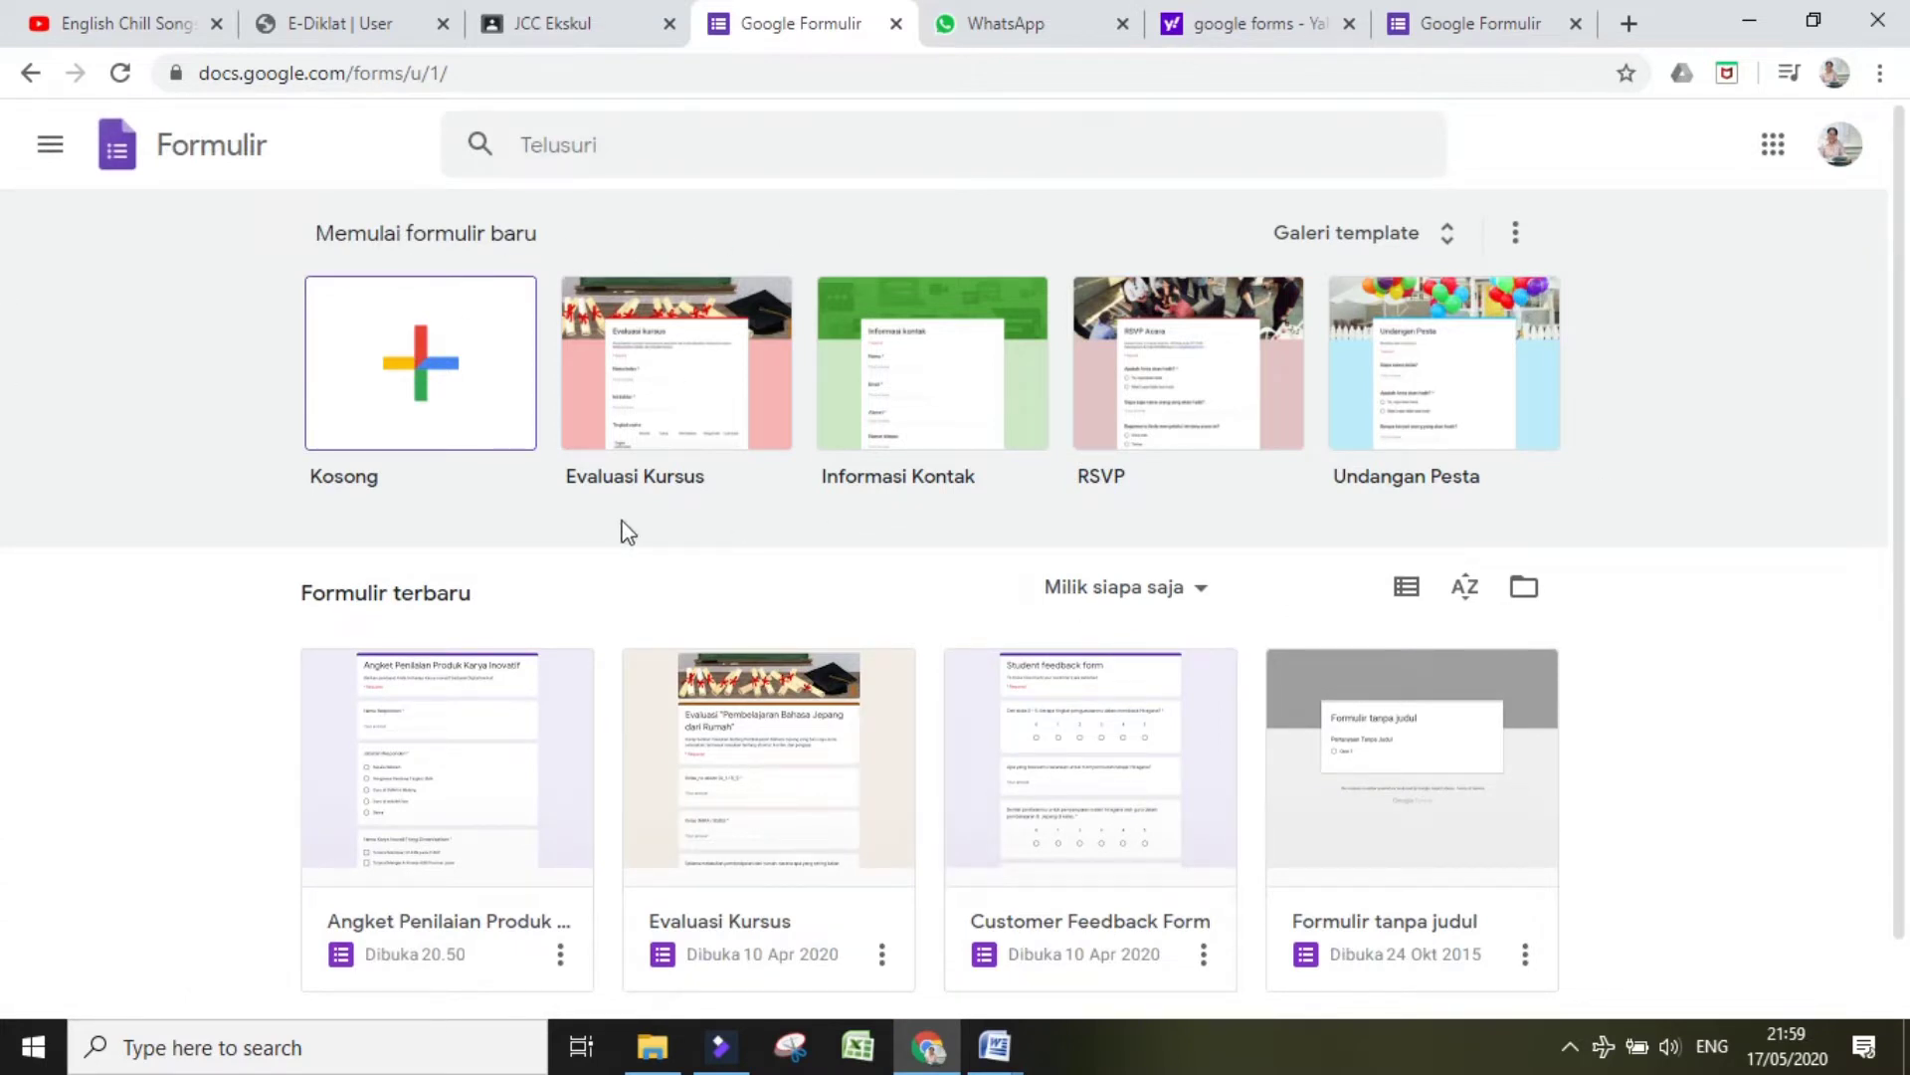
# Step: Create a new form from the "Evaluasi Kursus" template and bring its title and first questions into view
pyautogui.click(645, 398)
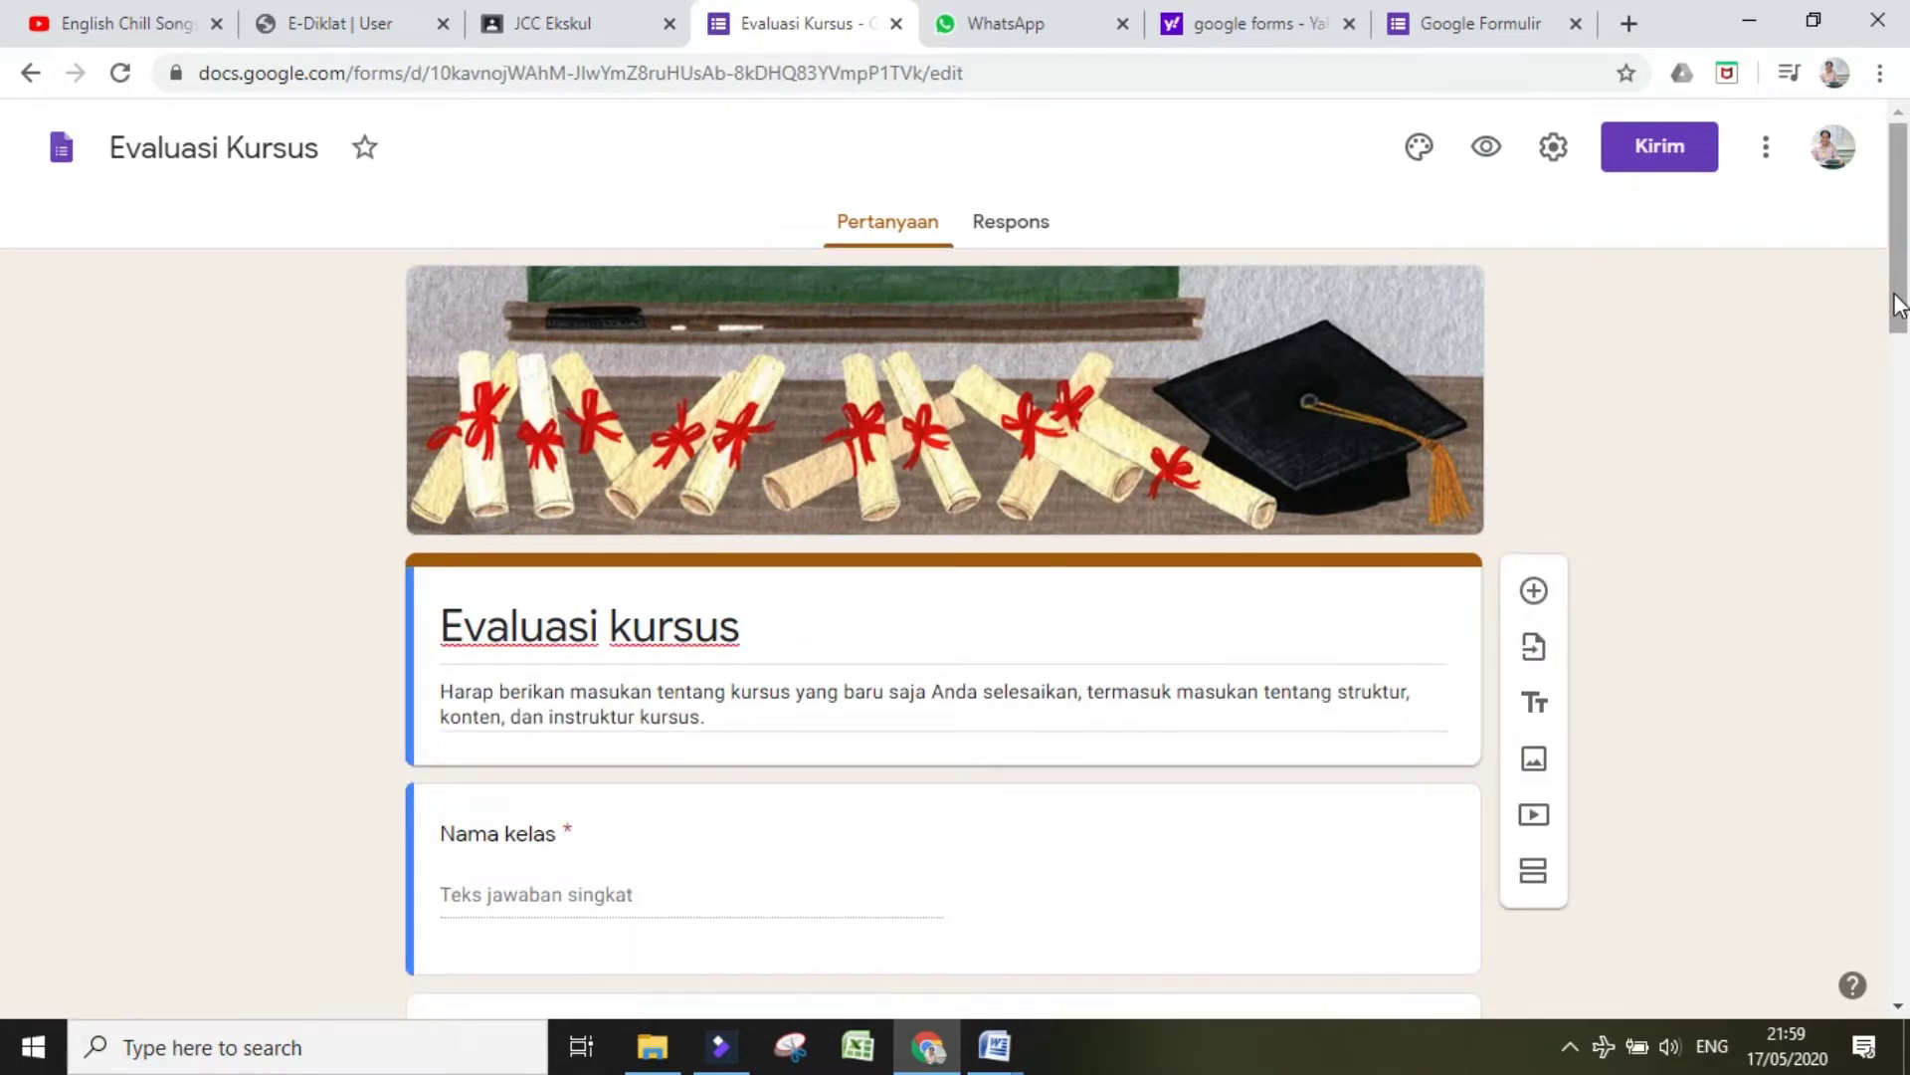
pyautogui.moveTo(1902, 224)
pyautogui.mouseDown()
pyautogui.moveTo(1905, 263)
pyautogui.moveTo(1903, 221)
pyautogui.mouseUp()
pyautogui.scroll(-3, 4, 249)
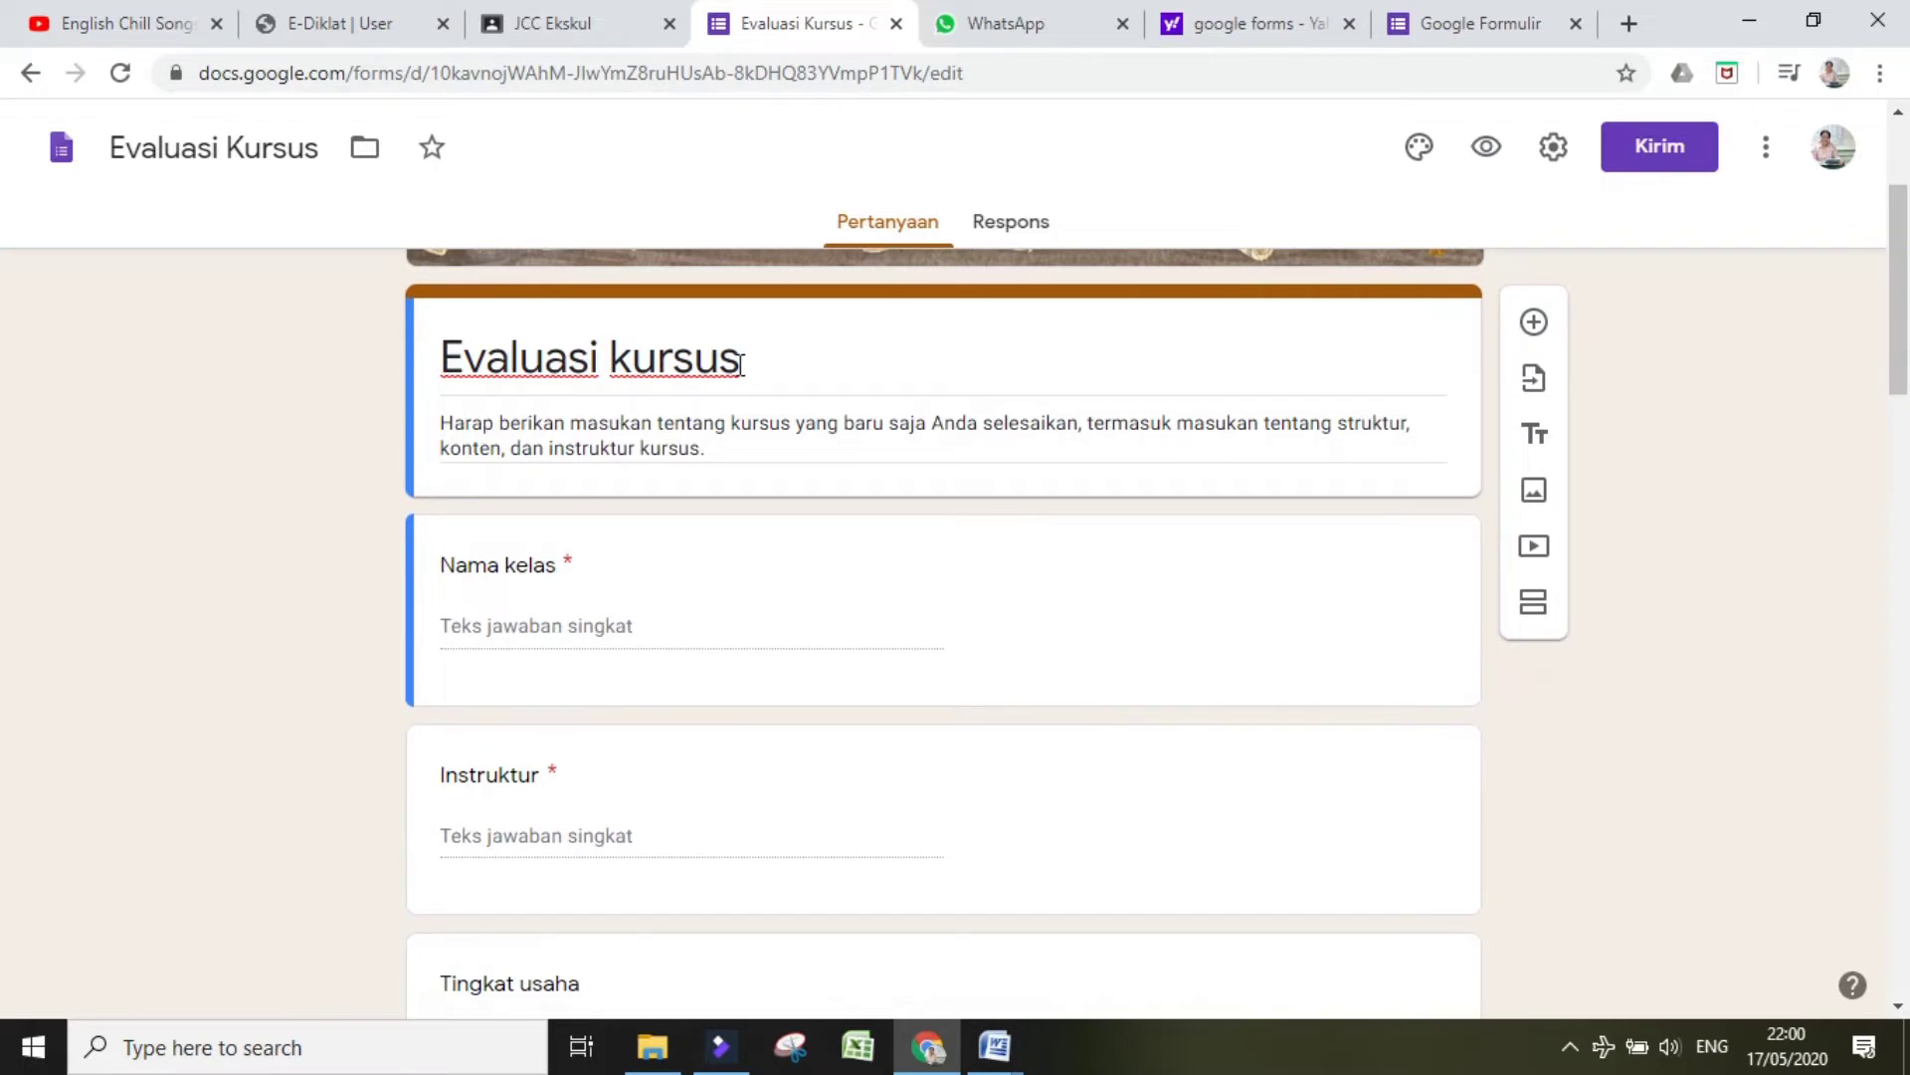
# Step: Replace the form's title with "Evaluasi Pembelajaran Sejarah"
pyautogui.tripleClick(742, 362)
pyautogui.click(741, 362)
pyautogui.moveTo(741, 362); pyautogui.dragTo(446, 378)
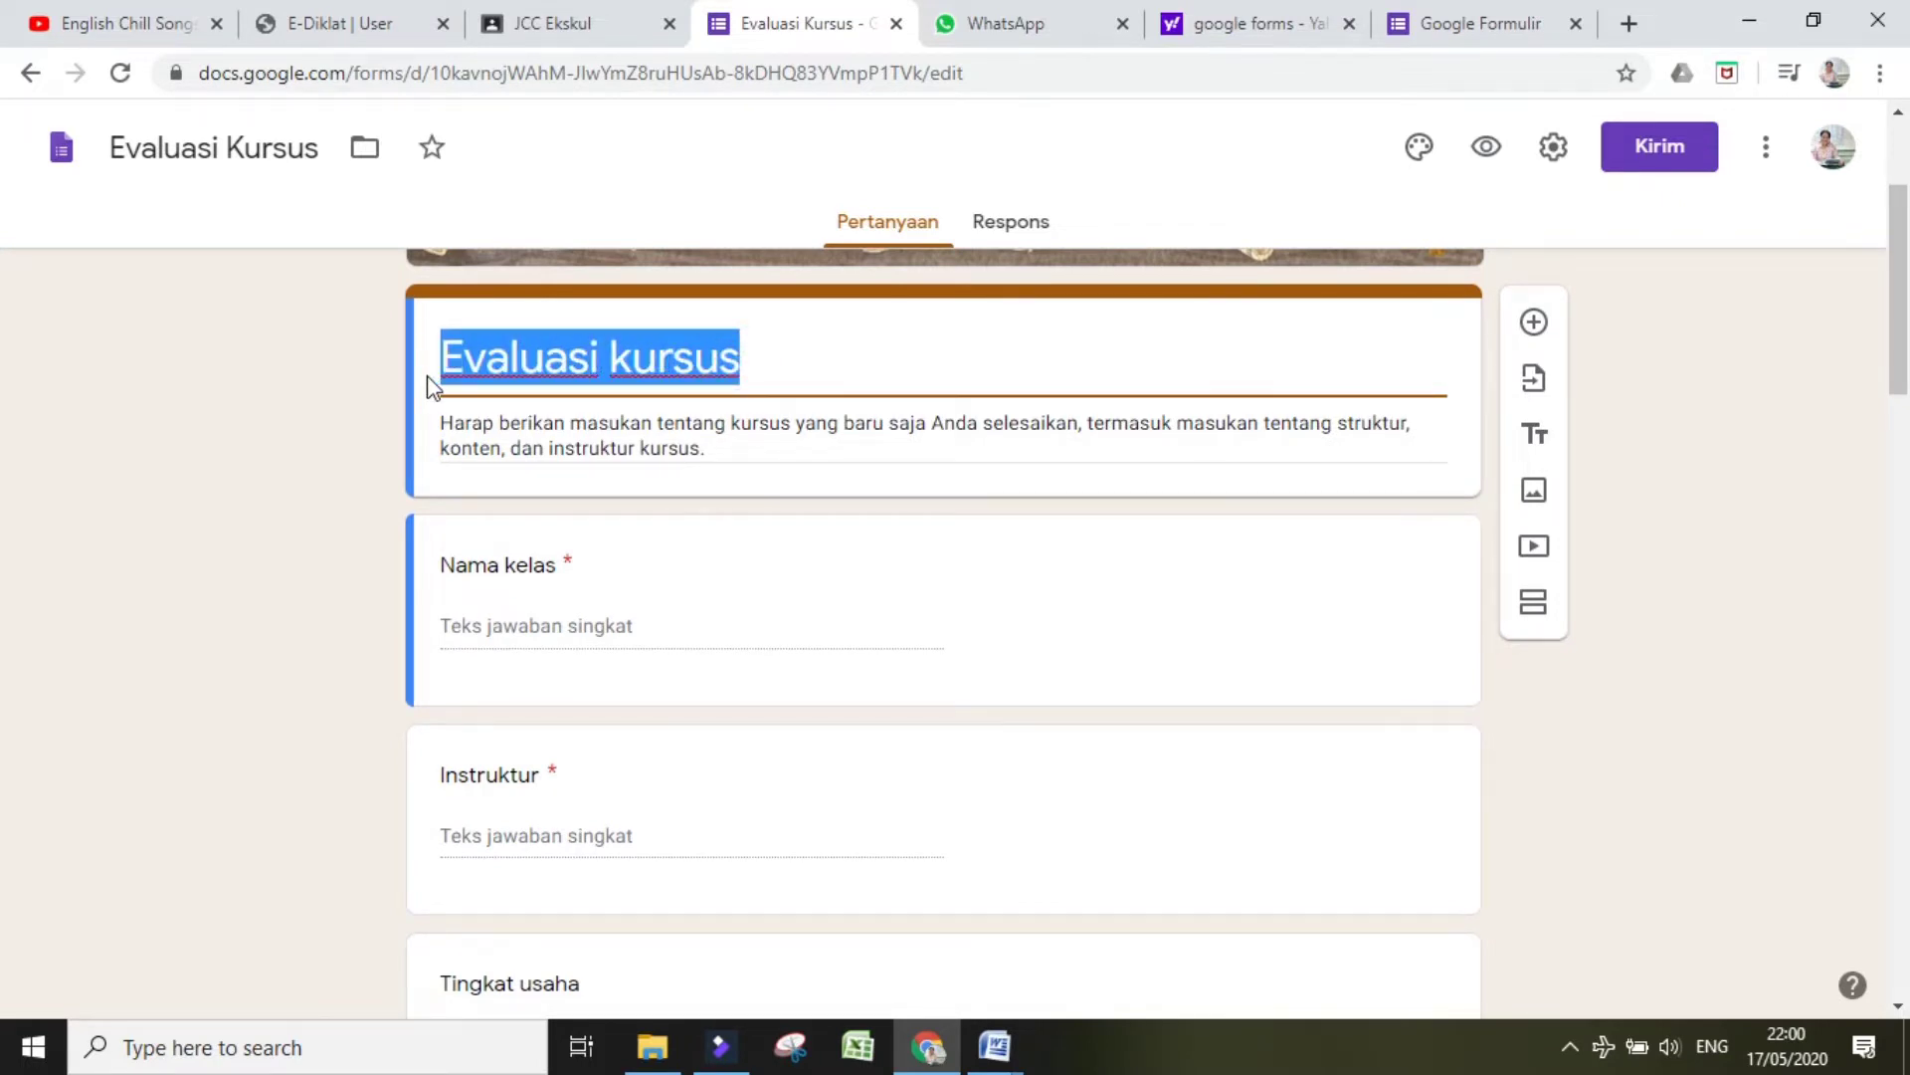
pyautogui.write('Evalu')
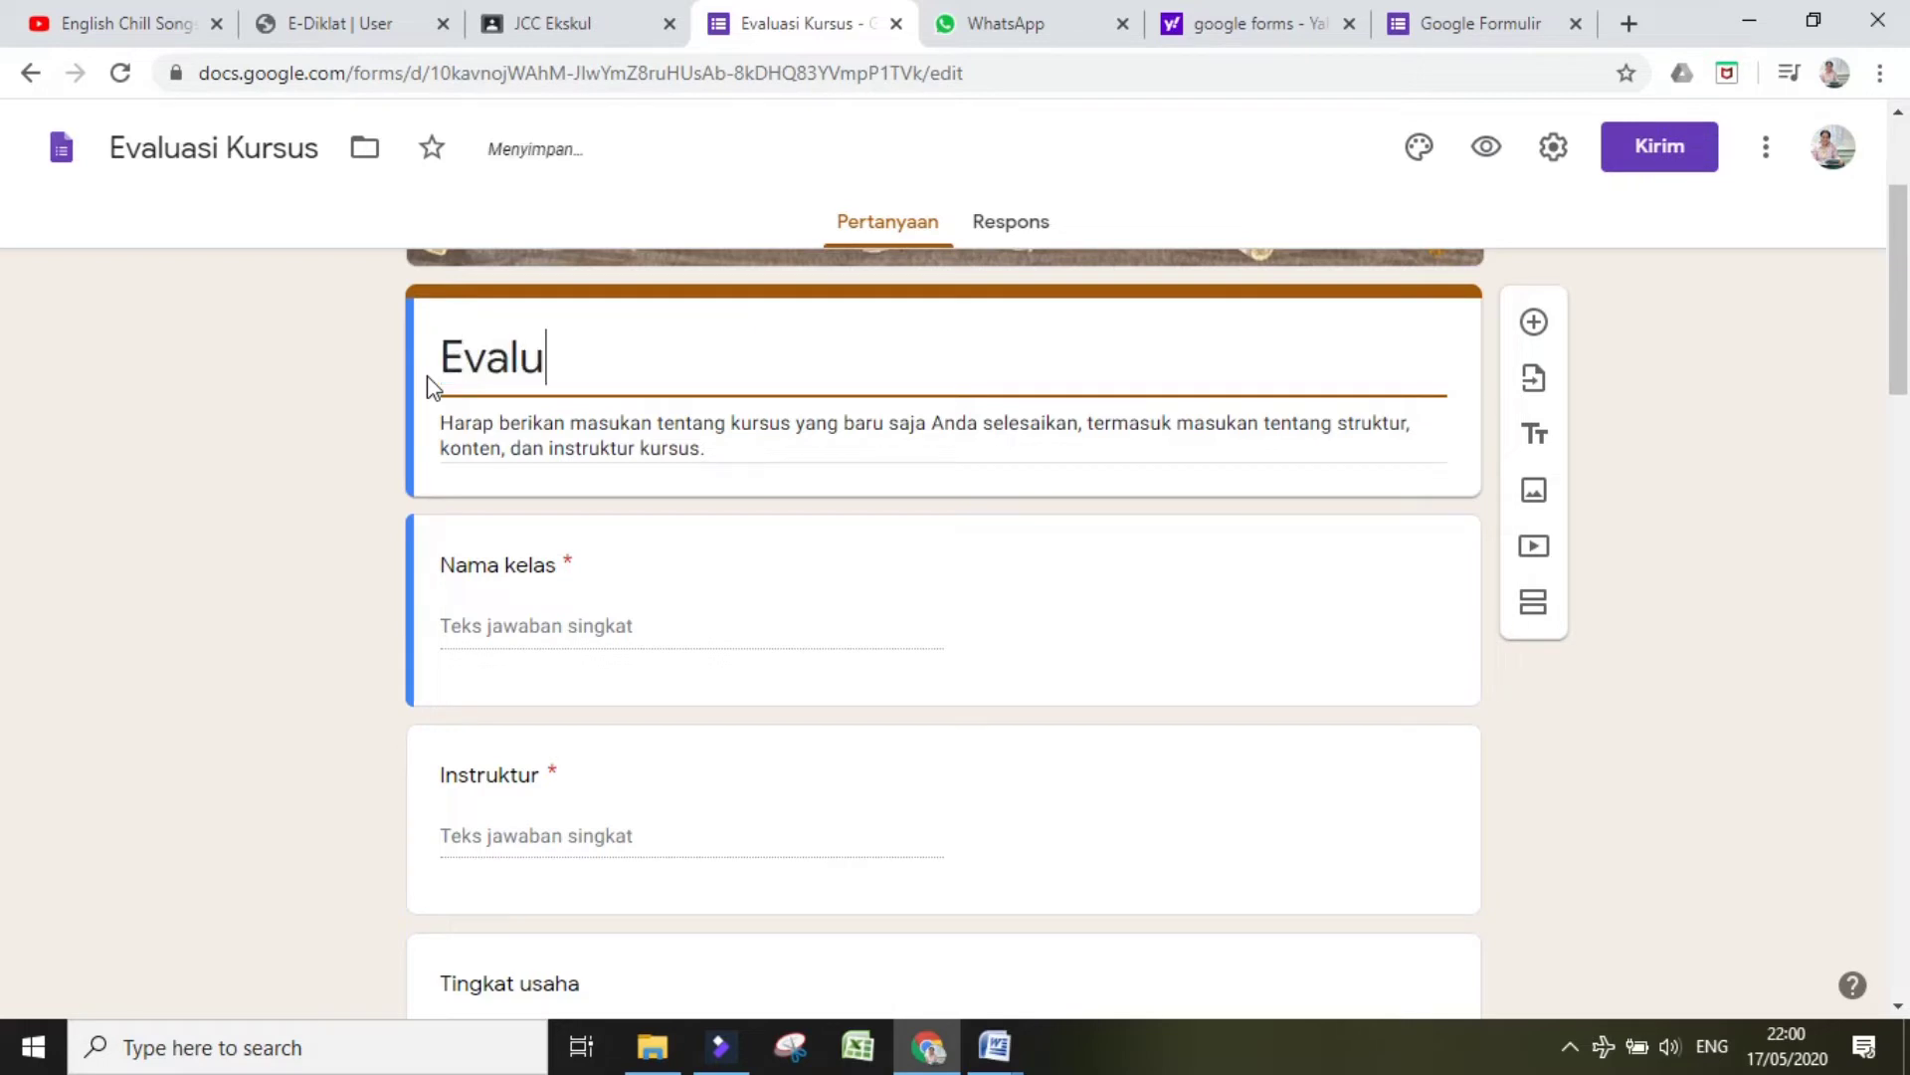
pyautogui.write('asi P')
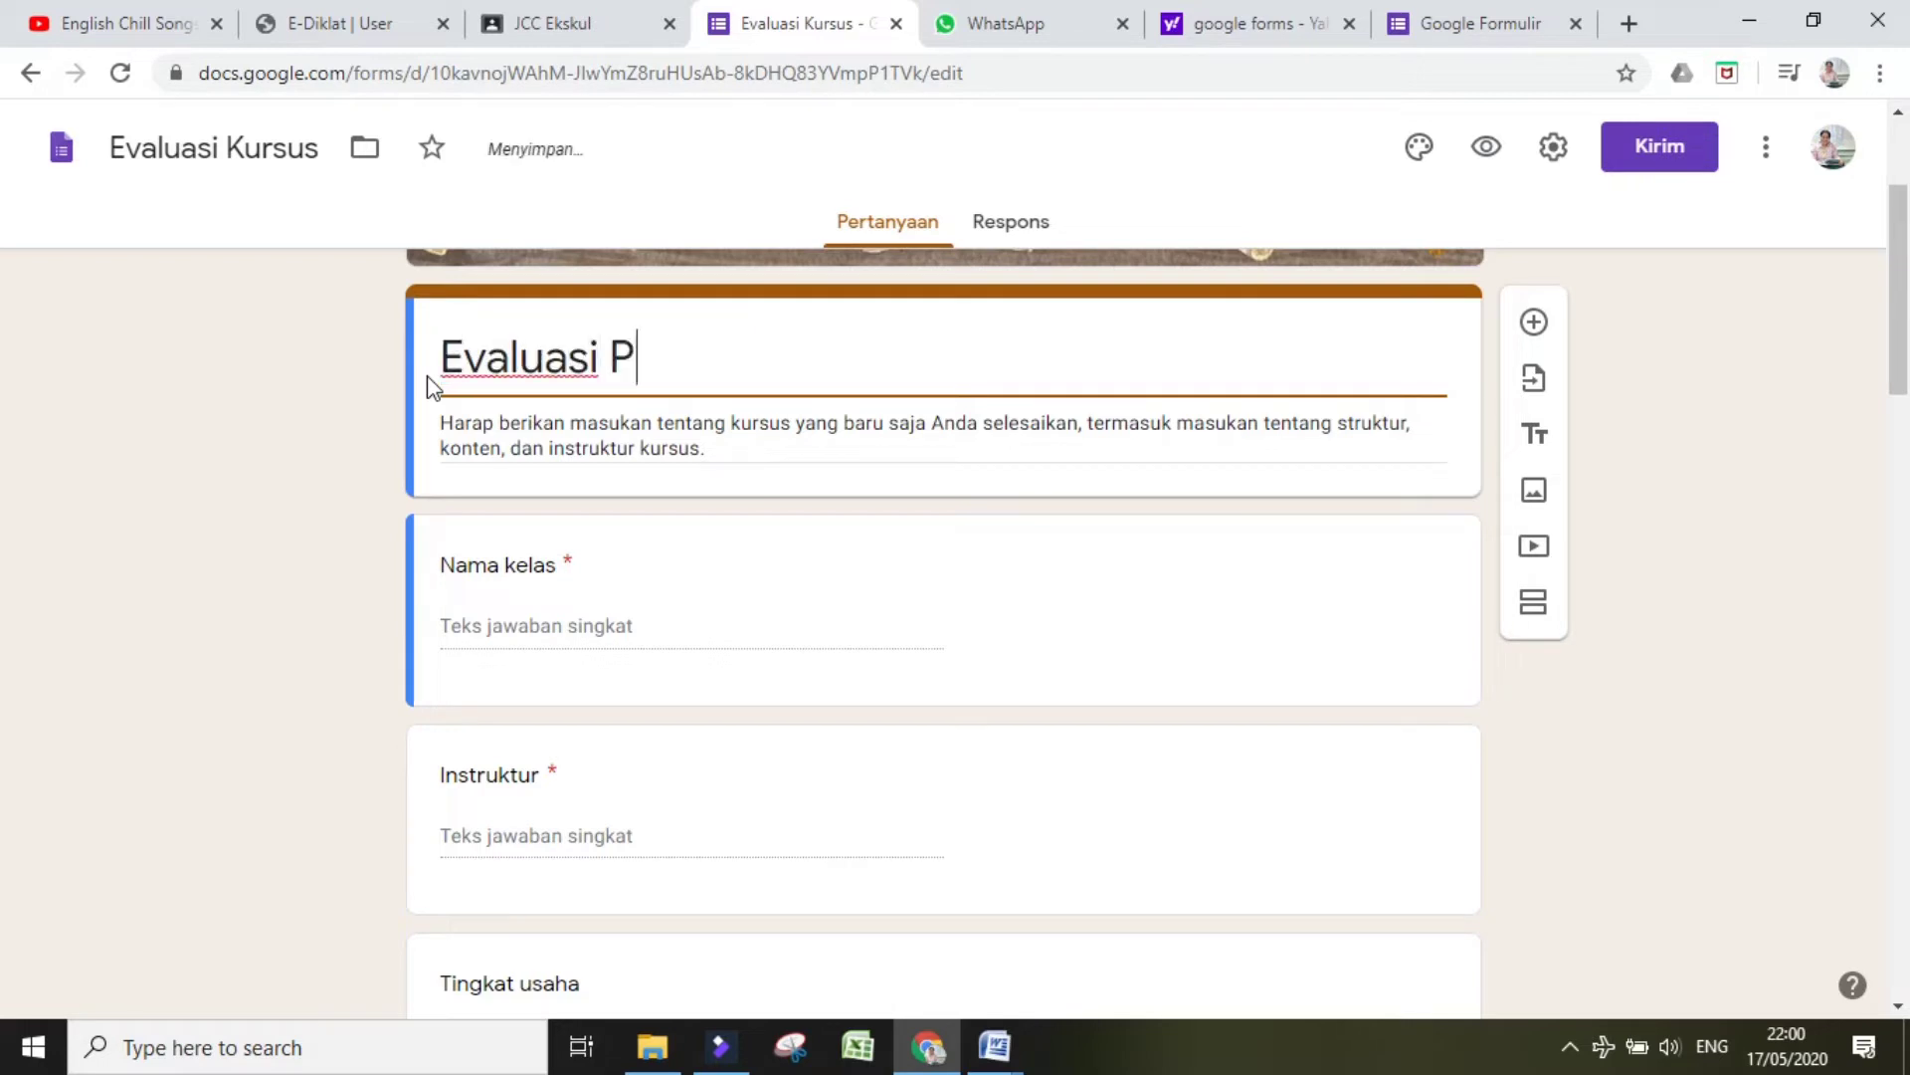
pyautogui.write('embela')
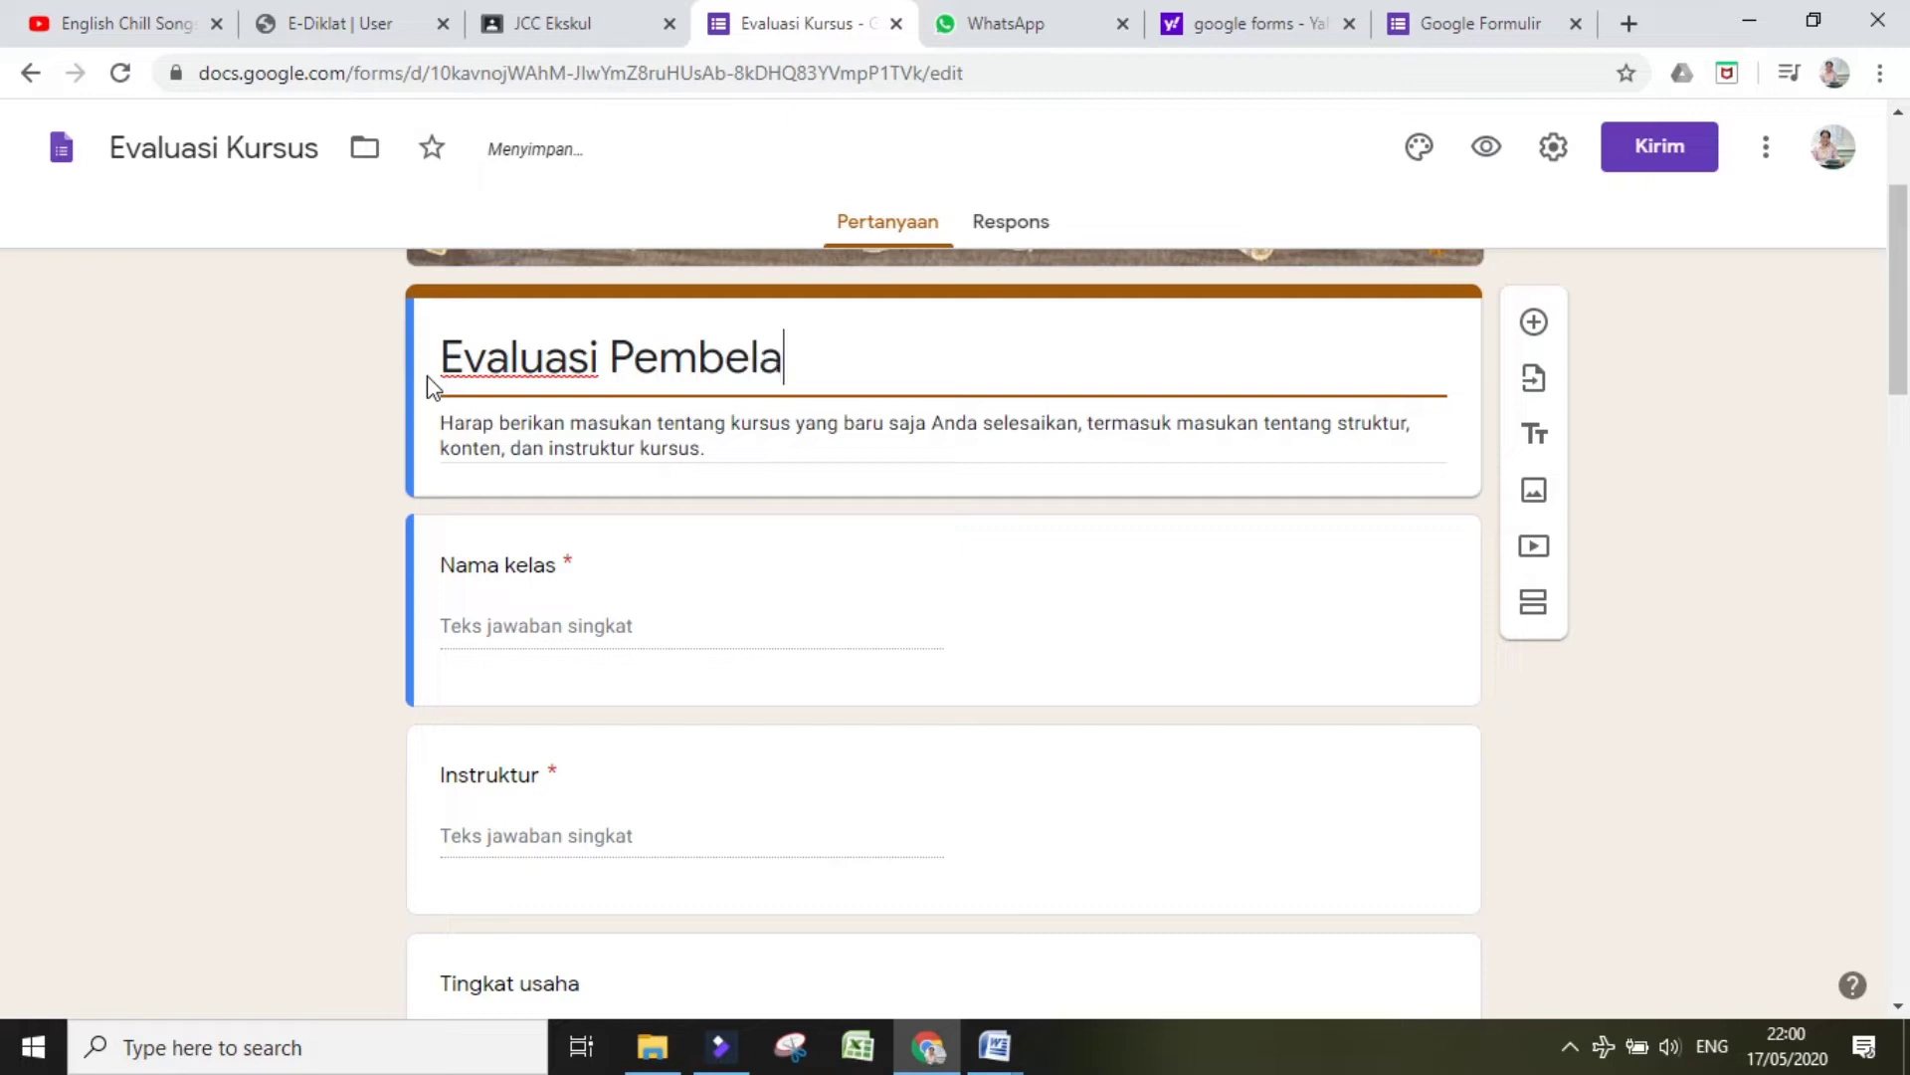
pyautogui.write('jaran')
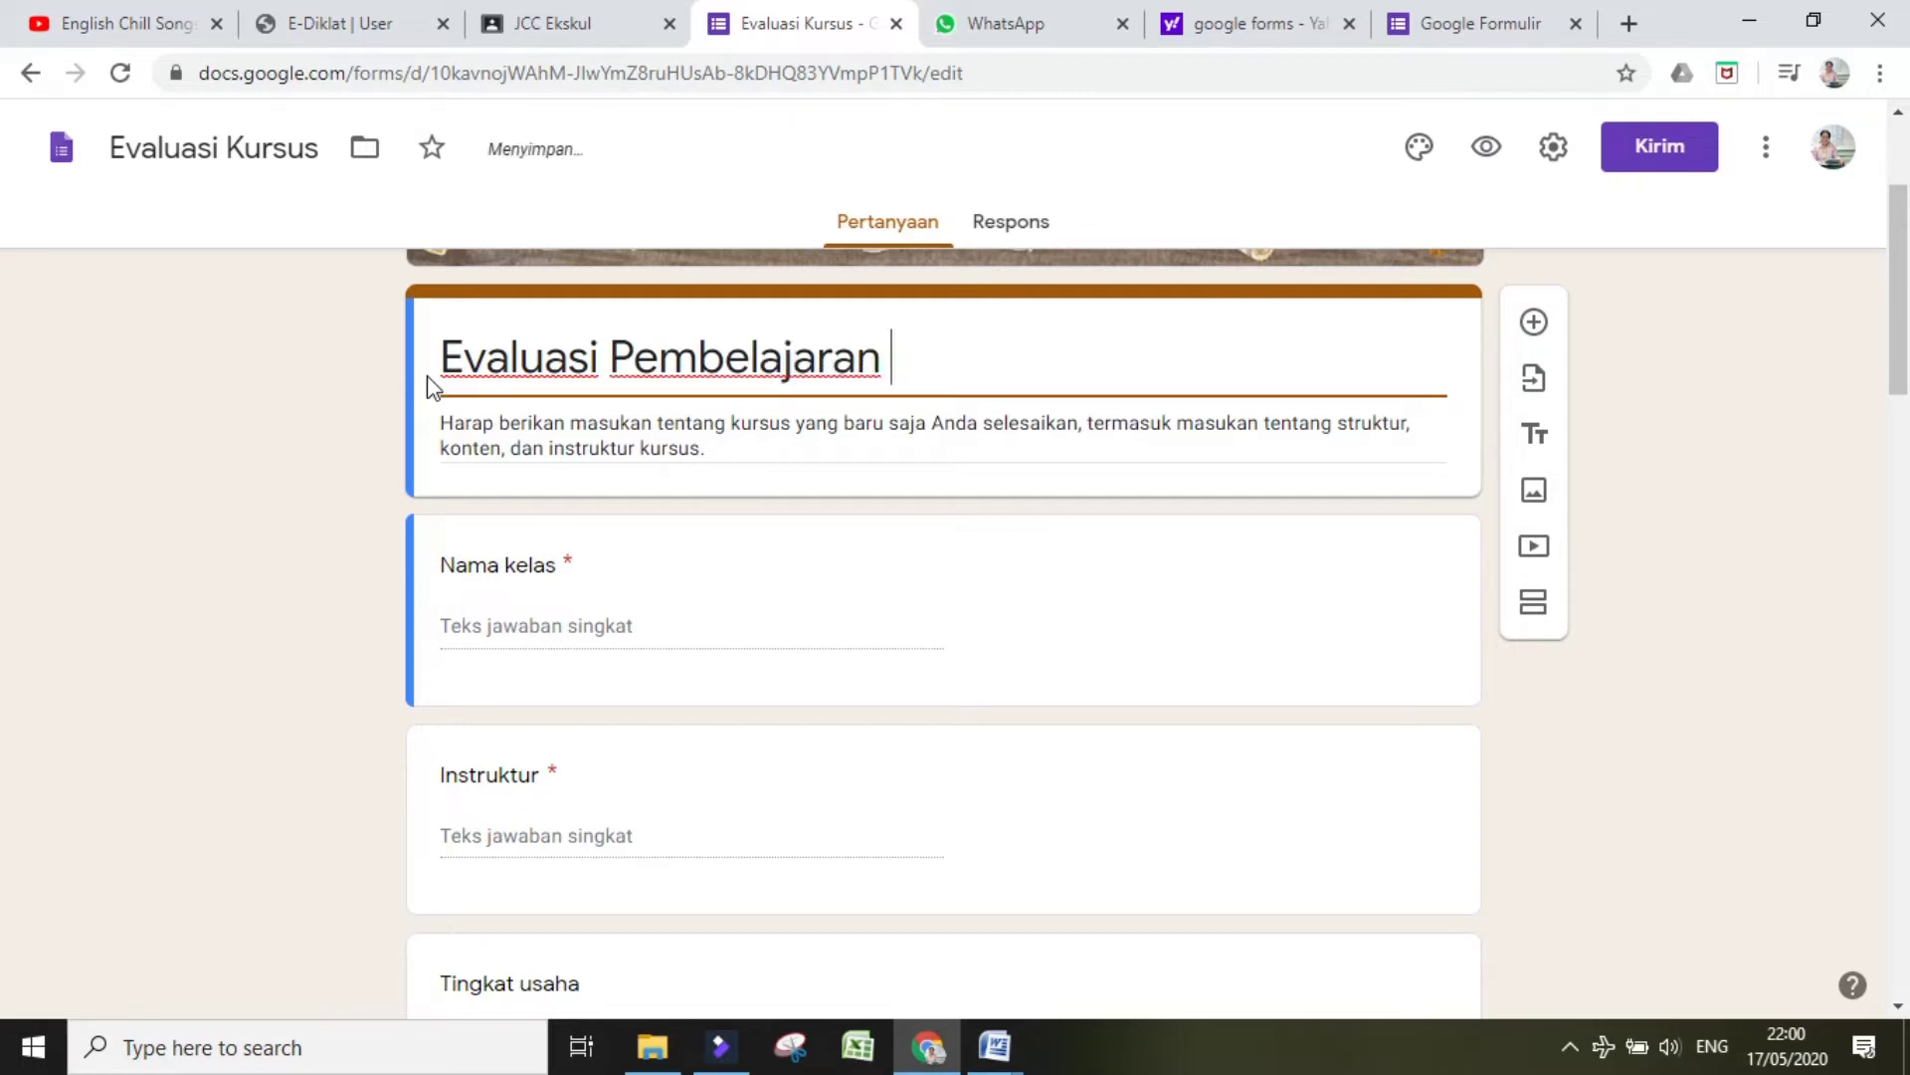
pyautogui.write(' Sejarah')
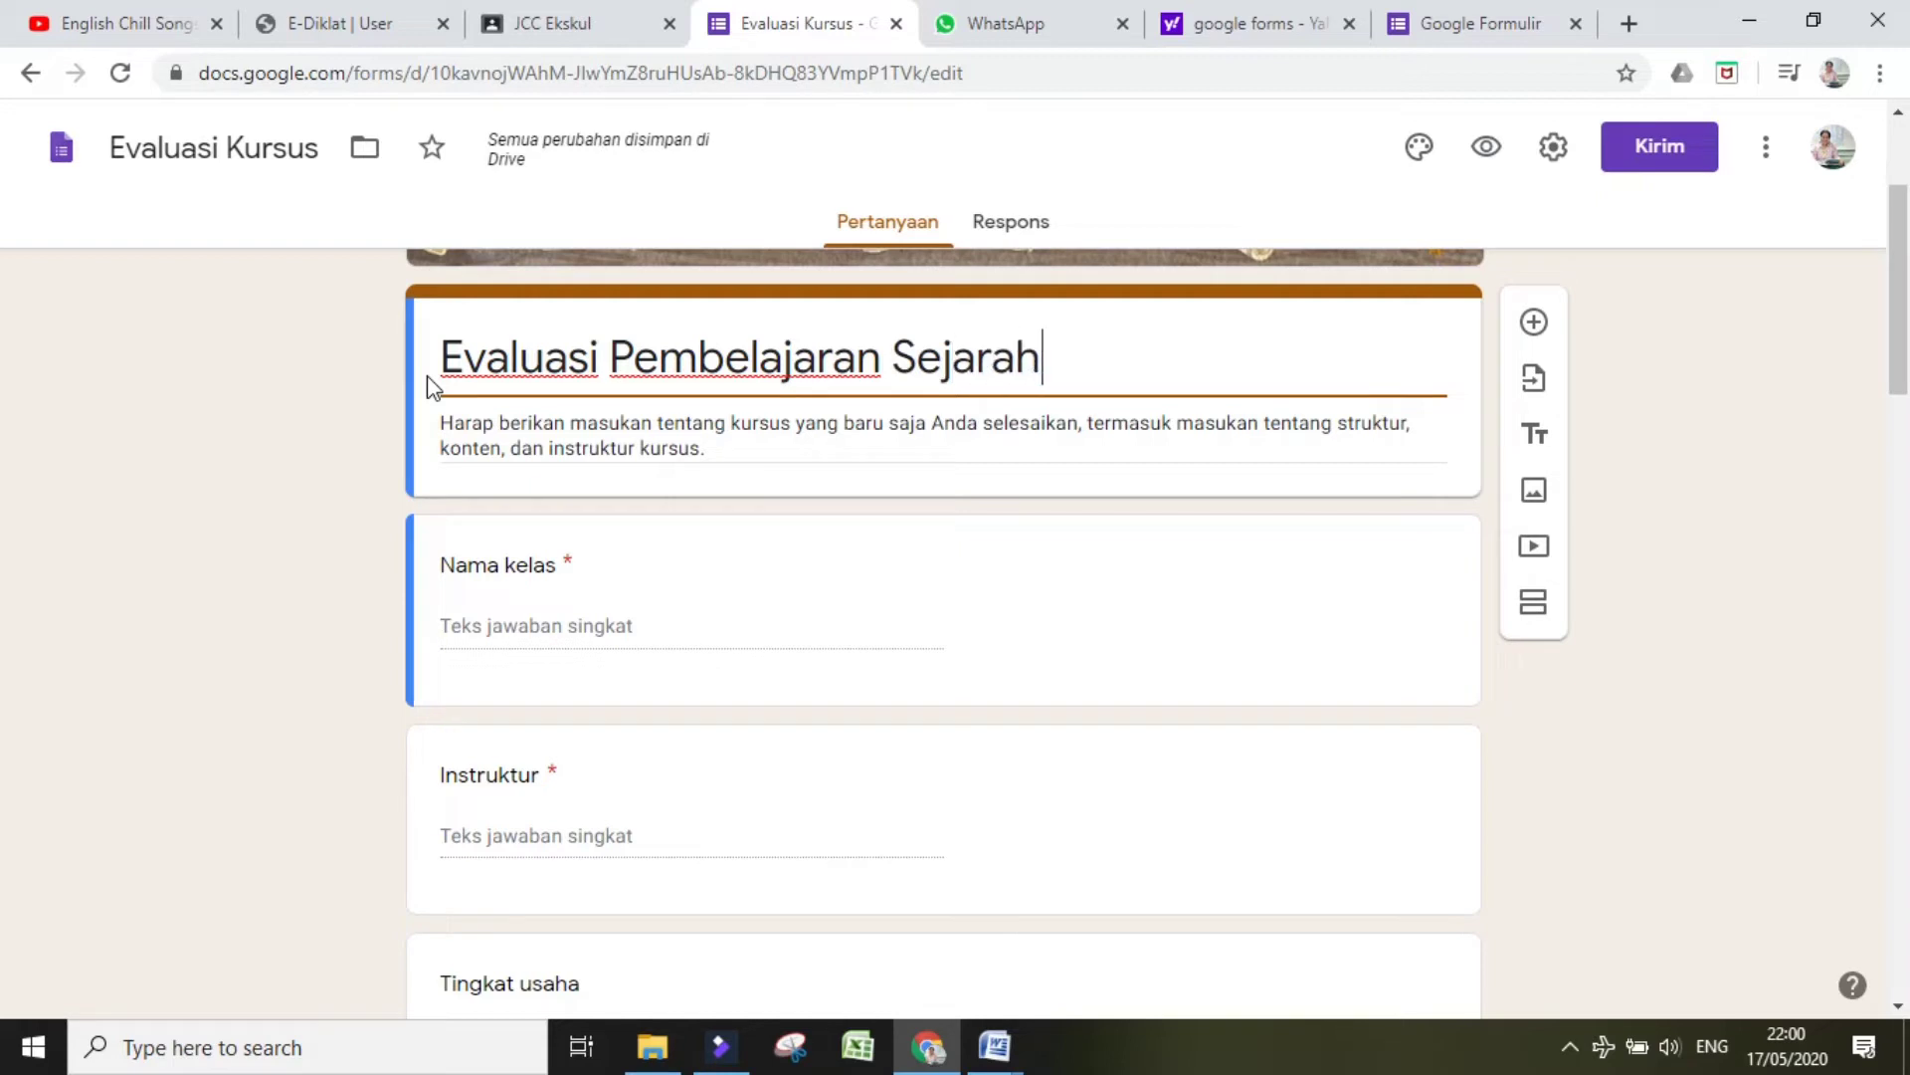
# Step: Replace the first "kursus" in the form description with "pembelajaran"
pyautogui.tripleClick(714, 450)
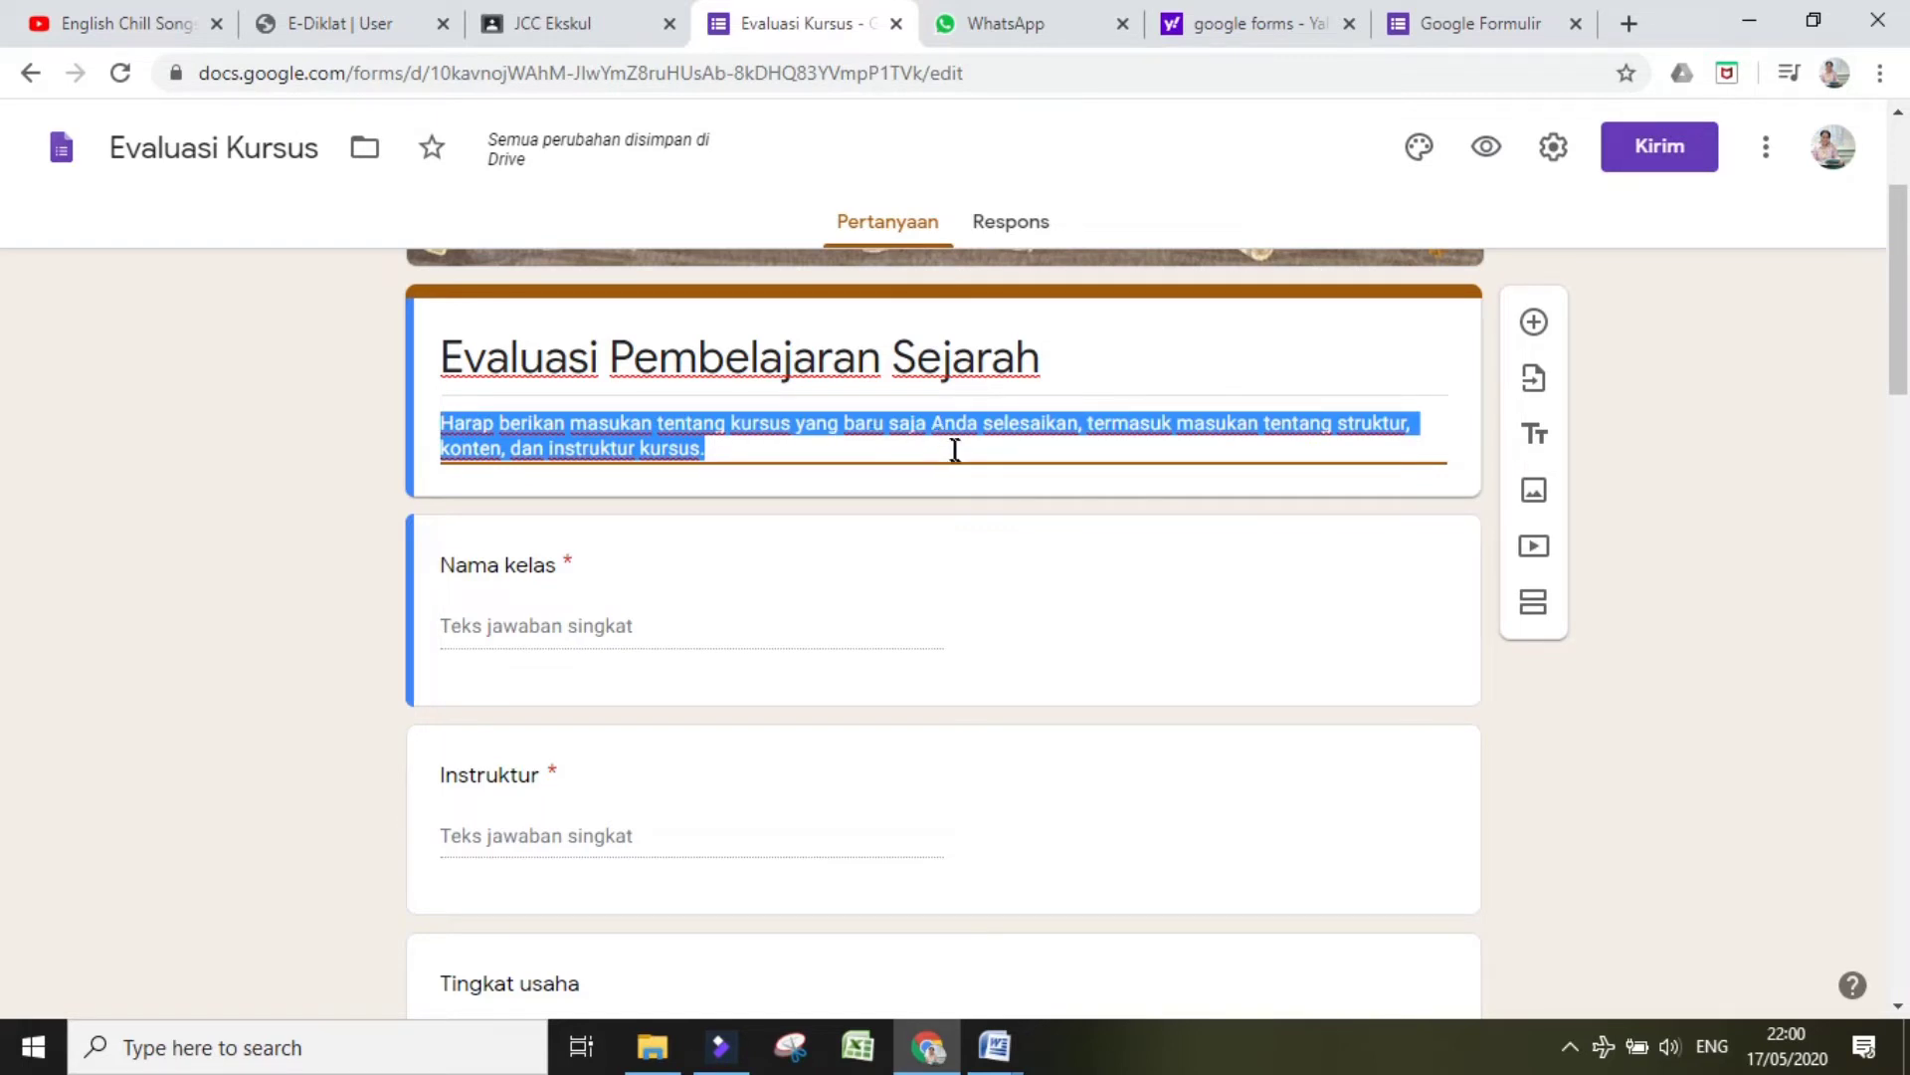
pyautogui.click(898, 440)
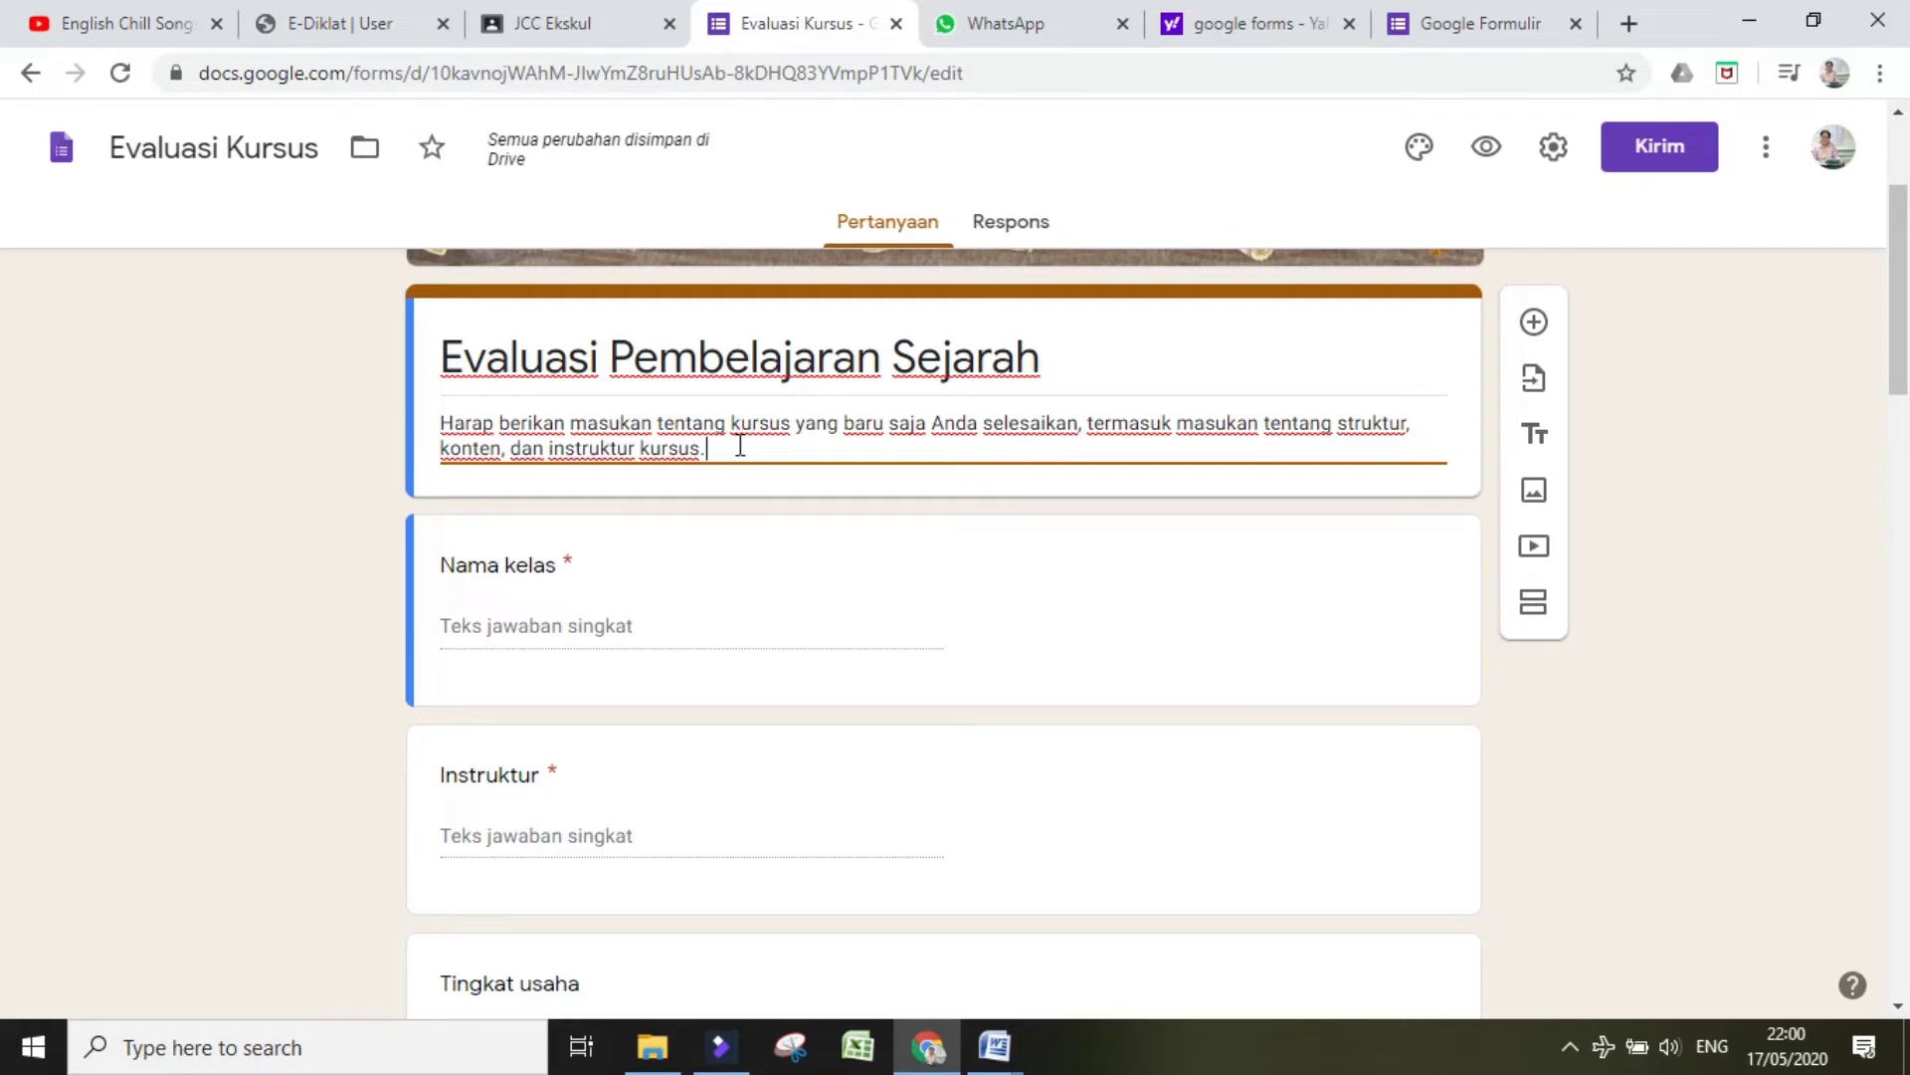
pyautogui.moveTo(796, 425); pyautogui.dragTo(745, 425)
pyautogui.write('pembela')
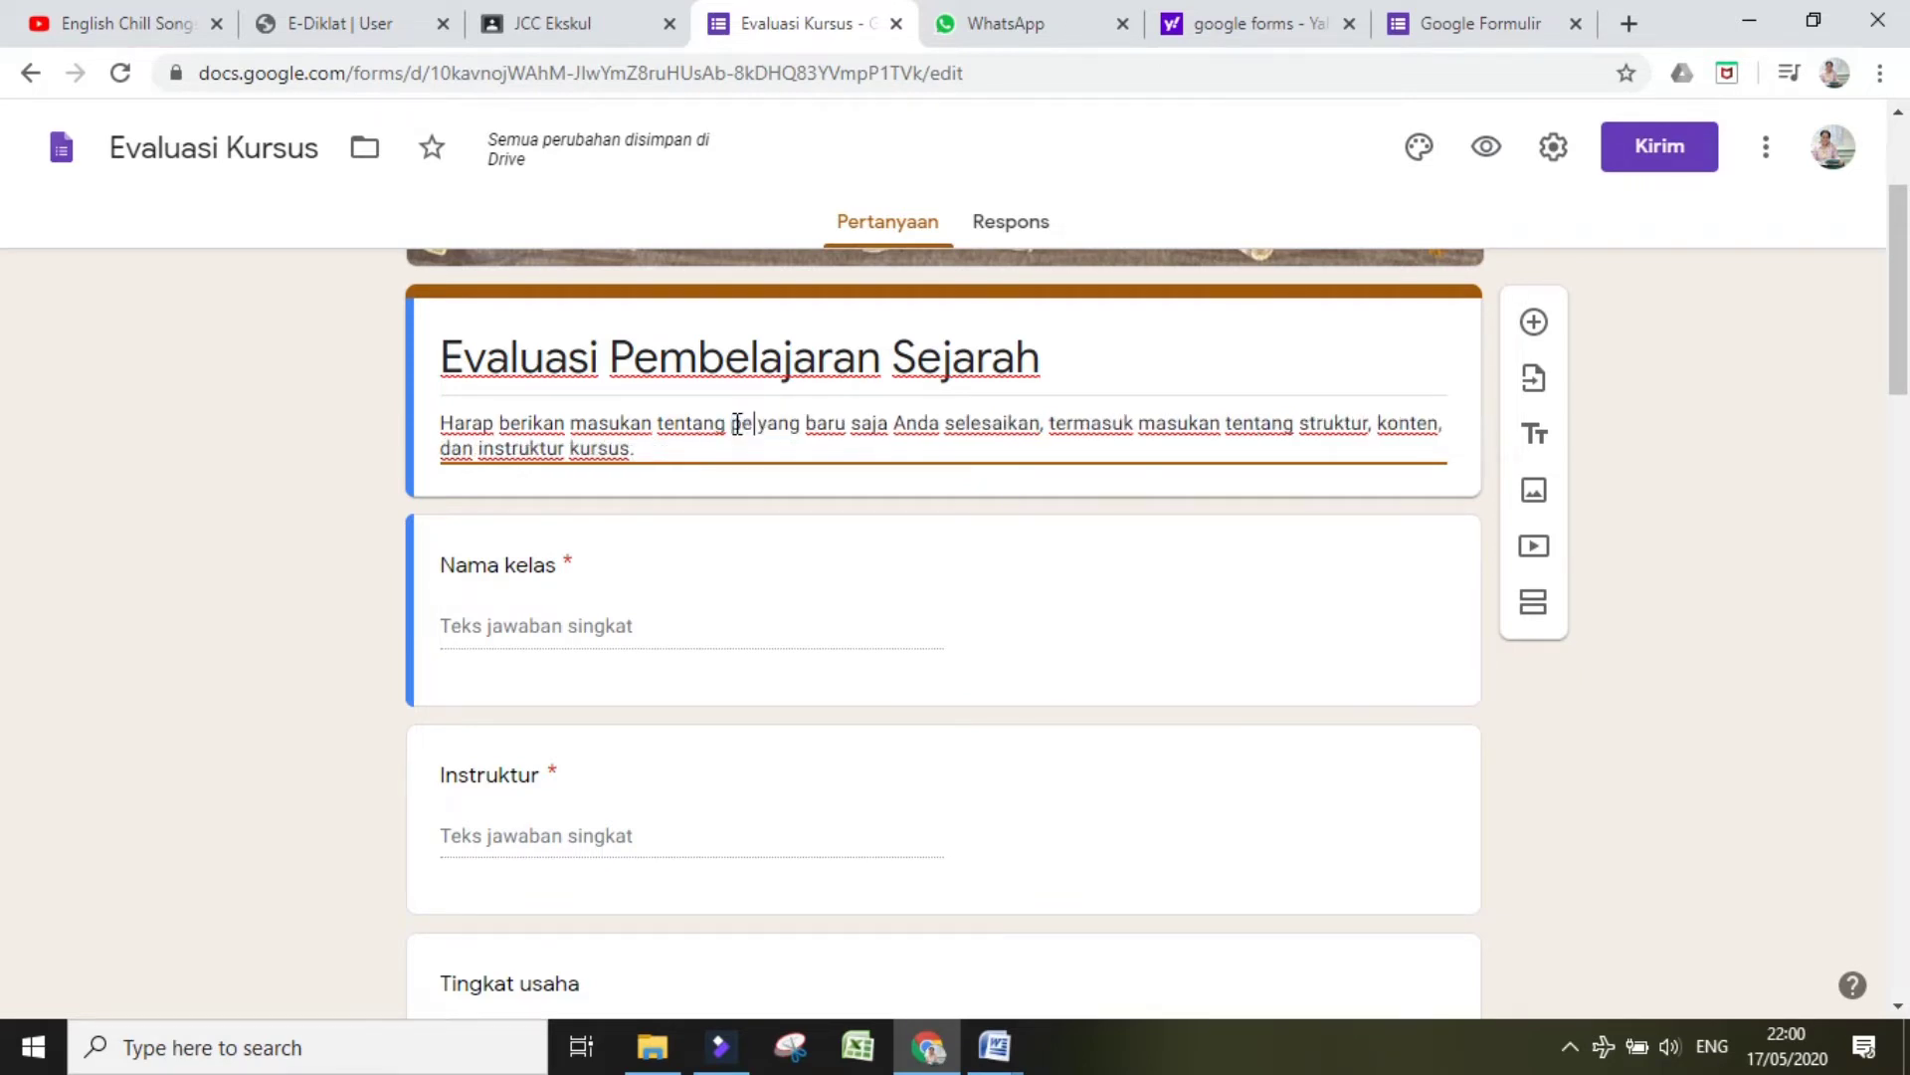
pyautogui.write('jaran')
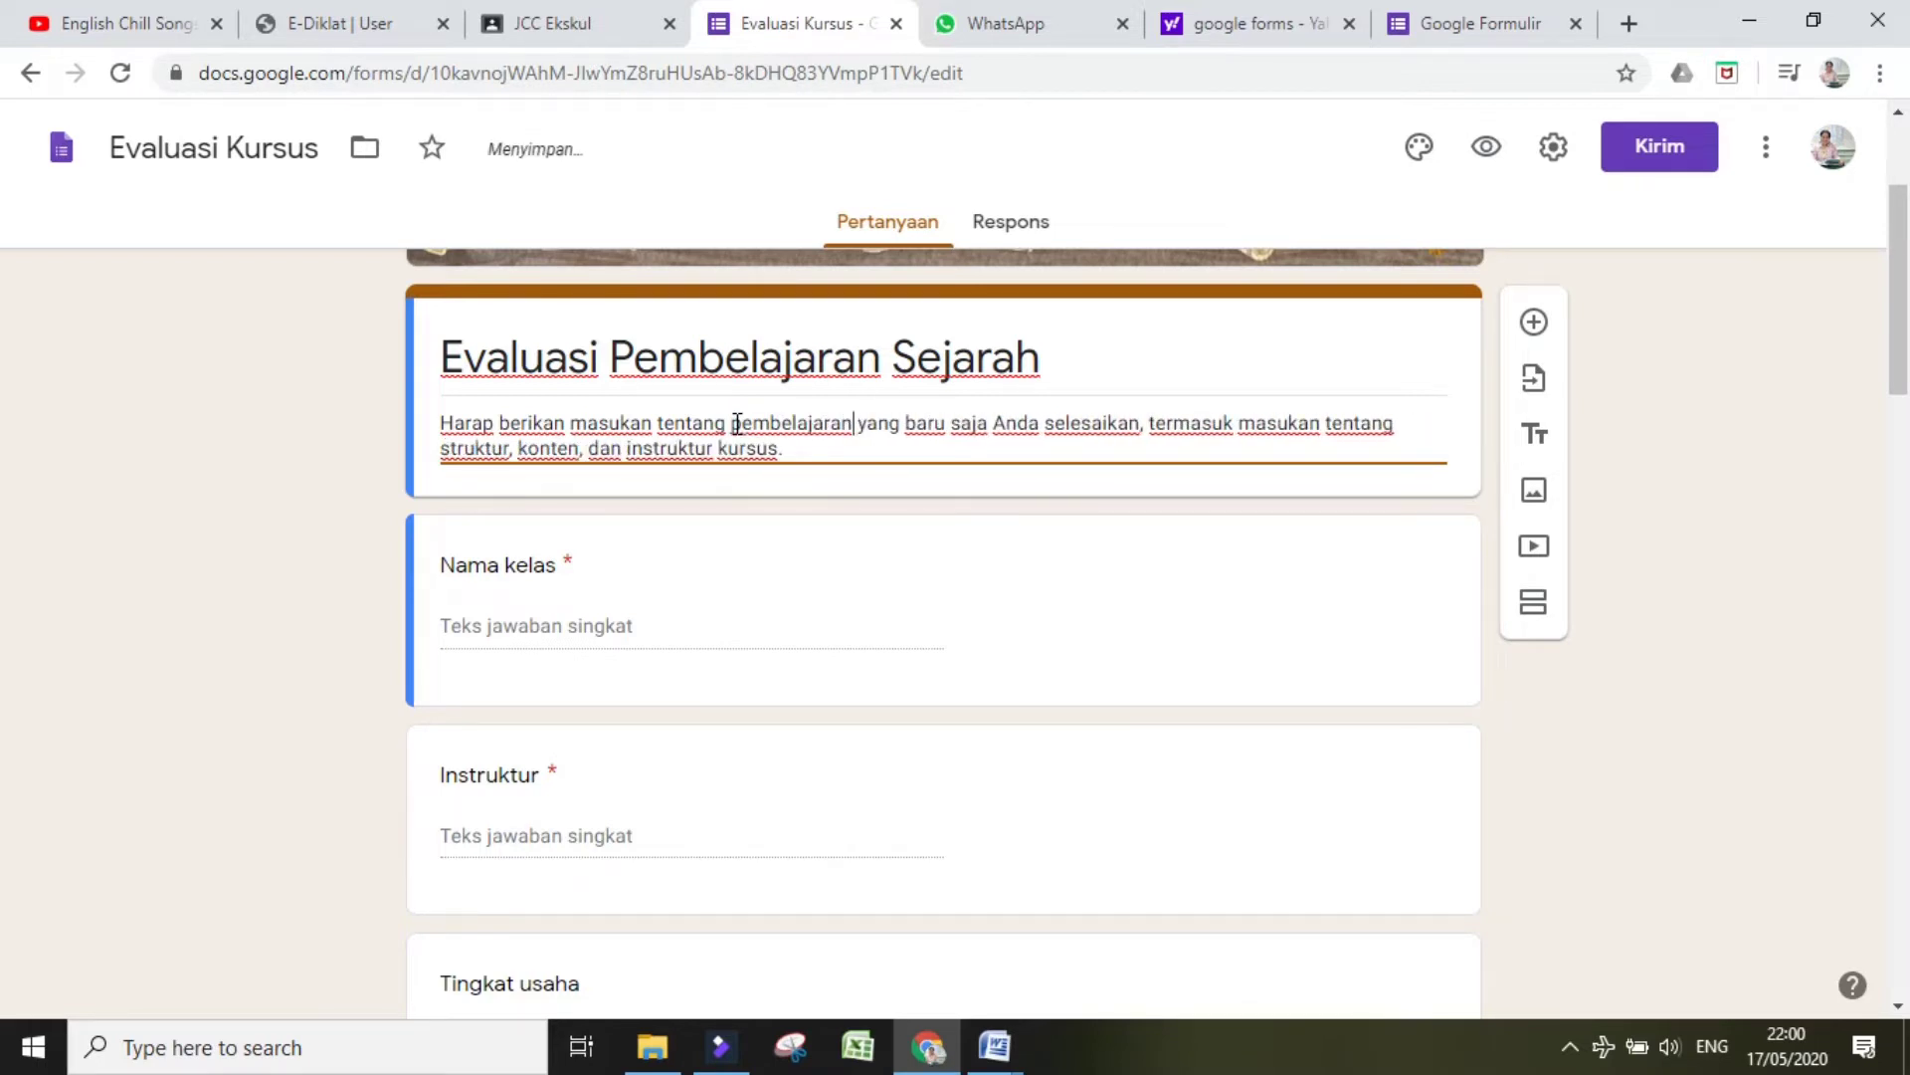
pyautogui.hotkey('shift', 'Left')
pyautogui.hotkey('shift', 'Left')
pyautogui.hotkey('shift', 'Left')
pyautogui.hotkey('shift', 'Left')
pyautogui.hotkey('shift', 'Left')
pyautogui.hotkey('shift', 'Left')
pyautogui.hotkey('shift', 'Left')
pyautogui.hotkey('shift', 'Left')
pyautogui.hotkey('shift', 'Left')
pyautogui.hotkey('shift', 'Left')
pyautogui.hotkey('shift', 'Left')
pyautogui.hotkey('shift', 'Left')
pyautogui.hotkey('shift', 'Left')
pyautogui.hotkey('shift', 'Left')
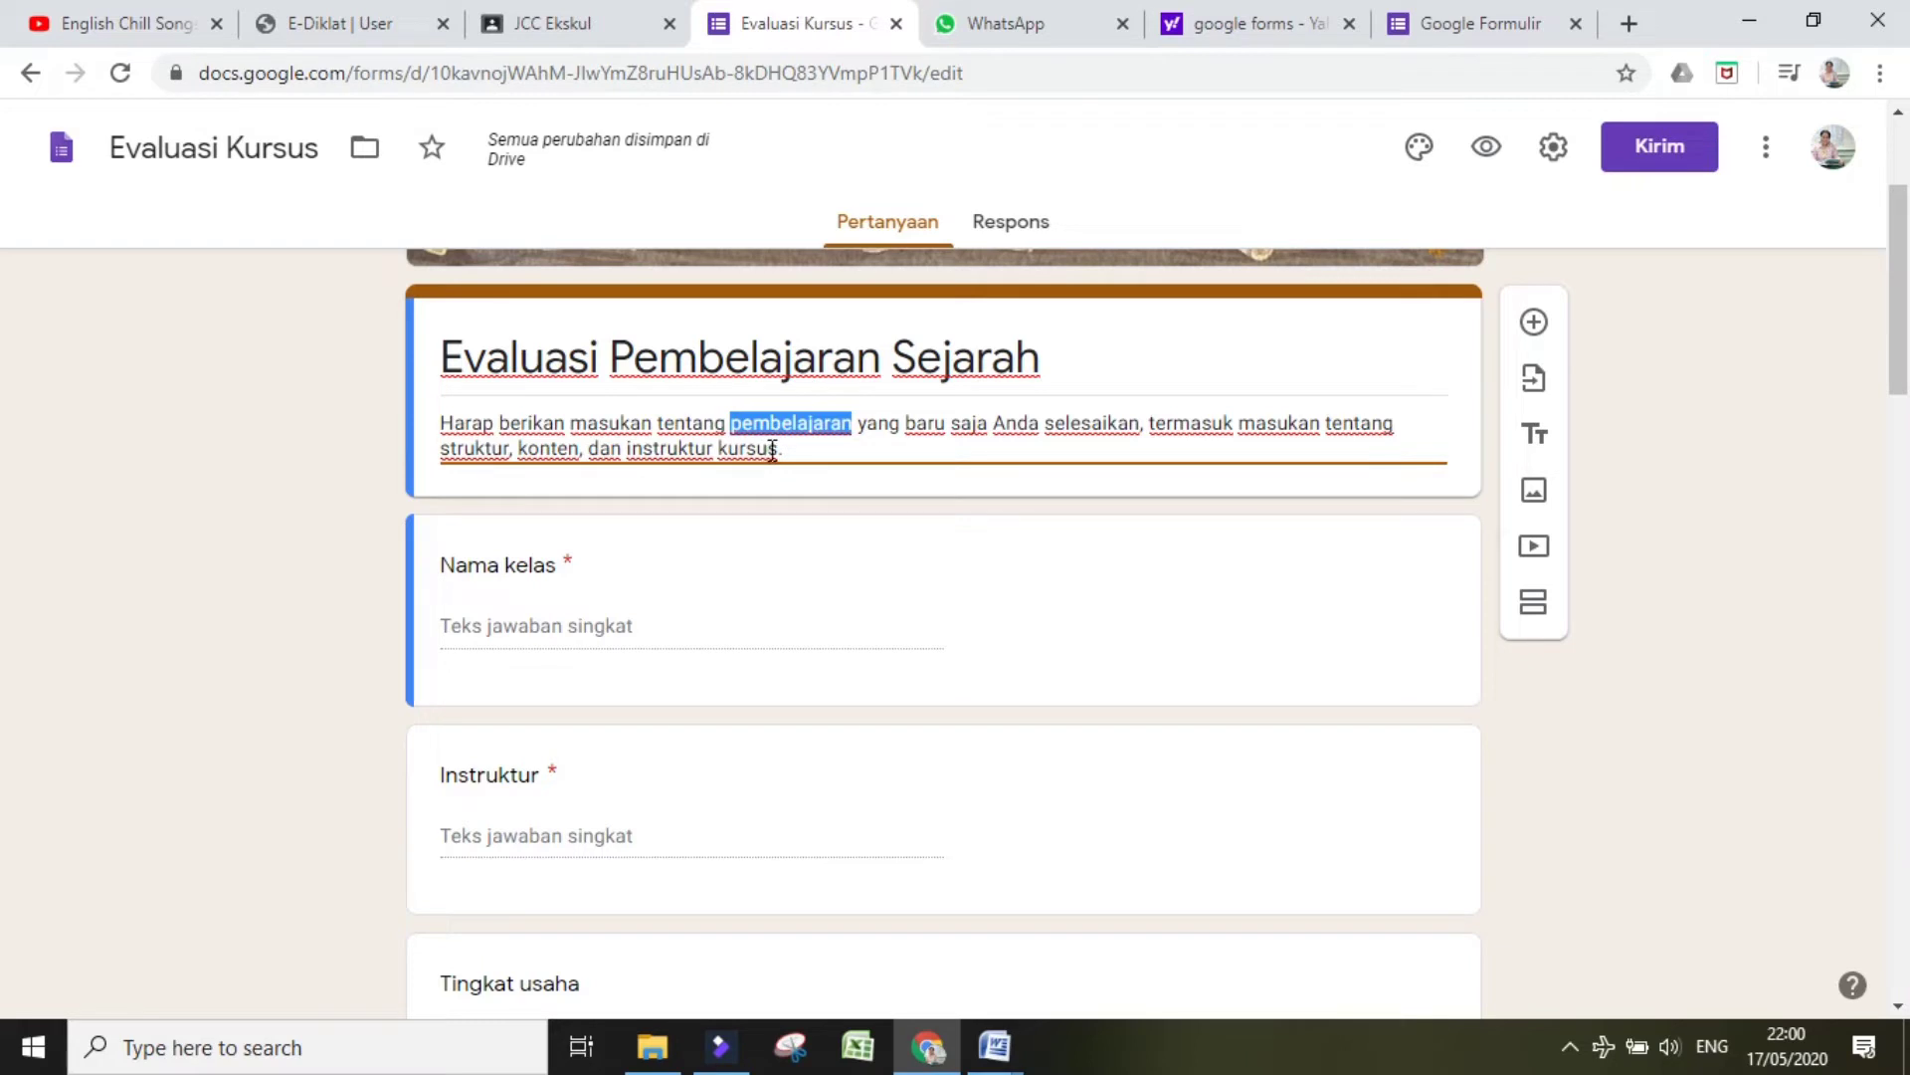
# Step: Replace "instruktur kursus" at the end of the form description with "guru pengajar"
pyautogui.click(774, 451)
pyautogui.moveTo(779, 449); pyautogui.dragTo(633, 440)
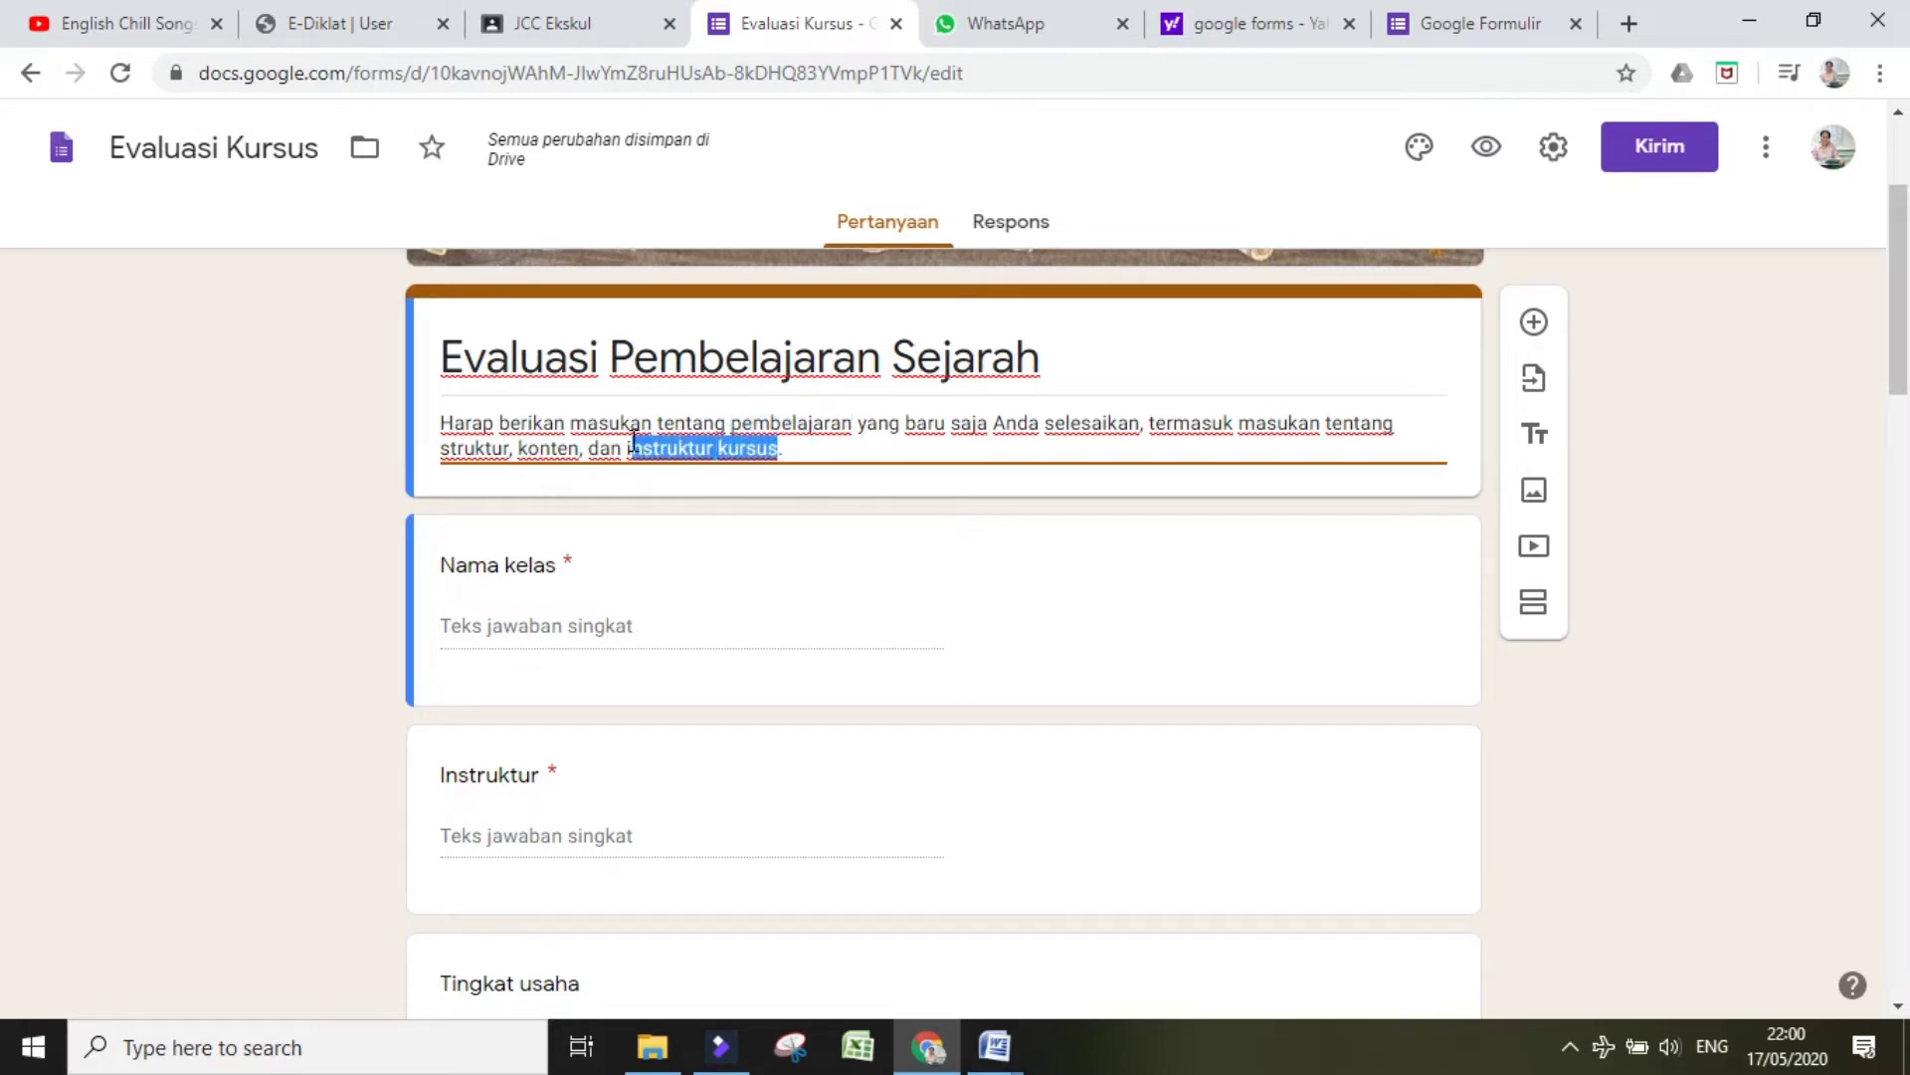
pyautogui.write('guru')
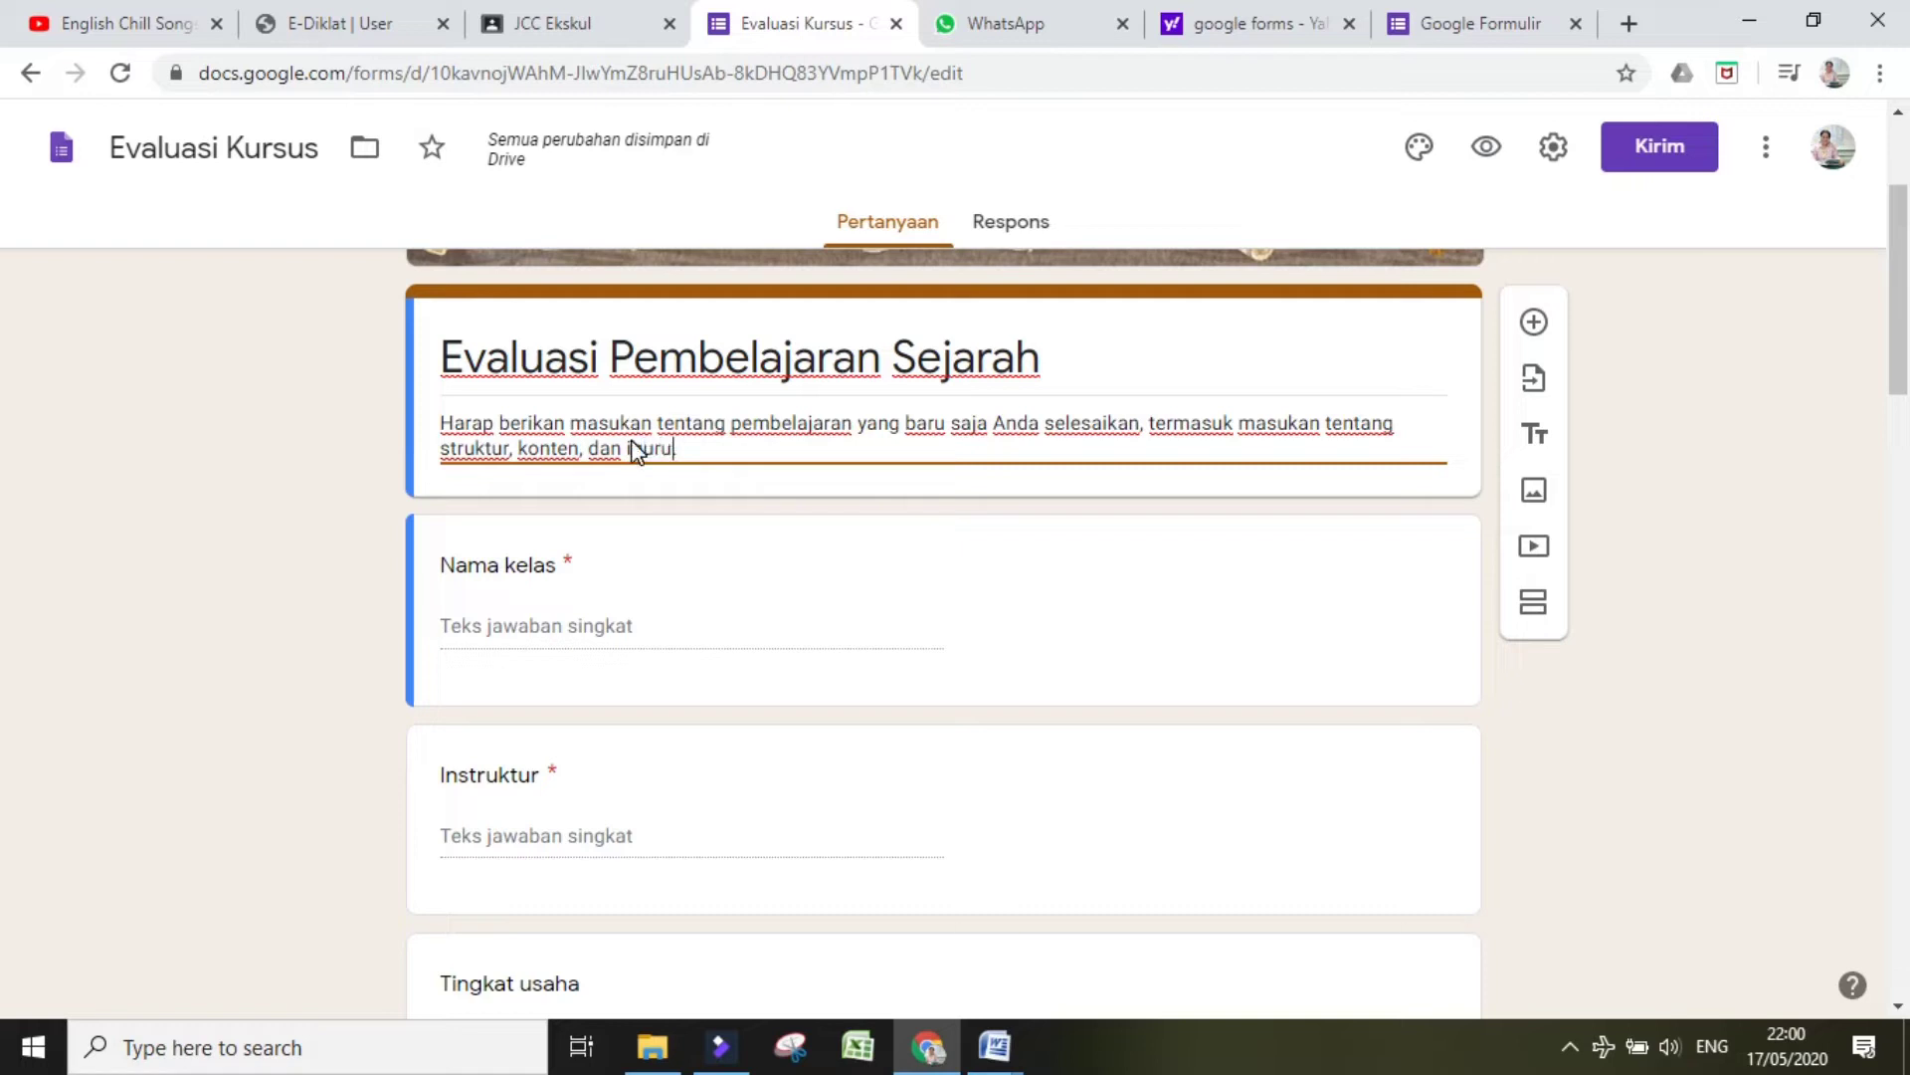
pyautogui.write(' penga')
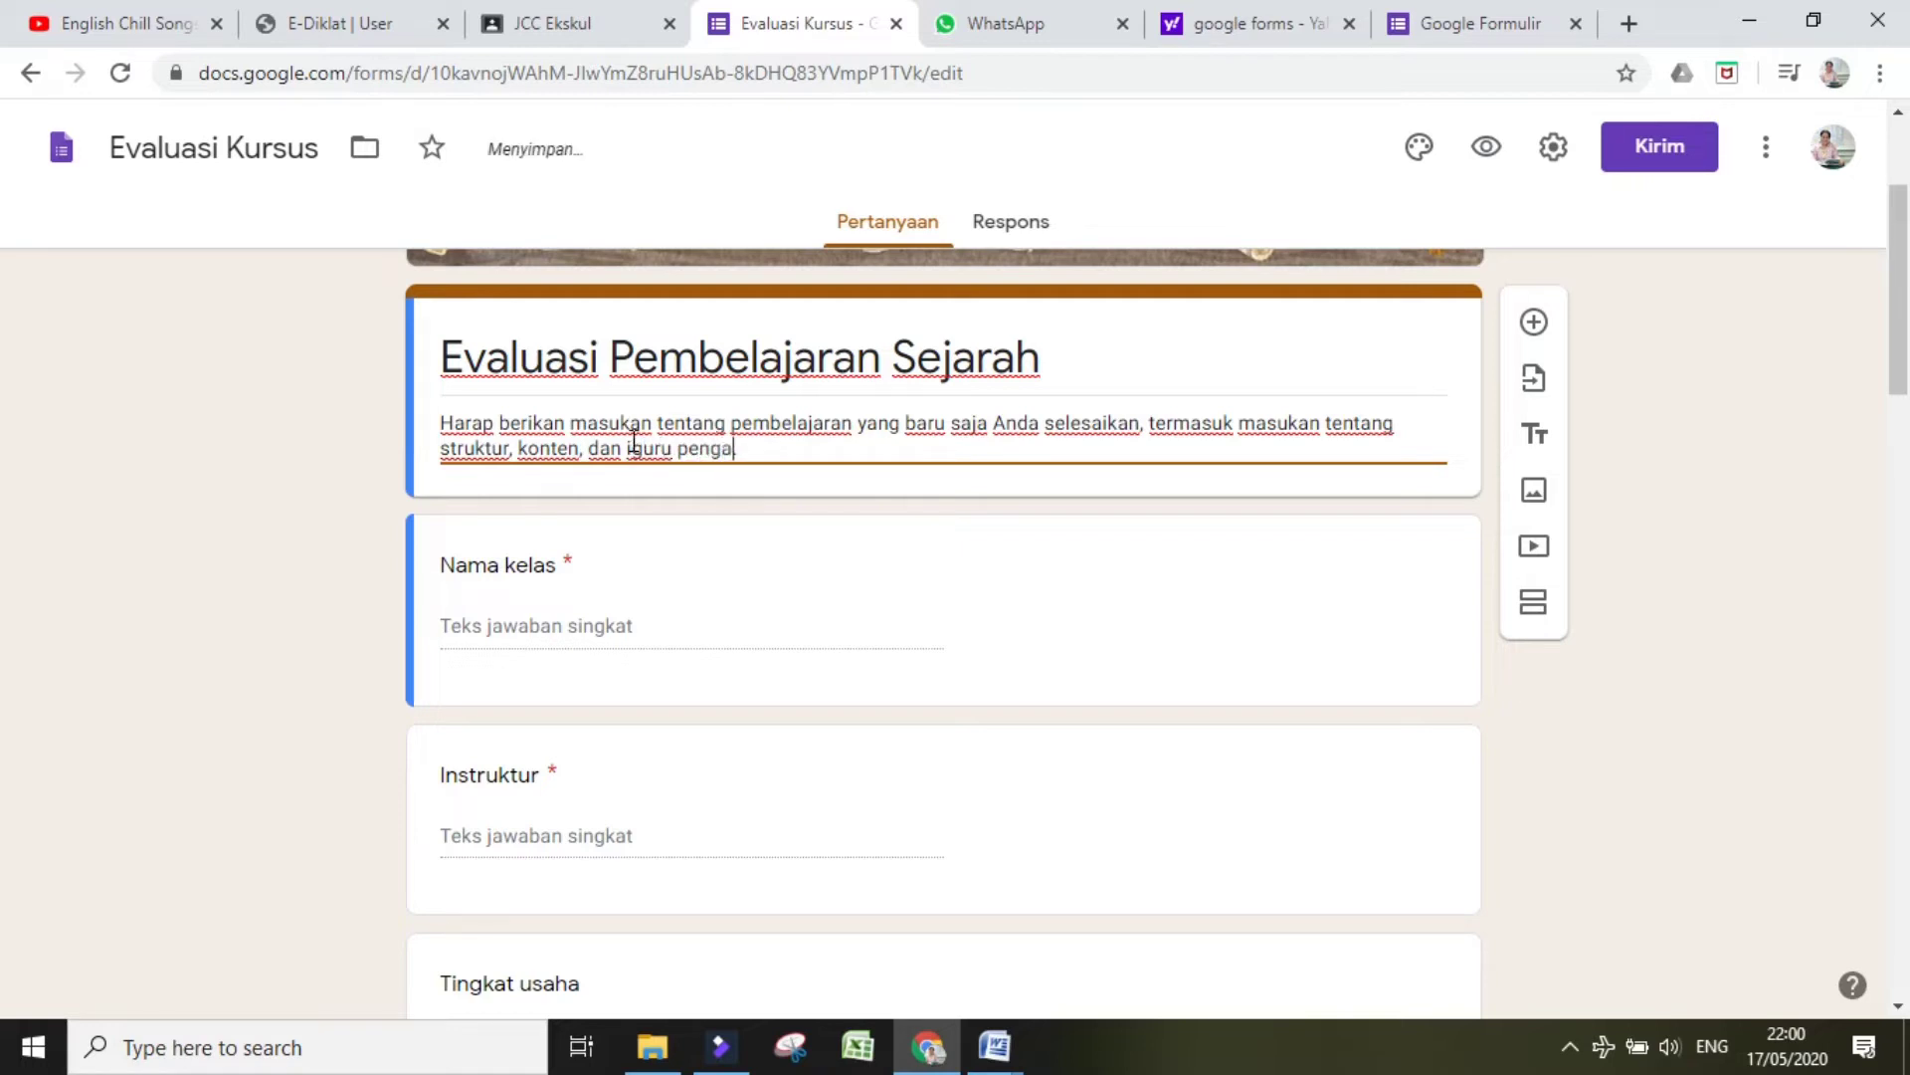
pyautogui.write('jar.')
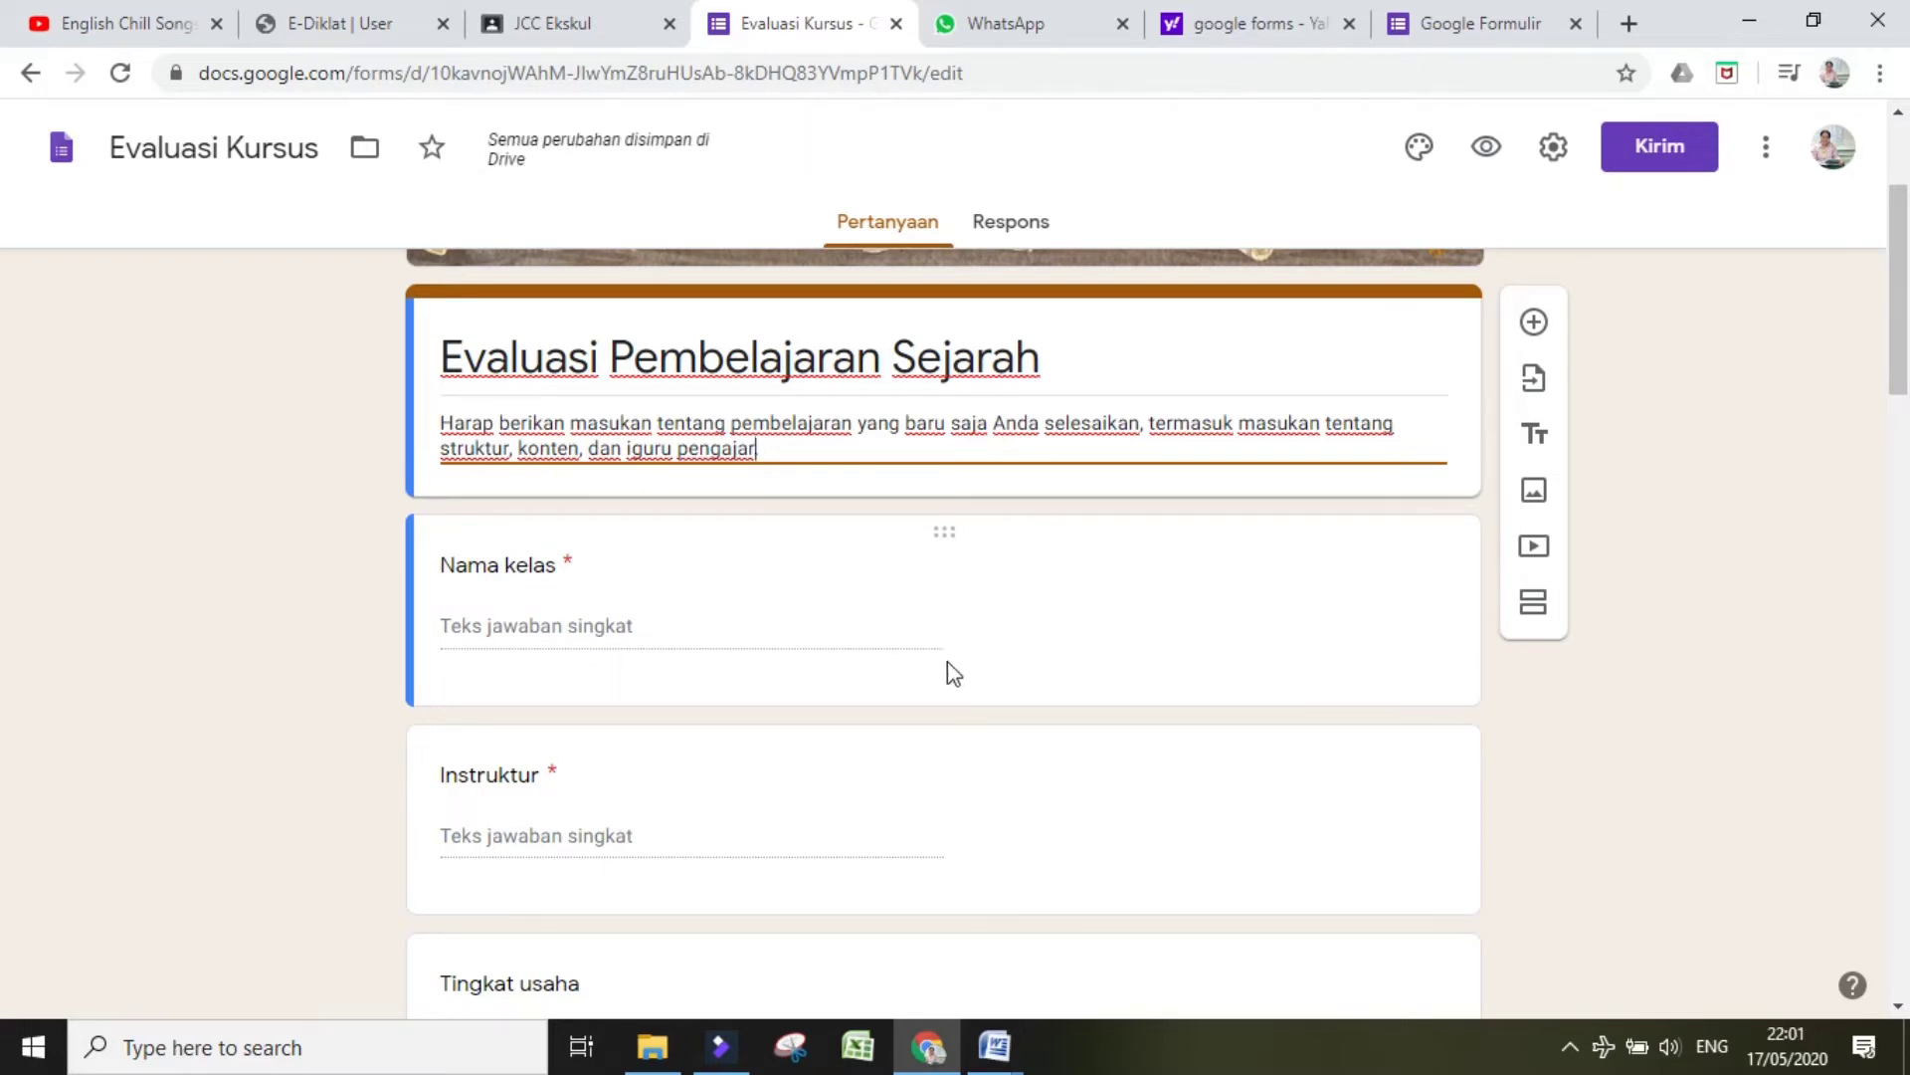
pyautogui.press('BackSpace')
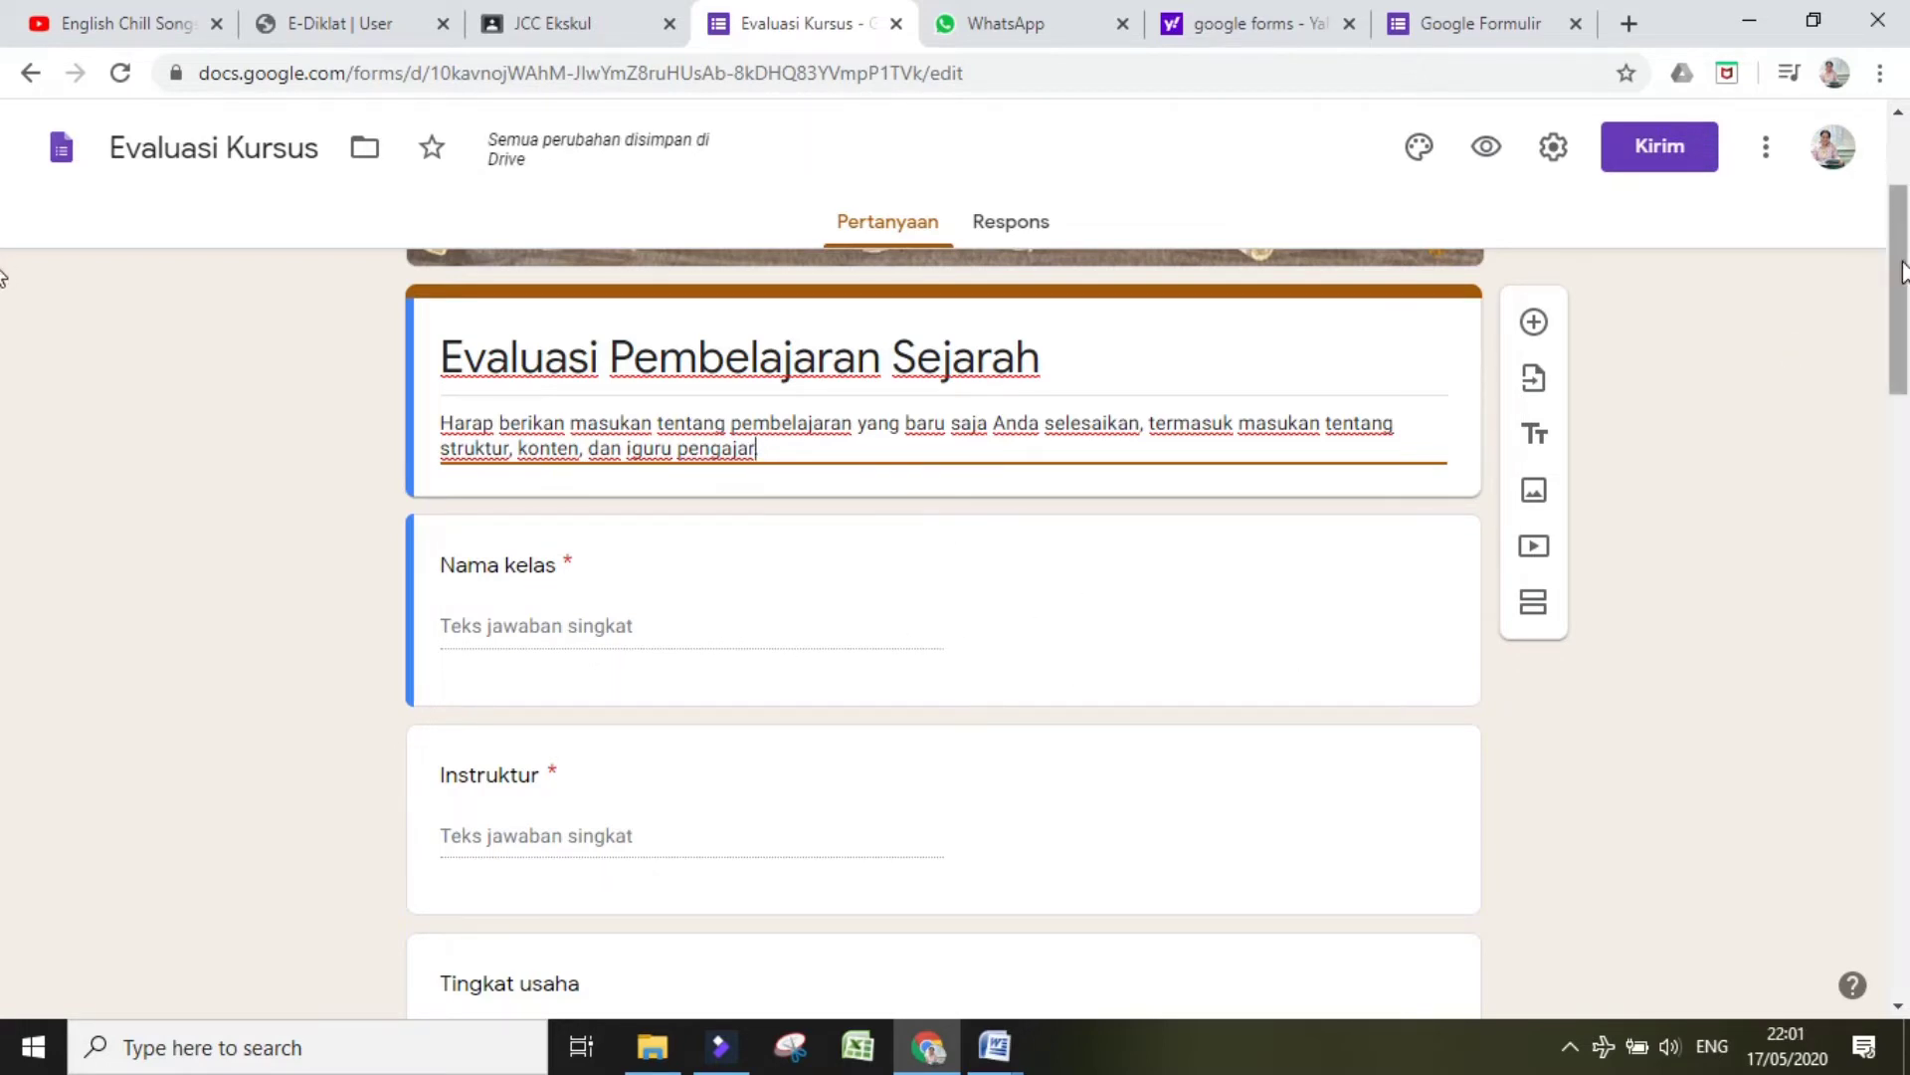
# Step: Retitle the "Nama kelas" question as "Nama Peserta Didik"
pyautogui.scroll(-1, 1900, 269)
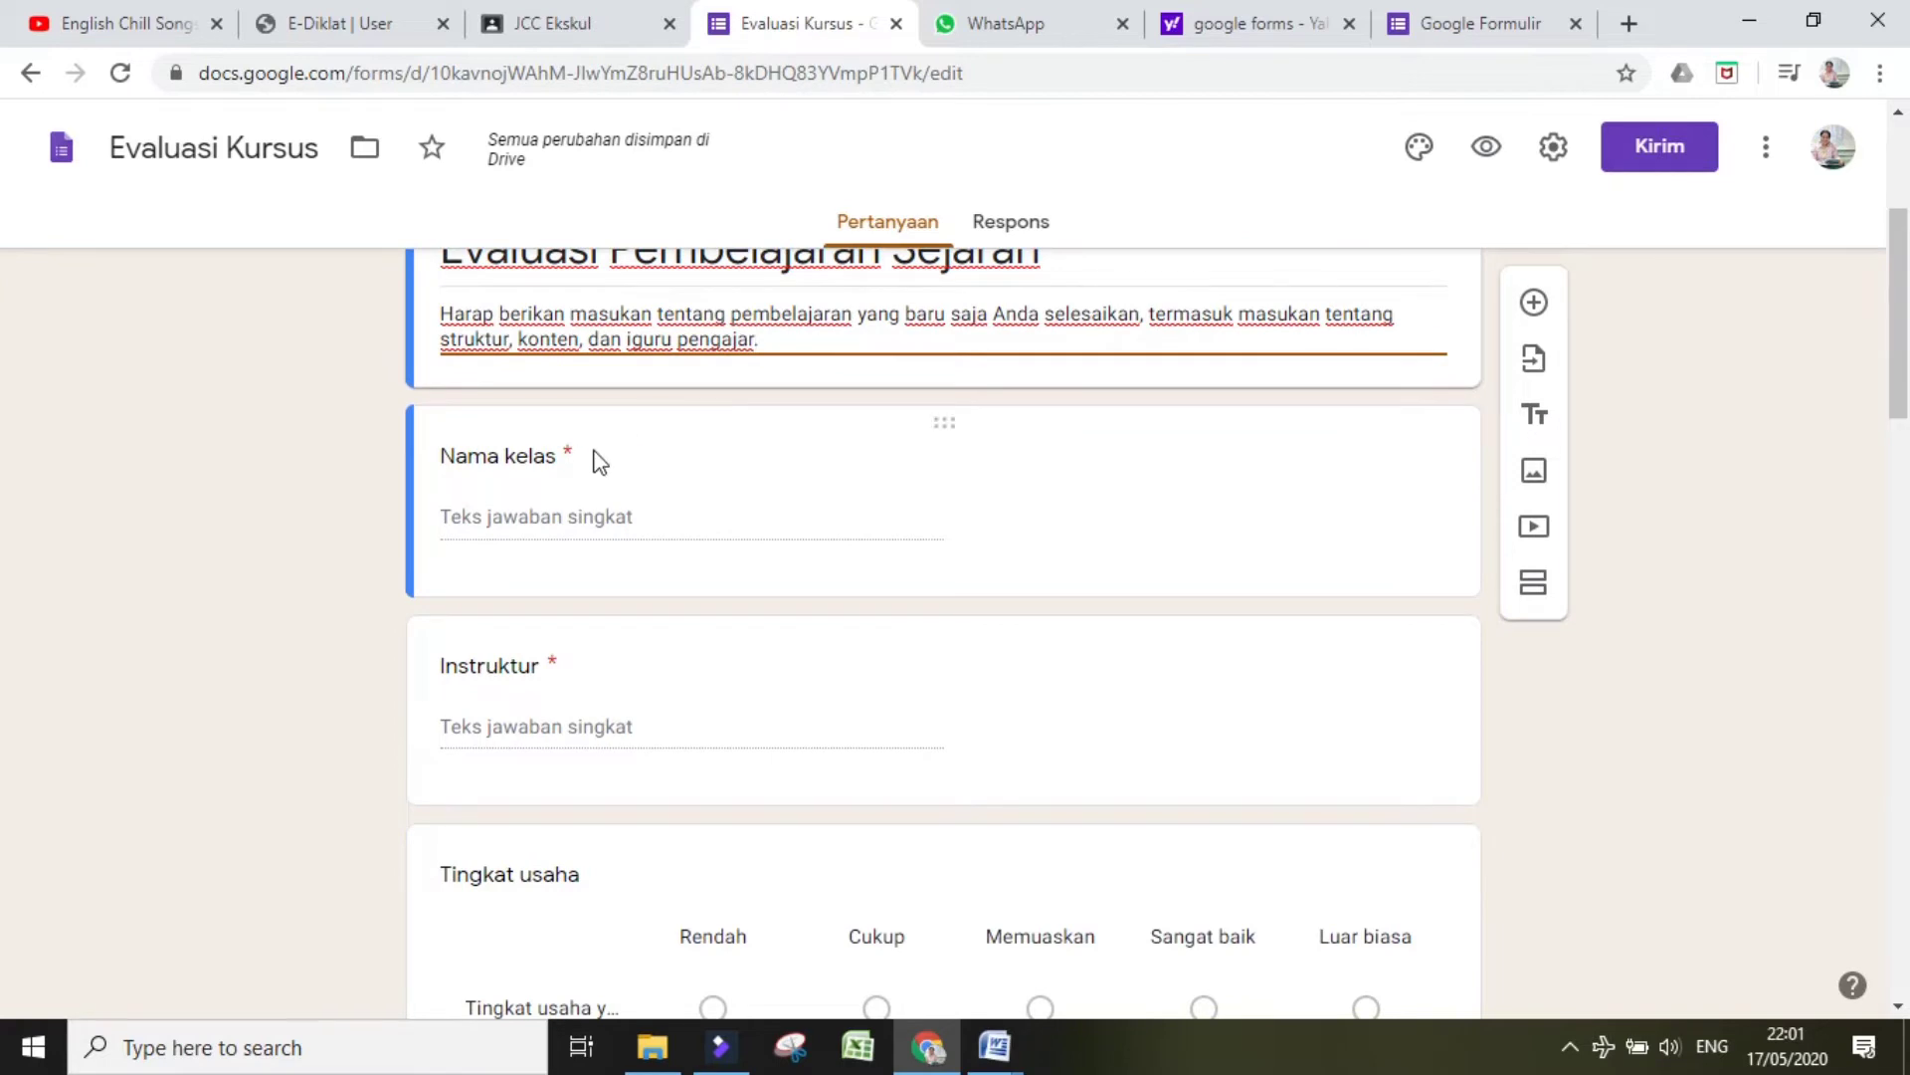
pyautogui.click(544, 453)
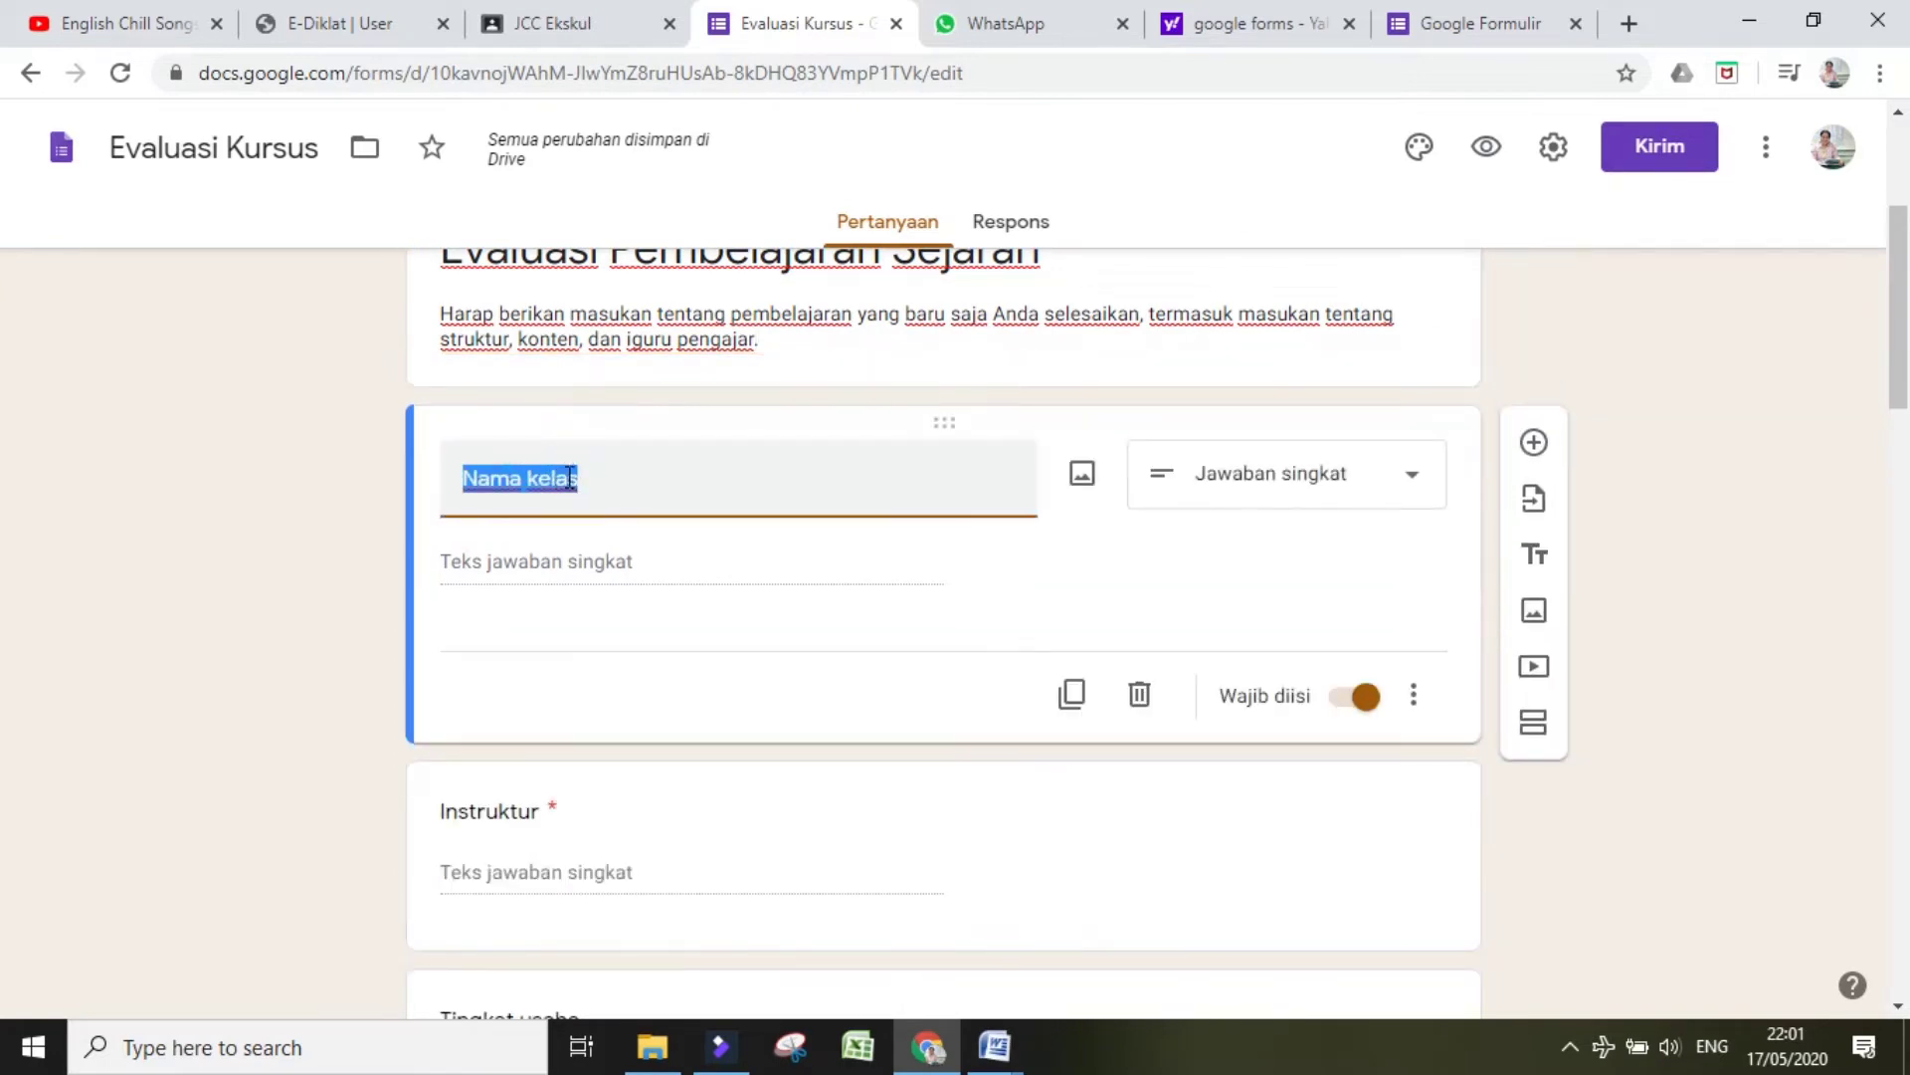
pyautogui.write('Na')
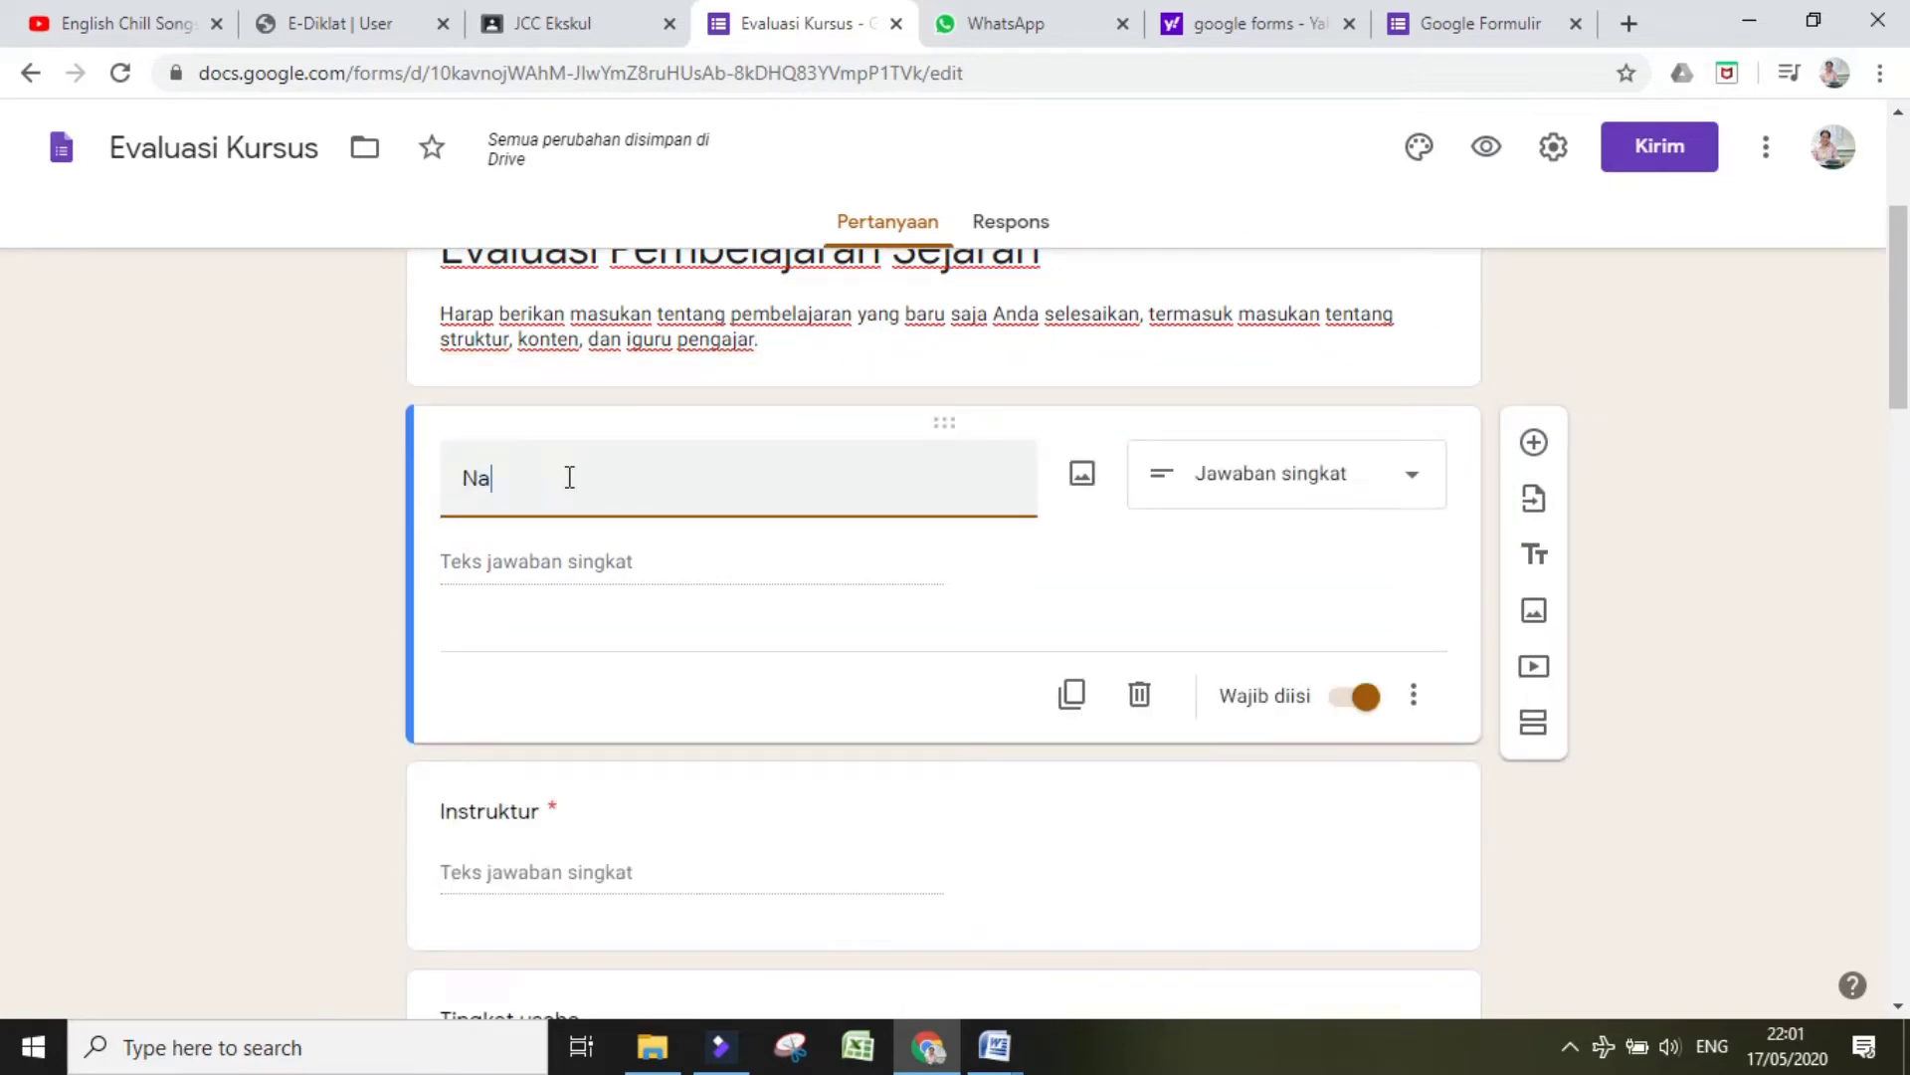
pyautogui.write('ma Pese')
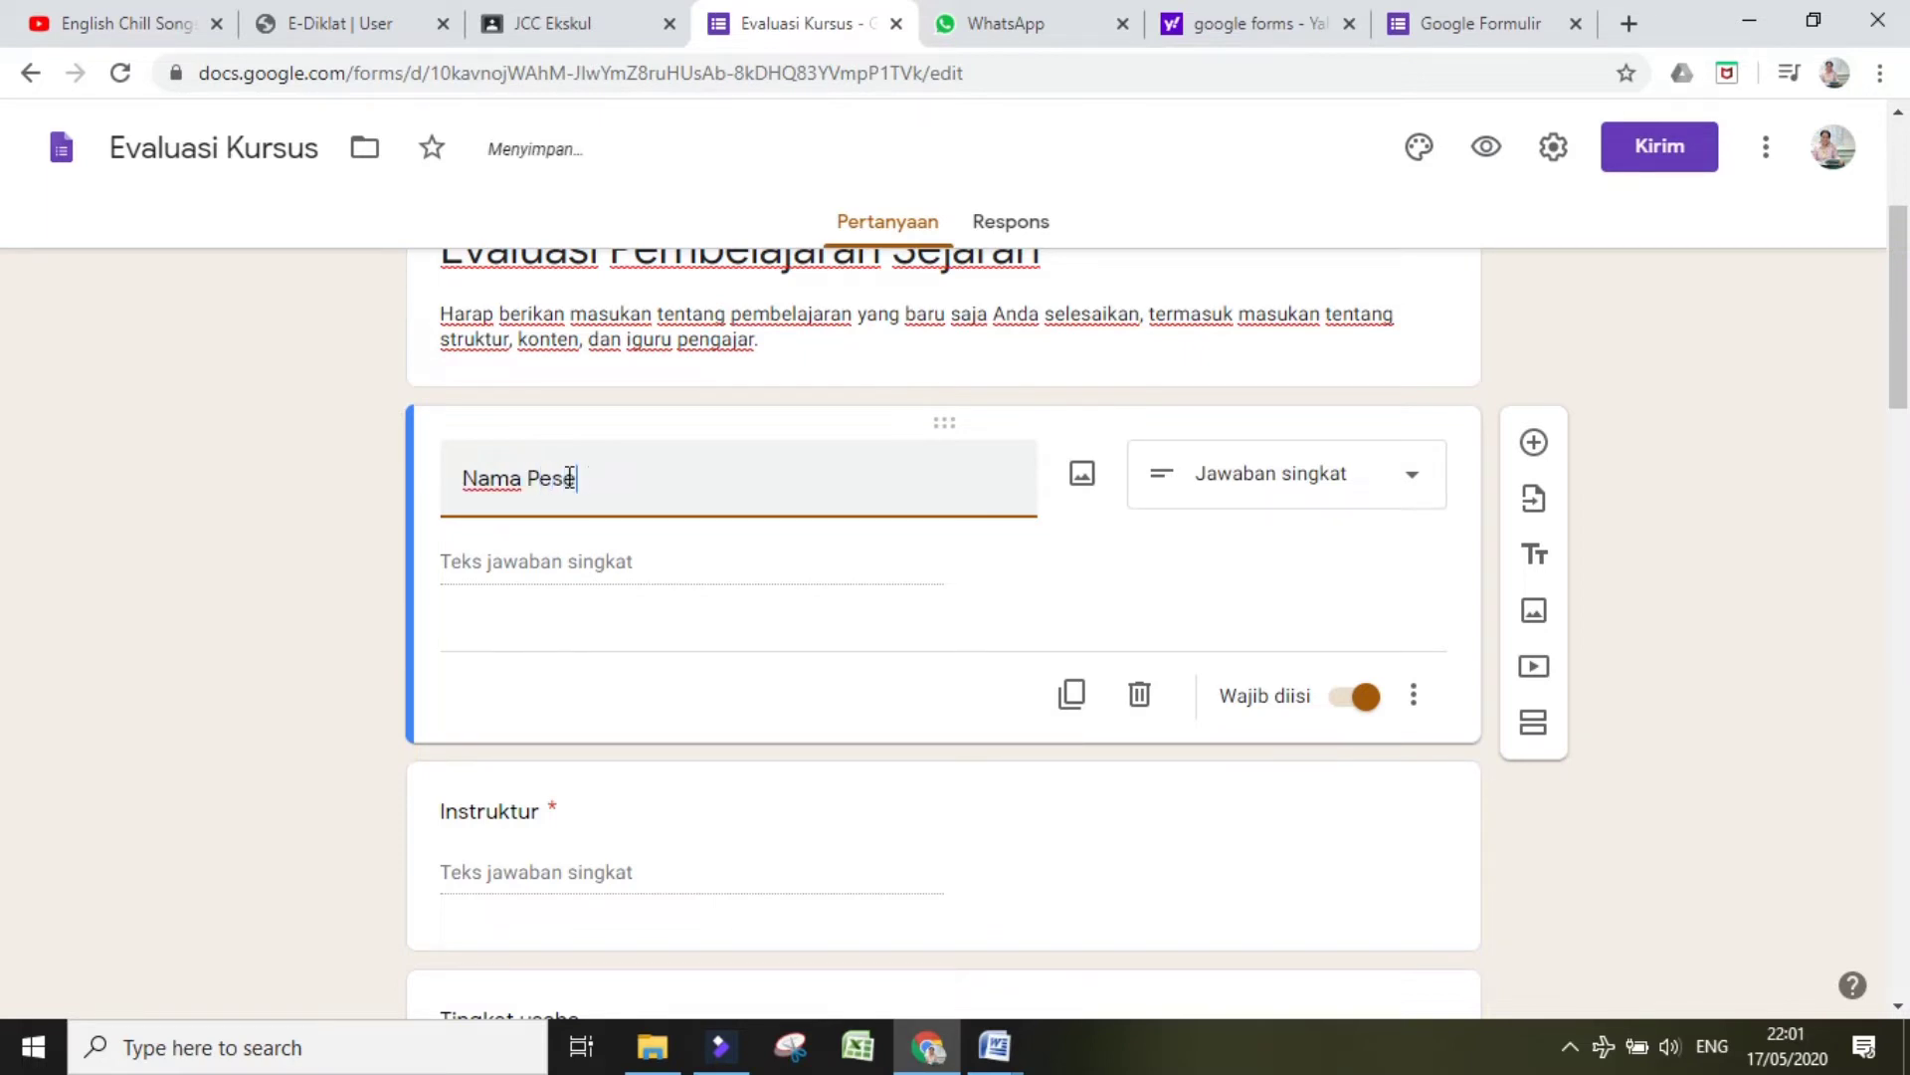
pyautogui.write('rta ')
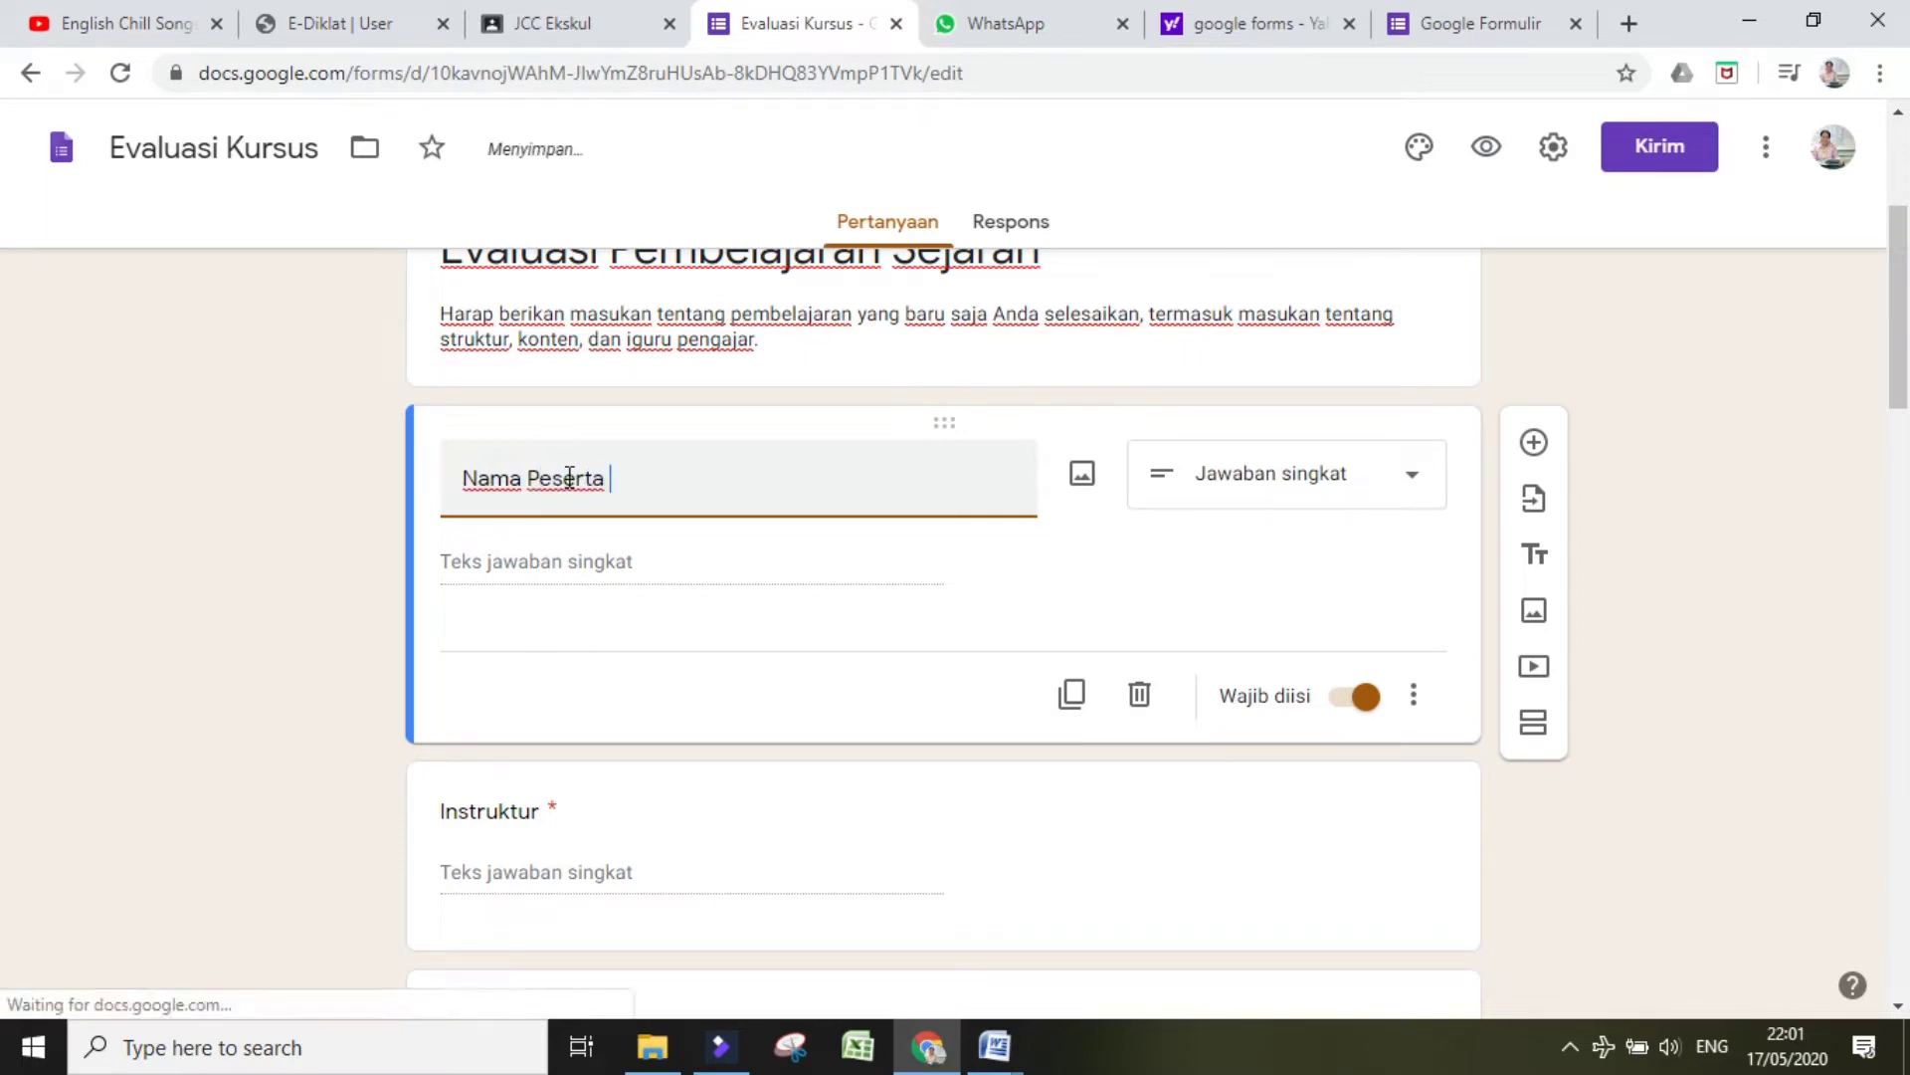
pyautogui.write('Did')
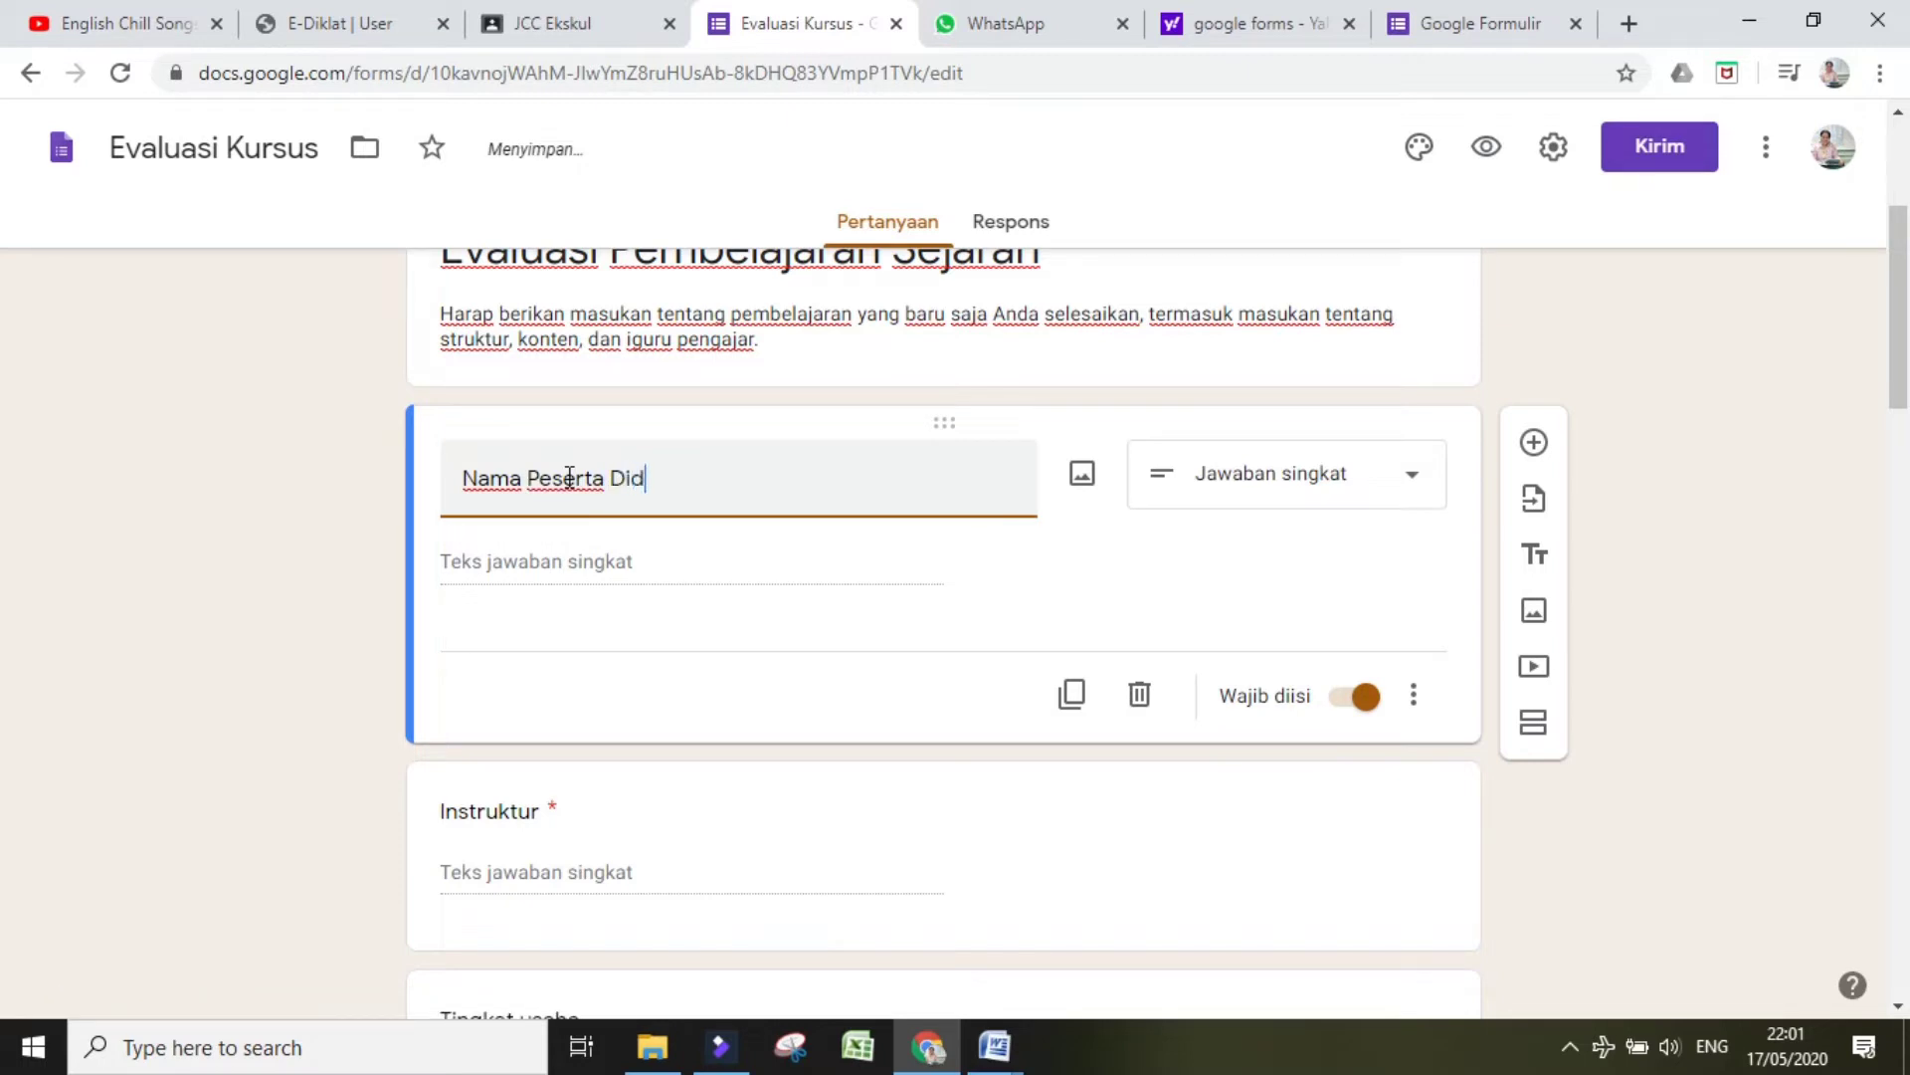
pyautogui.write('ik')
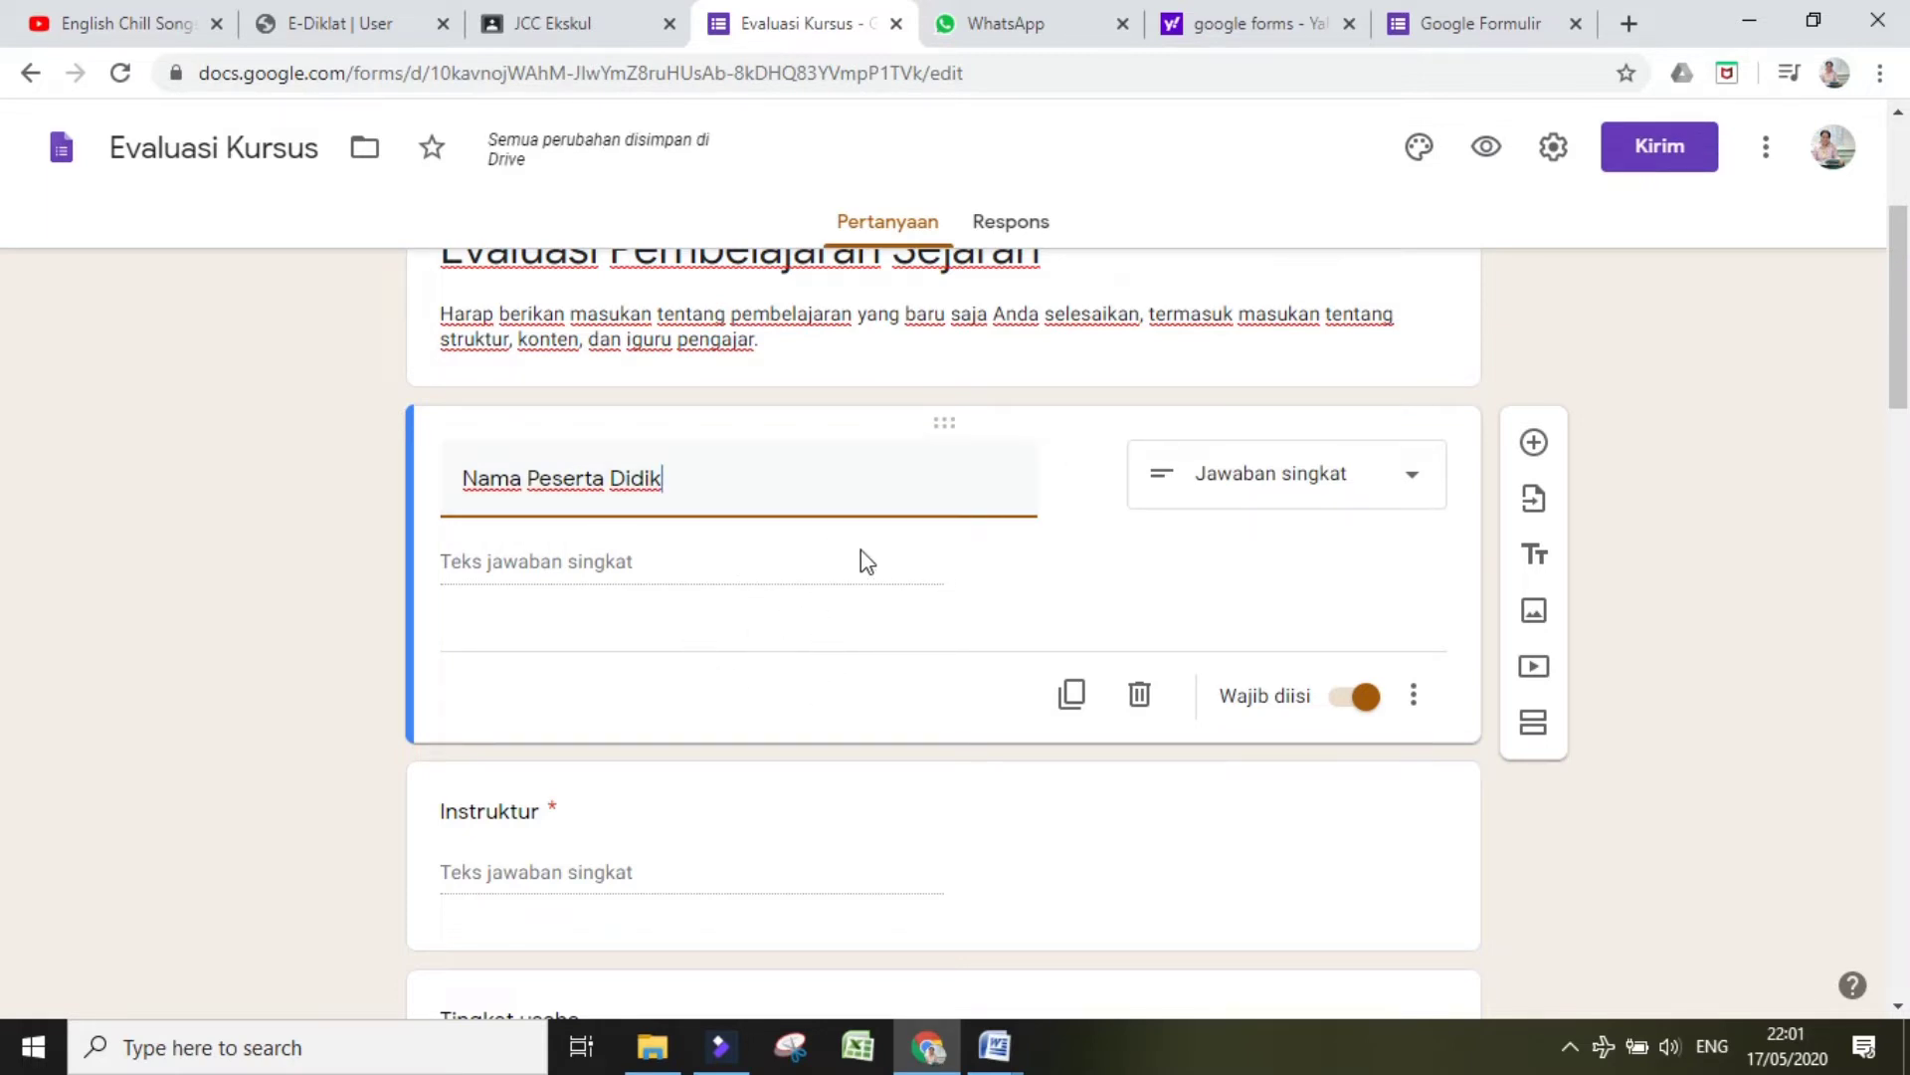
# Step: Try the Paragraf, Pilihan ganda and Kotak Centang answer types on the "Nama Peserta Didik" question and return it to Jawaban singkat
pyautogui.click(1423, 478)
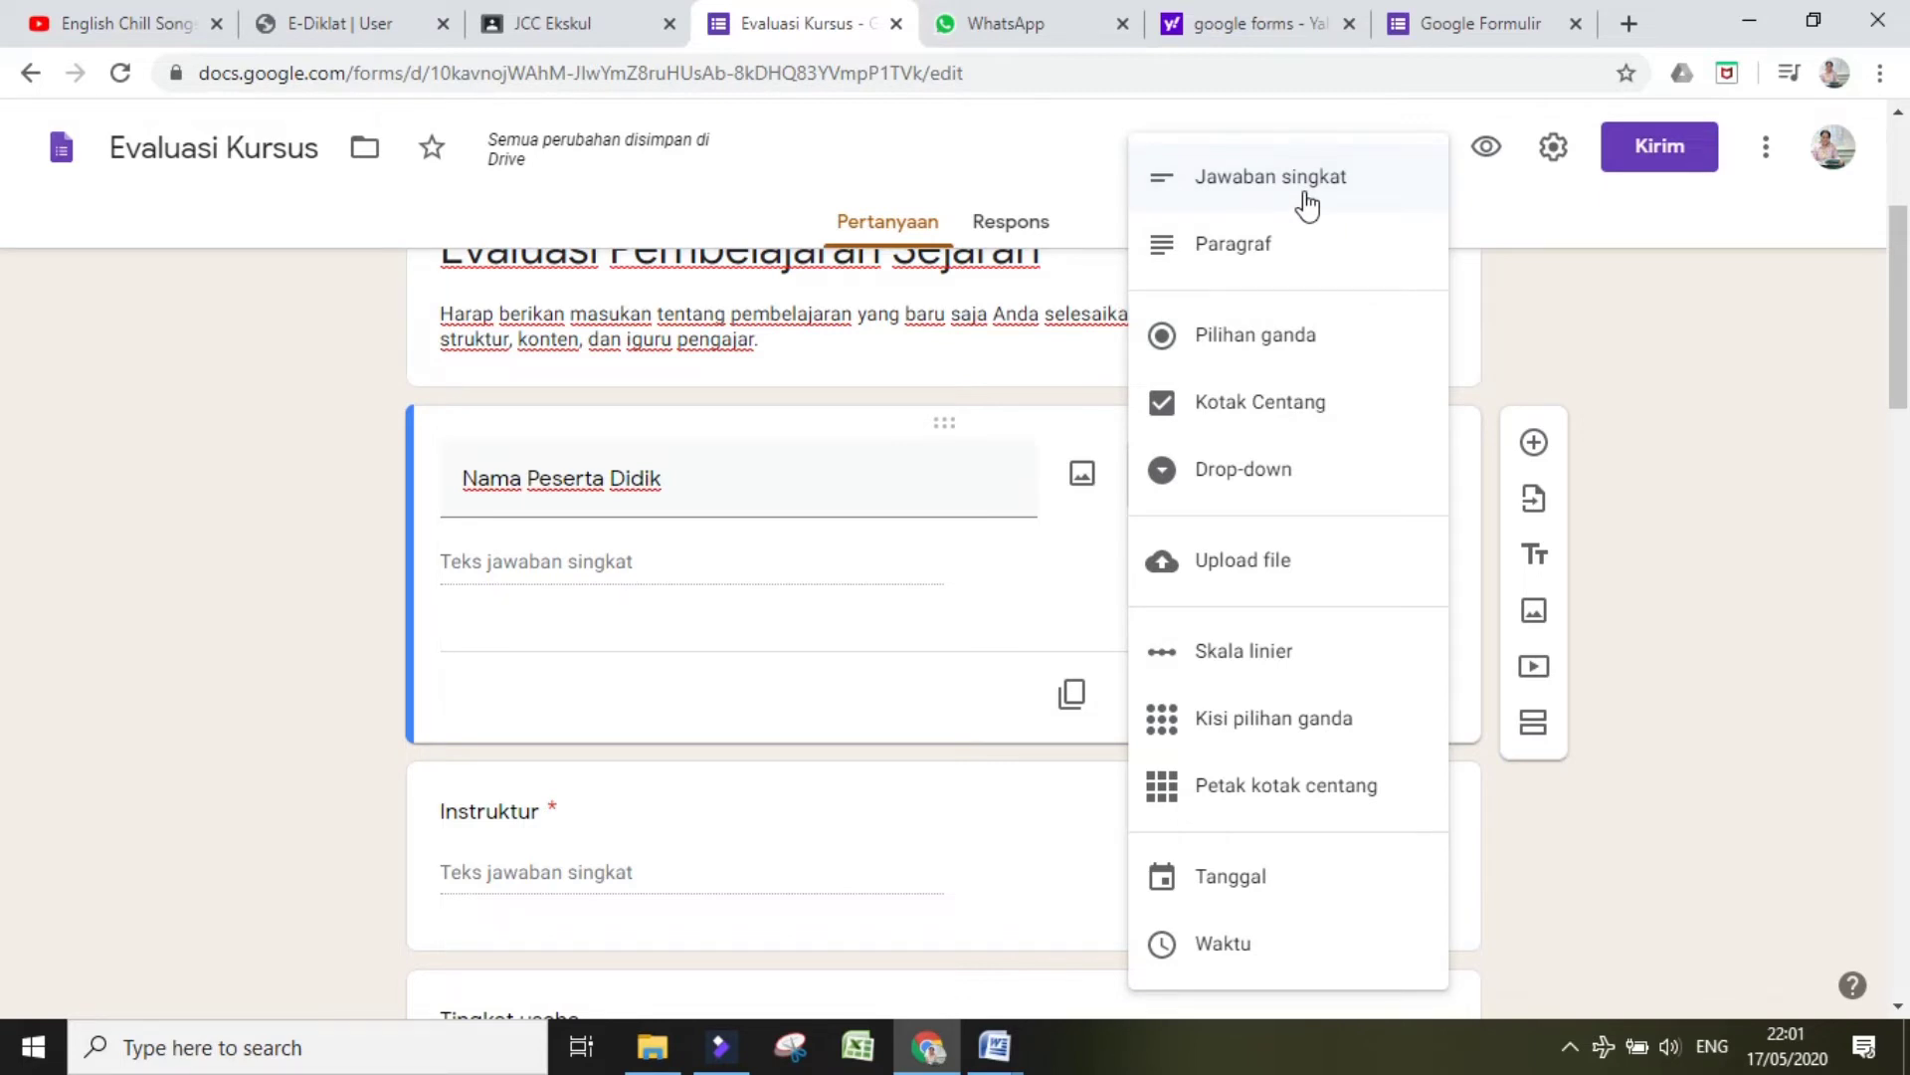
pyautogui.click(1280, 248)
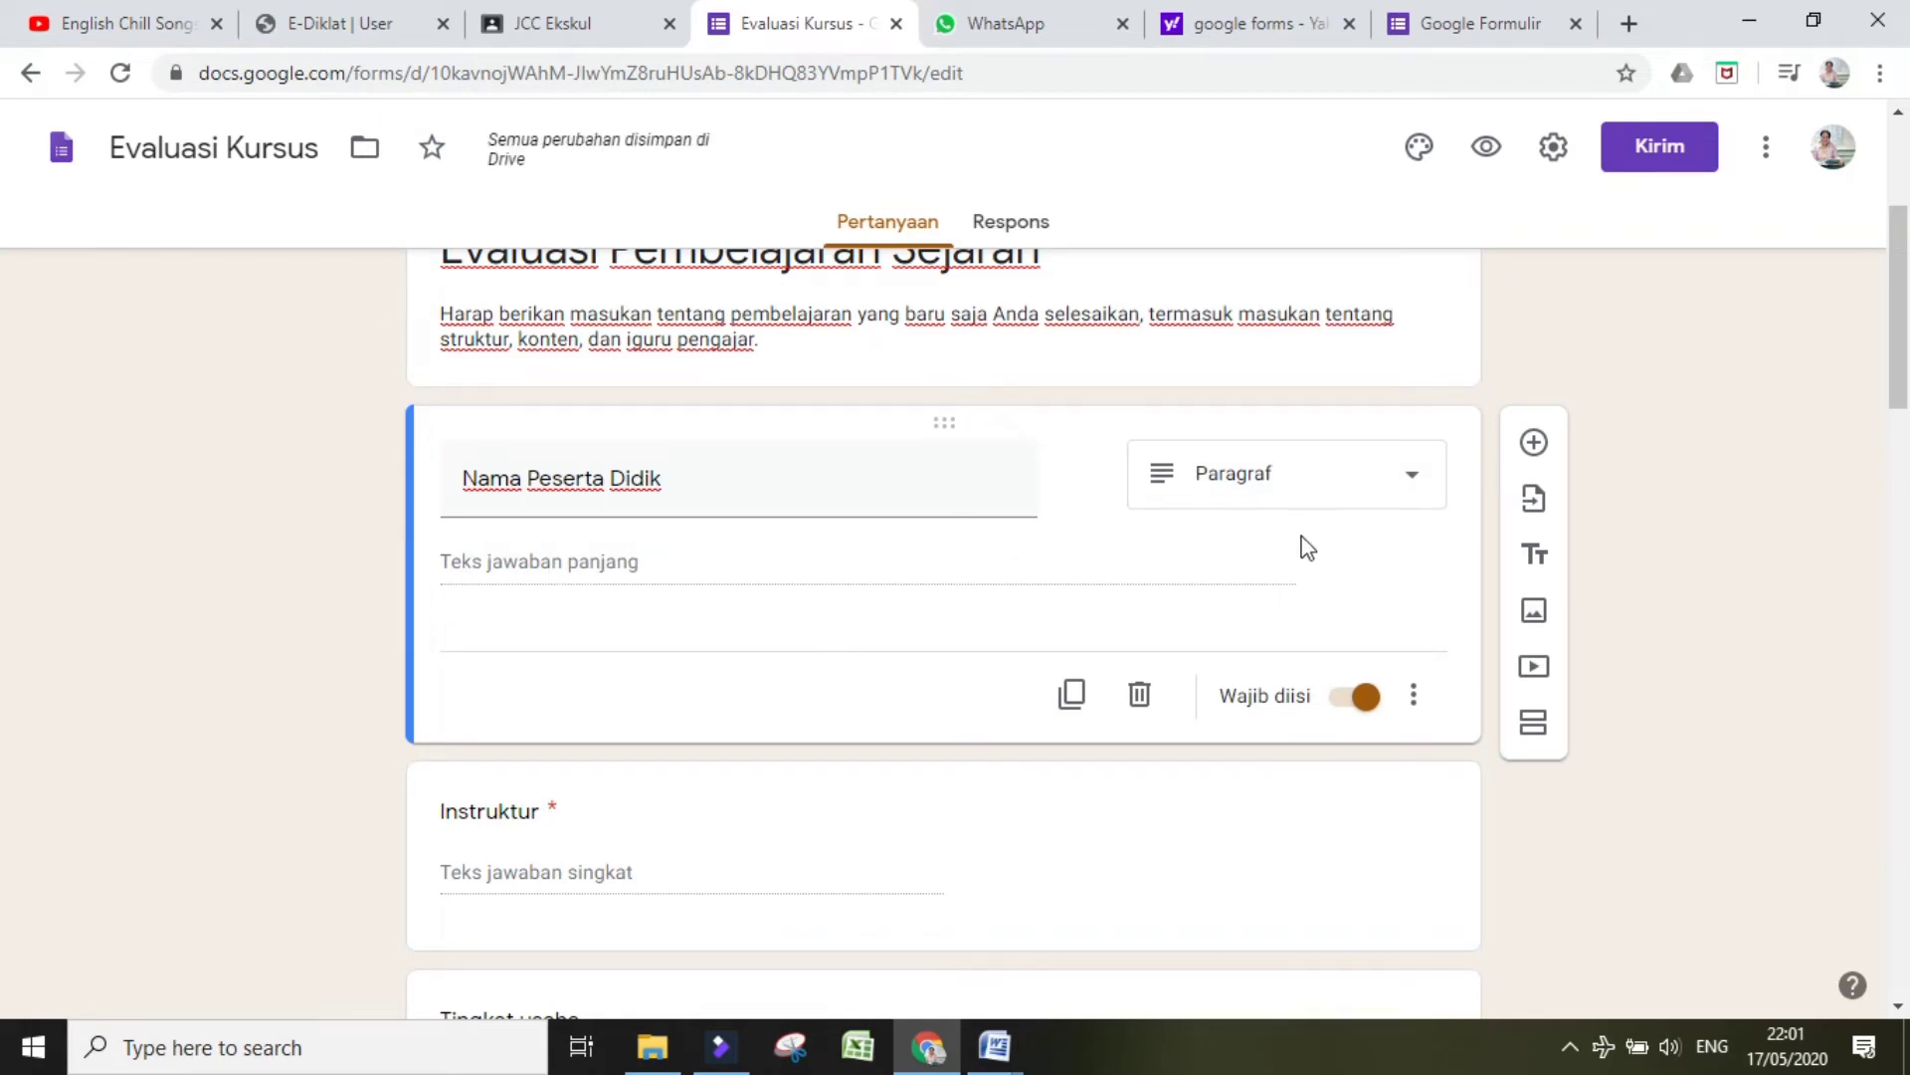
pyautogui.click(1348, 478)
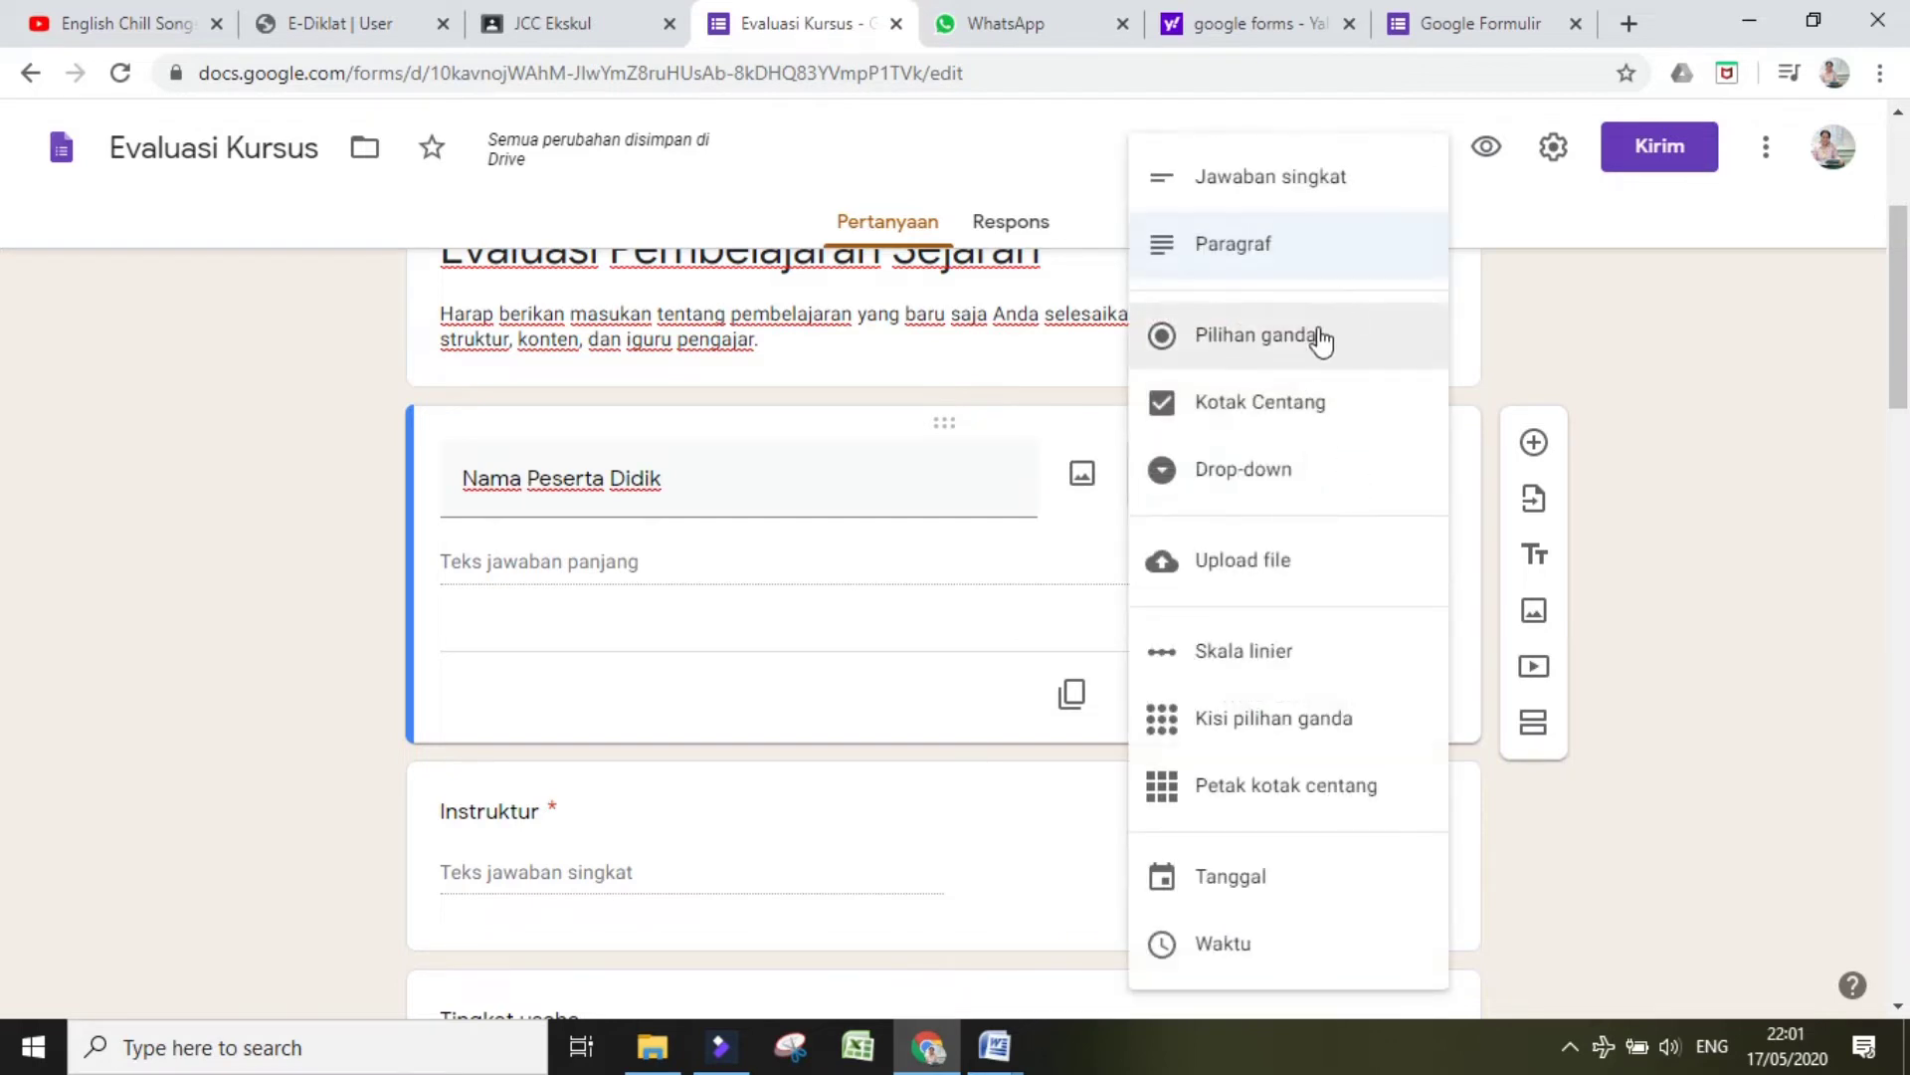
pyautogui.click(1312, 363)
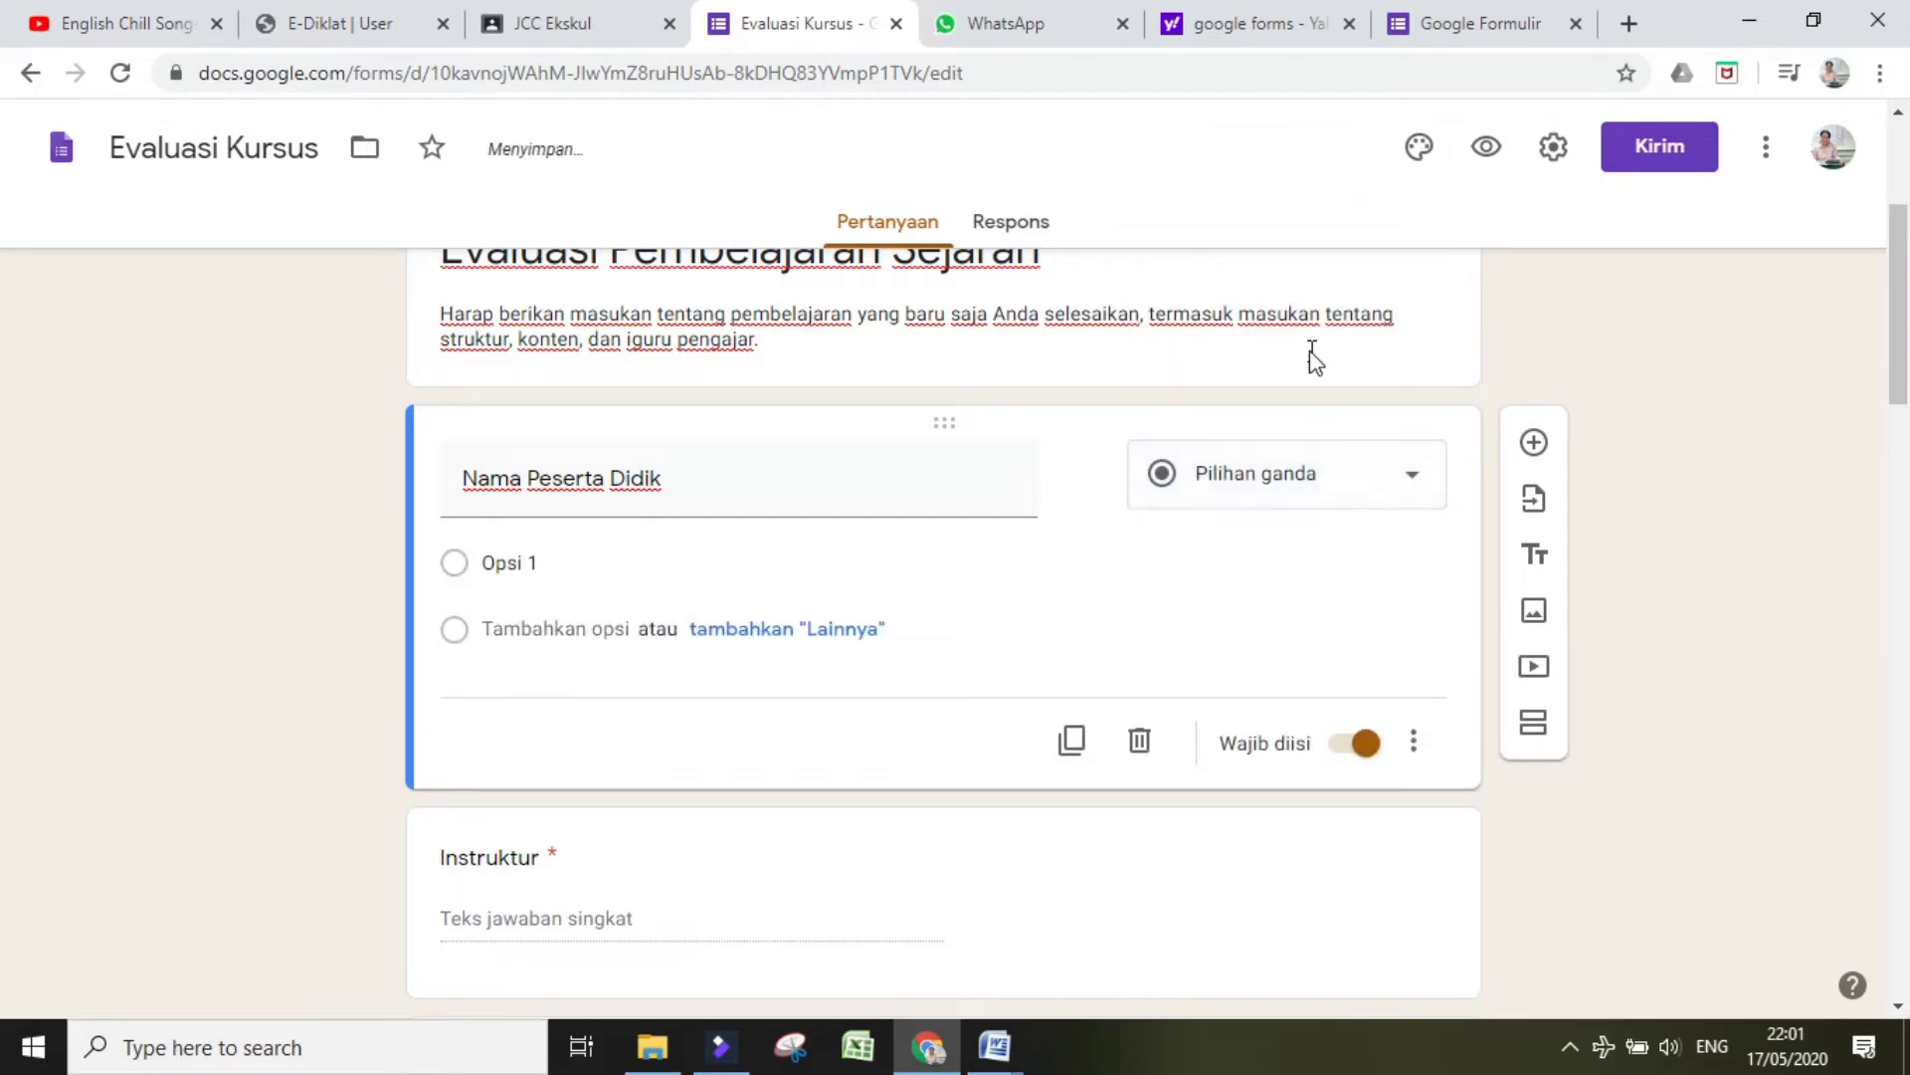
pyautogui.click(1392, 486)
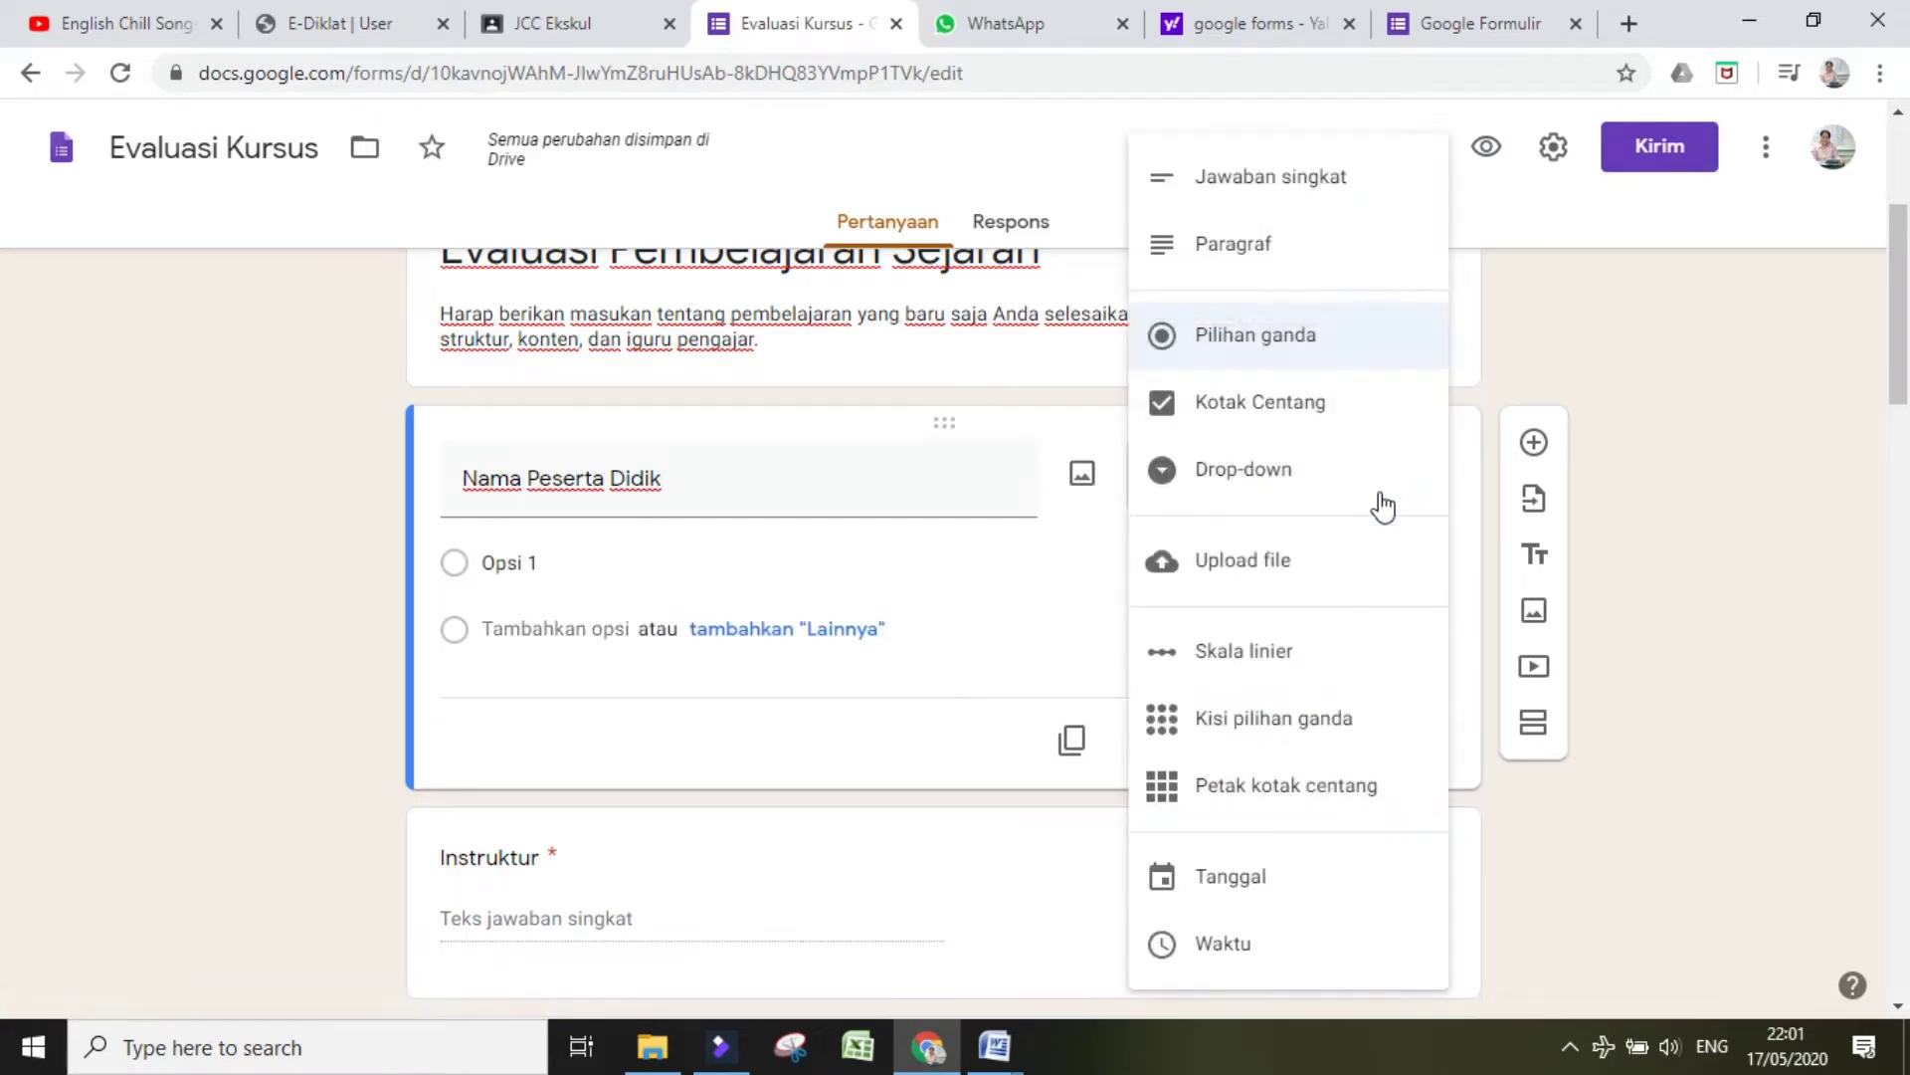
pyautogui.click(1293, 429)
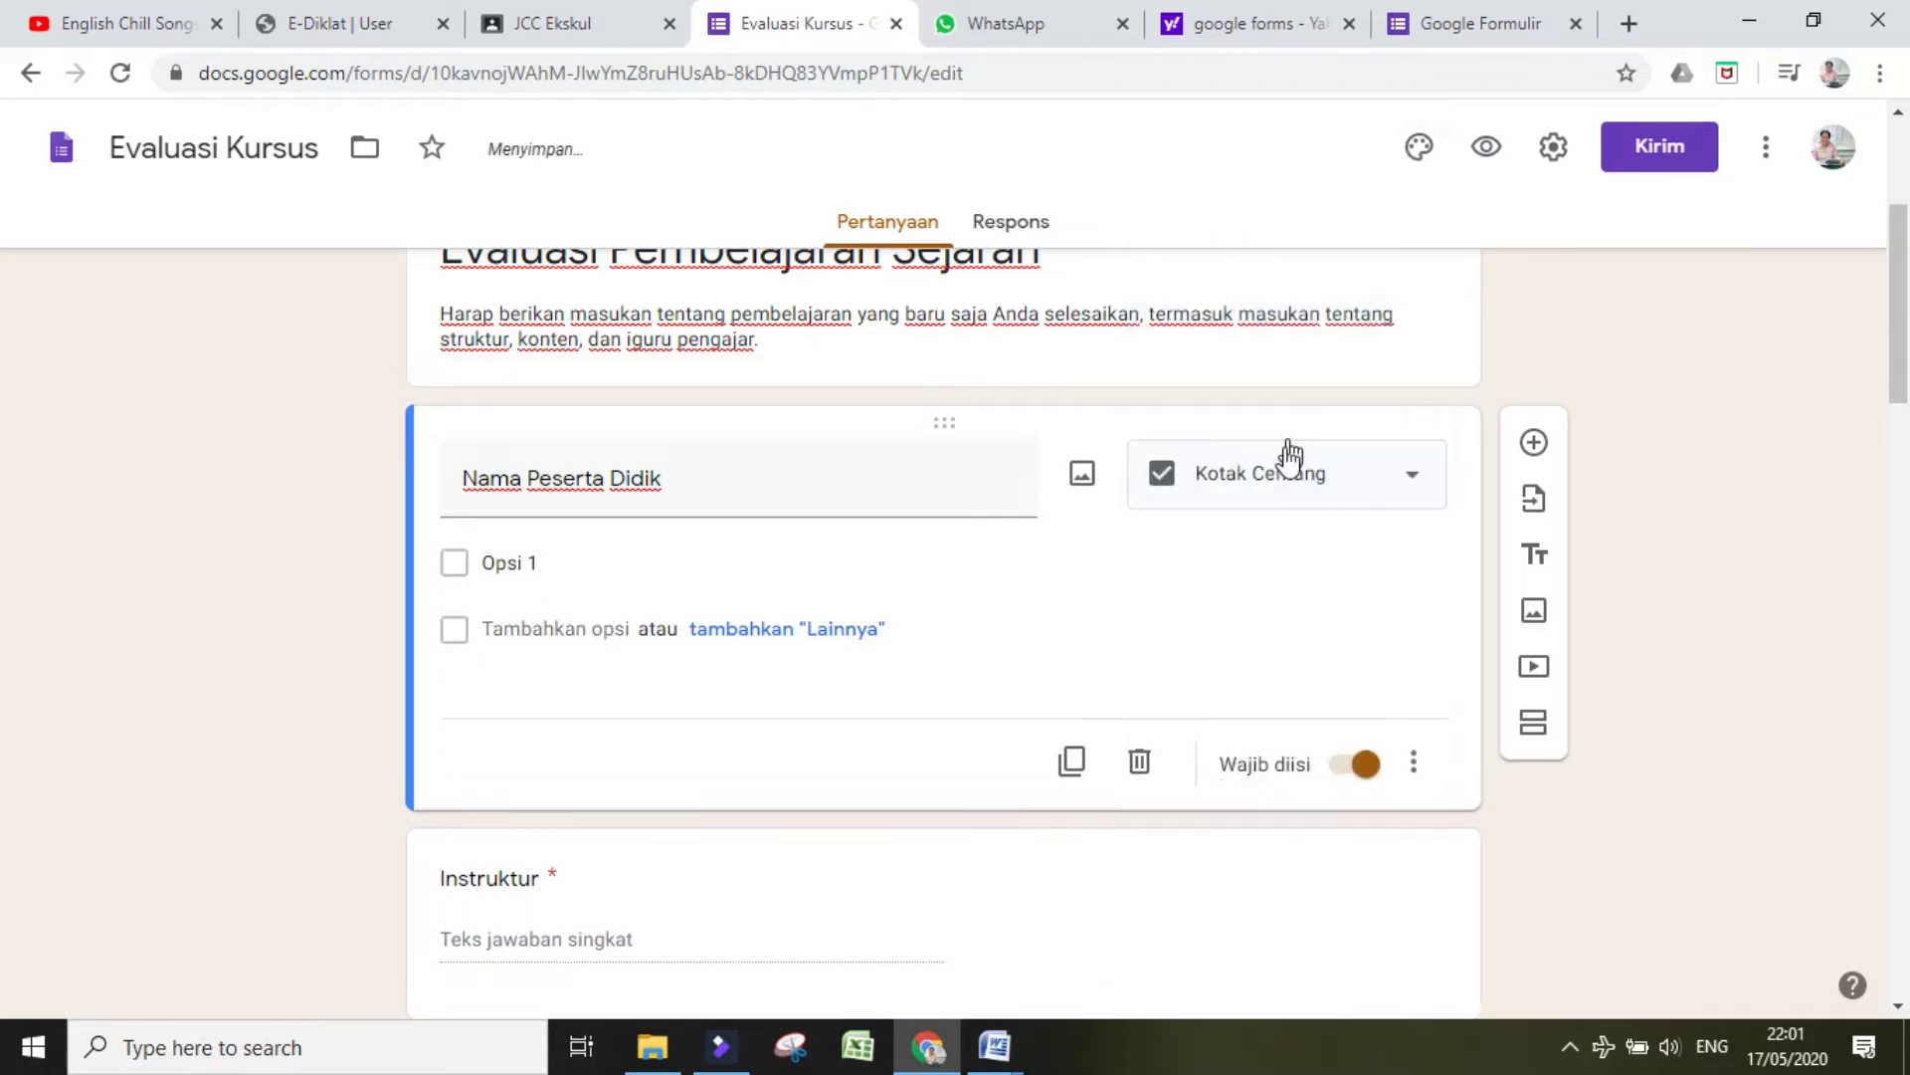
pyautogui.click(1344, 474)
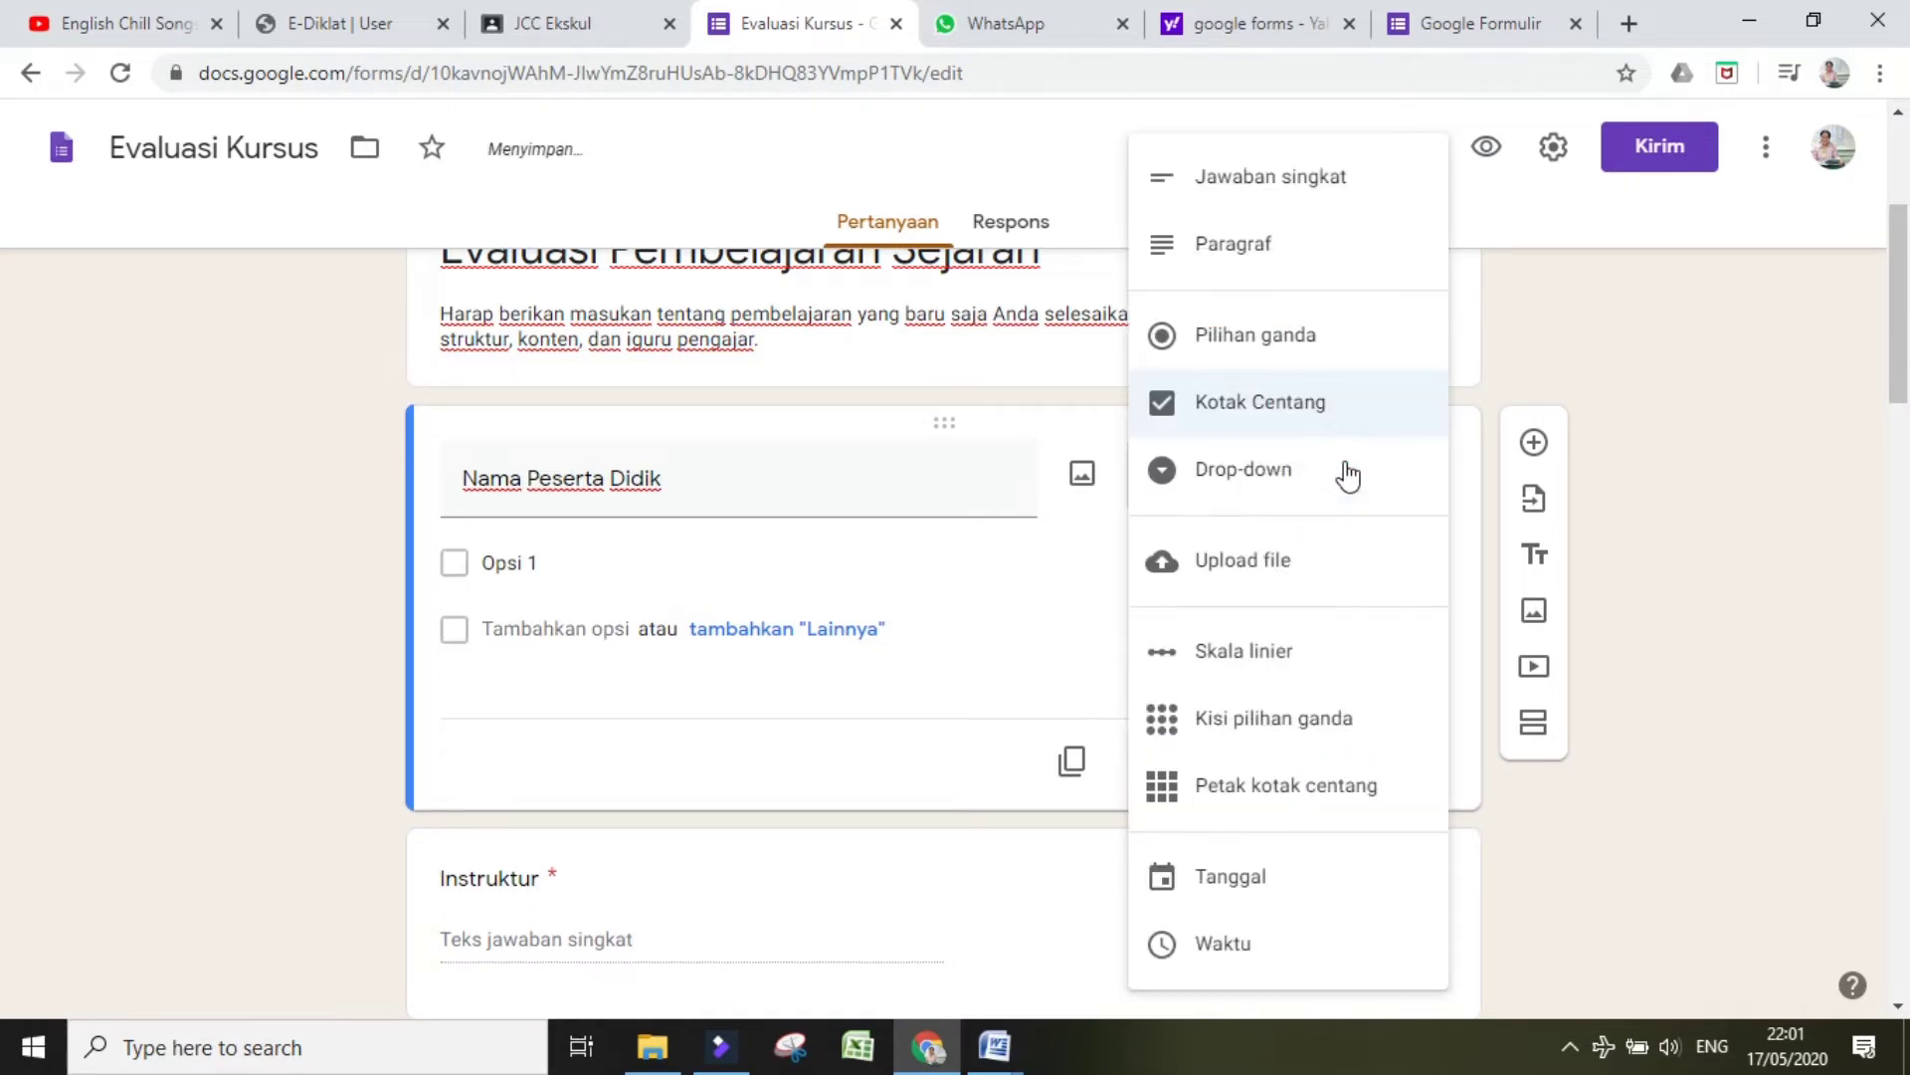
pyautogui.click(1323, 182)
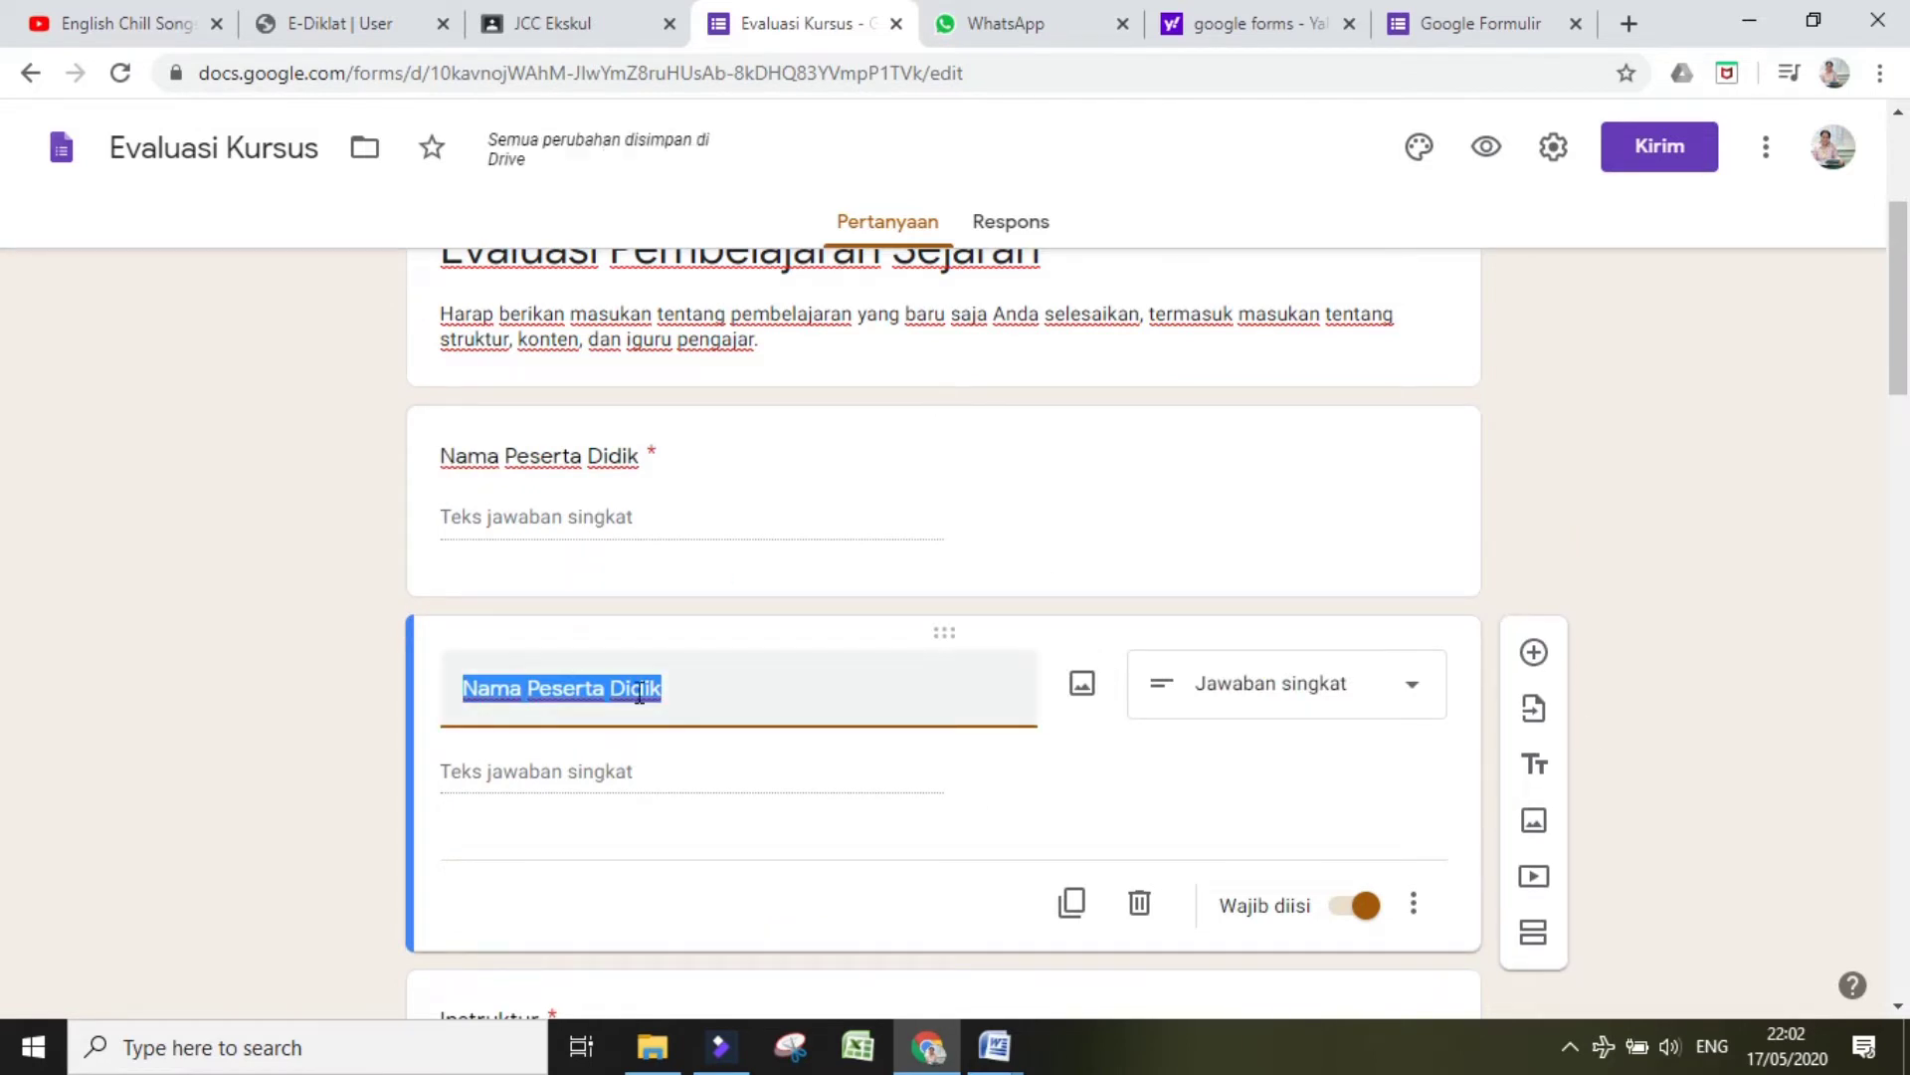
# Step: Duplicate the "Nama Peserta Didik" question and title the copy "Kelas"
pyautogui.write('Kelas')
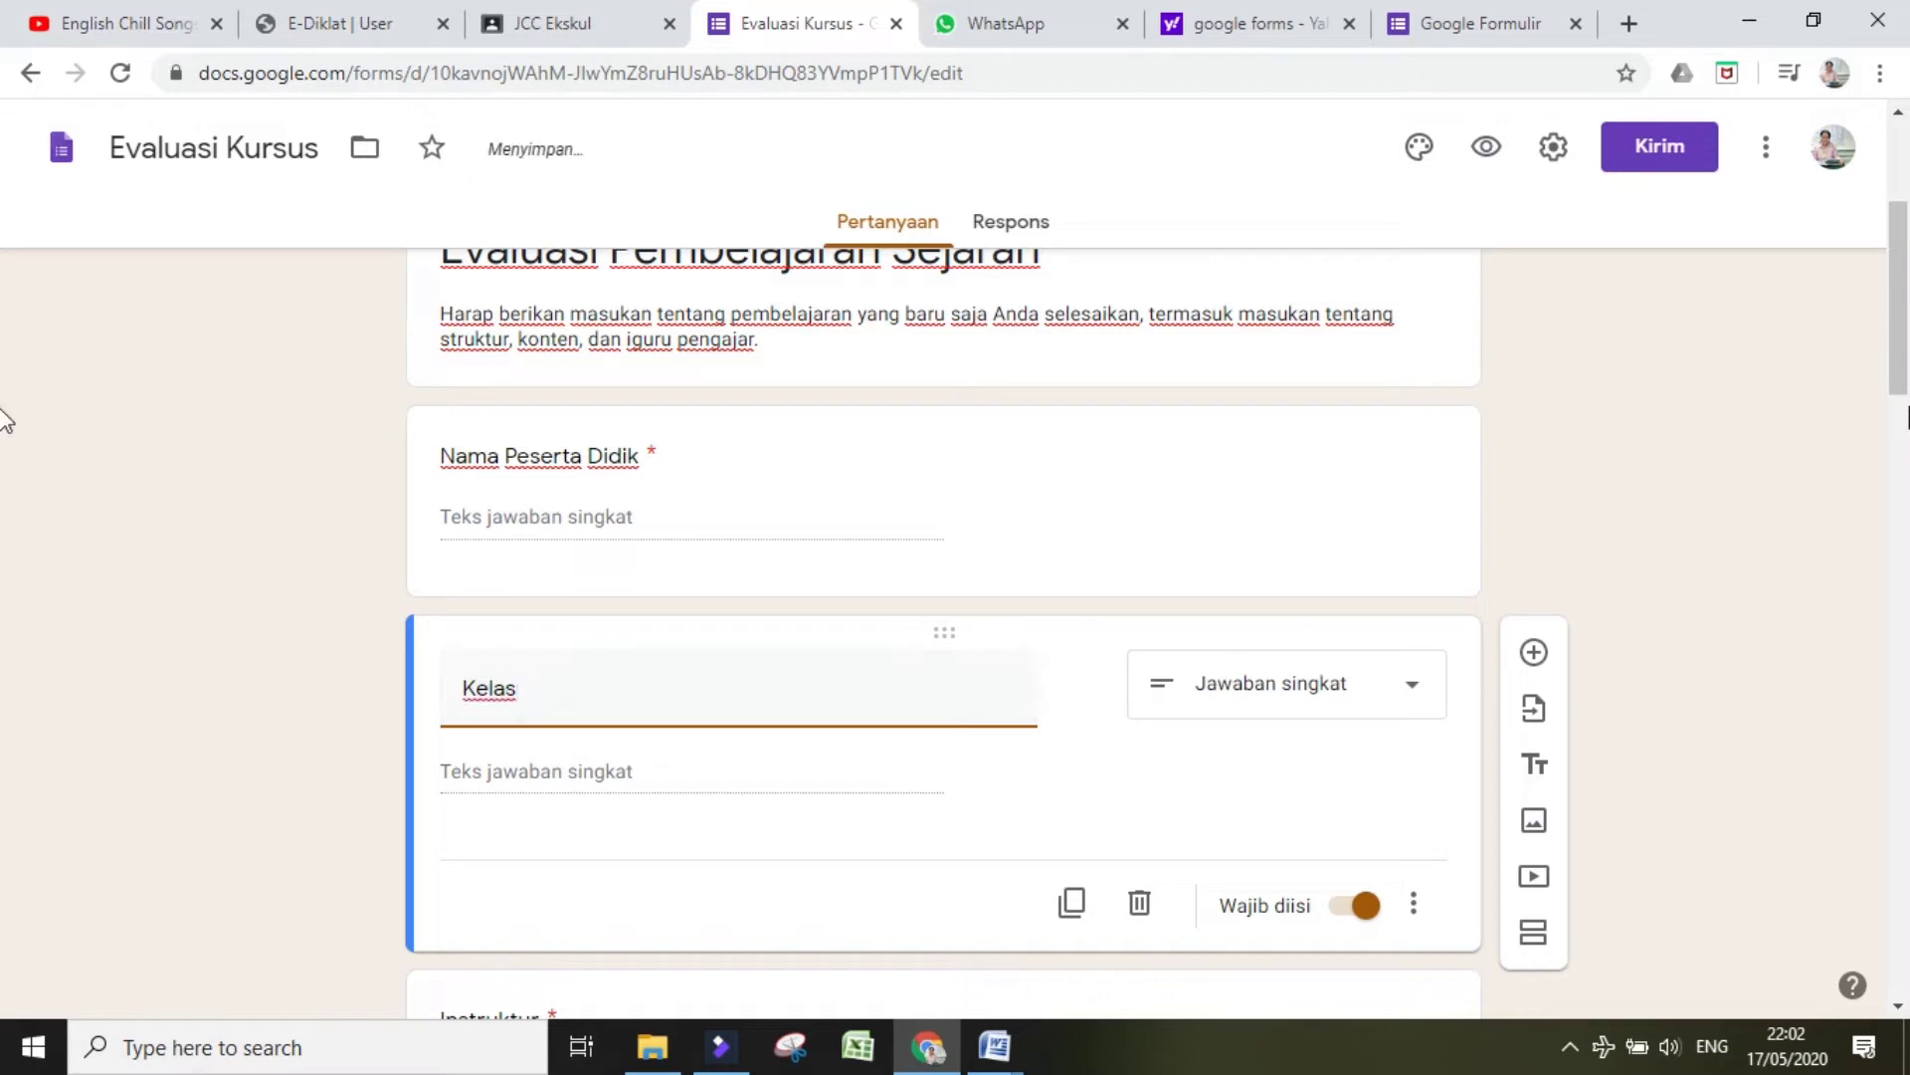
pyautogui.scroll(-1, 5, 323)
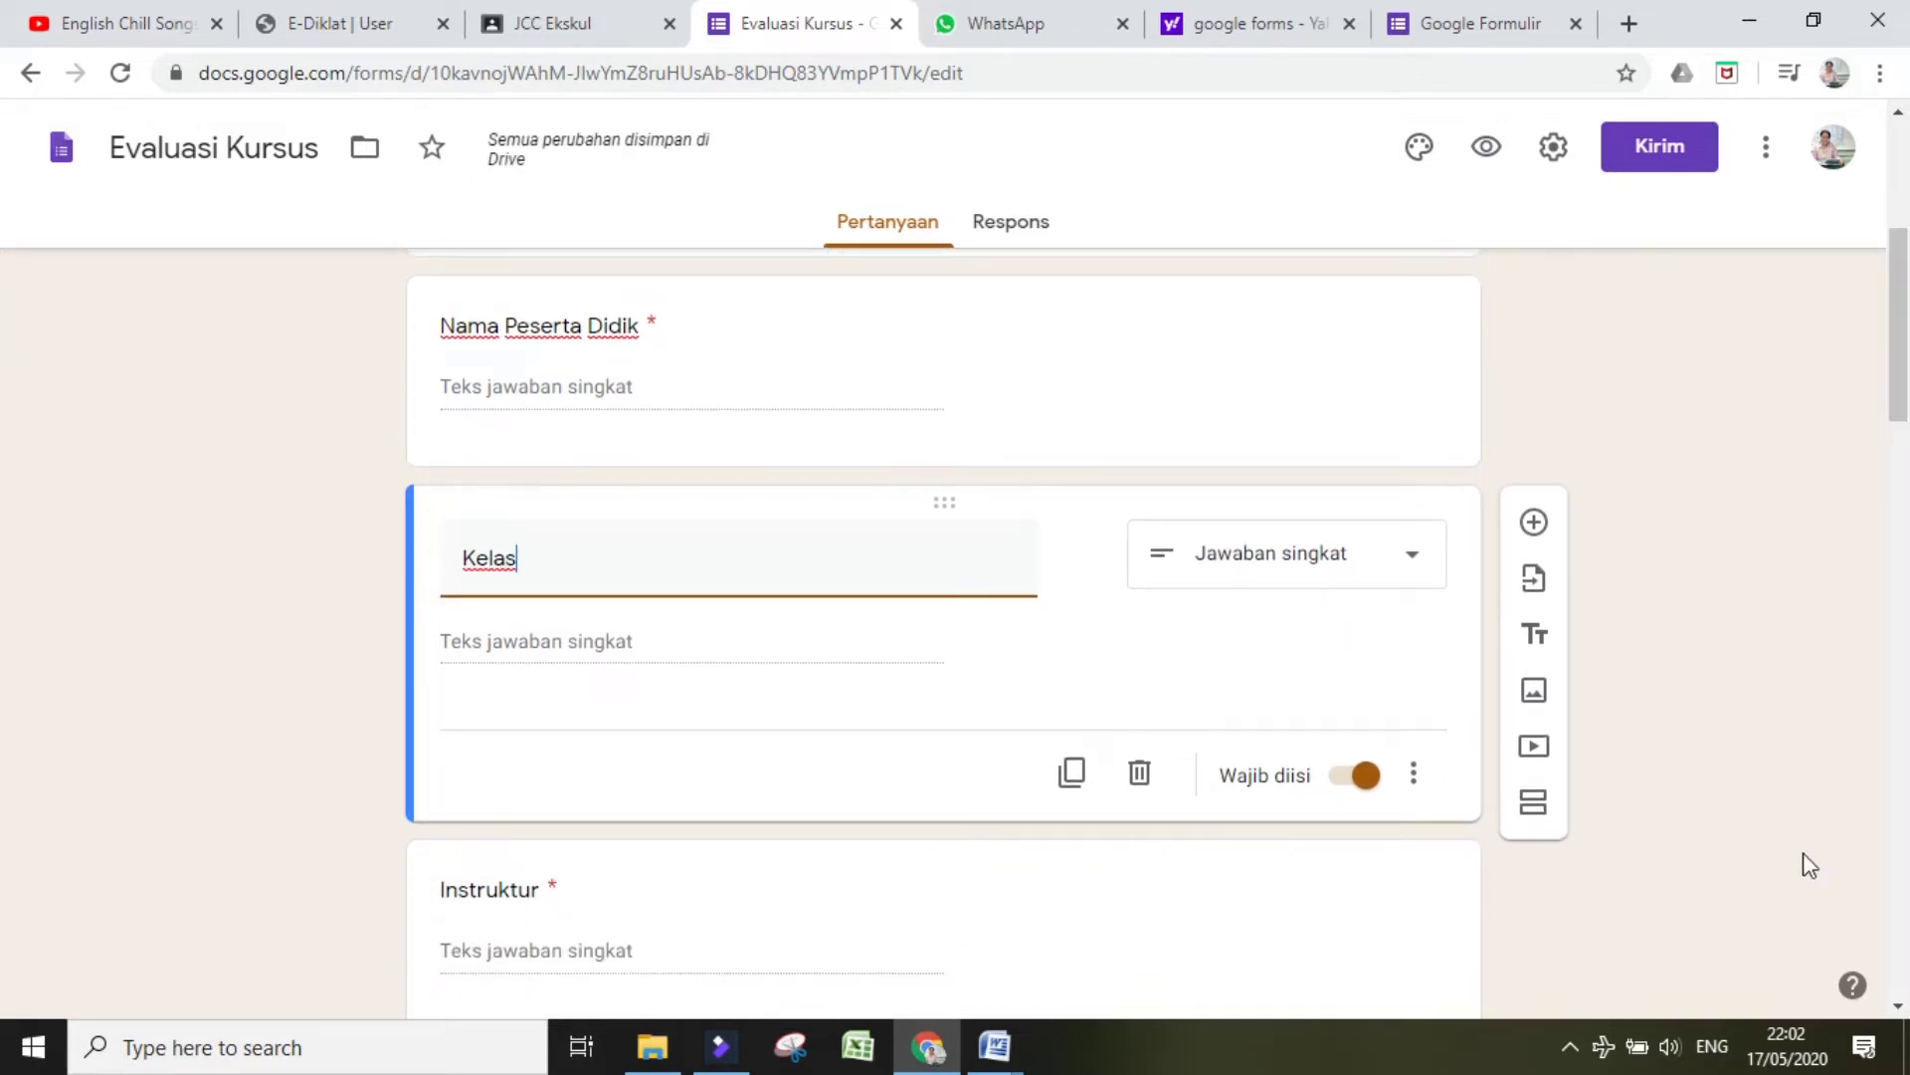
pyautogui.click(1727, 889)
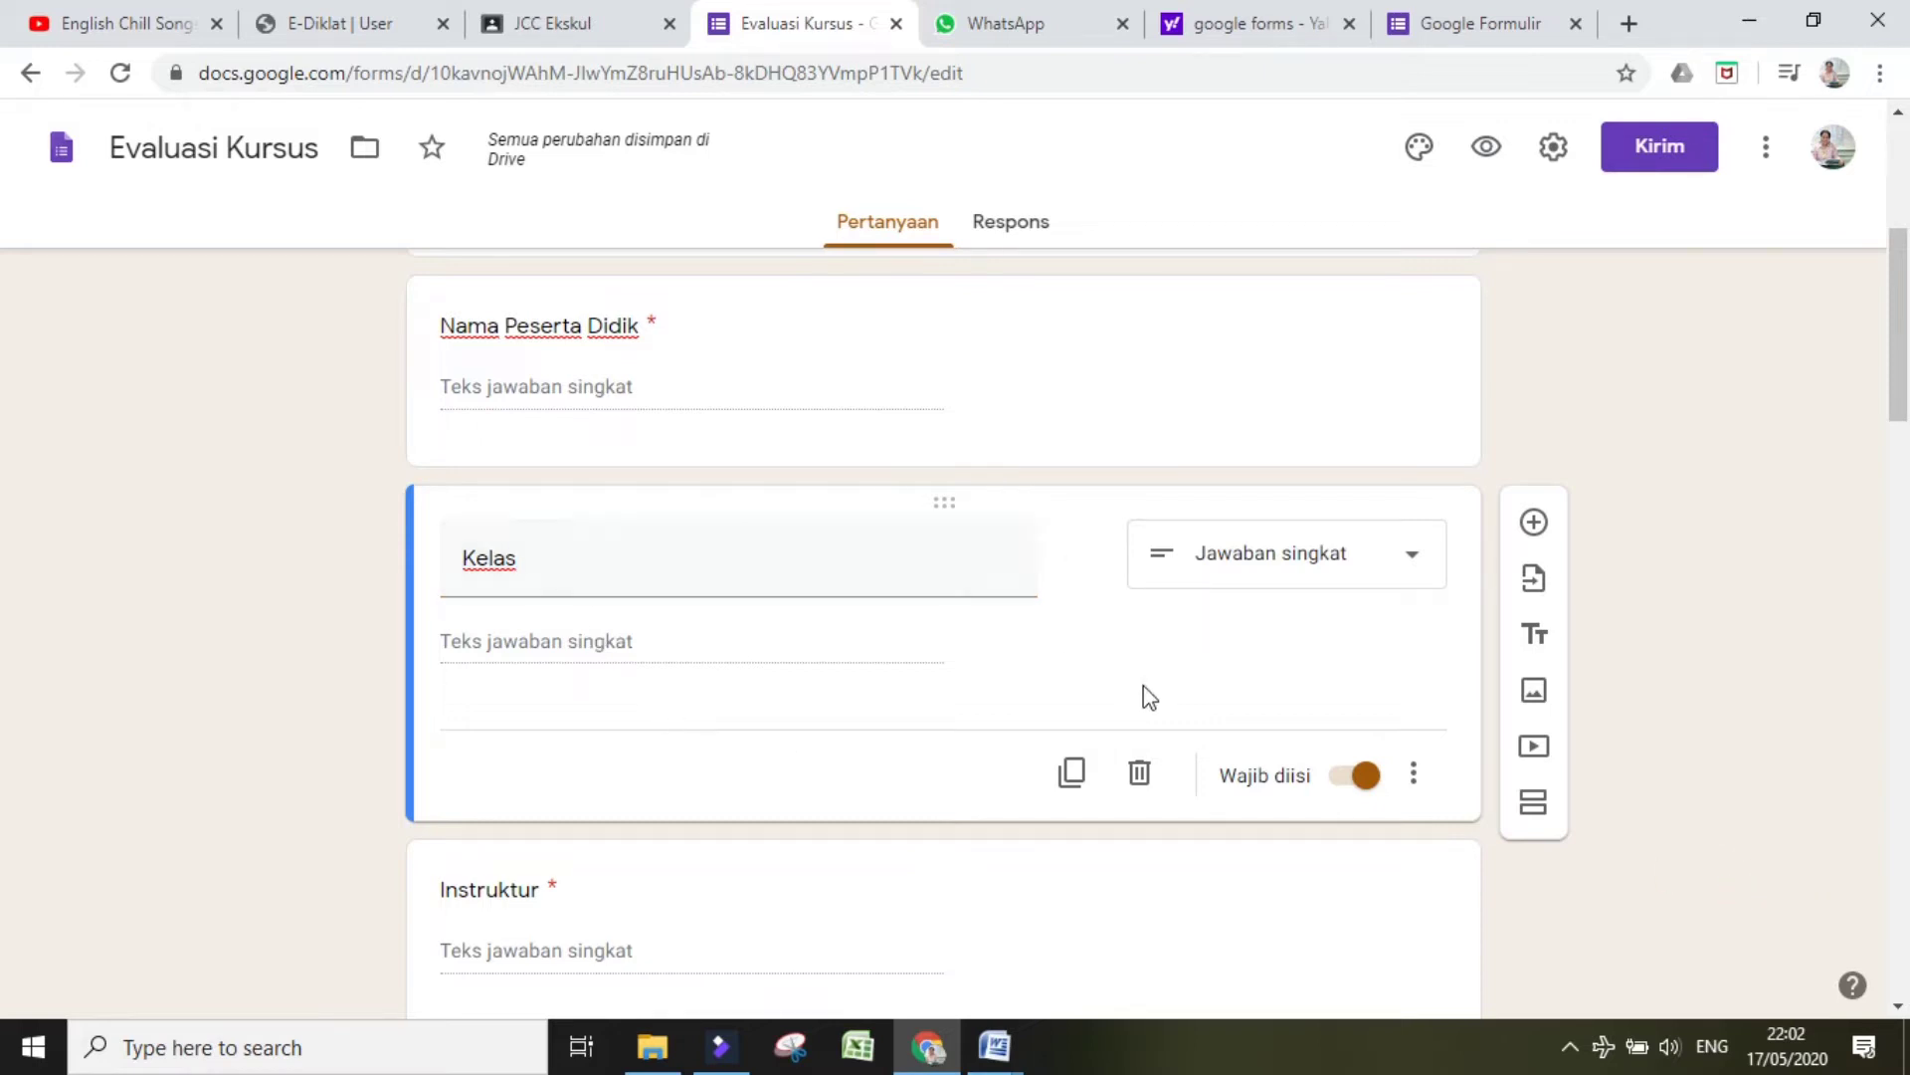
# Step: Switch the "Kelas" question's Wajib diisi setting off and on again, and reopen the "Nama Peserta Didik" question
pyautogui.click(1357, 788)
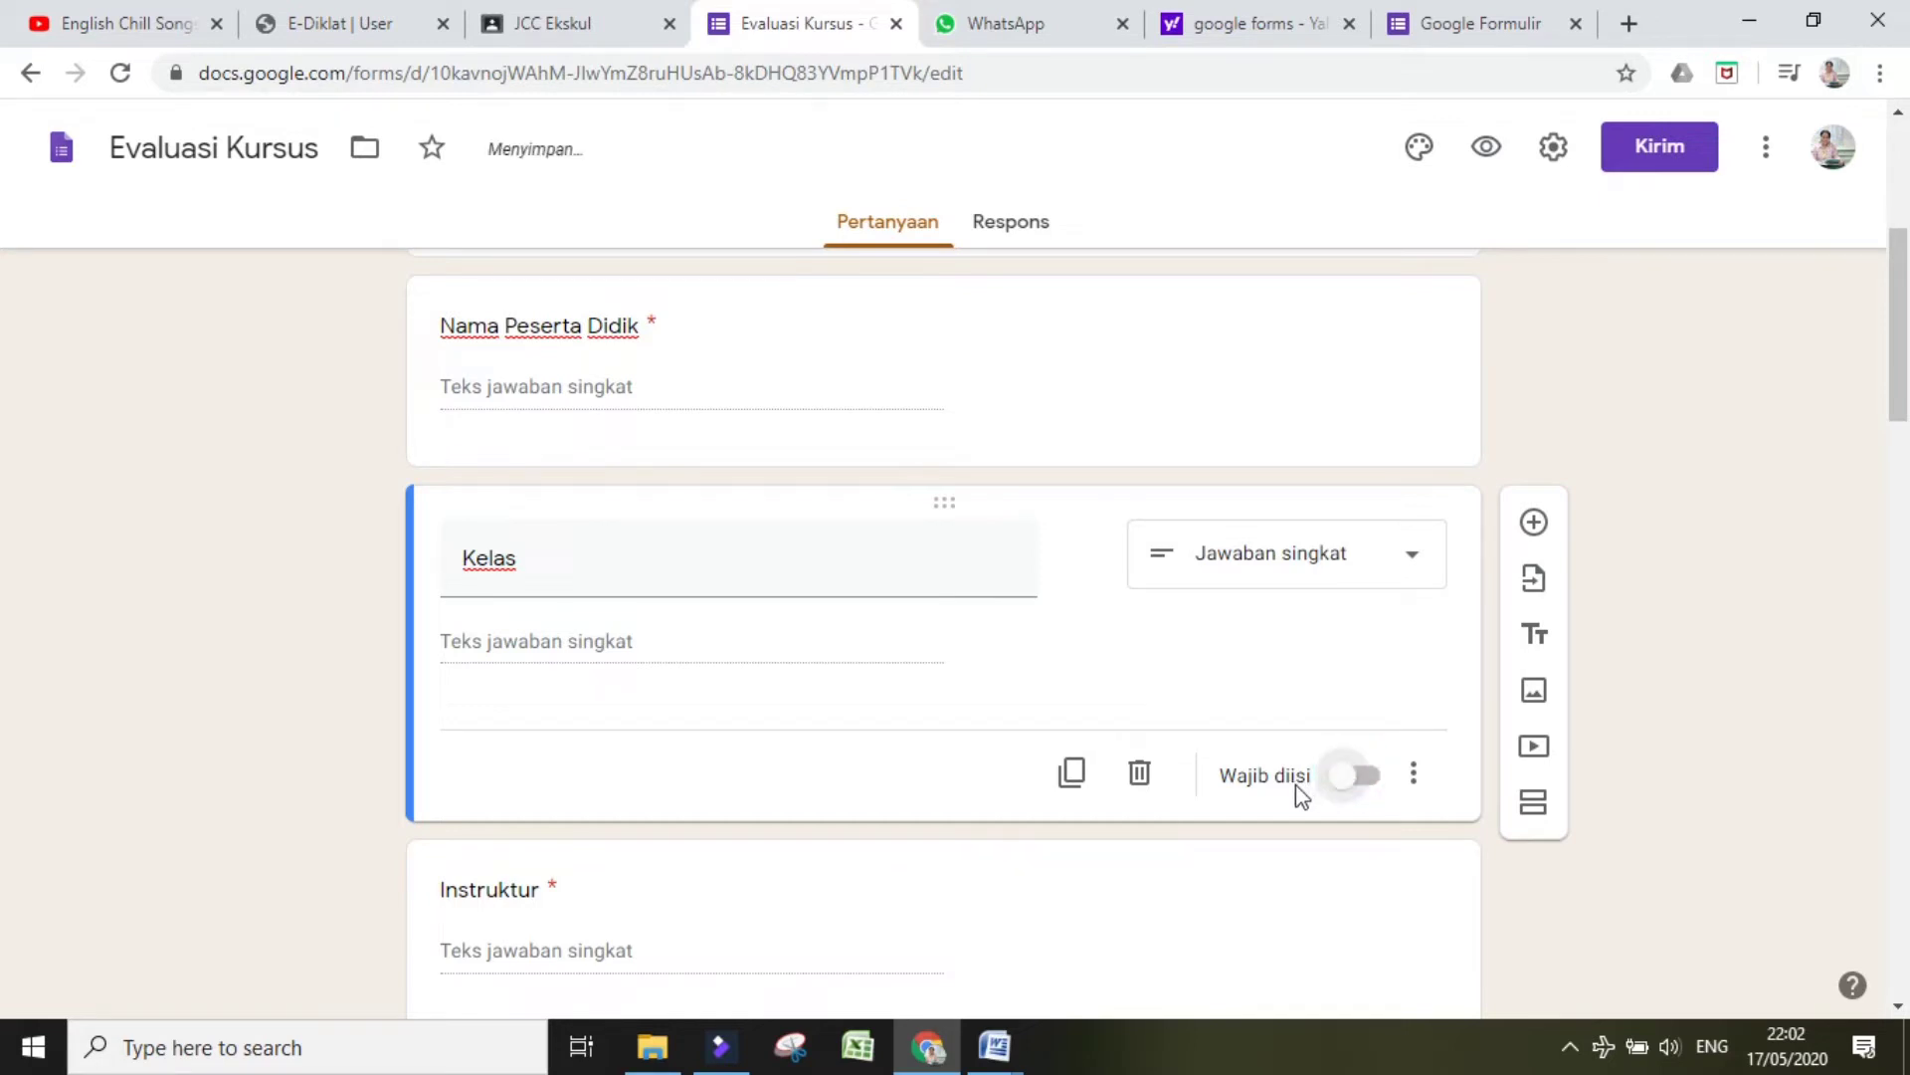
pyautogui.click(1352, 782)
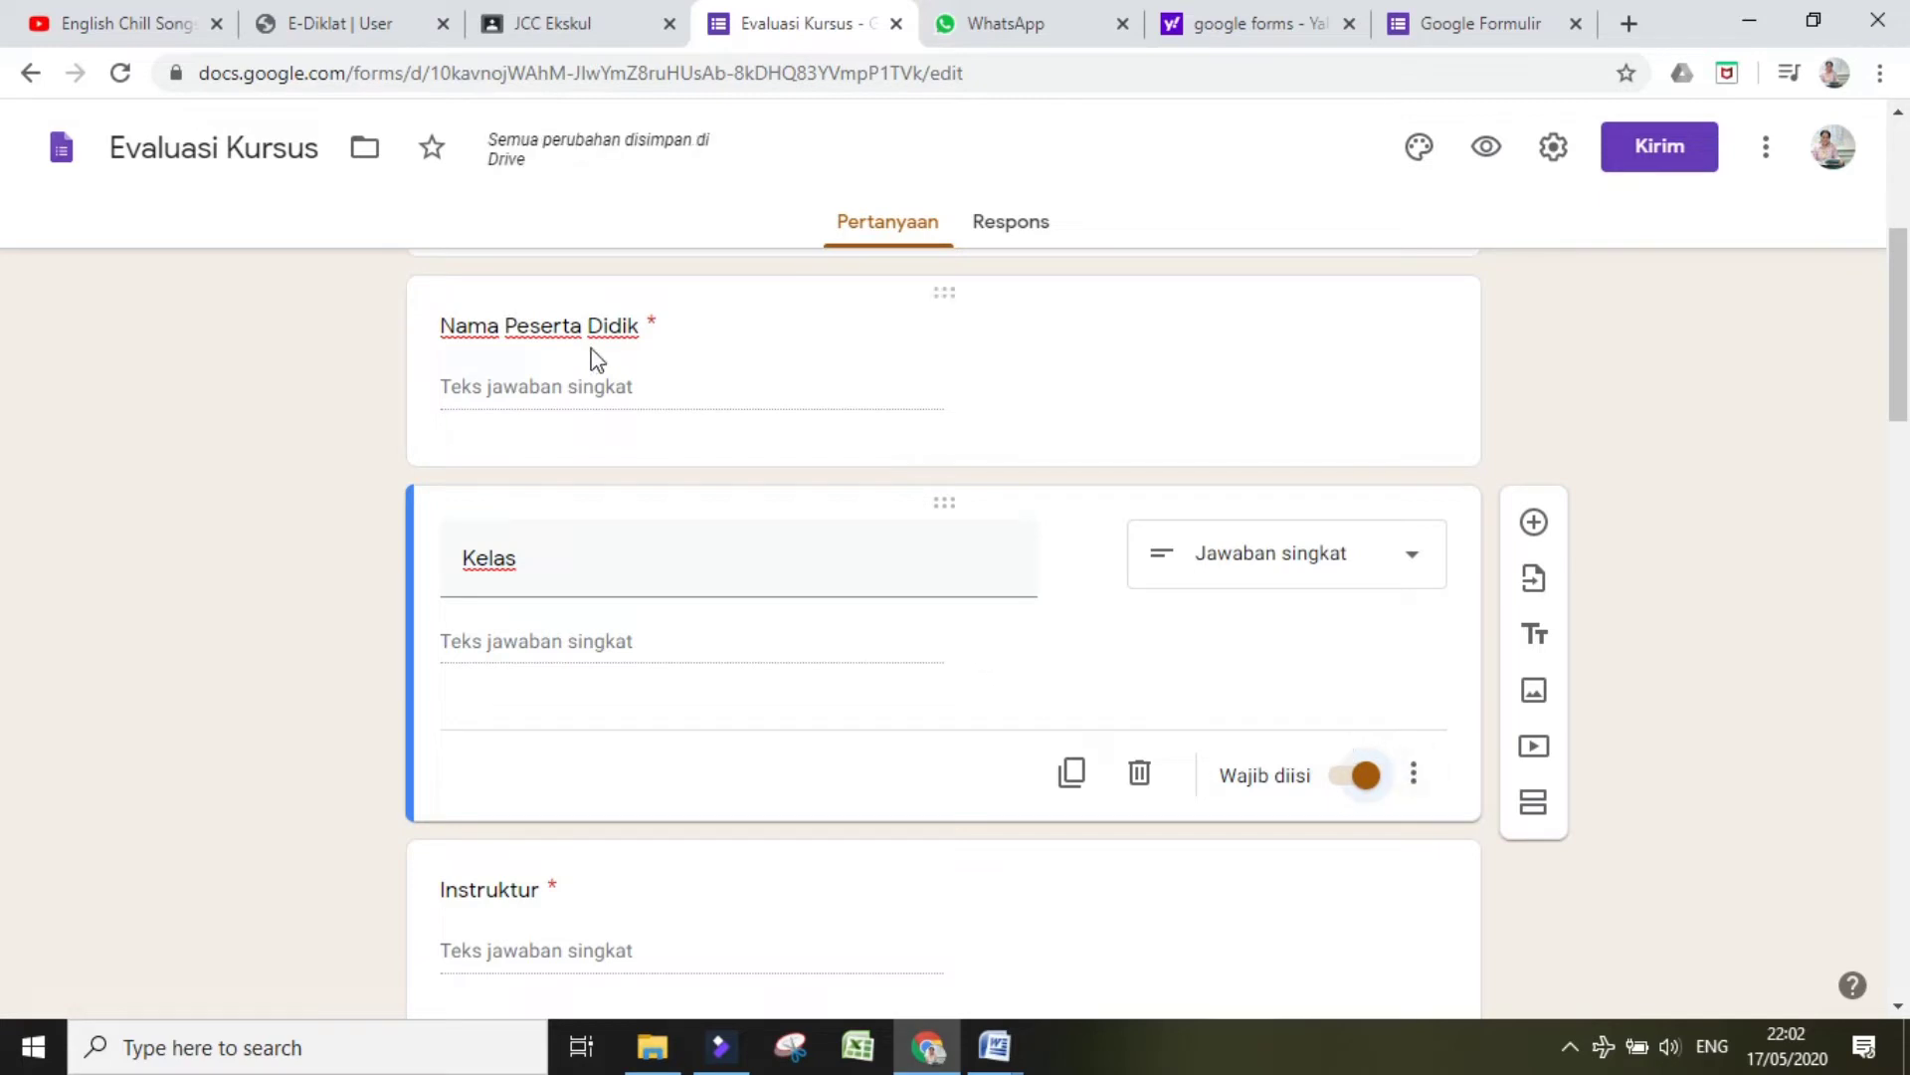
pyautogui.click(651, 326)
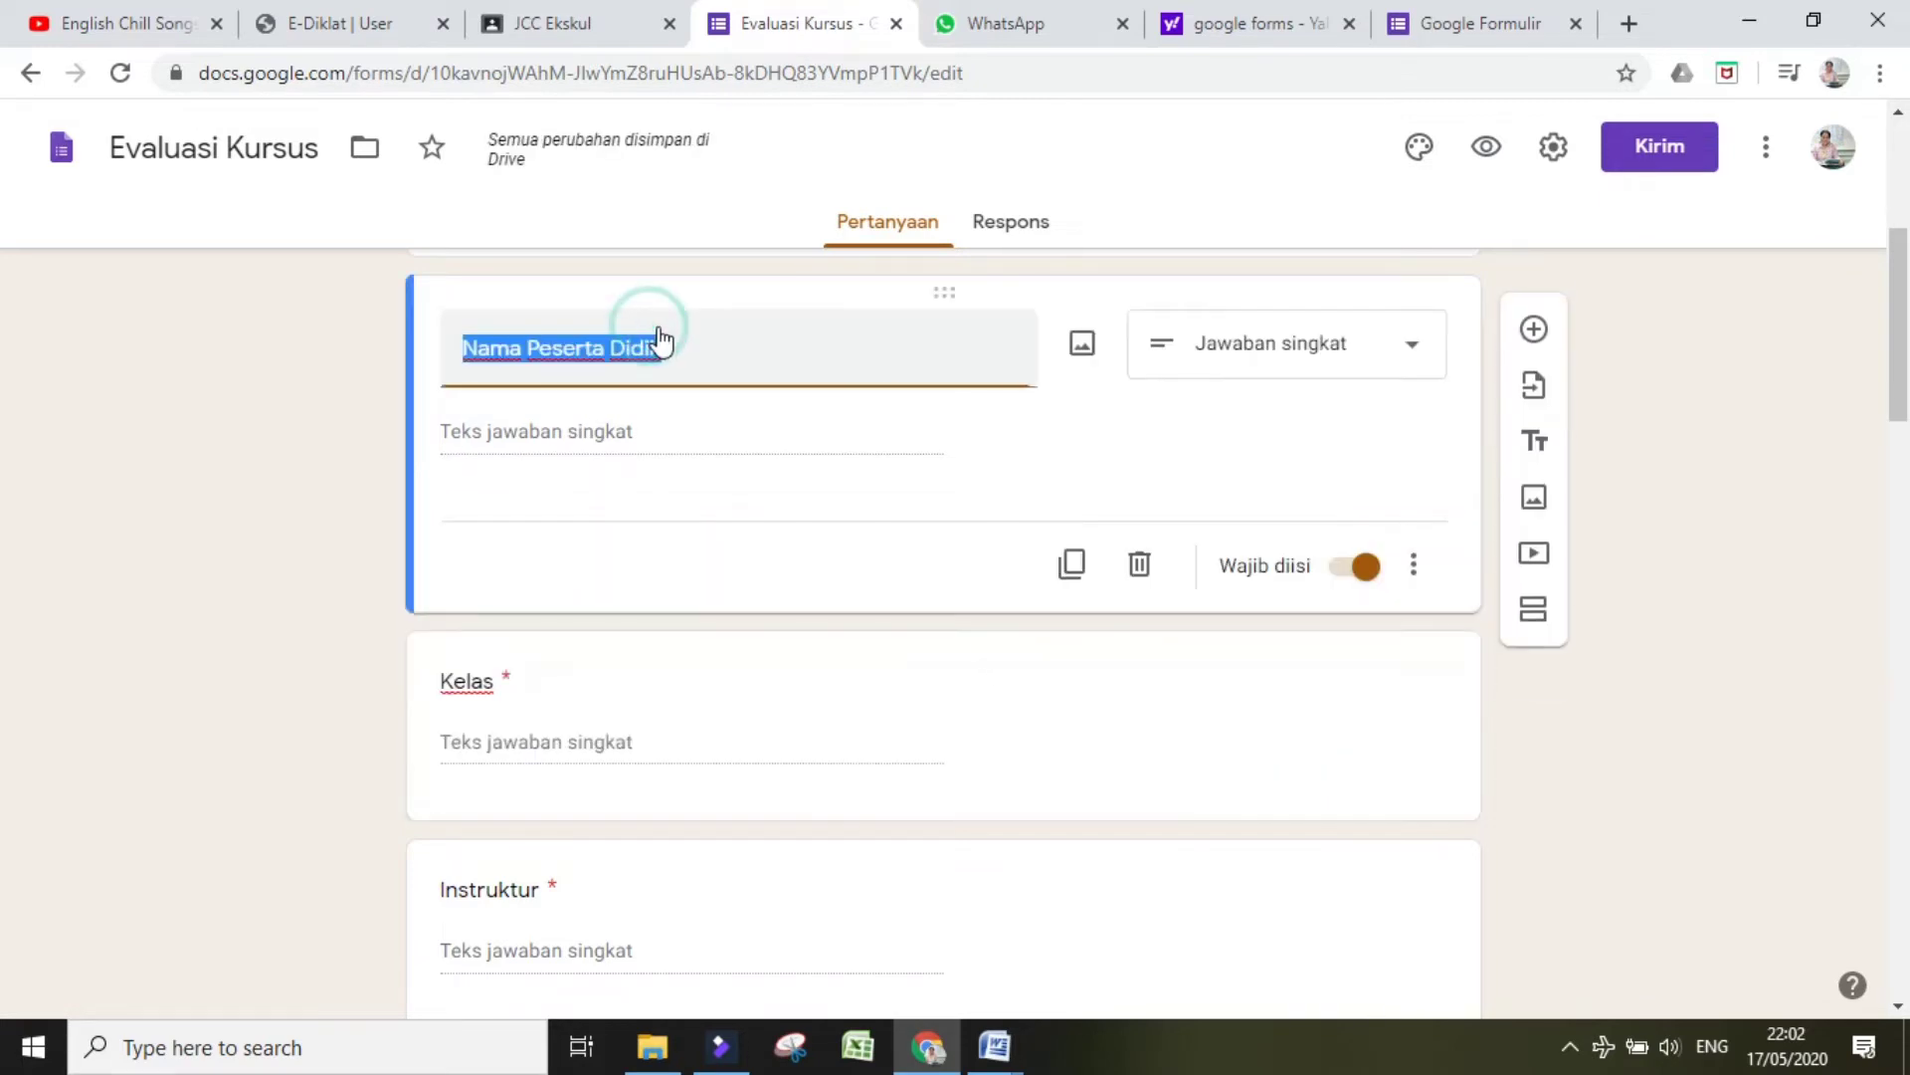
pyautogui.click(1839, 560)
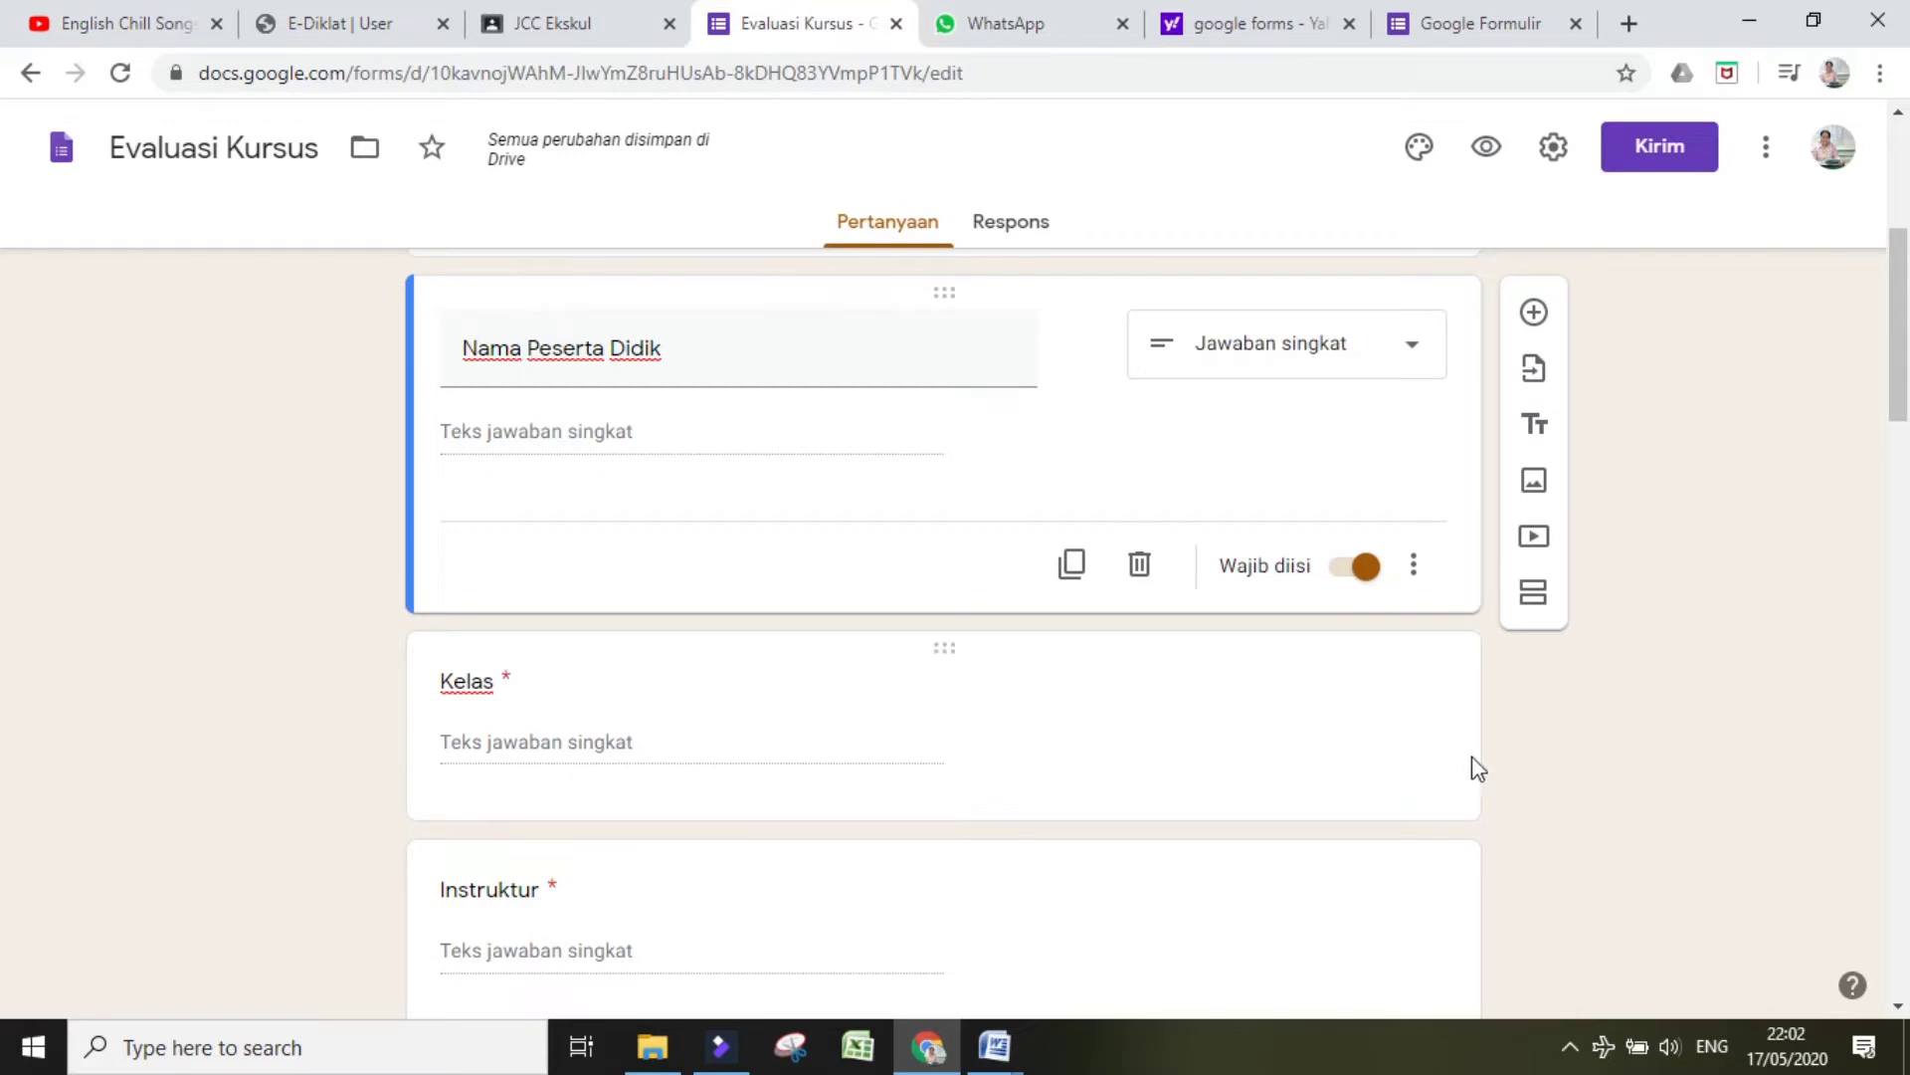
pyautogui.click(1507, 759)
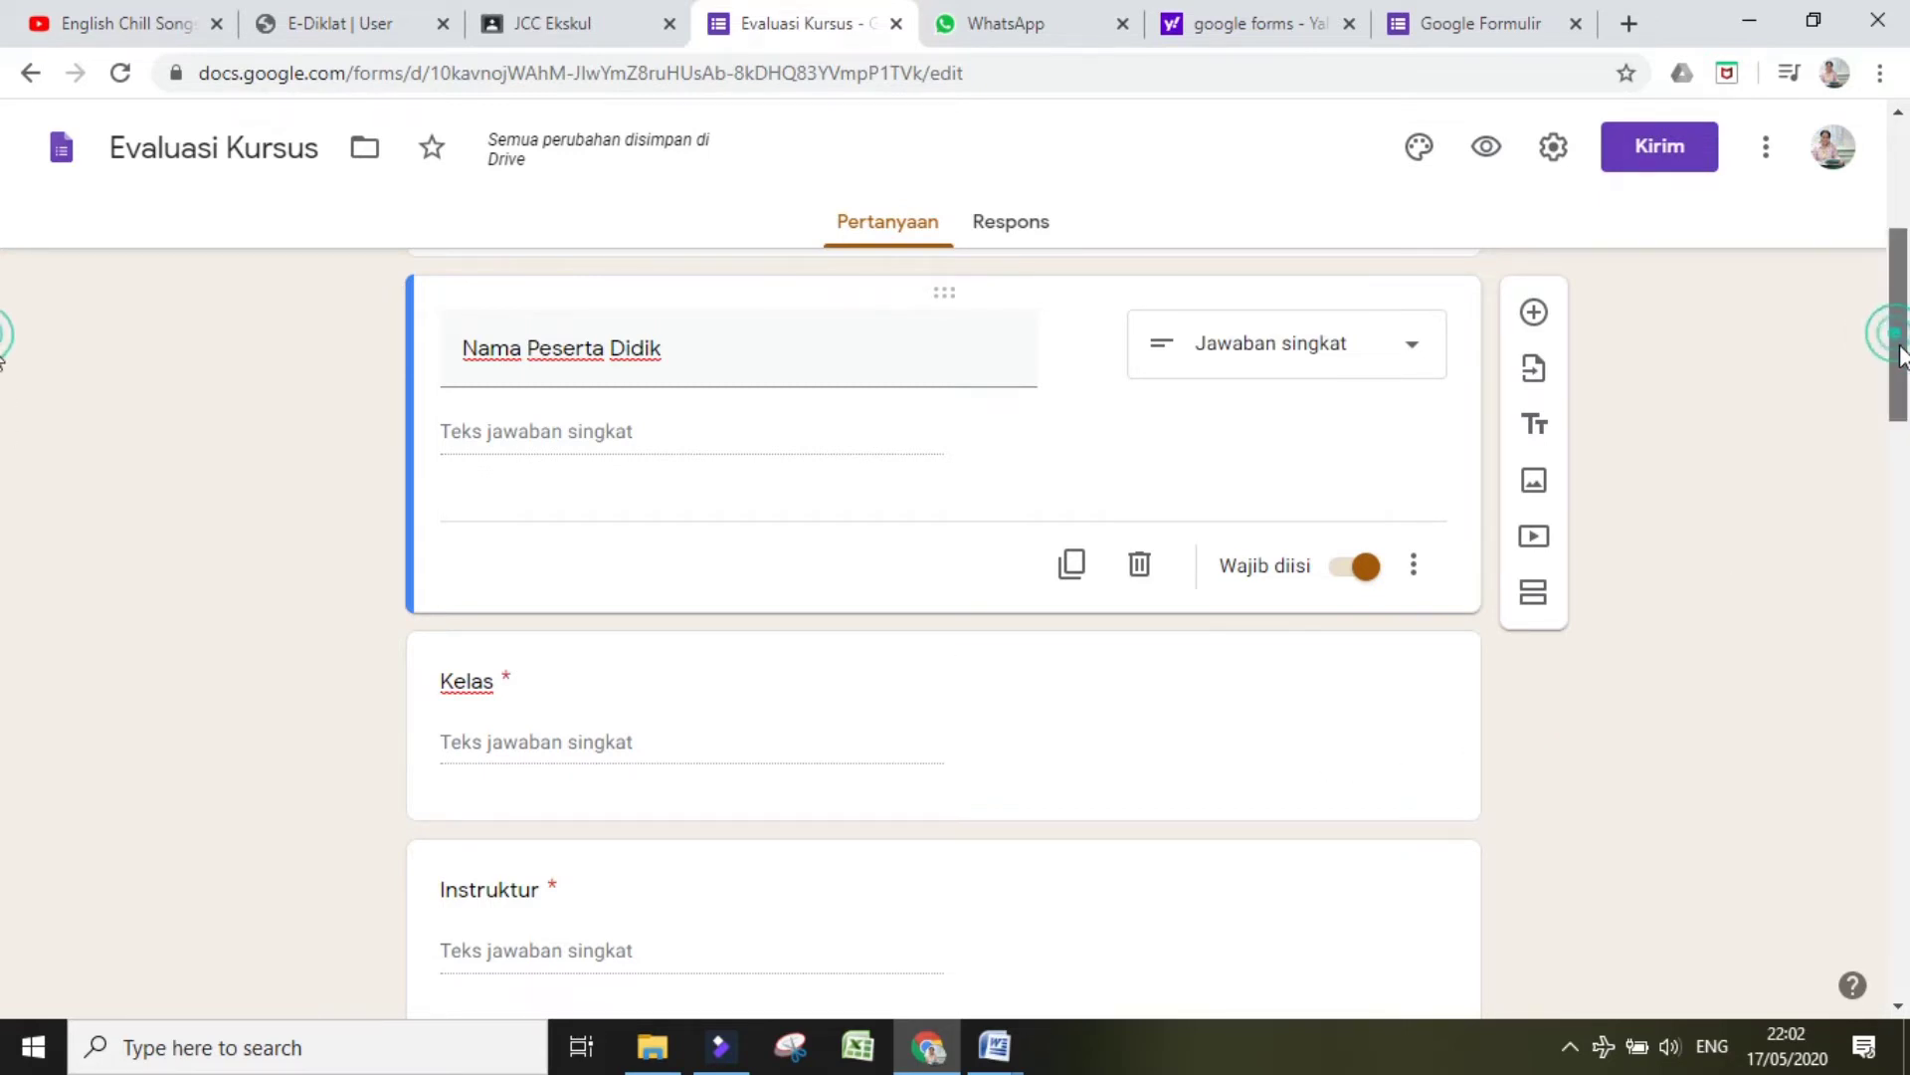
# Step: Retitle the "Instruktur" question as "Guru Pengajar"
pyautogui.moveTo(1901, 332); pyautogui.dragTo(1909, 437)
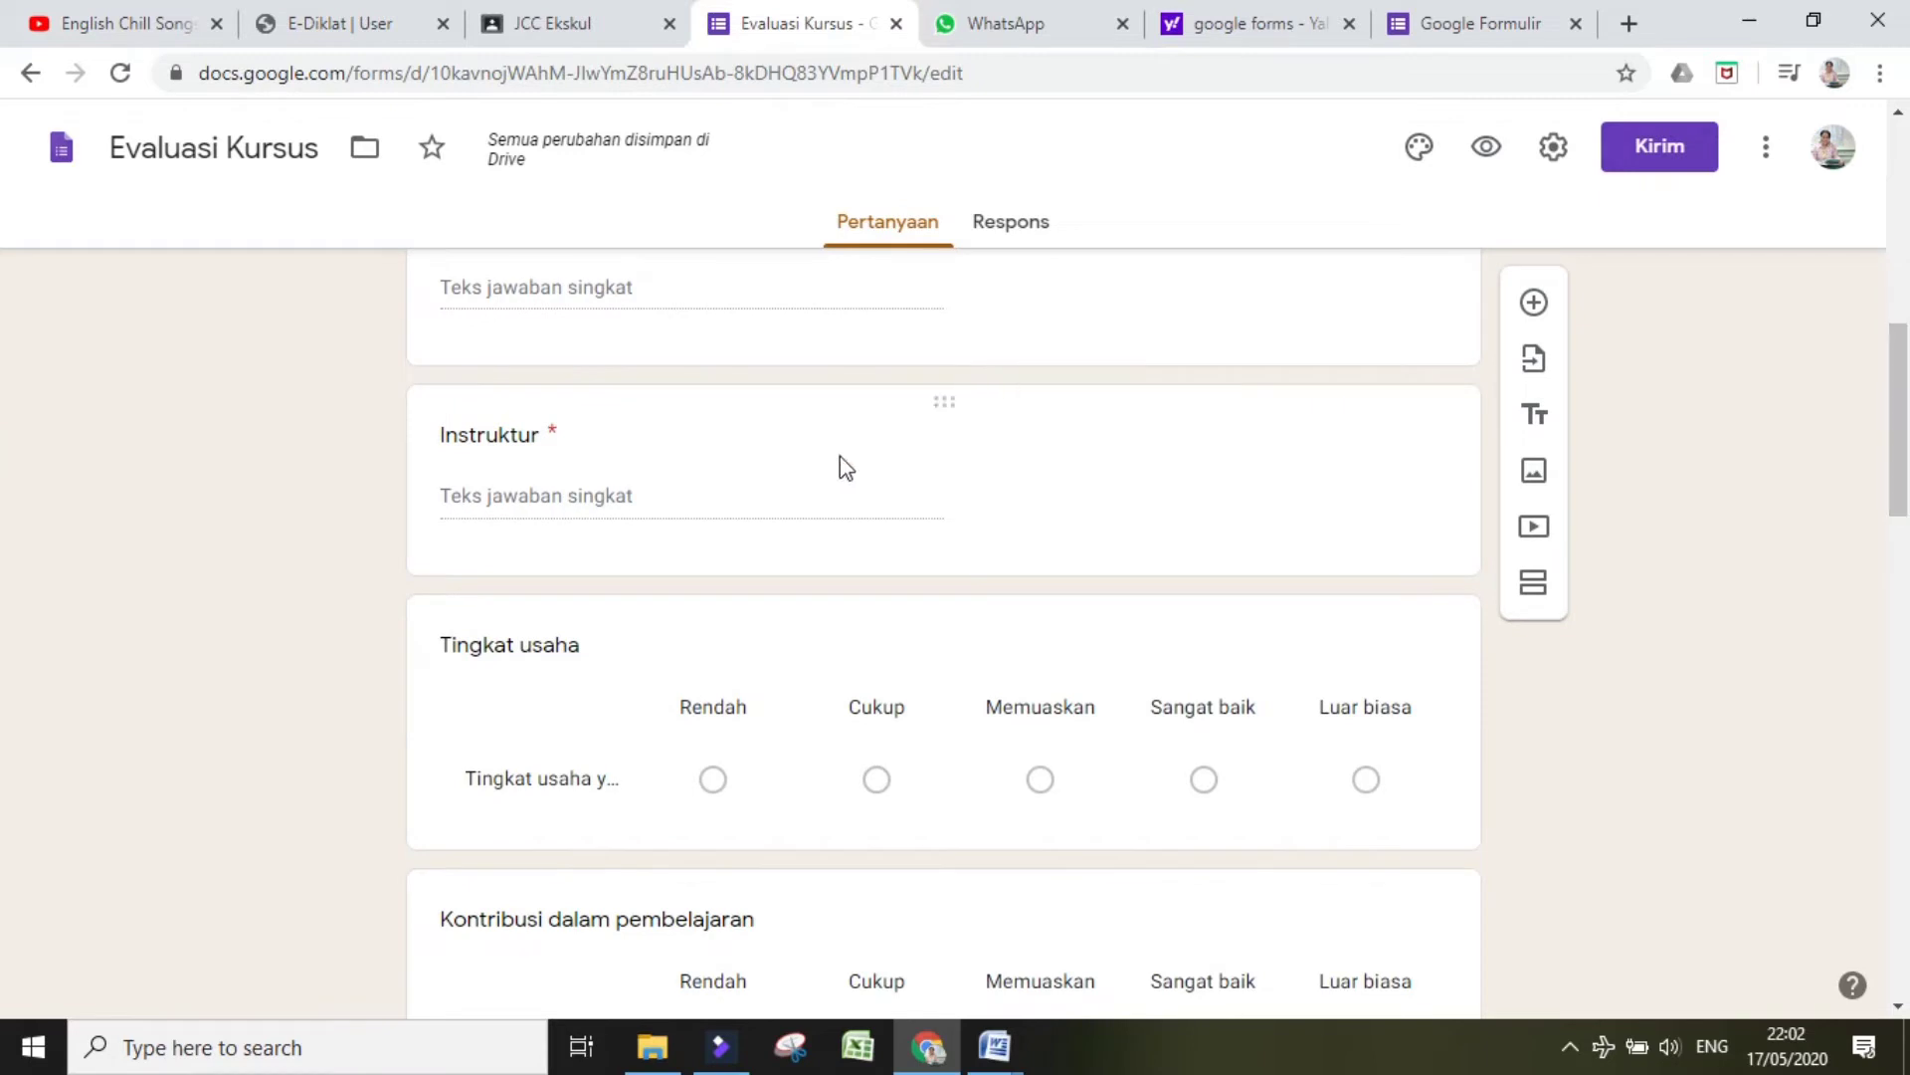
pyautogui.click(543, 429)
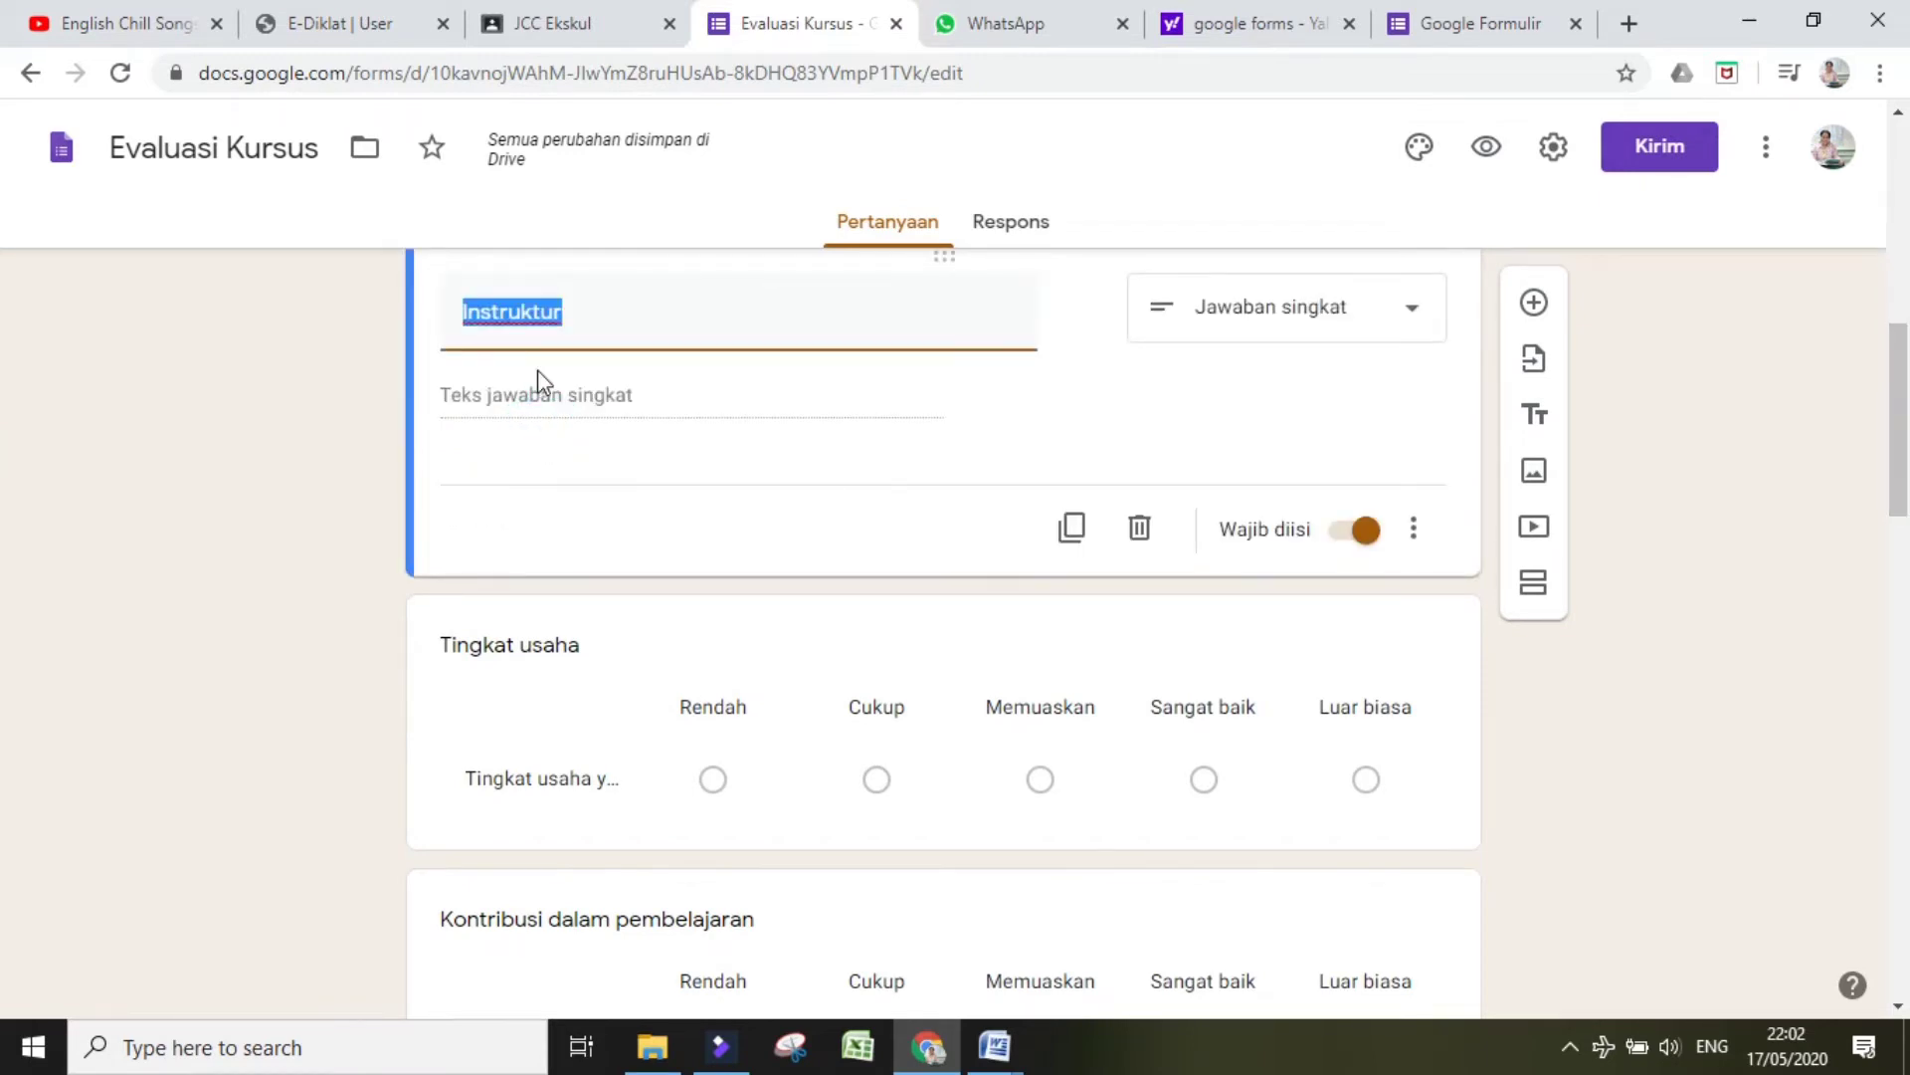
pyautogui.write('Gu')
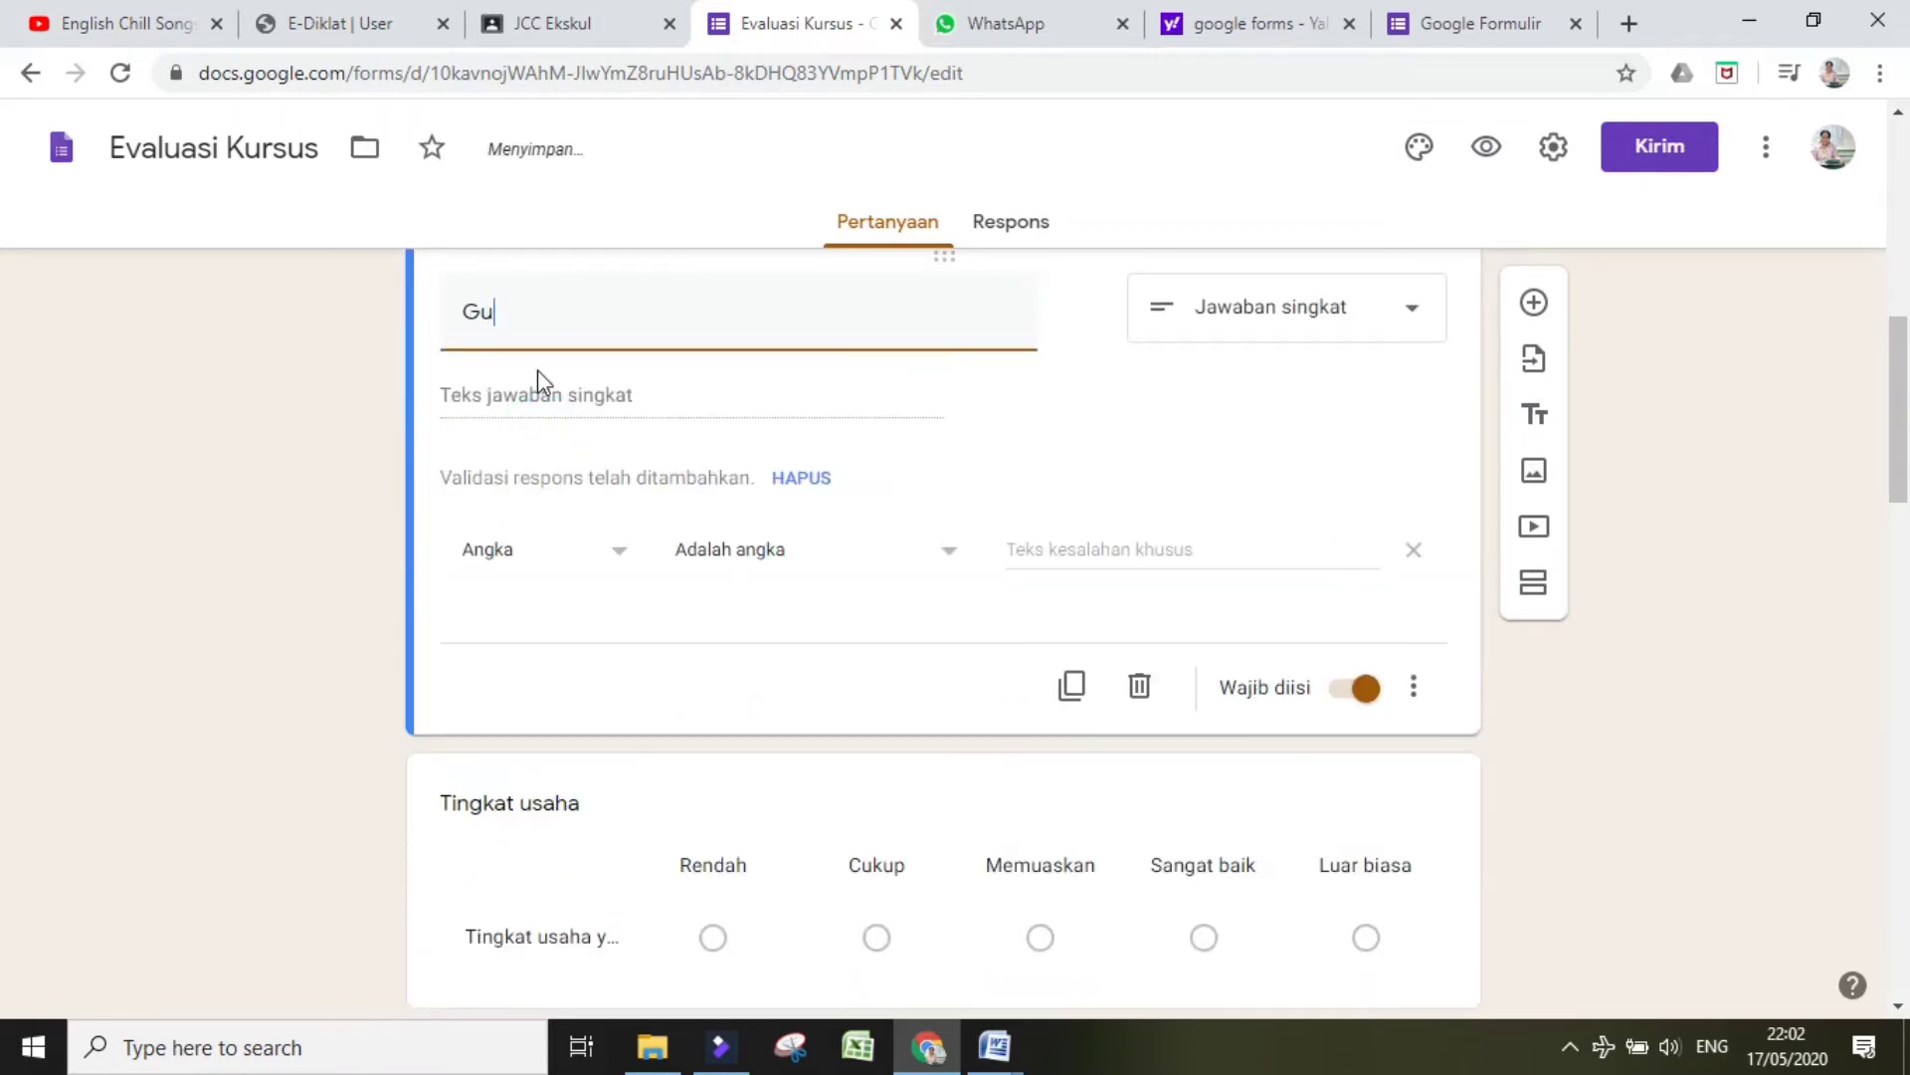
pyautogui.write('ri')
pyautogui.write(' Penga')
pyautogui.write('jar')
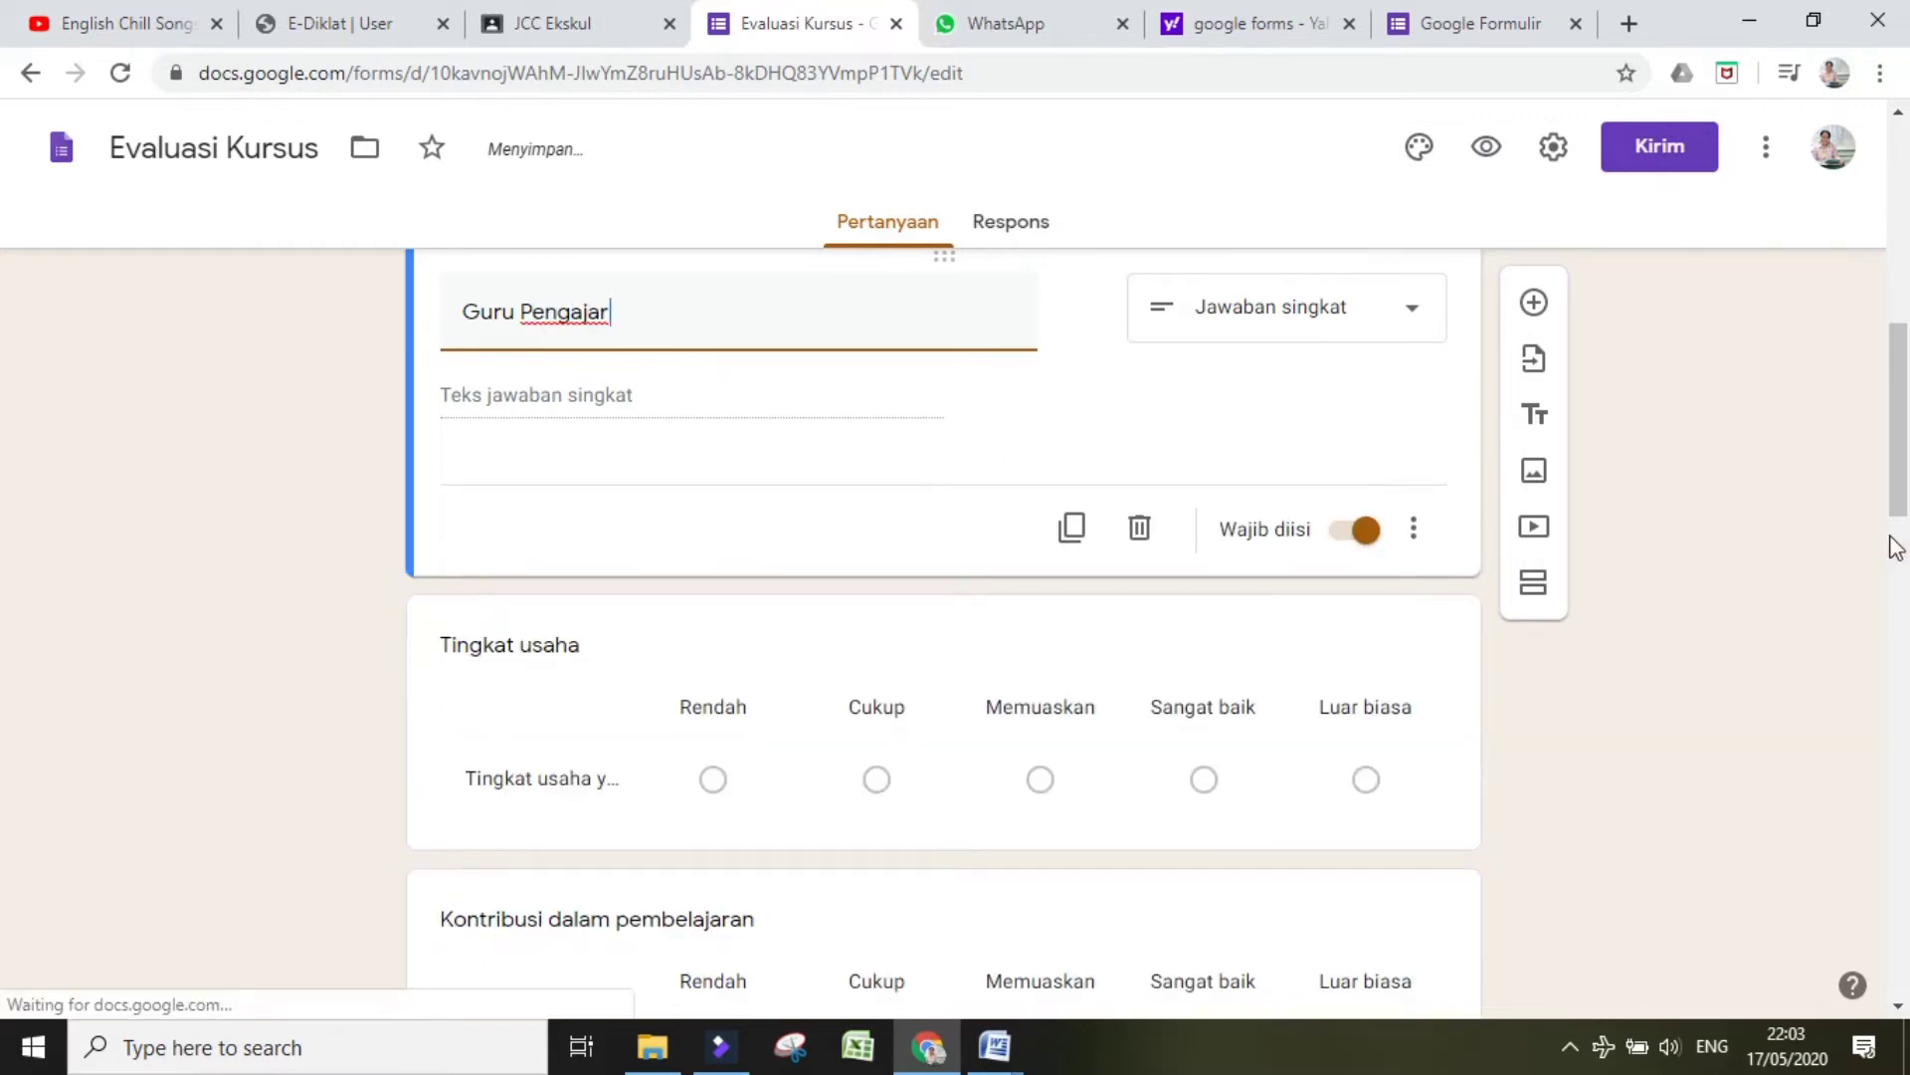
# Step: Change the first row of the "Tingkat usaha" grid question to "Tingkat usaha yang Anda lakukan dalam pembelajaran"
pyautogui.scroll(-3, 5, 497)
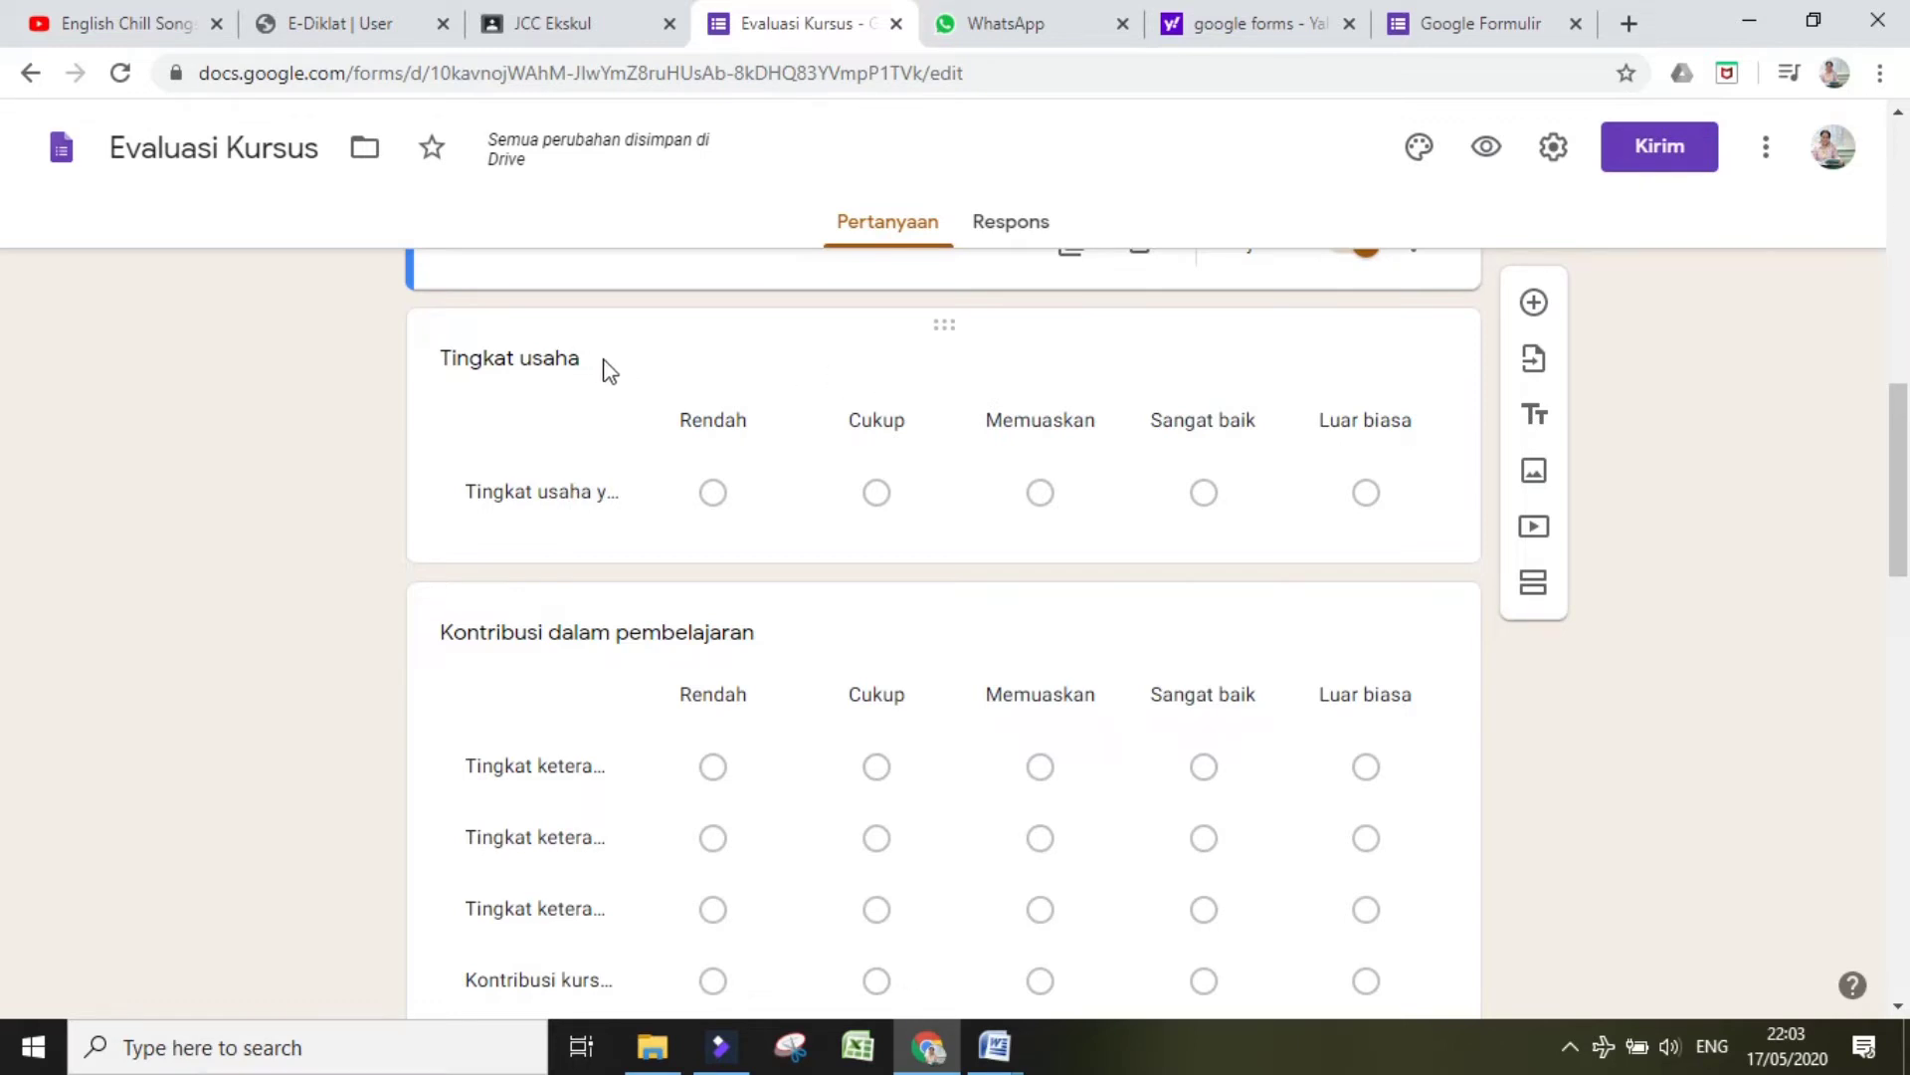
pyautogui.click(573, 357)
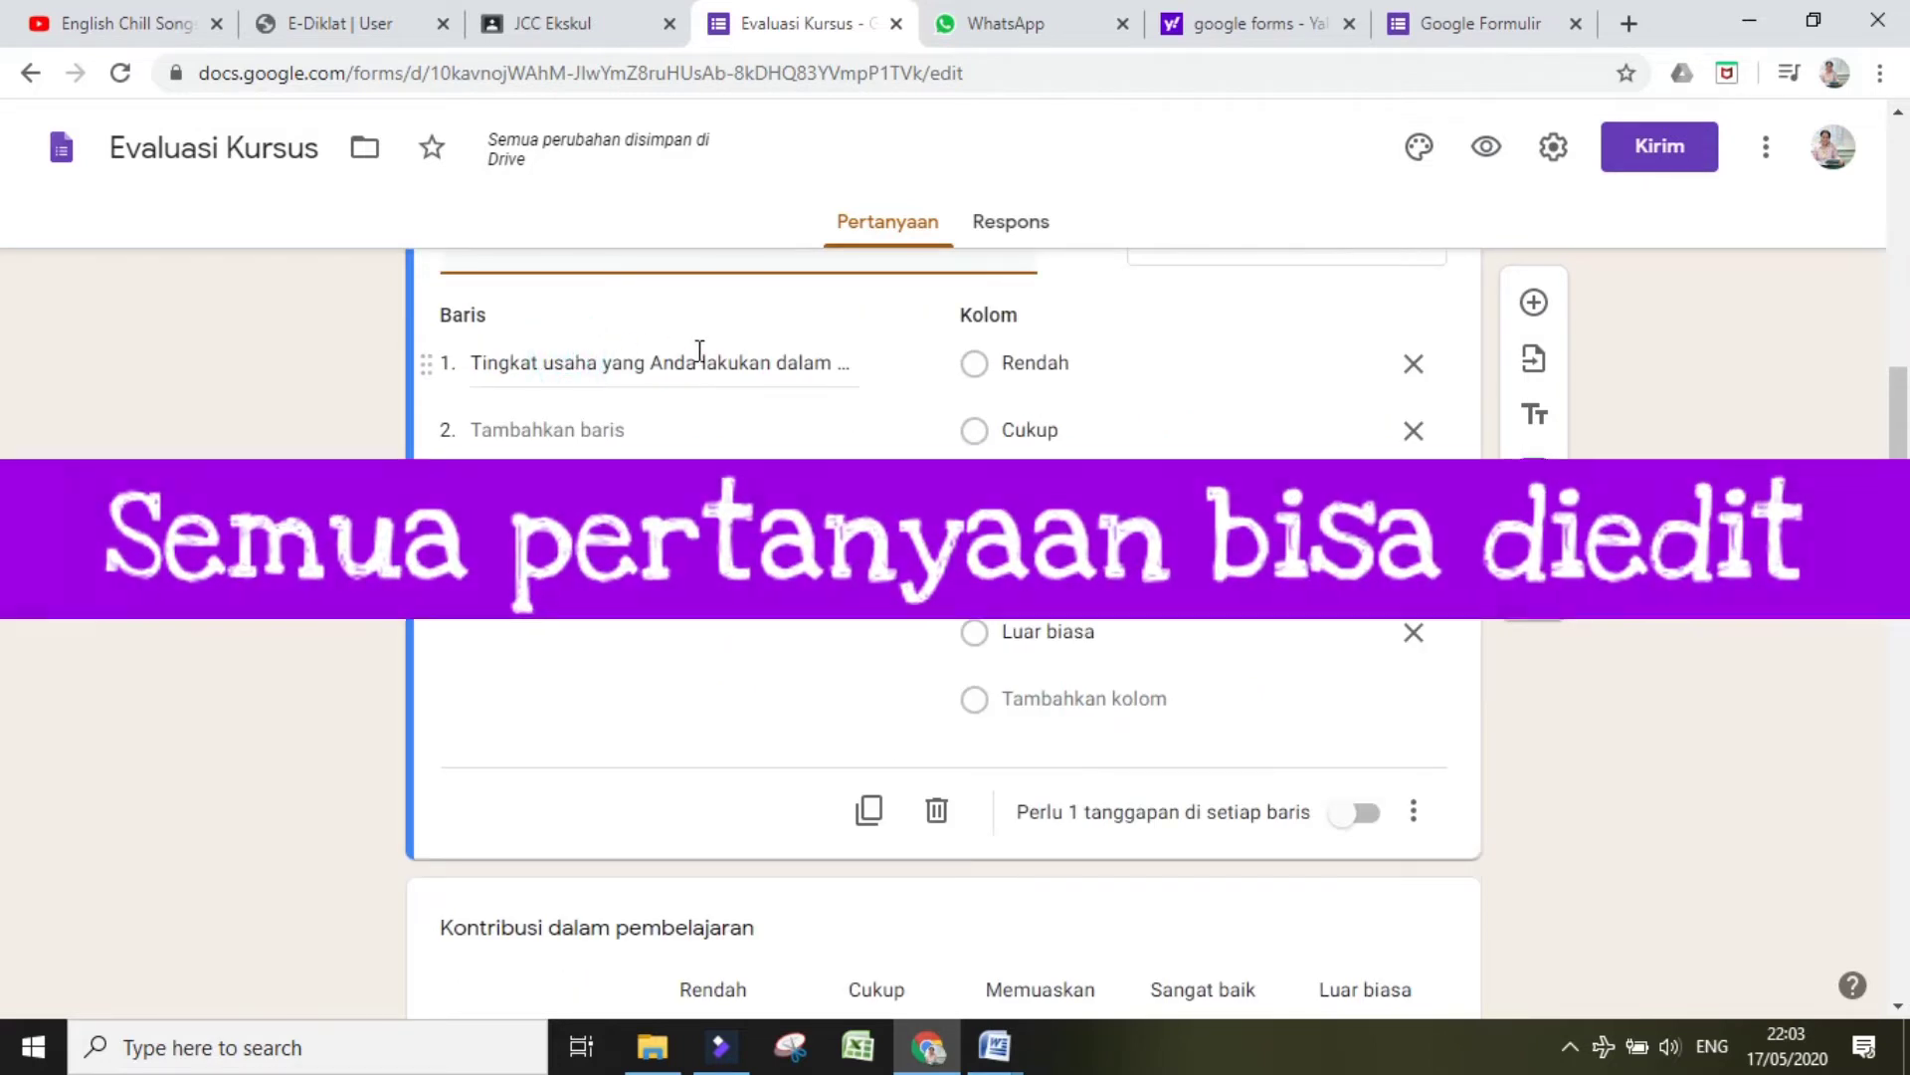
pyautogui.click(825, 366)
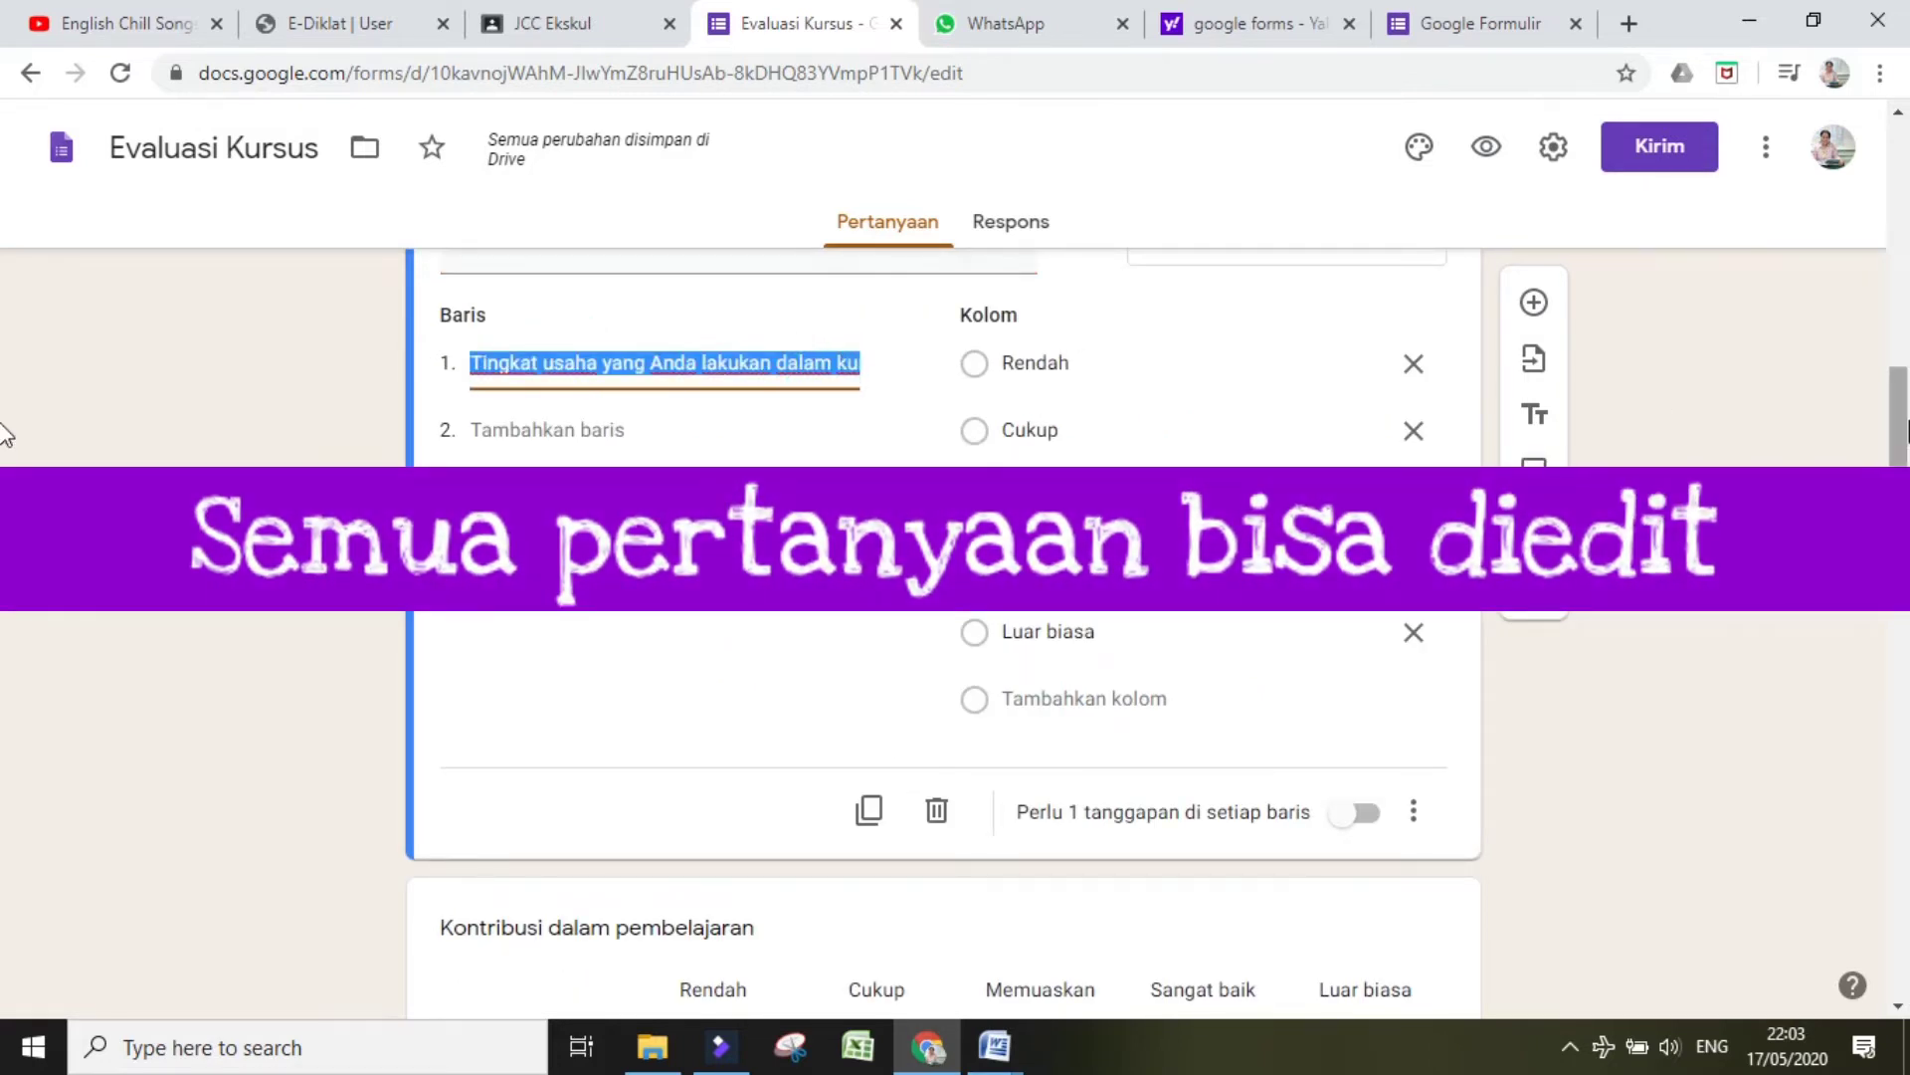
pyautogui.scroll(2, 5, 428)
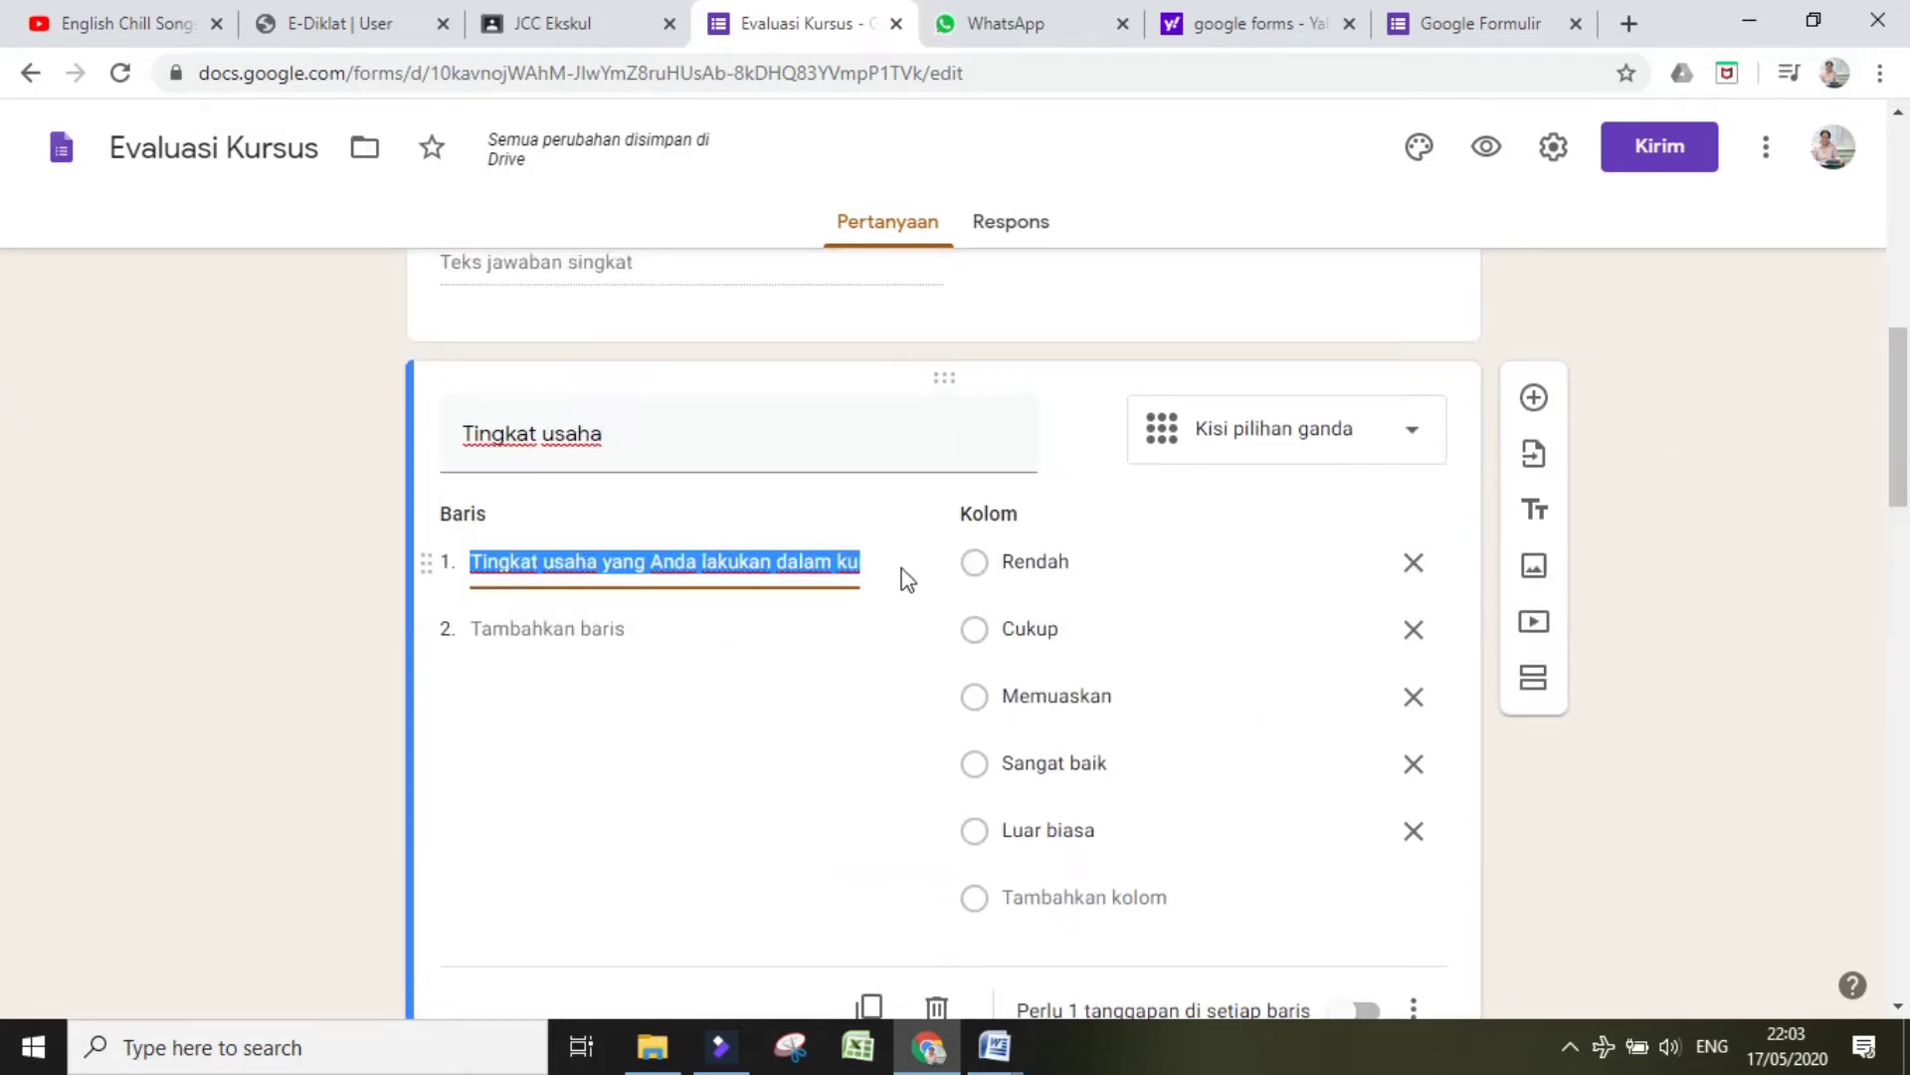
pyautogui.click(858, 561)
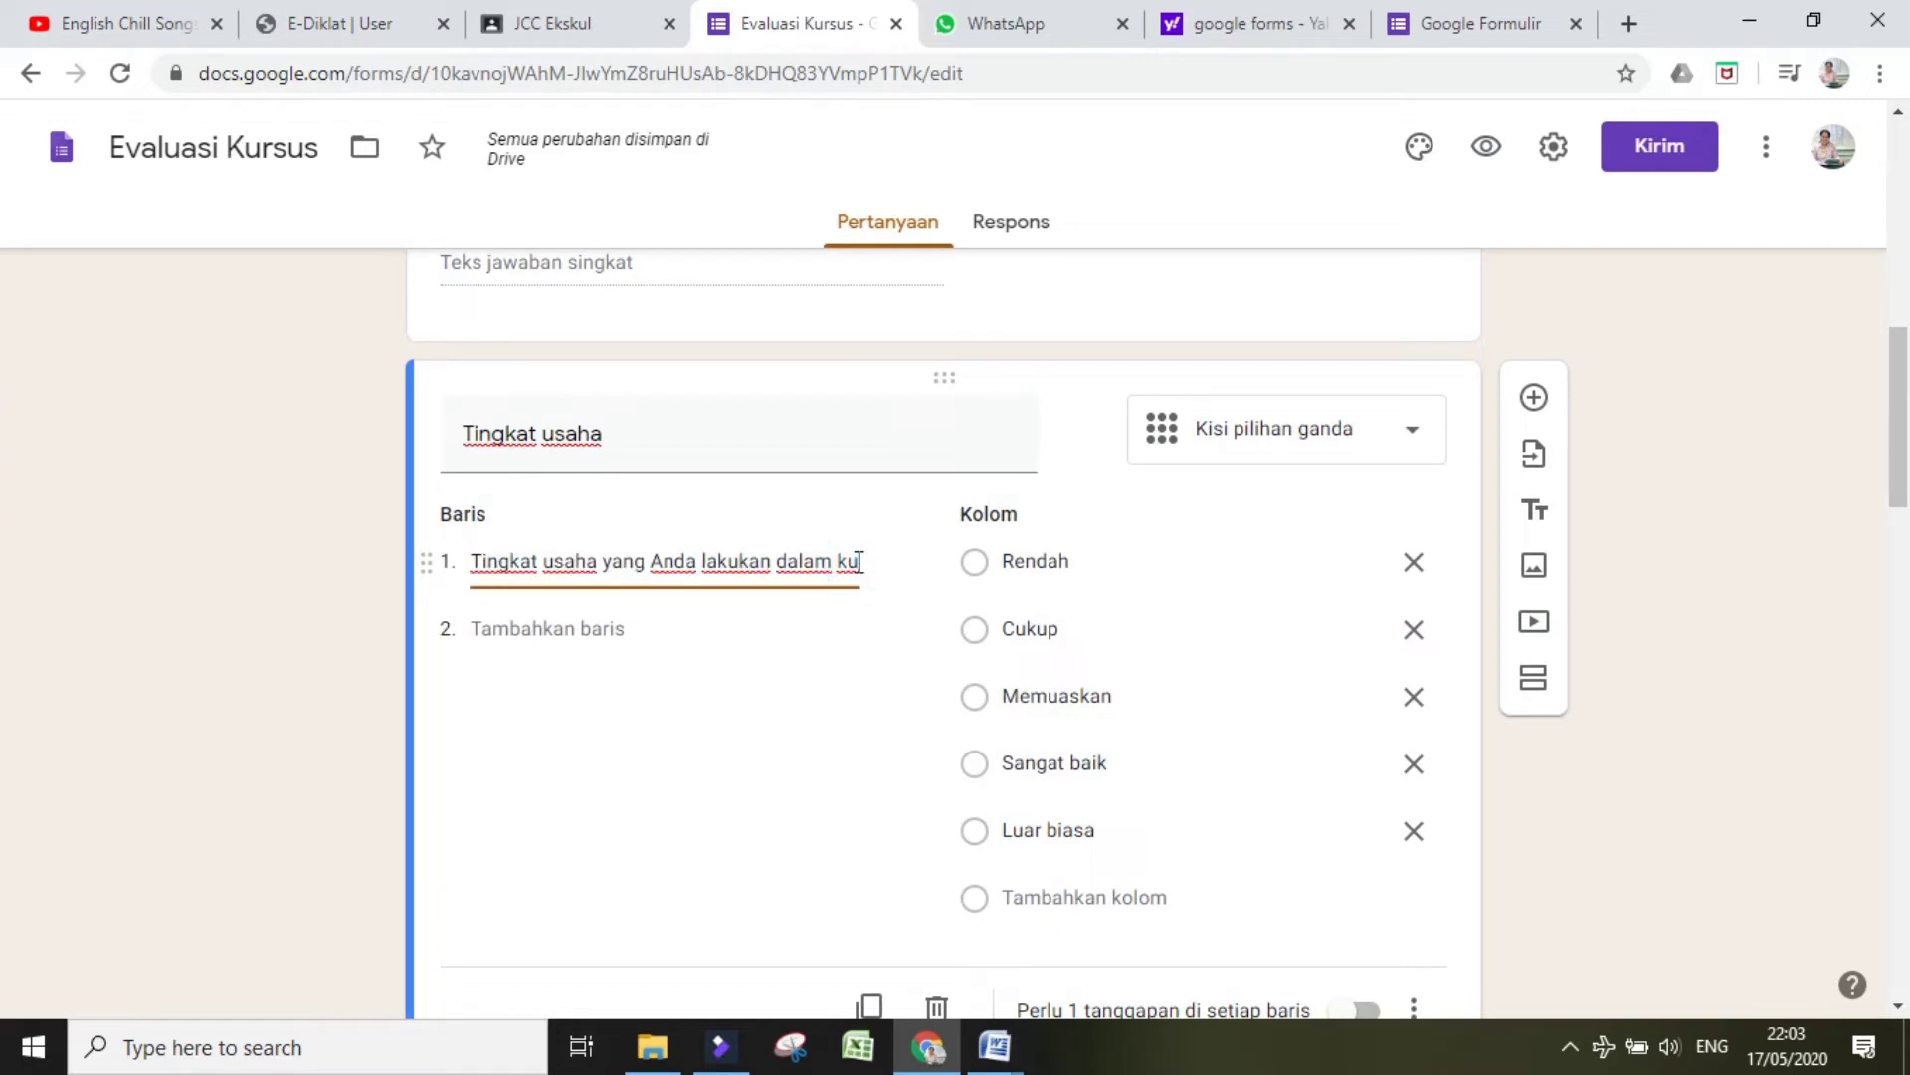
pyautogui.write('rsus')
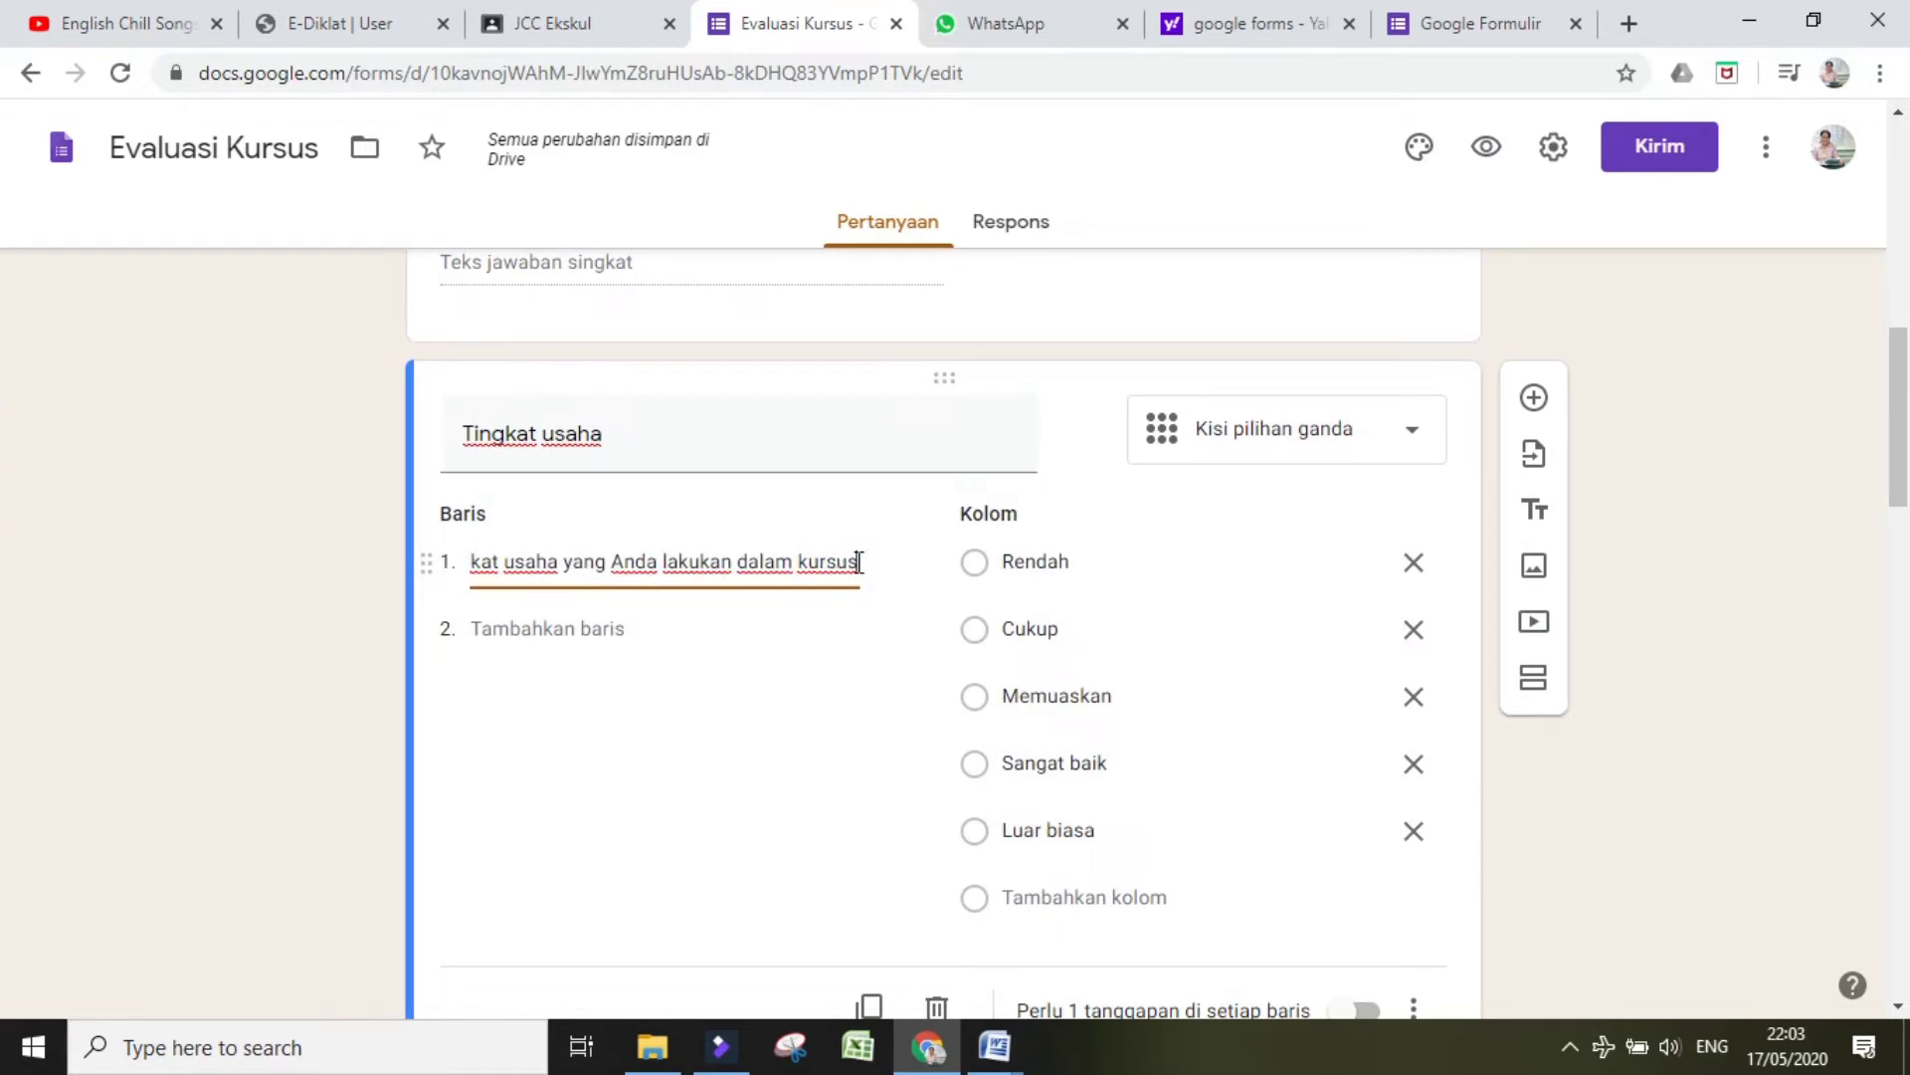
pyautogui.press('BackSpace')
pyautogui.press('BackSpace')
pyautogui.press('BackSpace')
pyautogui.press('BackSpace')
pyautogui.press('BackSpace')
pyautogui.write('p')
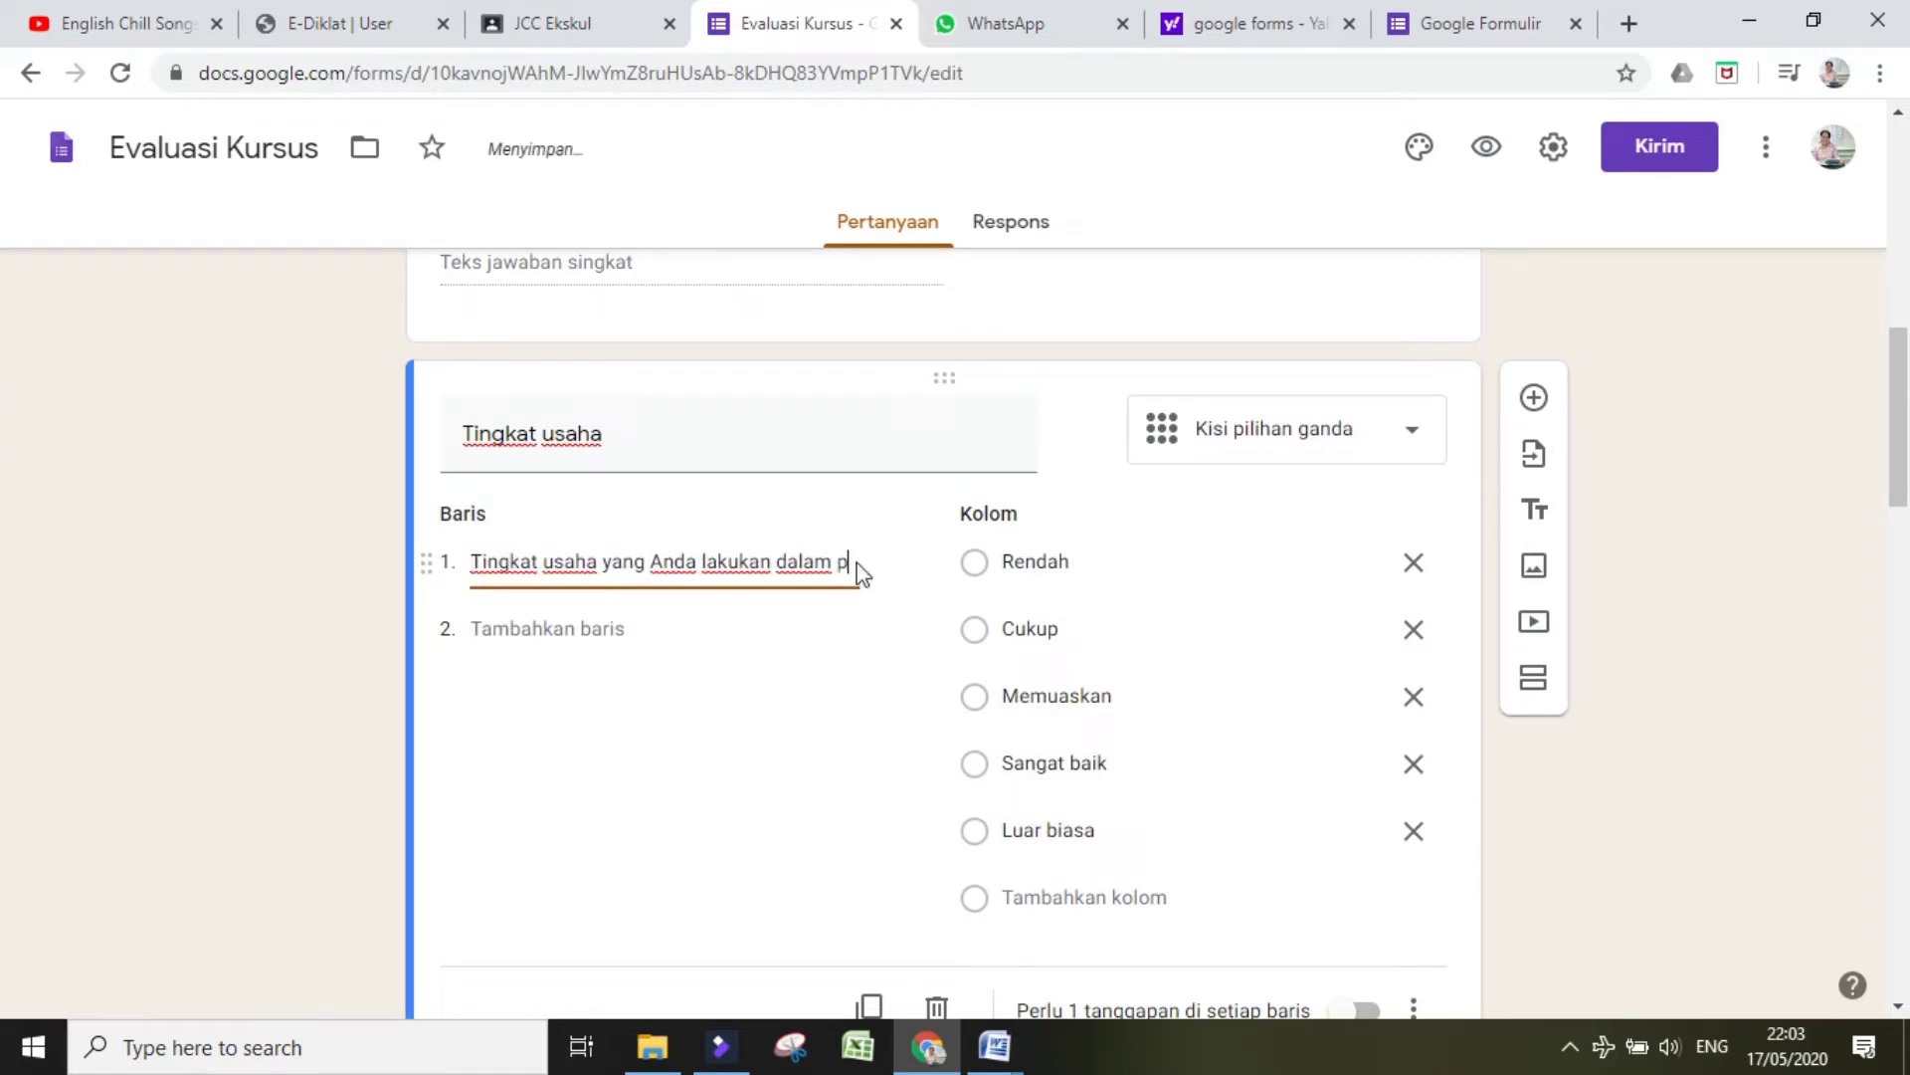
pyautogui.write('embelajaran')
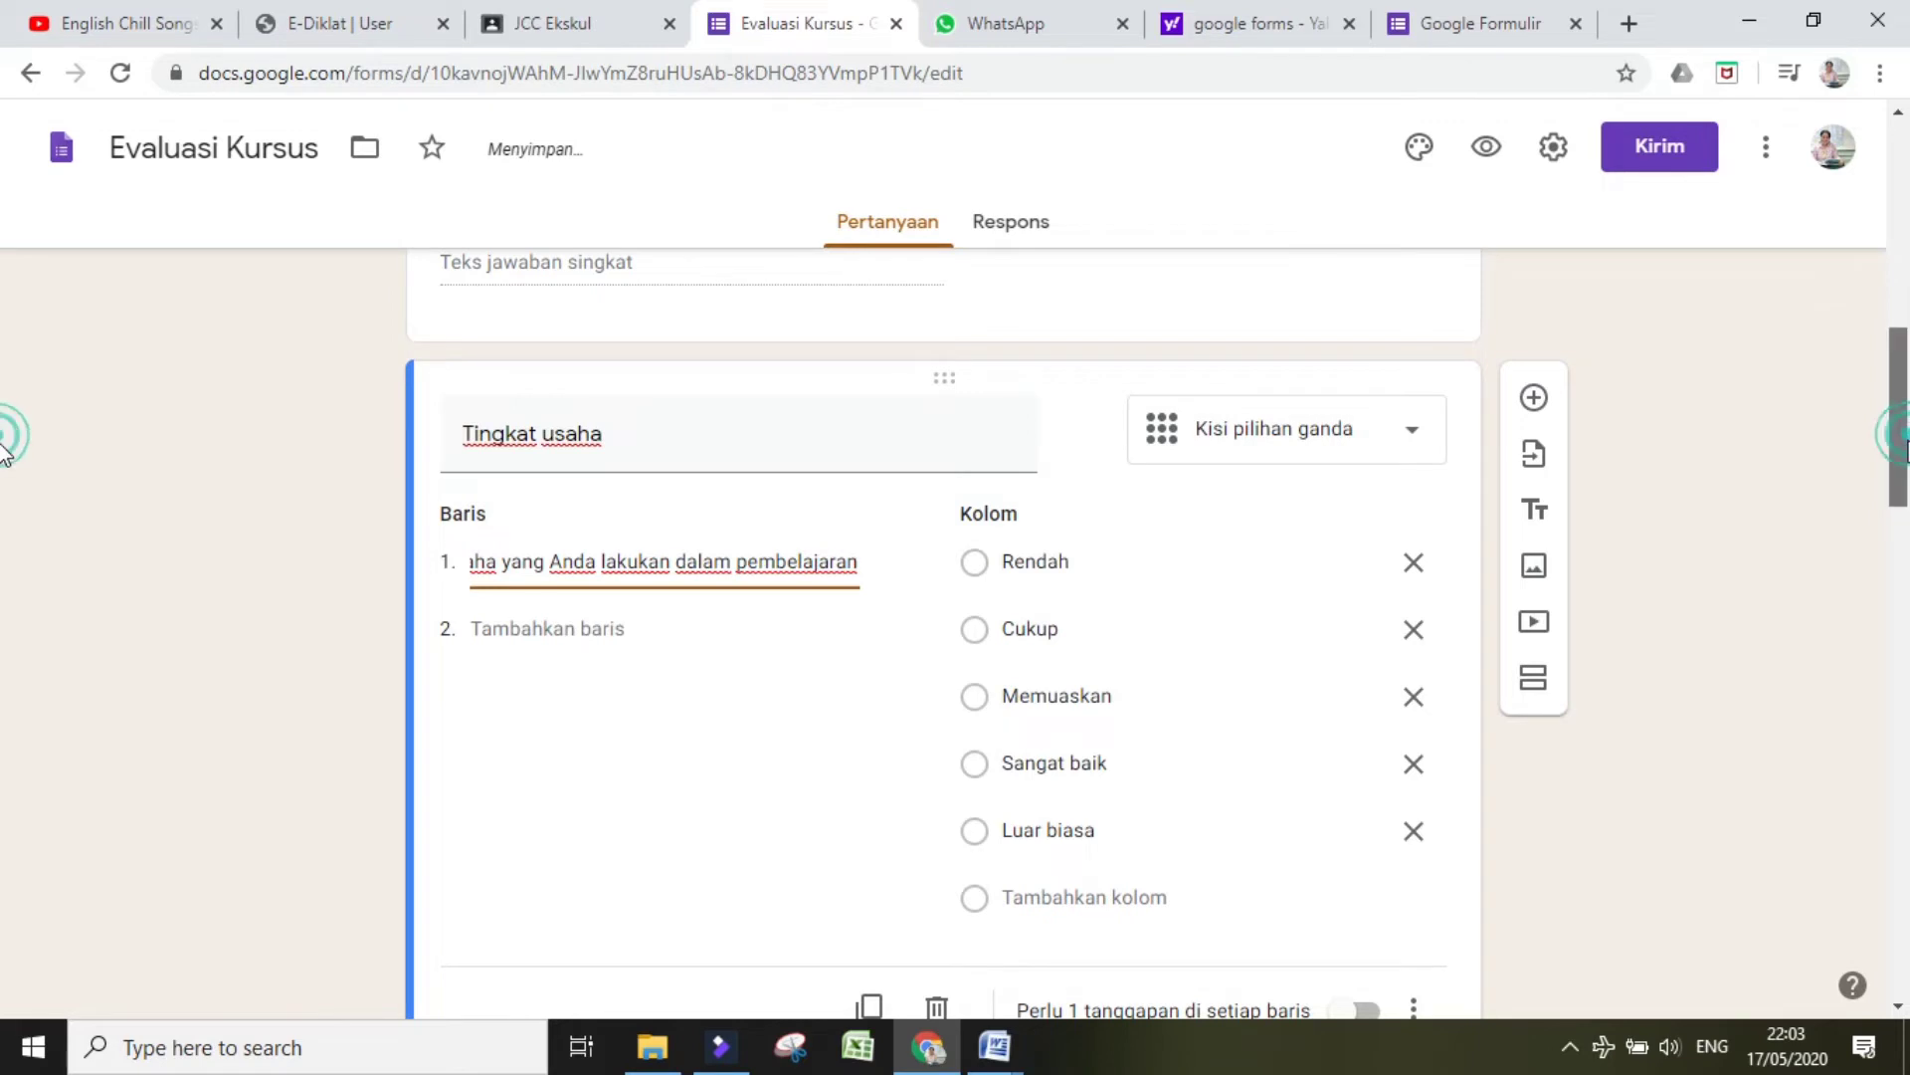
# Step: Rename the five columns of the "Tingkat usaha" question as 1, 2, 3, 4 and 5, and require one response in every row
pyautogui.scroll(-2, 9, 468)
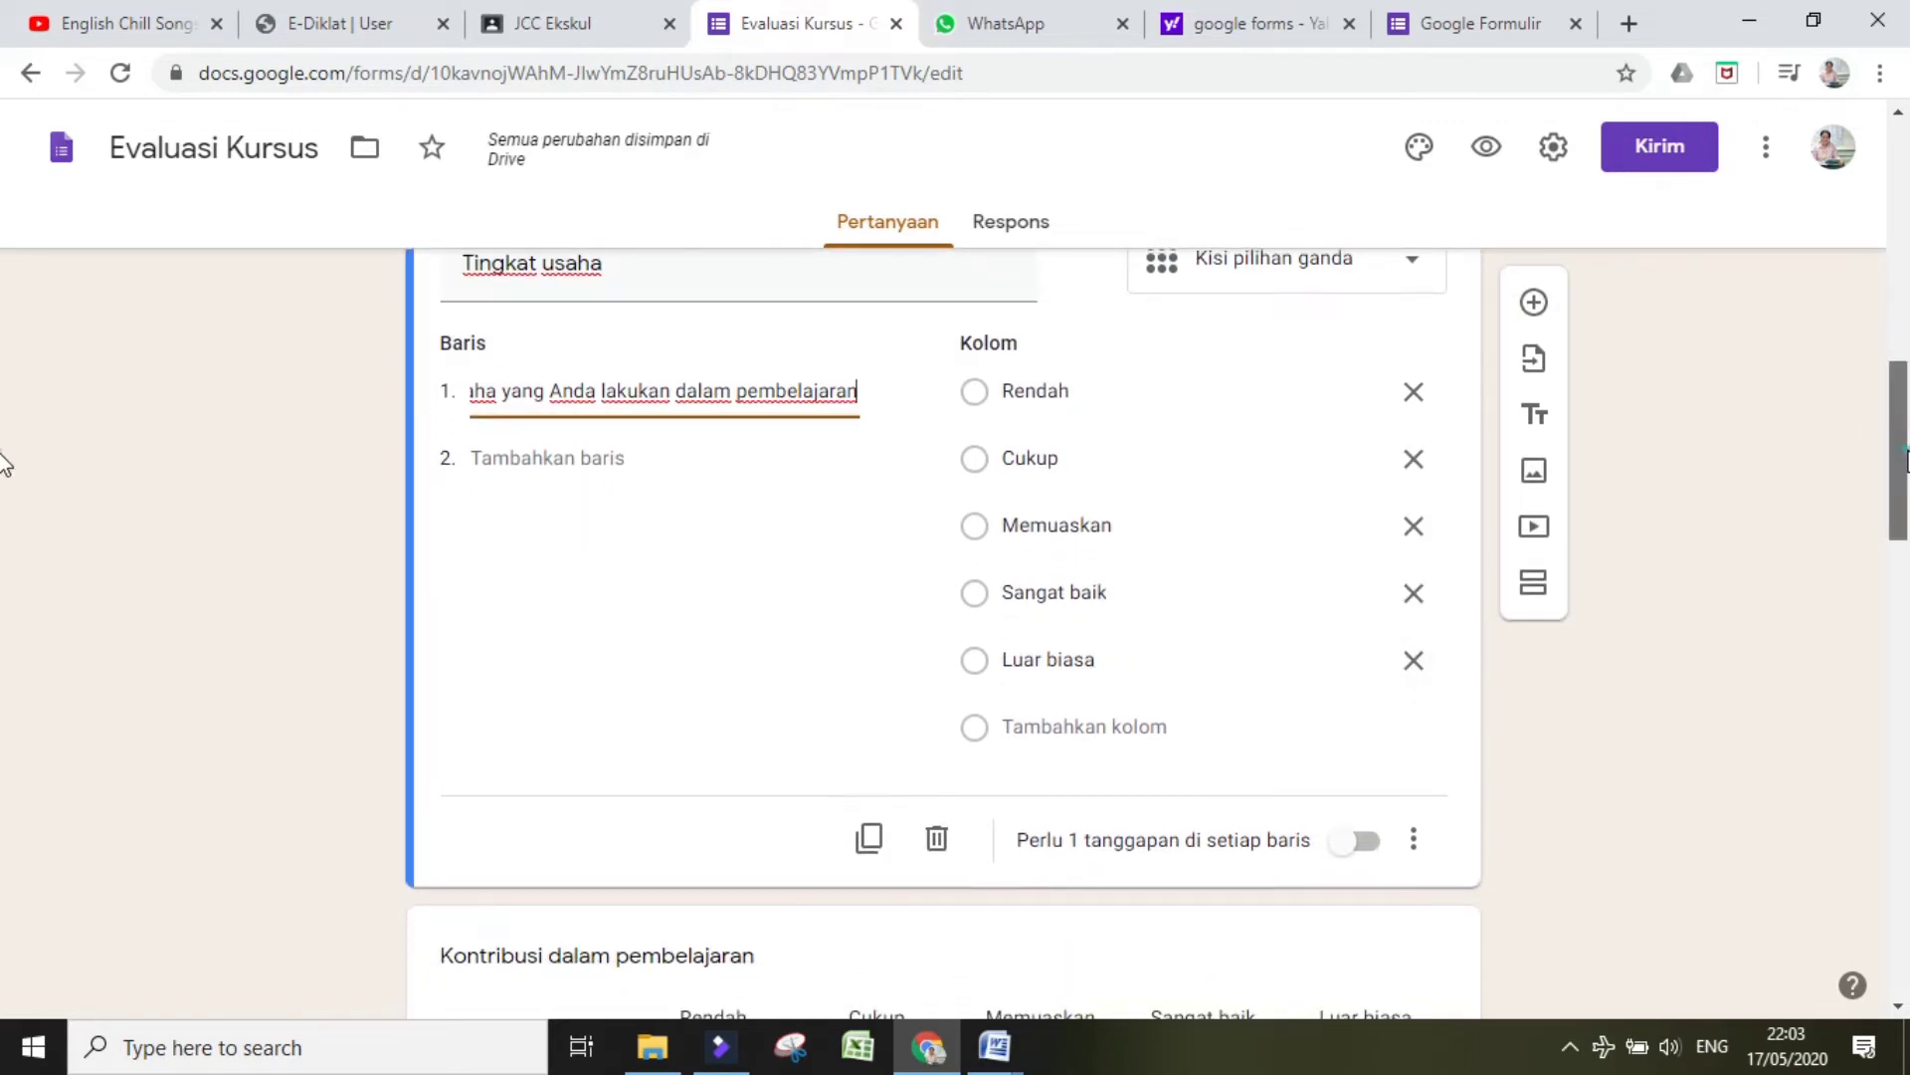
pyautogui.scroll(1, 5, 458)
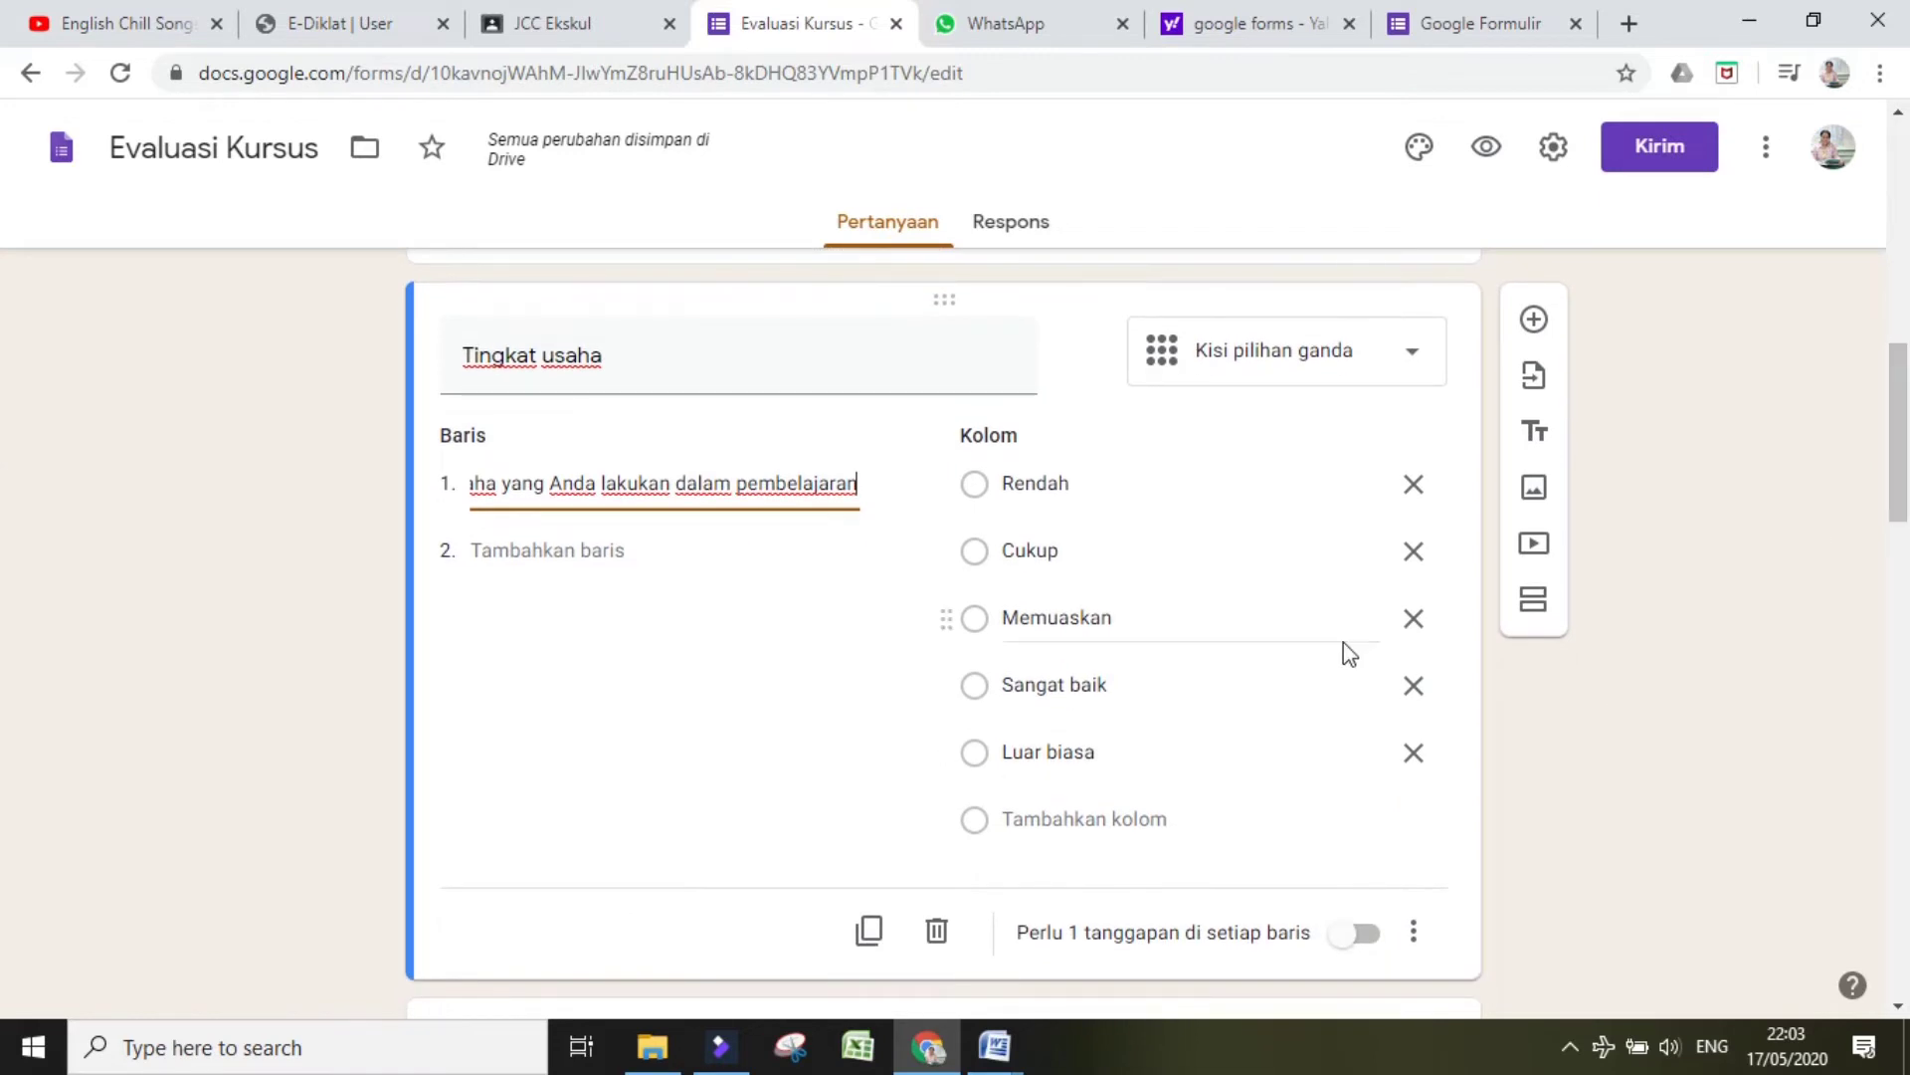
pyautogui.click(1085, 482)
pyautogui.write('1')
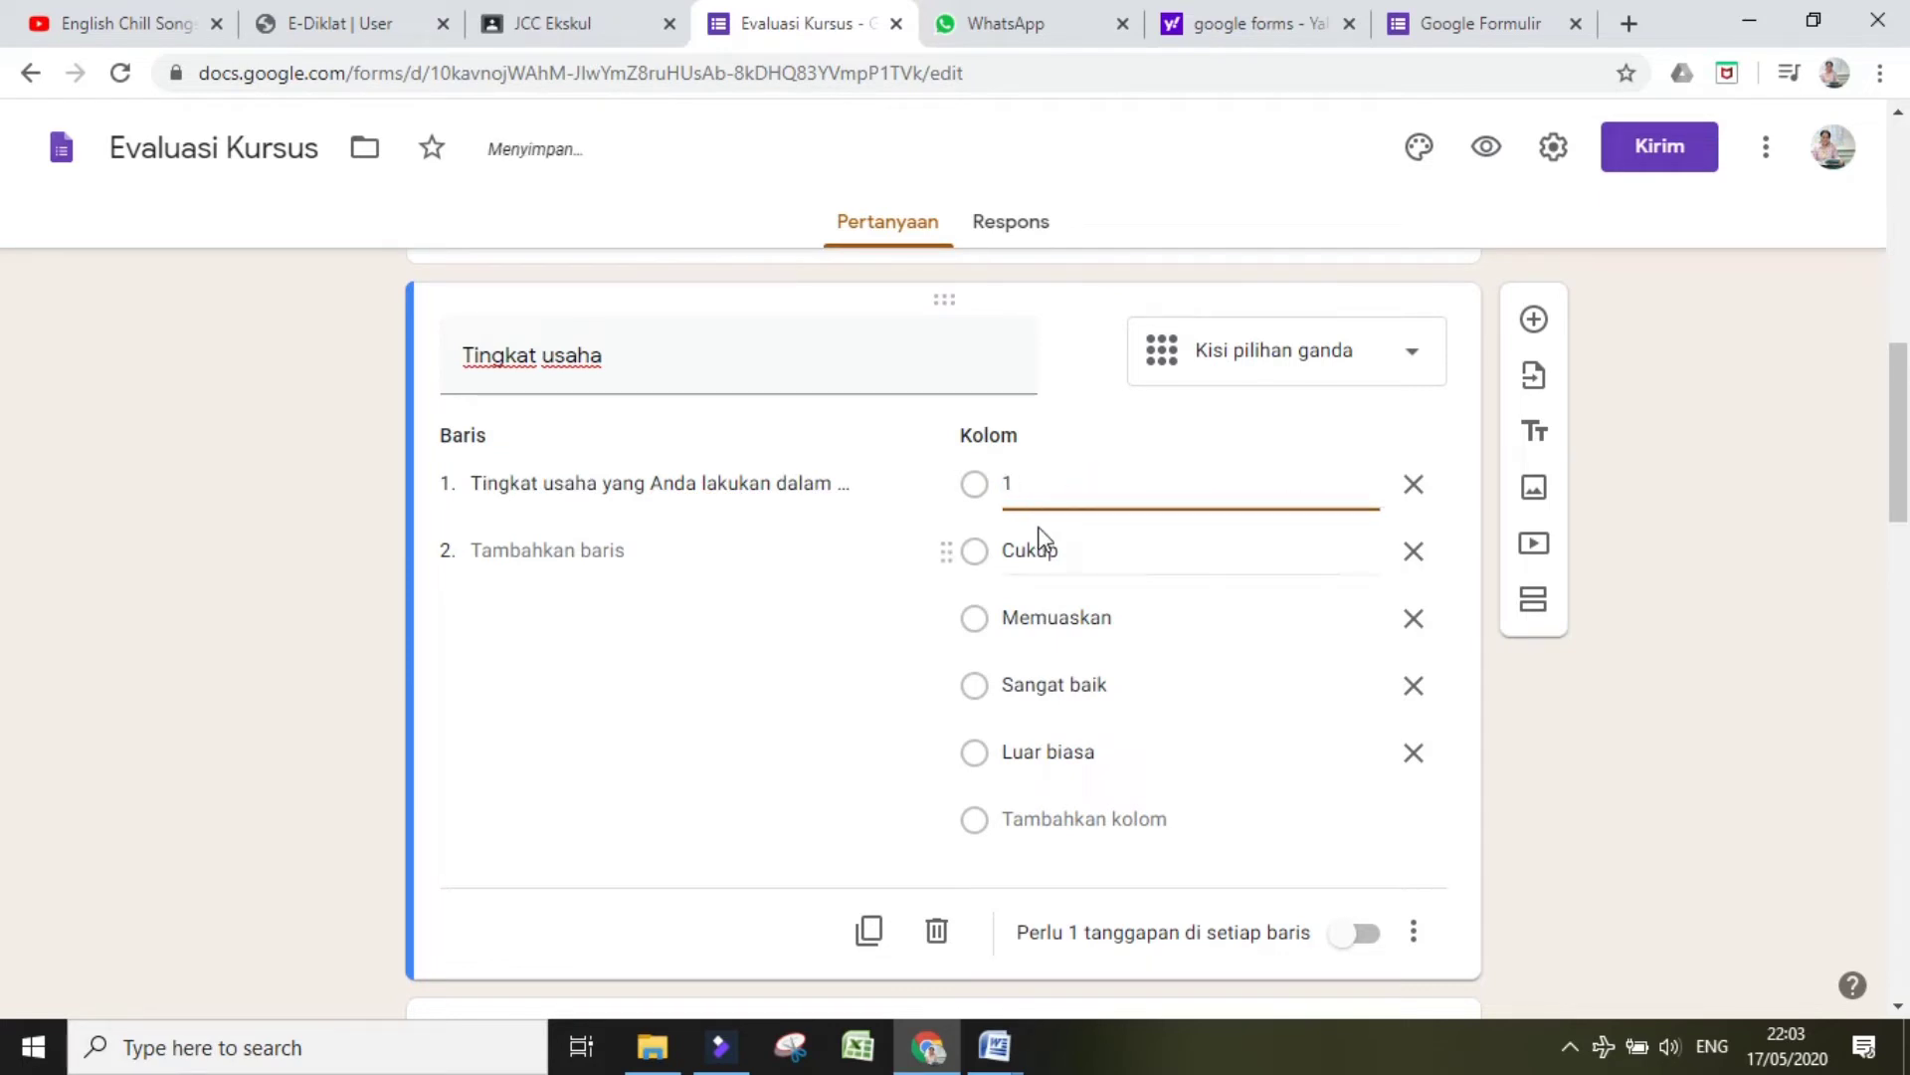
pyautogui.click(1061, 553)
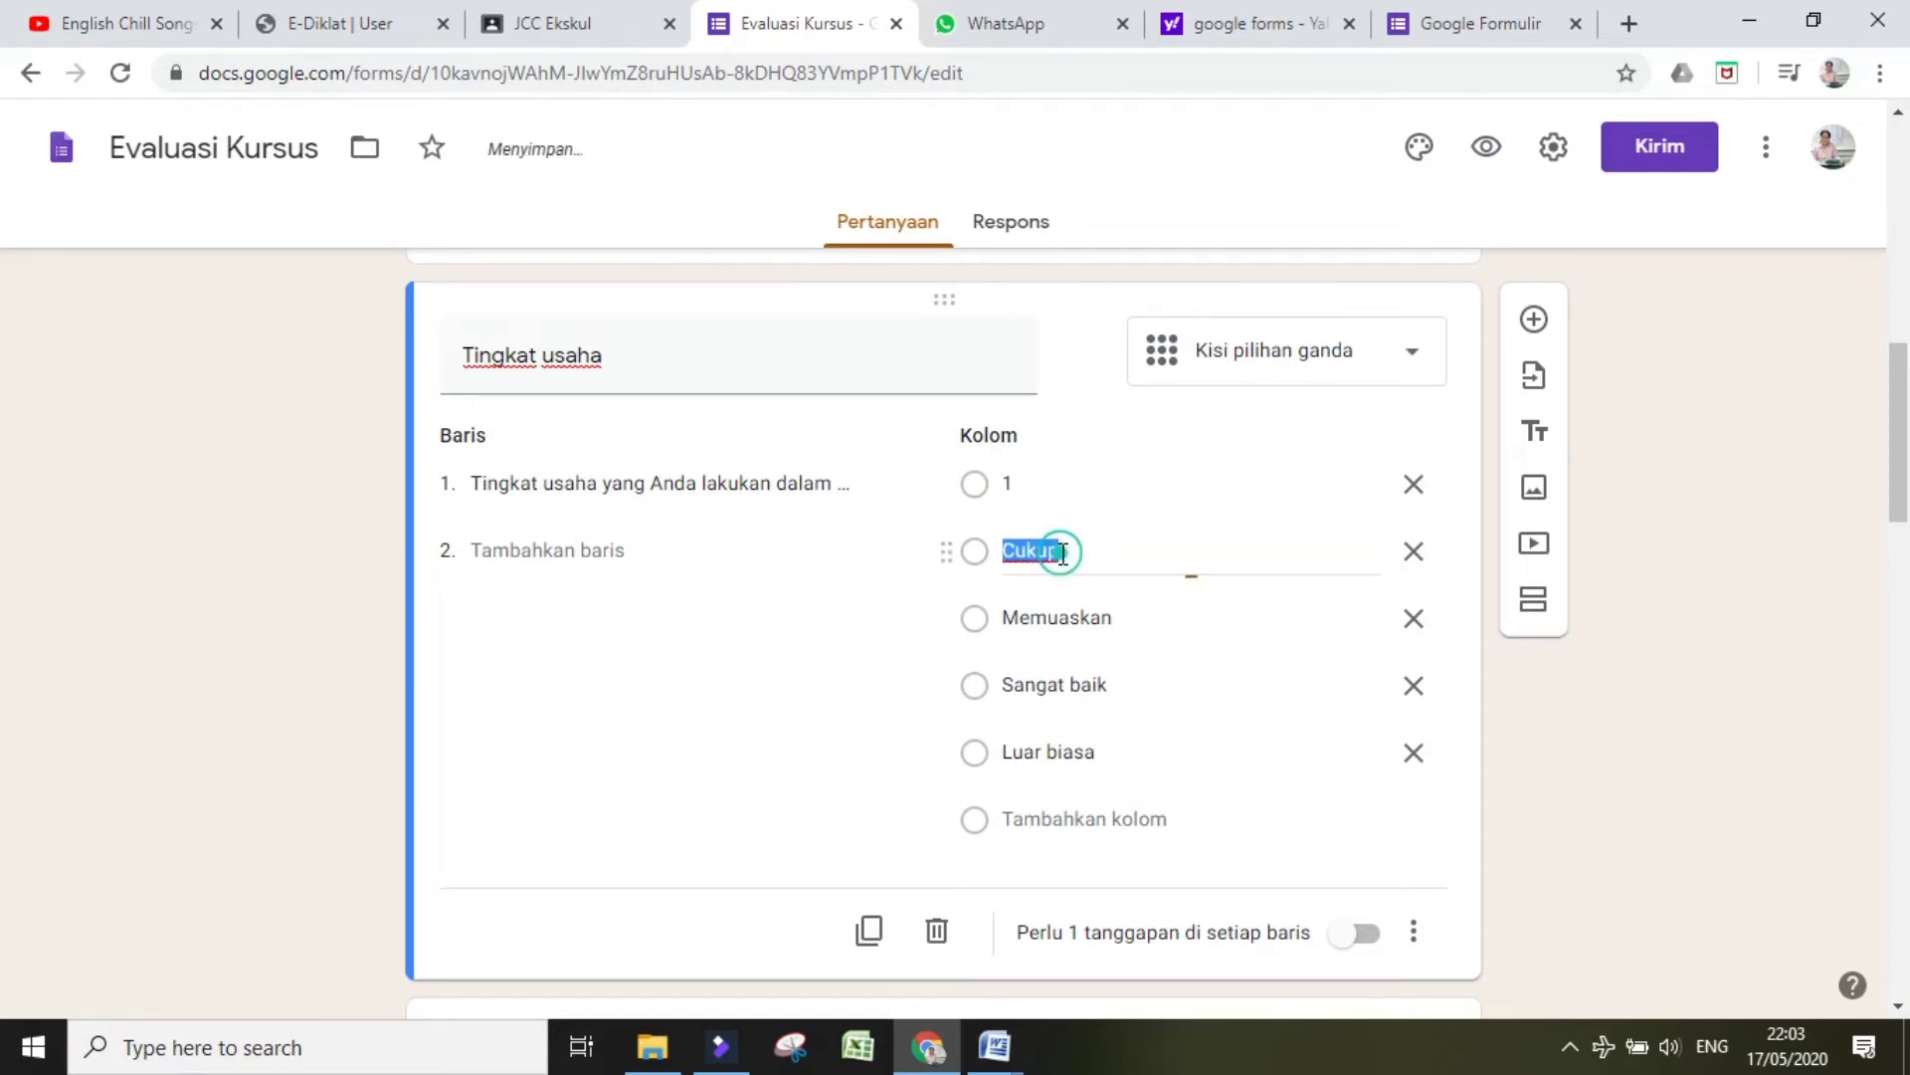
pyautogui.write('2')
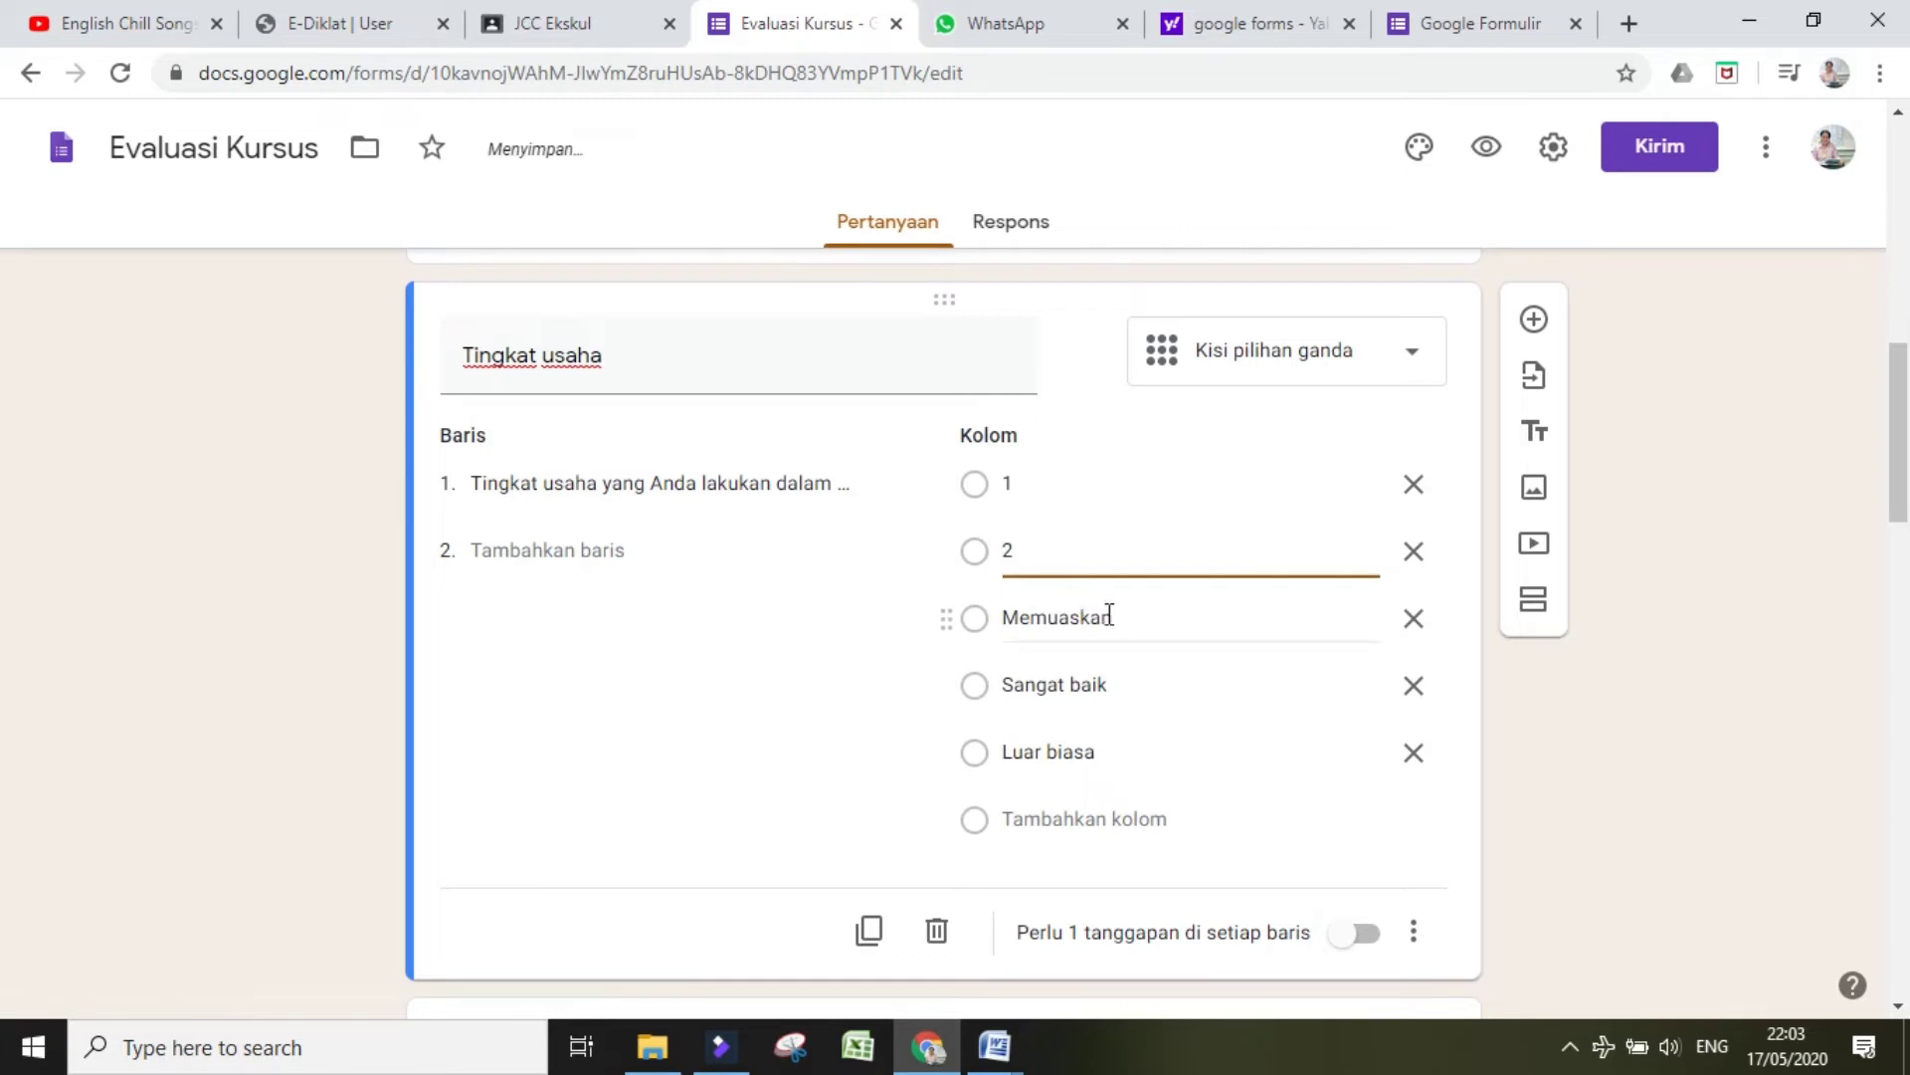
pyautogui.click(1112, 618)
pyautogui.write('3')
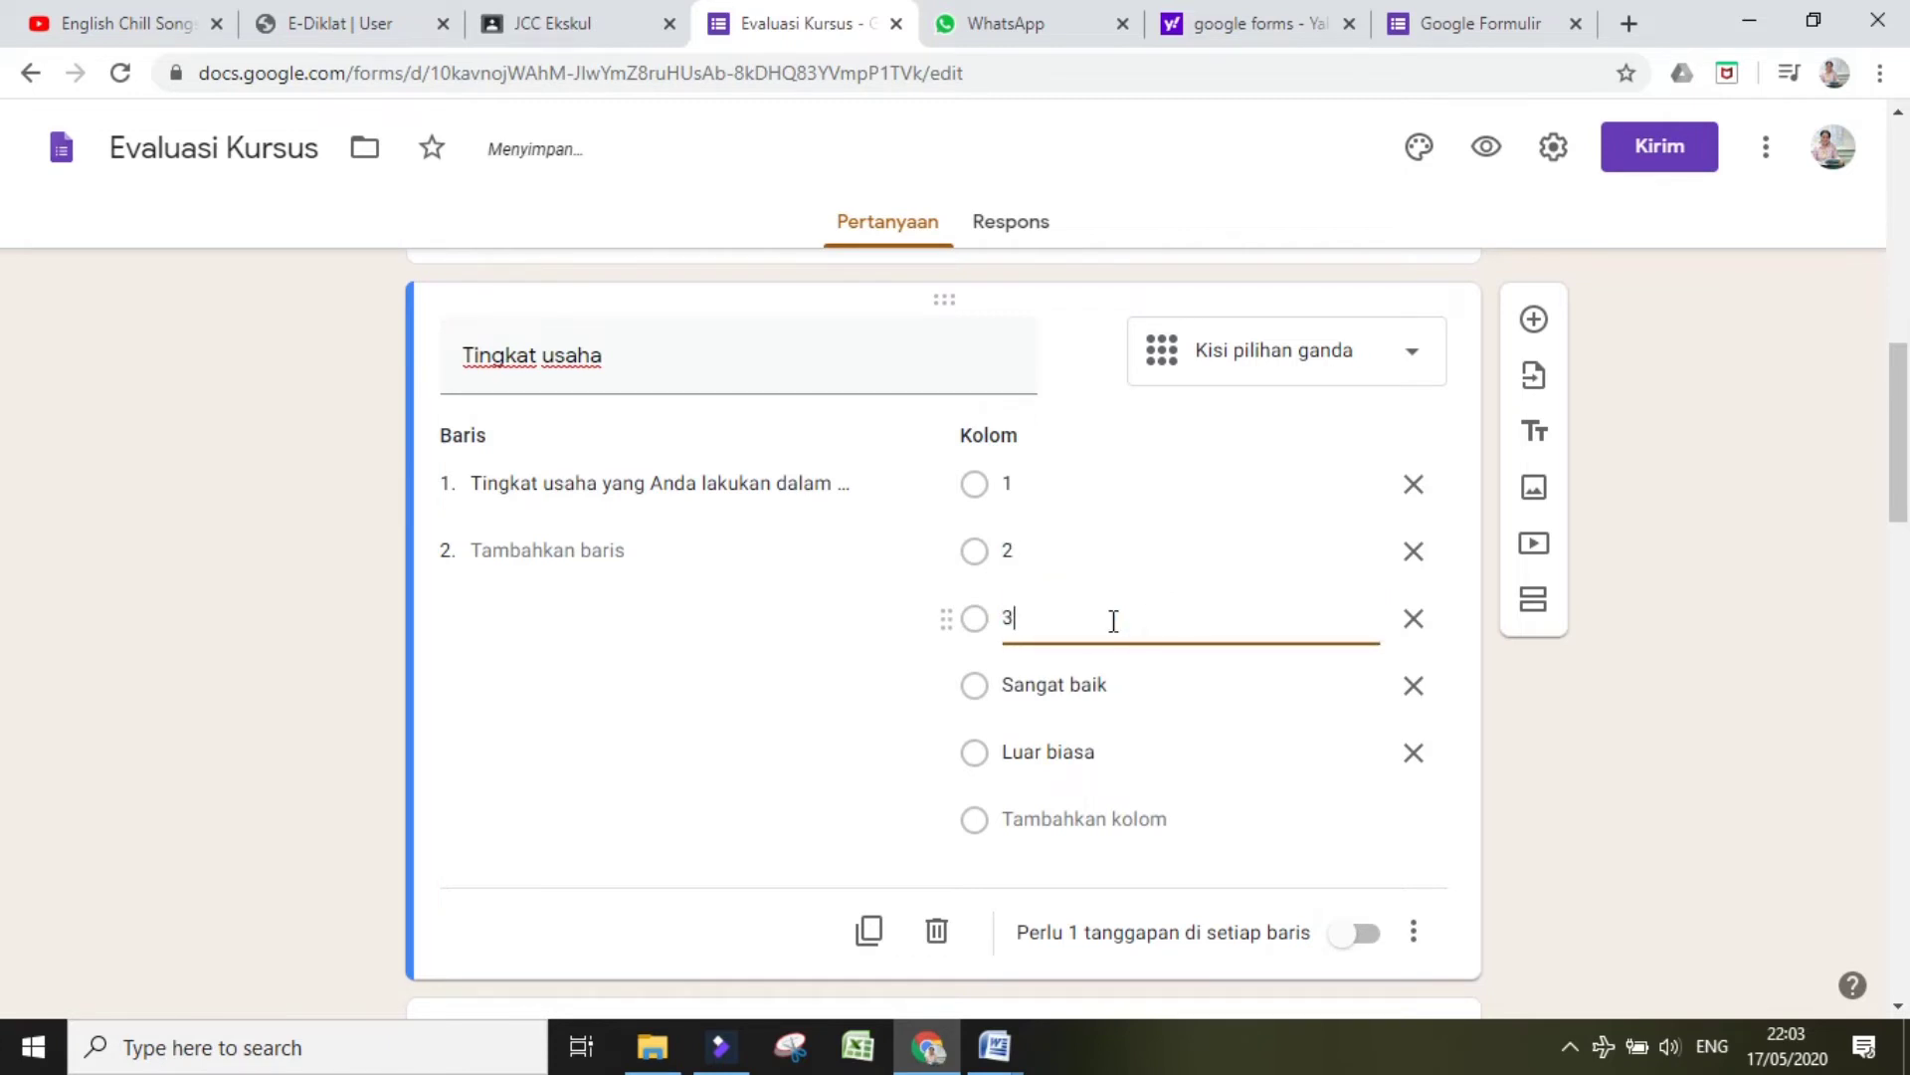
pyautogui.click(1109, 684)
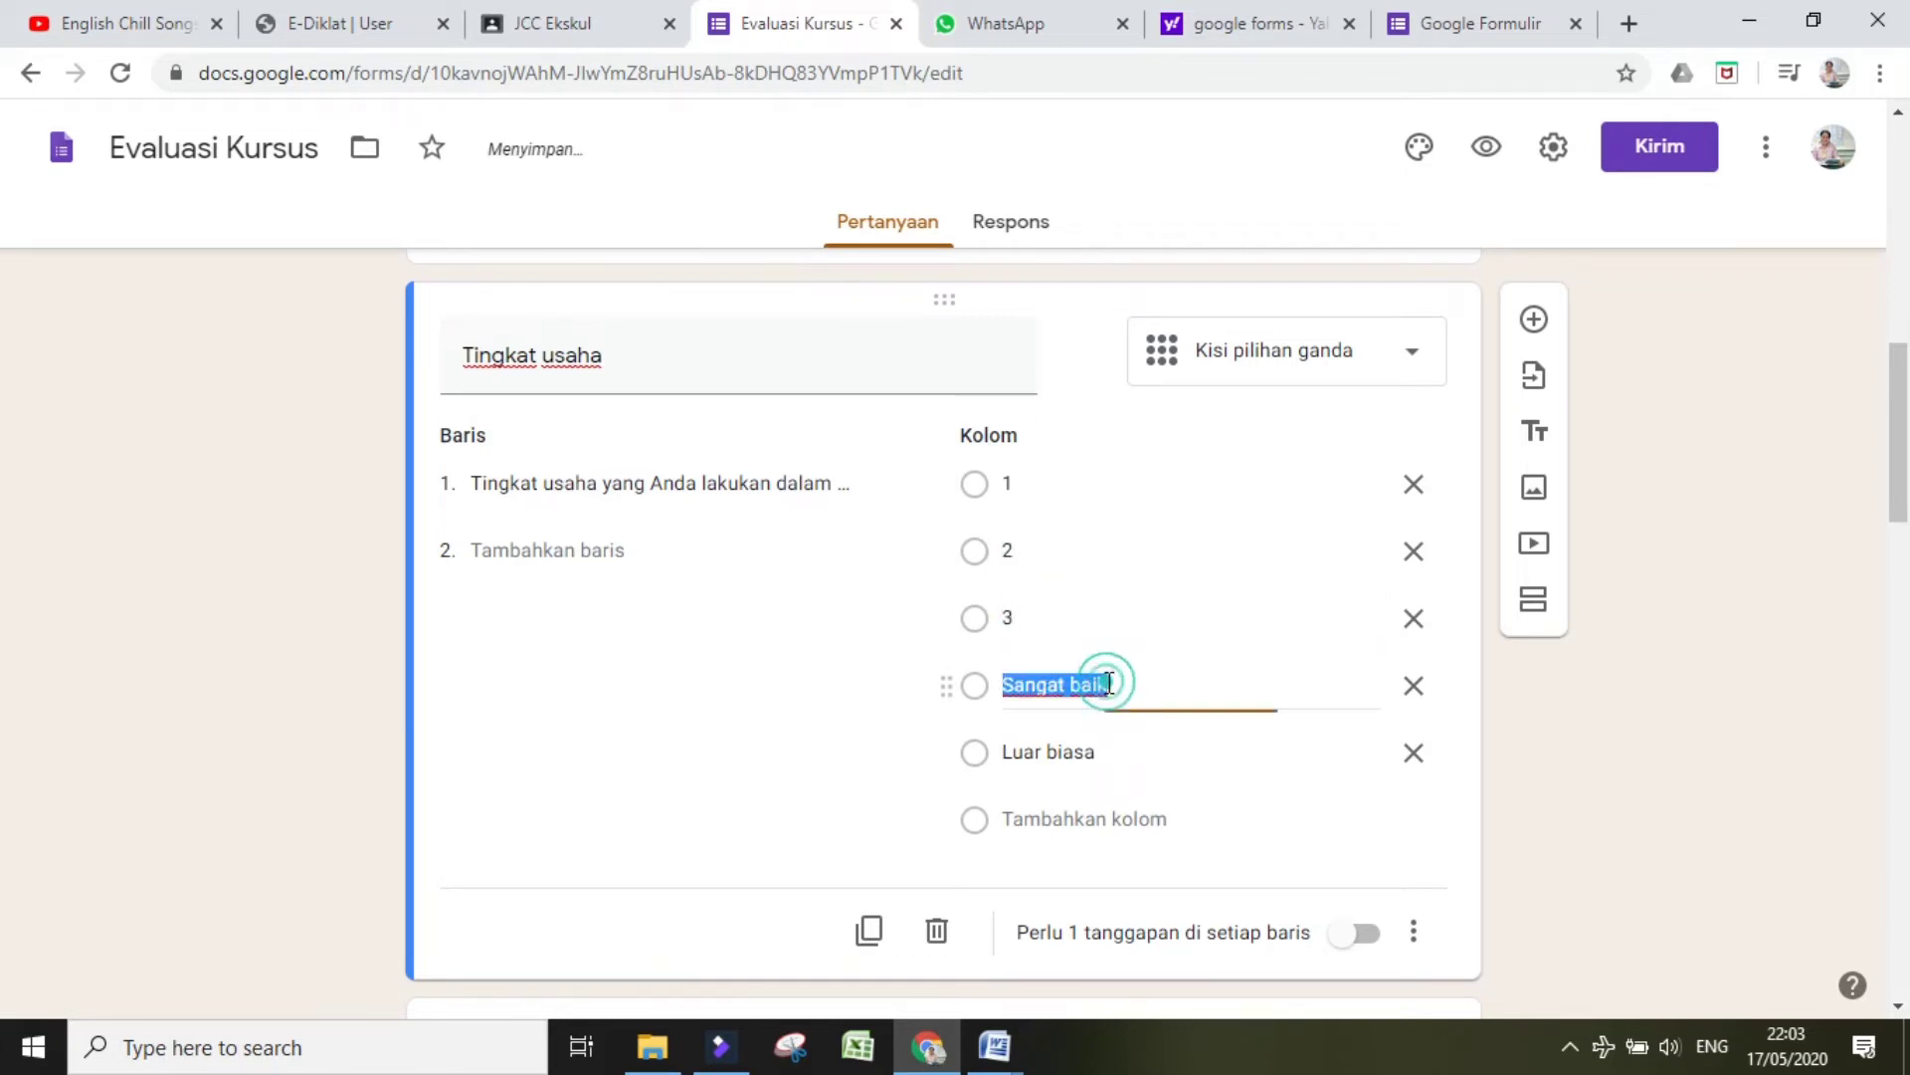
pyautogui.write('4')
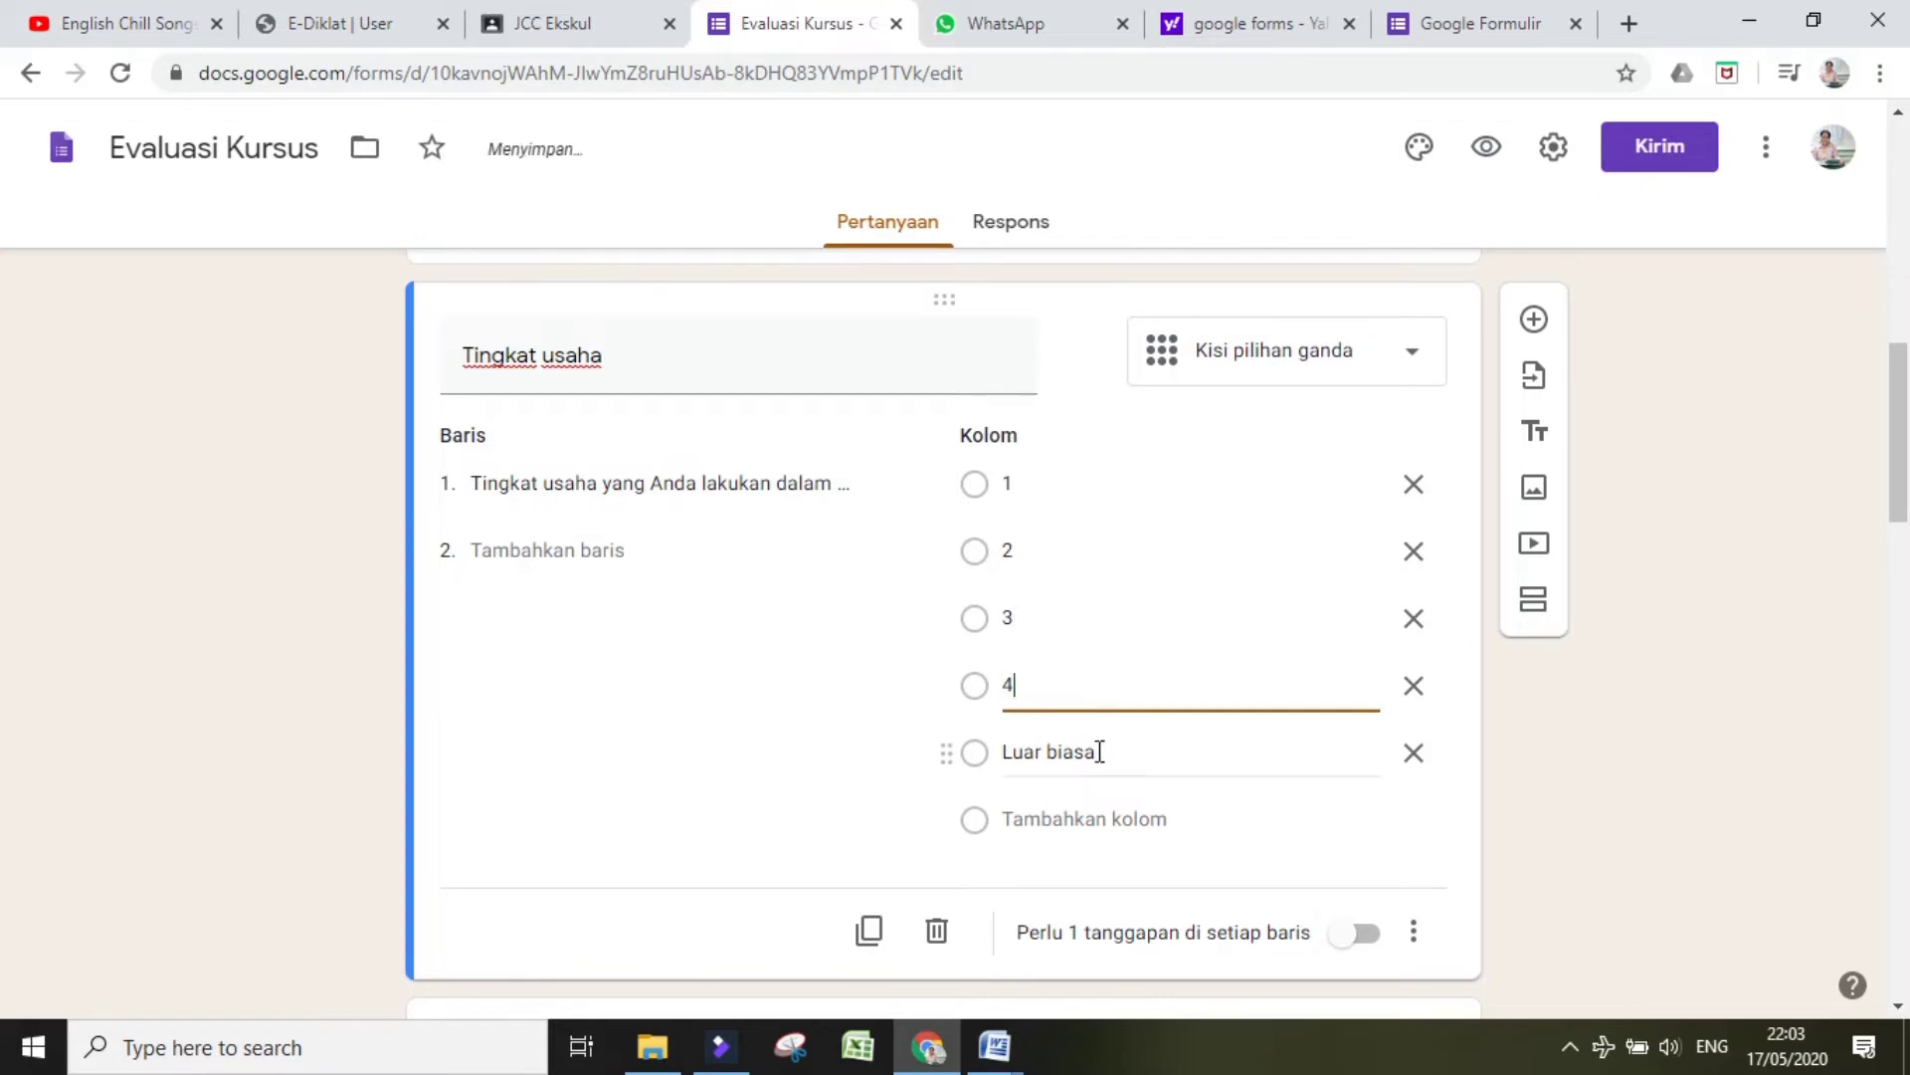
pyautogui.click(1099, 751)
pyautogui.write('5')
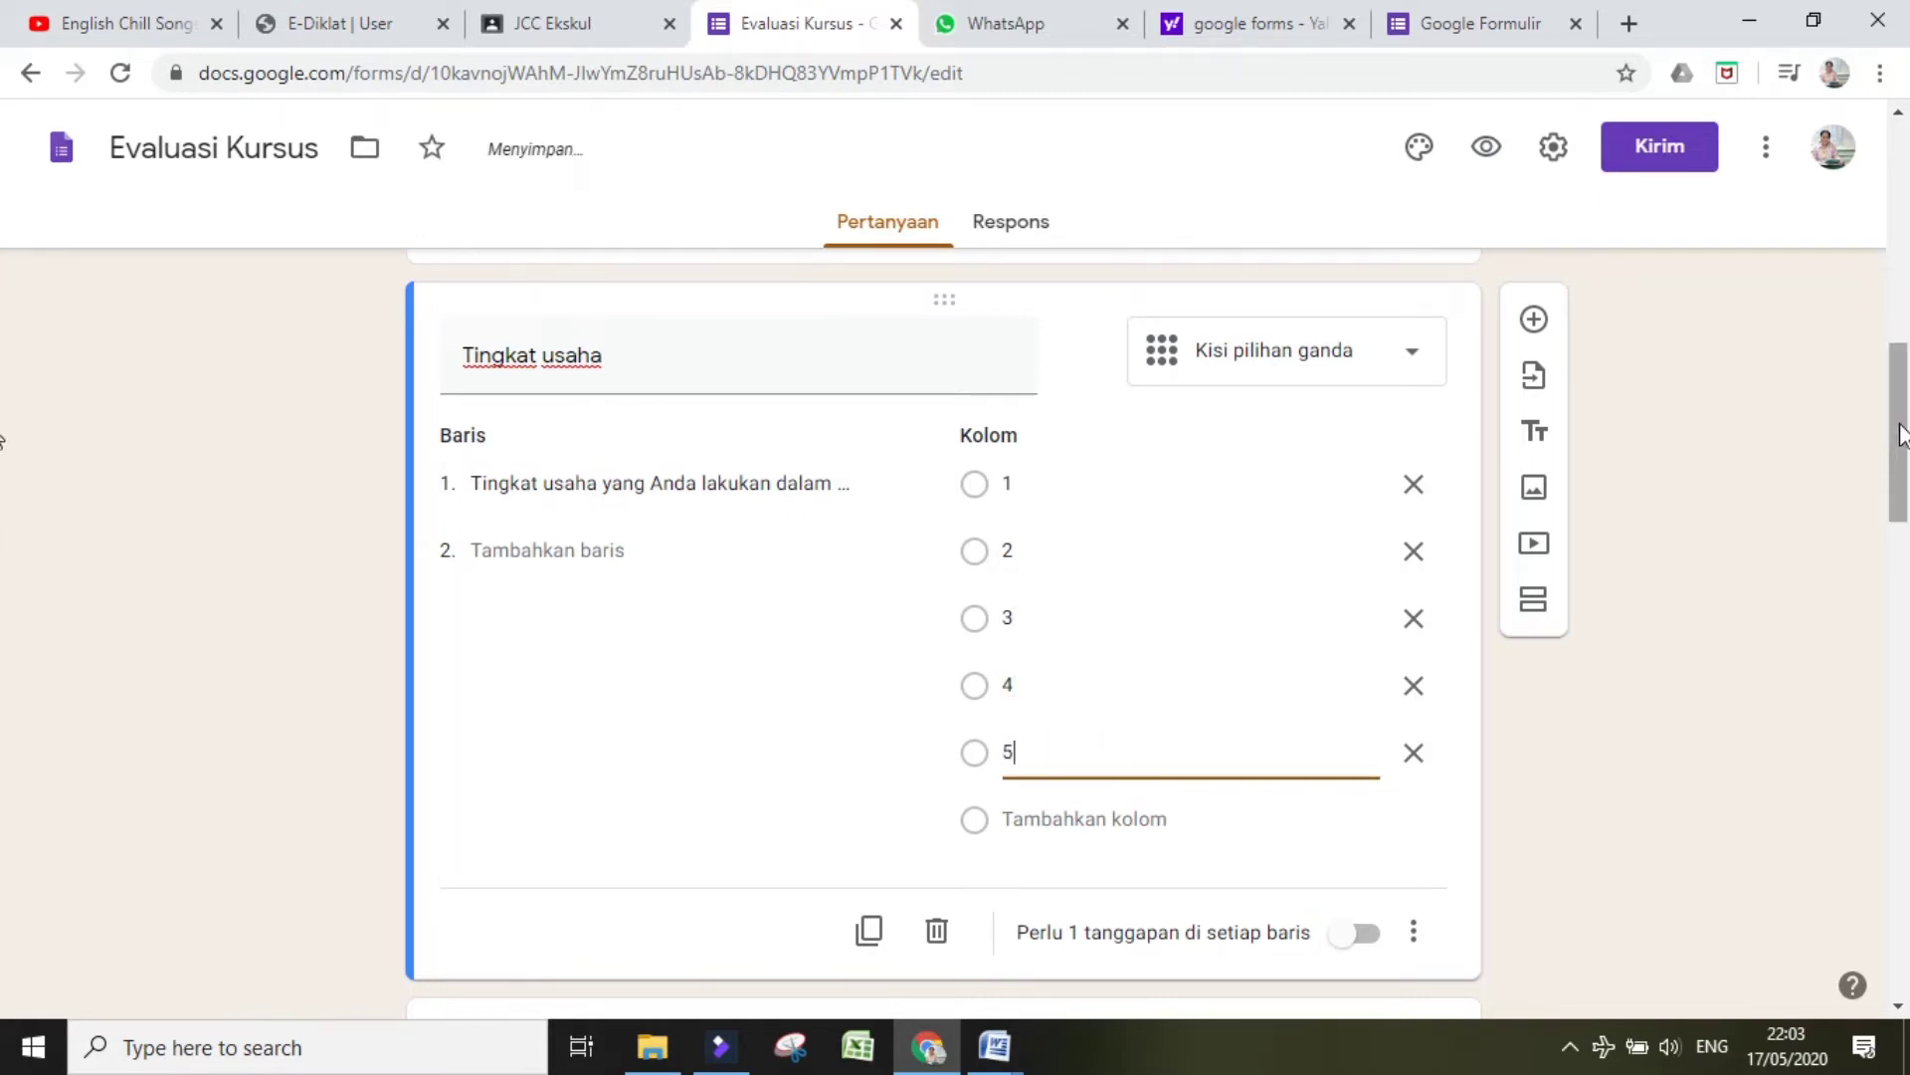
pyautogui.scroll(-1, 1900, 433)
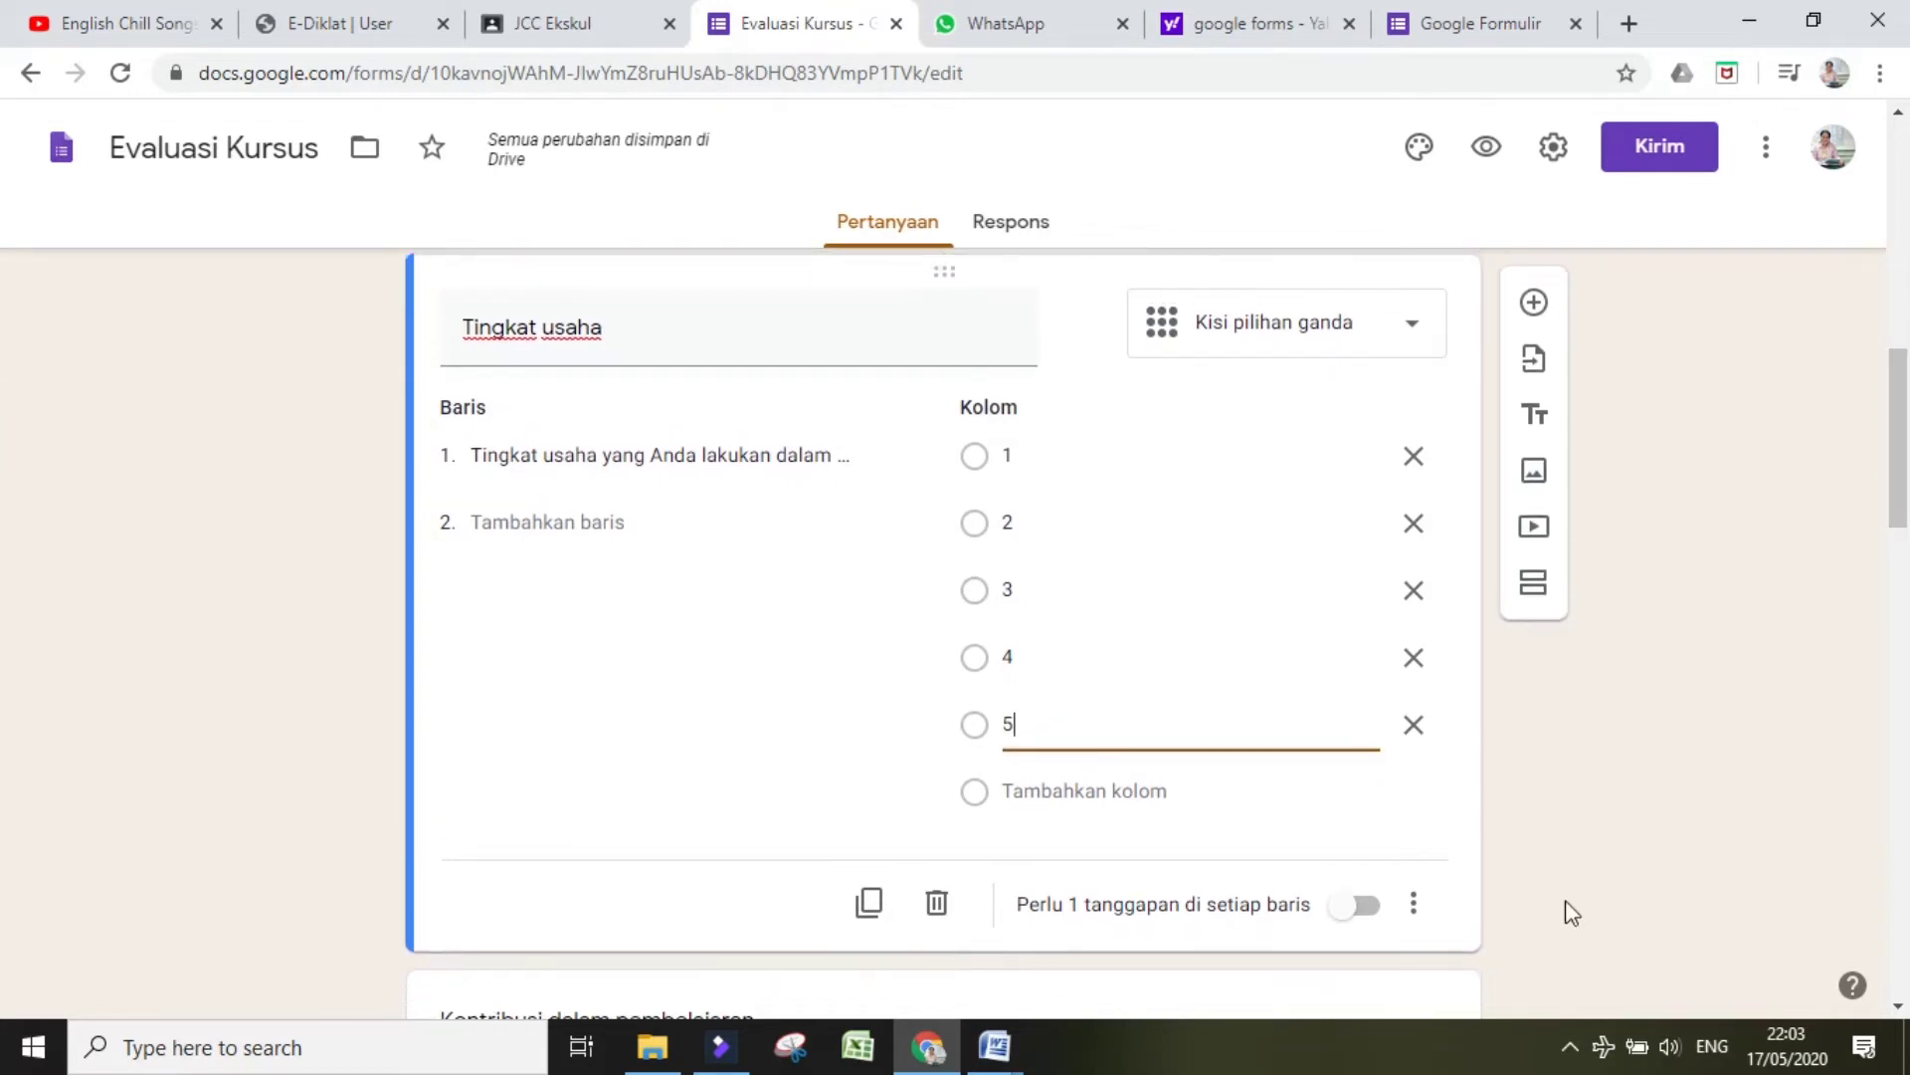
pyautogui.click(1358, 906)
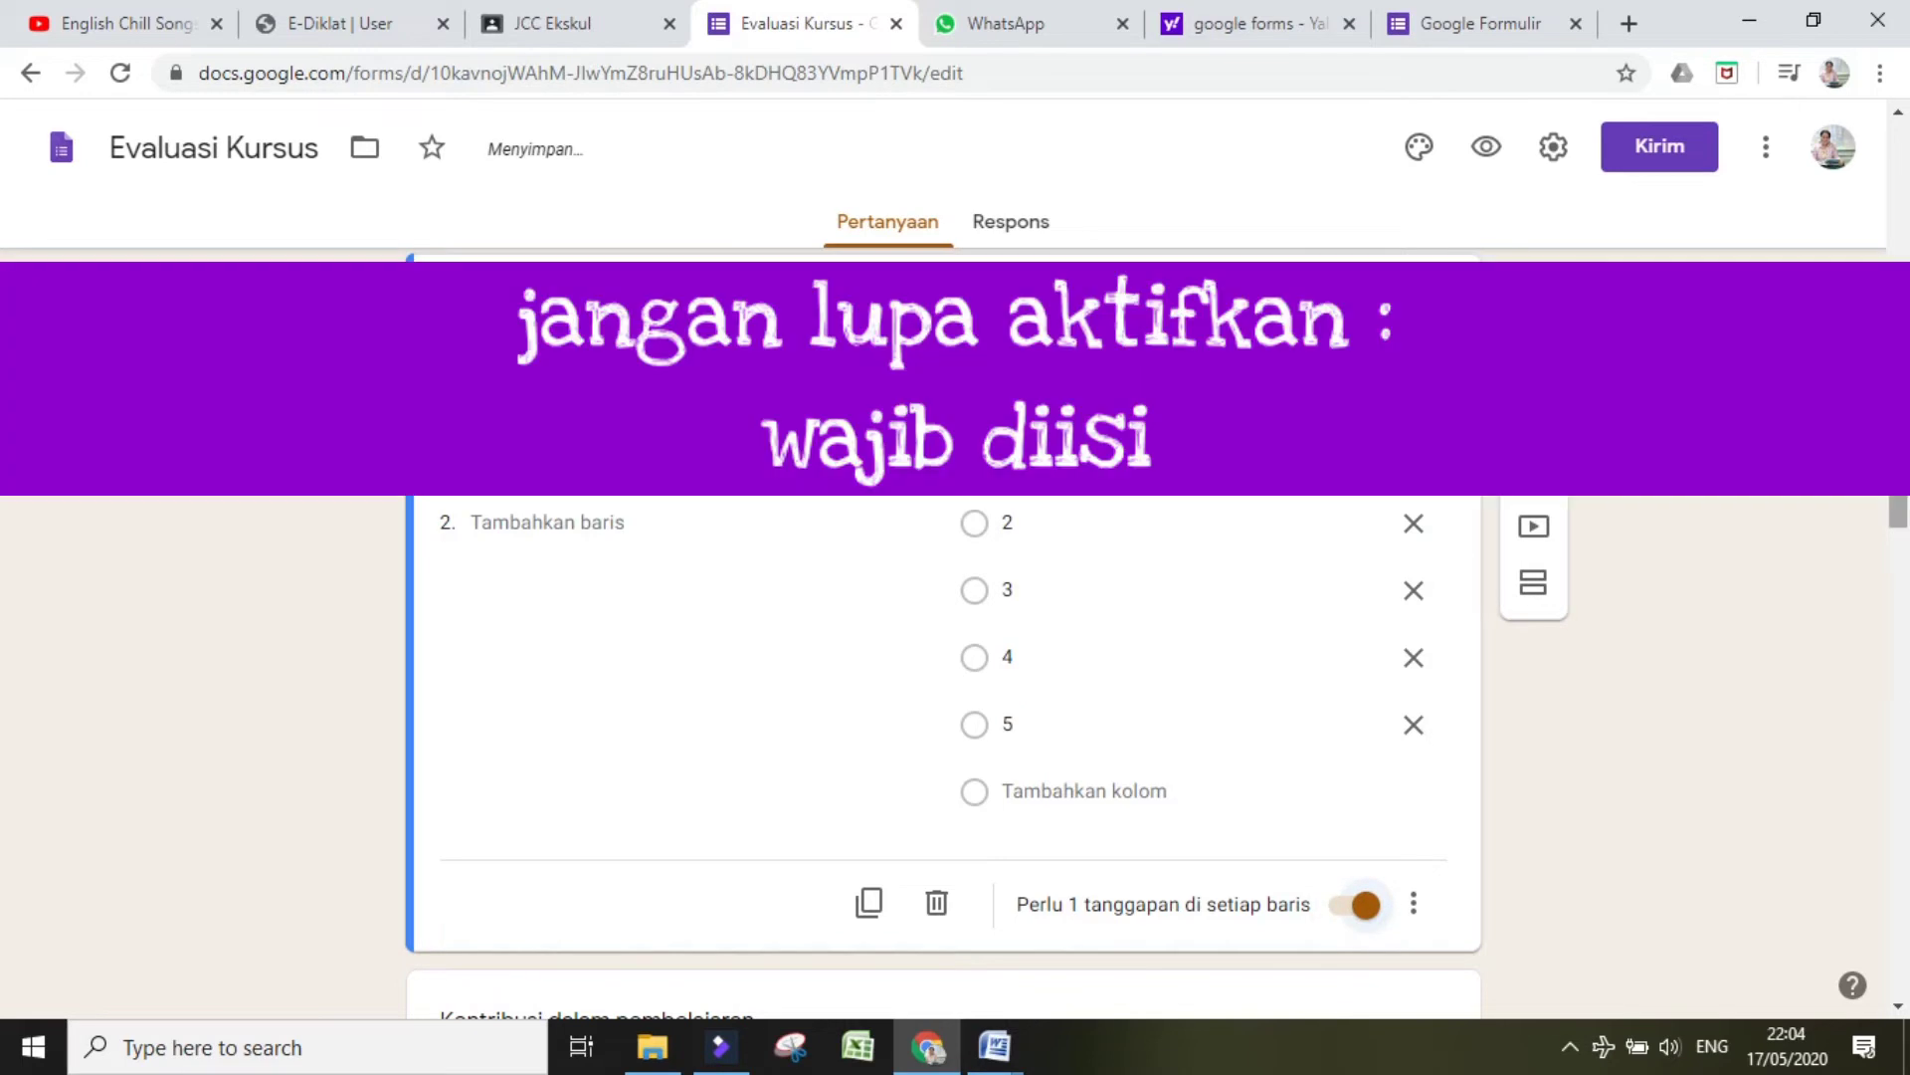
# Step: Add a second row reading "Tingkat usaha dalam mengerjakan Tugas" to the "Tingkat usaha" question
pyautogui.scroll(-5, 5, 519)
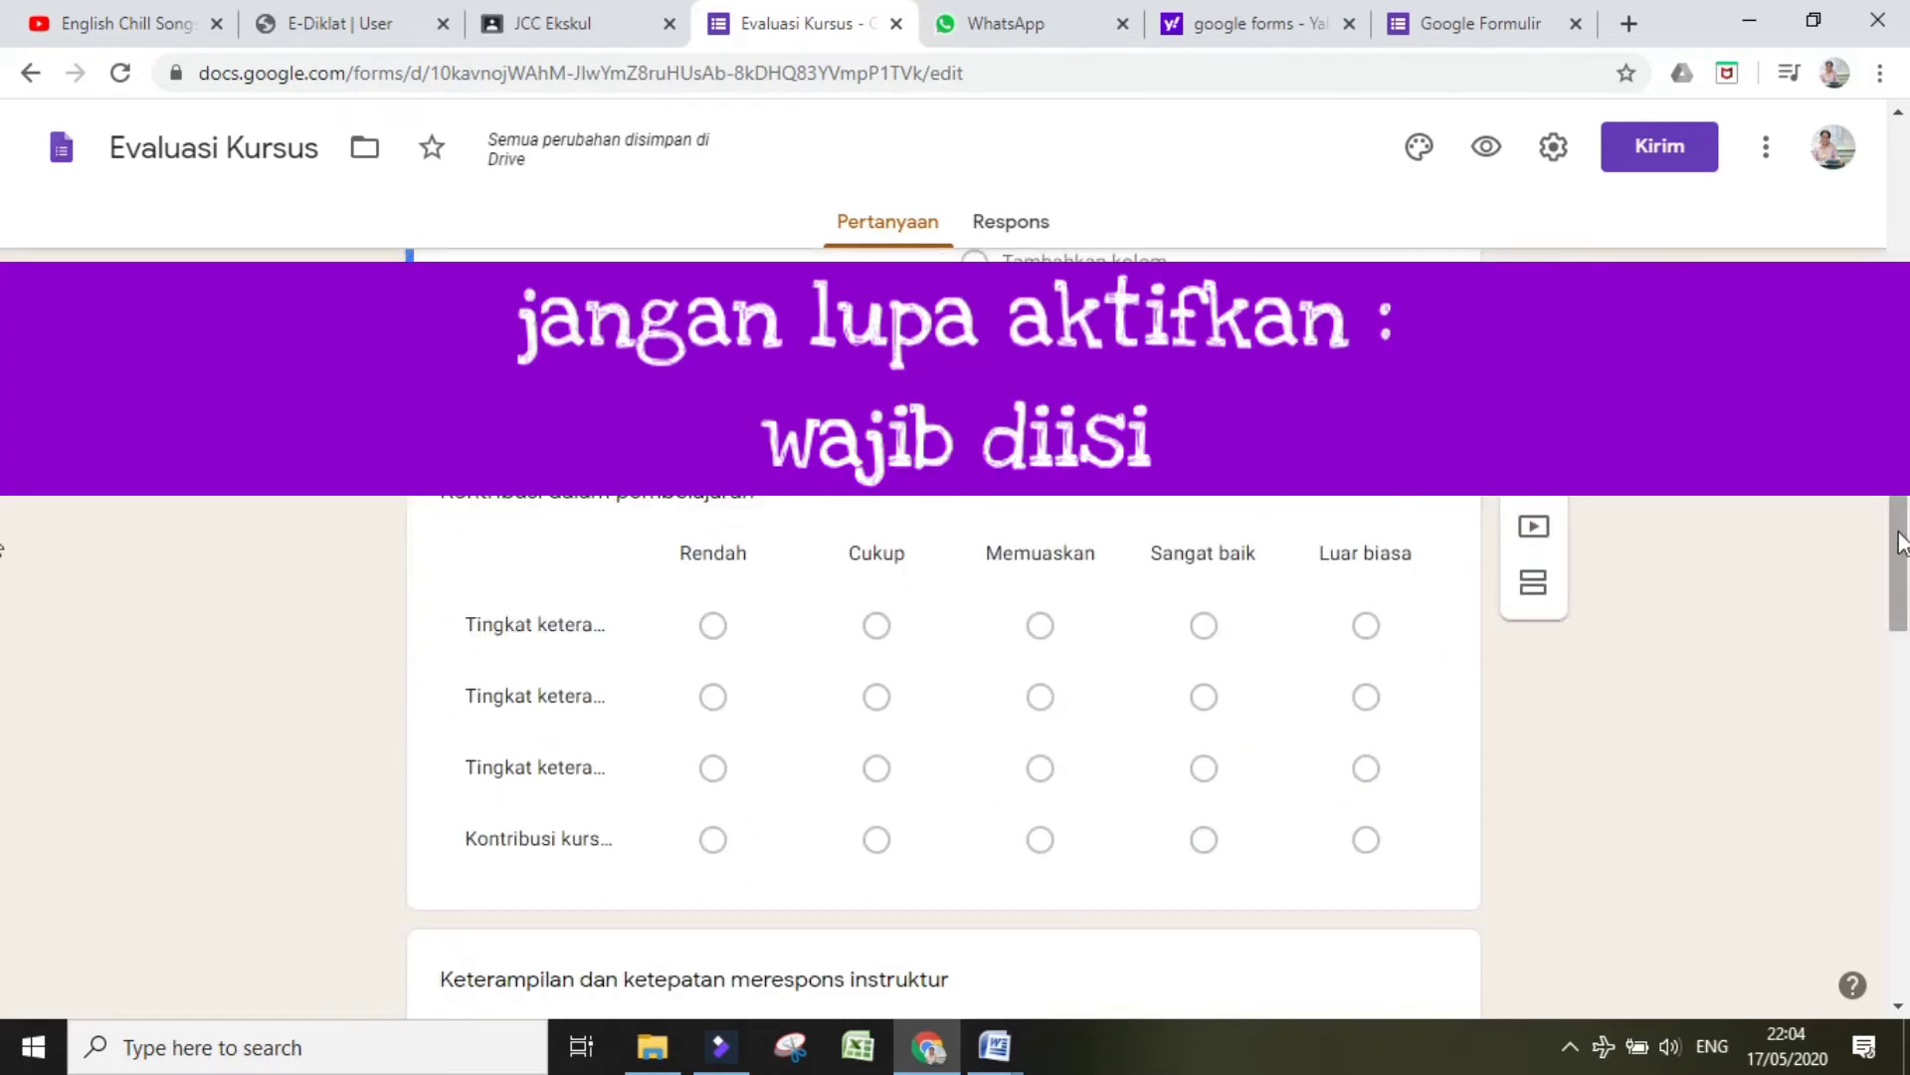
pyautogui.scroll(8, 3, 398)
pyautogui.scroll(-1, 5, 418)
pyautogui.moveTo(1907, 408); pyautogui.dragTo(1907, 422)
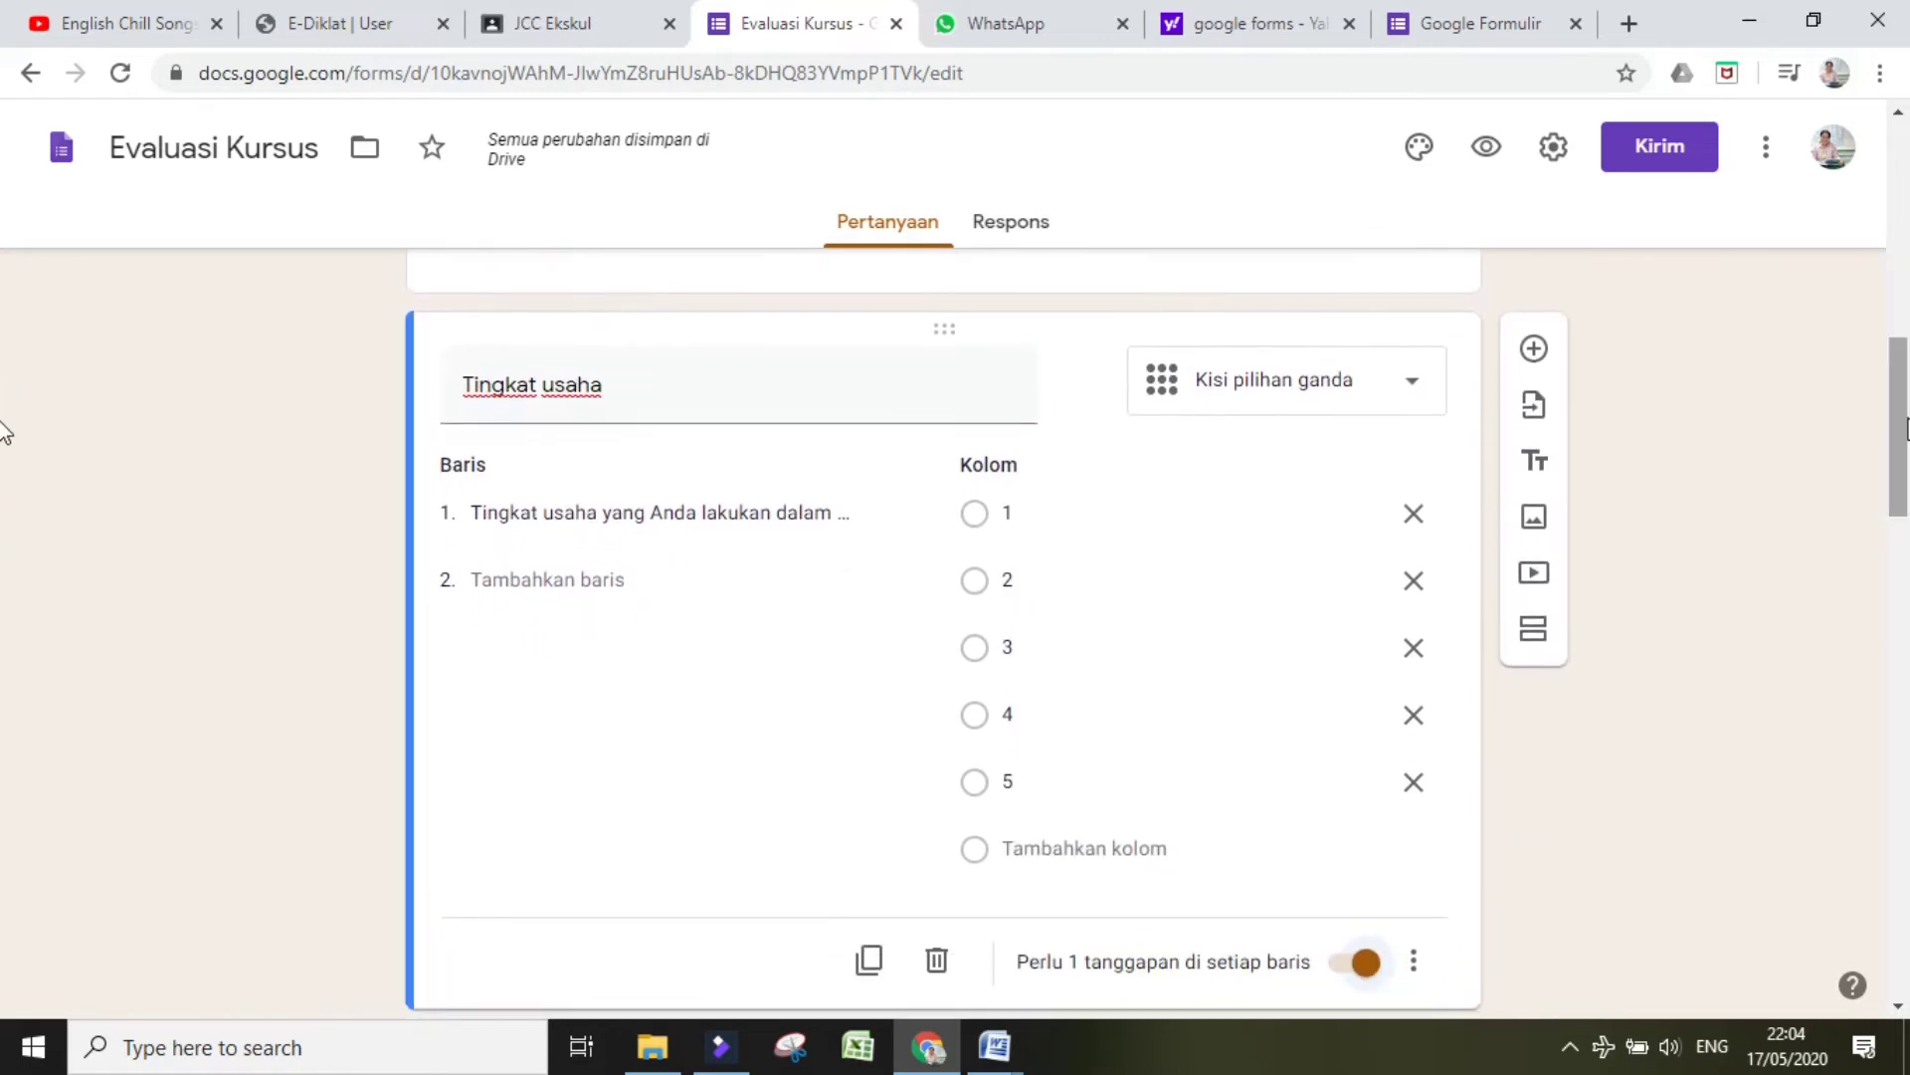
pyautogui.click(547, 585)
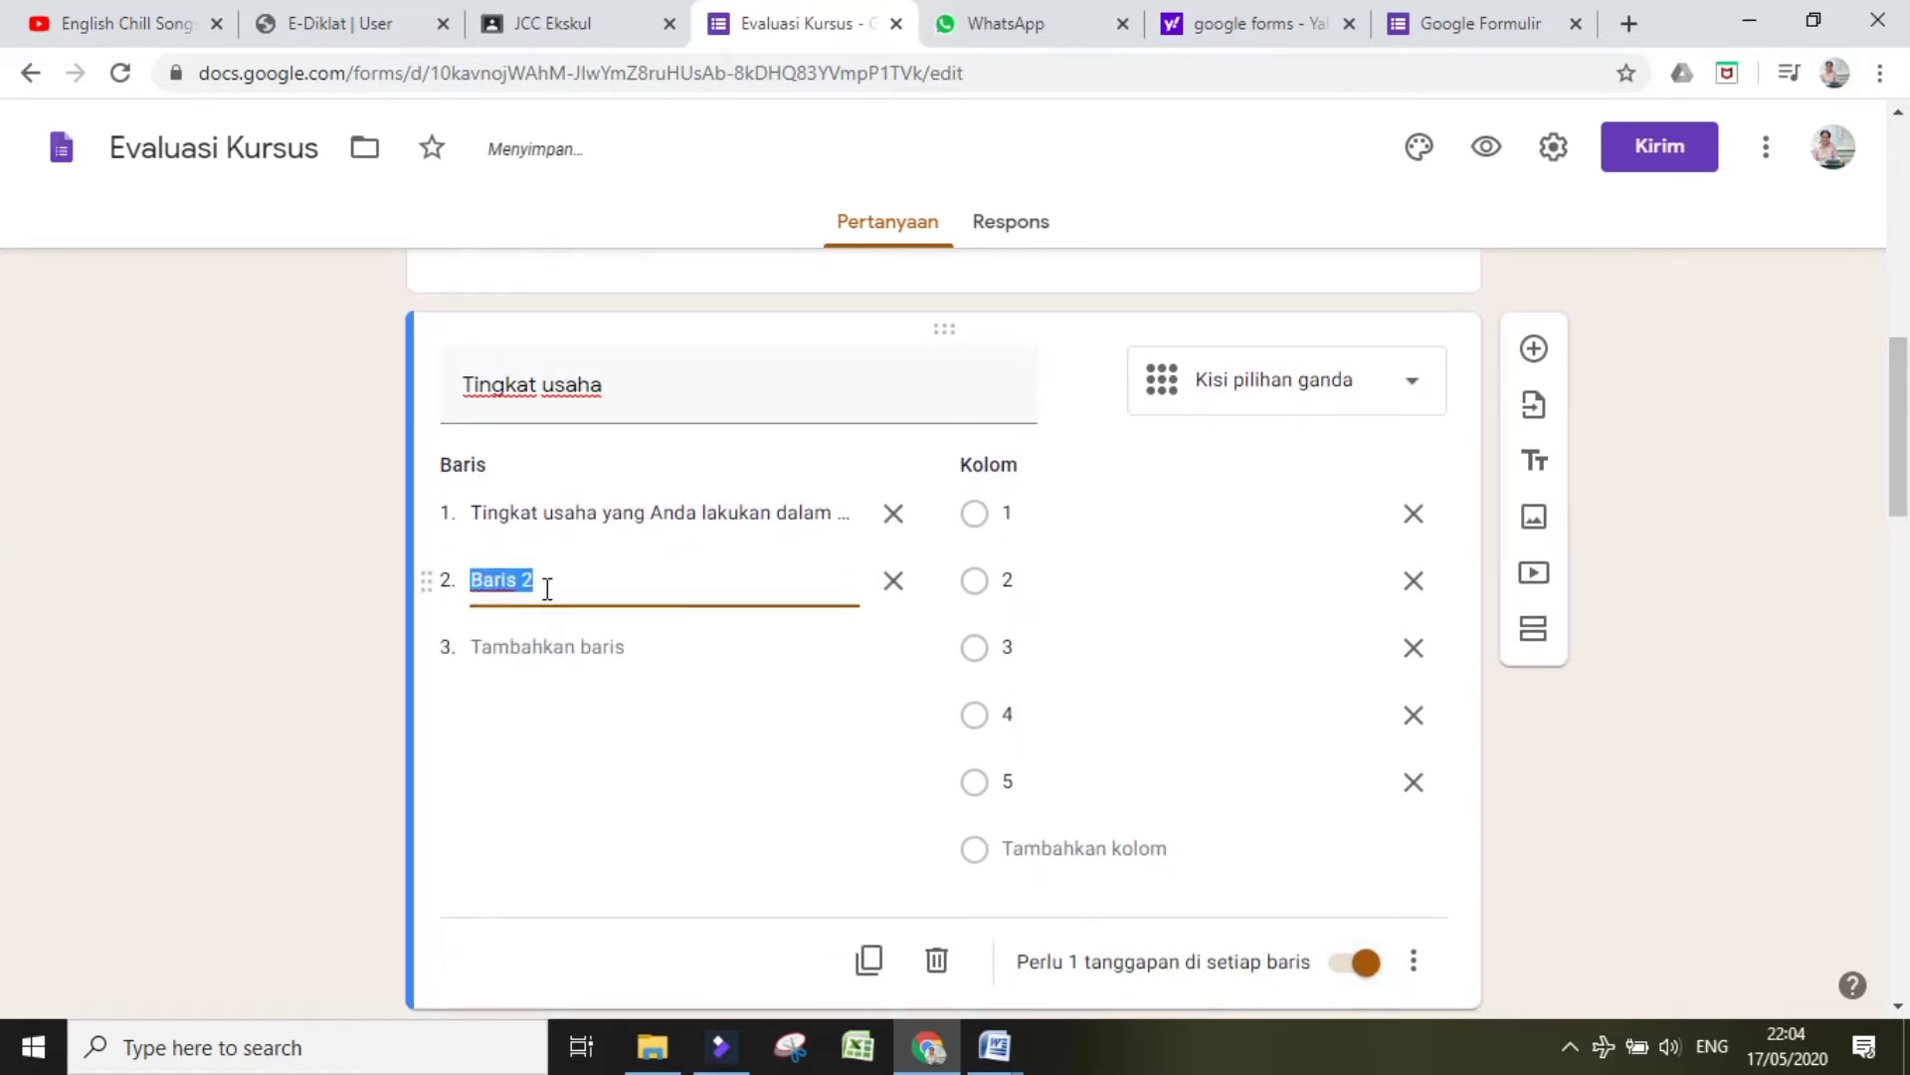
pyautogui.click(683, 514)
pyautogui.click(593, 577)
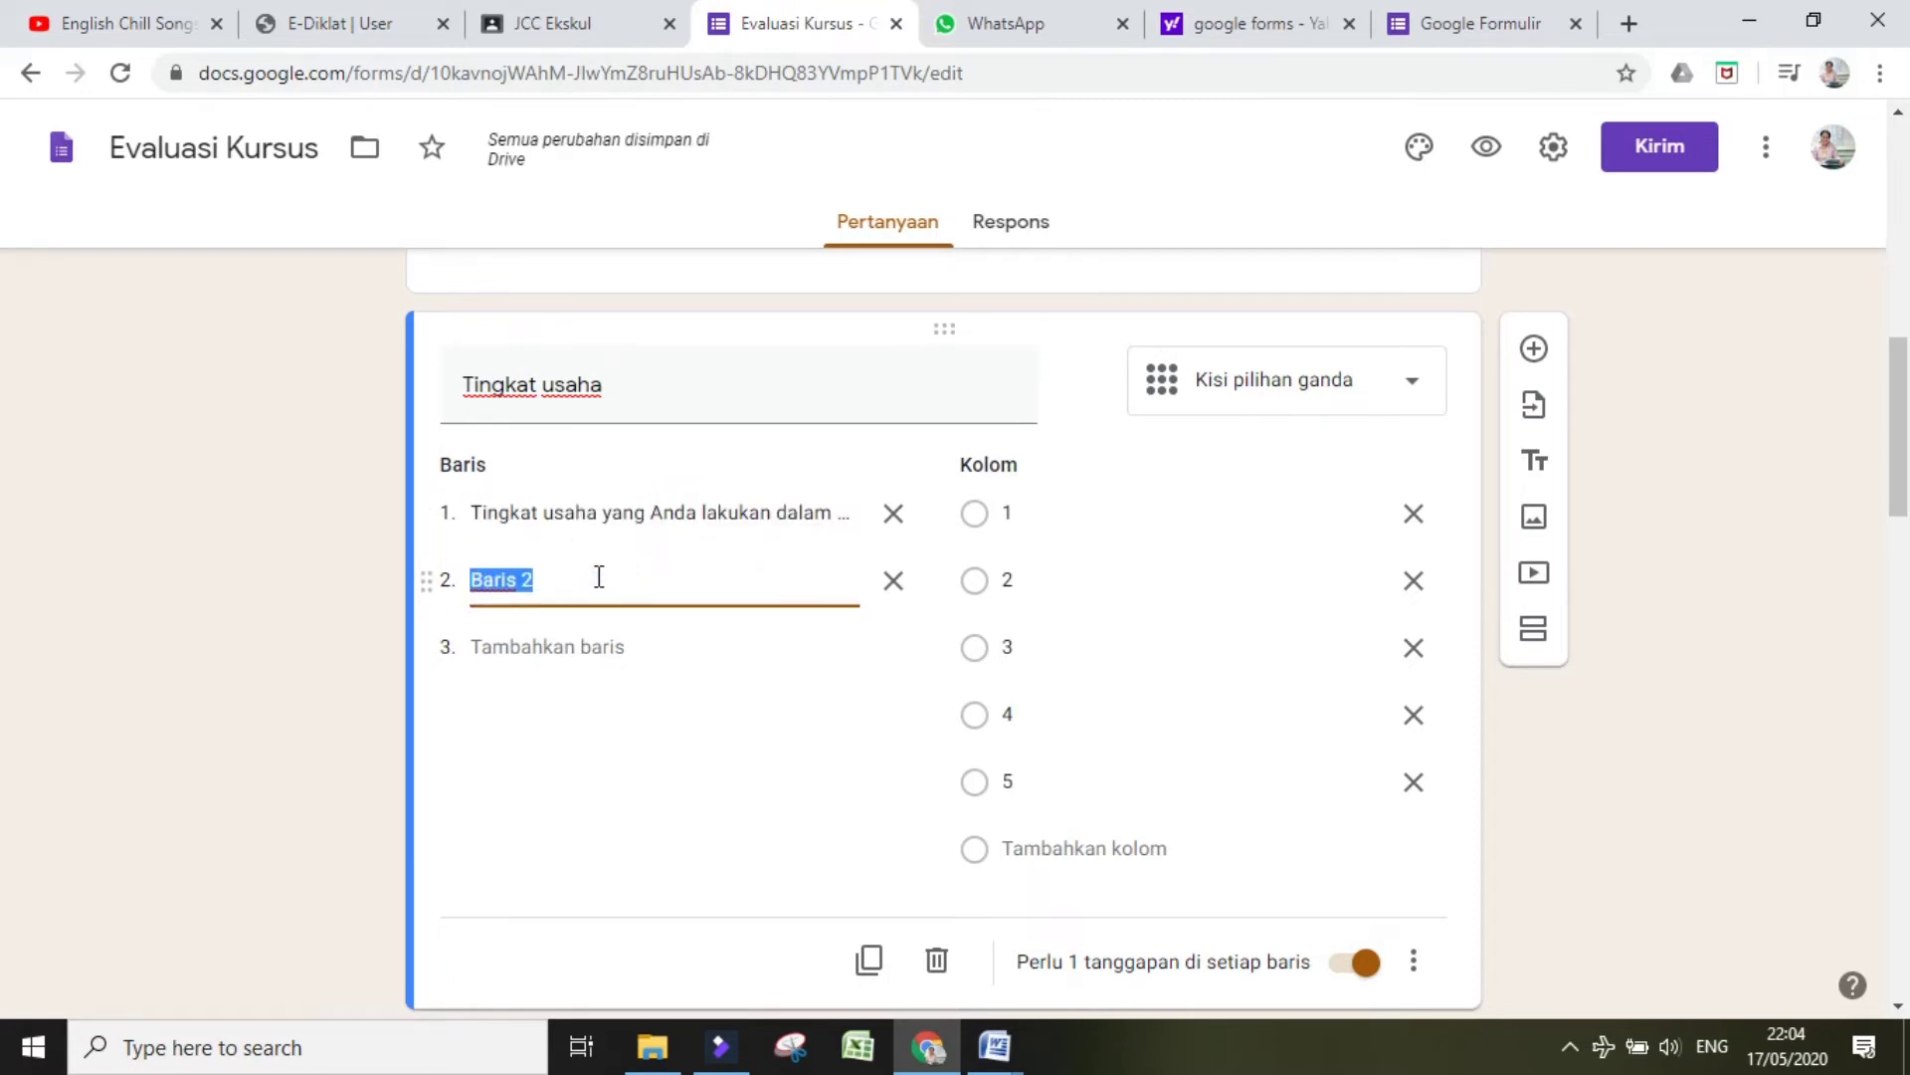
pyautogui.write('Tingkat usaha yan')
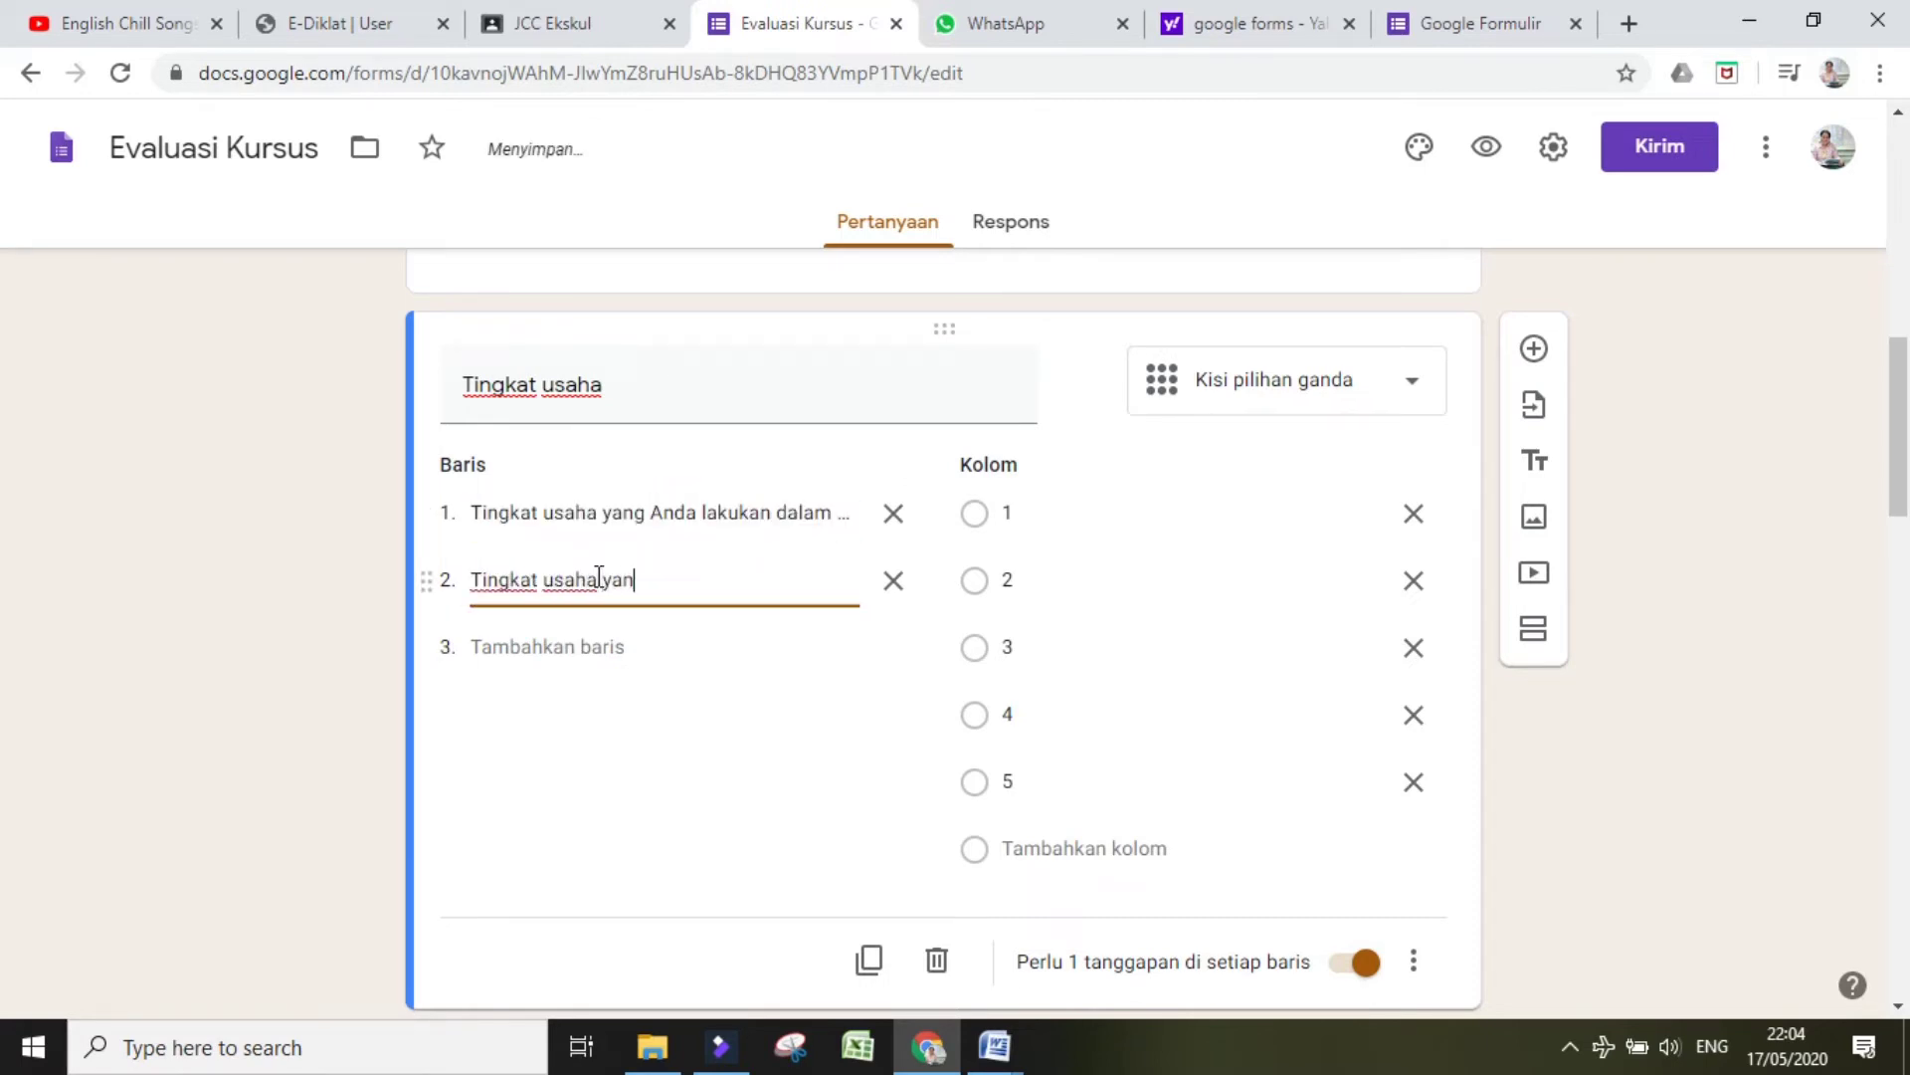
pyautogui.write(' dalam mengerjakan Tugas')
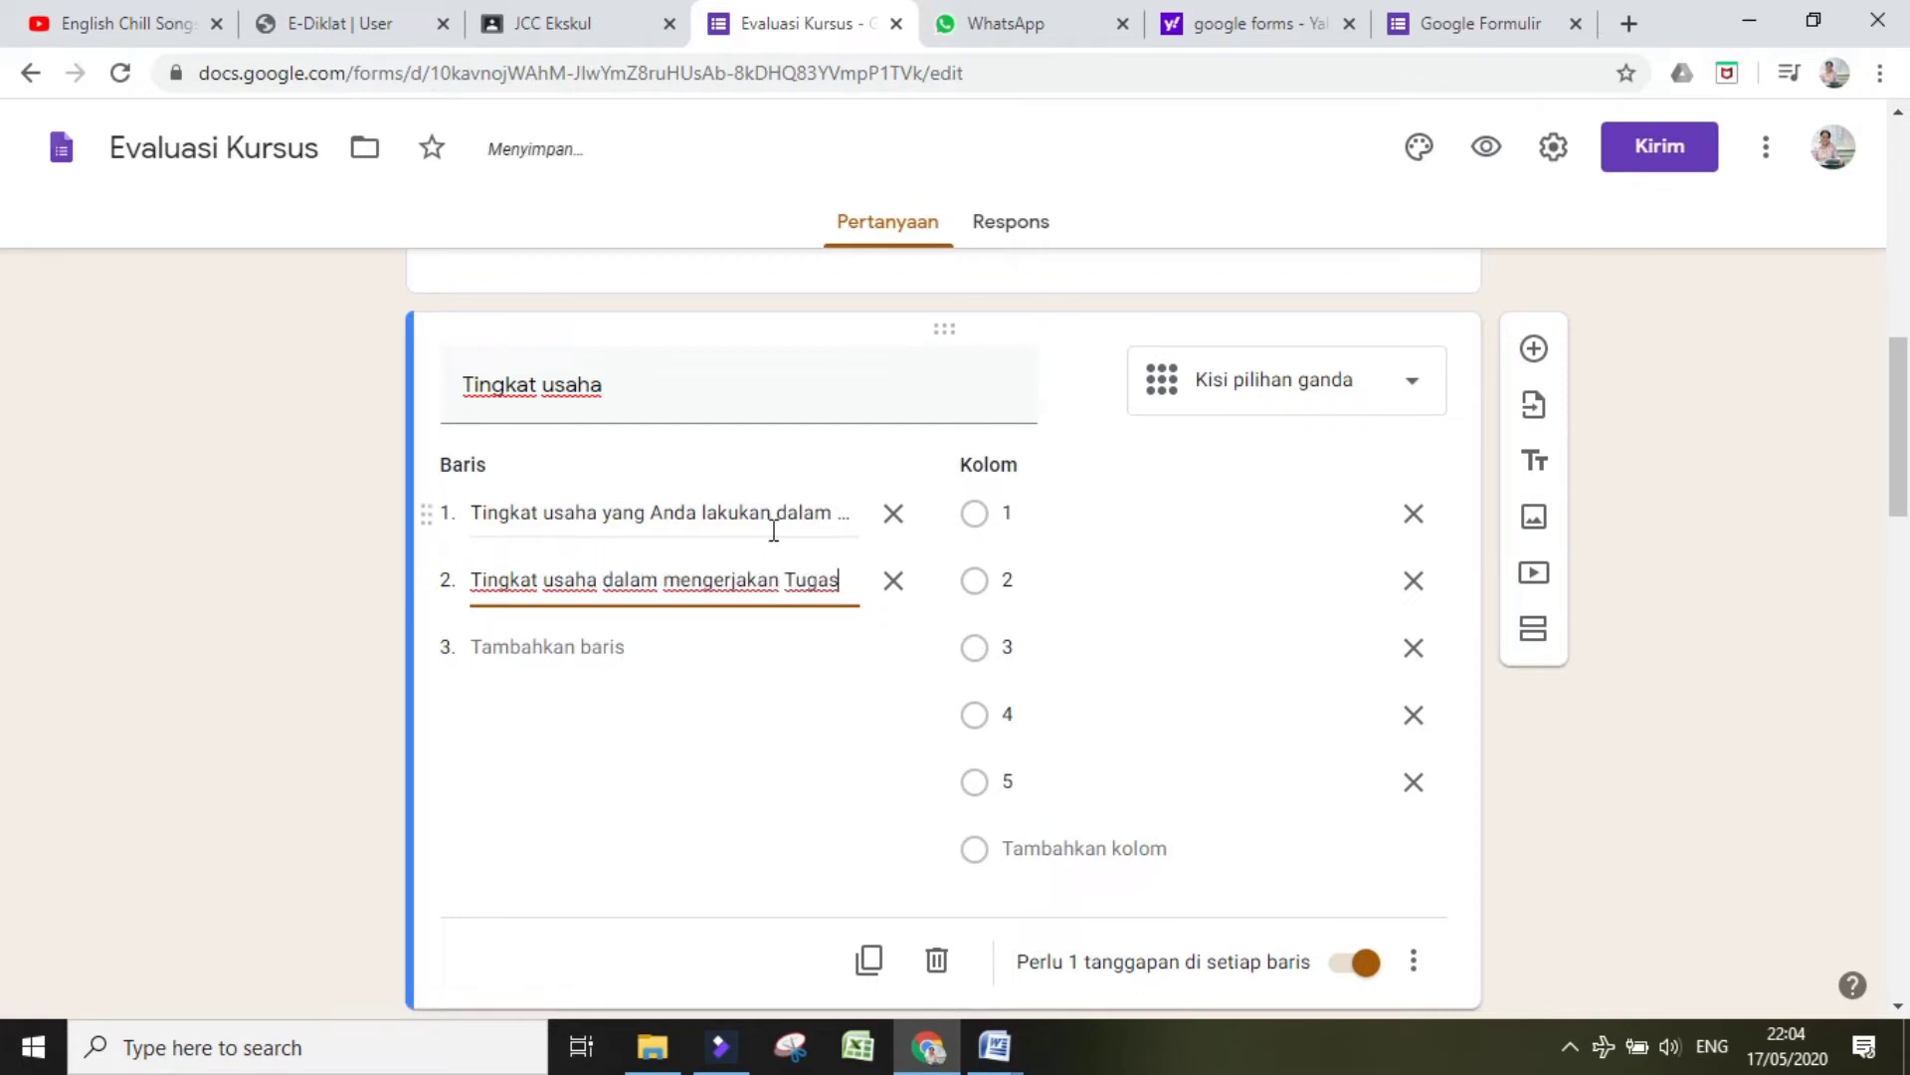
# Step: Remove "yang Anda lakukan" from the first row so it reads "Tingkat usaha dalam pembelajaran"
pyautogui.click(605, 514)
pyautogui.moveTo(605, 514); pyautogui.dragTo(780, 517)
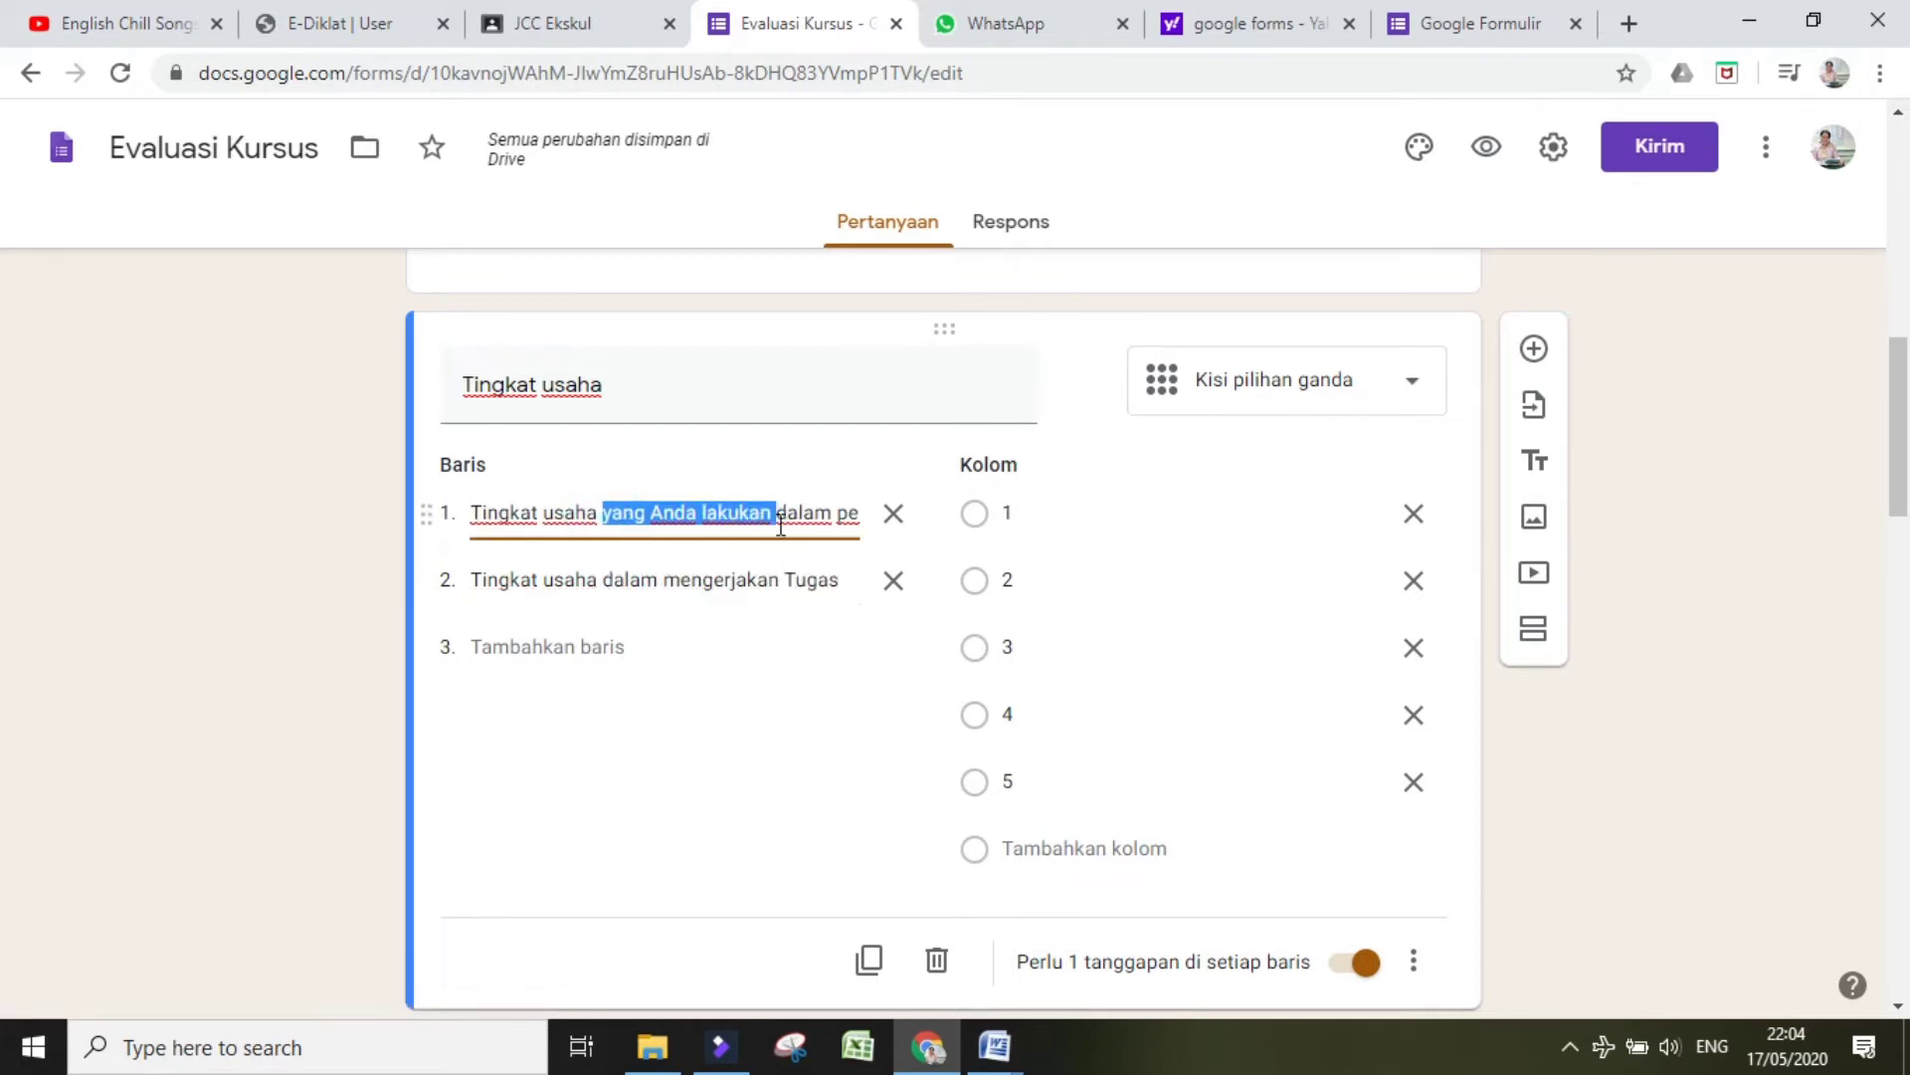
pyautogui.press('BackSpace')
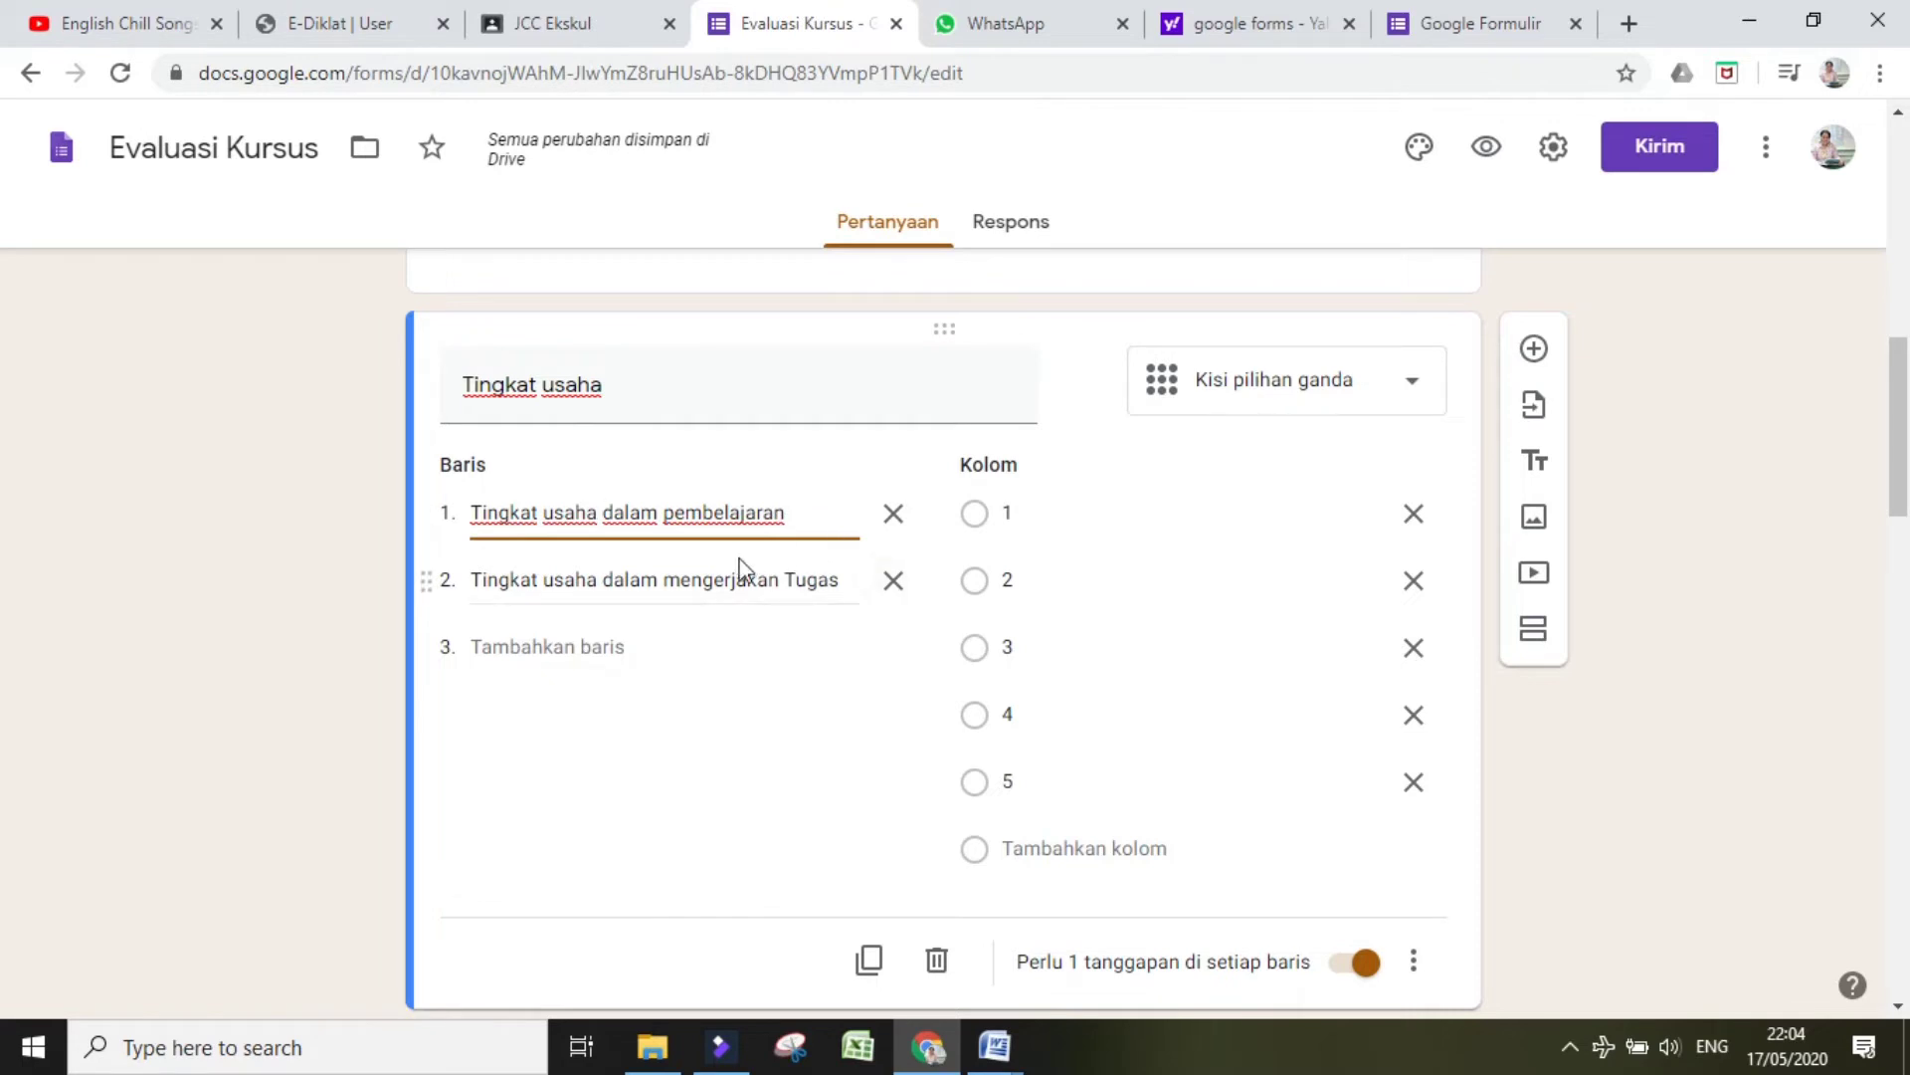
pyautogui.tripleClick(724, 611)
pyautogui.click(748, 647)
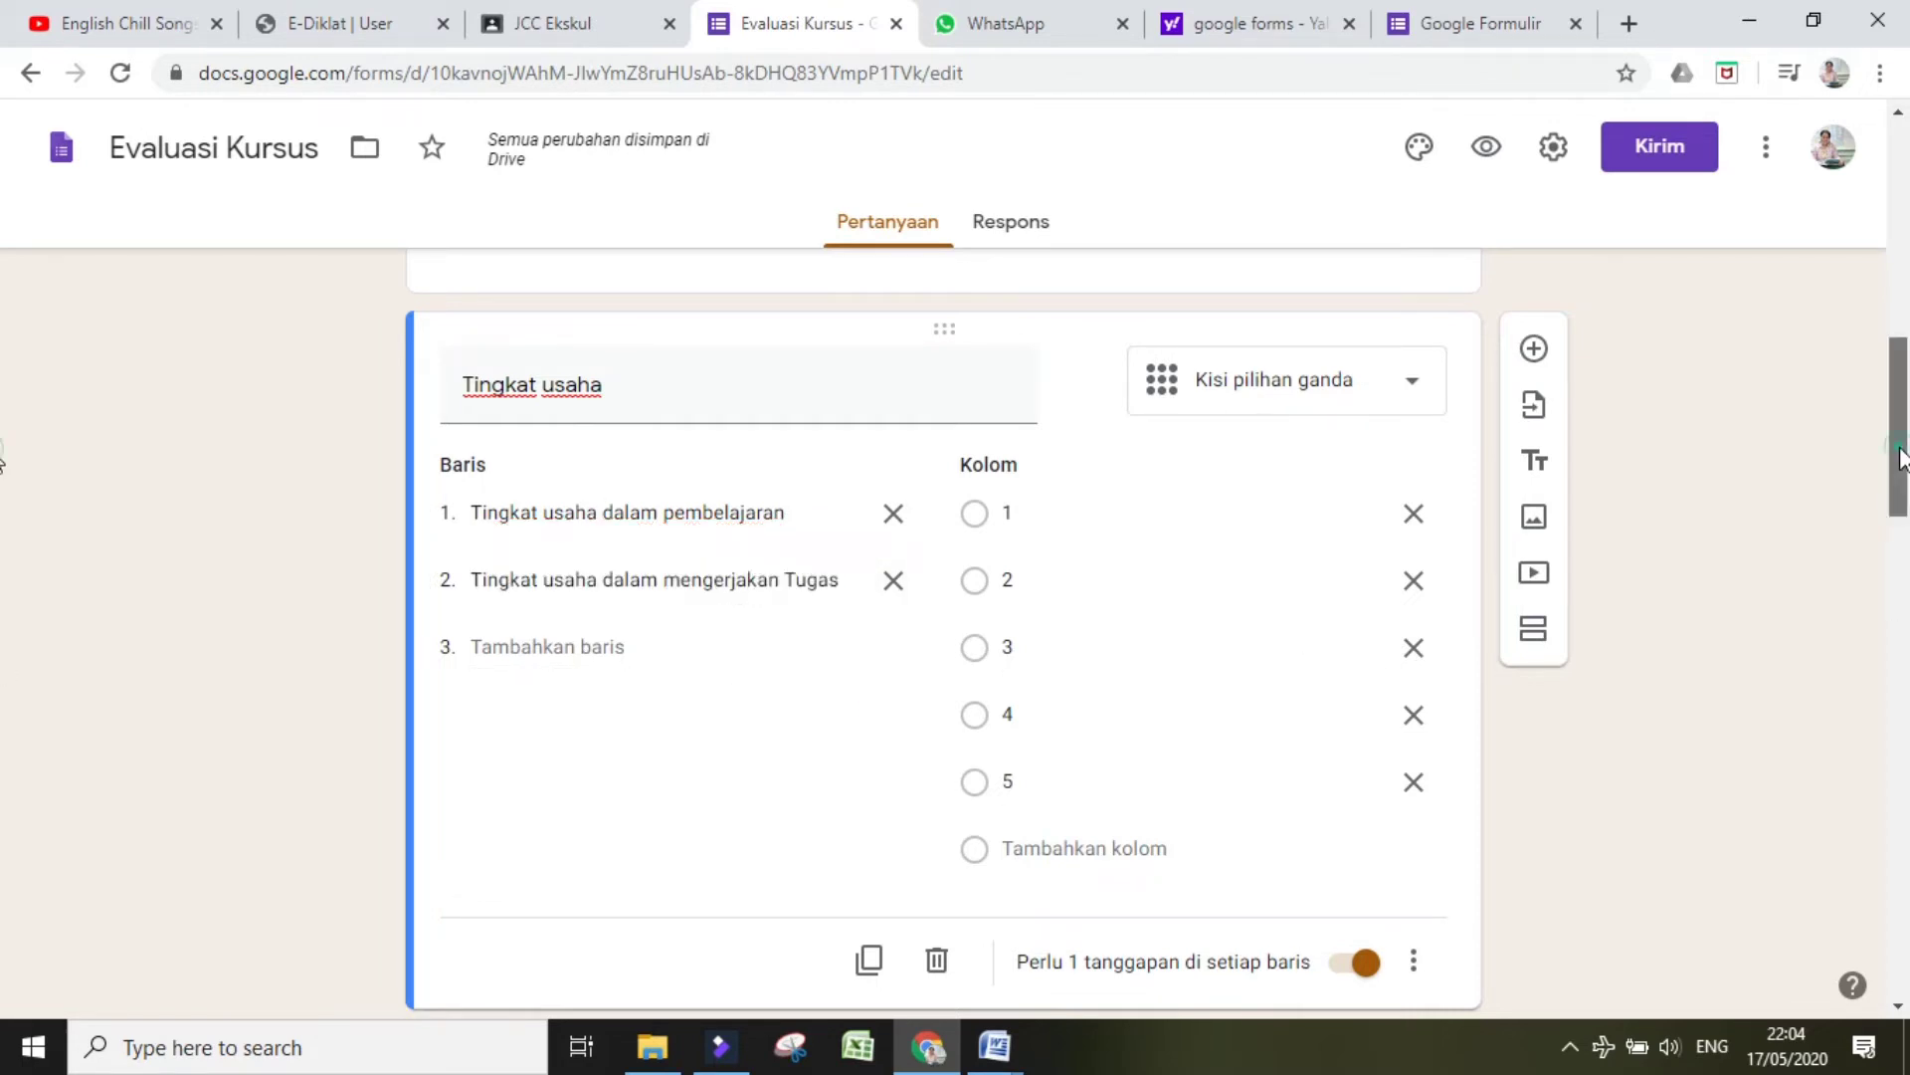
# Step: Delete the "Kontribusi dalam pembelajaran" grid question from the form
pyautogui.scroll(-4, 4, 597)
pyautogui.scroll(-2, 4, 563)
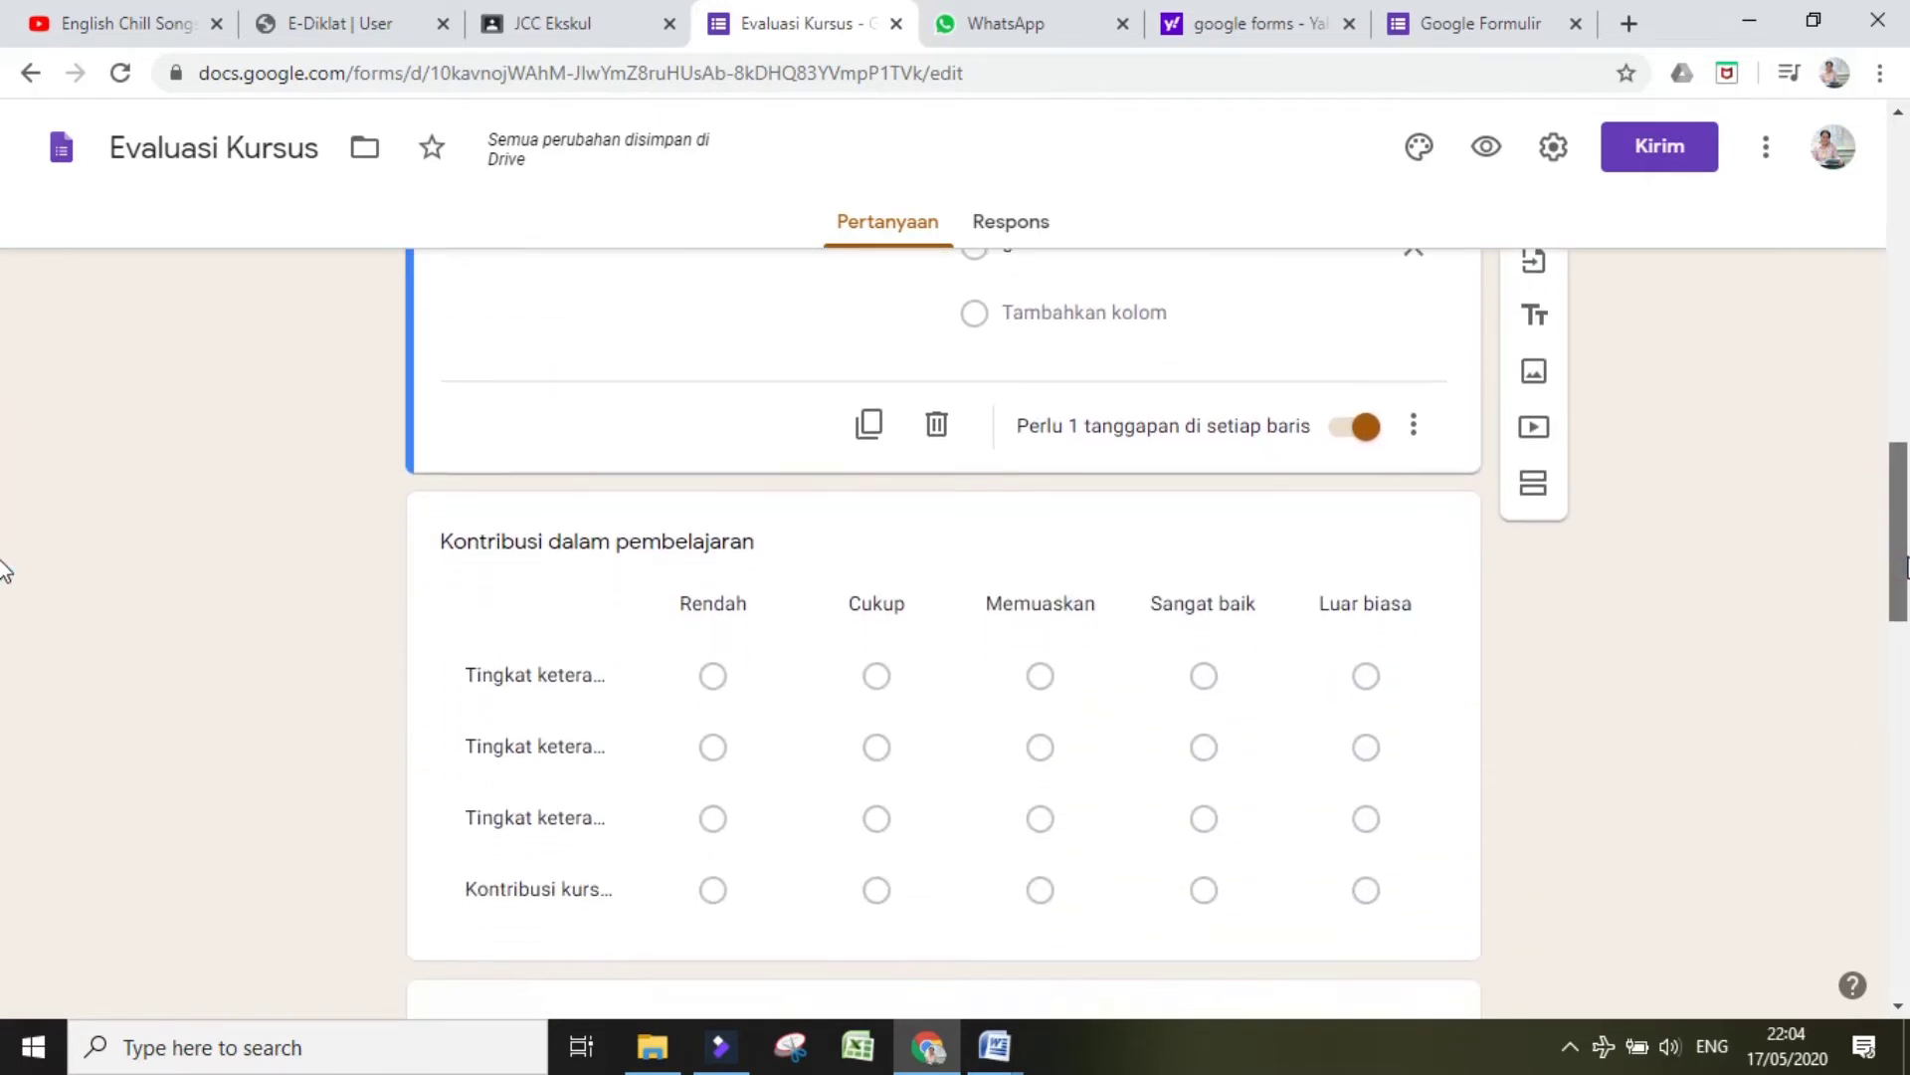
pyautogui.scroll(-1, 4, 587)
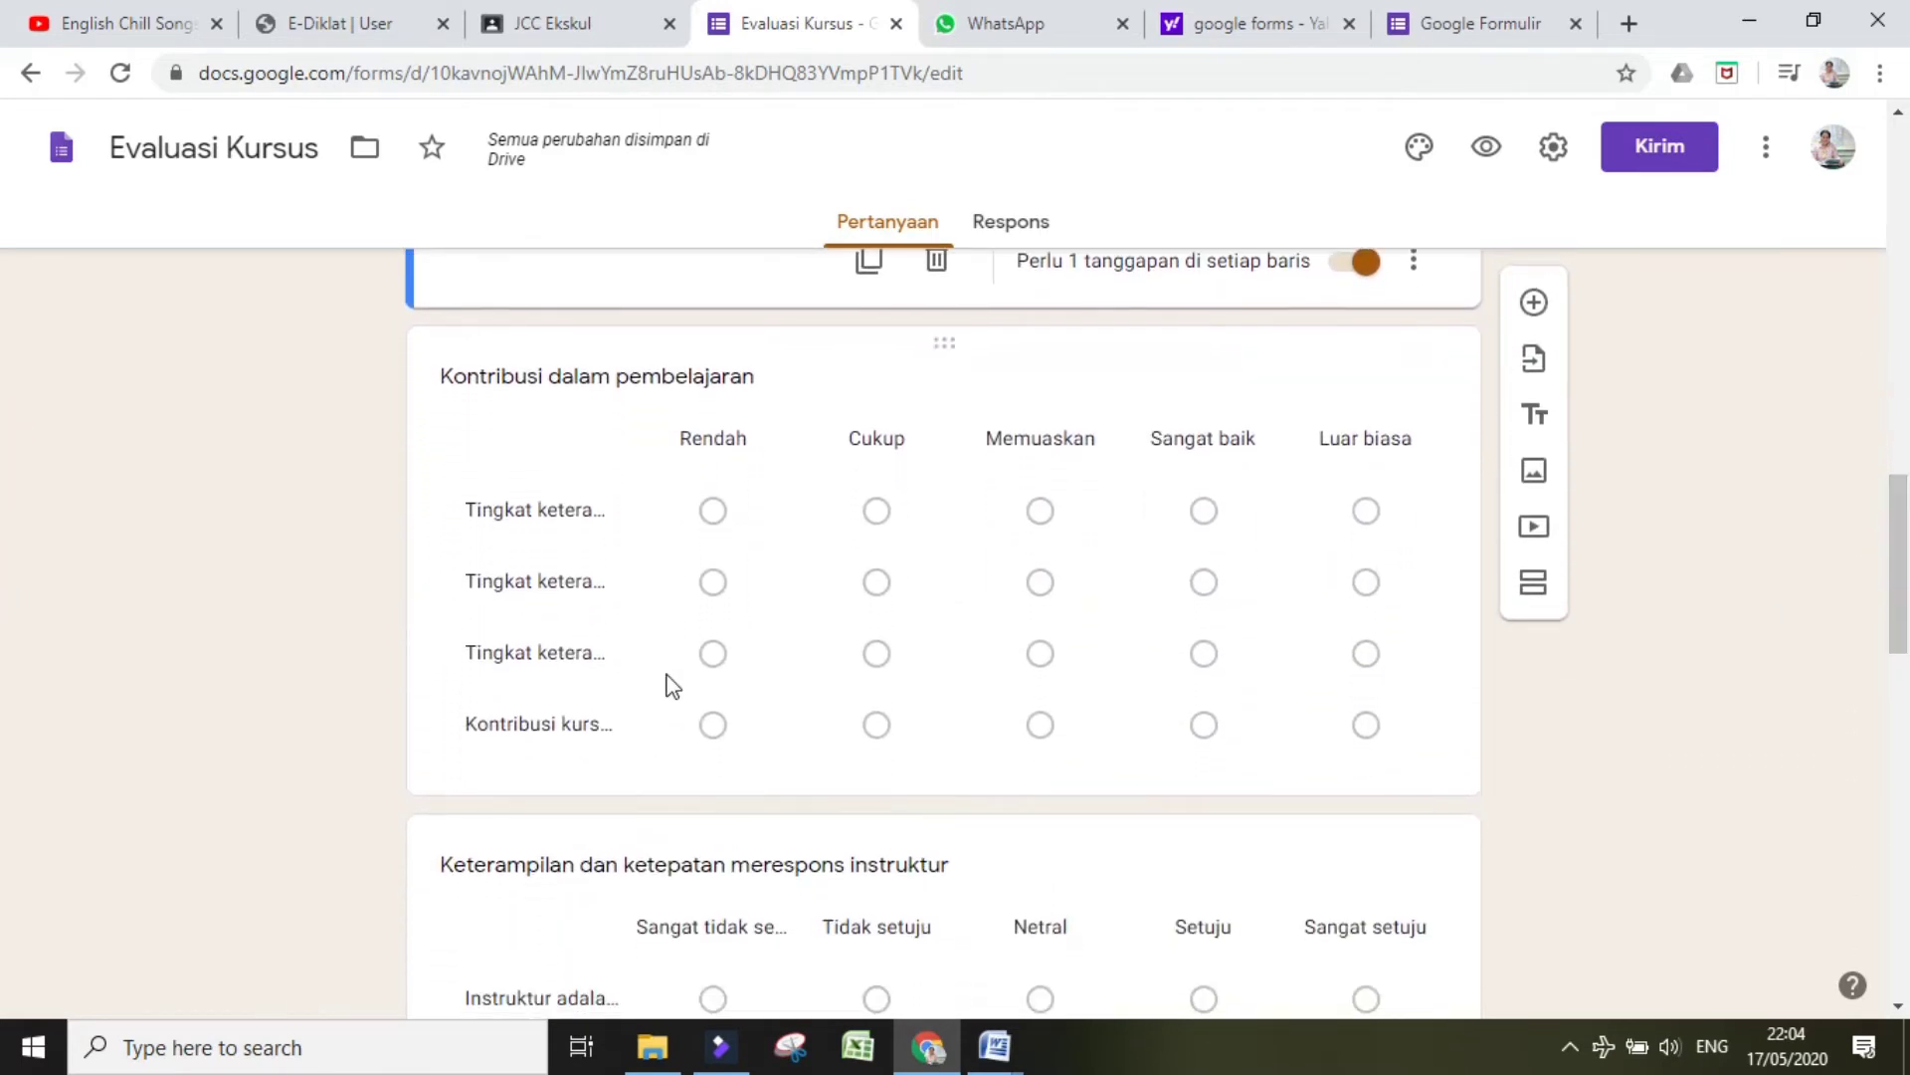
pyautogui.click(943, 341)
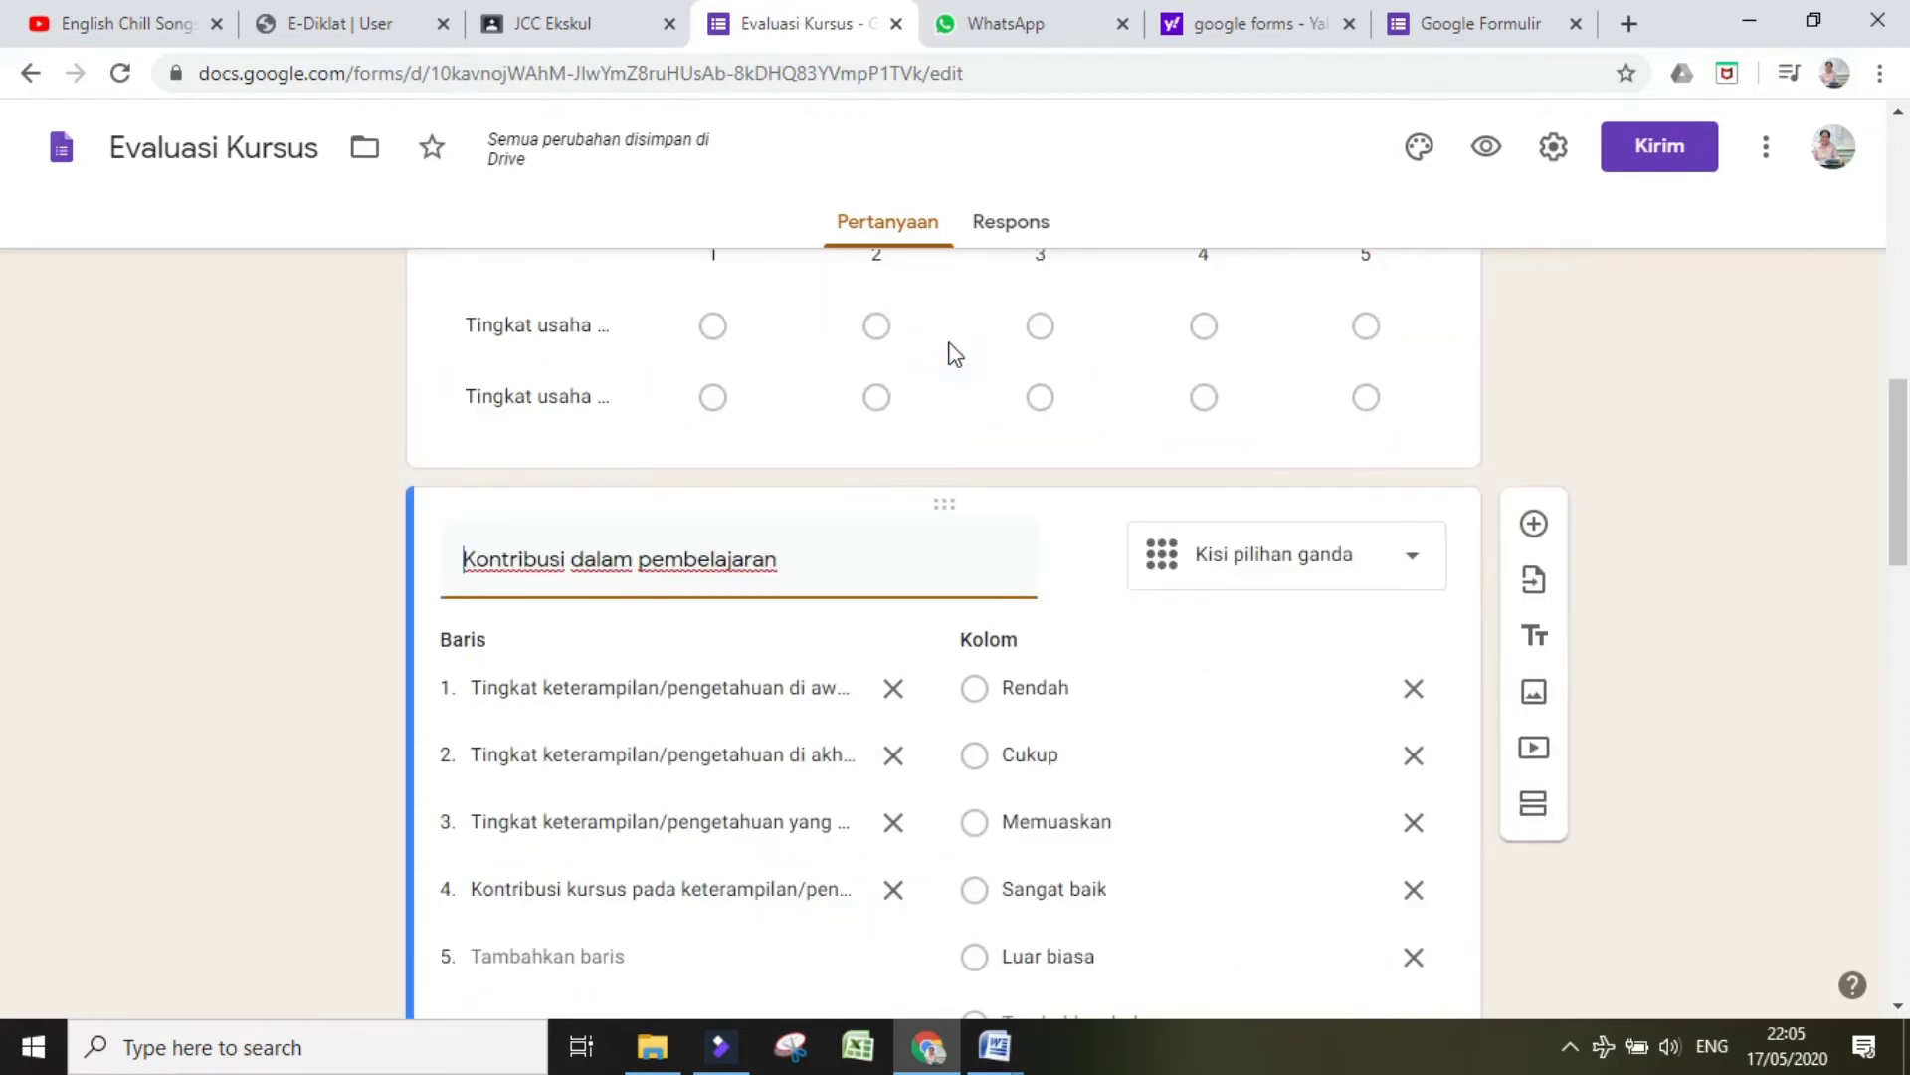
pyautogui.scroll(-4, 5, 585)
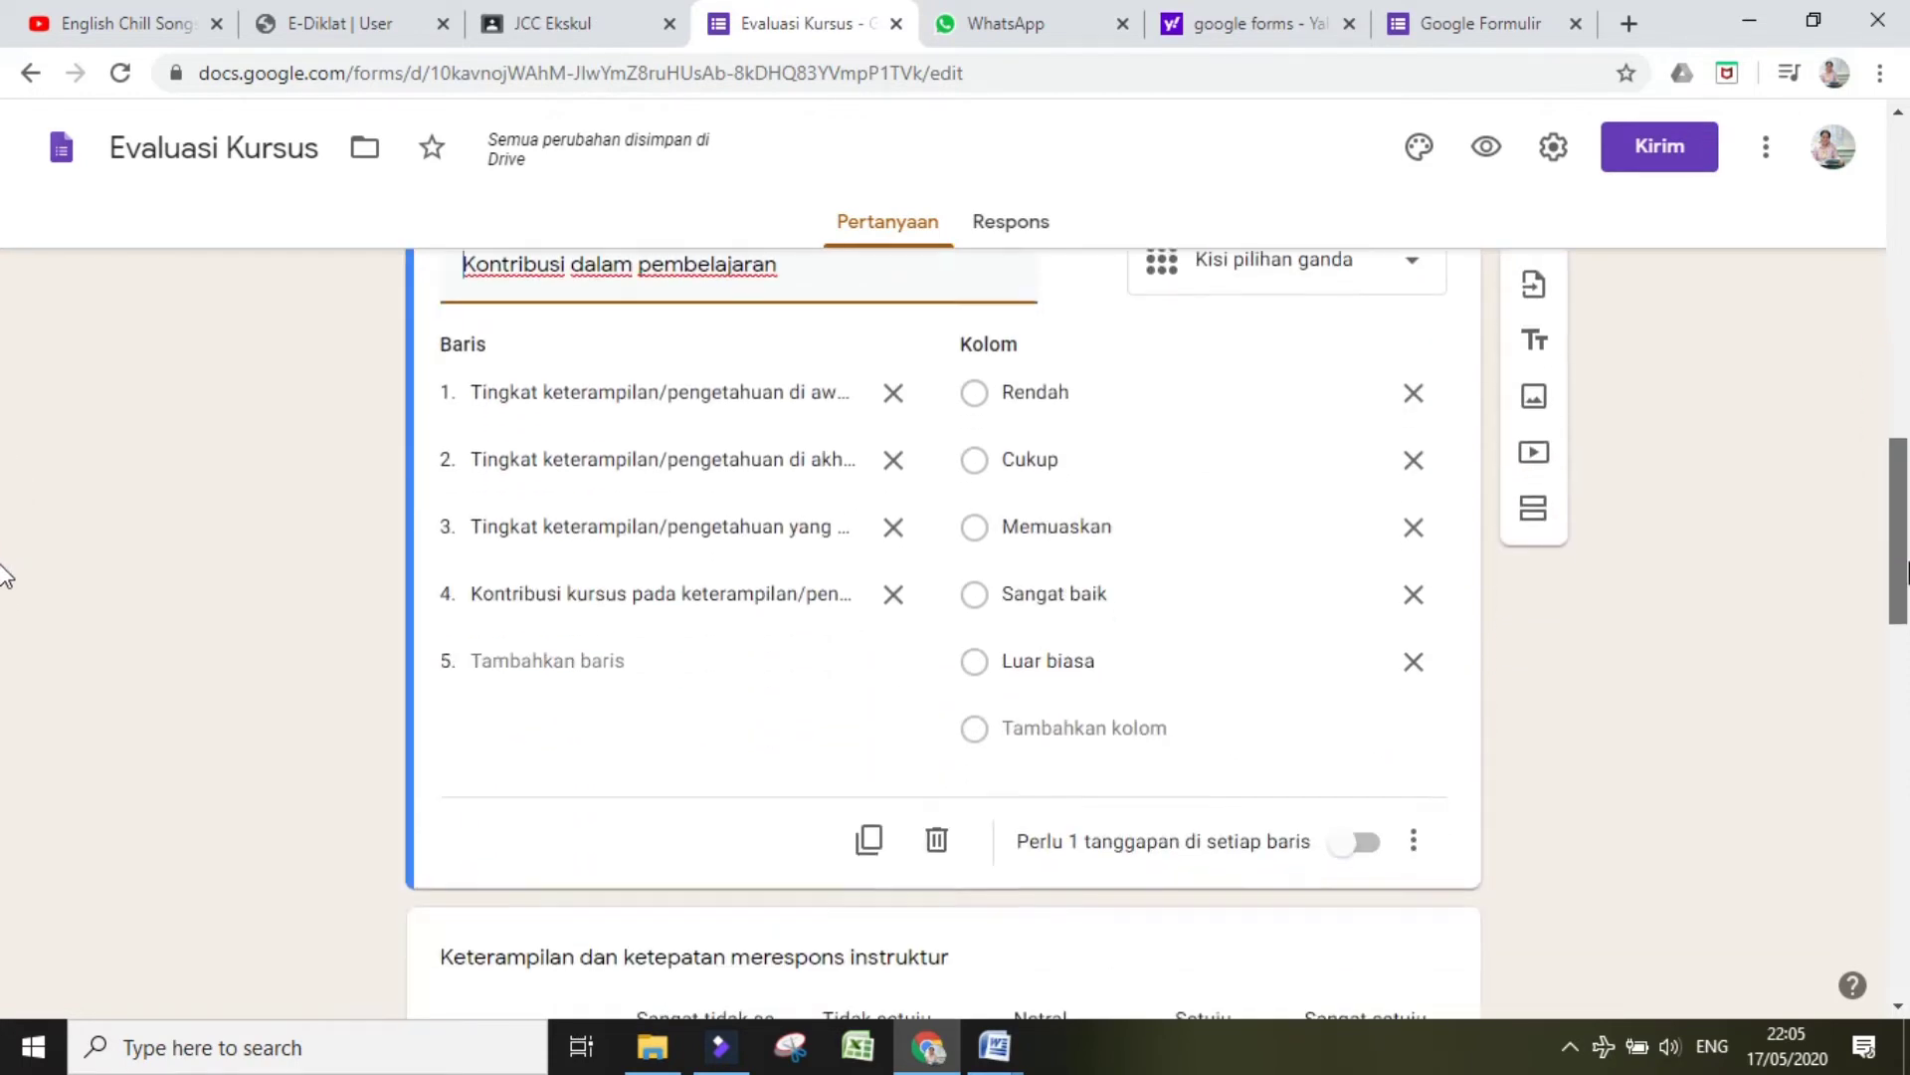
pyautogui.scroll(2, 5, 585)
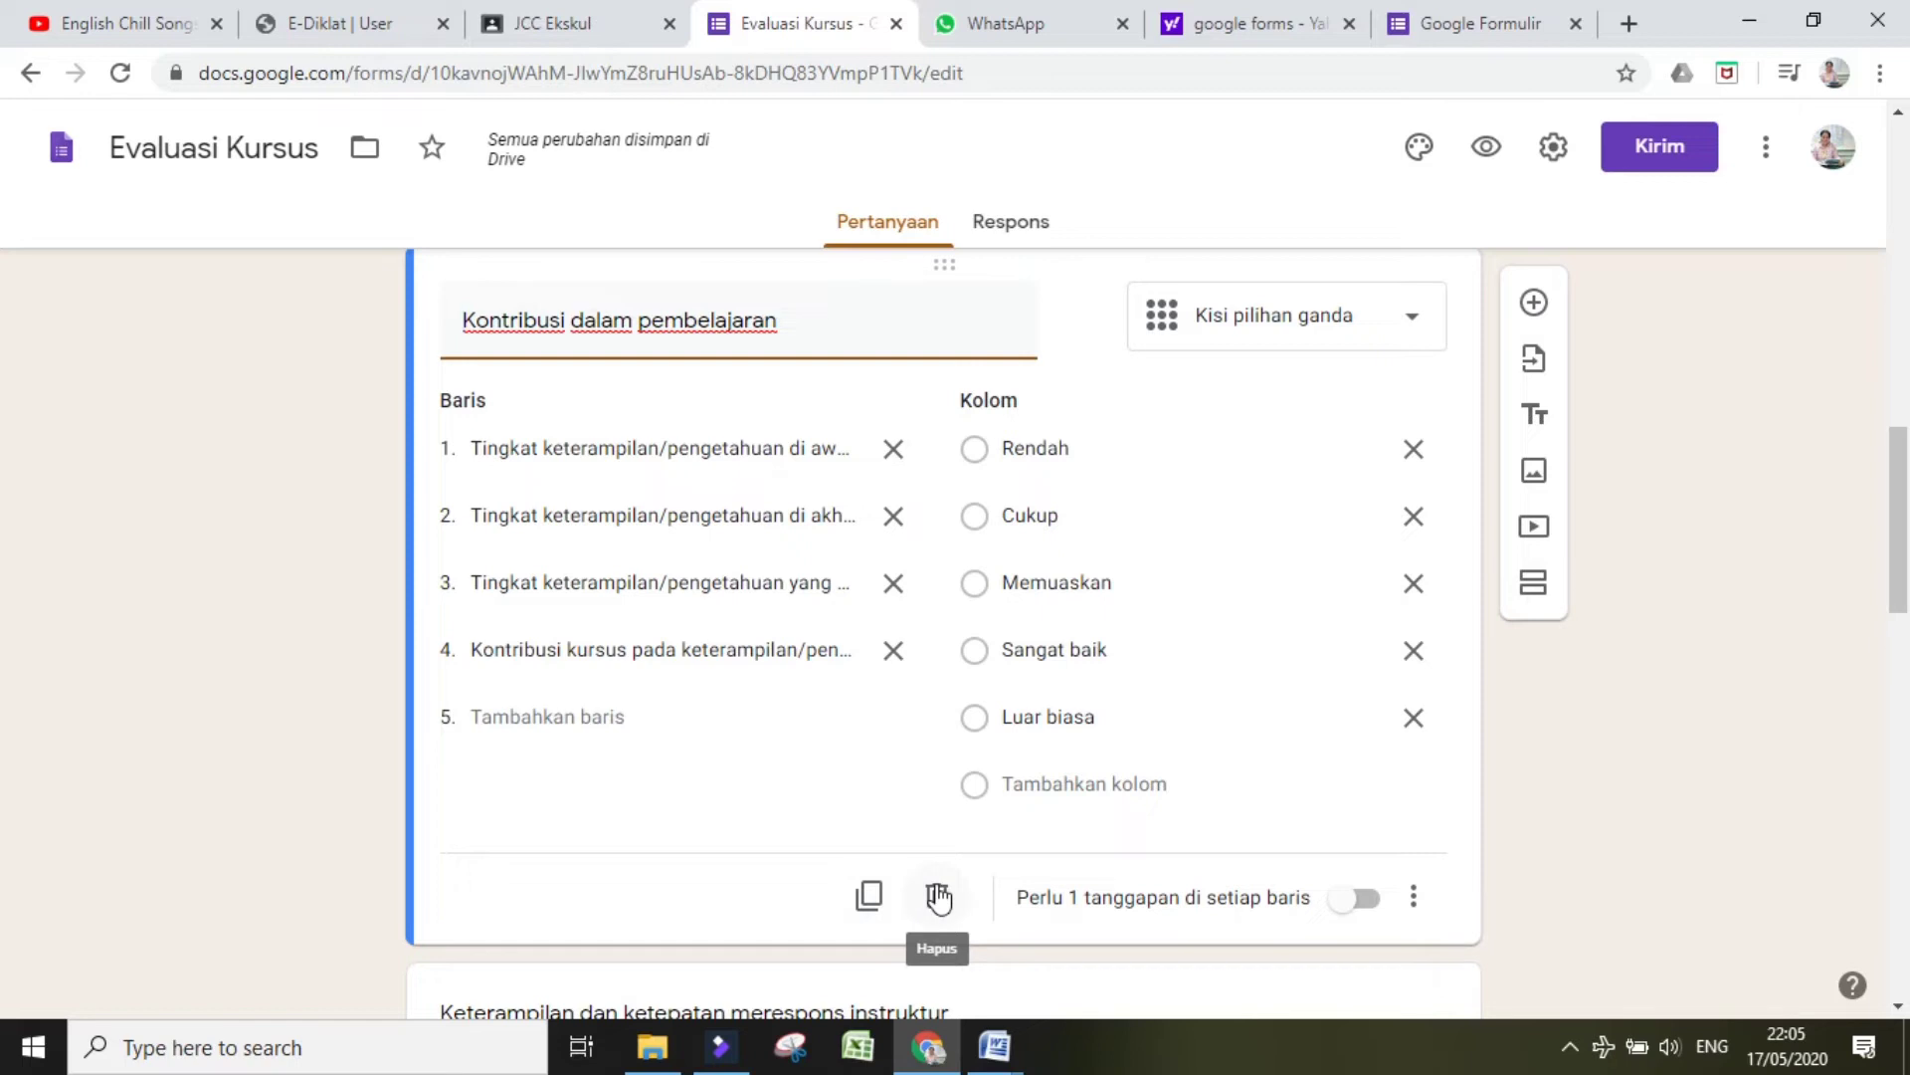
pyautogui.click(939, 895)
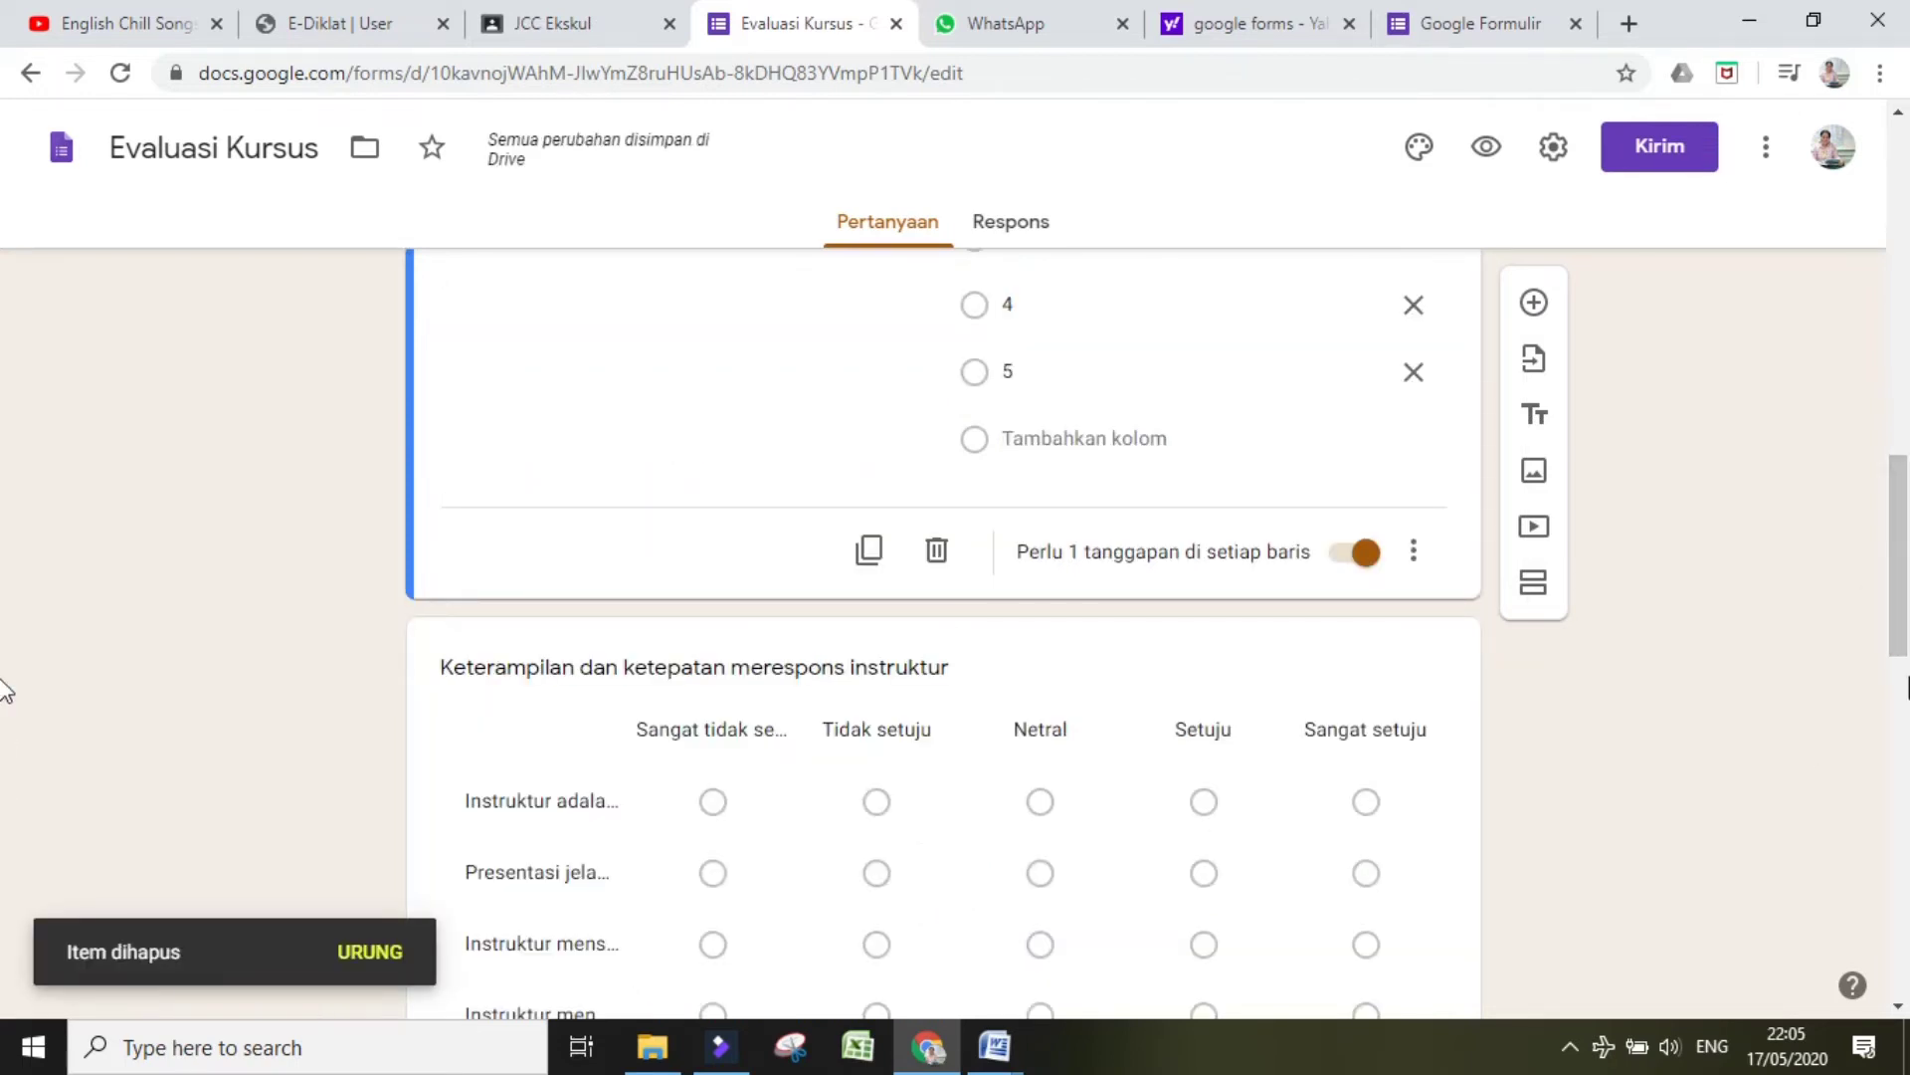
pyautogui.moveTo(1906, 633); pyautogui.dragTo(1904, 705)
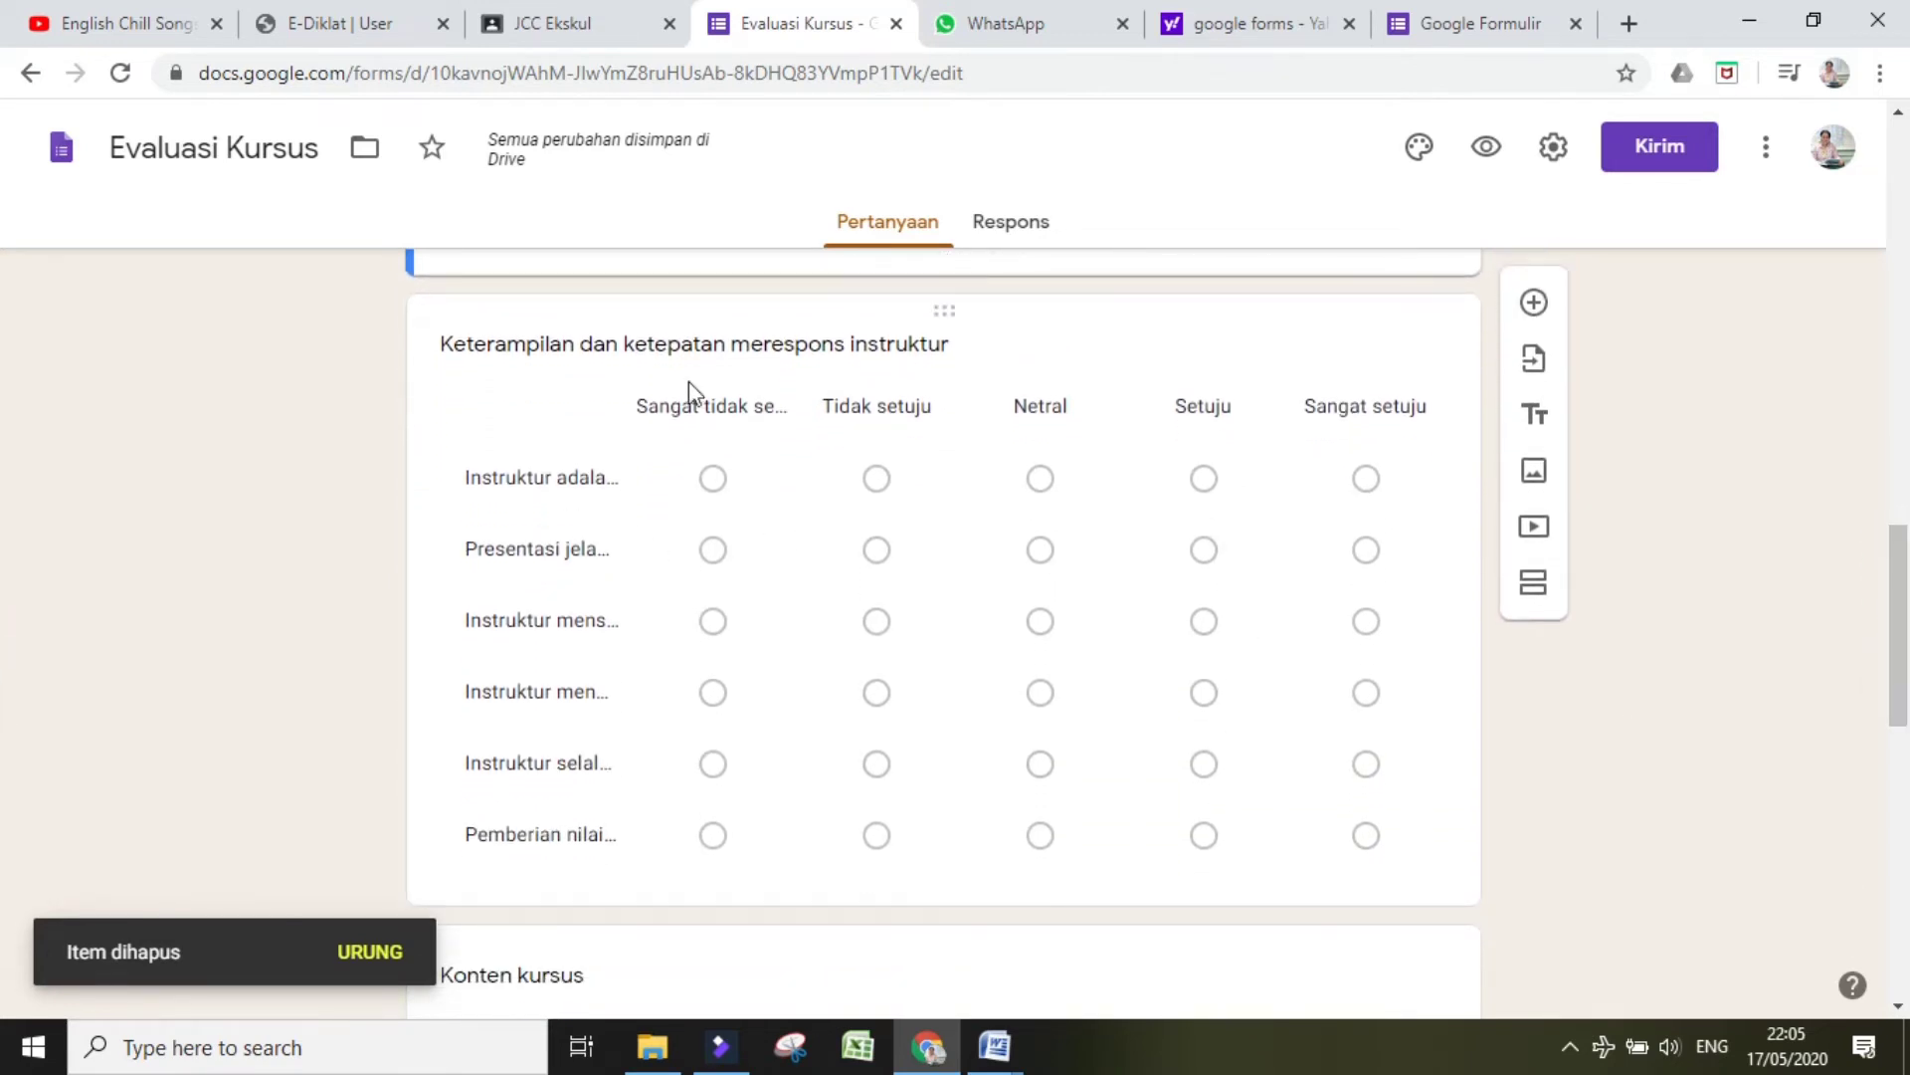
# Step: Retitle the instructor skills grid question as "Keterampilan dan ketepatan merespons Guru Pengajar"
pyautogui.click(830, 352)
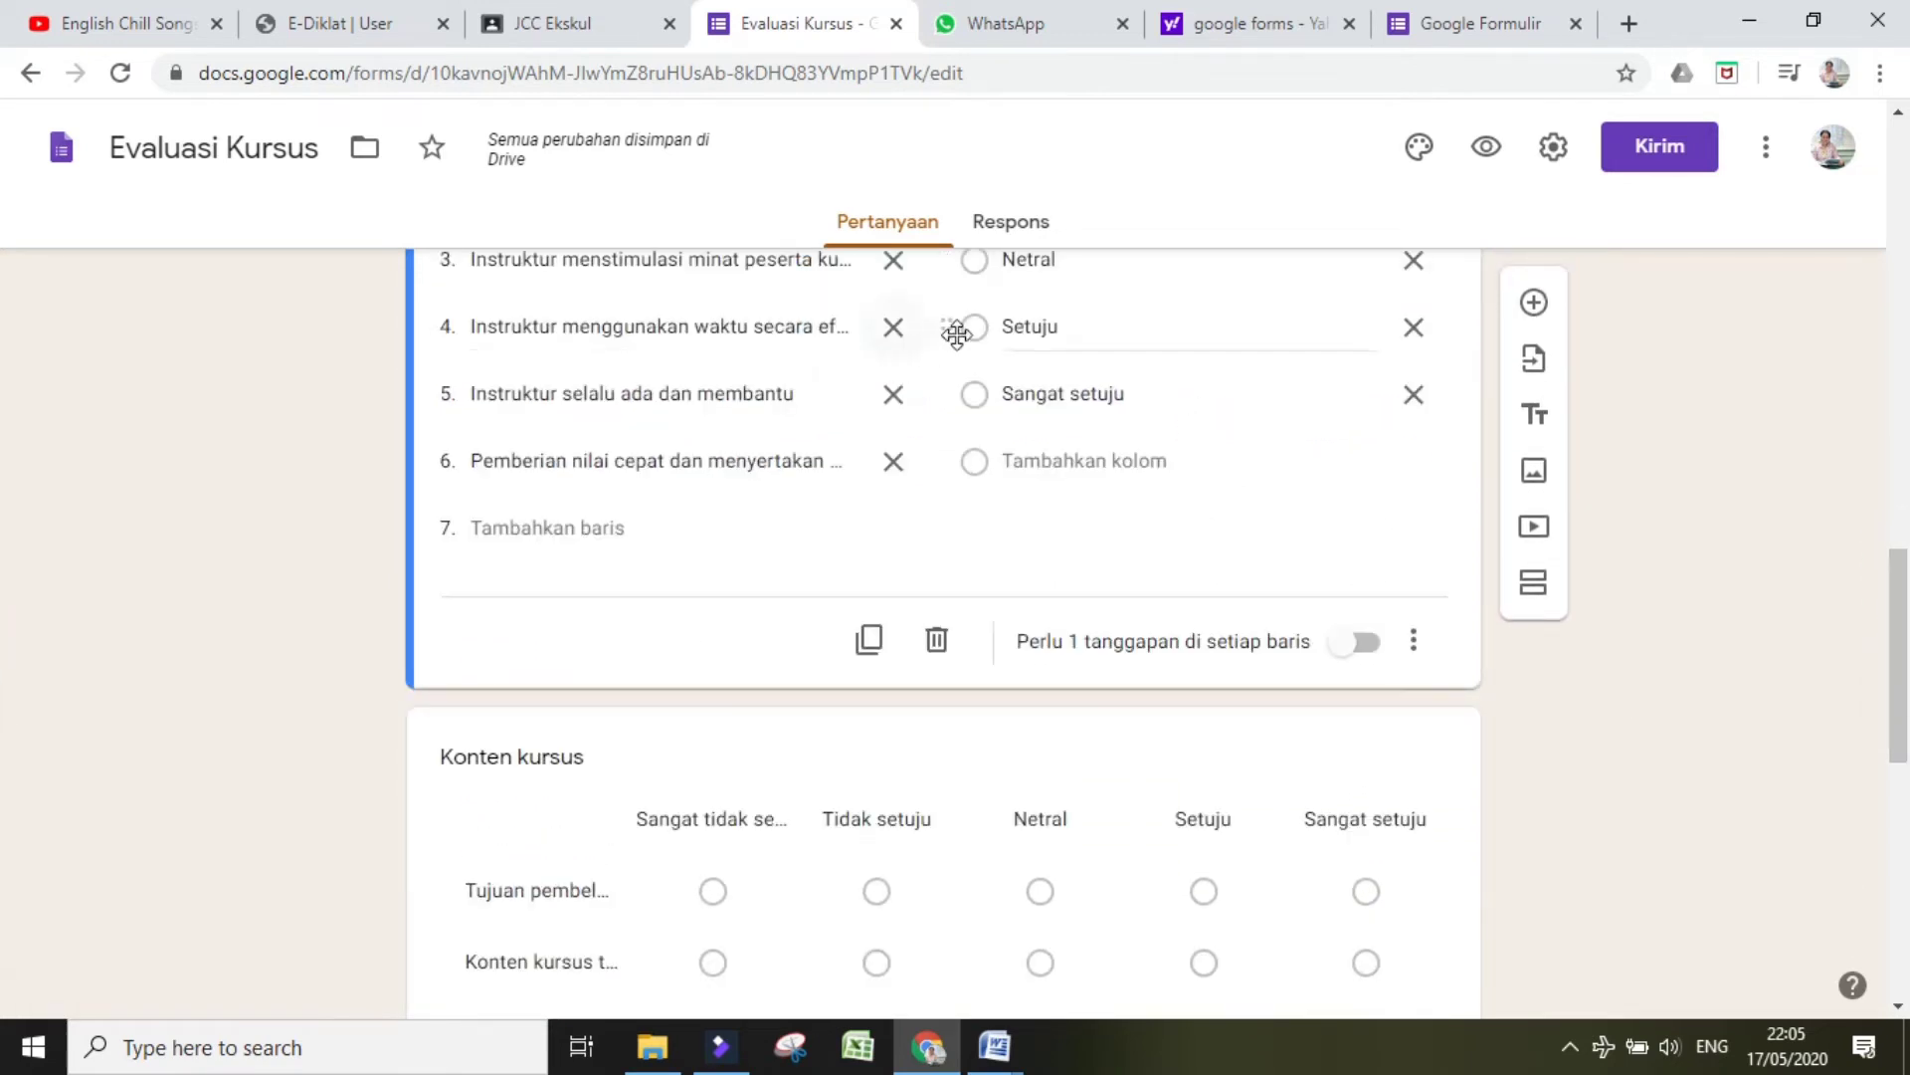
pyautogui.moveTo(1906, 702); pyautogui.dragTo(1906, 616)
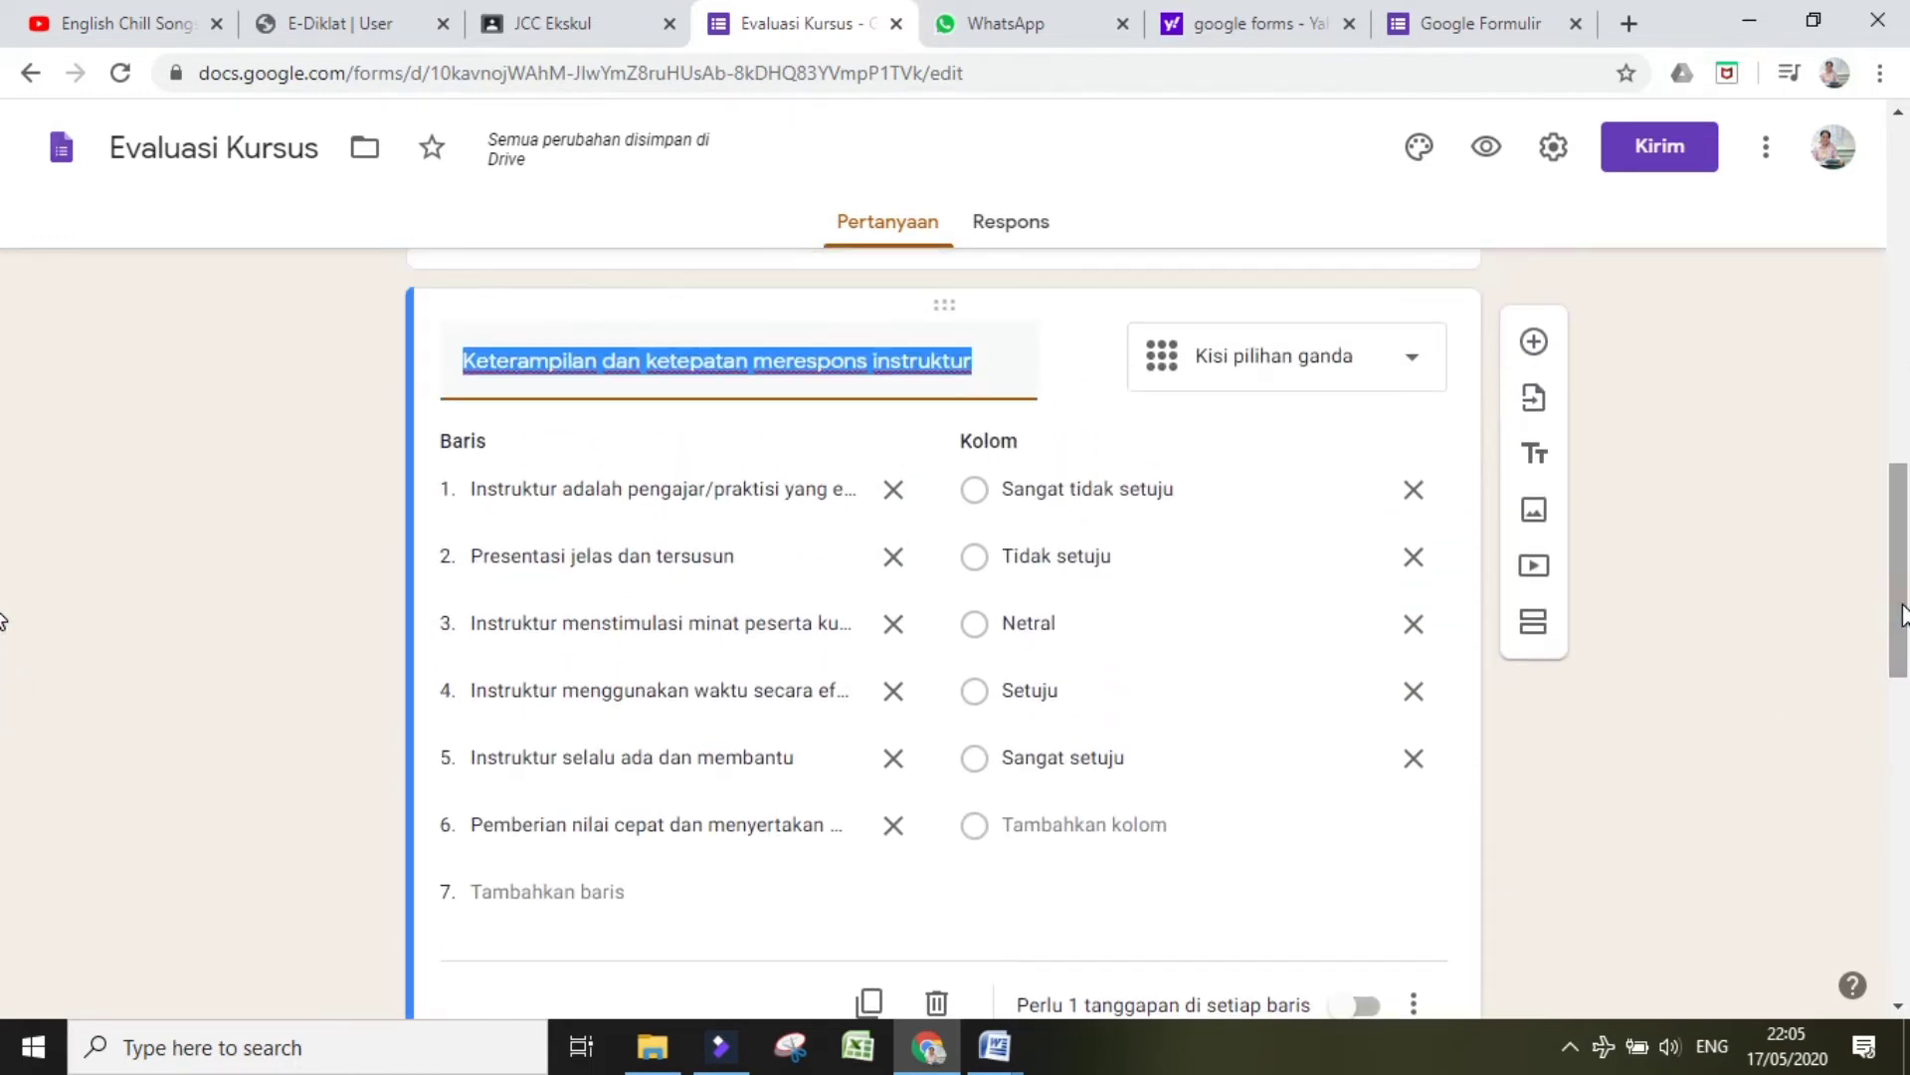
pyautogui.click(991, 356)
pyautogui.press('BackSpace')
pyautogui.press('BackSpace')
pyautogui.press('BackSpace')
pyautogui.press('BackSpace')
pyautogui.press('BackSpace')
pyautogui.press('BackSpace')
pyautogui.press('BackSpace')
pyautogui.press('BackSpace')
pyautogui.press('BackSpace')
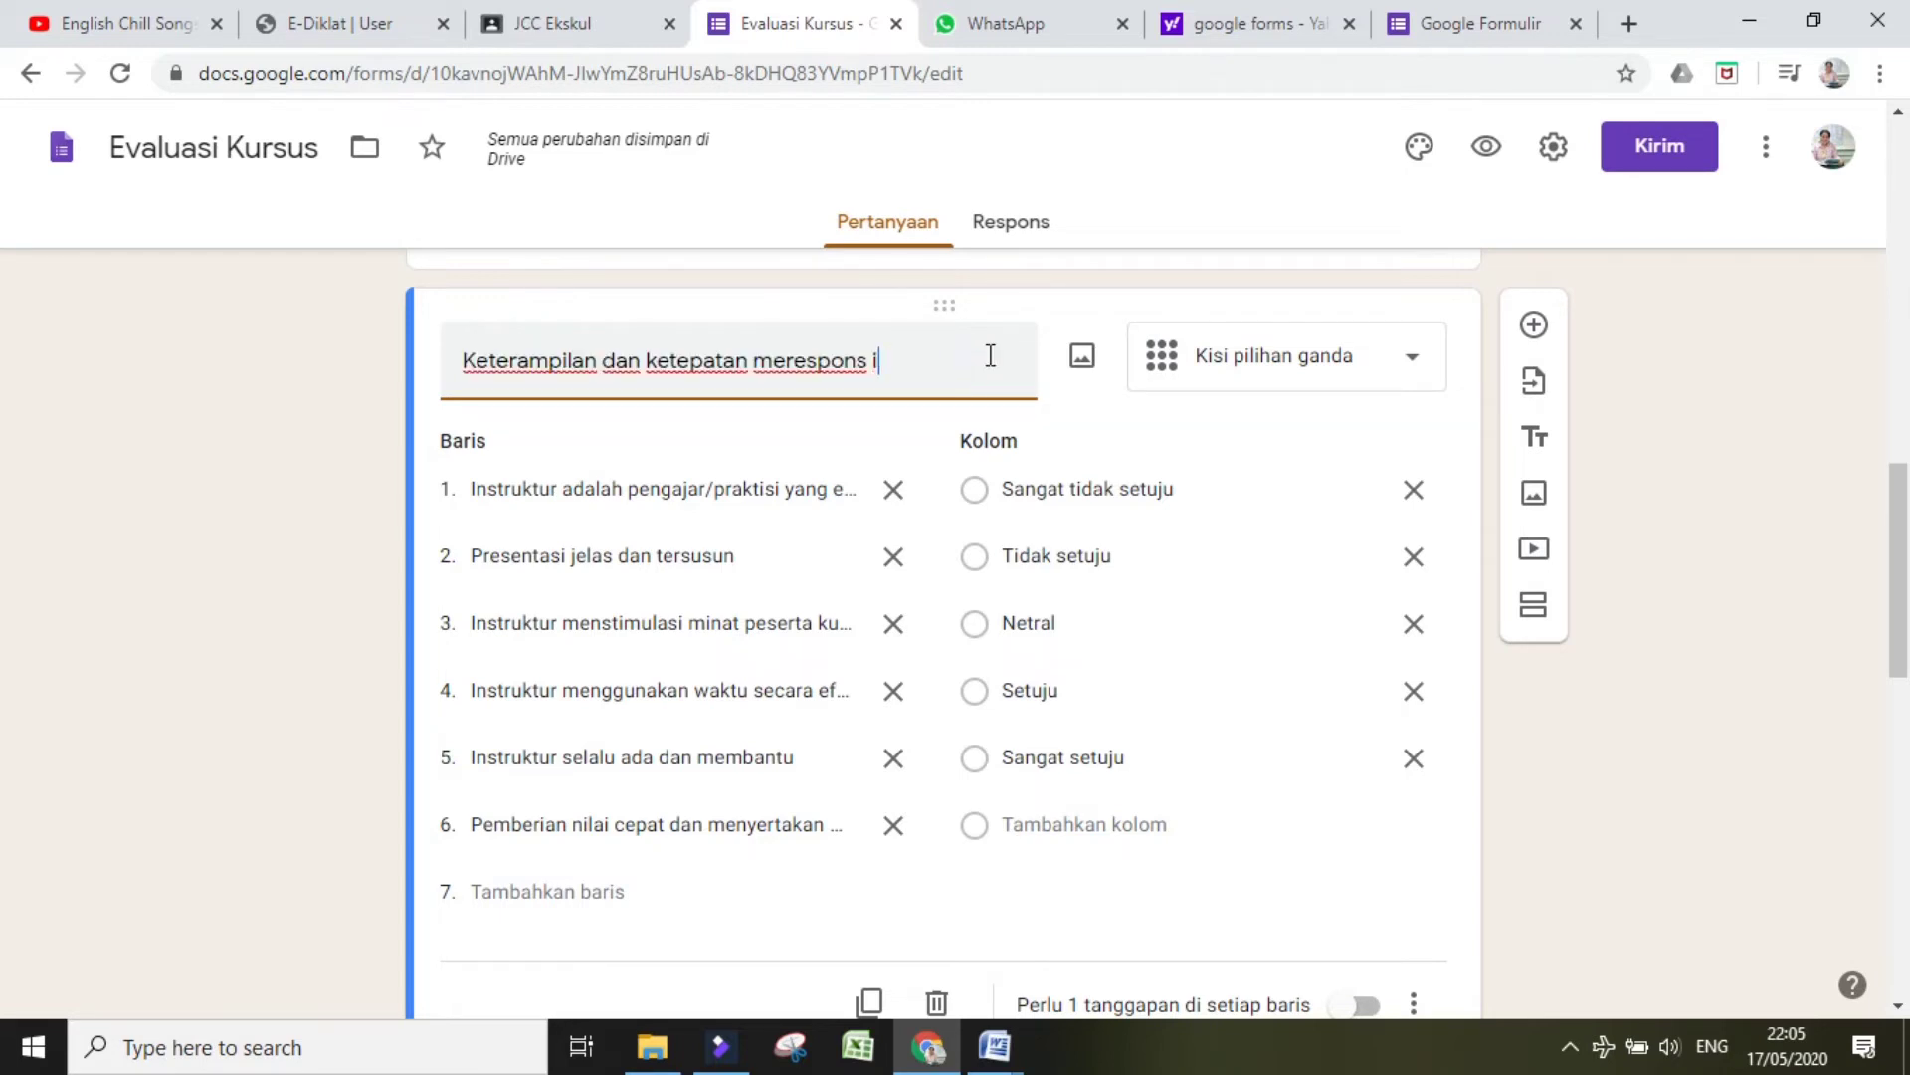
pyautogui.write('Guru ')
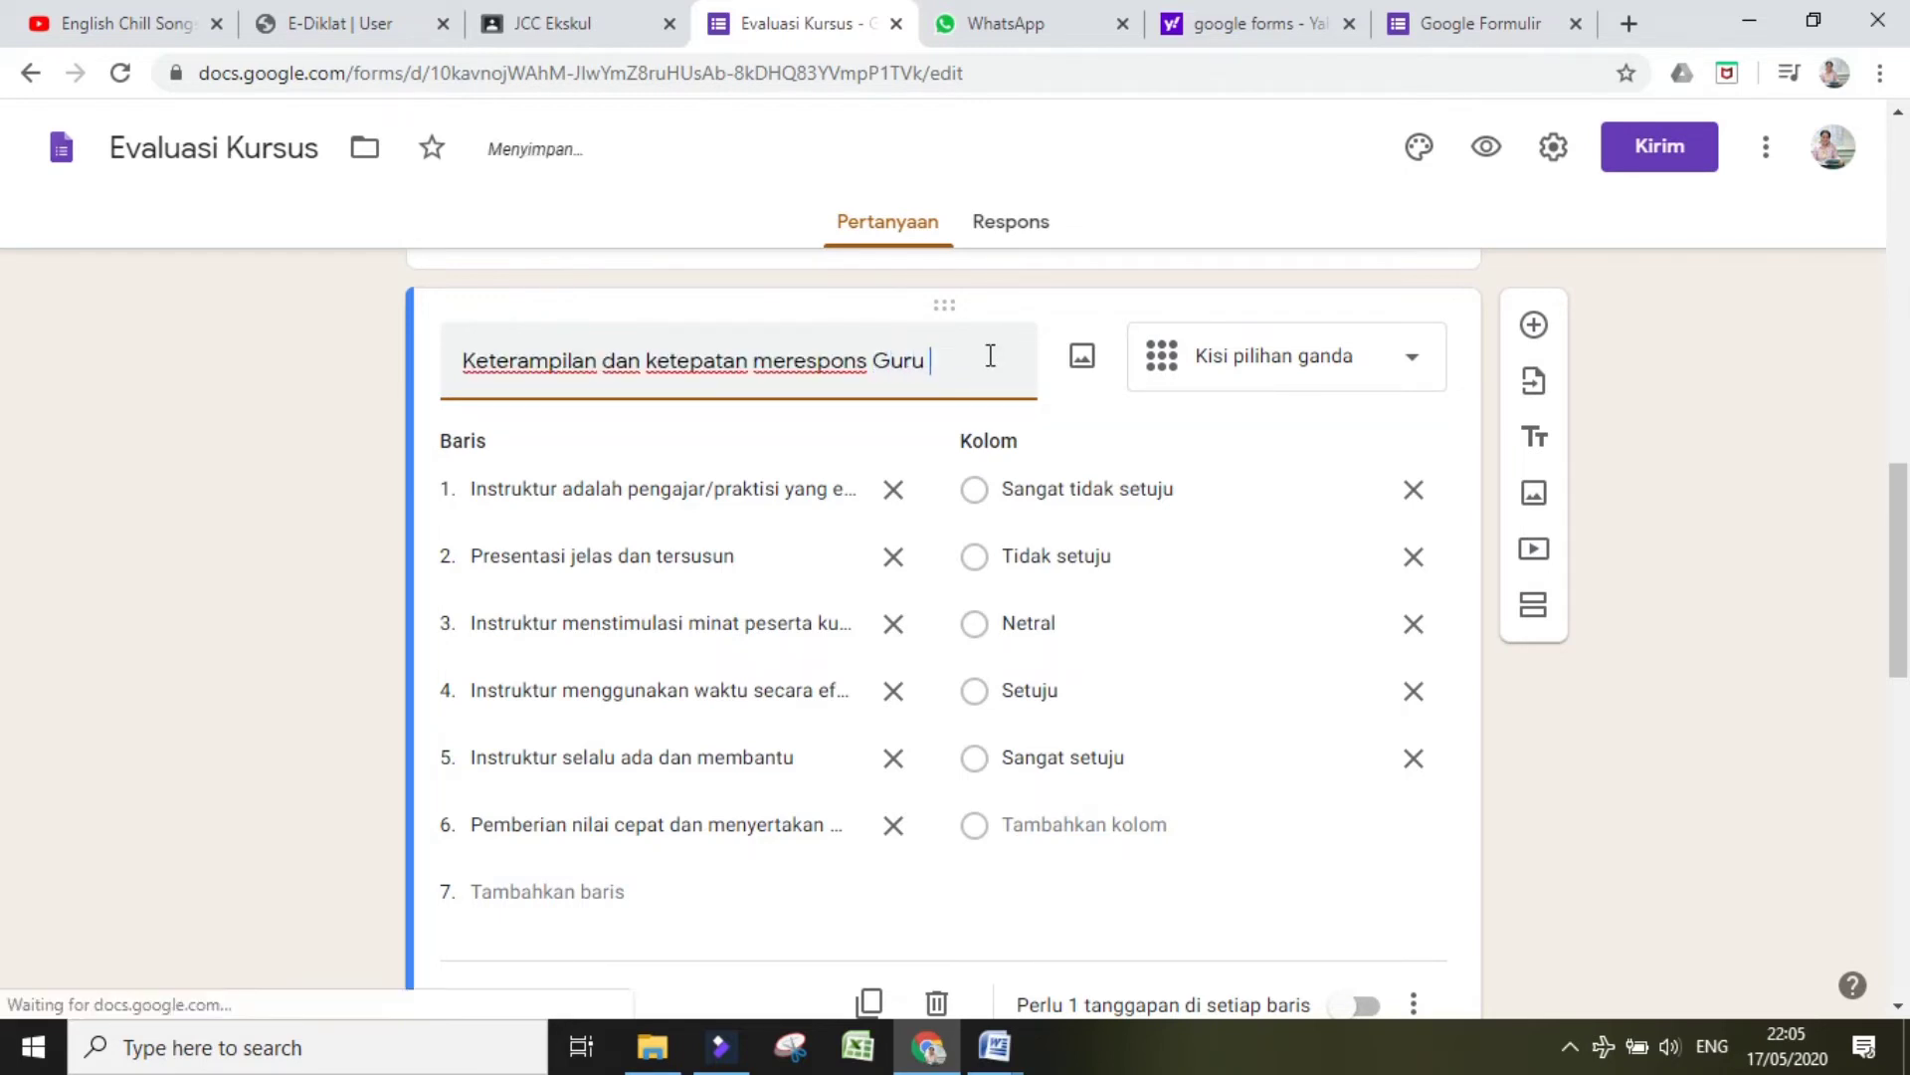
pyautogui.write('Pengajar')
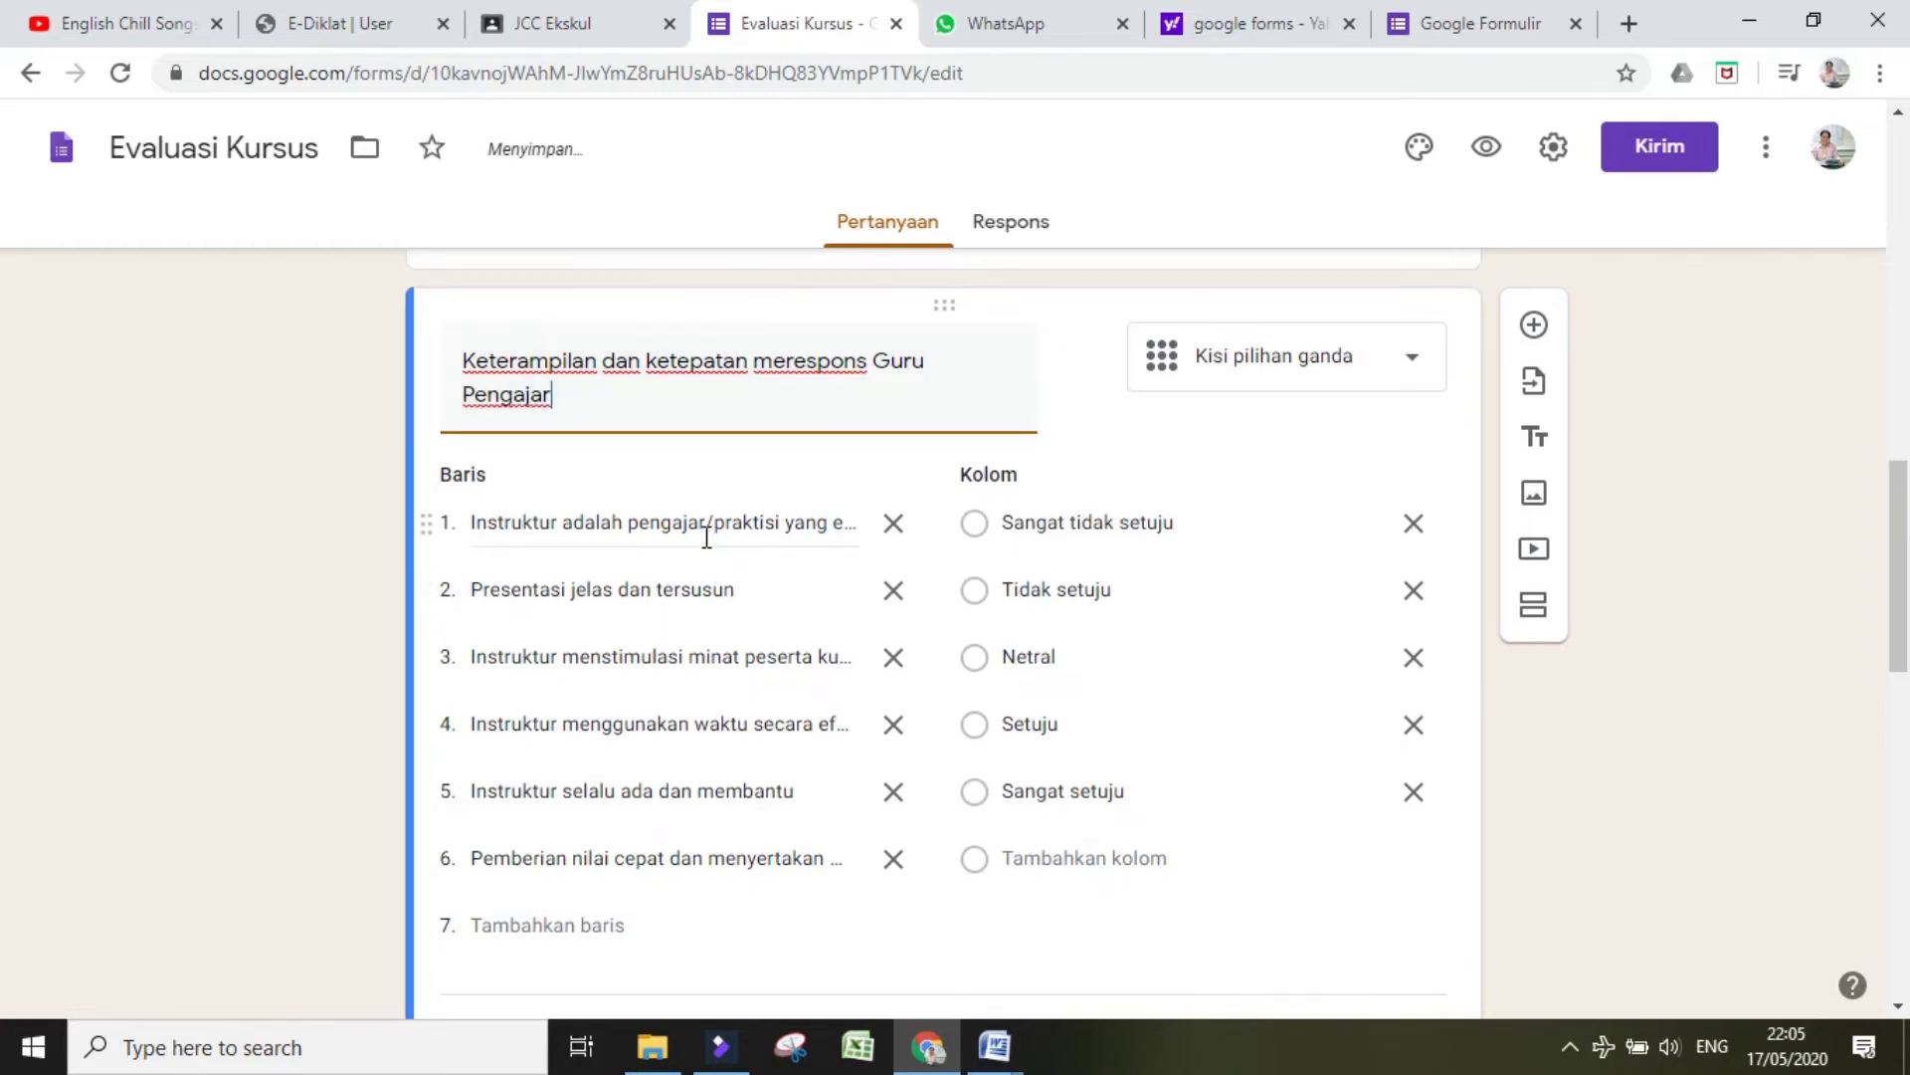
# Step: Replace "Instruktur" with "Guru" in the first row so it reads "Guru adalah pengajar/praktisi yang efektif"
pyautogui.click(572, 526)
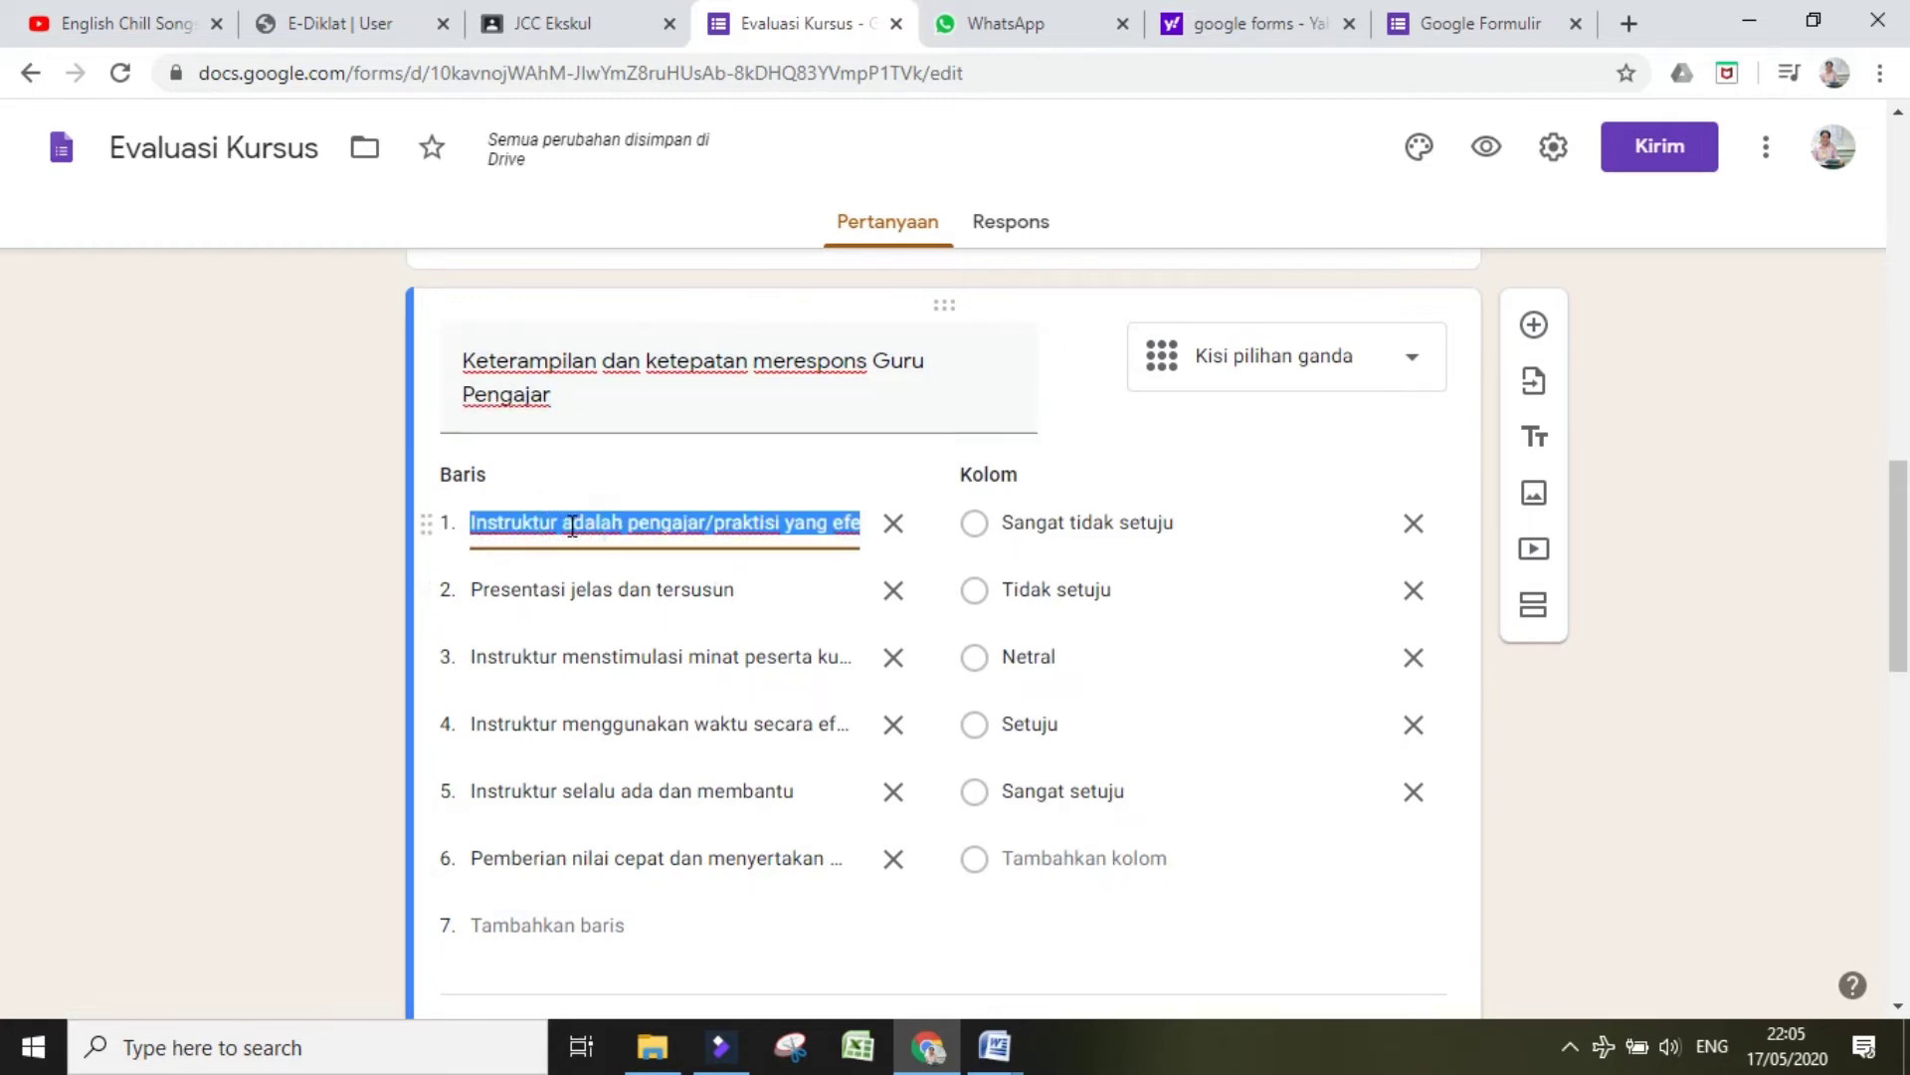
pyautogui.click(573, 527)
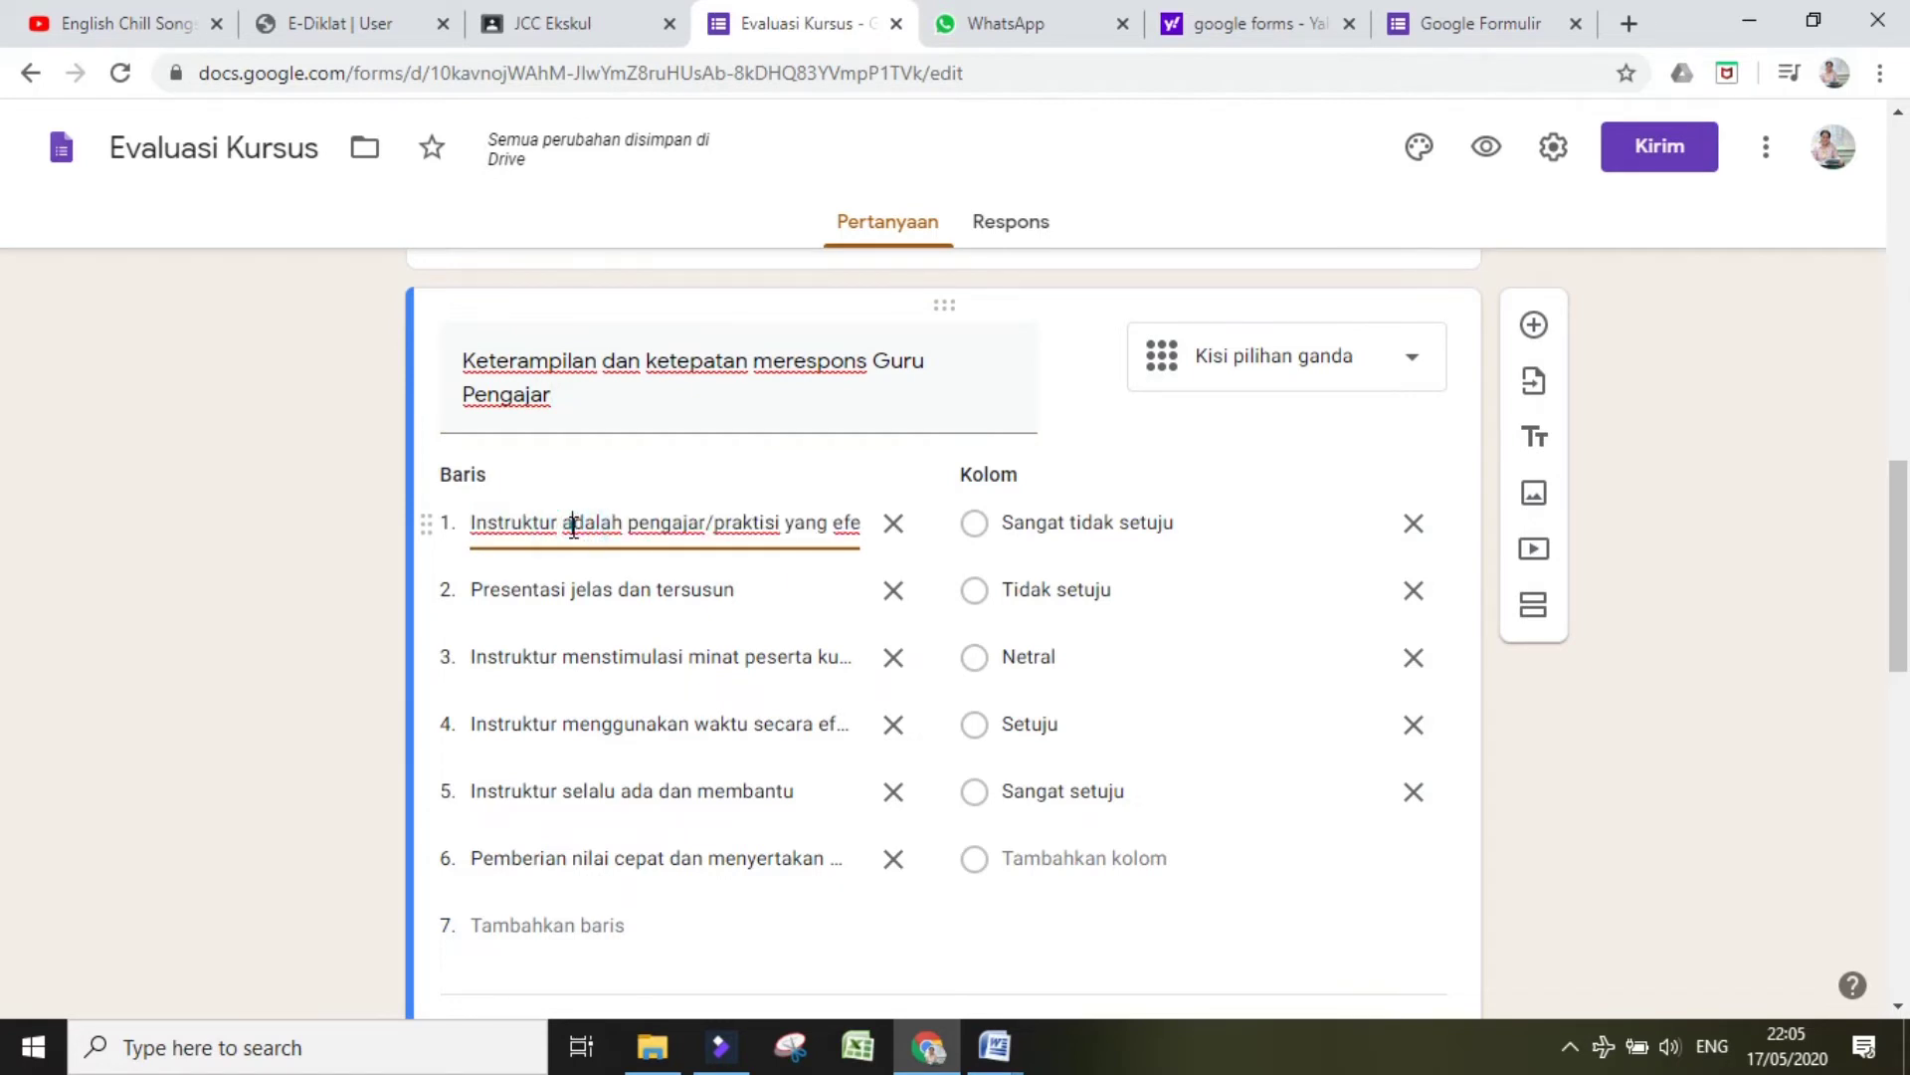
pyautogui.press('End')
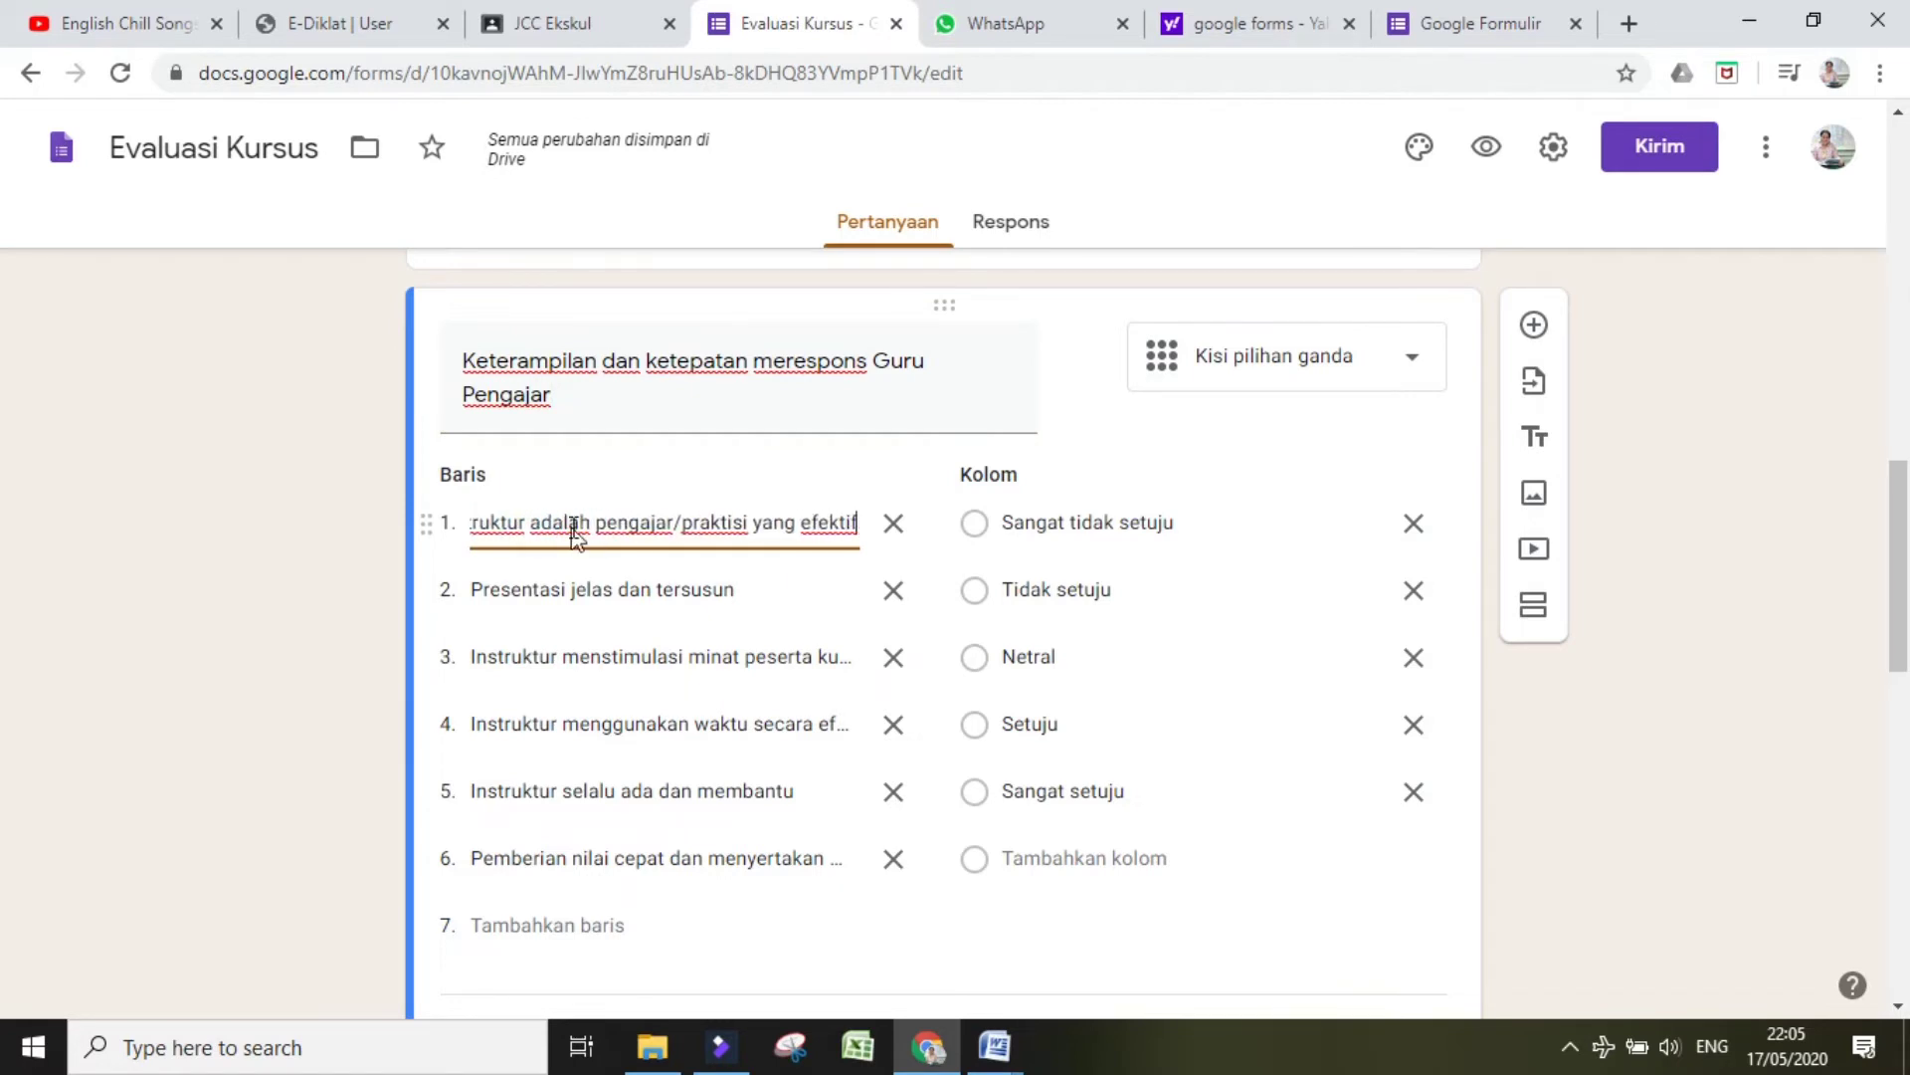
pyautogui.press('Left')
pyautogui.press('Left')
pyautogui.press('Left')
pyautogui.press('Left')
pyautogui.press('Left')
pyautogui.press('Left')
pyautogui.press('Left')
pyautogui.press('Left')
pyautogui.press('Left')
pyautogui.press('Left')
pyautogui.press('Left')
pyautogui.press('Left')
pyautogui.press('Left')
pyautogui.press('Left')
pyautogui.press('Left')
pyautogui.press('Left')
pyautogui.press('Left')
pyautogui.press('Left')
pyautogui.press('Left')
pyautogui.press('Left')
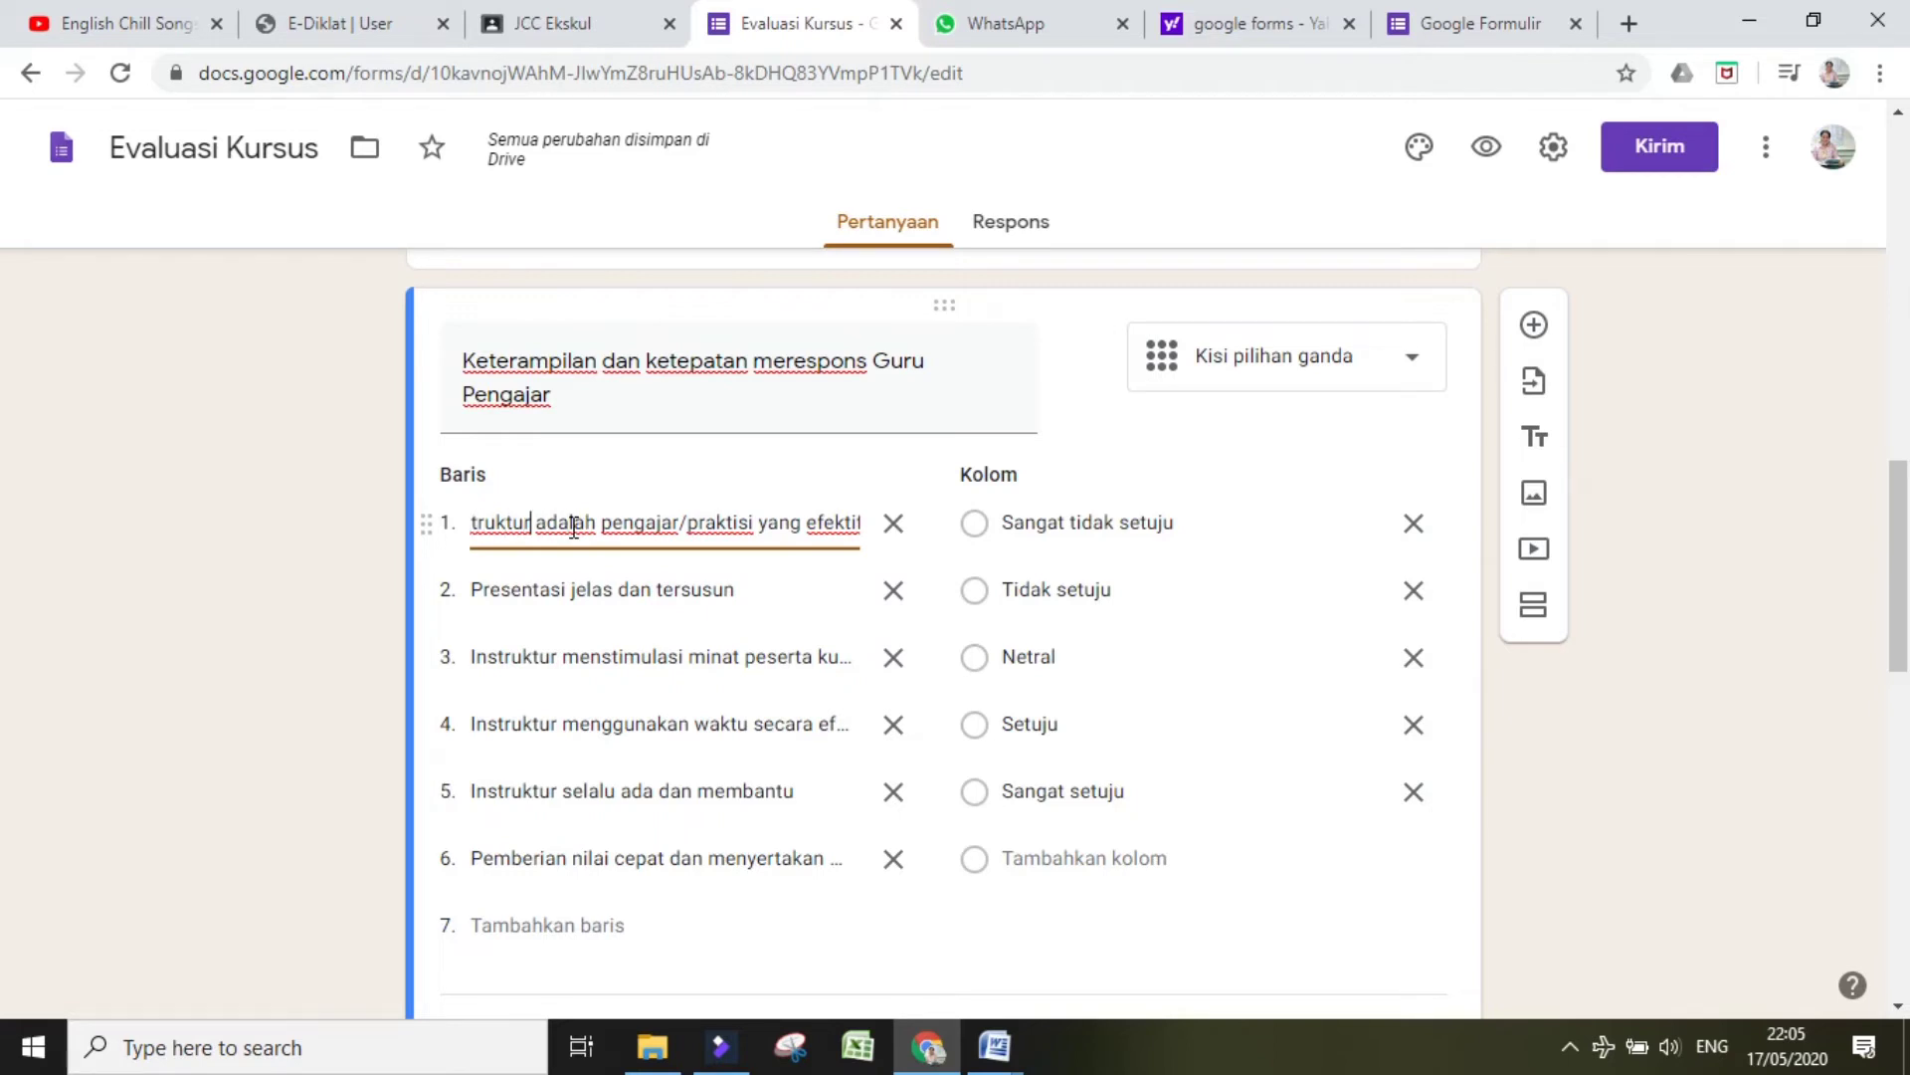
pyautogui.press('BackSpace')
pyautogui.press('BackSpace')
pyautogui.press('BackSpace')
pyautogui.press('BackSpace')
pyautogui.press('BackSpace')
pyautogui.press('BackSpace')
pyautogui.press('BackSpace')
pyautogui.press('BackSpace')
pyautogui.press('BackSpace')
pyautogui.press('BackSpace')
pyautogui.write('Gur')
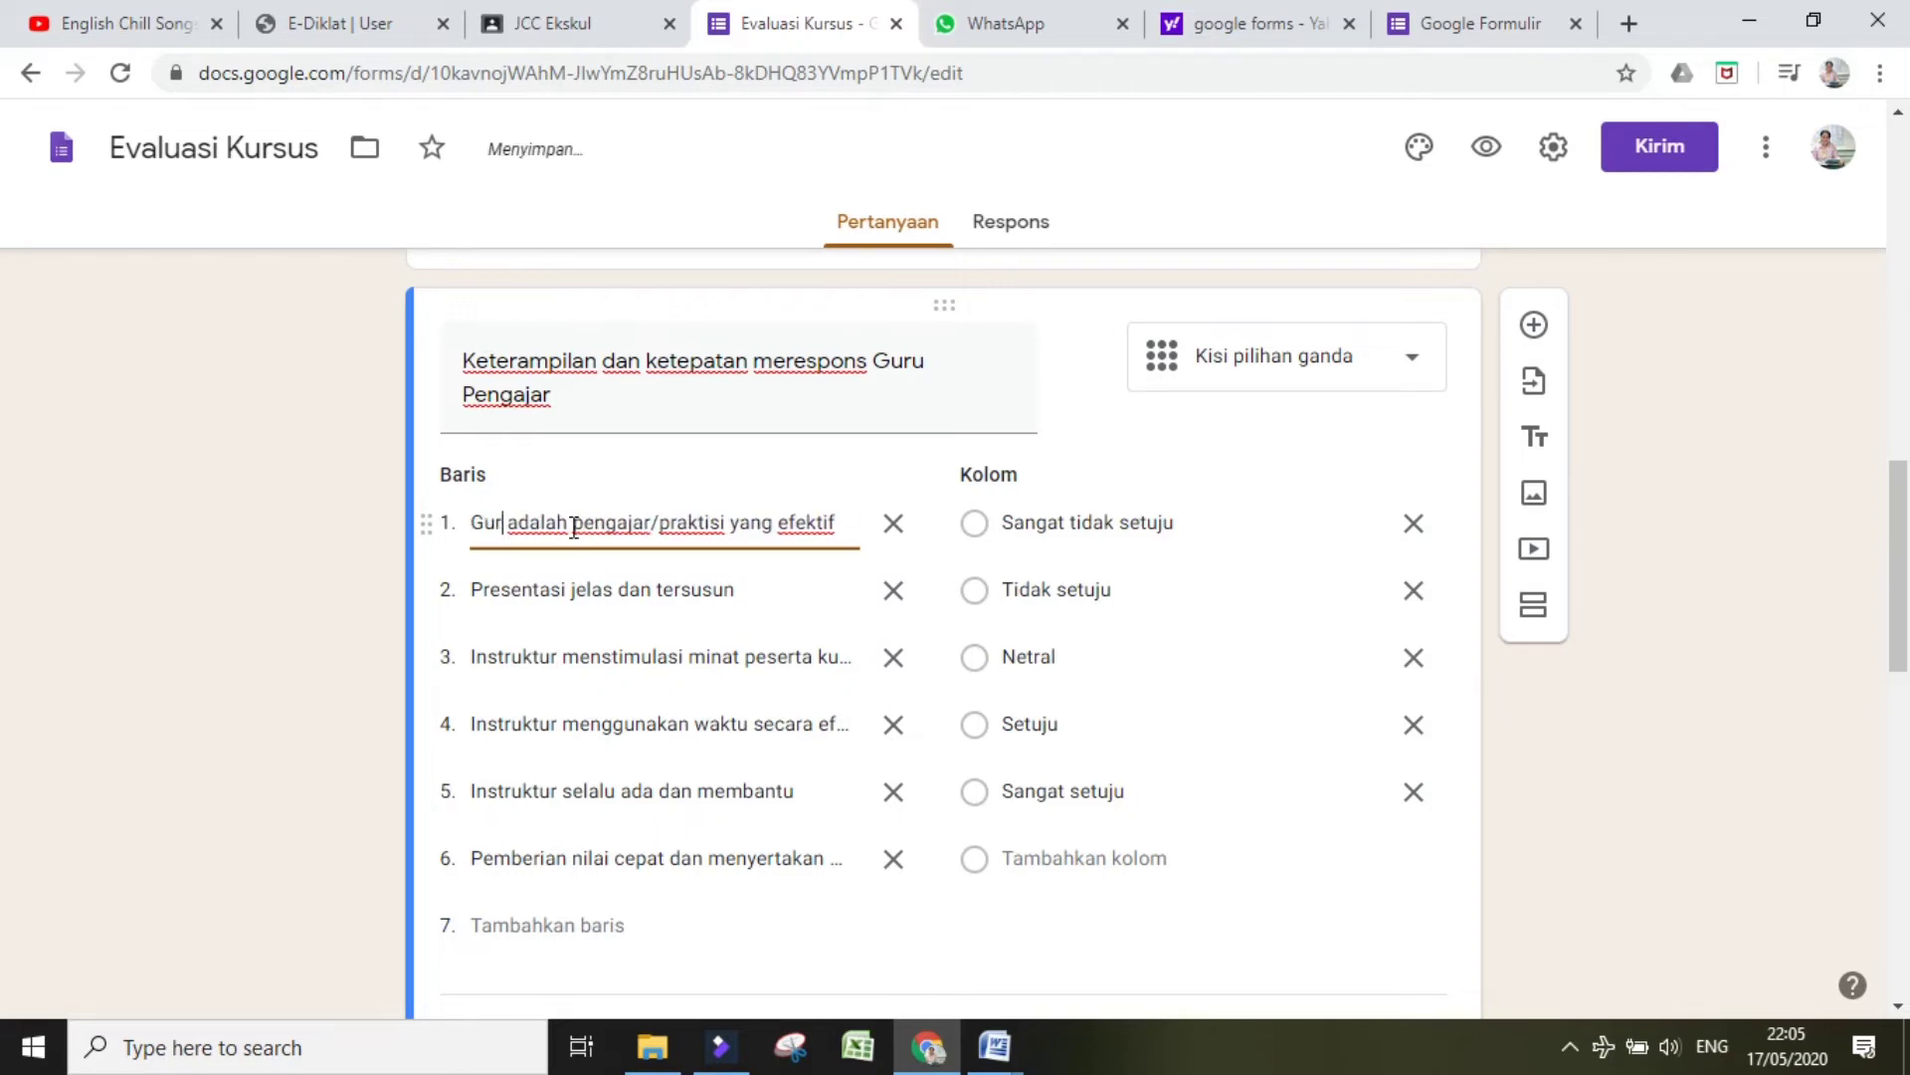
pyautogui.write('u')
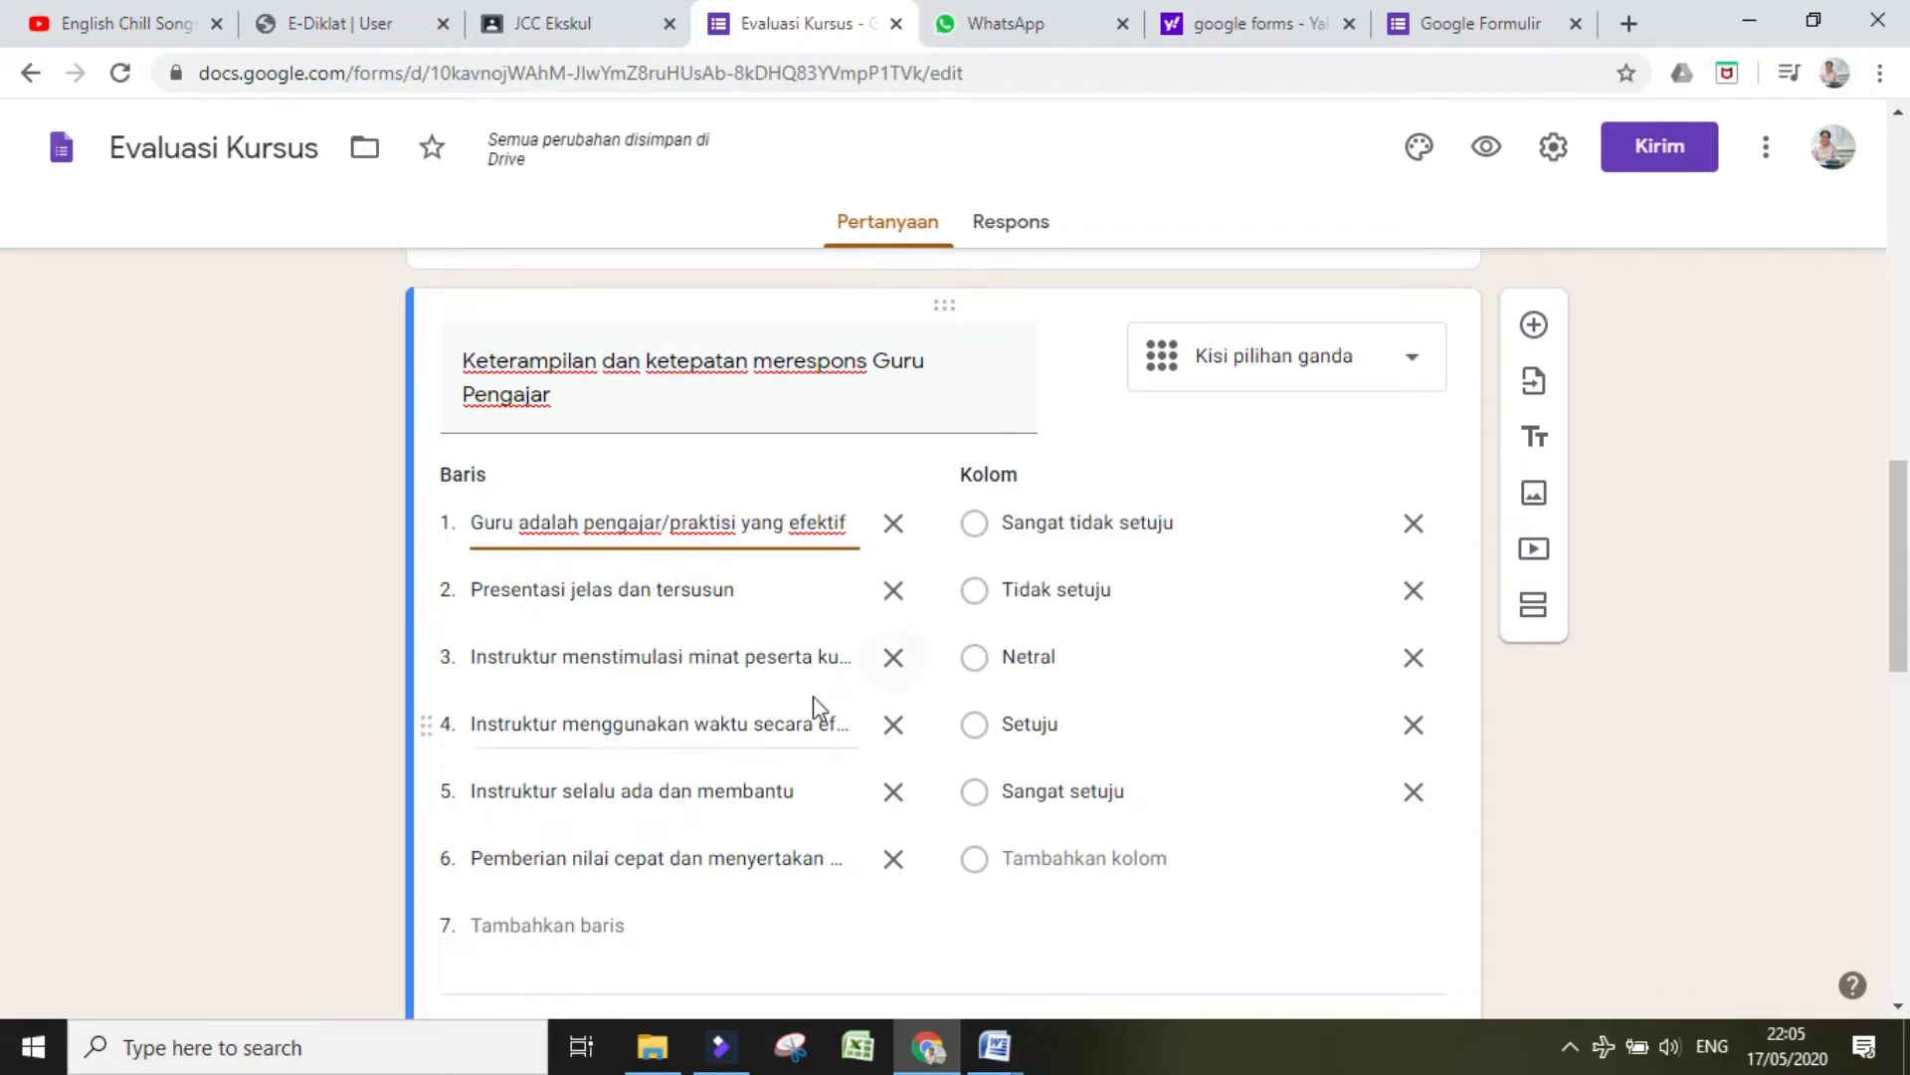
# Step: Reword the third row of the teacher skills question as "Guru menstimulasi minat peserta didik"
pyautogui.click(555, 659)
pyautogui.click(555, 659)
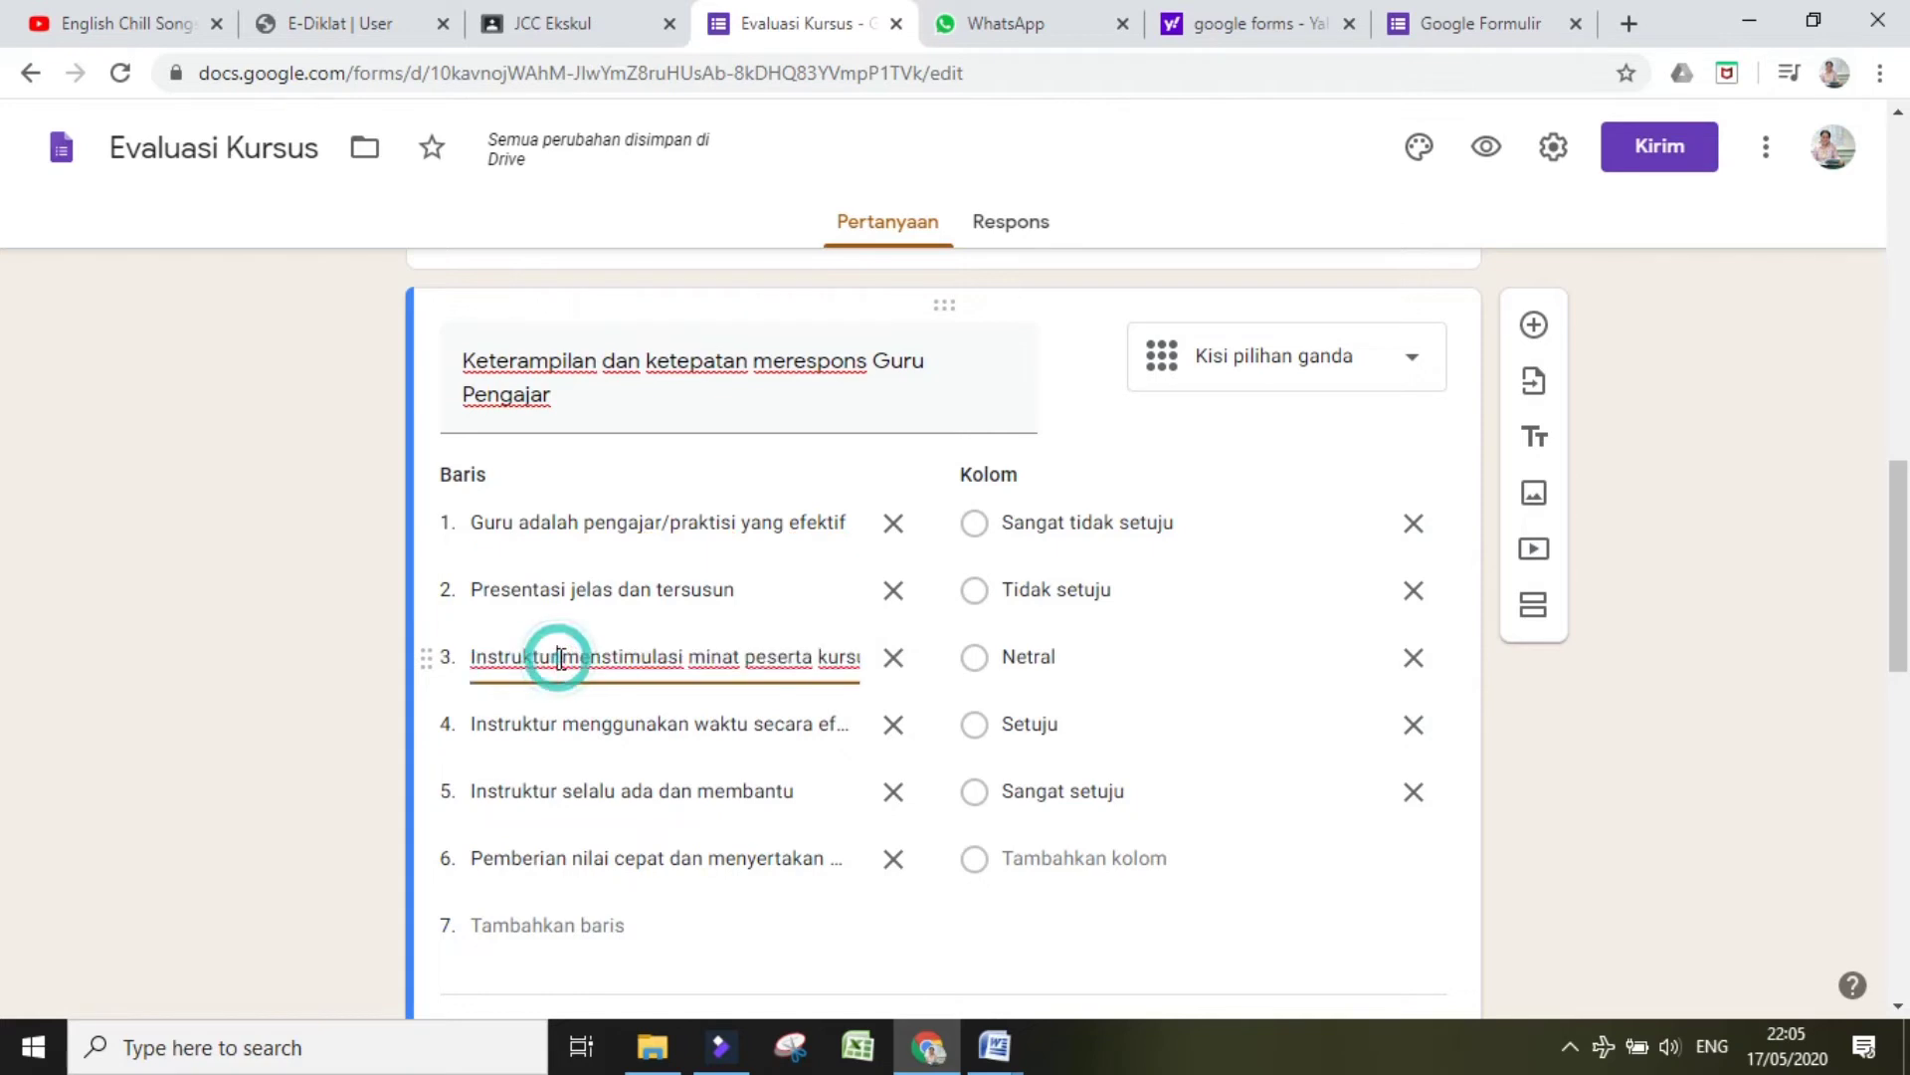
pyautogui.doubleClick(495, 659)
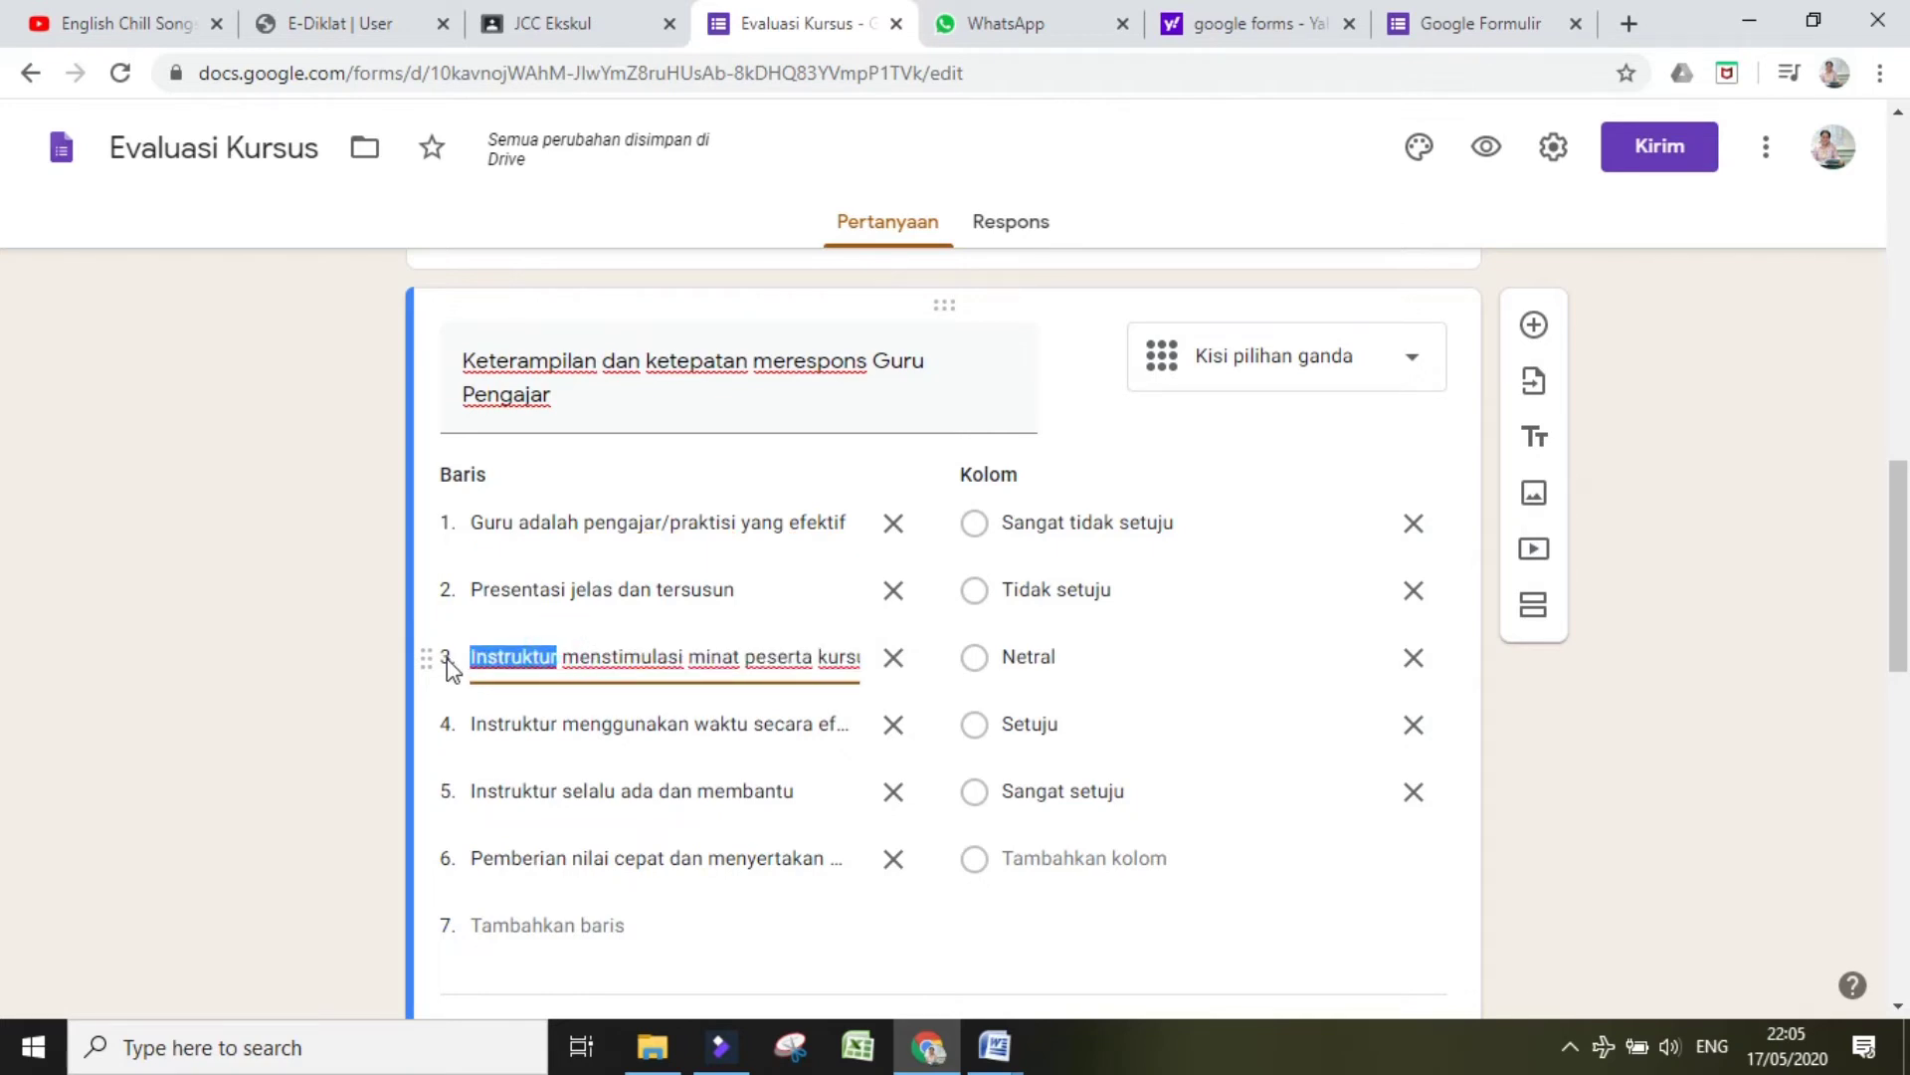
pyautogui.write('Guru')
pyautogui.press('End')
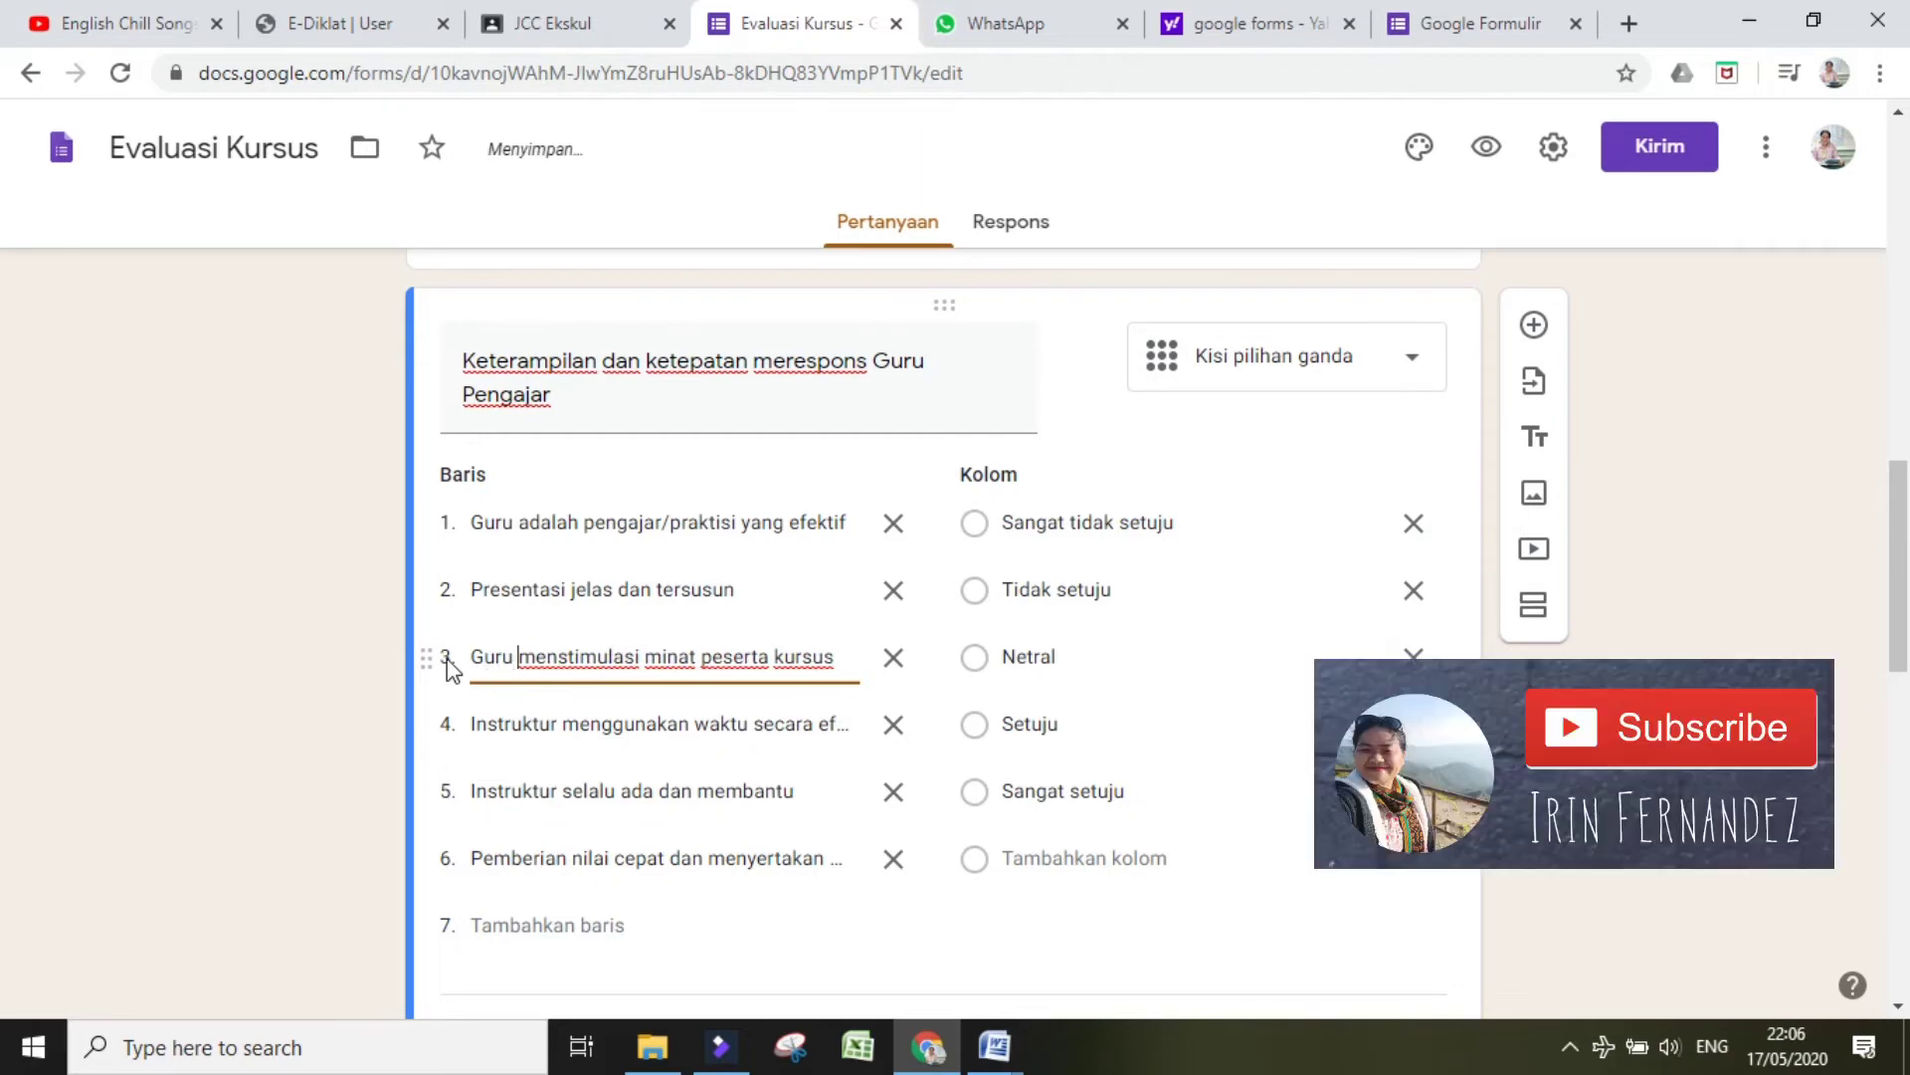
pyautogui.press('BackSpace')
pyautogui.press('BackSpace')
pyautogui.press('BackSpace')
pyautogui.press('BackSpace')
pyautogui.press('BackSpace')
pyautogui.press('BackSpace')
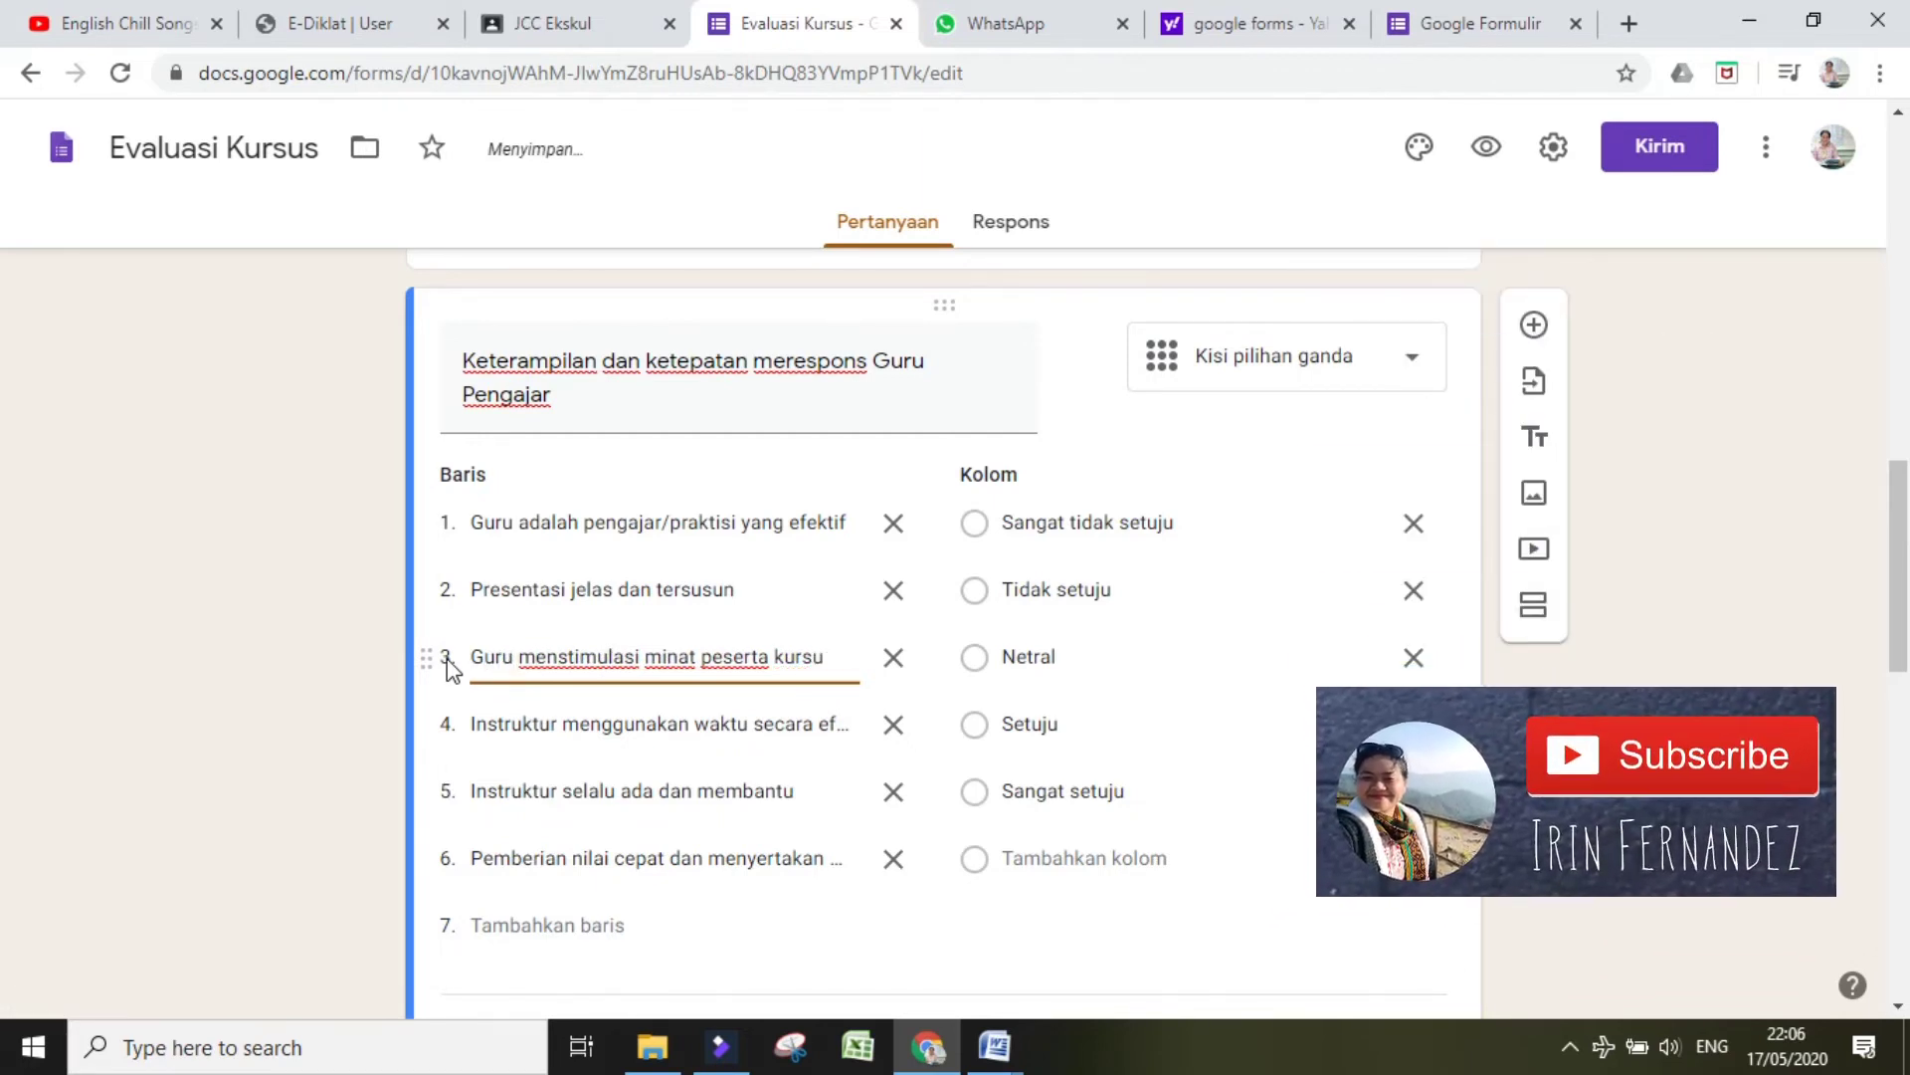
pyautogui.write('didik')
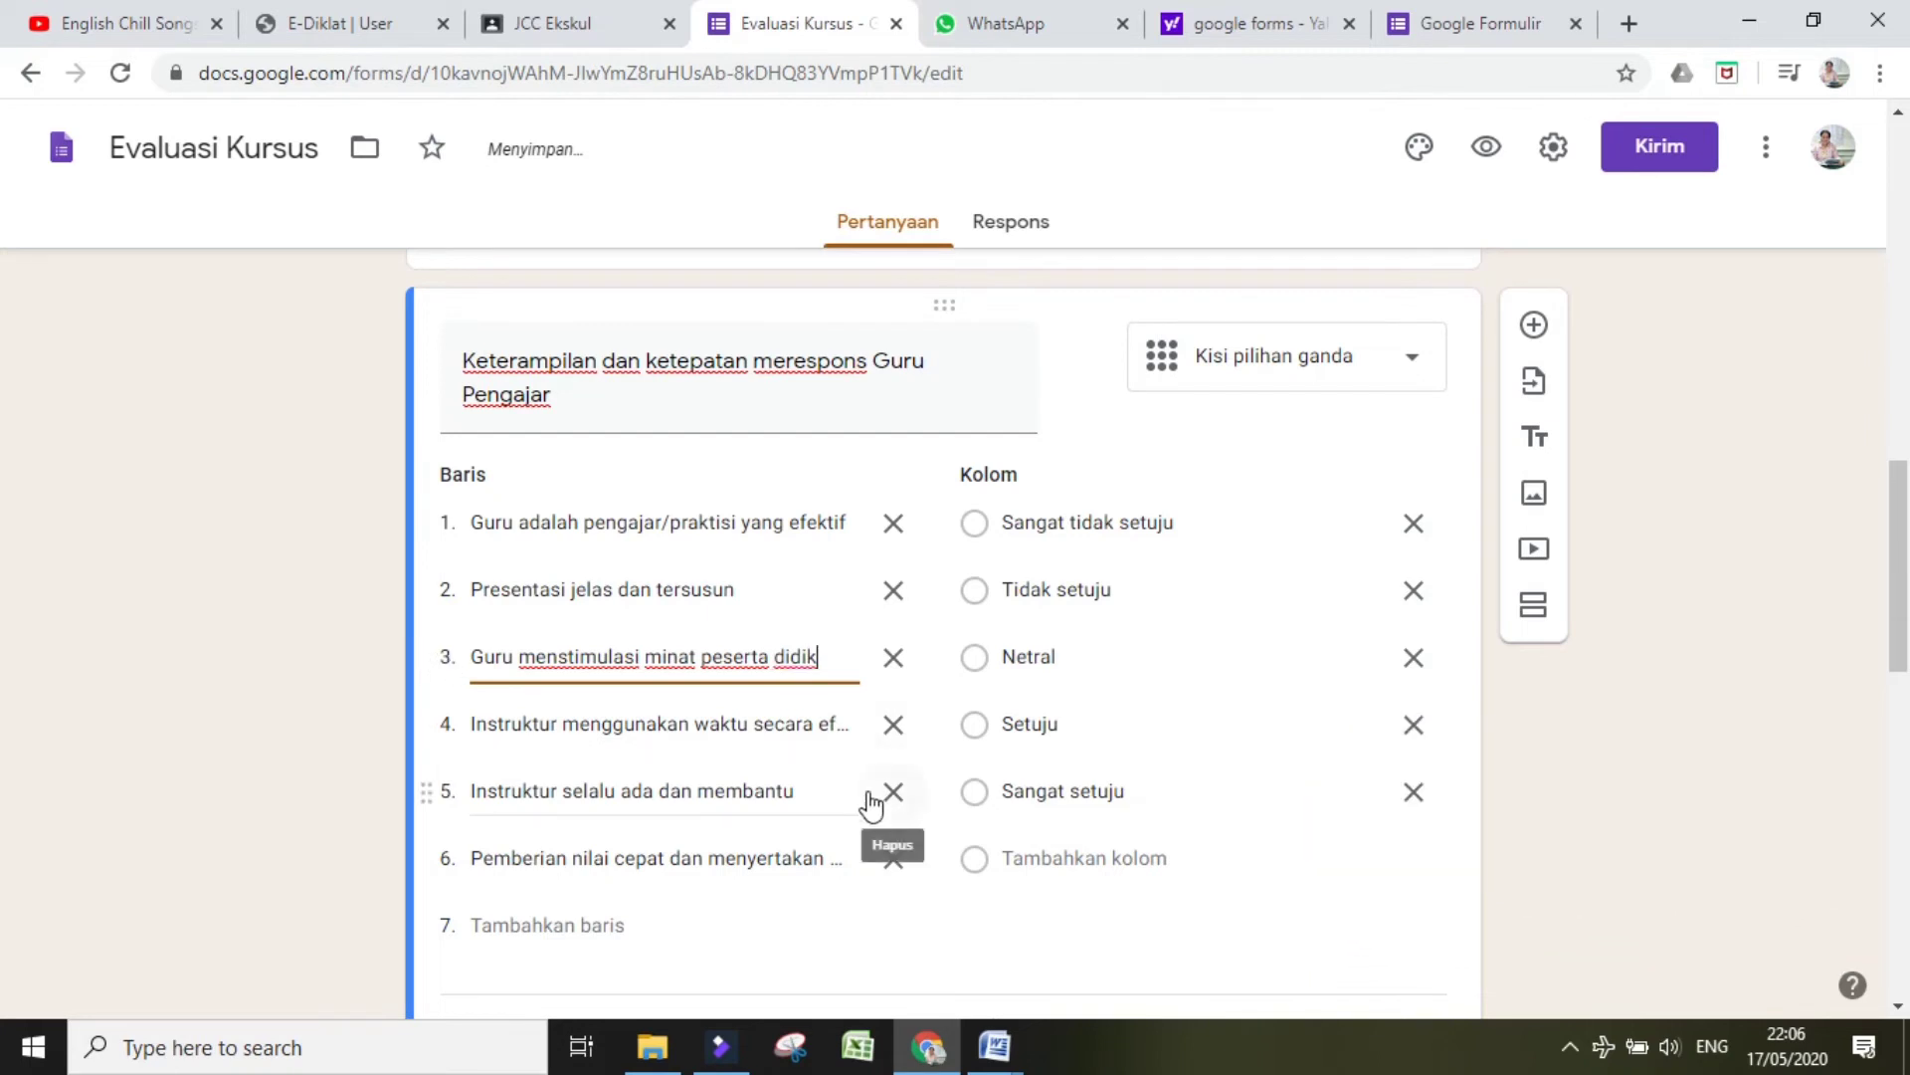
# Step: Delete the last three rows of the teacher skills question, covering use of time, instructor availability and grading
pyautogui.click(894, 724)
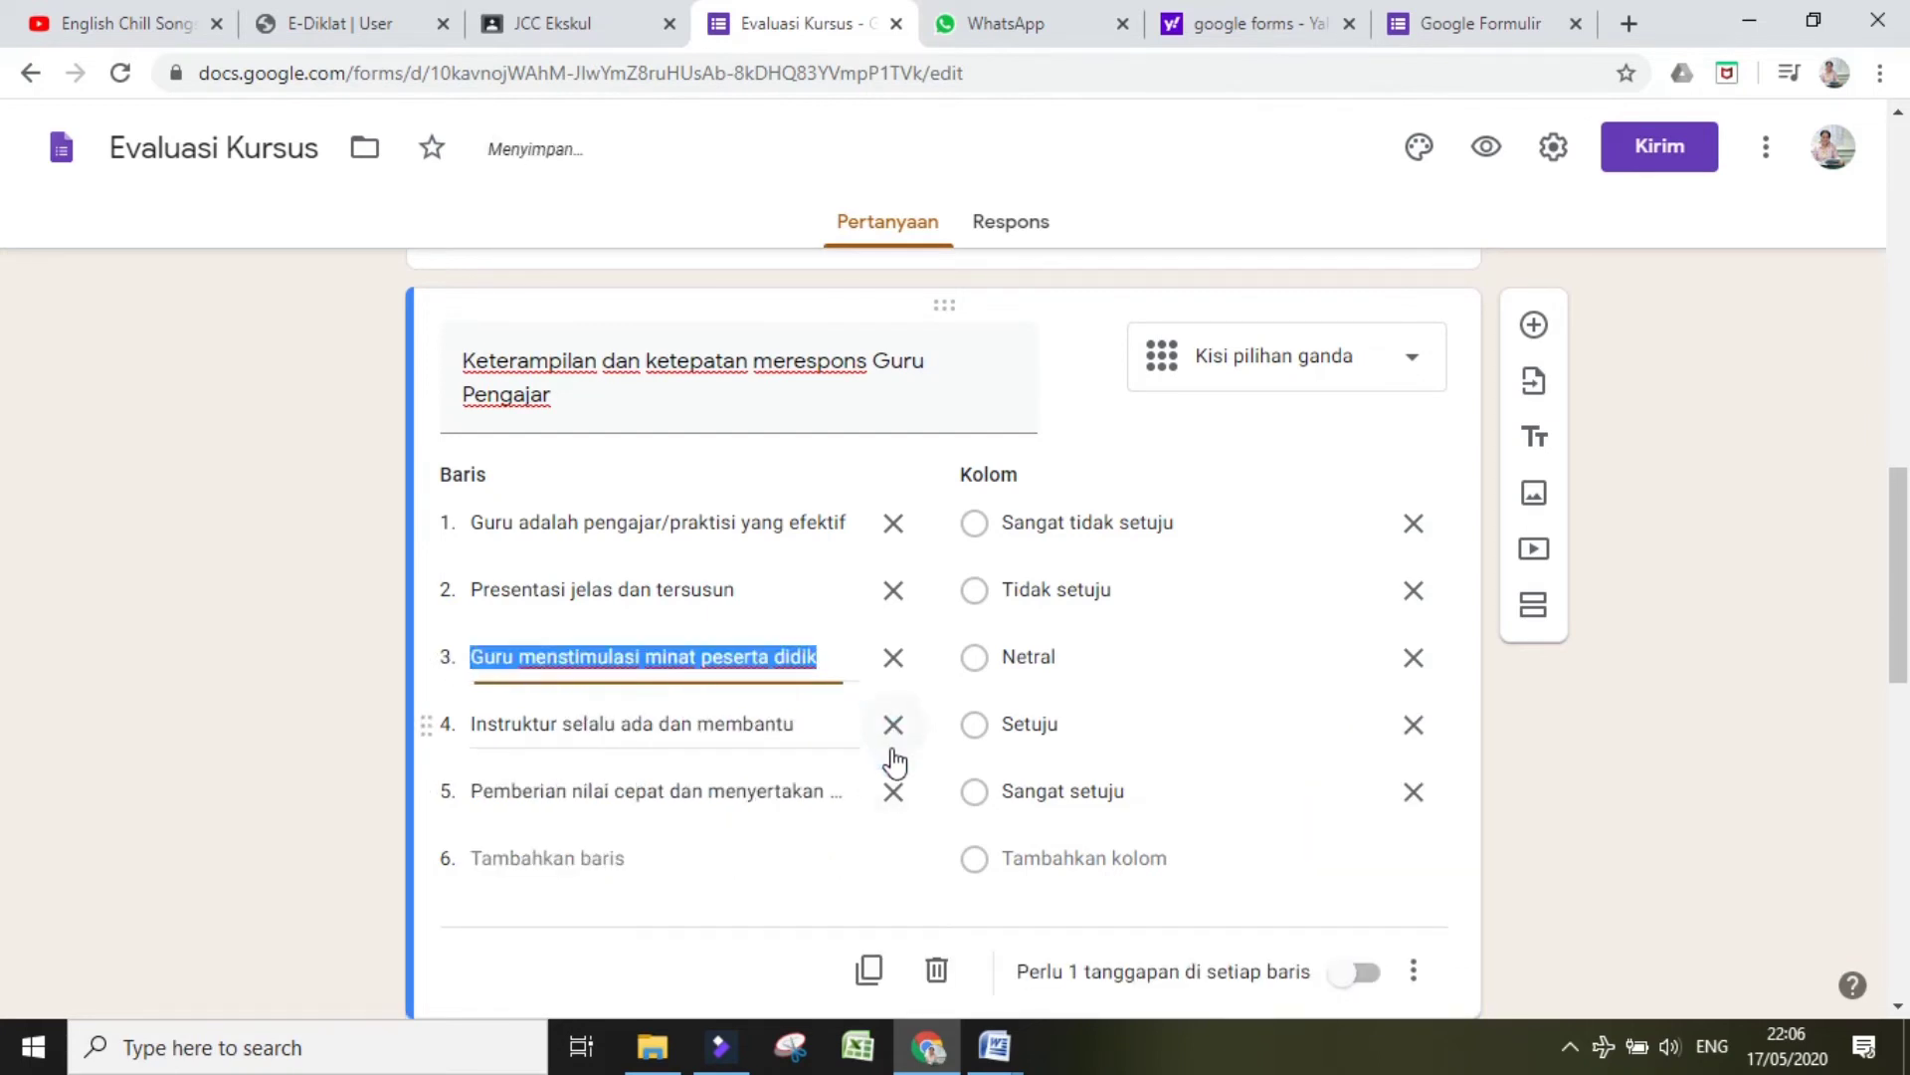
pyautogui.click(893, 726)
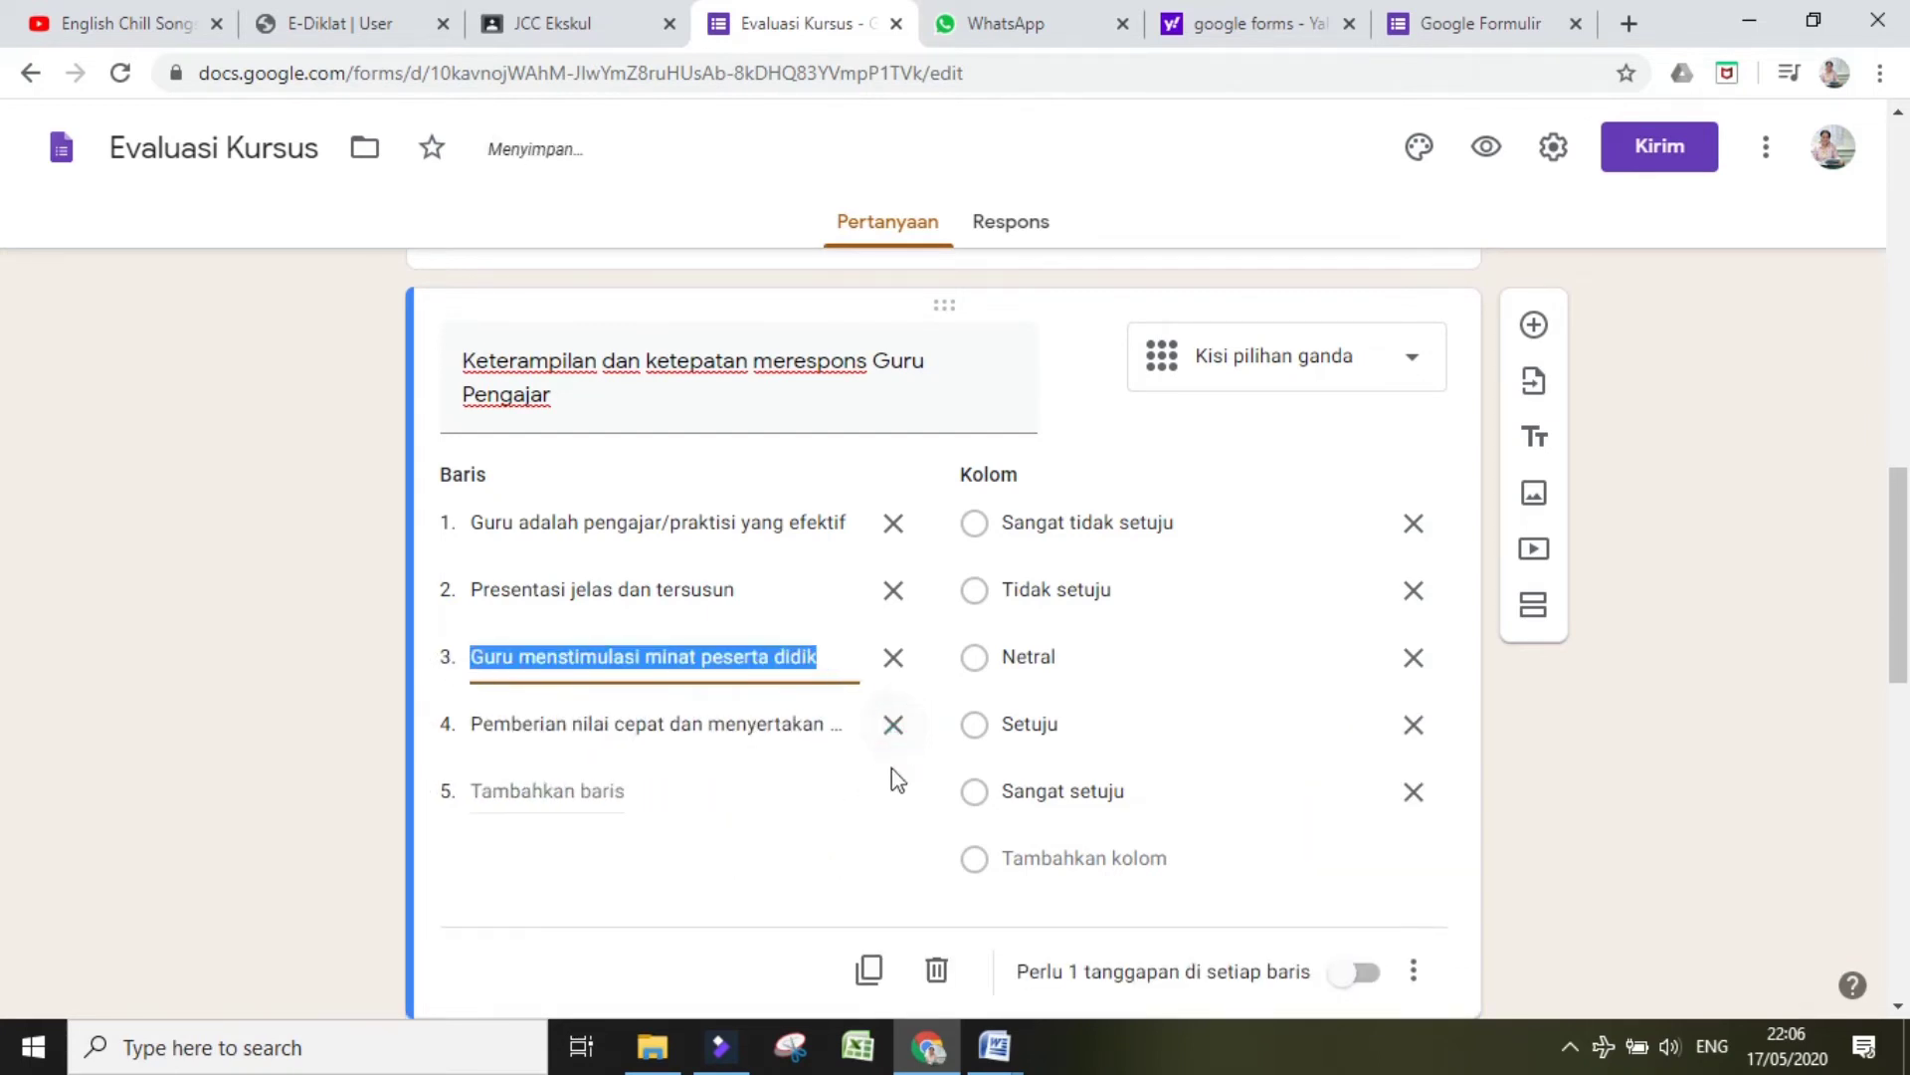
pyautogui.click(894, 729)
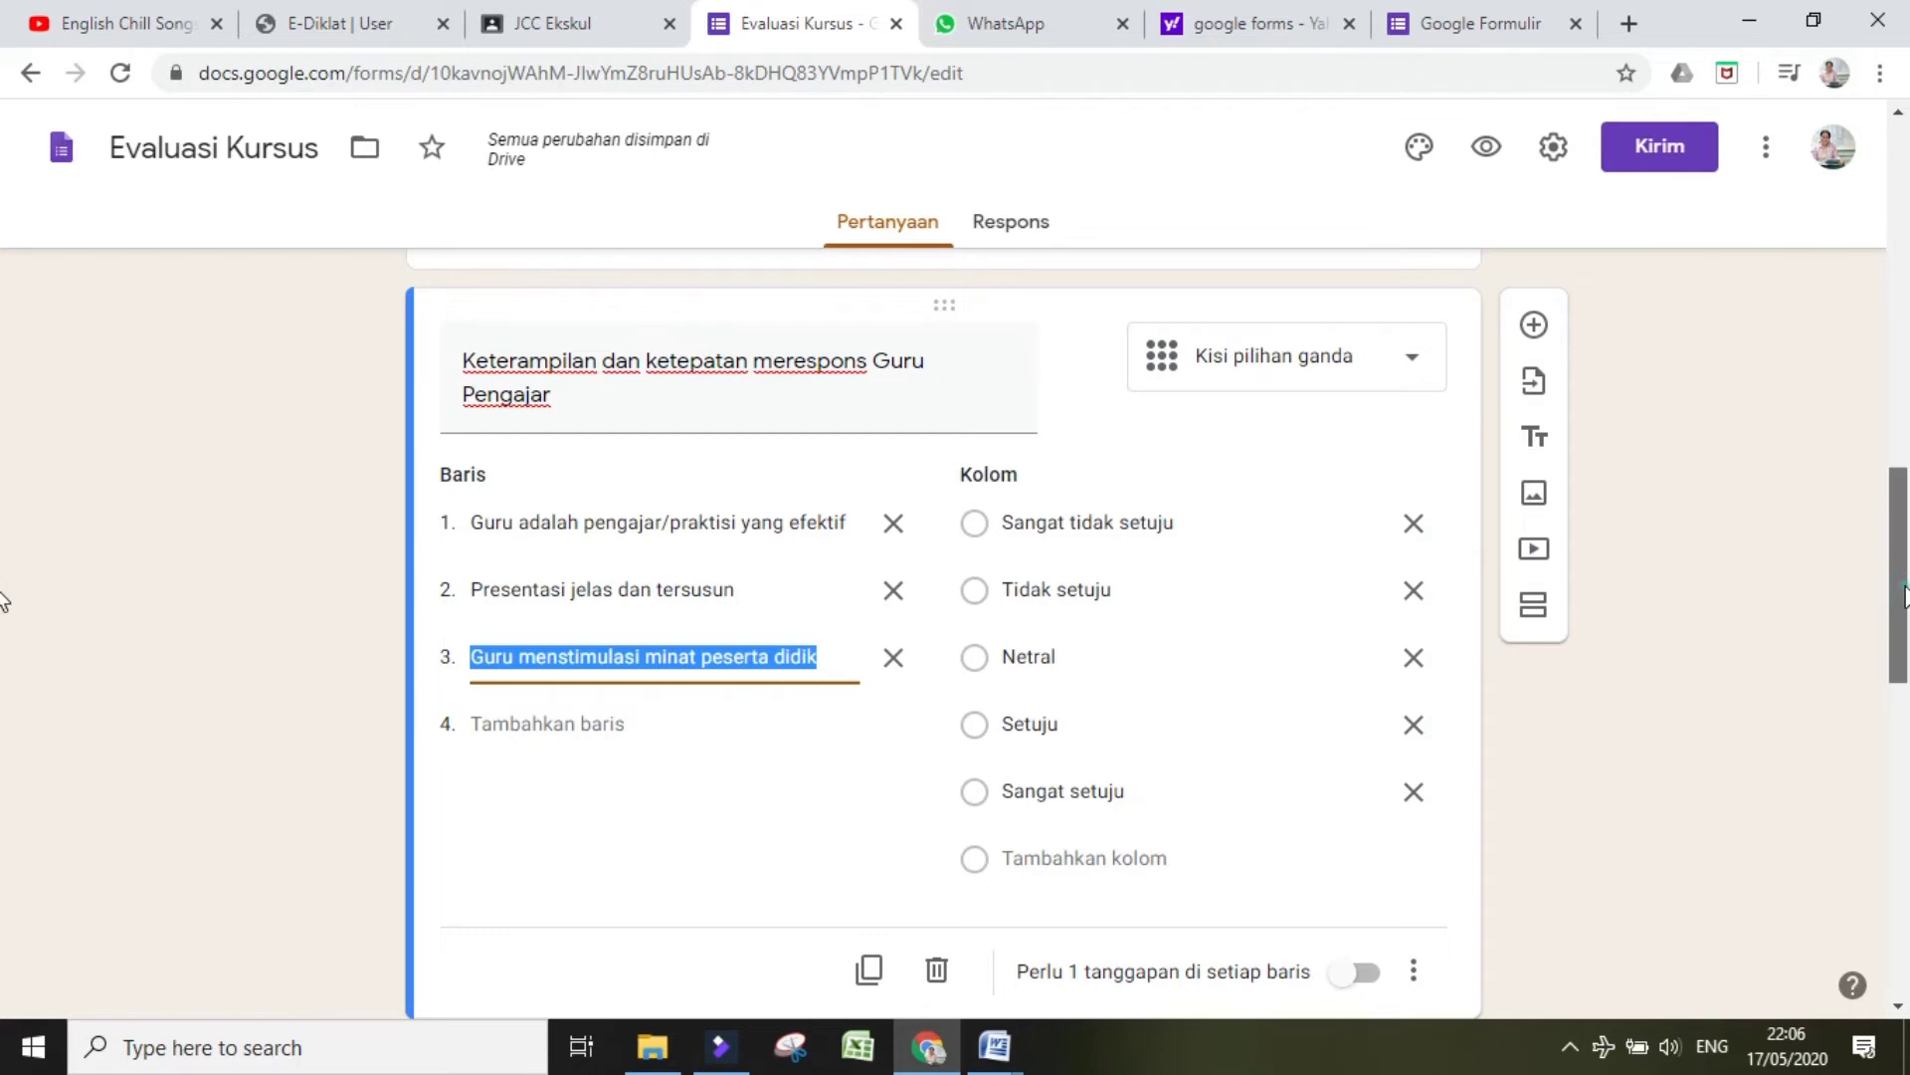
# Step: Change the teacher skills question from a multiple-choice grid to the Kotak Centang type
pyautogui.scroll(-2, 3, 597)
pyautogui.scroll(2, 3, 646)
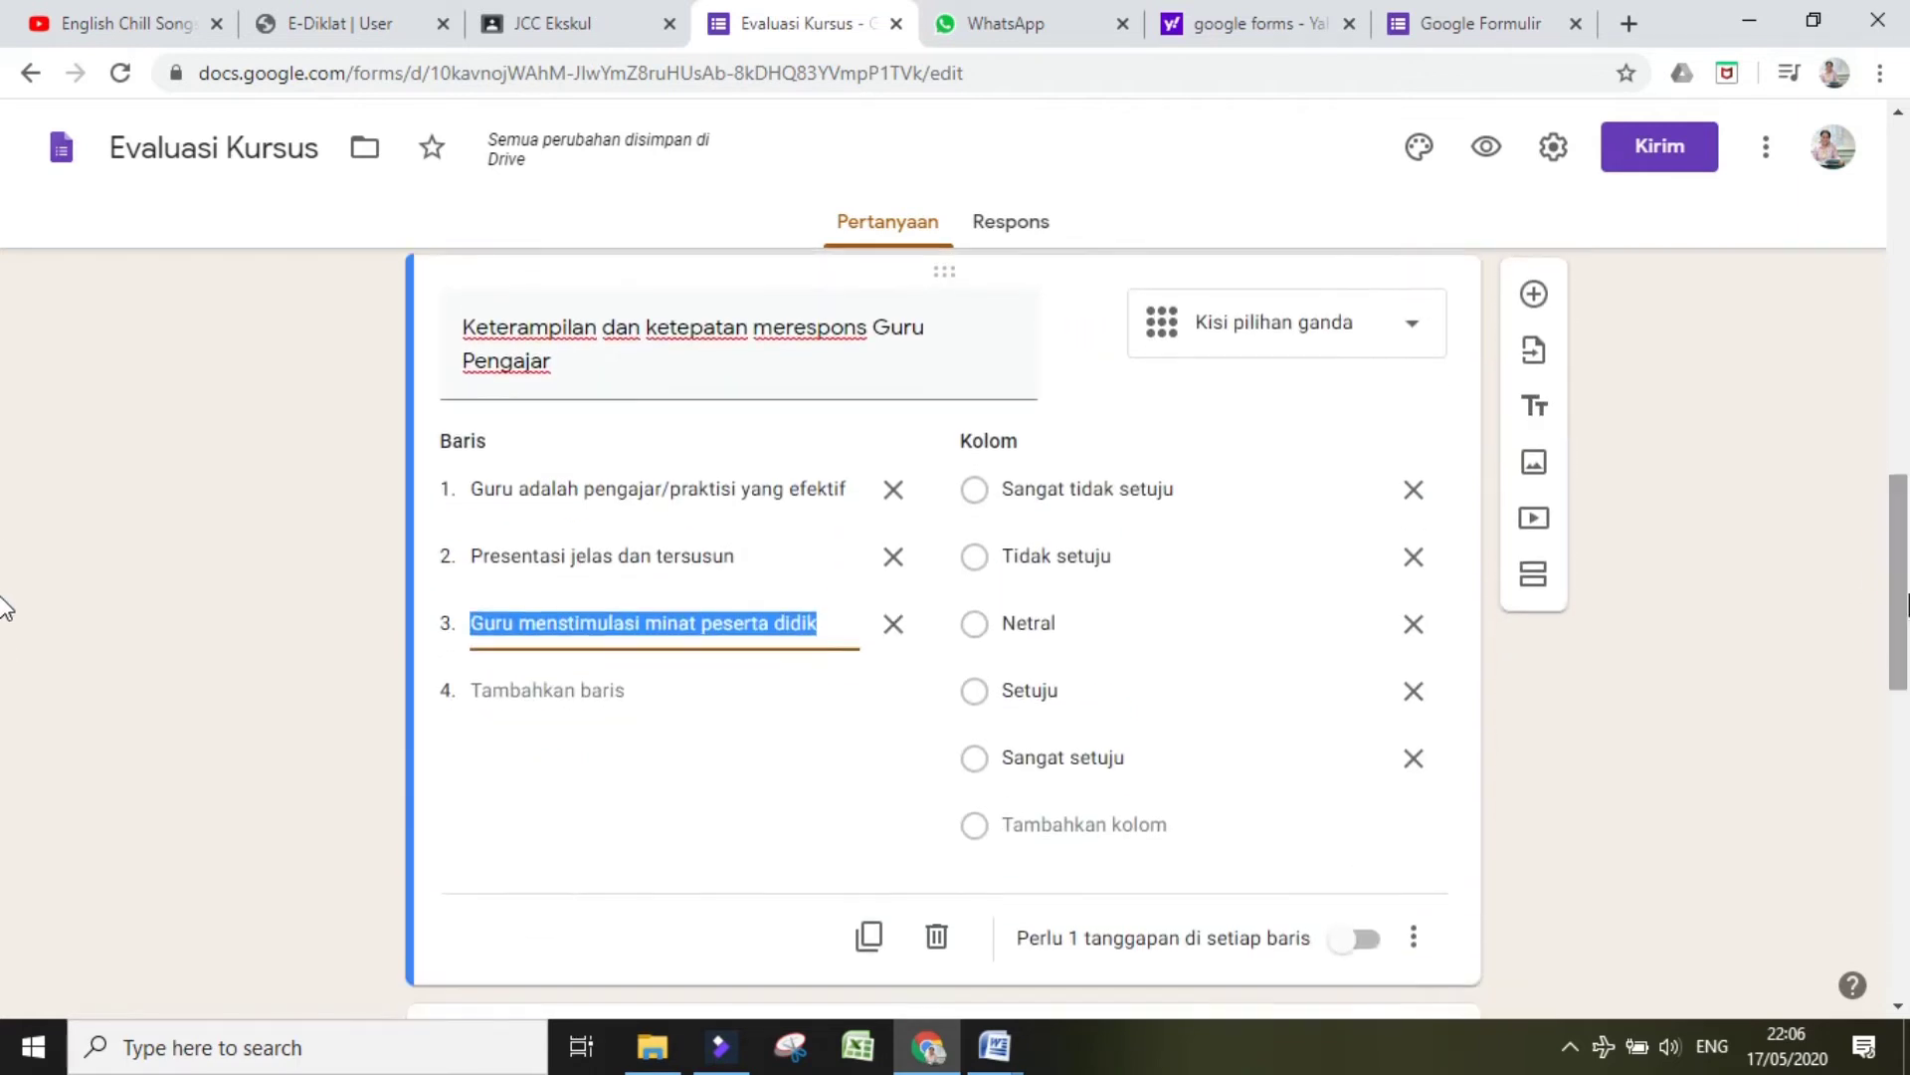
pyautogui.click(1408, 318)
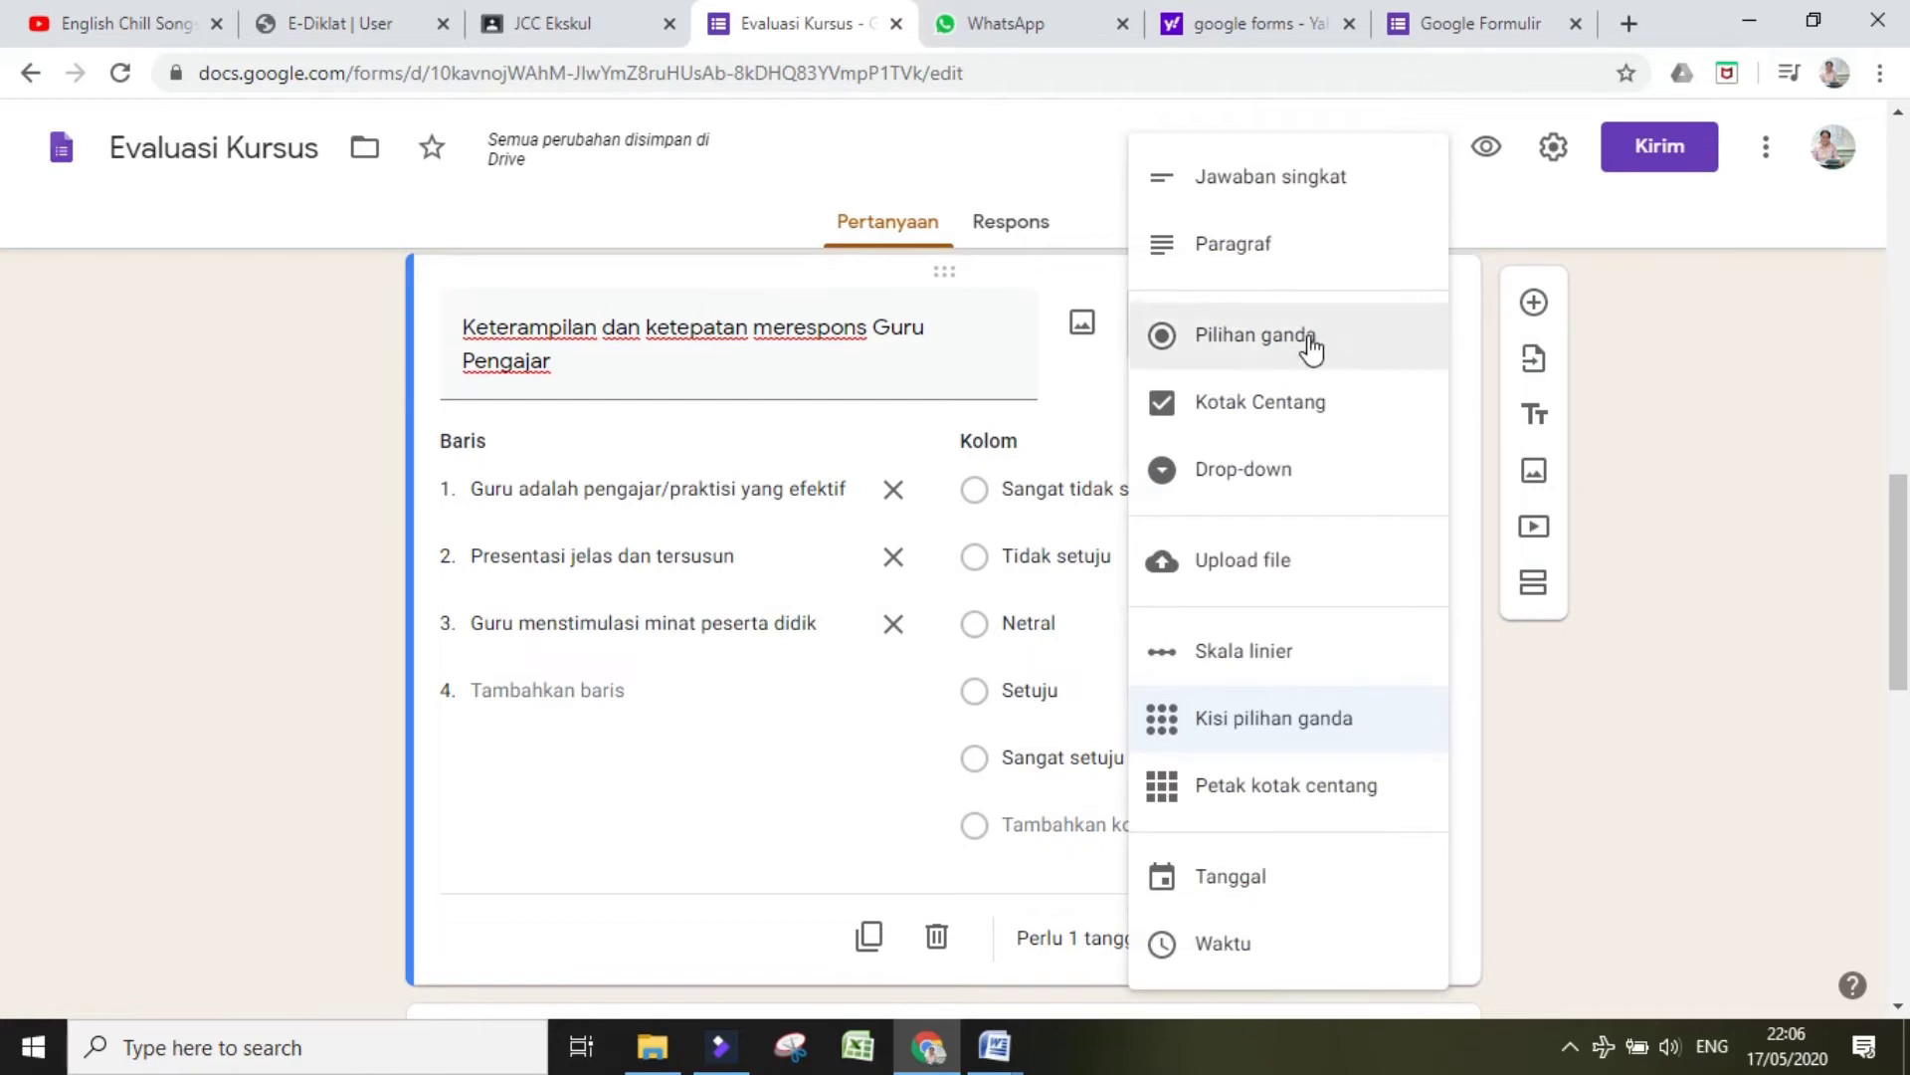
pyautogui.click(1288, 402)
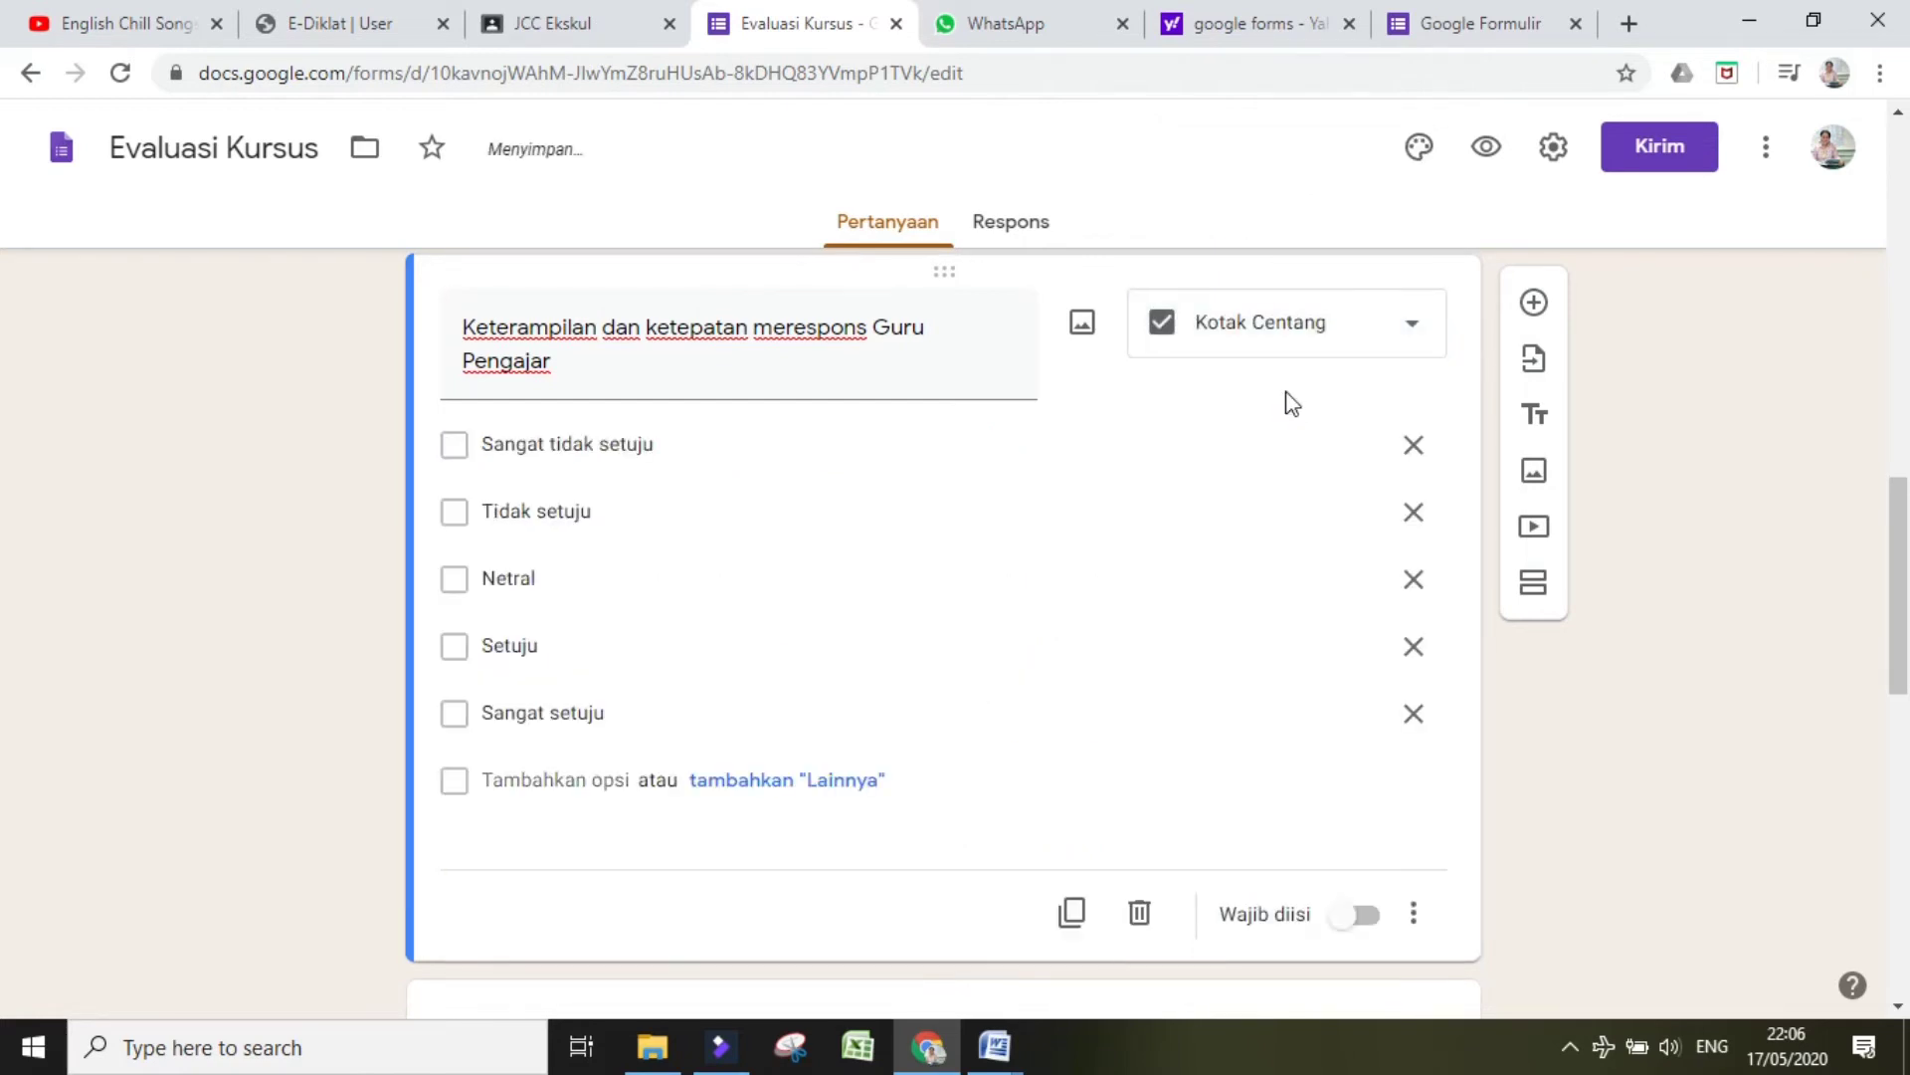
pyautogui.click(444, 509)
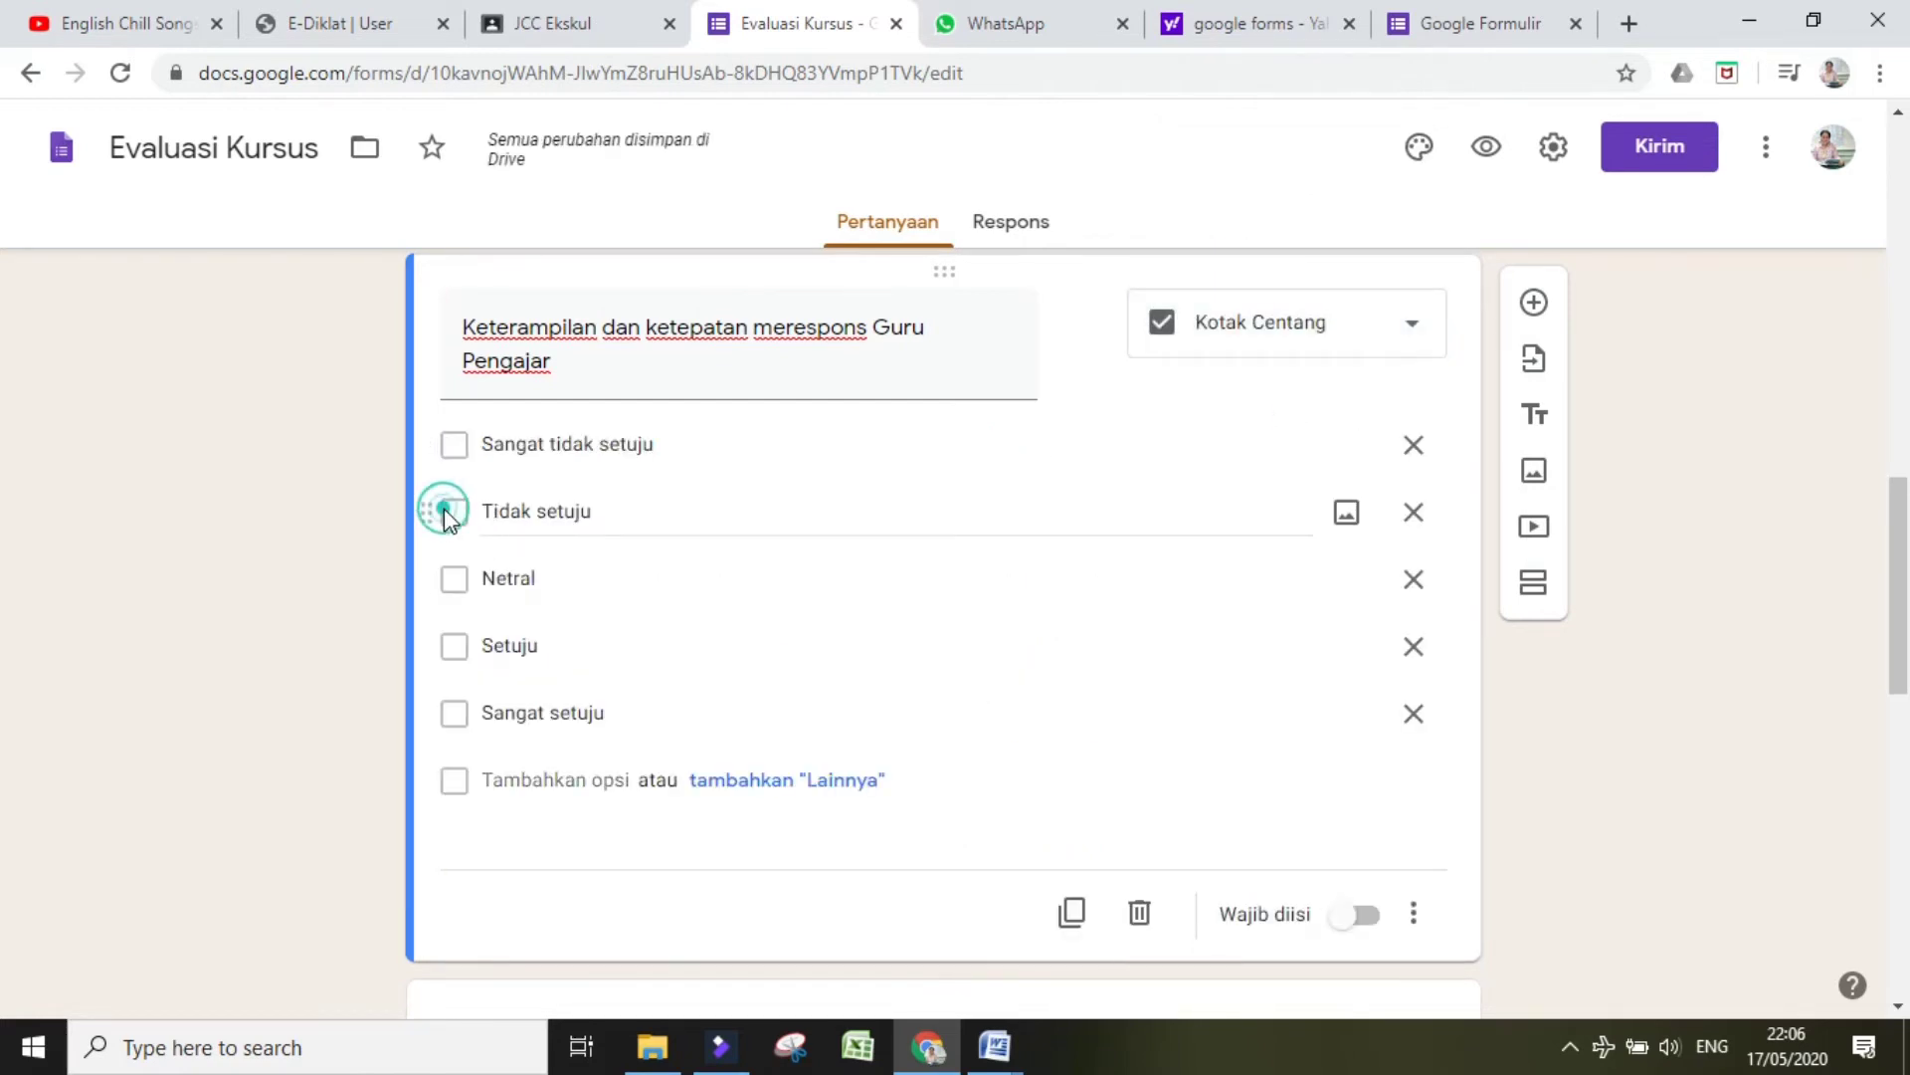
pyautogui.click(451, 569)
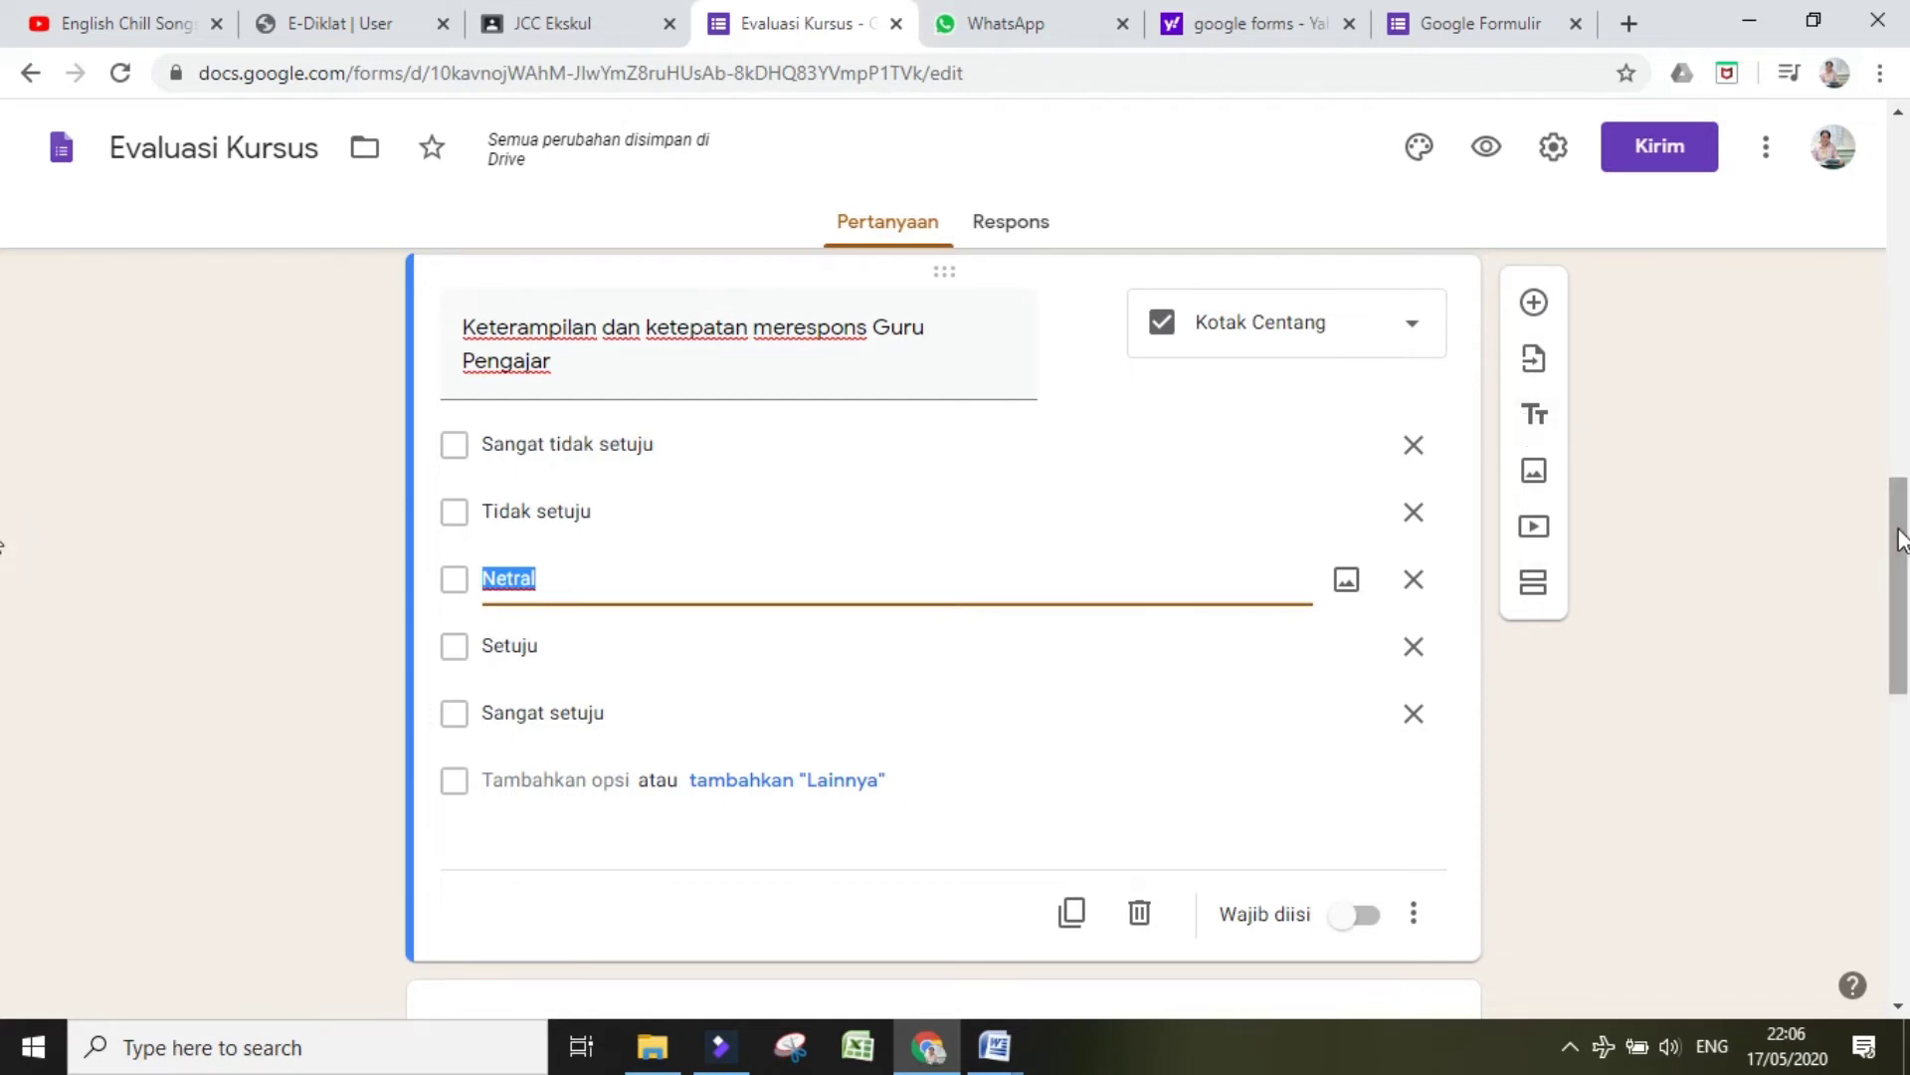
# Step: Retitle the "Konten kursus" grid question as "Konten Pembelajaran"
pyautogui.moveTo(1908, 558); pyautogui.dragTo(1908, 651)
pyautogui.scroll(-2, 5, 657)
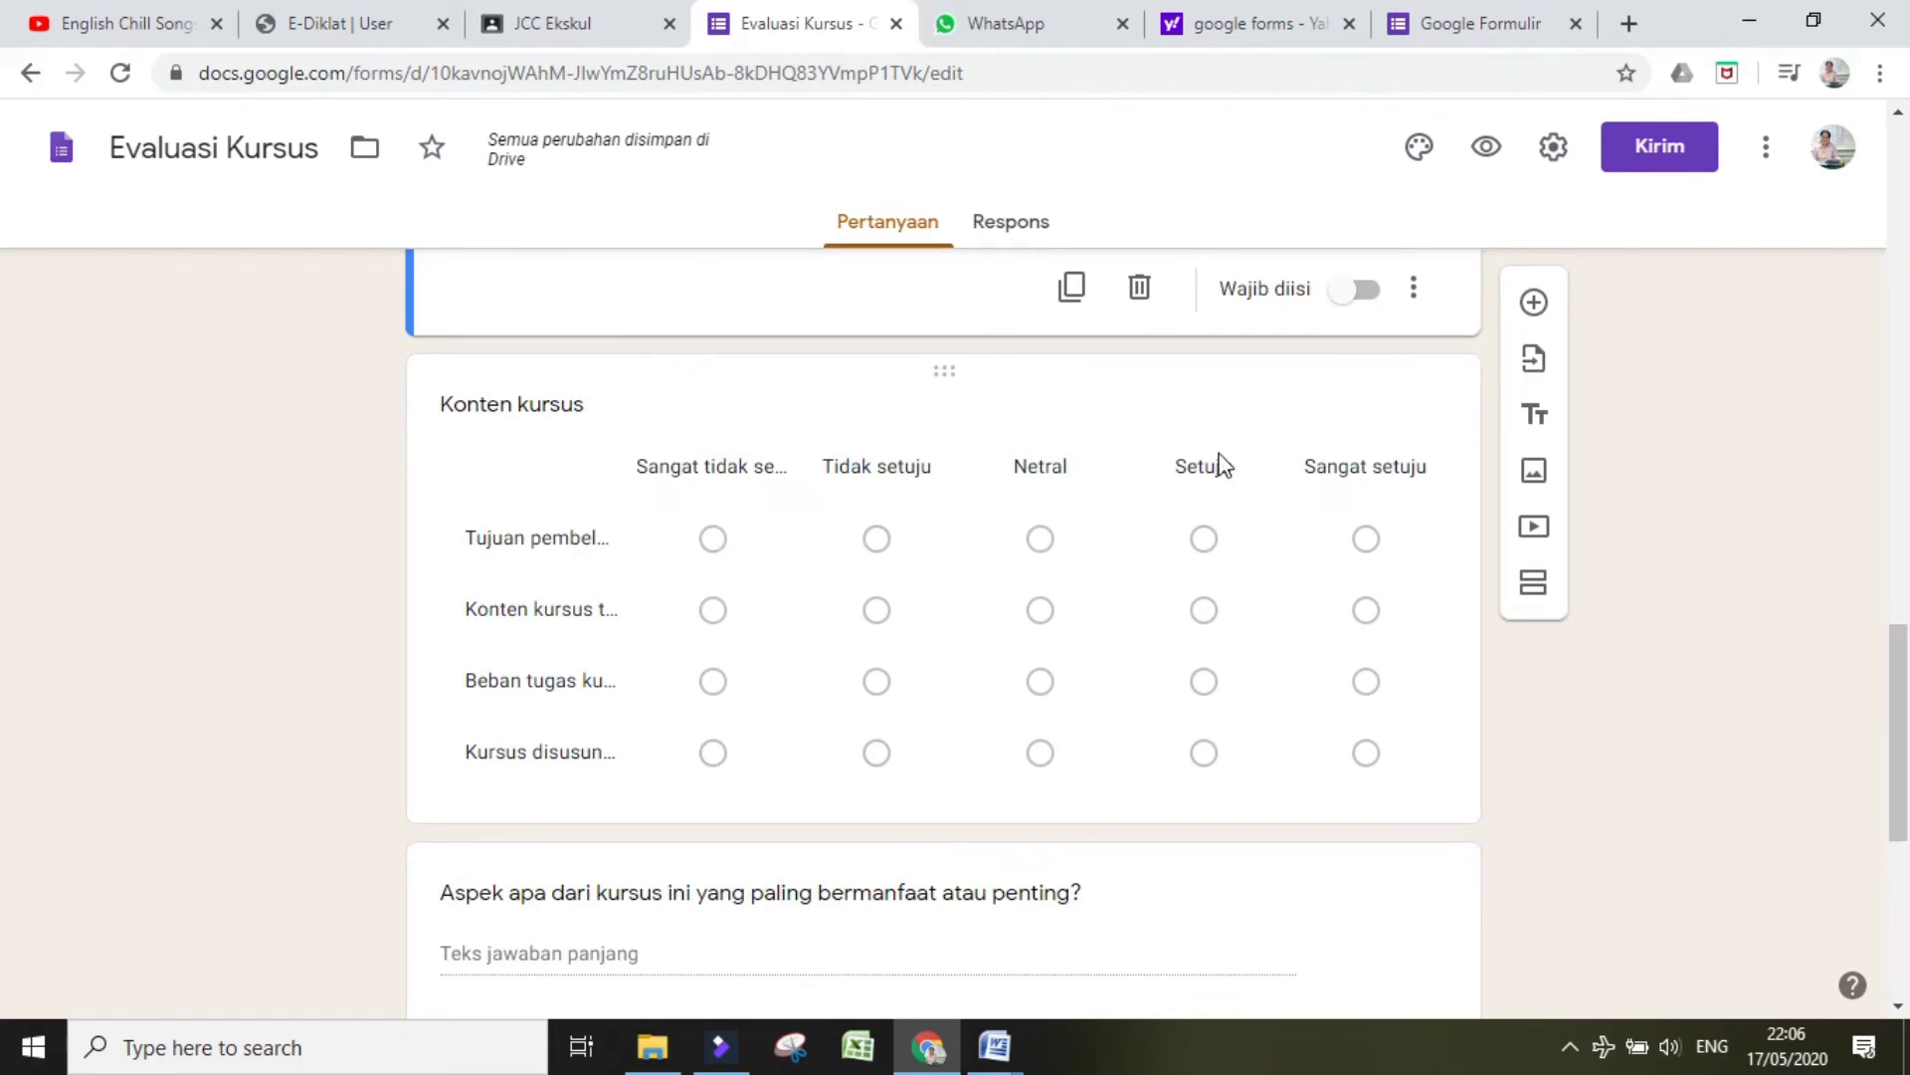
pyautogui.click(584, 404)
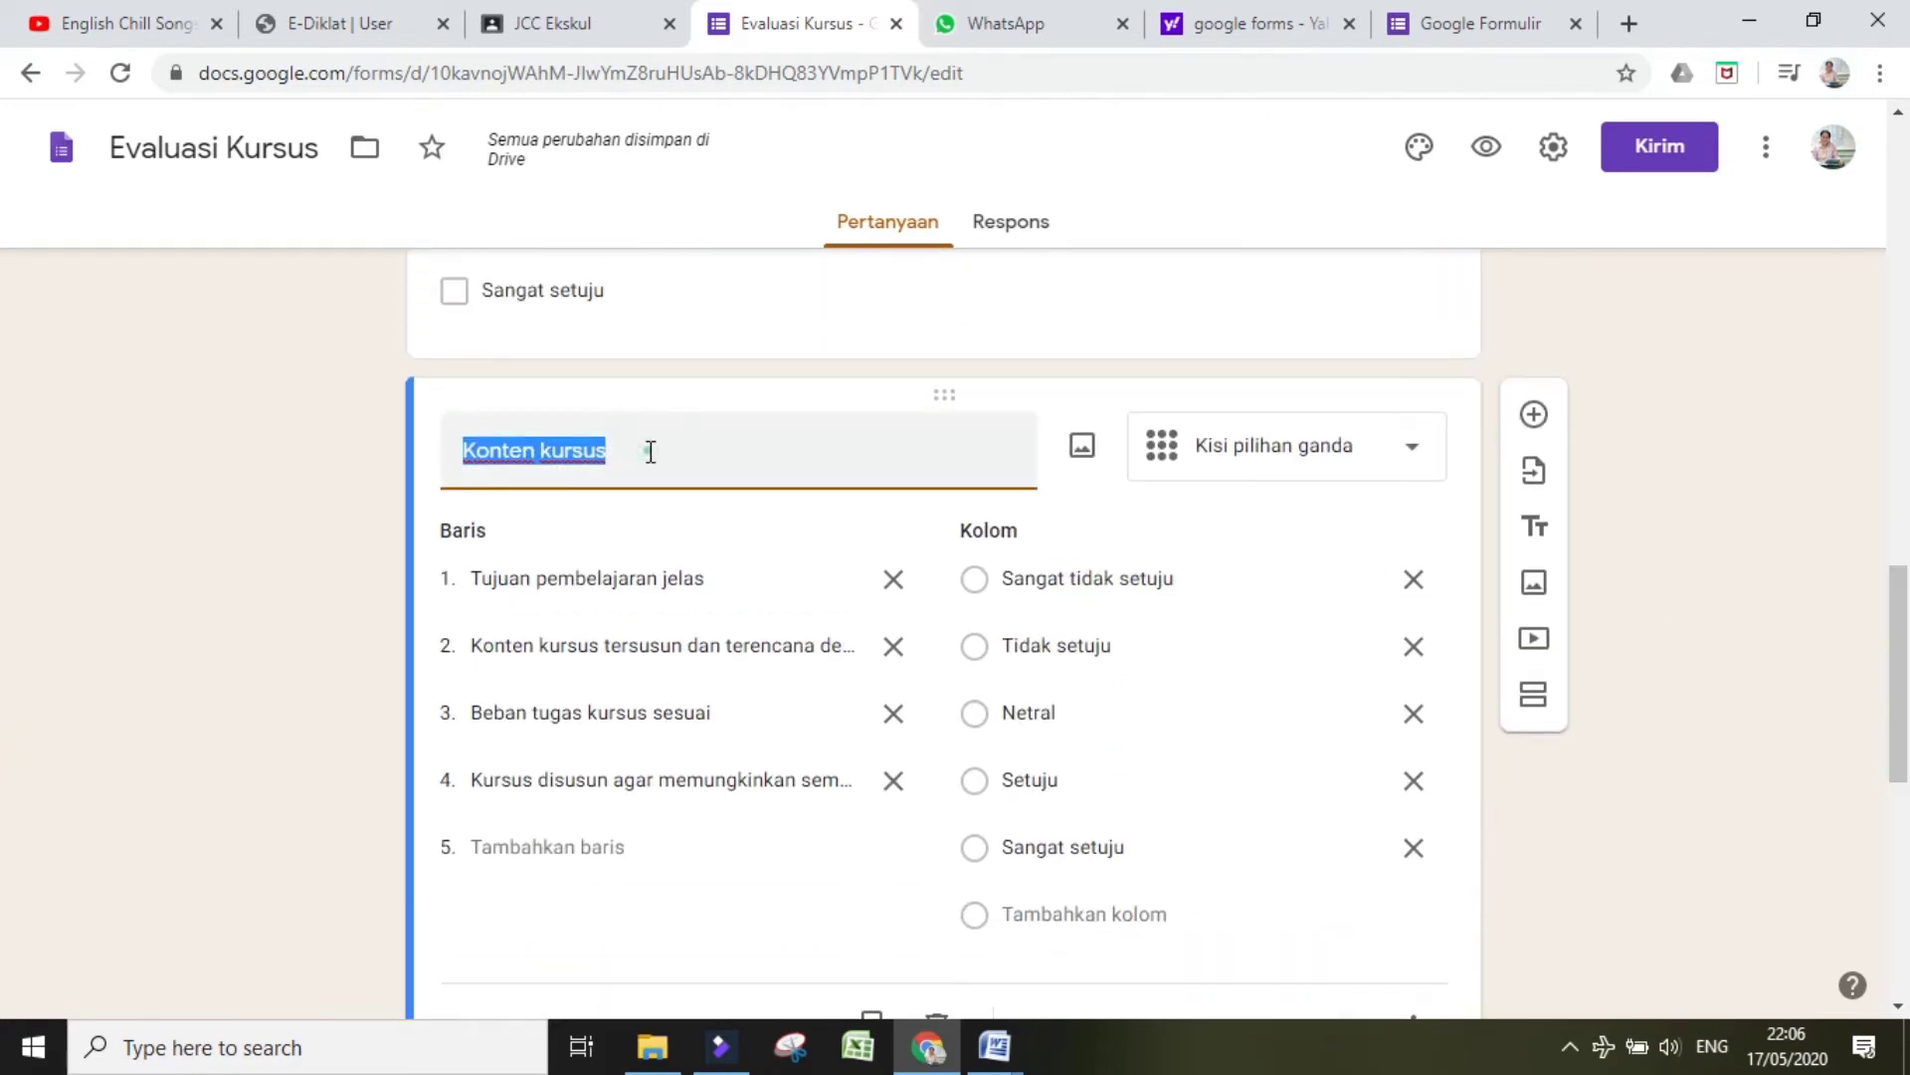
pyautogui.doubleClick(651, 451)
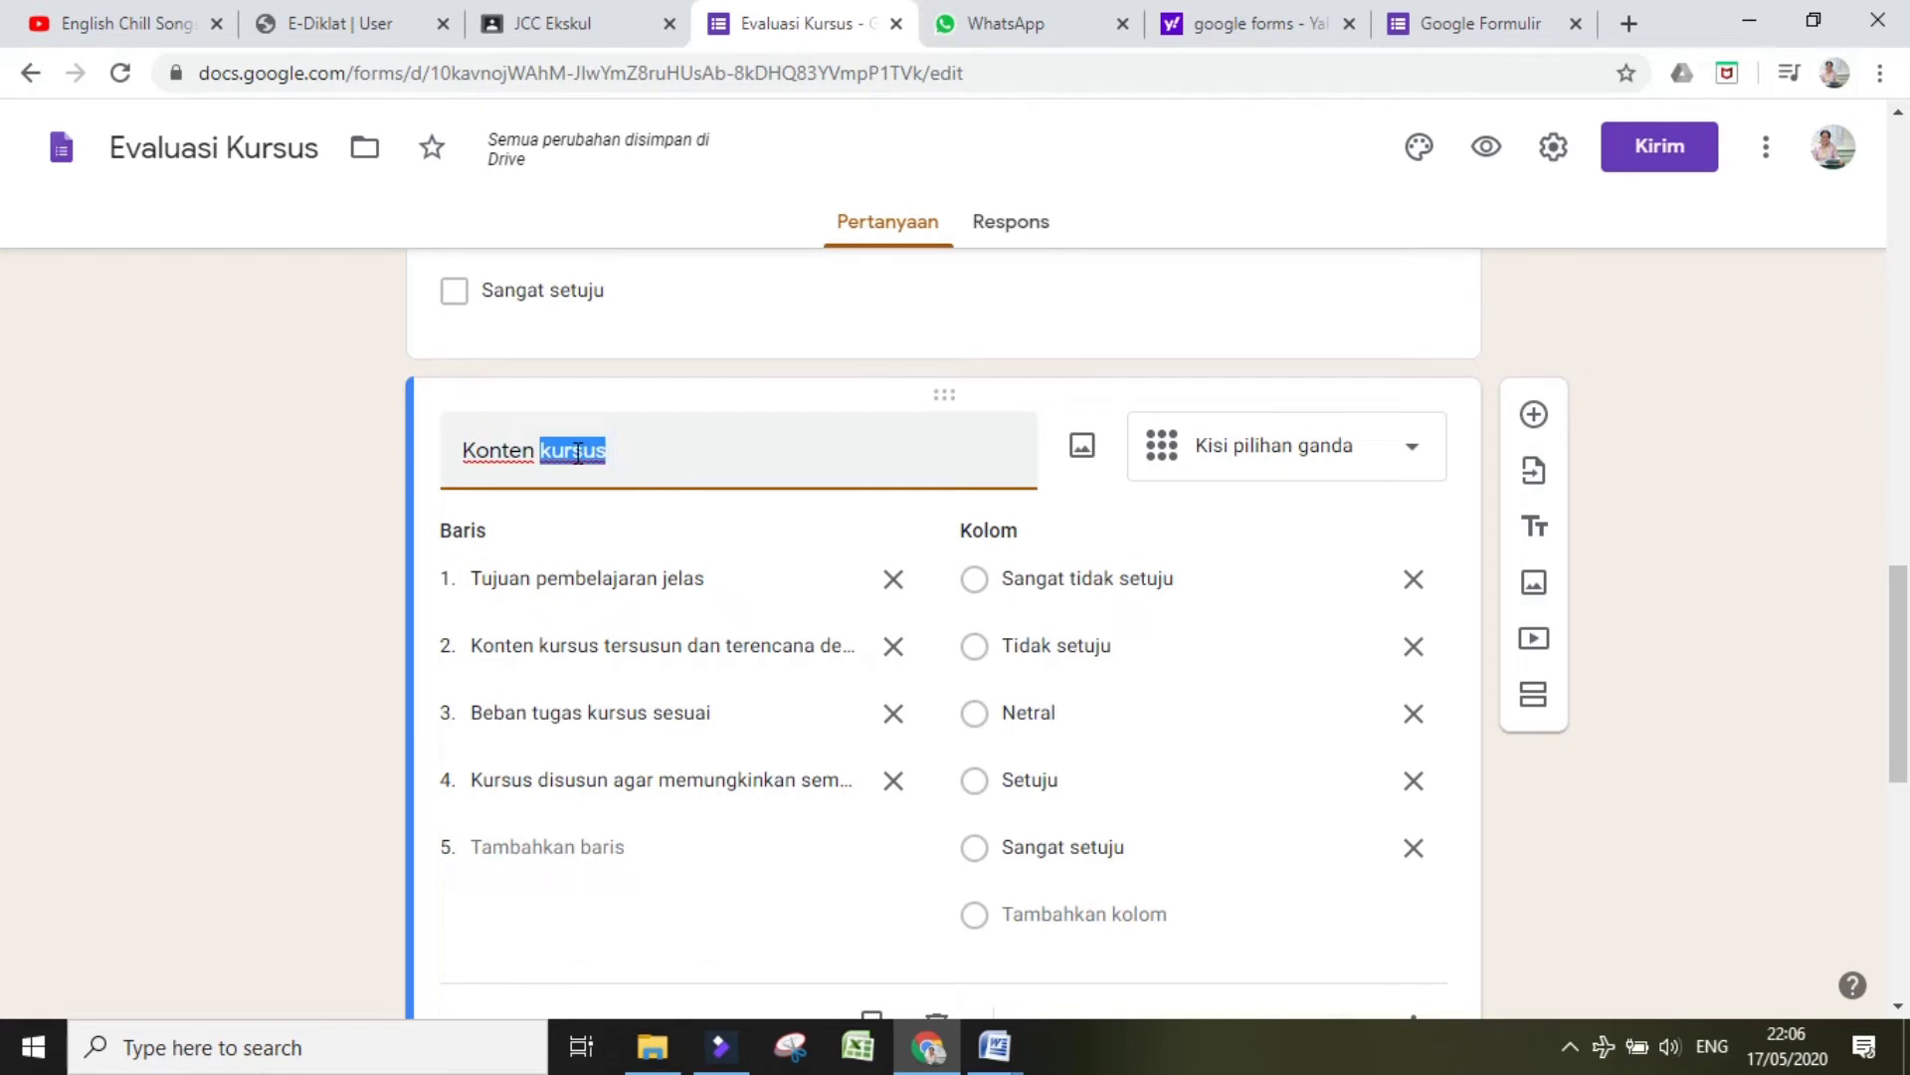
pyautogui.write('Pembelajaran')
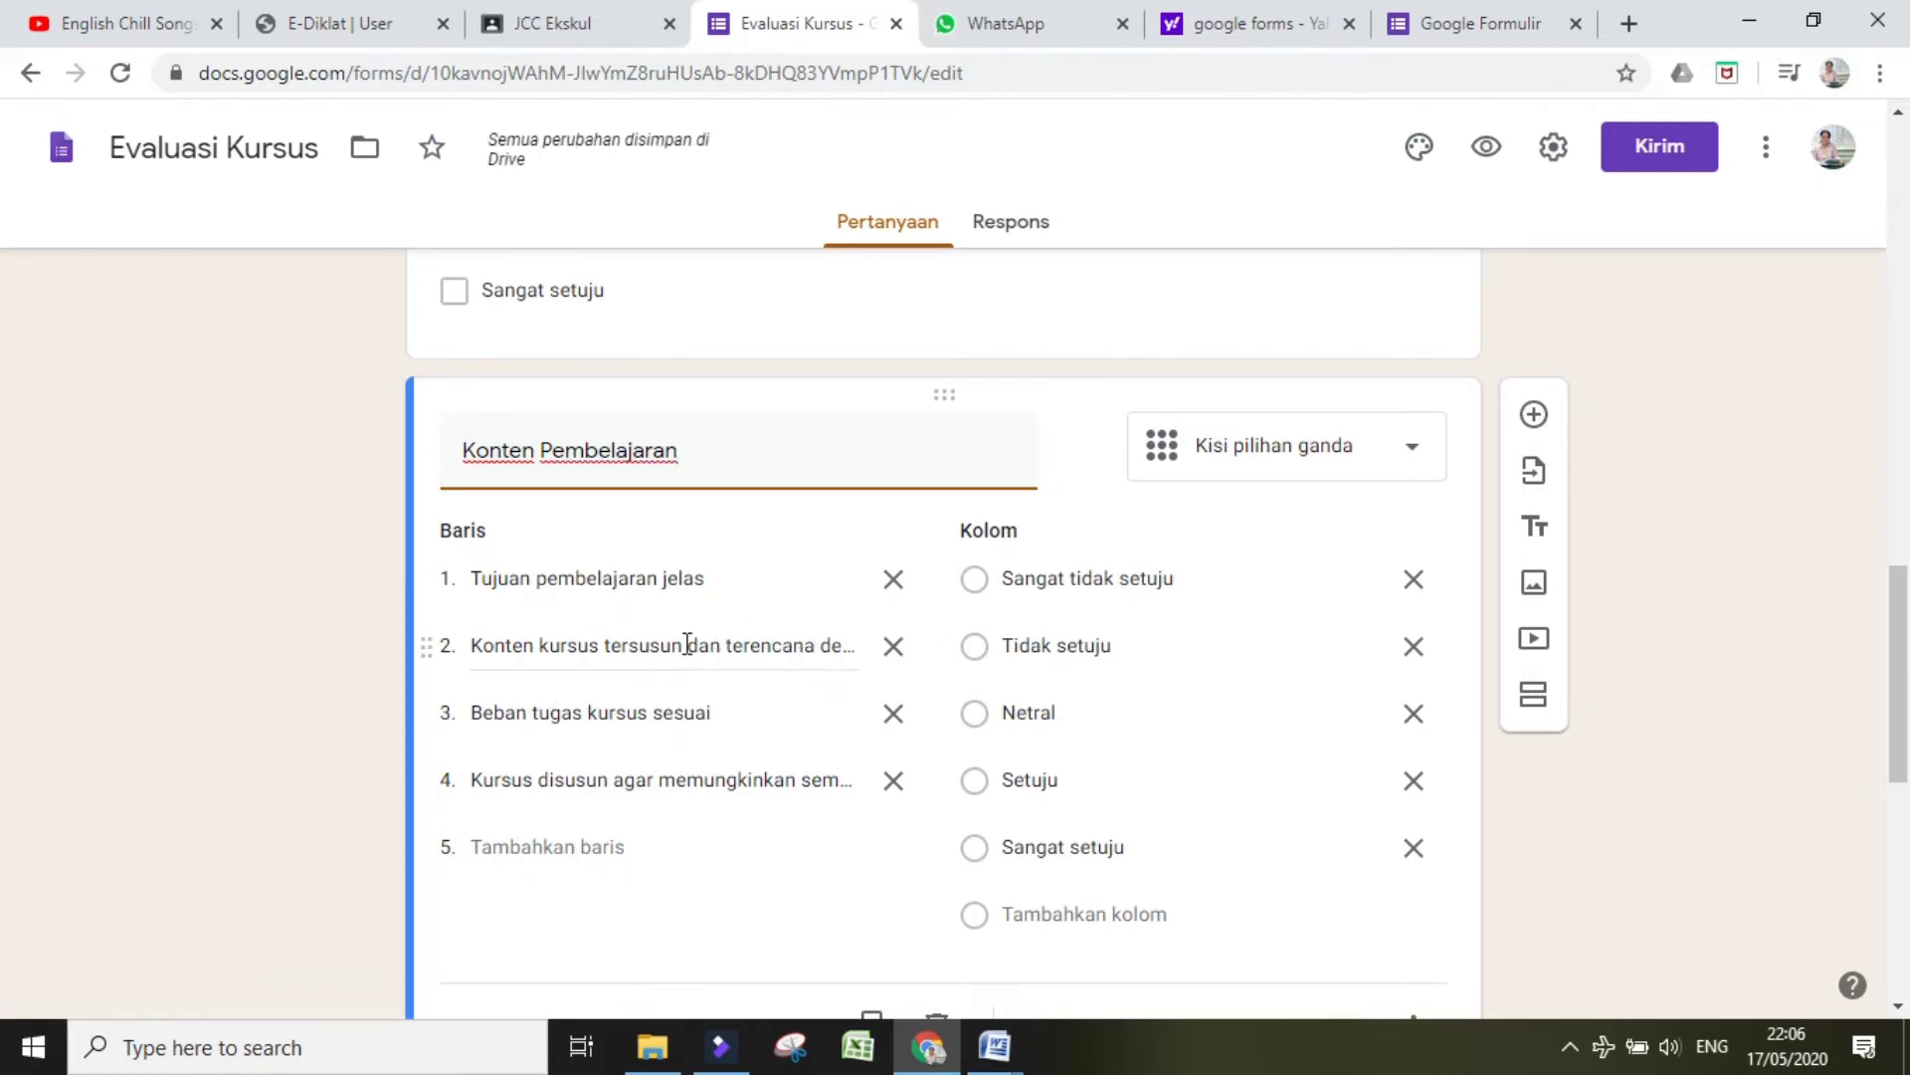
# Step: Remove the word "kursus" from the second row of the "Konten Pembelajaran" question
pyautogui.click(609, 648)
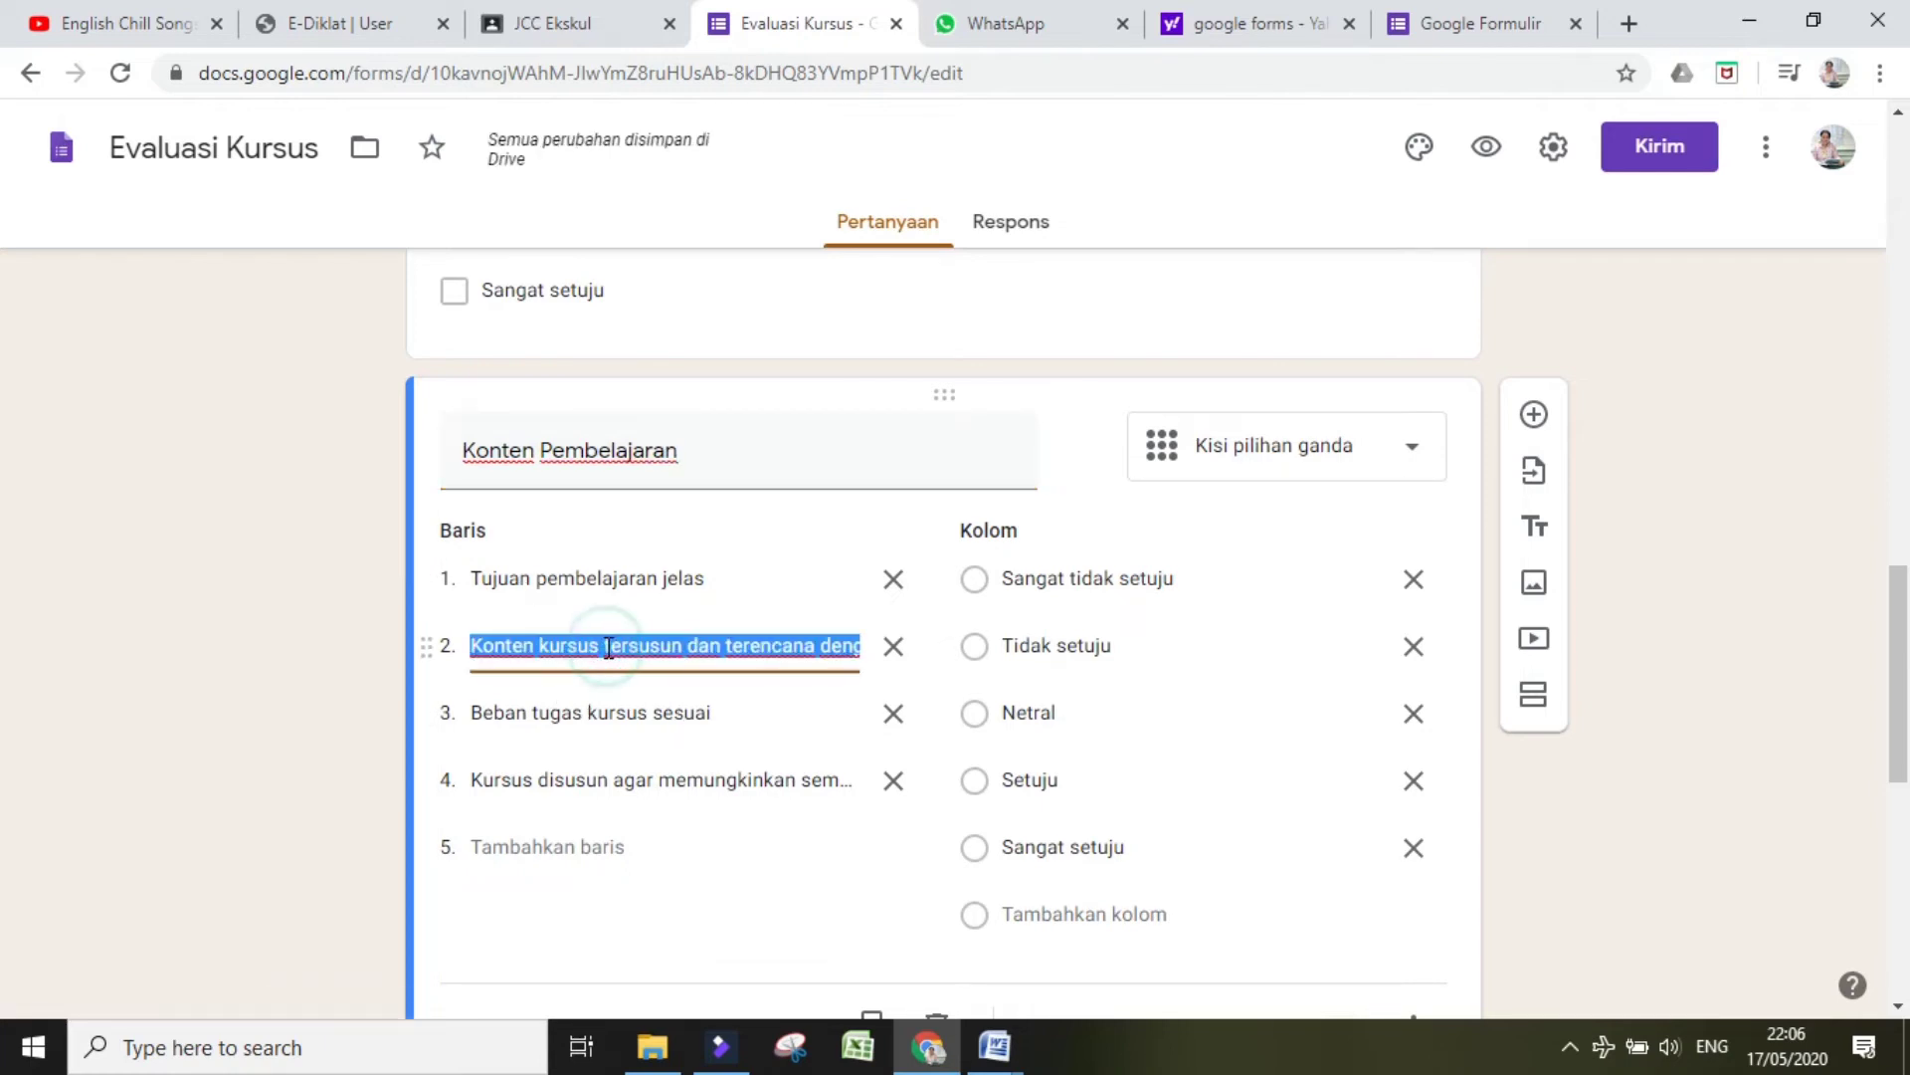
pyautogui.click(609, 648)
pyautogui.press('BackSpace')
pyautogui.press('BackSpace')
pyautogui.press('BackSpace')
pyautogui.press('BackSpace')
pyautogui.press('BackSpace')
pyautogui.press('BackSpace')
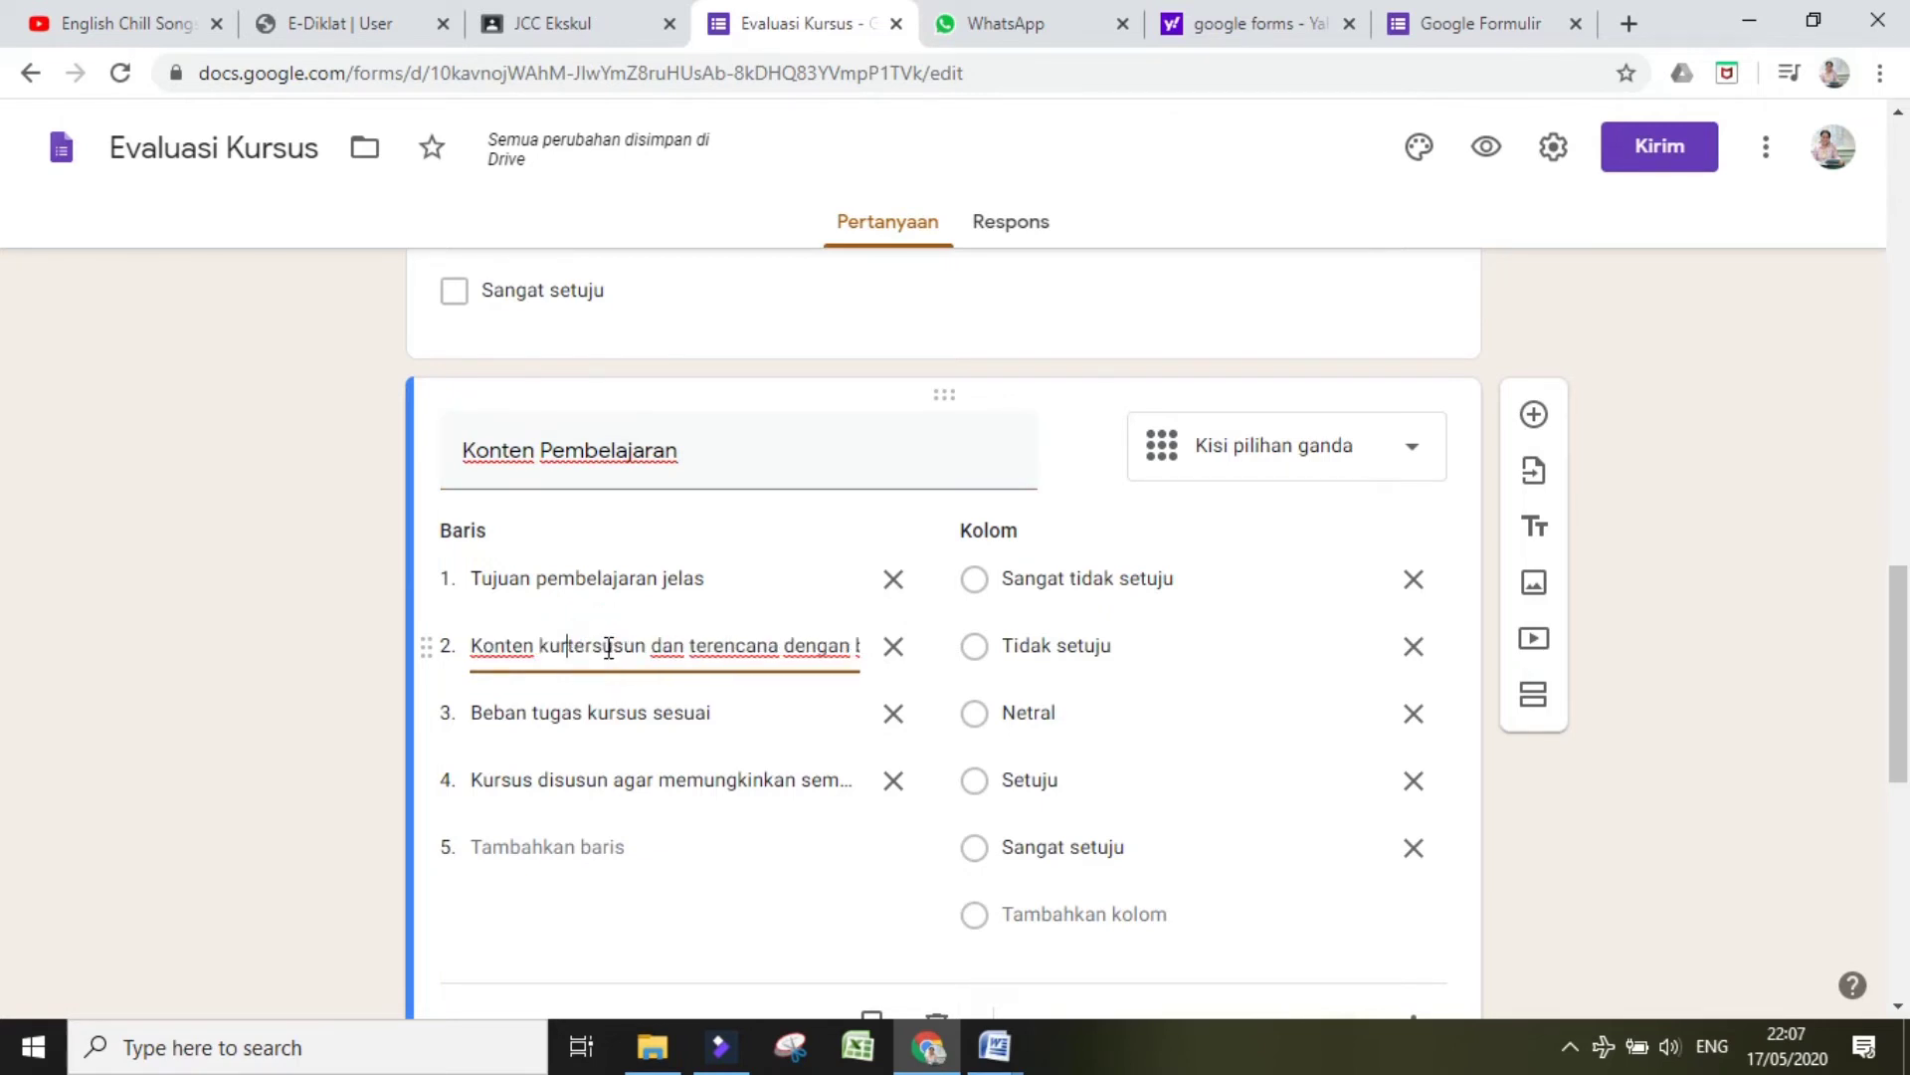
# Step: Reword the third row as "Beban tugas pembelajaran sesuai" and delete the fourth row beginning "Kursus disusun agar memungkinkan"
pyautogui.click(694, 717)
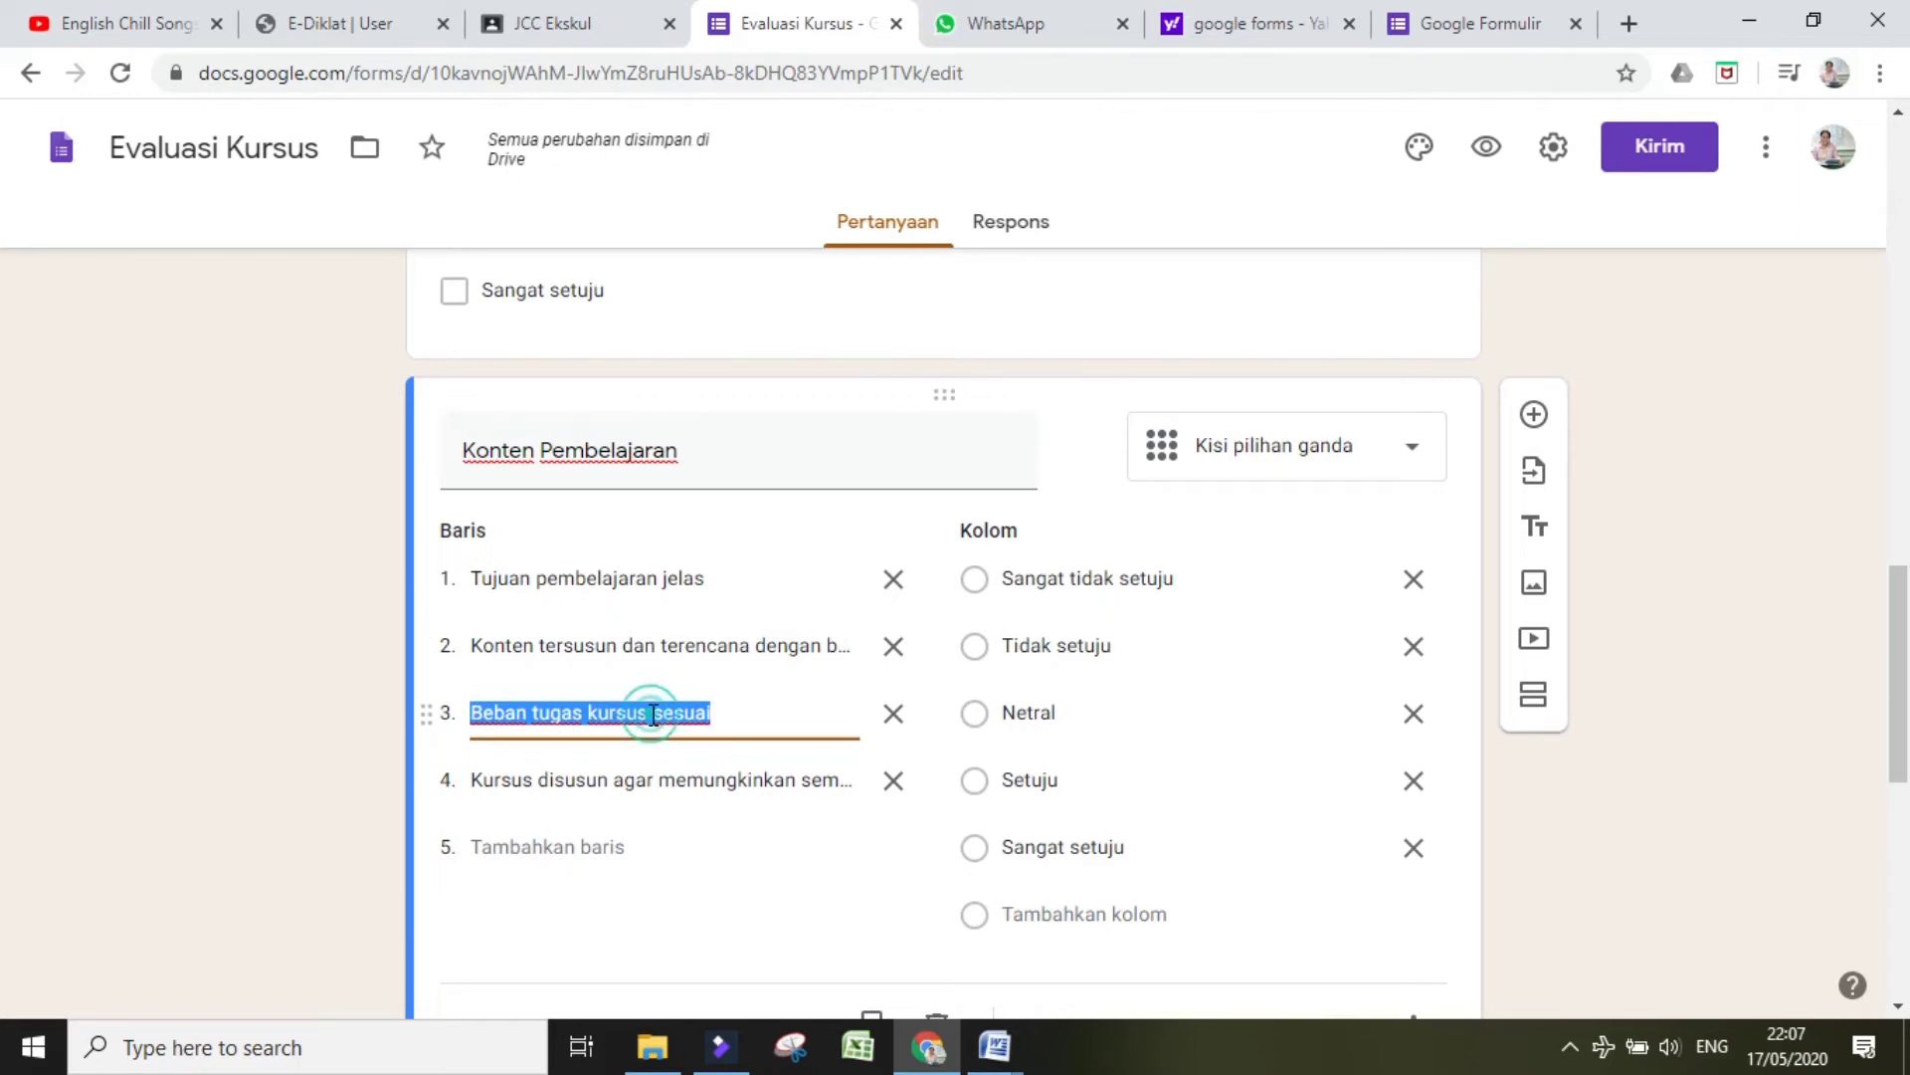
pyautogui.click(653, 713)
pyautogui.press('BackSpace')
pyautogui.press('BackSpace')
pyautogui.press('BackSpace')
pyautogui.press('BackSpace')
pyautogui.press('BackSpace')
pyautogui.press('BackSpace')
pyautogui.press('BackSpace')
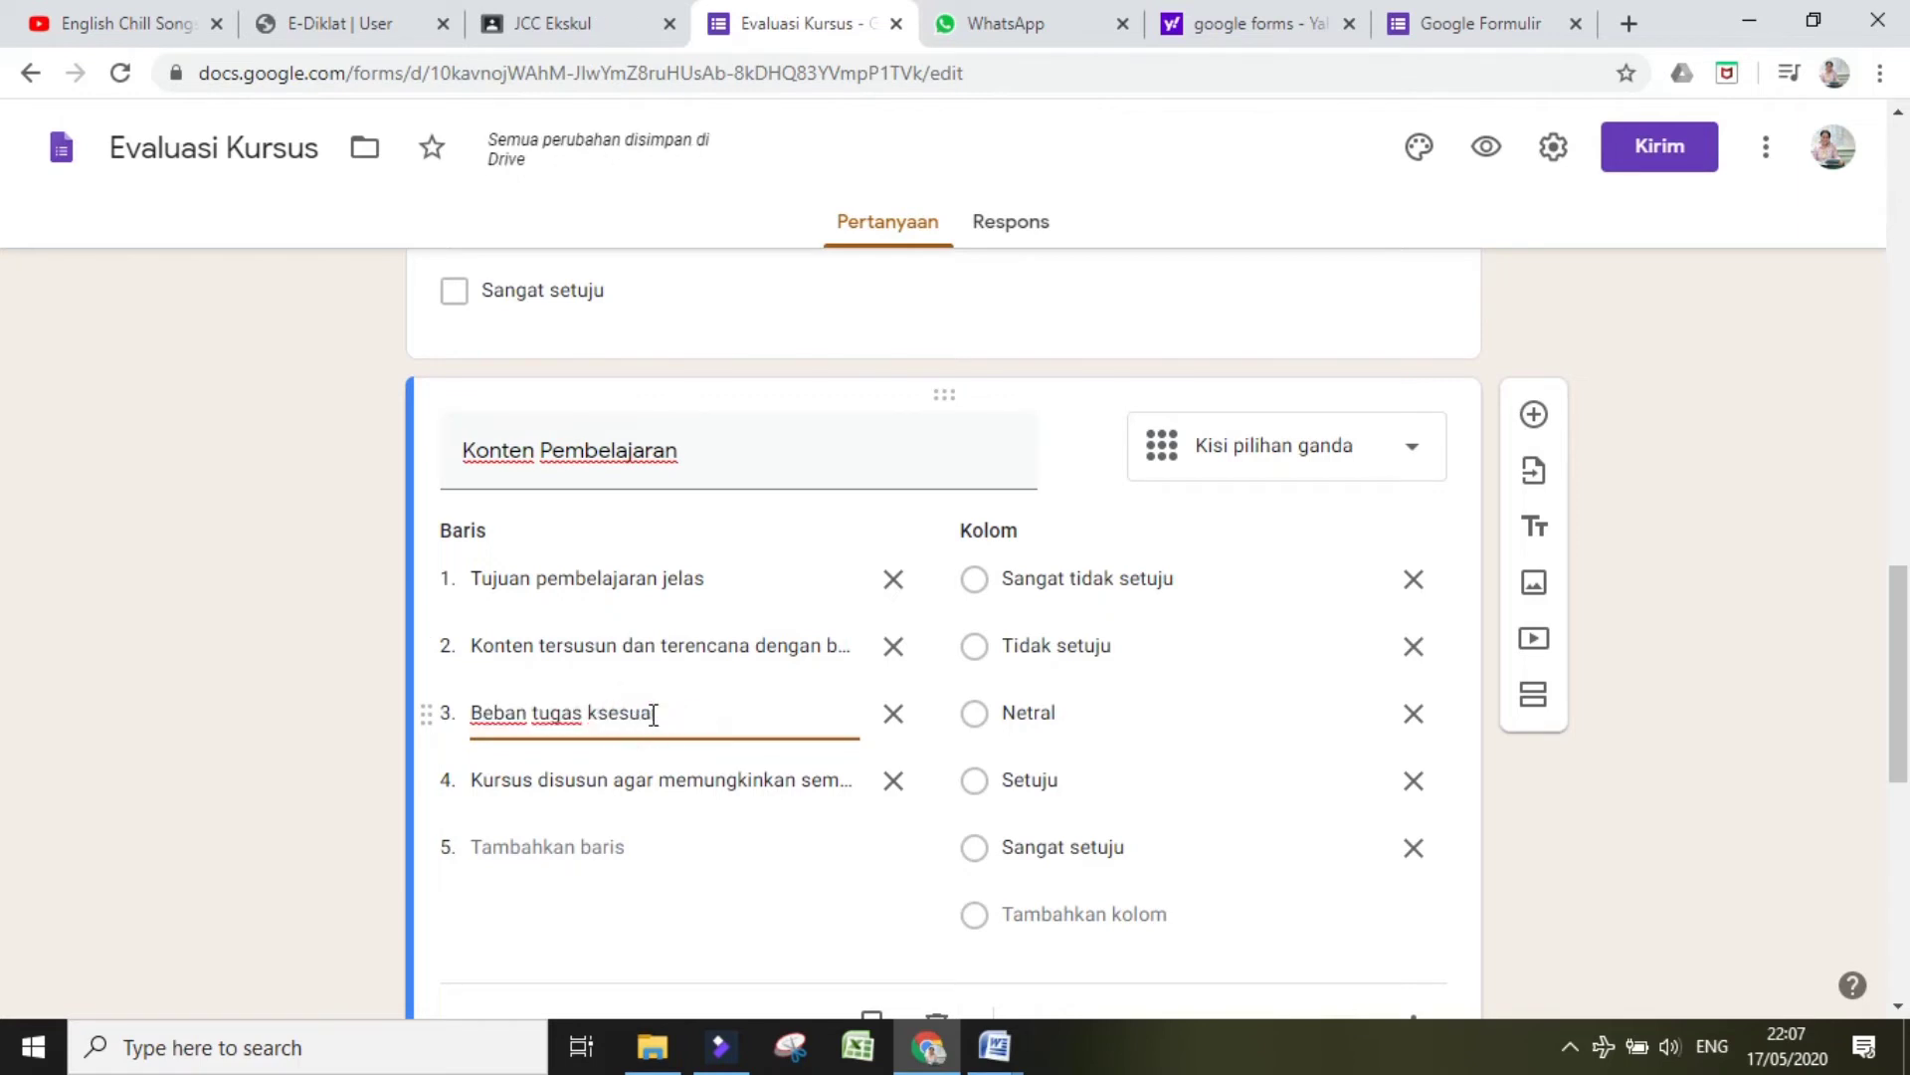
pyautogui.write('pembel')
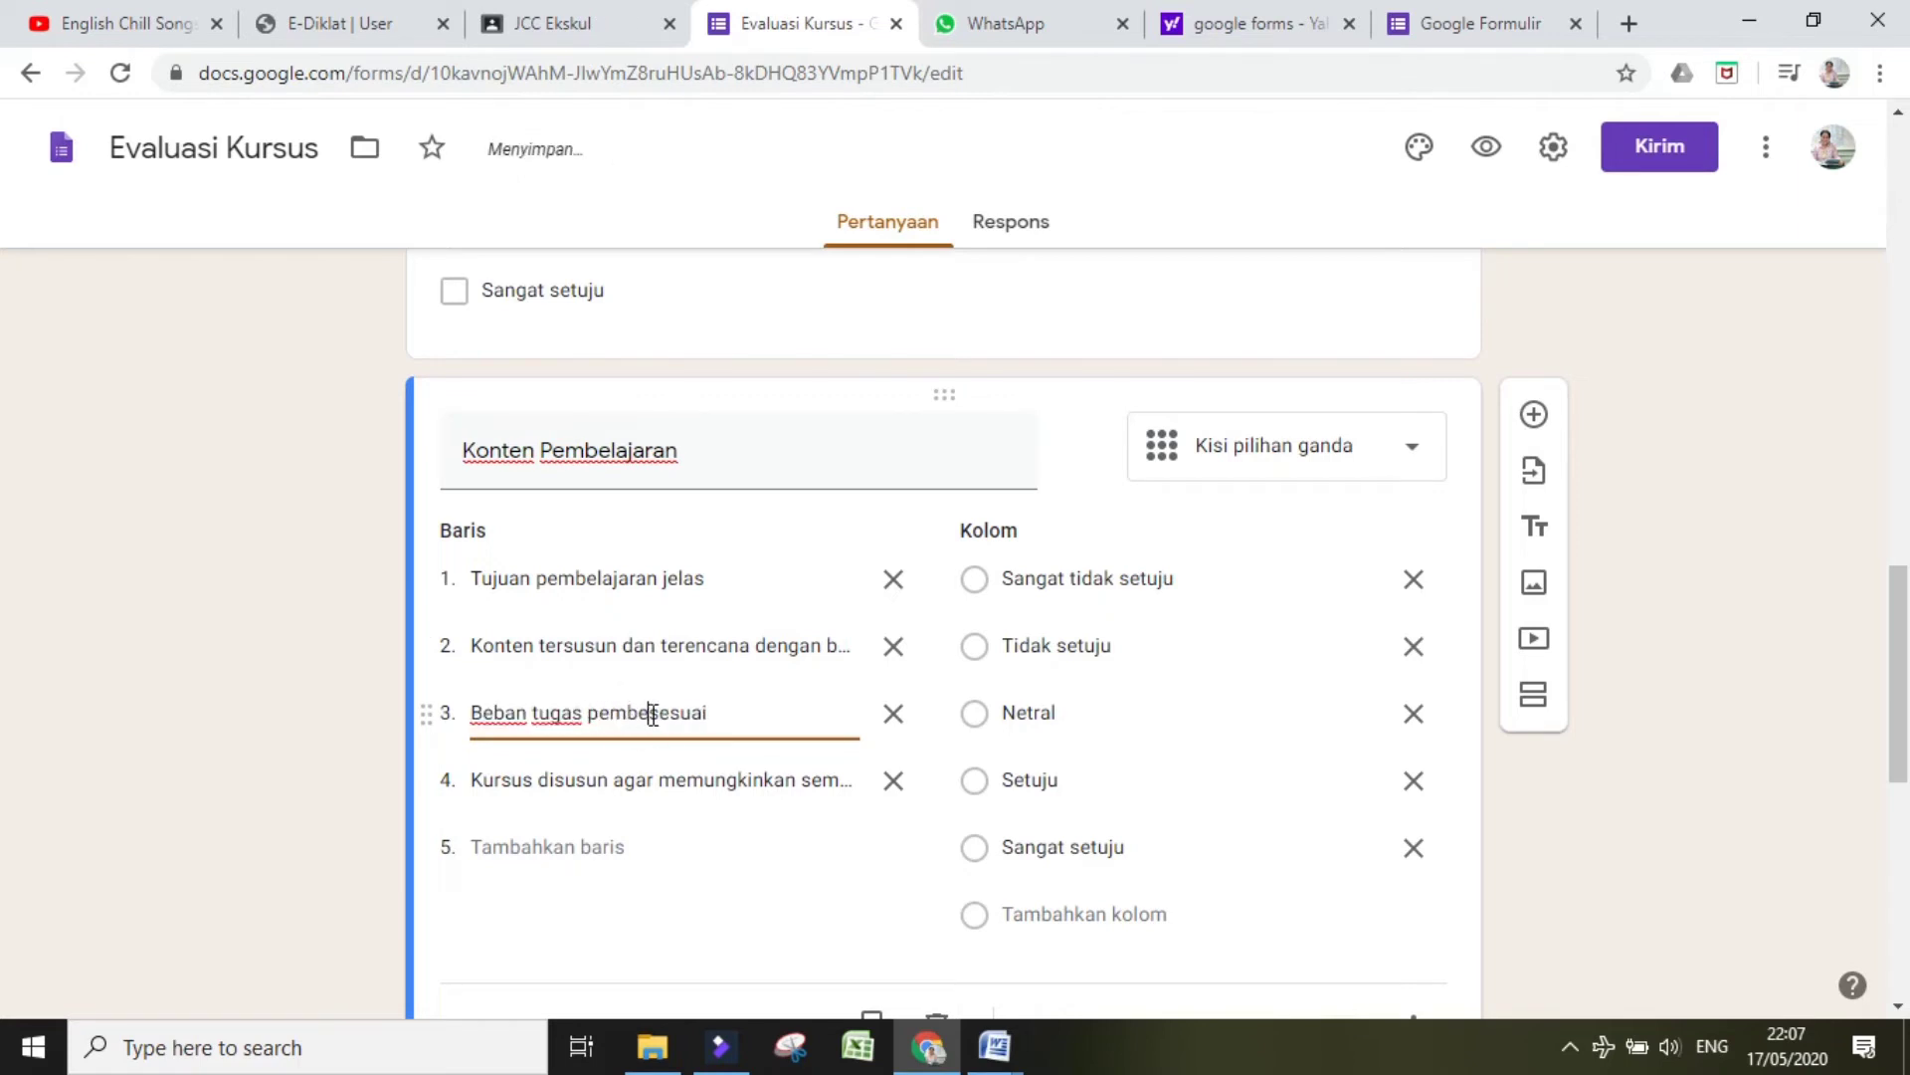
pyautogui.write('ajaran')
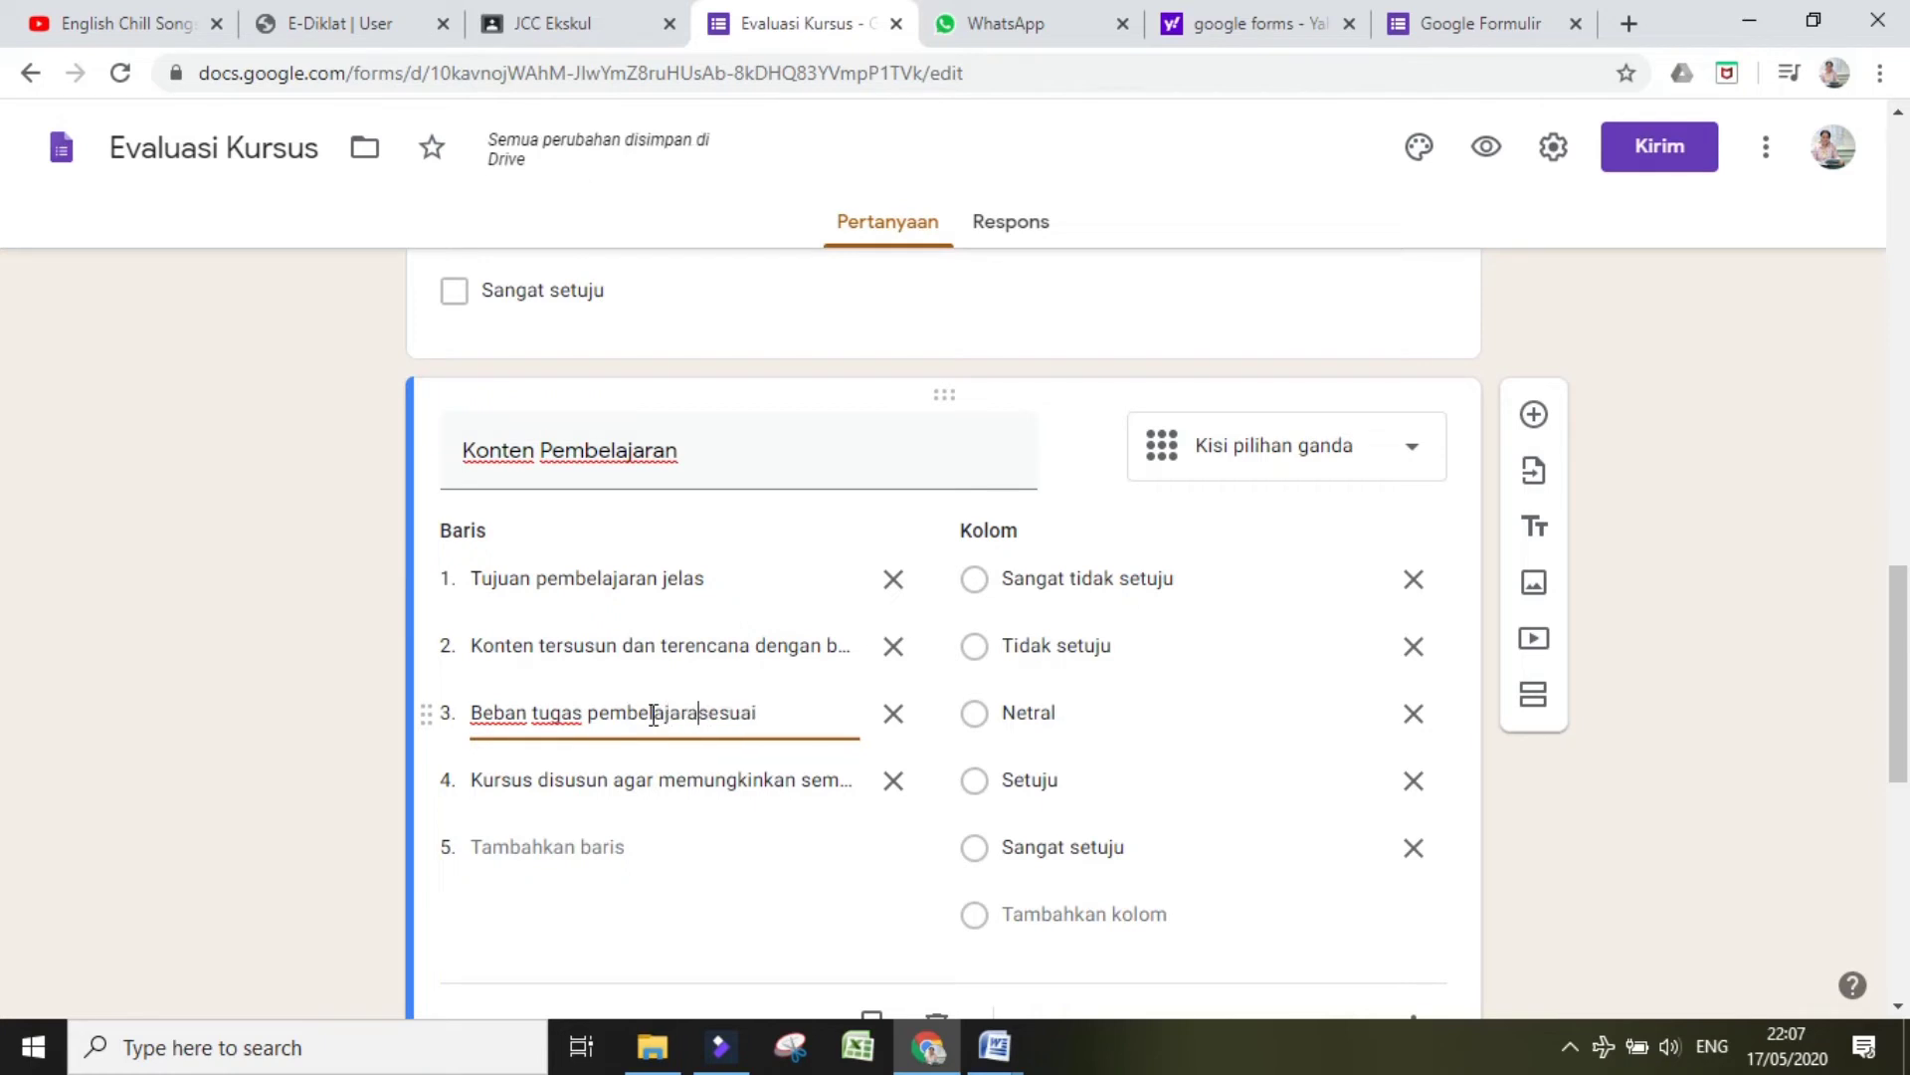
pyautogui.click(894, 780)
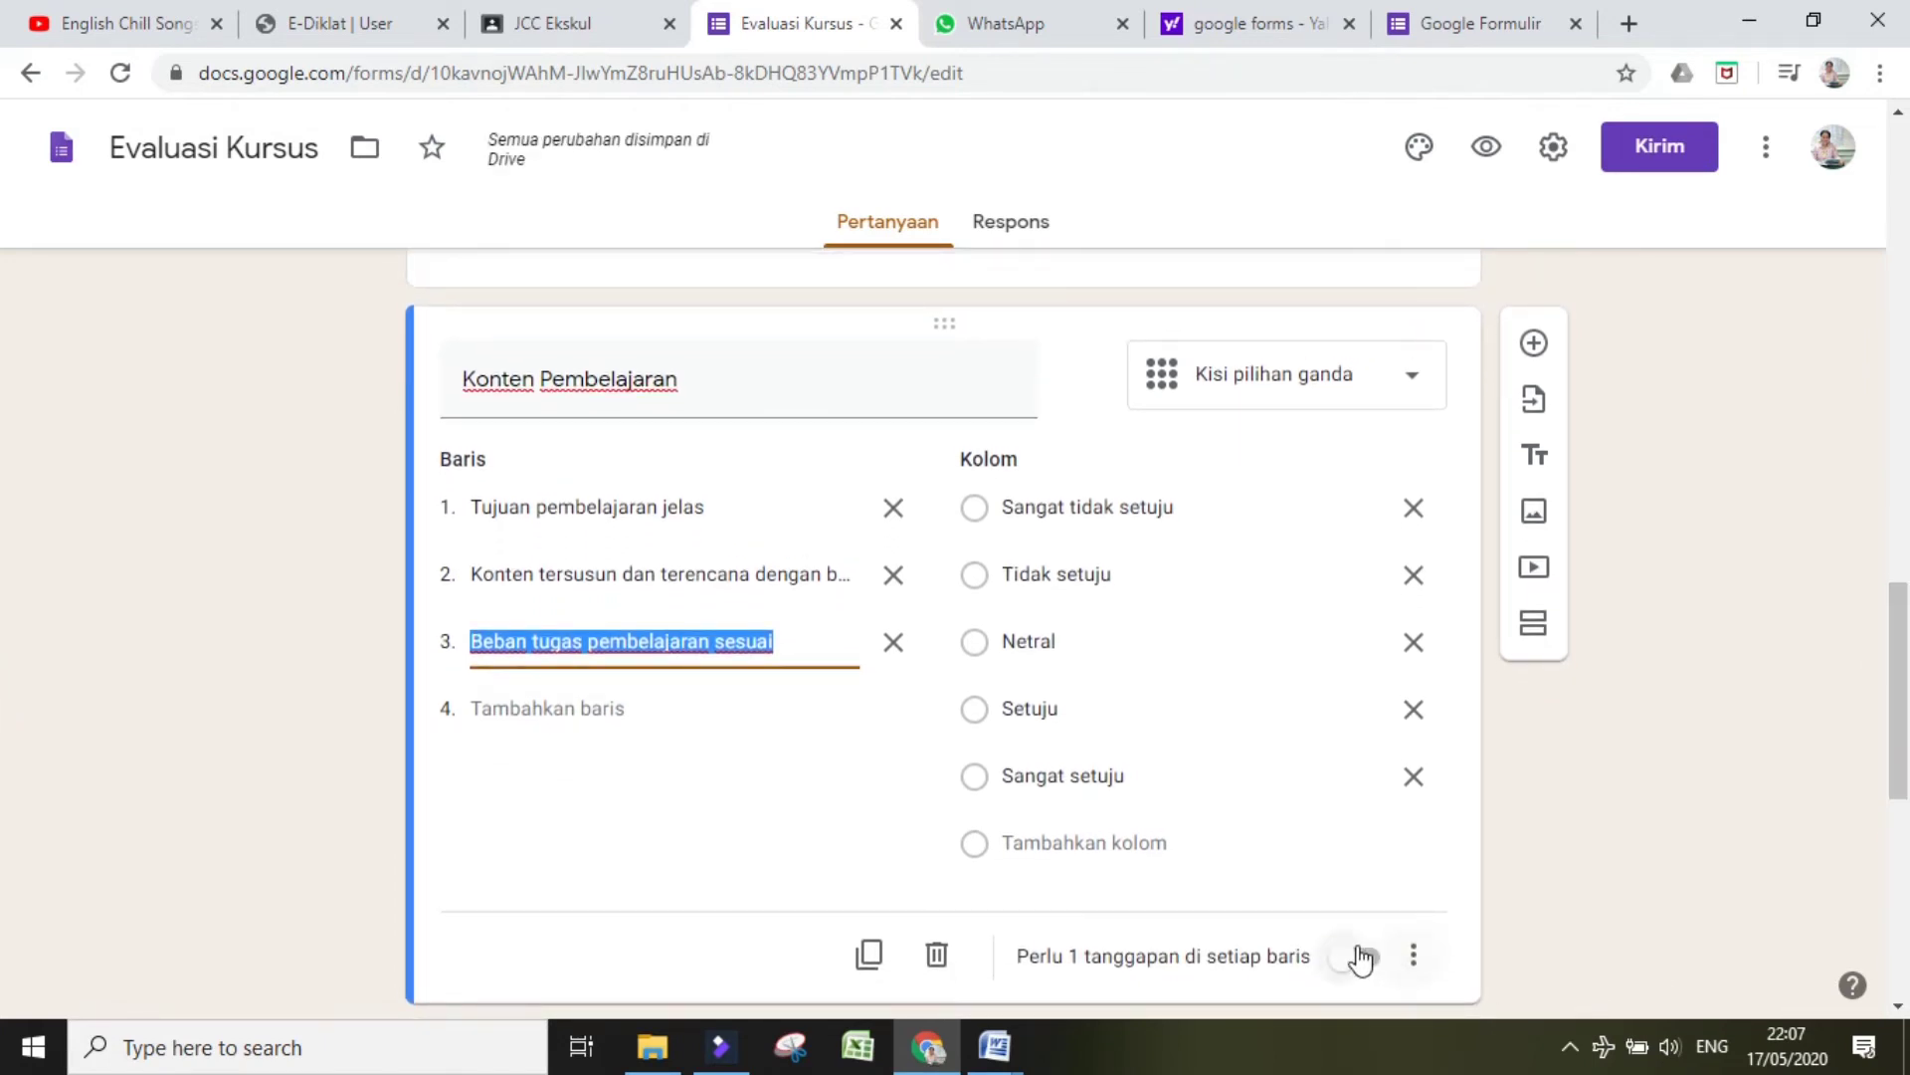
# Step: Require one response in each row of the "Konten Pembelajaran" grid question
pyautogui.click(1360, 957)
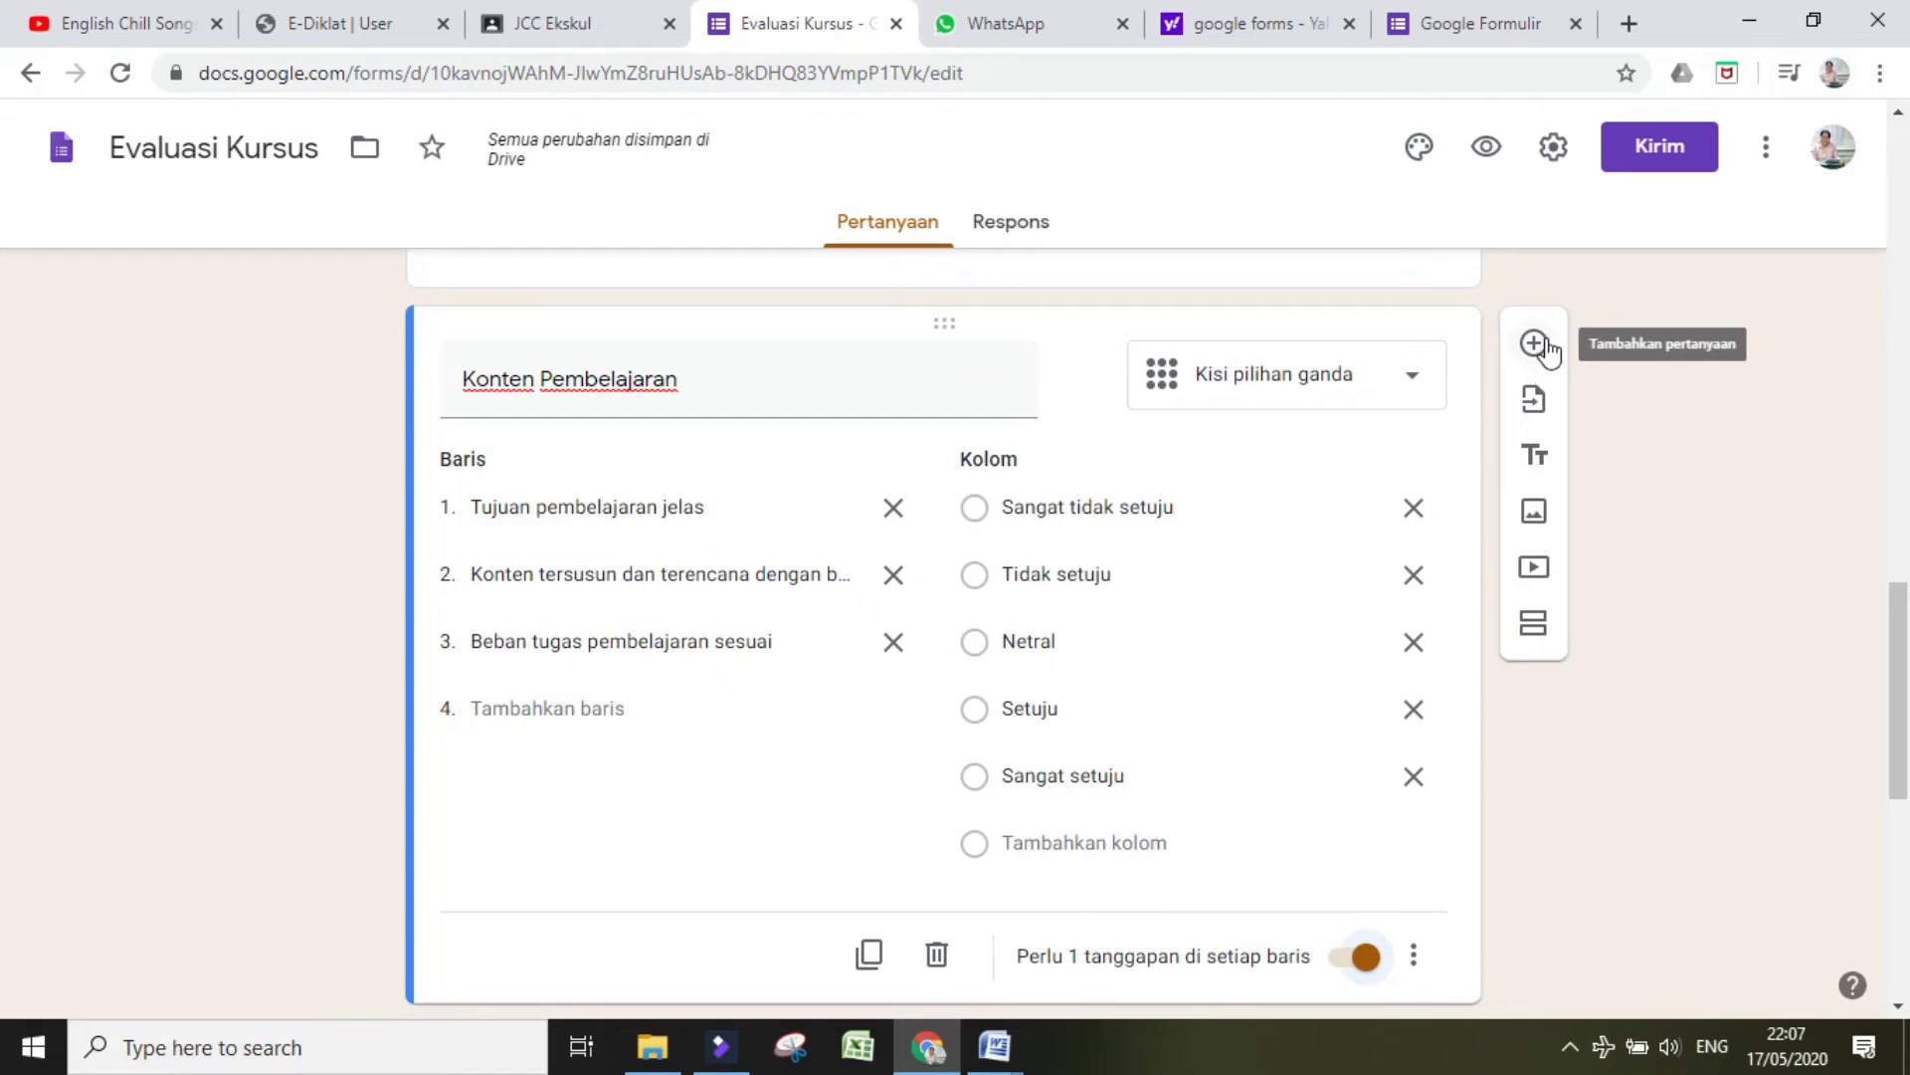
pyautogui.click(1550, 405)
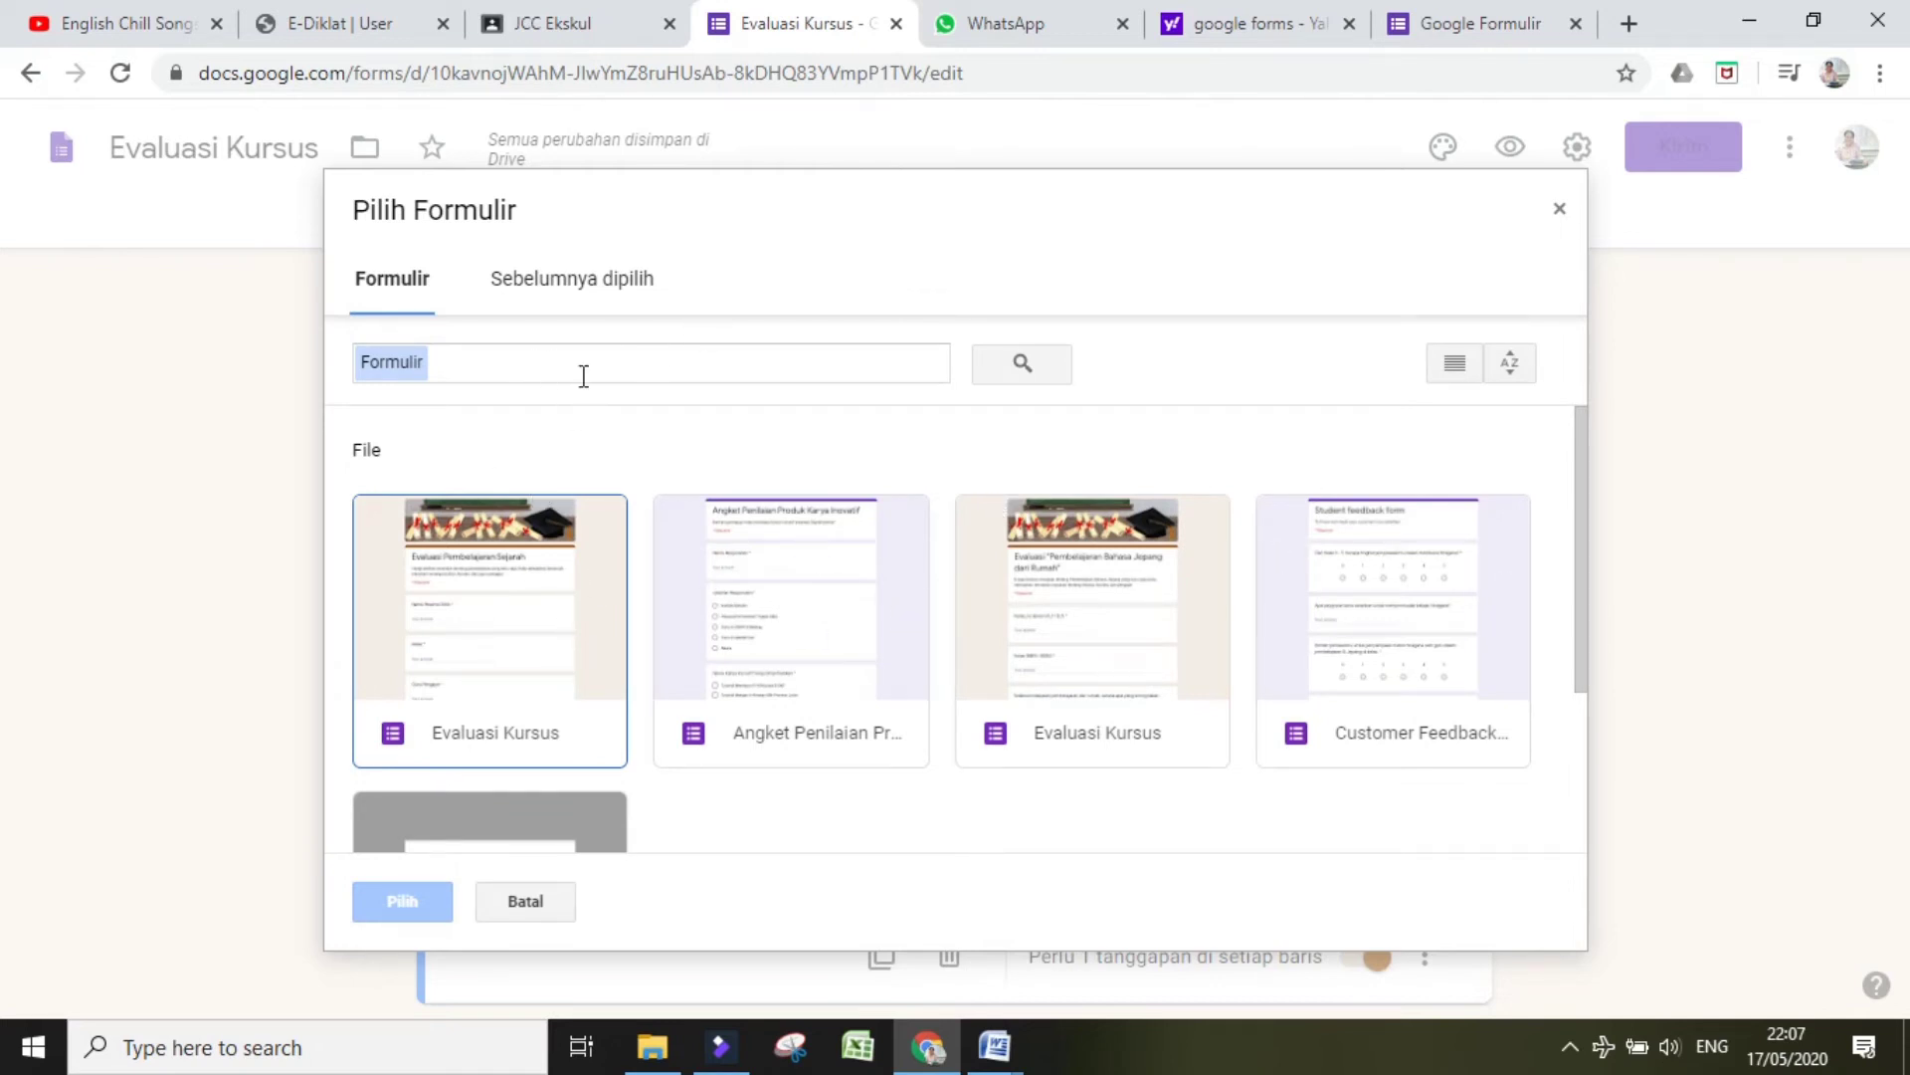
pyautogui.click(533, 279)
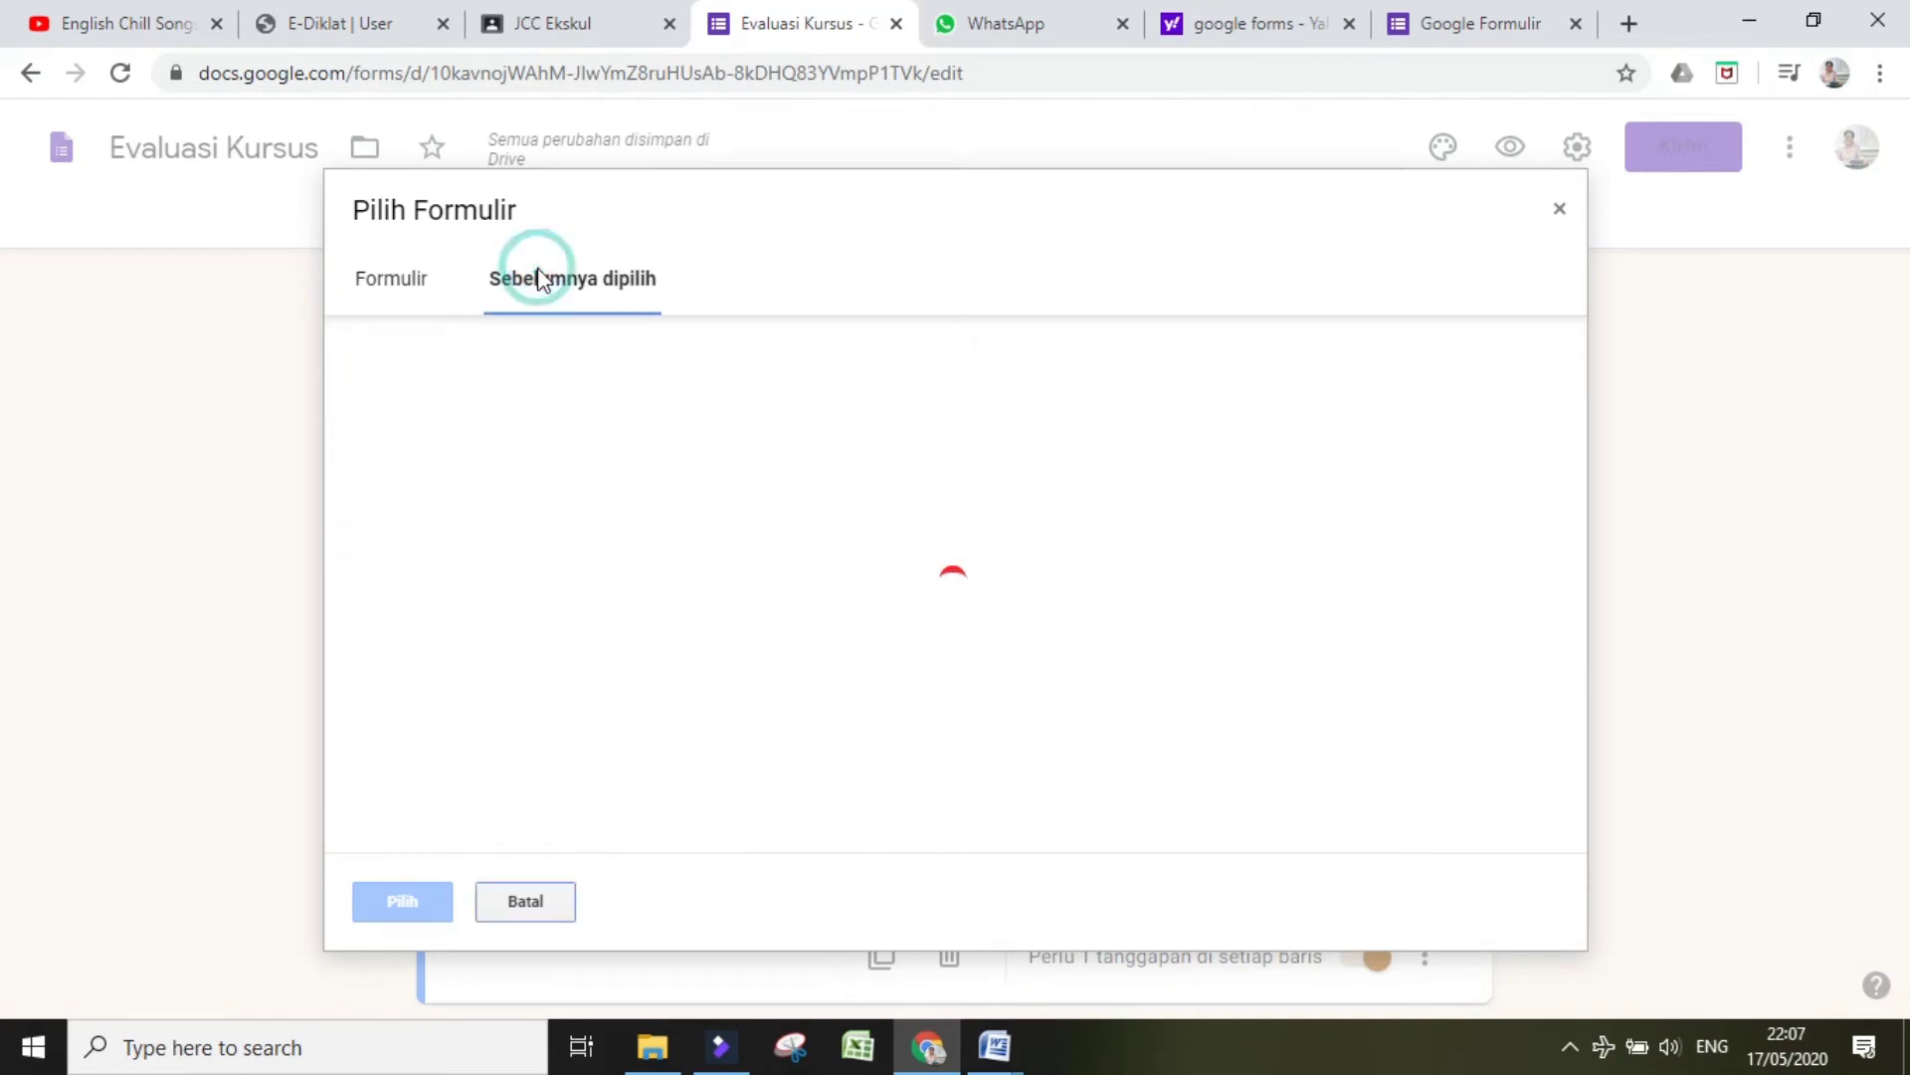
pyautogui.click(1559, 209)
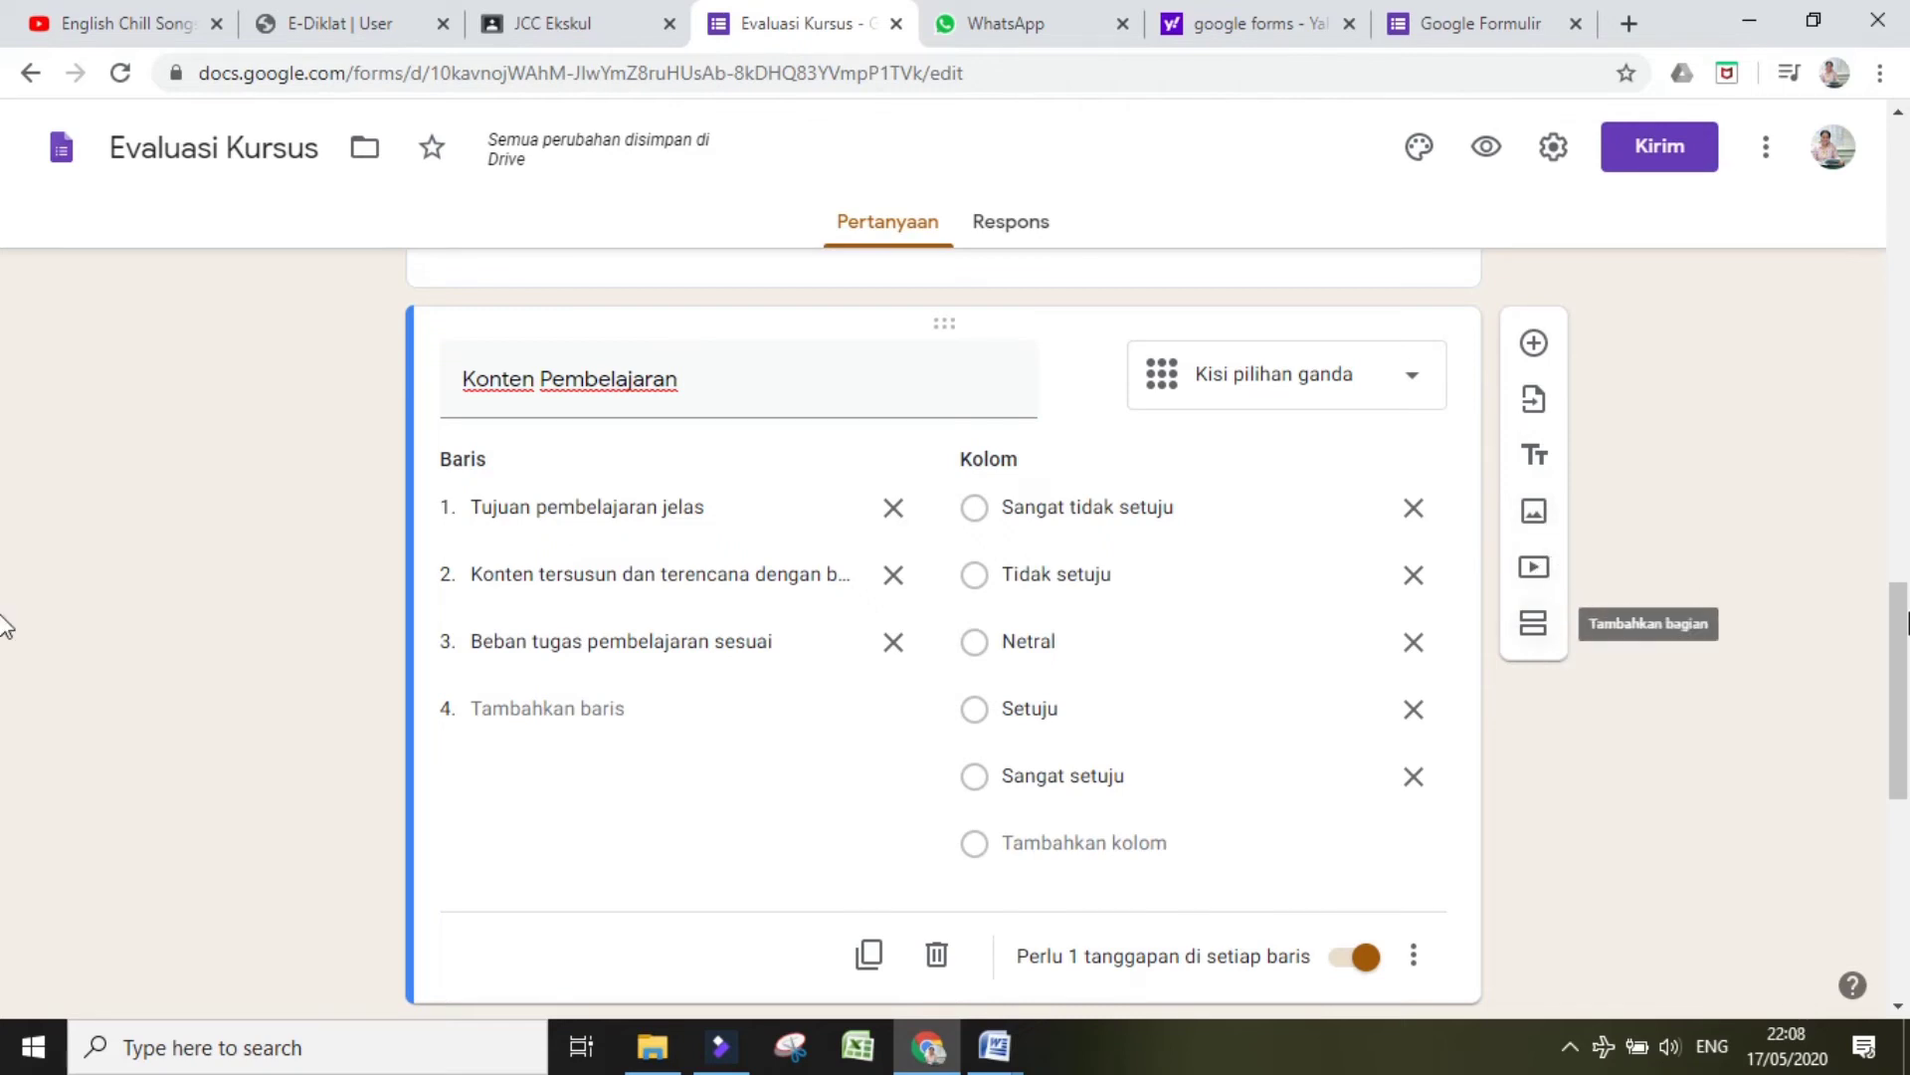
# Step: Replace "kursus" with "pembelajaran" in the question about the most useful or important aspect, keeping the Paragraf answer type
pyautogui.moveTo(1896, 644); pyautogui.dragTo(1896, 831)
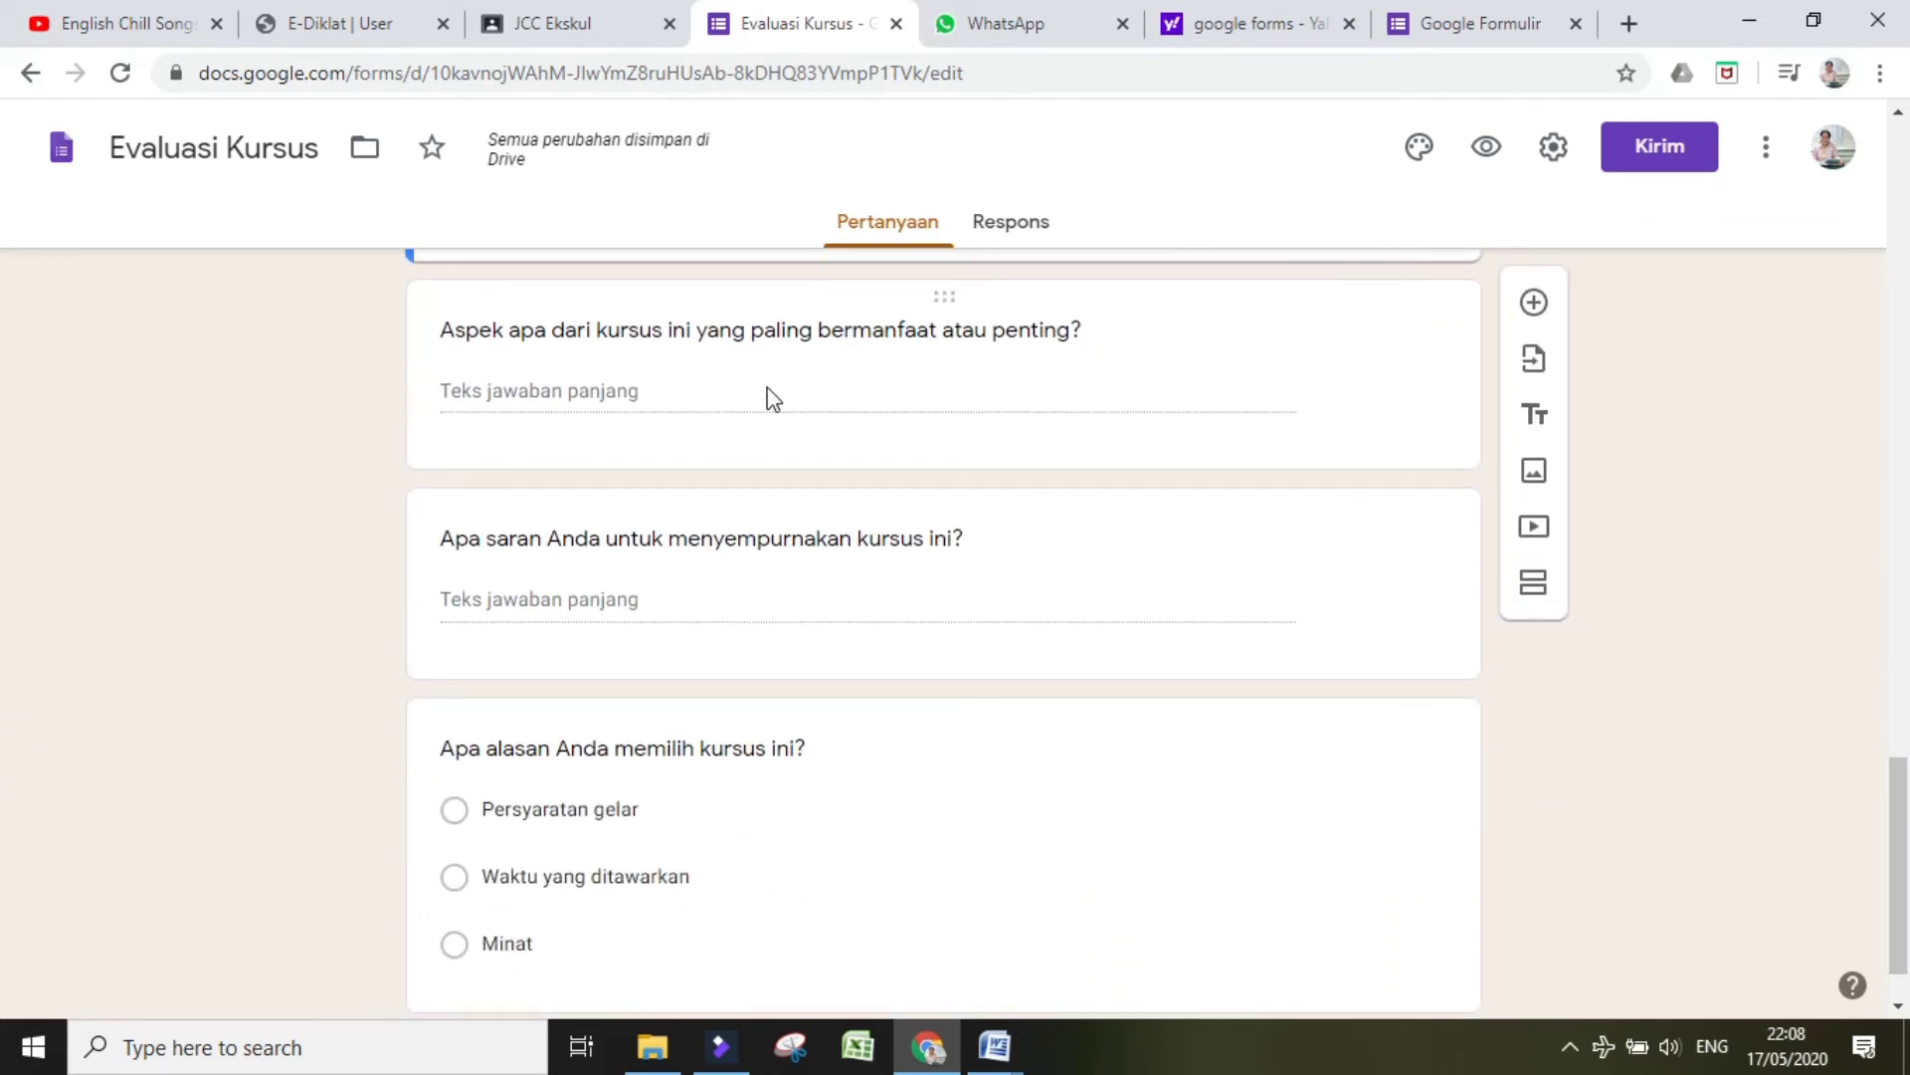
pyautogui.click(665, 329)
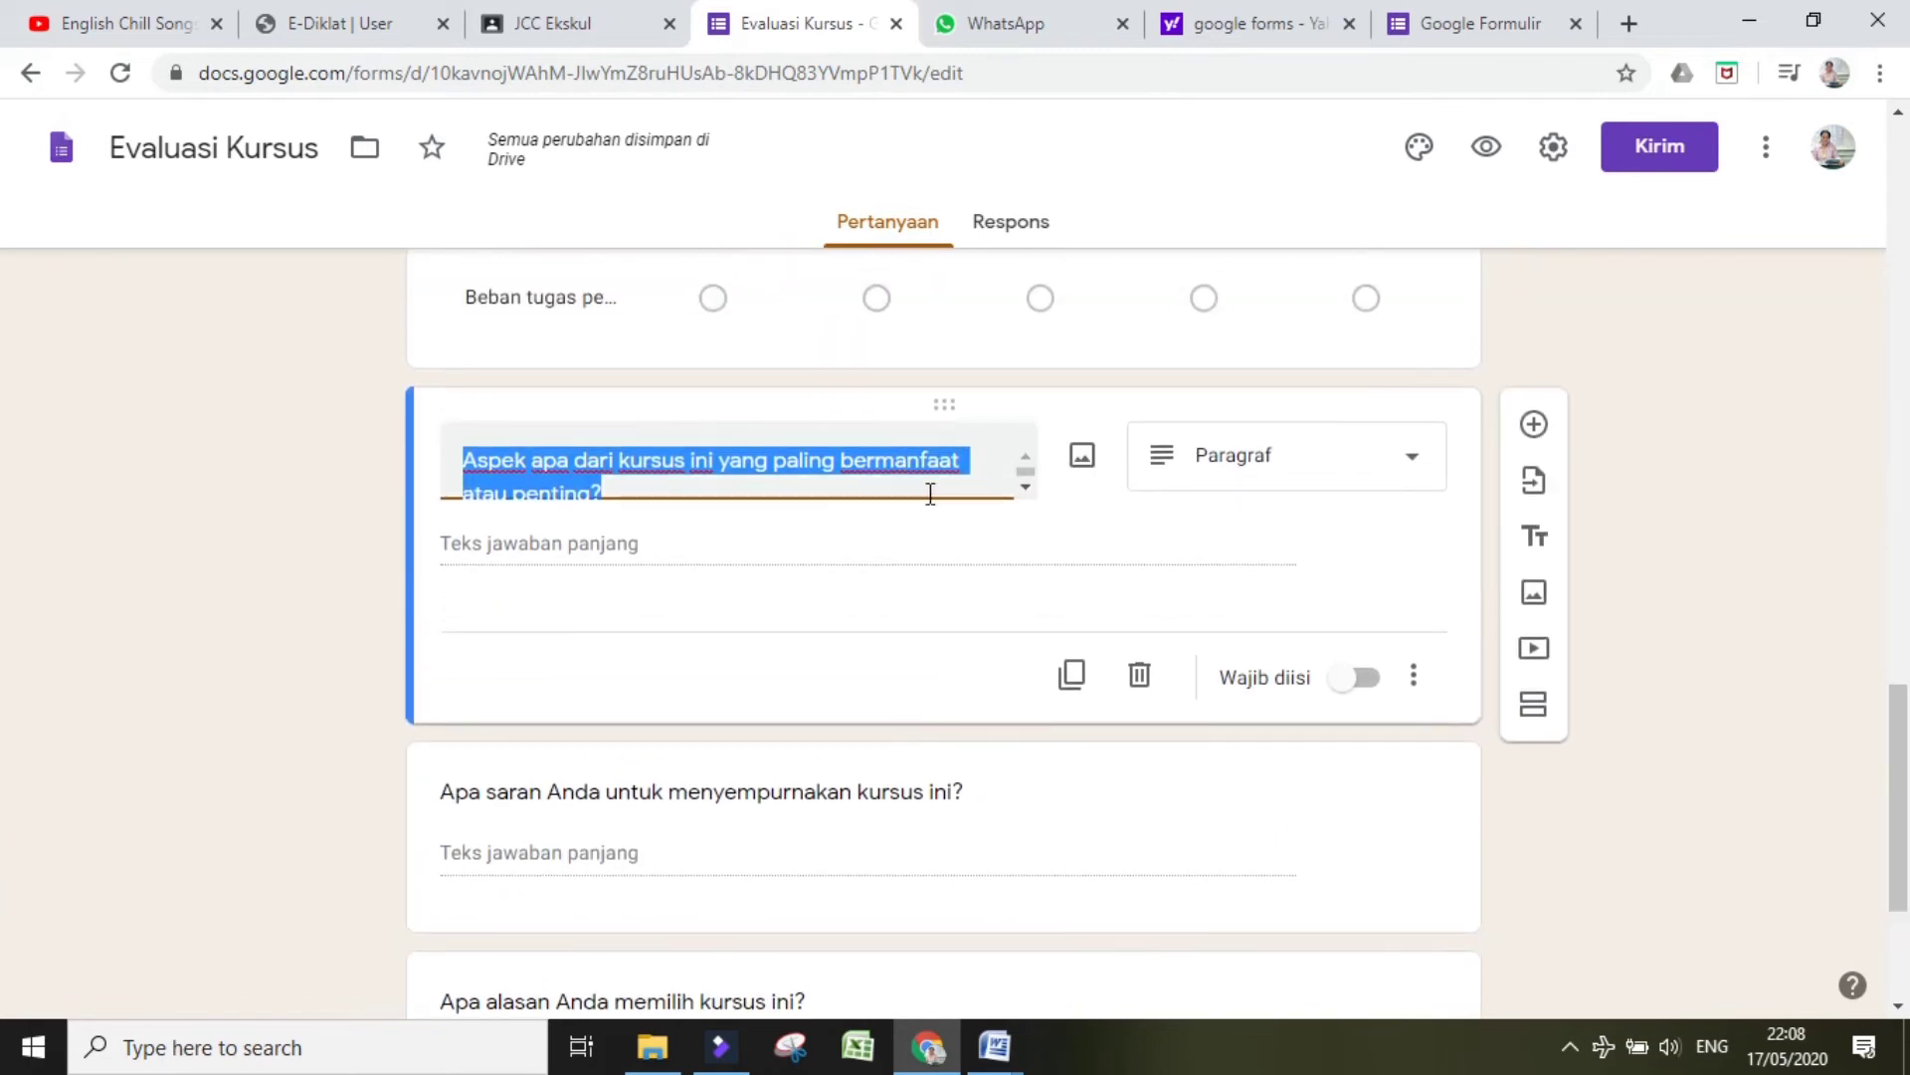
pyautogui.click(931, 468)
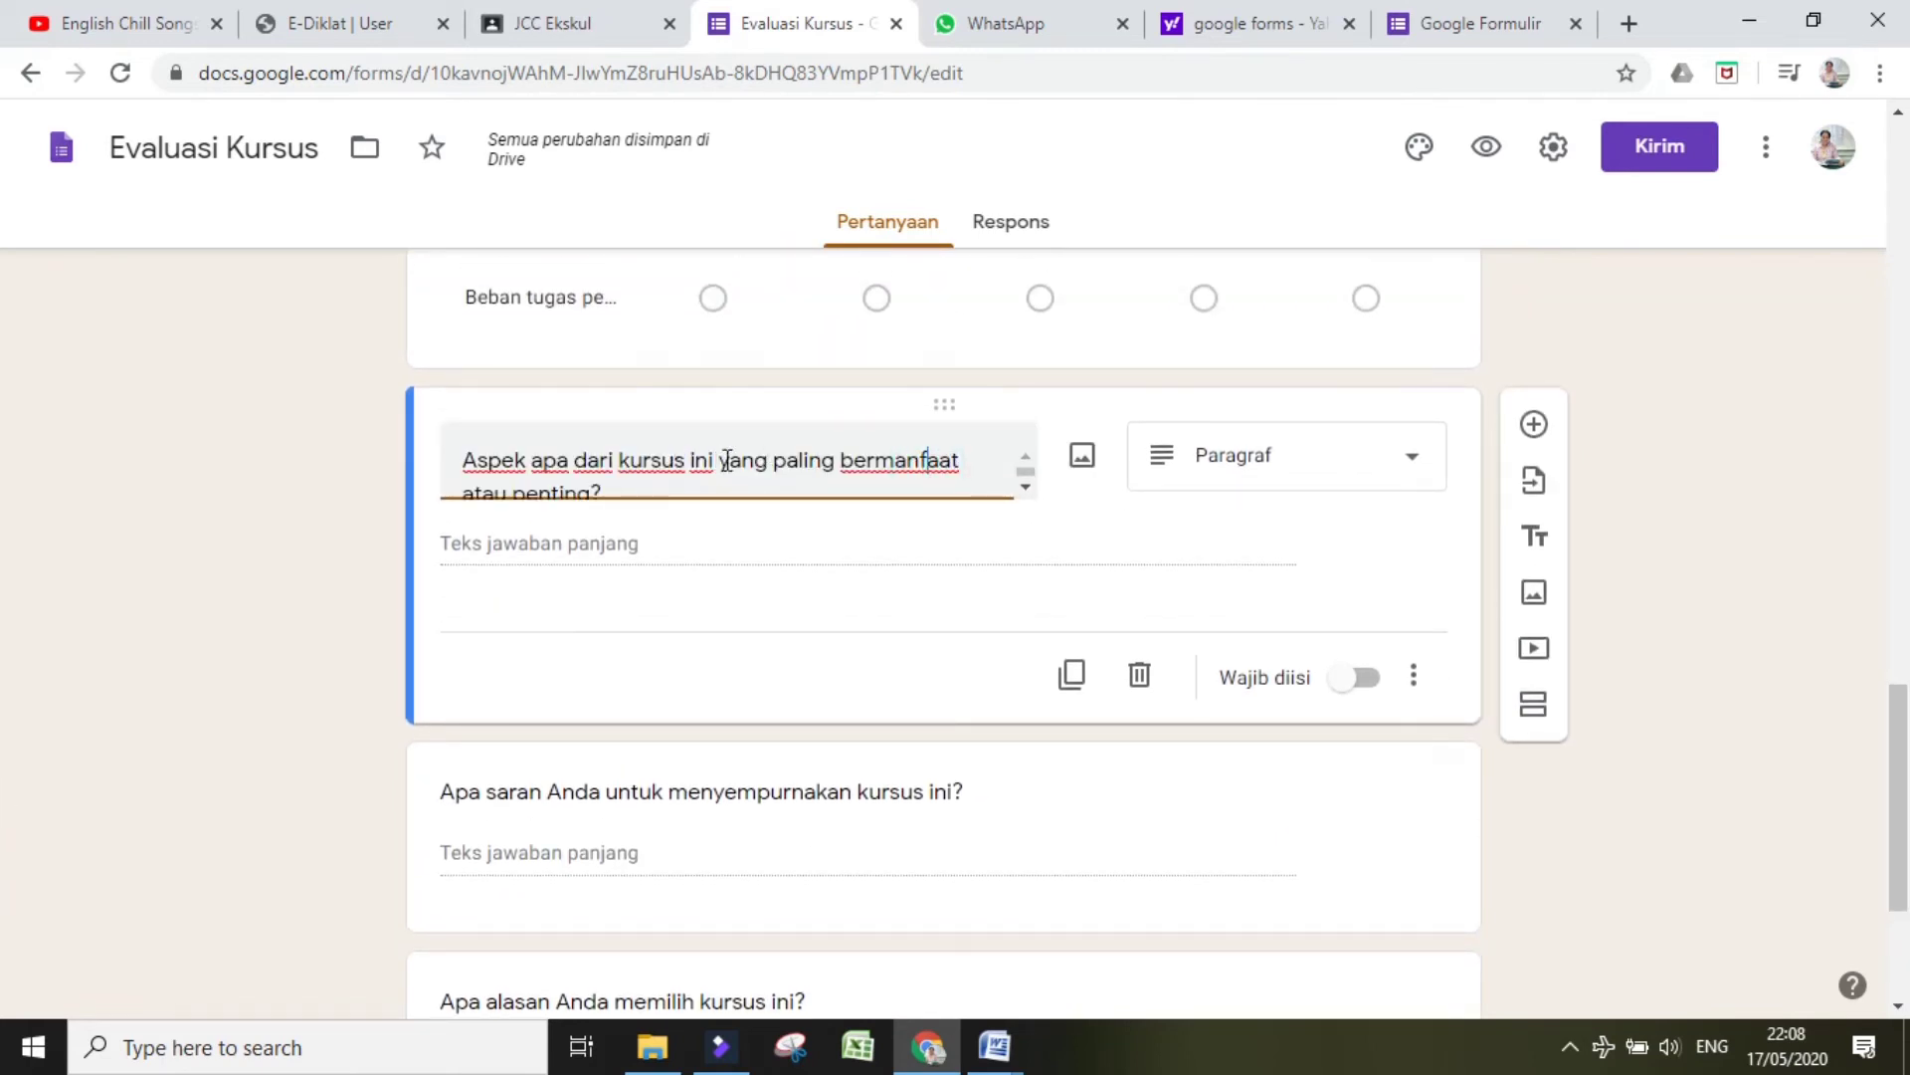
pyautogui.moveTo(687, 457); pyautogui.dragTo(631, 460)
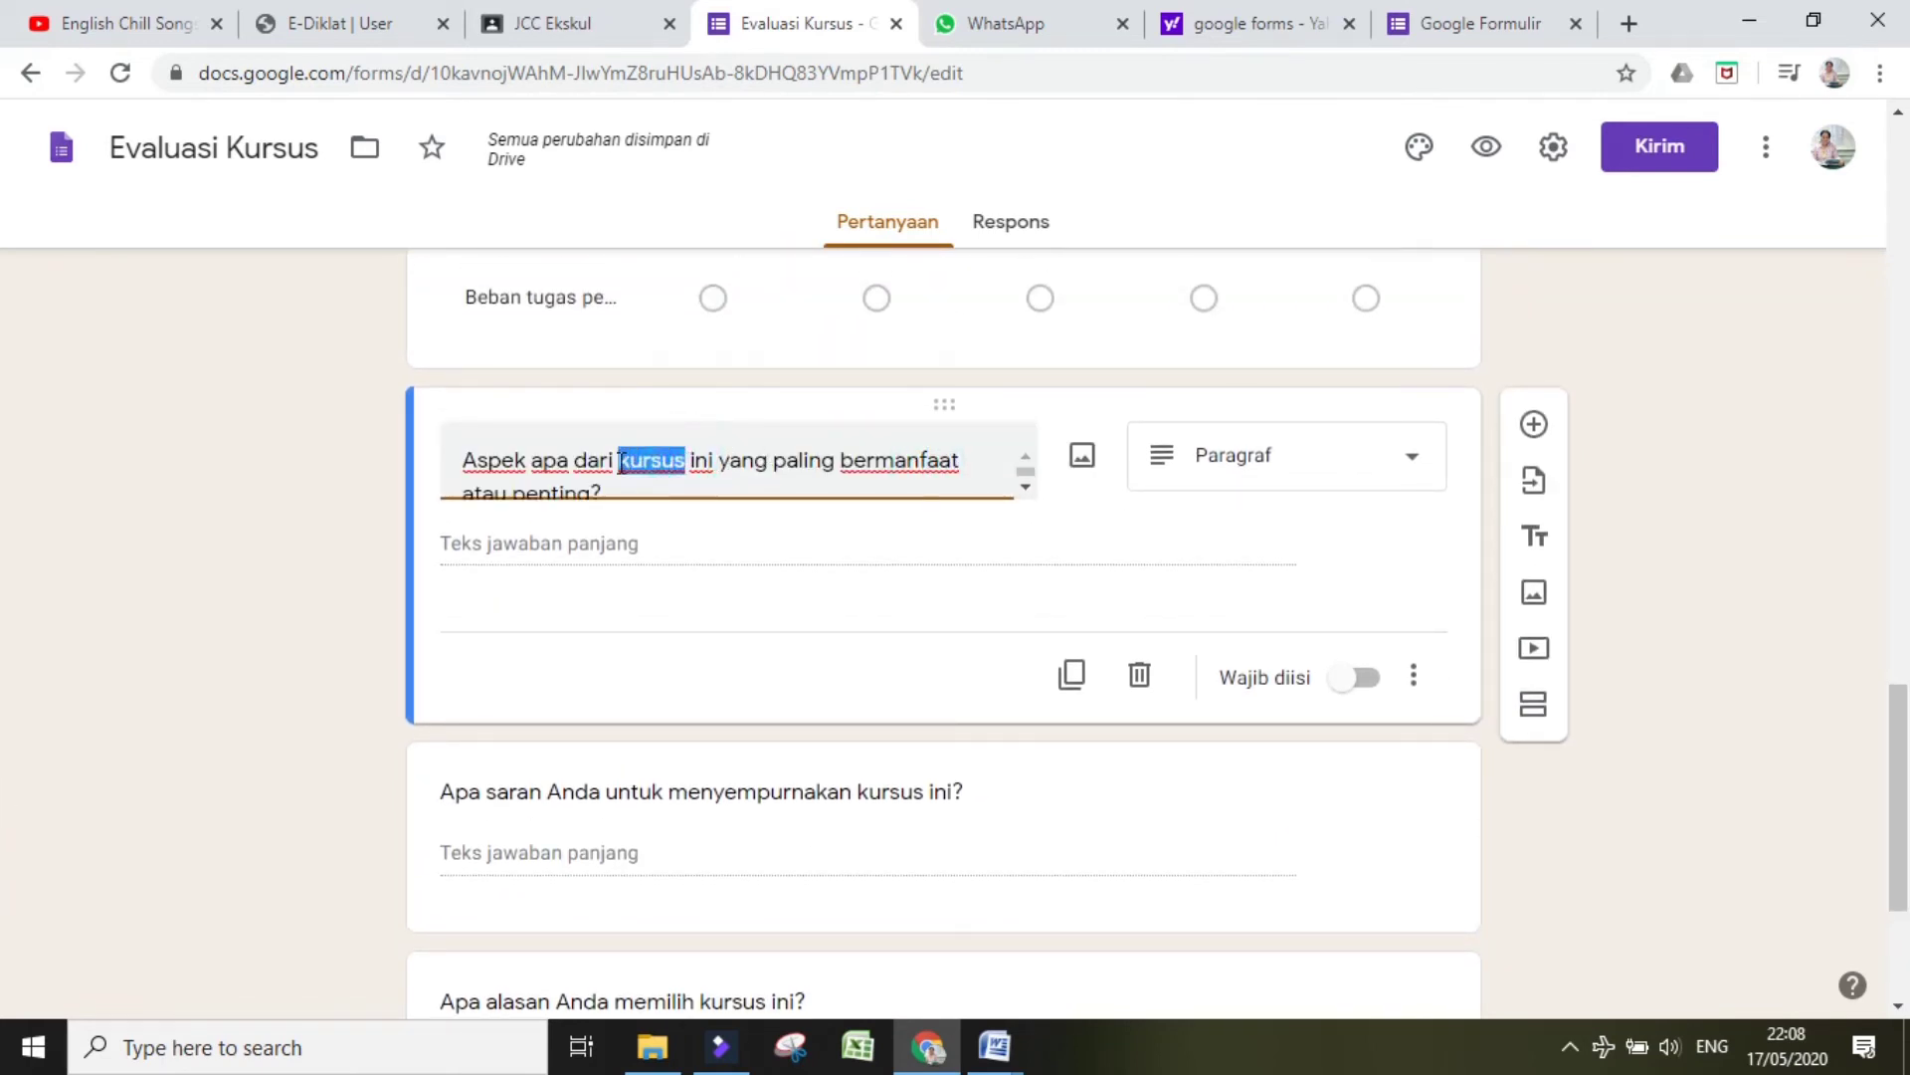
pyautogui.write('pembel')
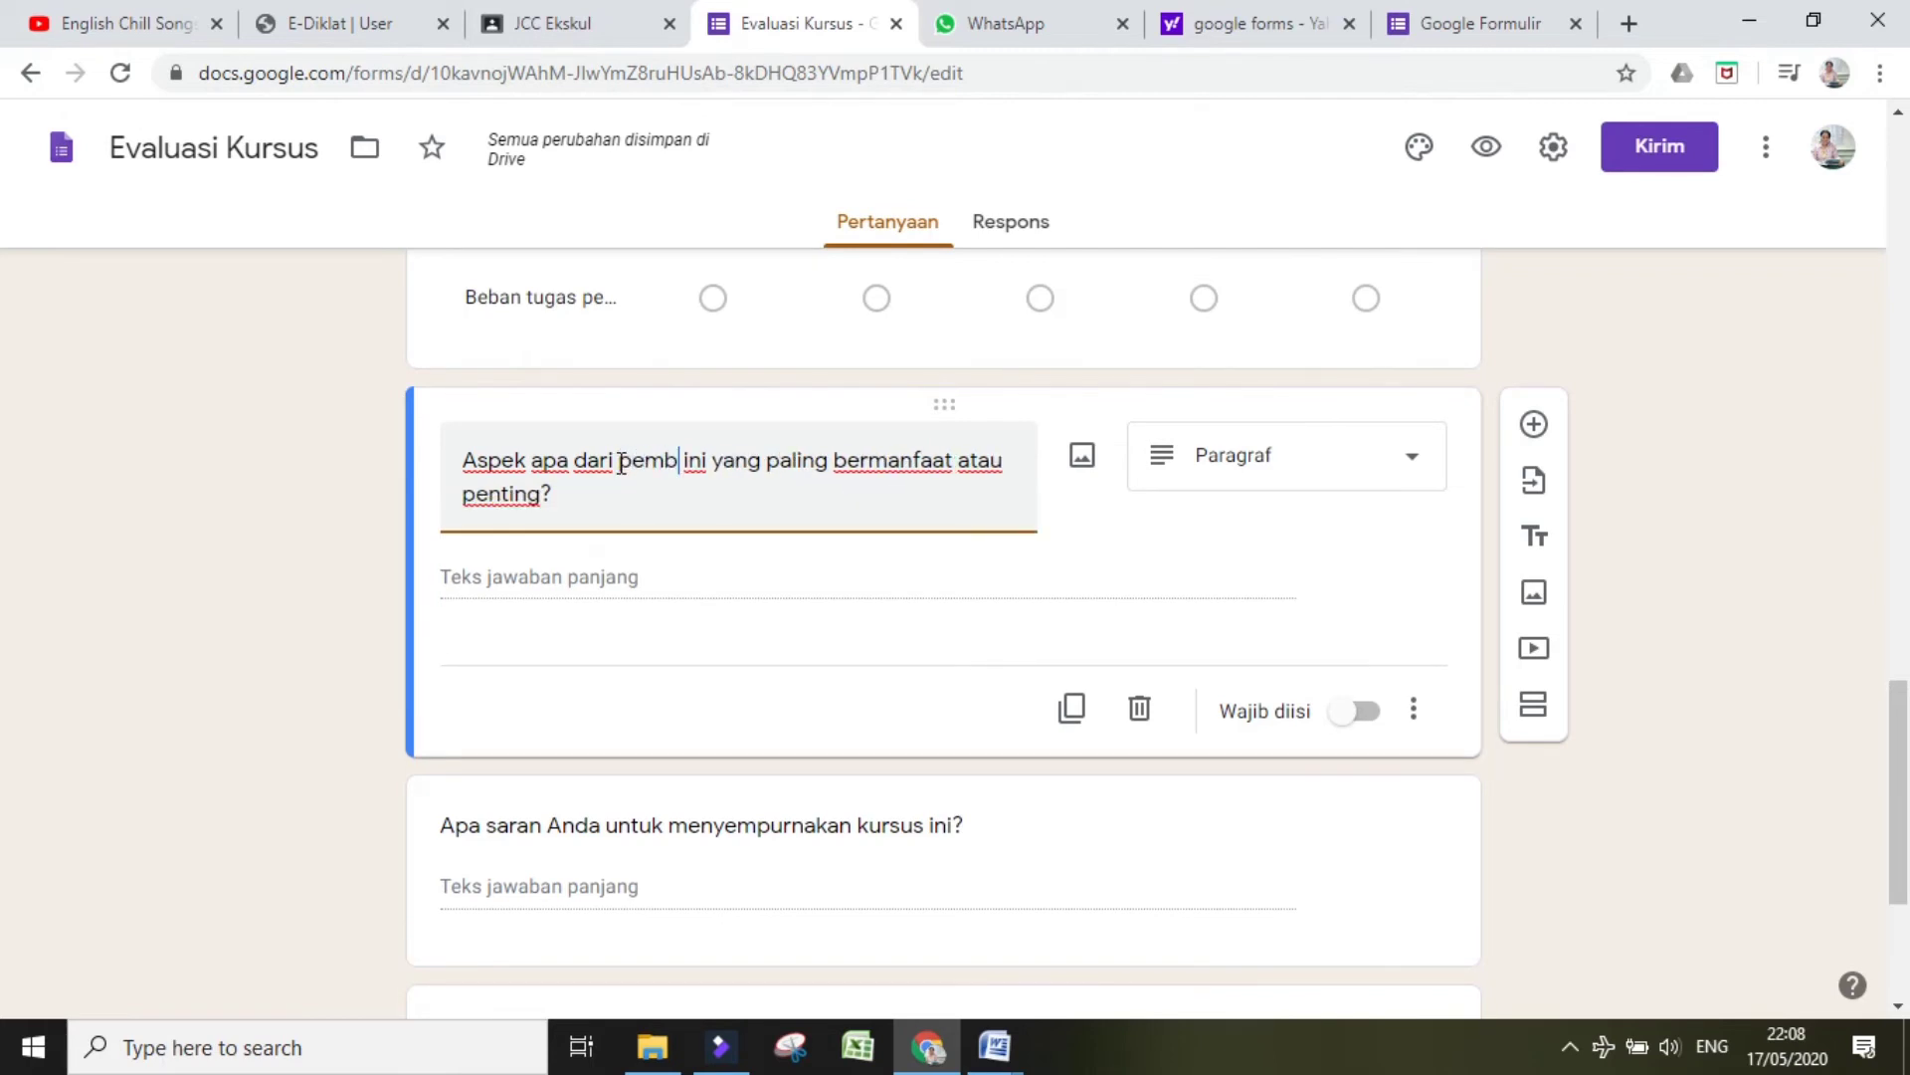
pyautogui.write('ajar')
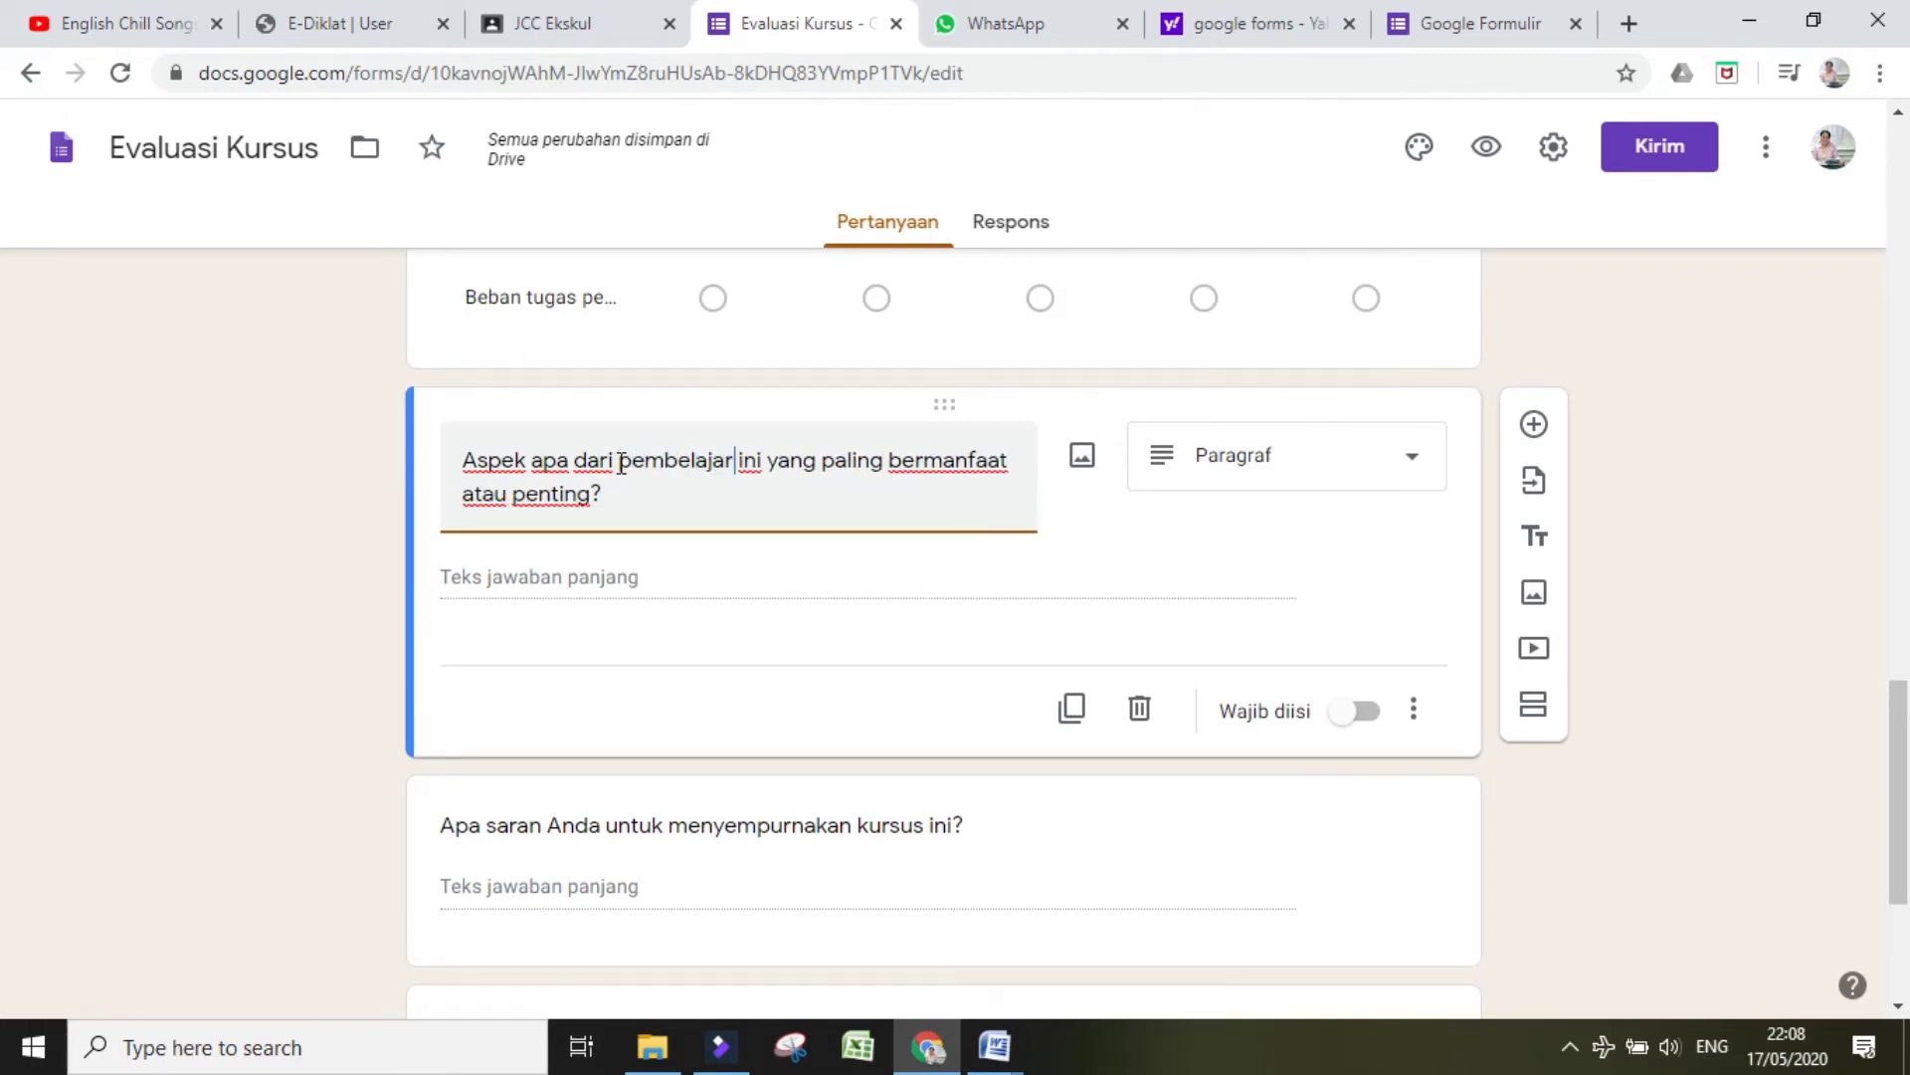
pyautogui.write('an')
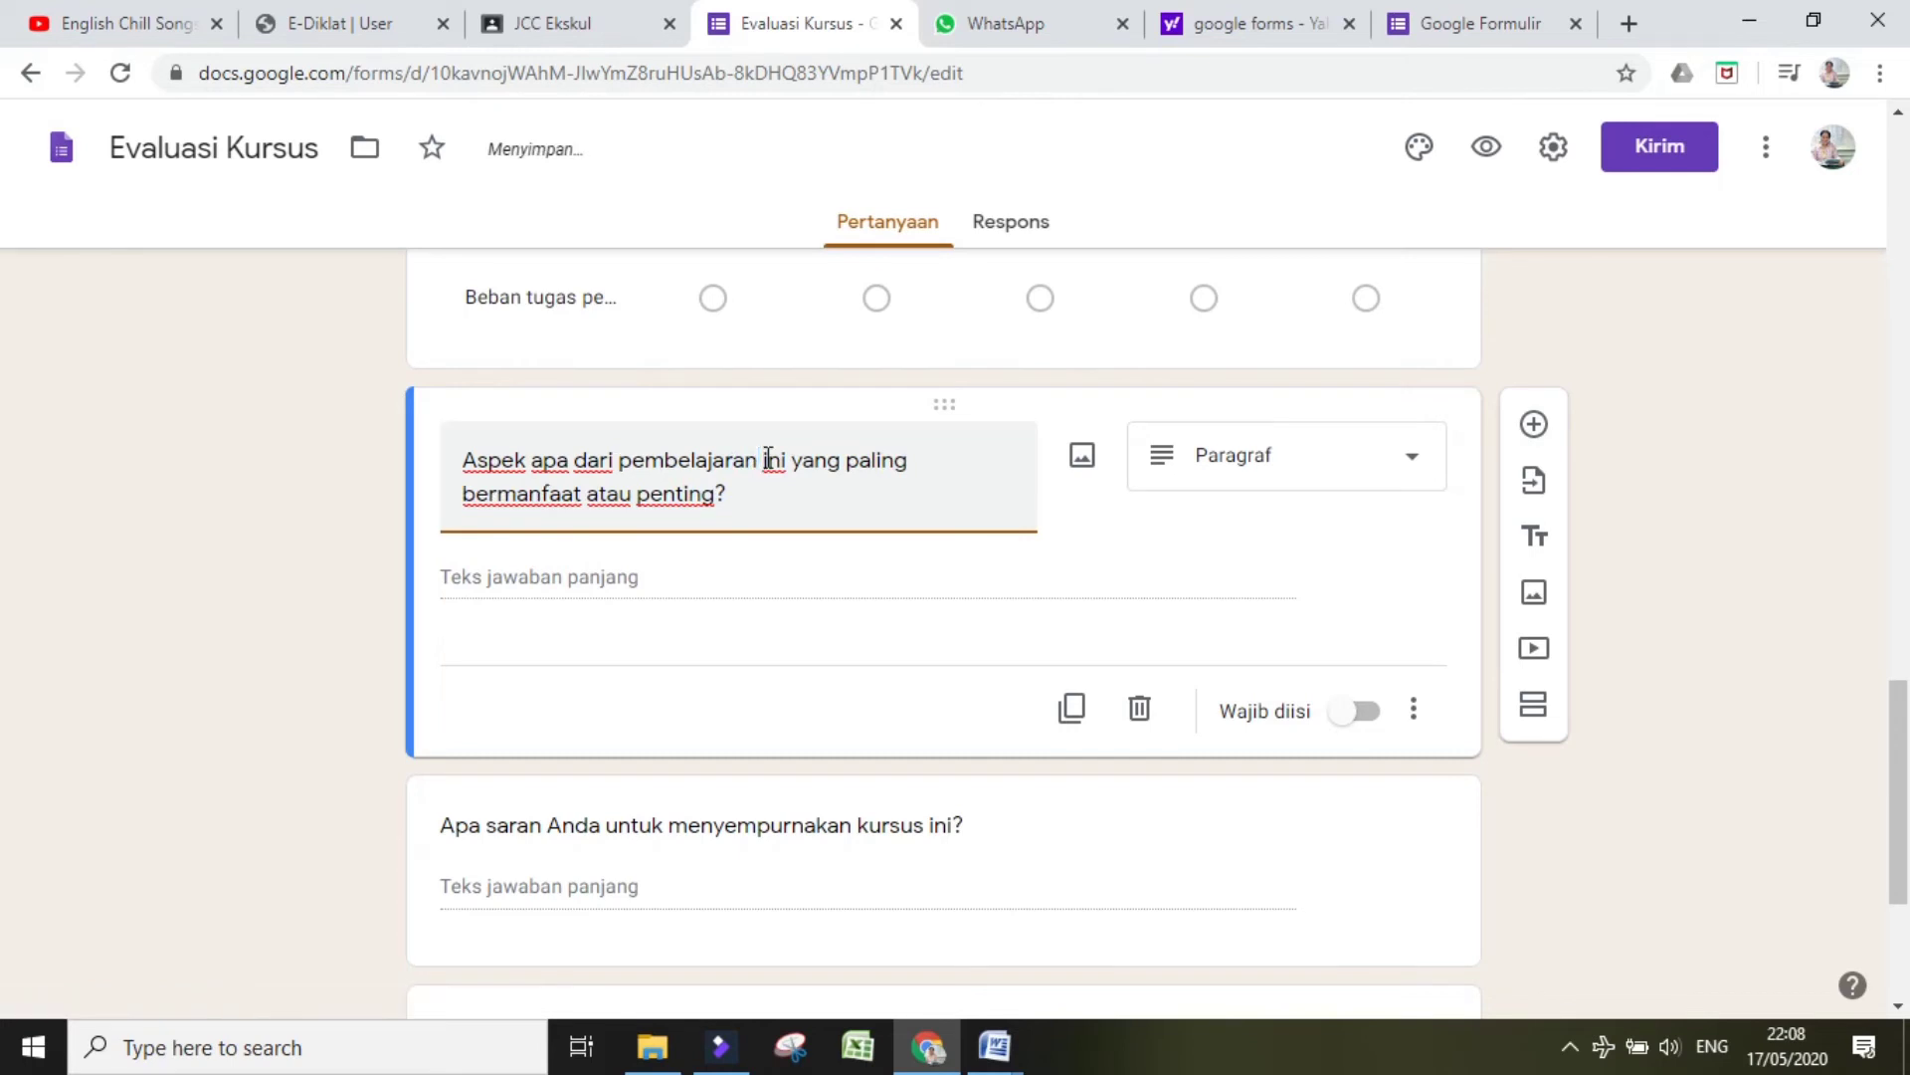
pyautogui.click(1281, 460)
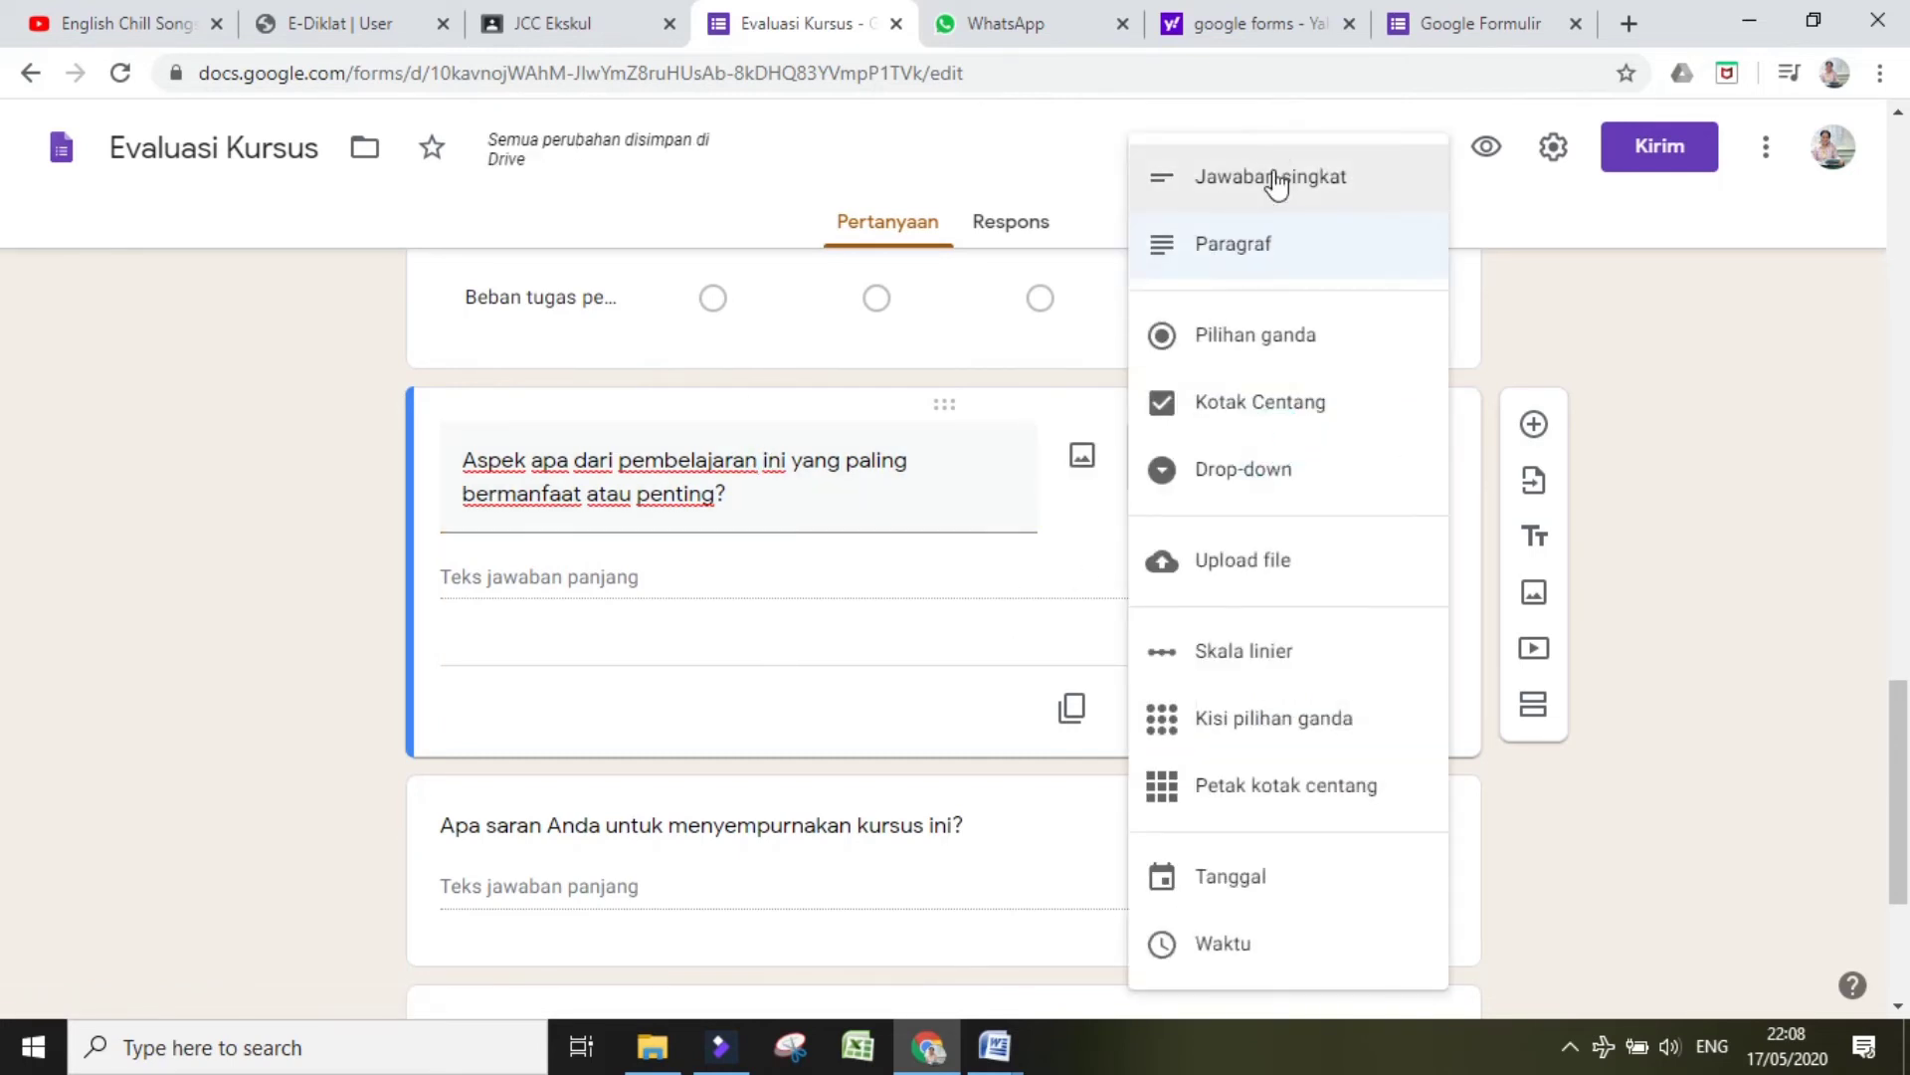
pyautogui.click(1306, 239)
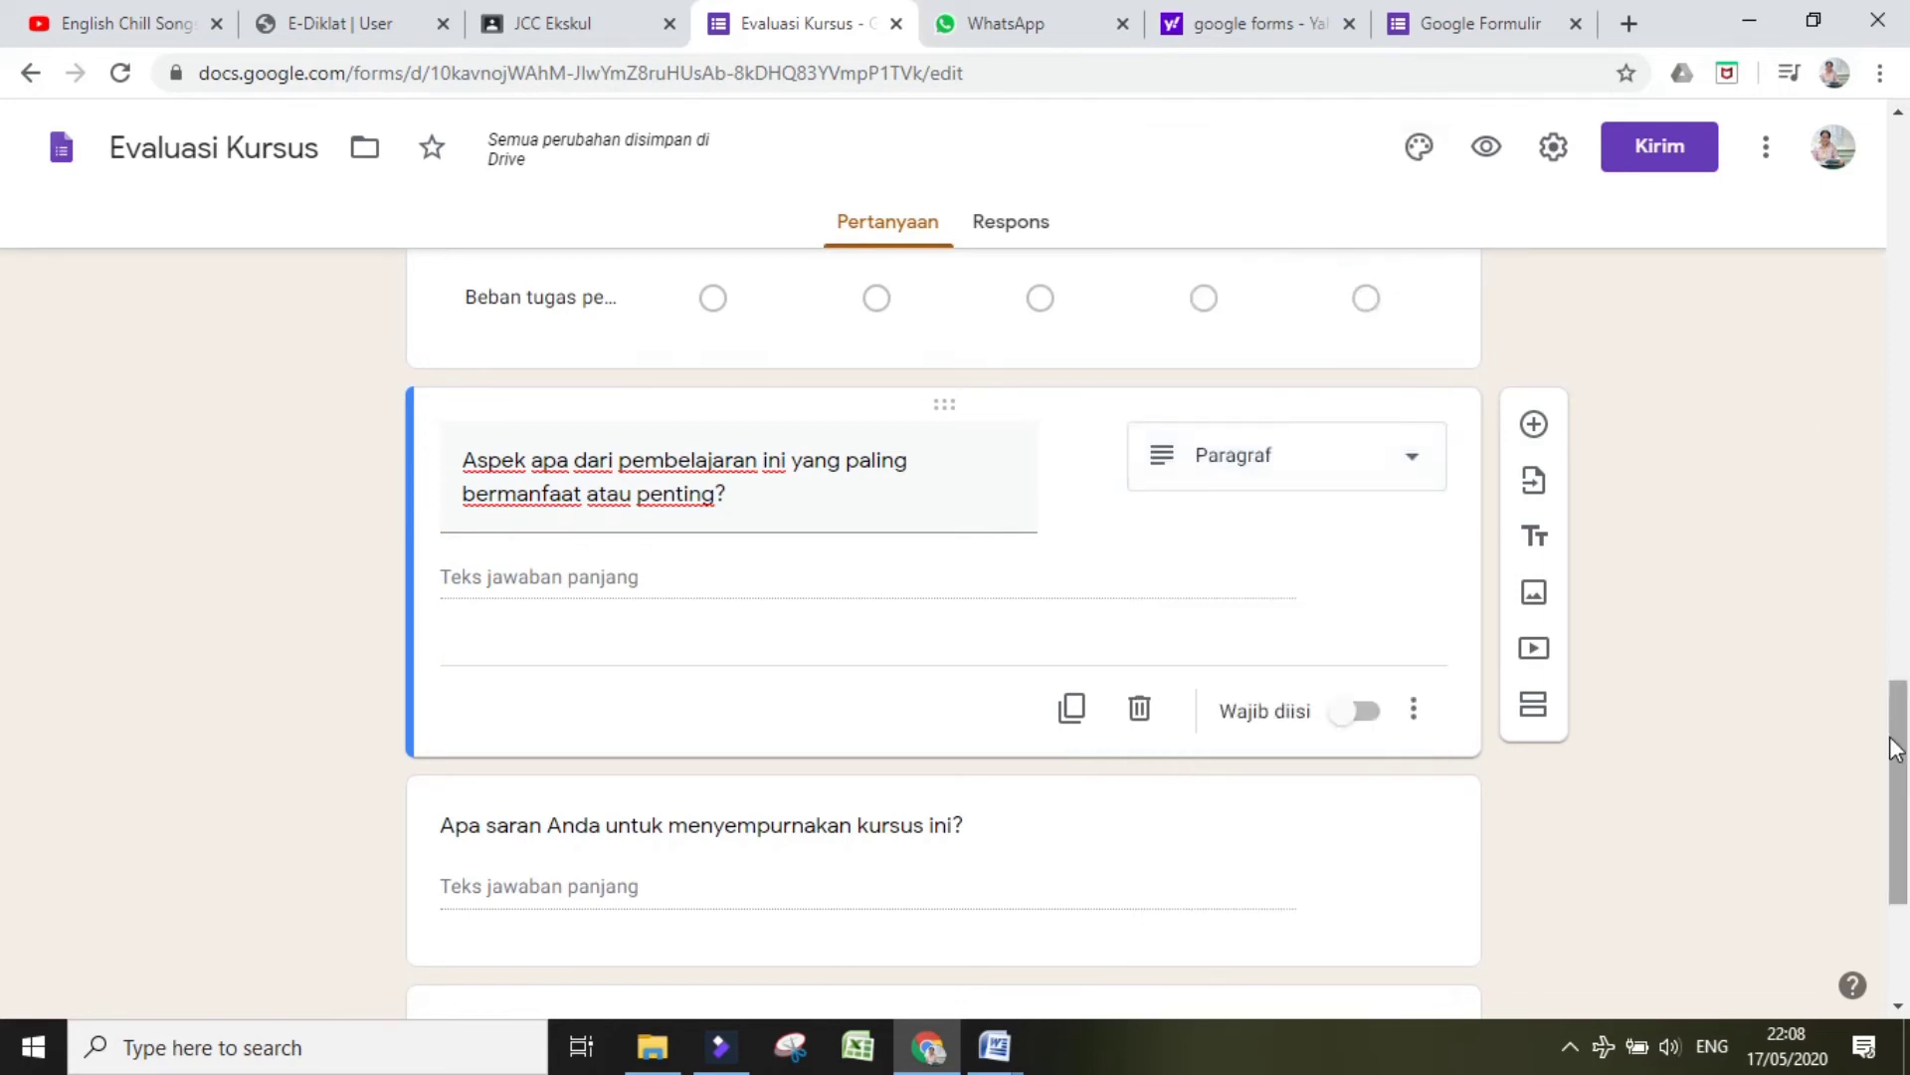
# Step: Delete the final multiple-choice question "Apa alasan Anda memilih kursus ini?"
pyautogui.scroll(-4, 1896, 749)
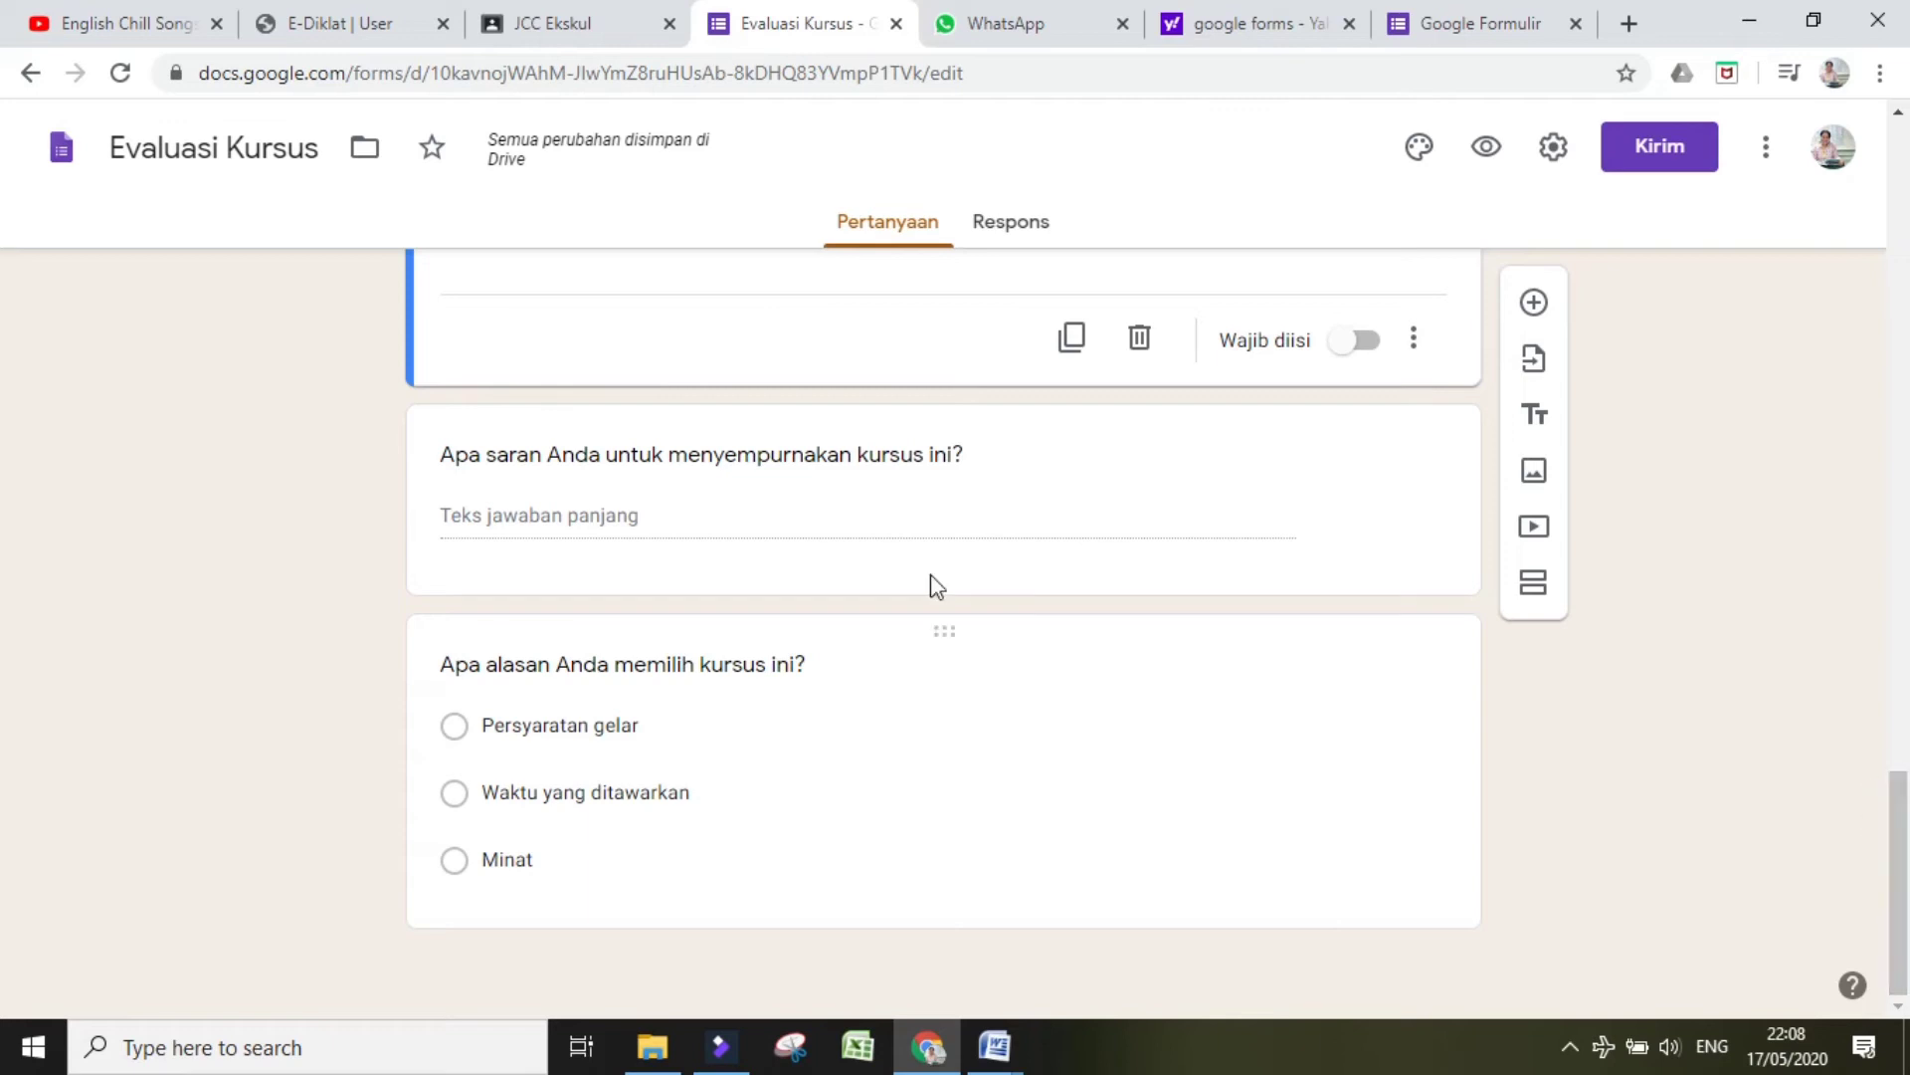
pyautogui.click(944, 633)
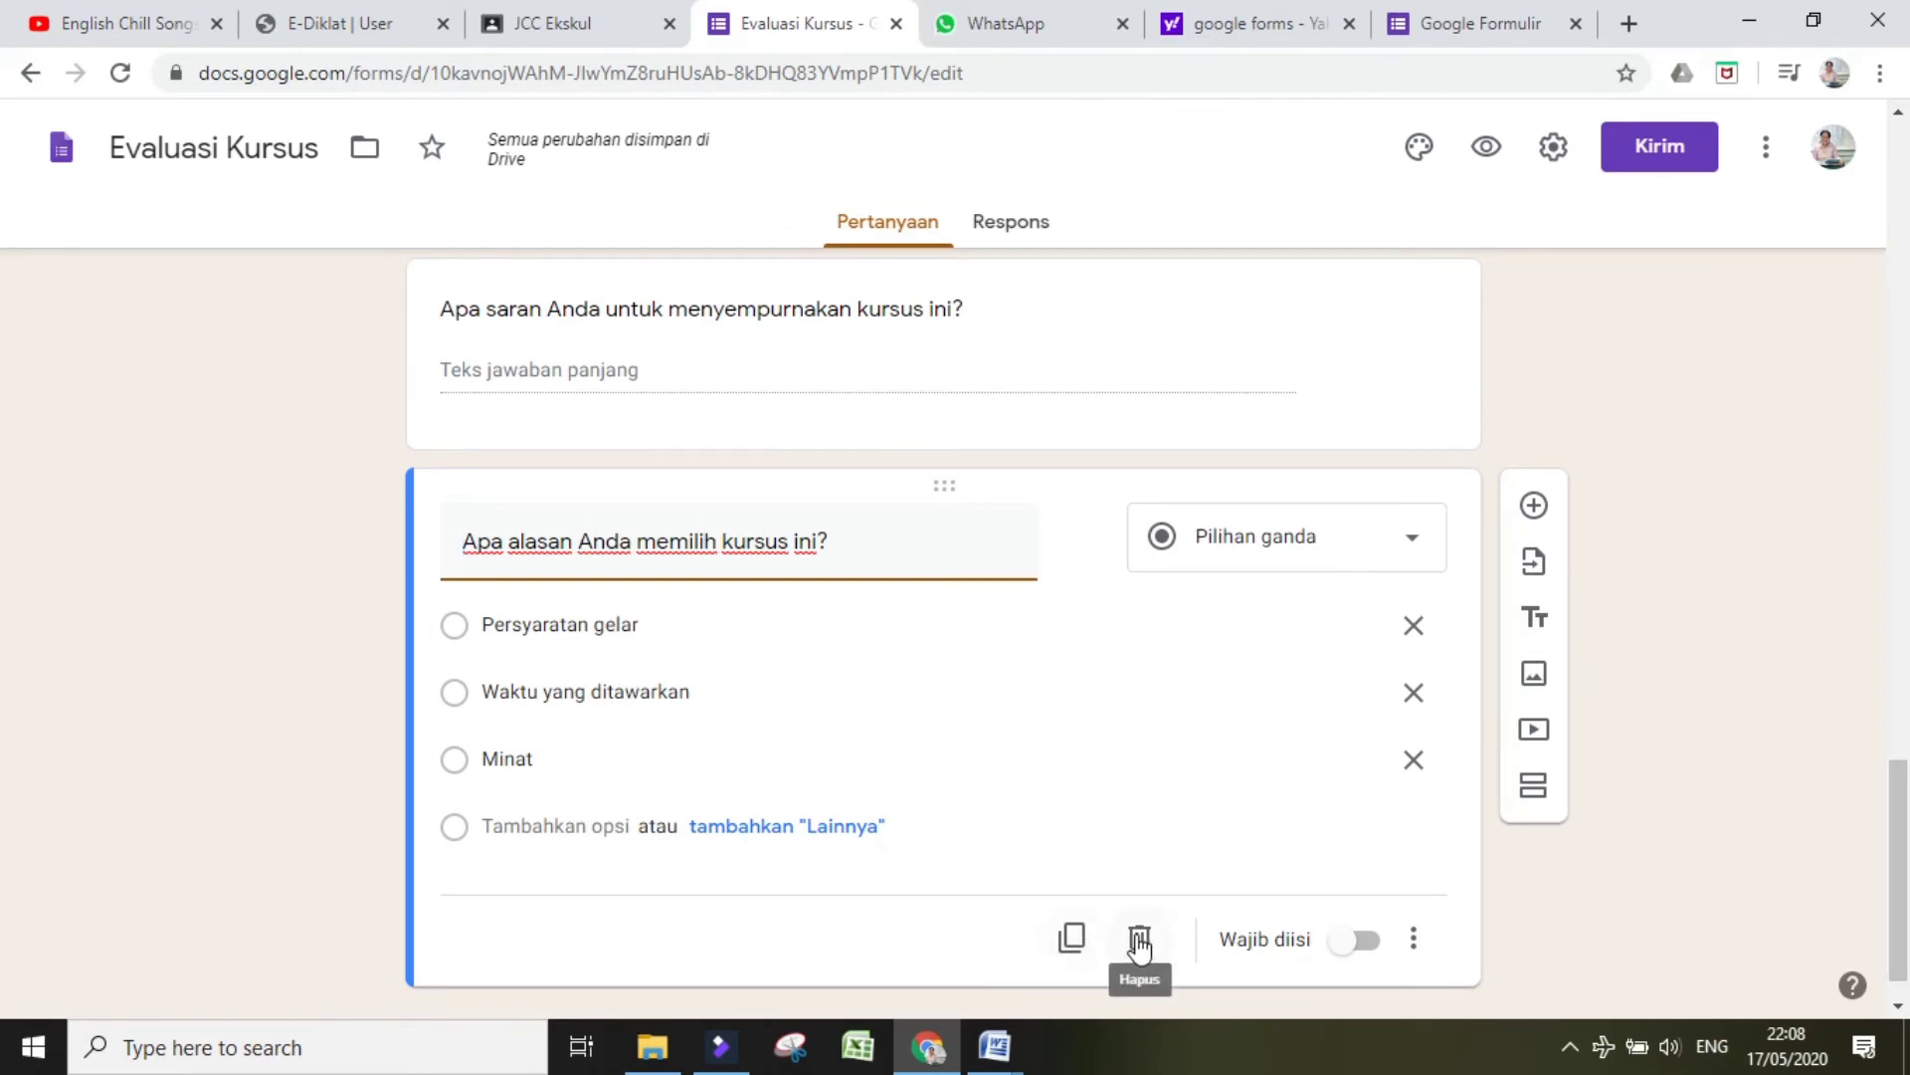
pyautogui.click(946, 486)
pyautogui.click(1140, 940)
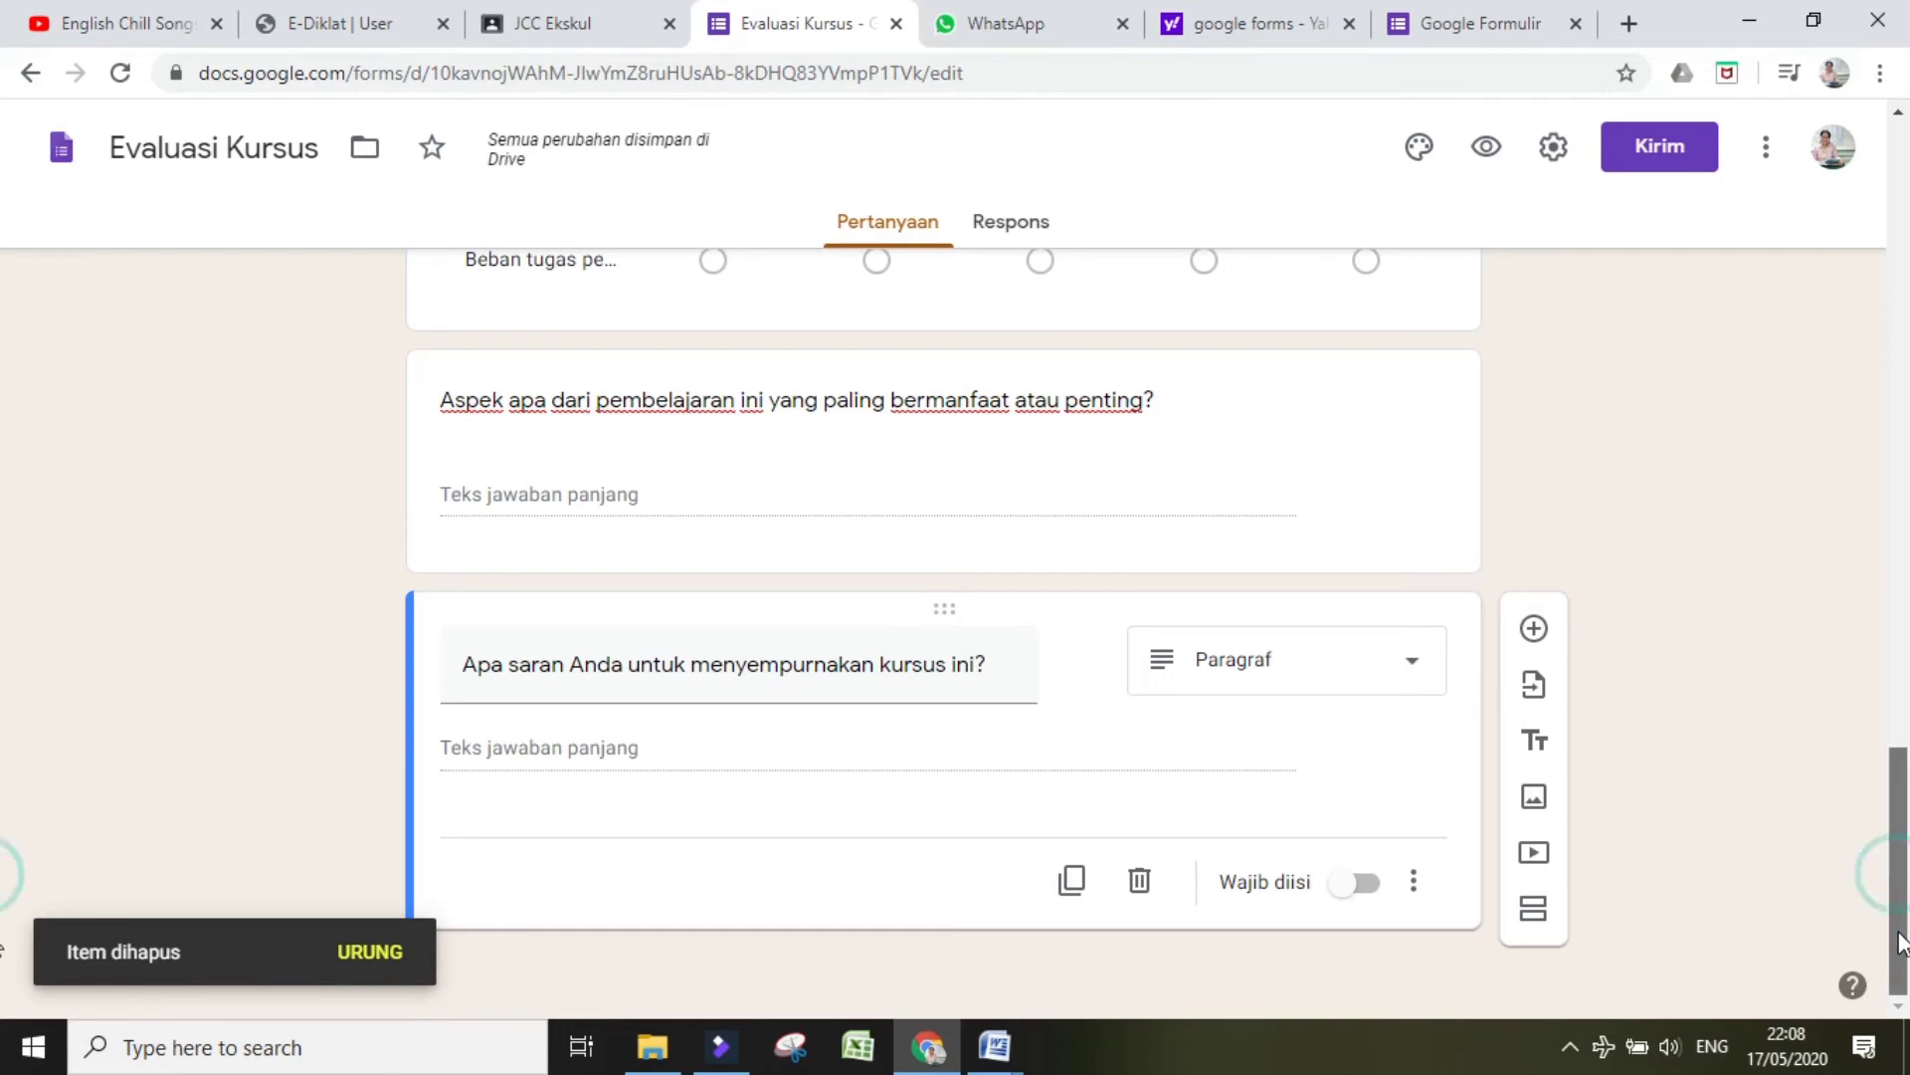
# Step: Reword the suggestion question as "Apa saran Anda untuk menyempurnakan pembelajaran ini?" and make it required
pyautogui.click(874, 679)
pyautogui.click(947, 657)
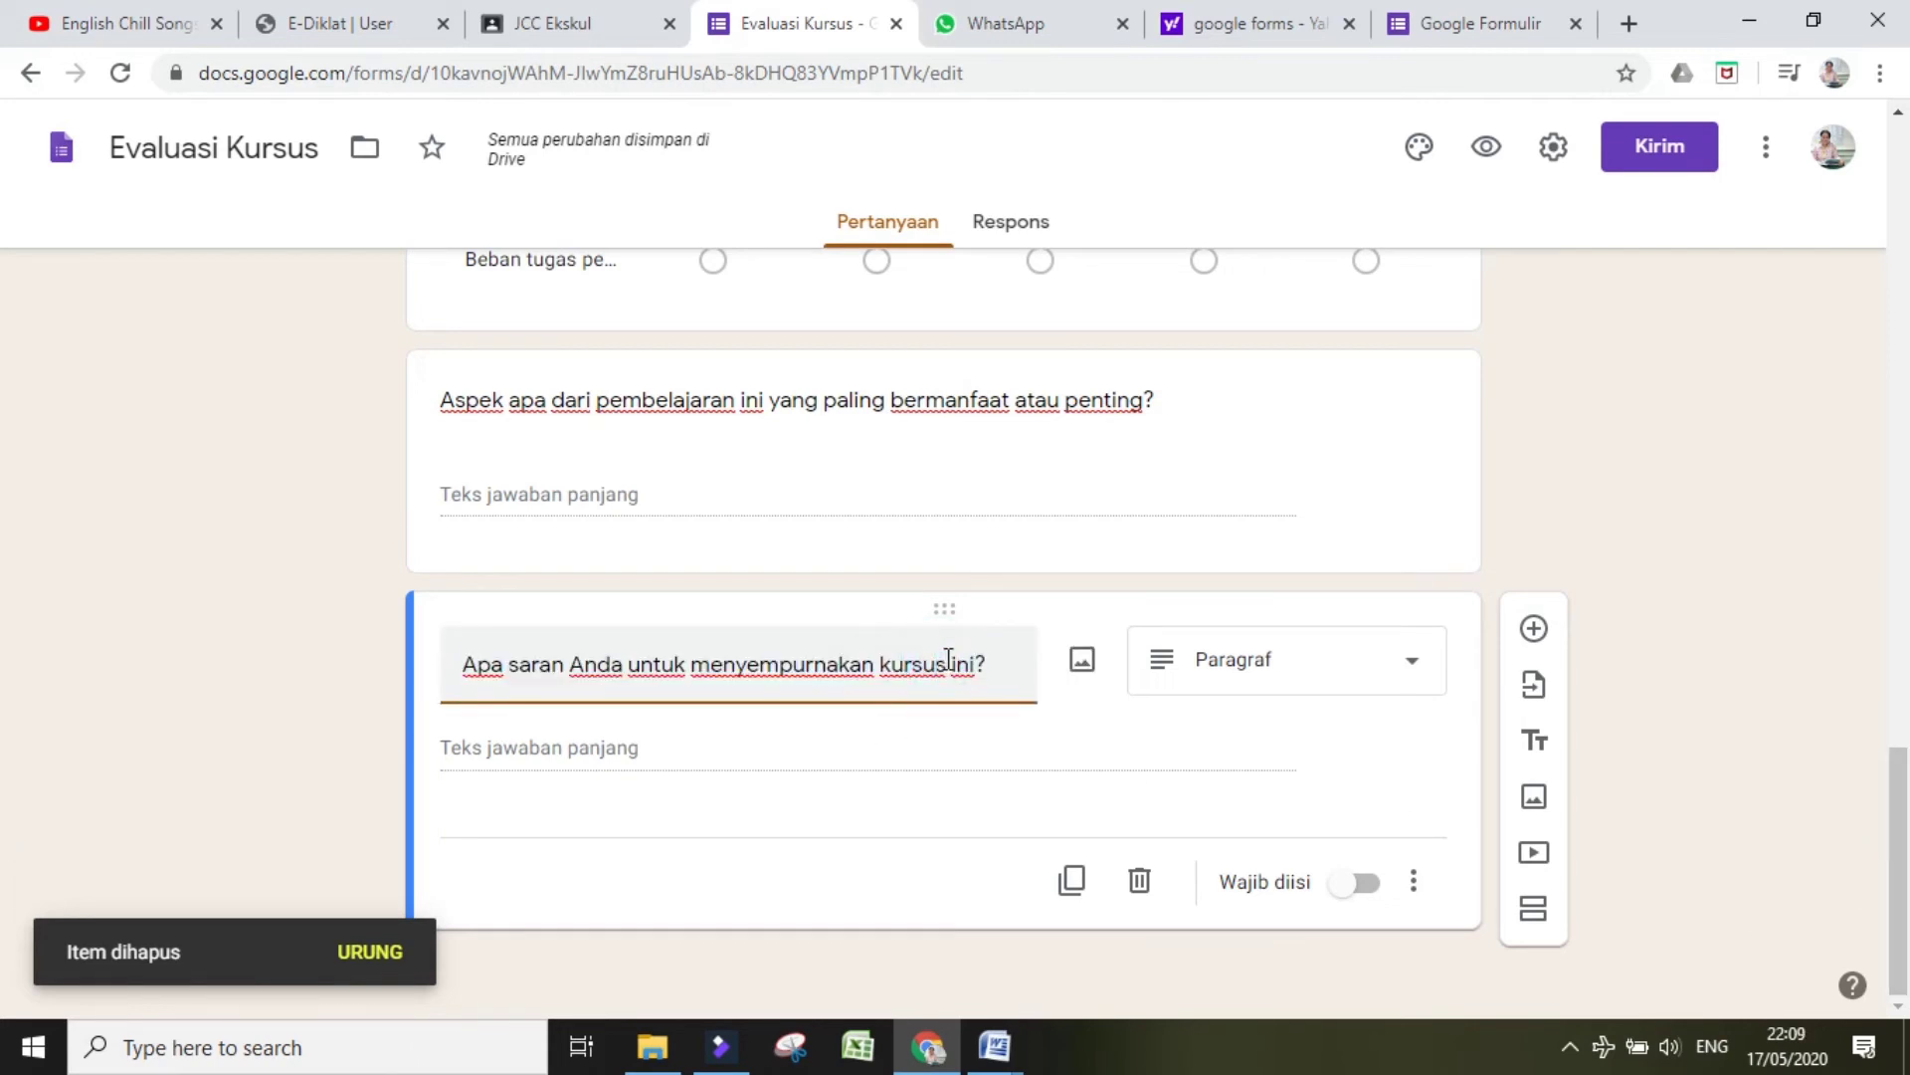
pyautogui.doubleClick(947, 659)
pyautogui.write('p')
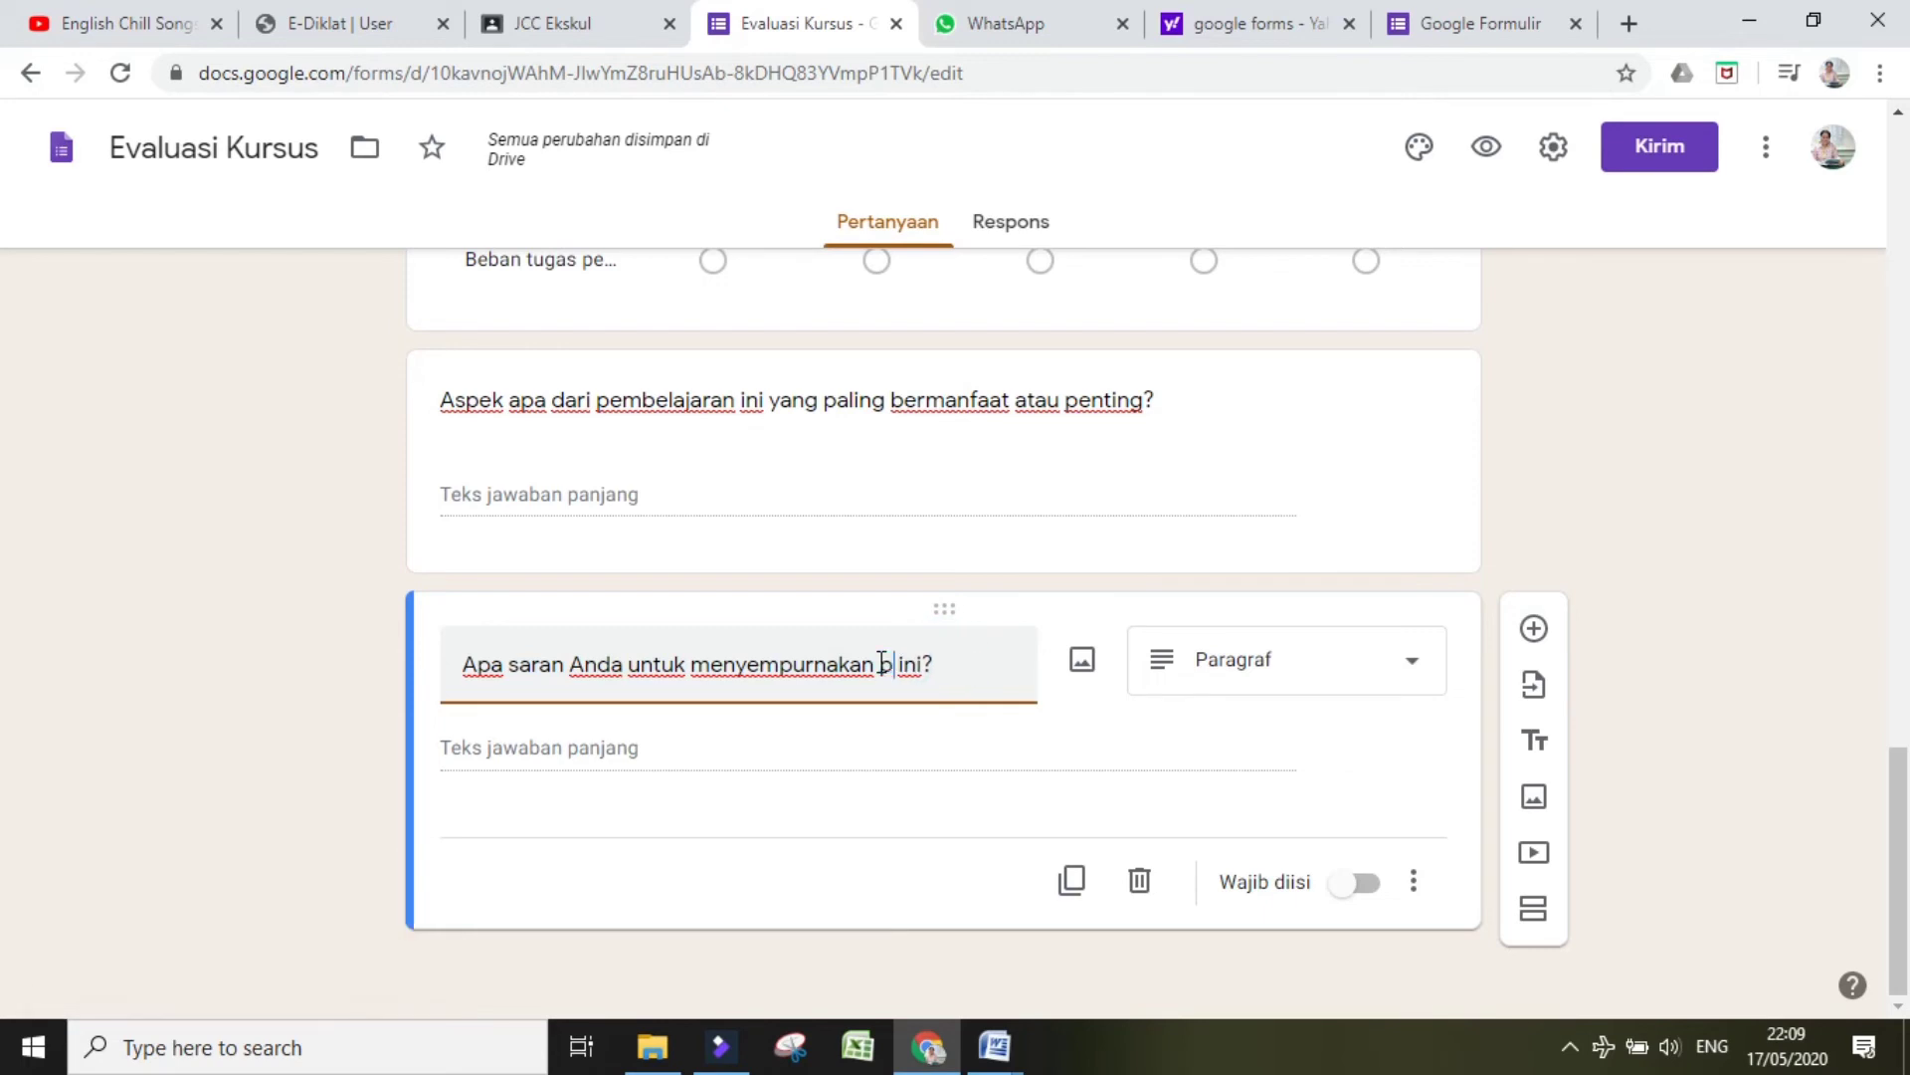
pyautogui.write('embelajaran')
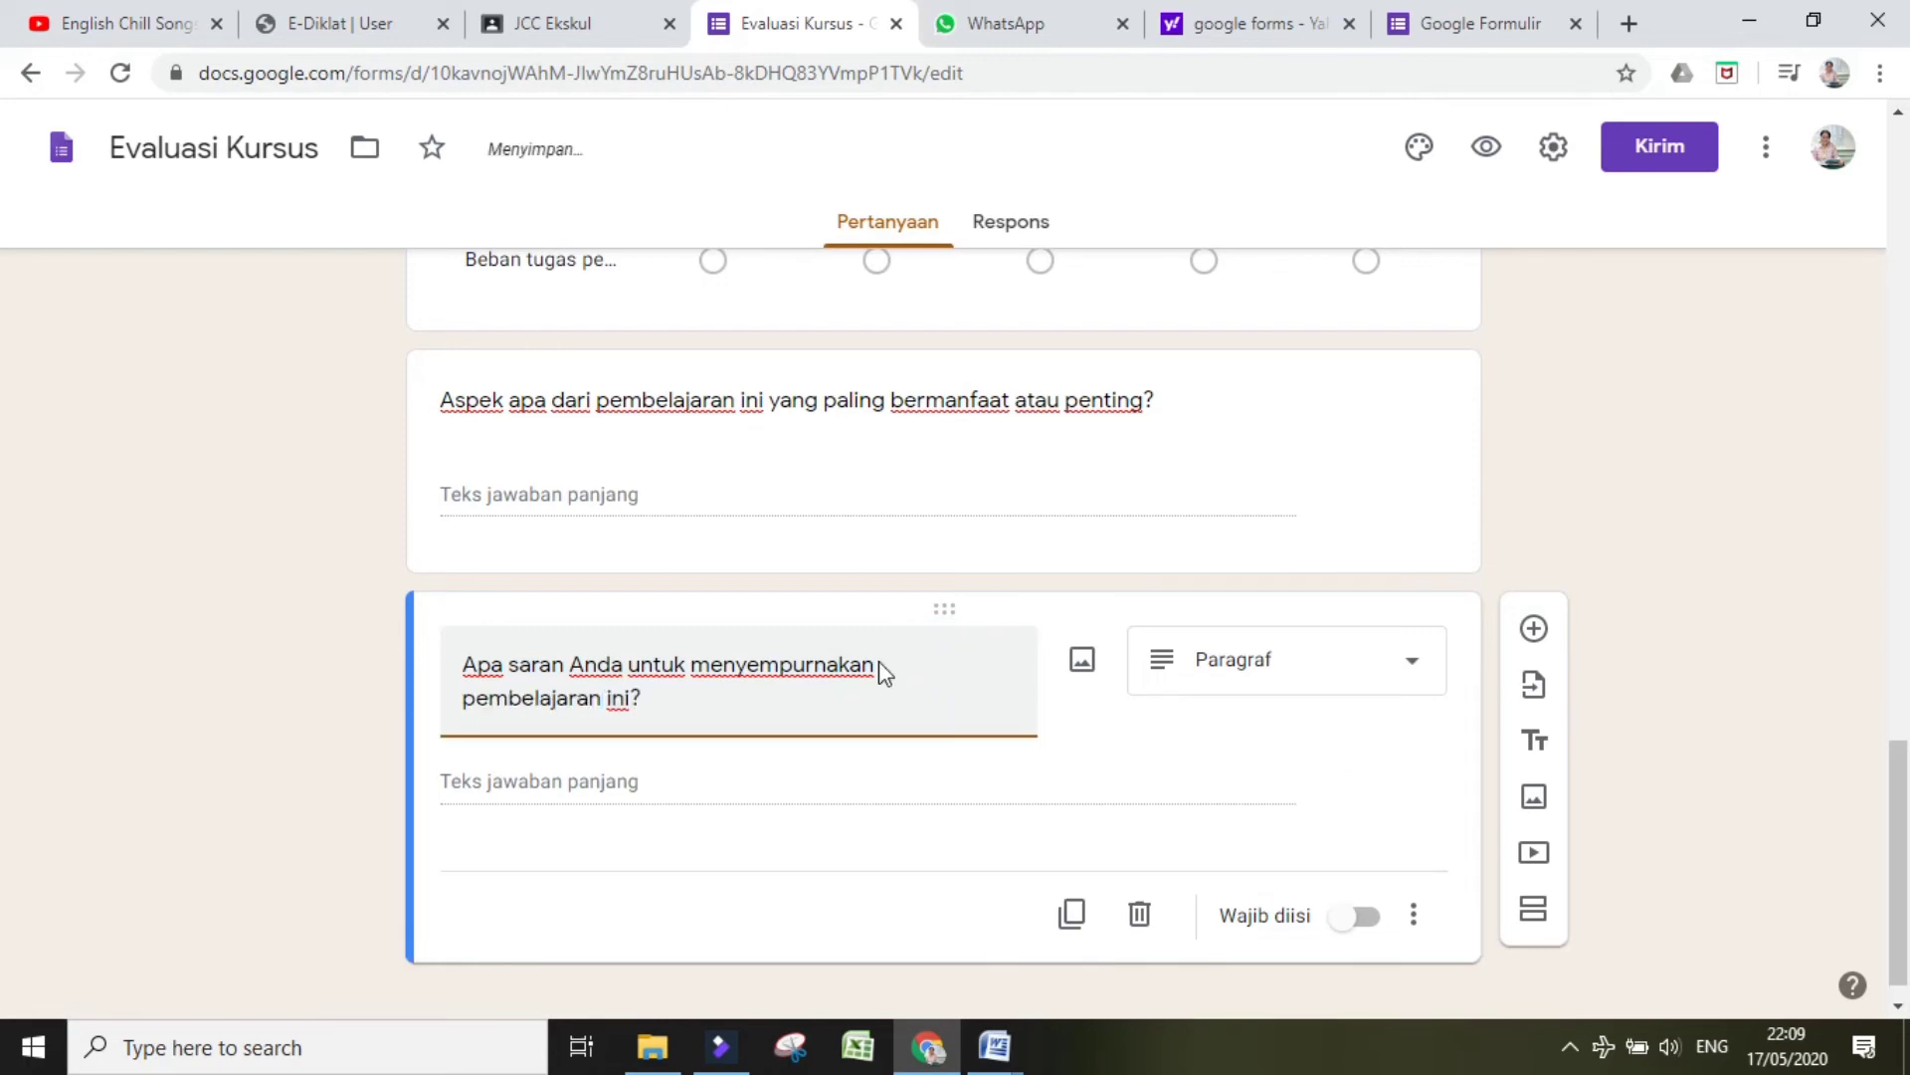
pyautogui.click(1356, 916)
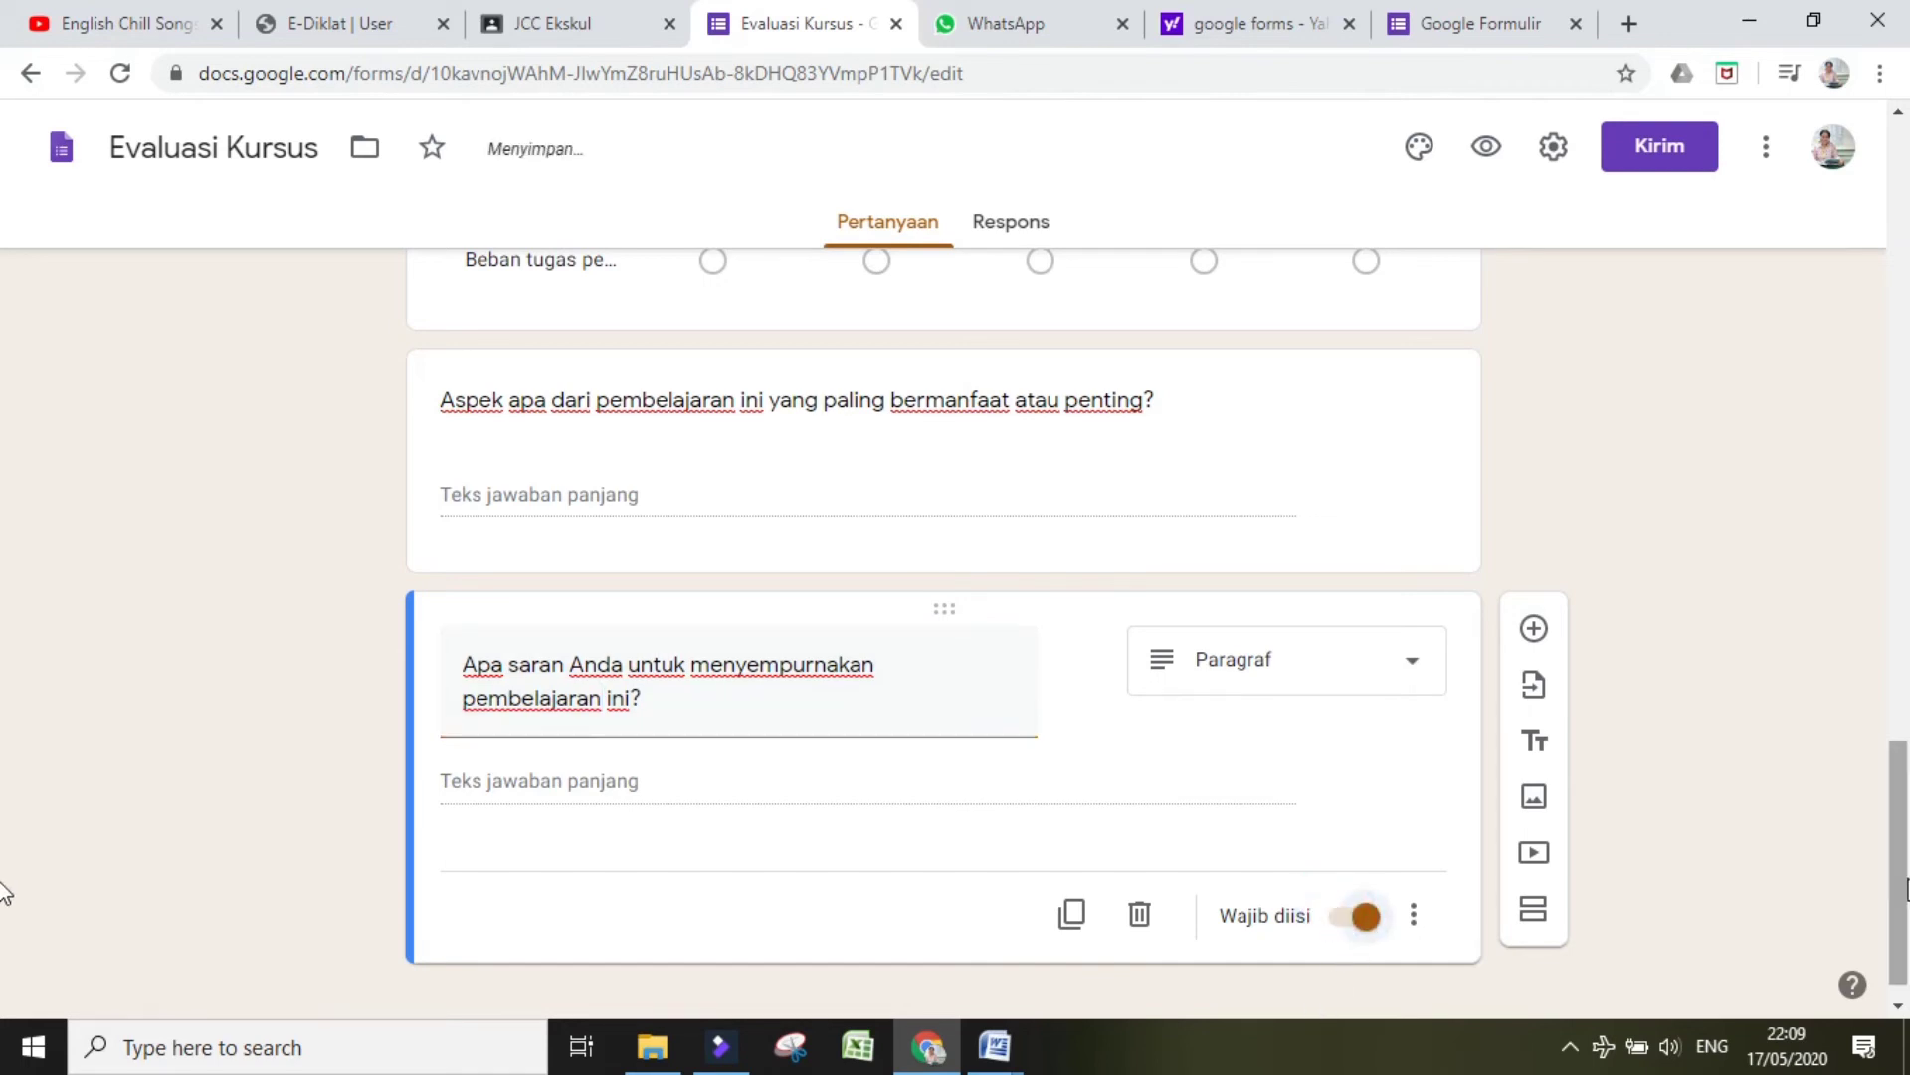
pyautogui.moveTo(1904, 889); pyautogui.dragTo(1905, 821)
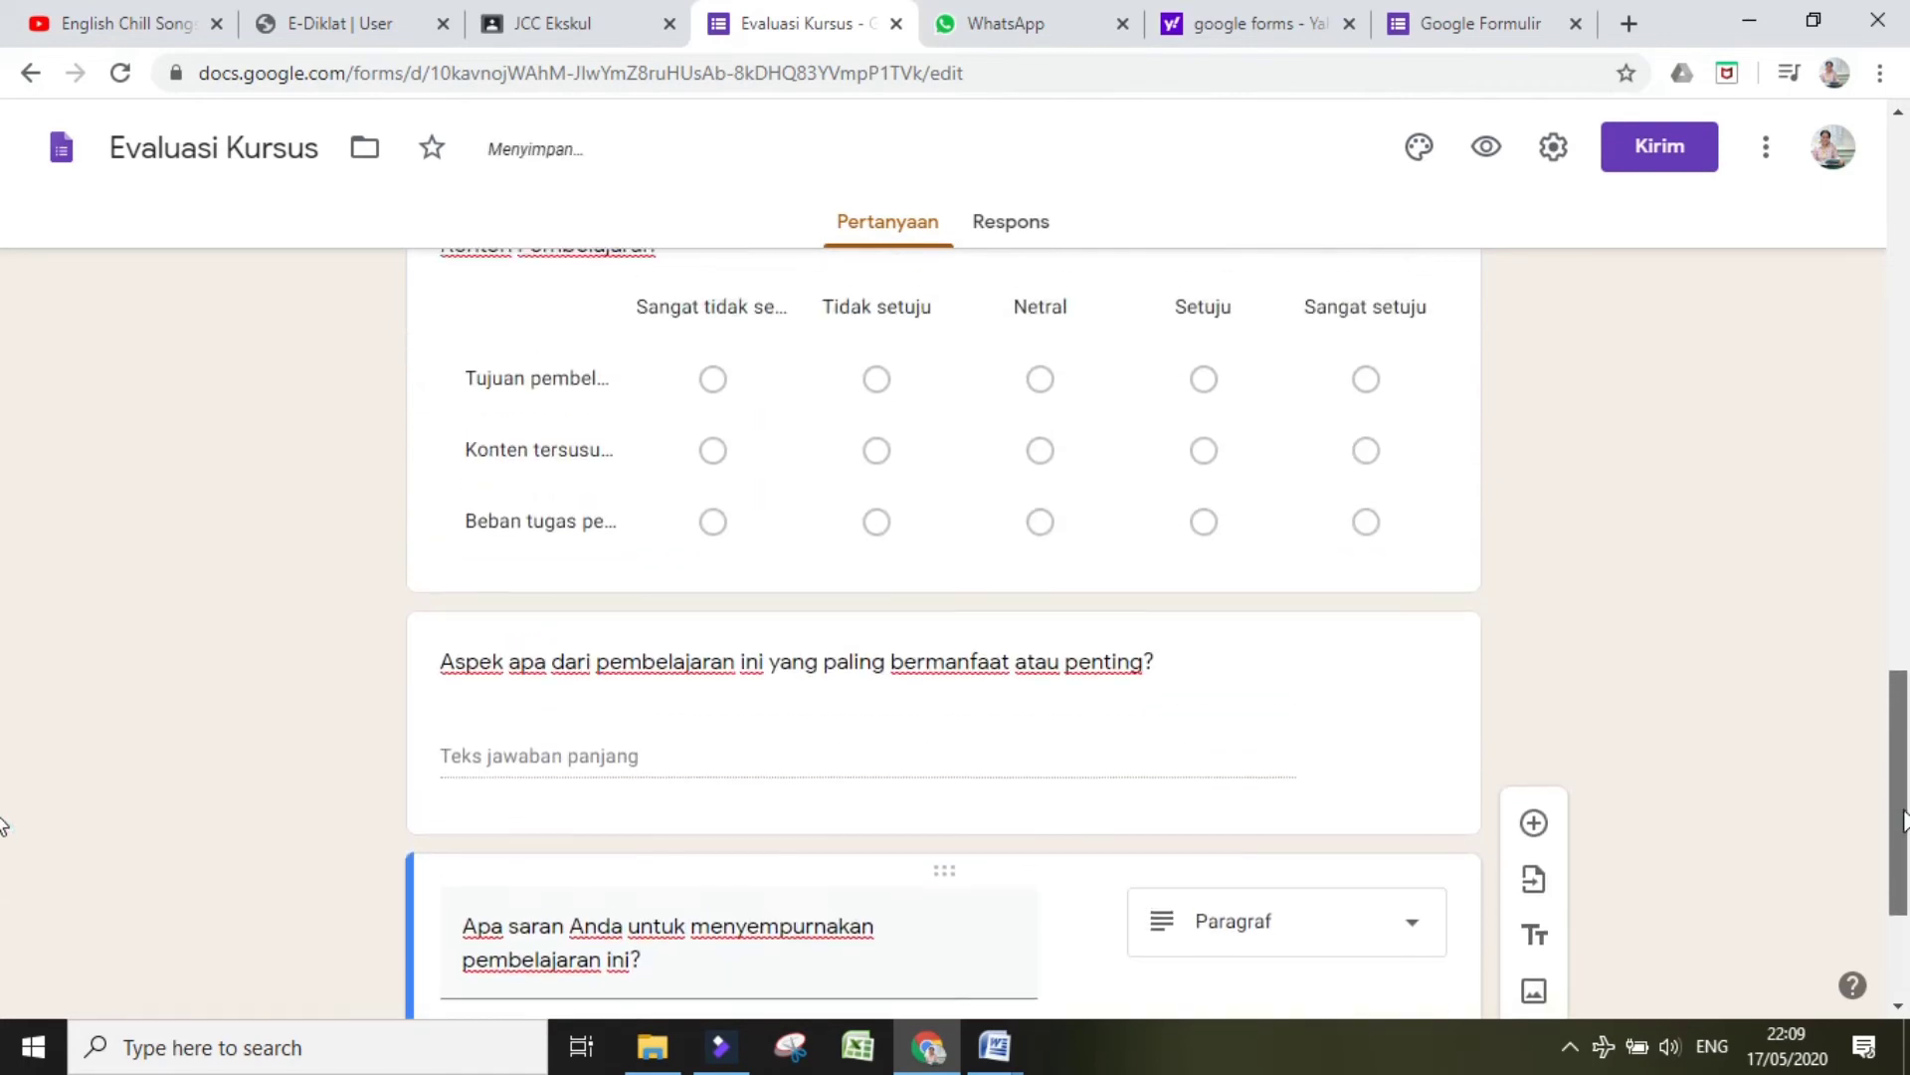
pyautogui.click(1717, 619)
pyautogui.moveTo(1904, 789); pyautogui.dragTo(1906, 168)
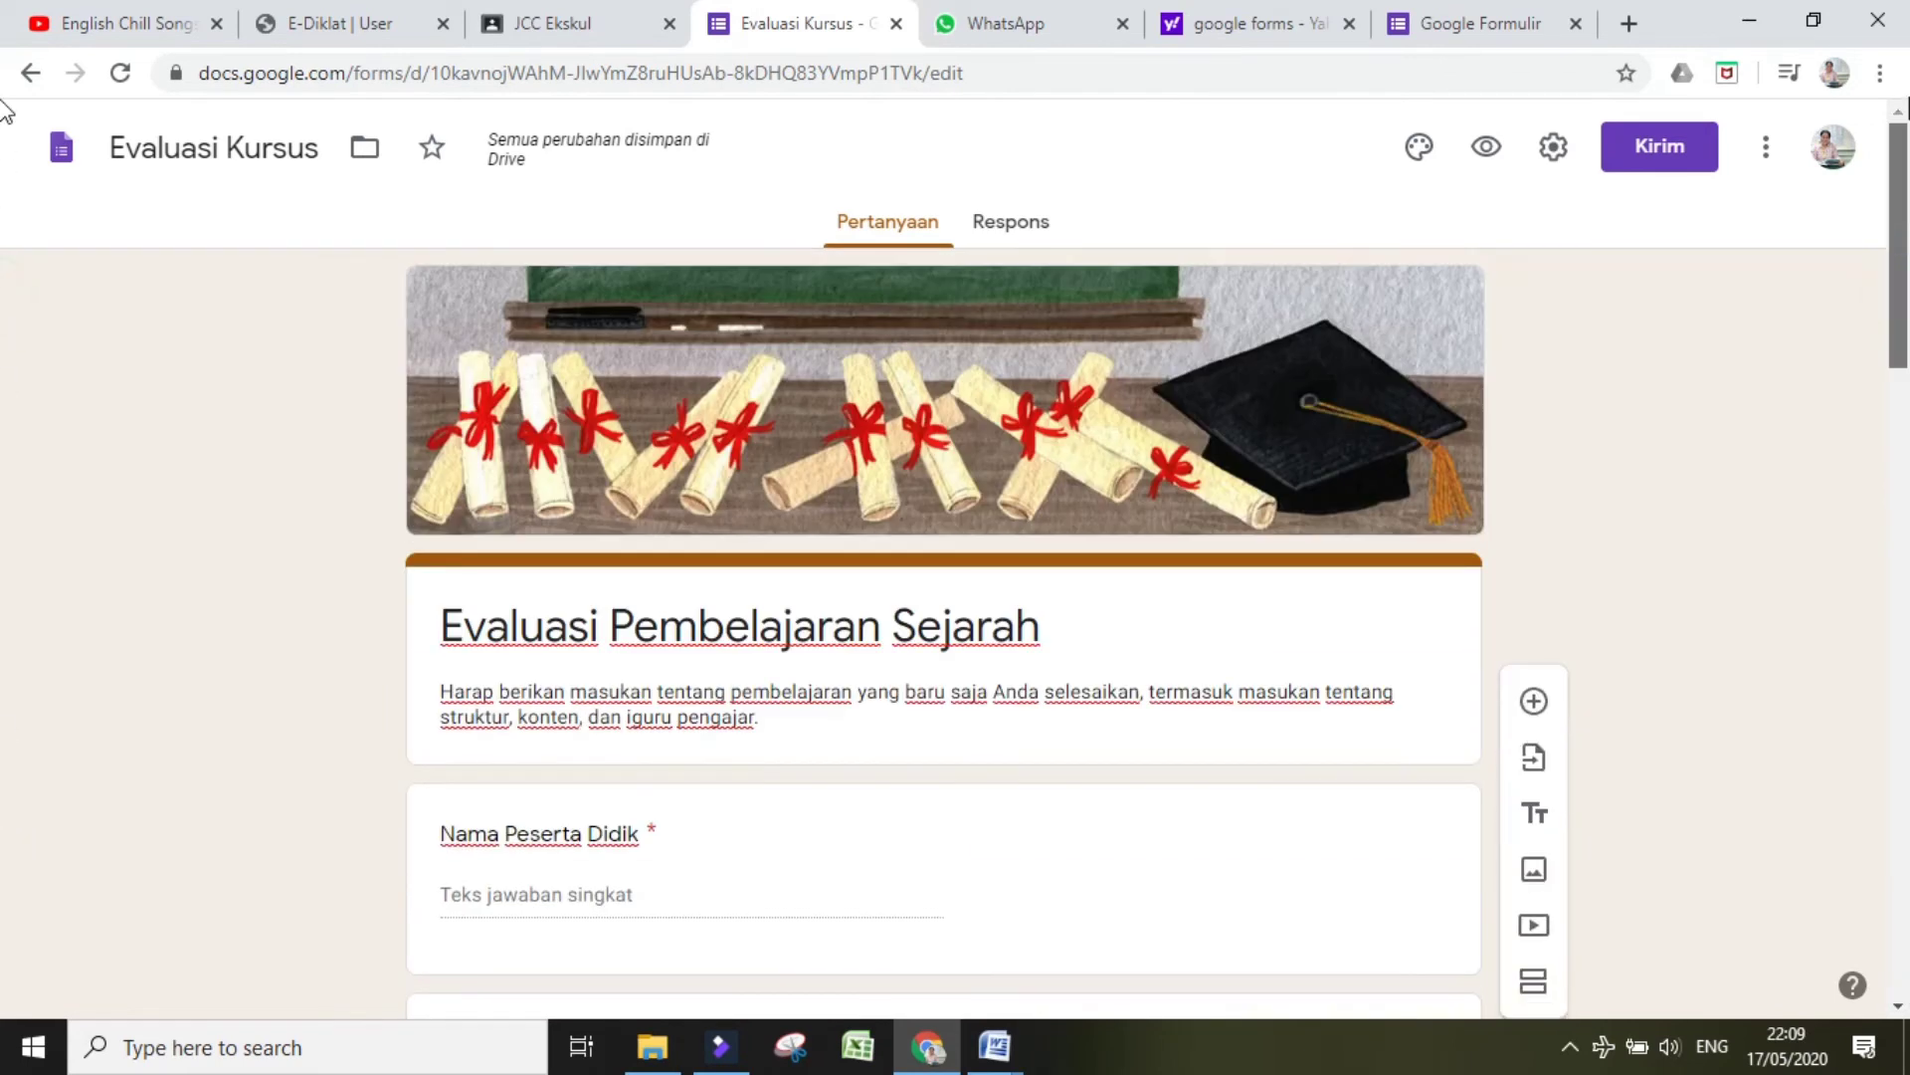
pyautogui.tripleClick(862, 646)
pyautogui.click(1037, 645)
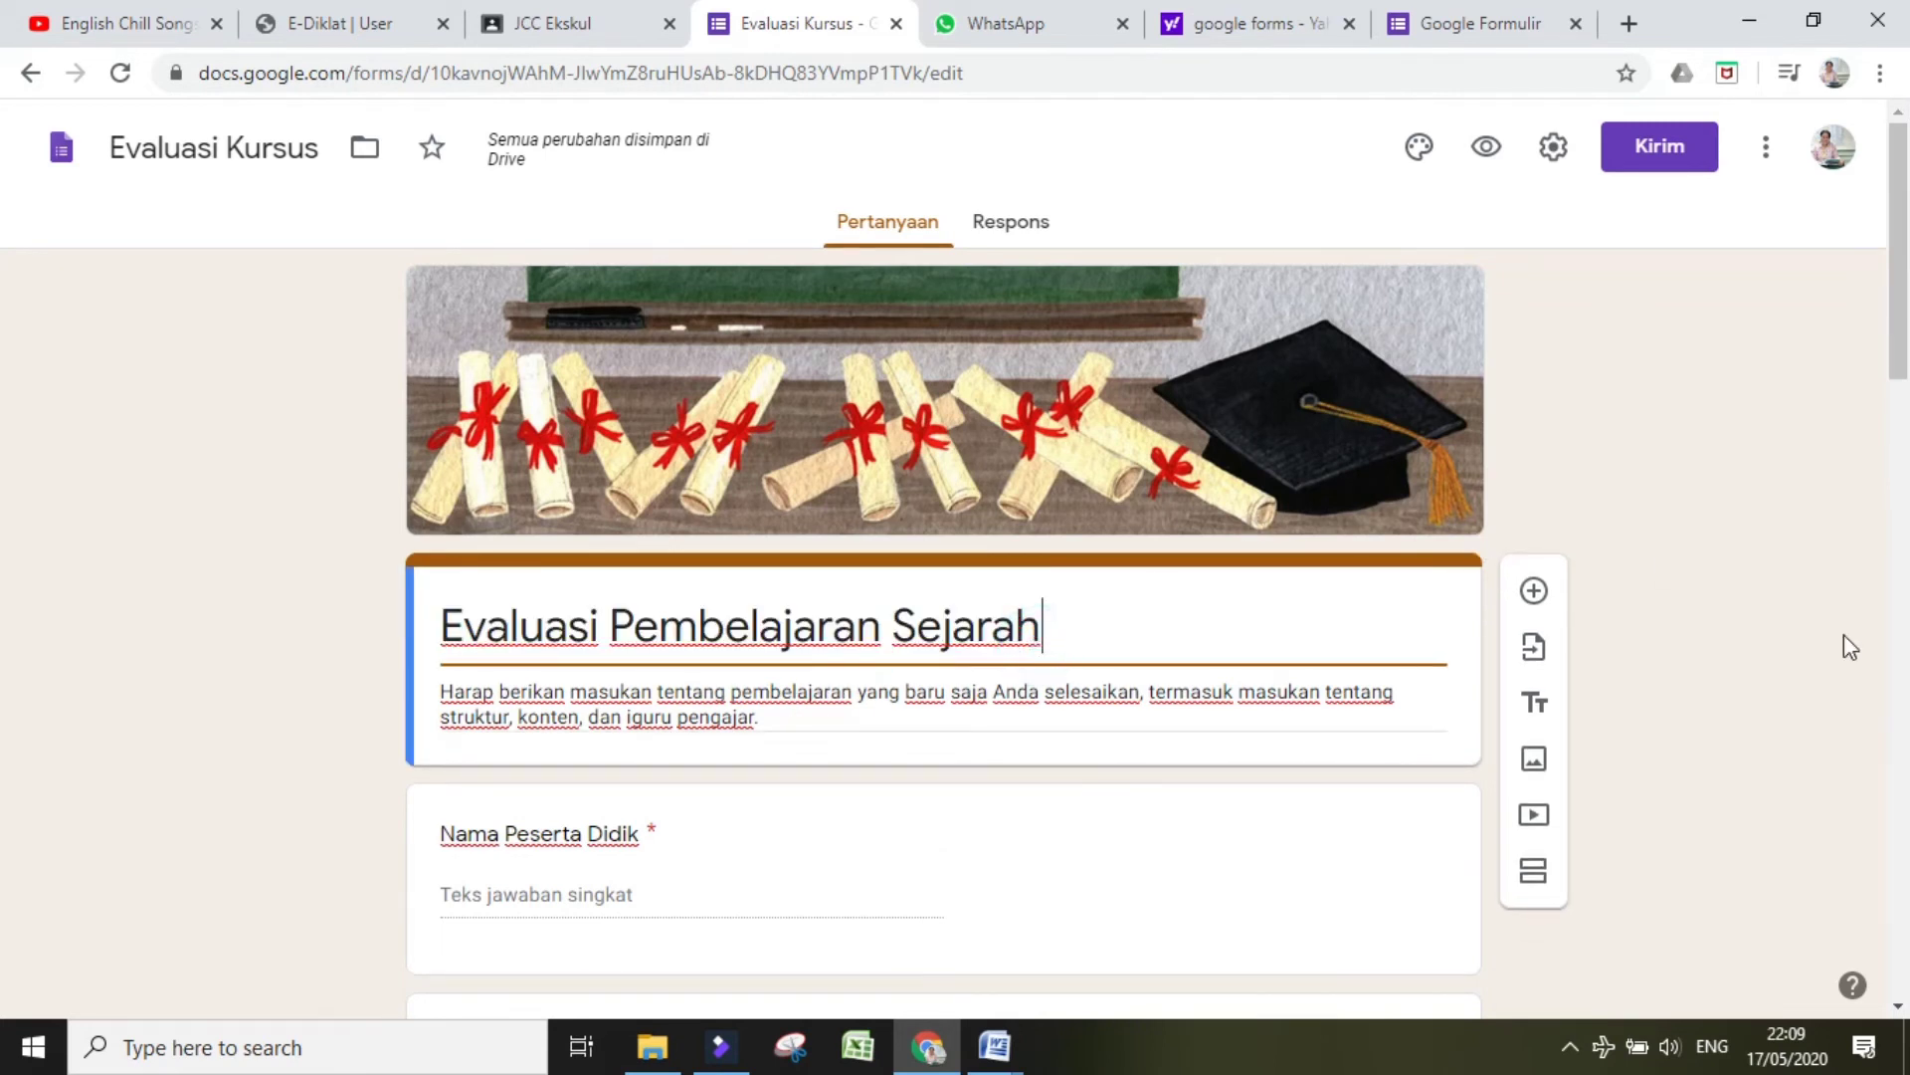
pyautogui.click(1843, 642)
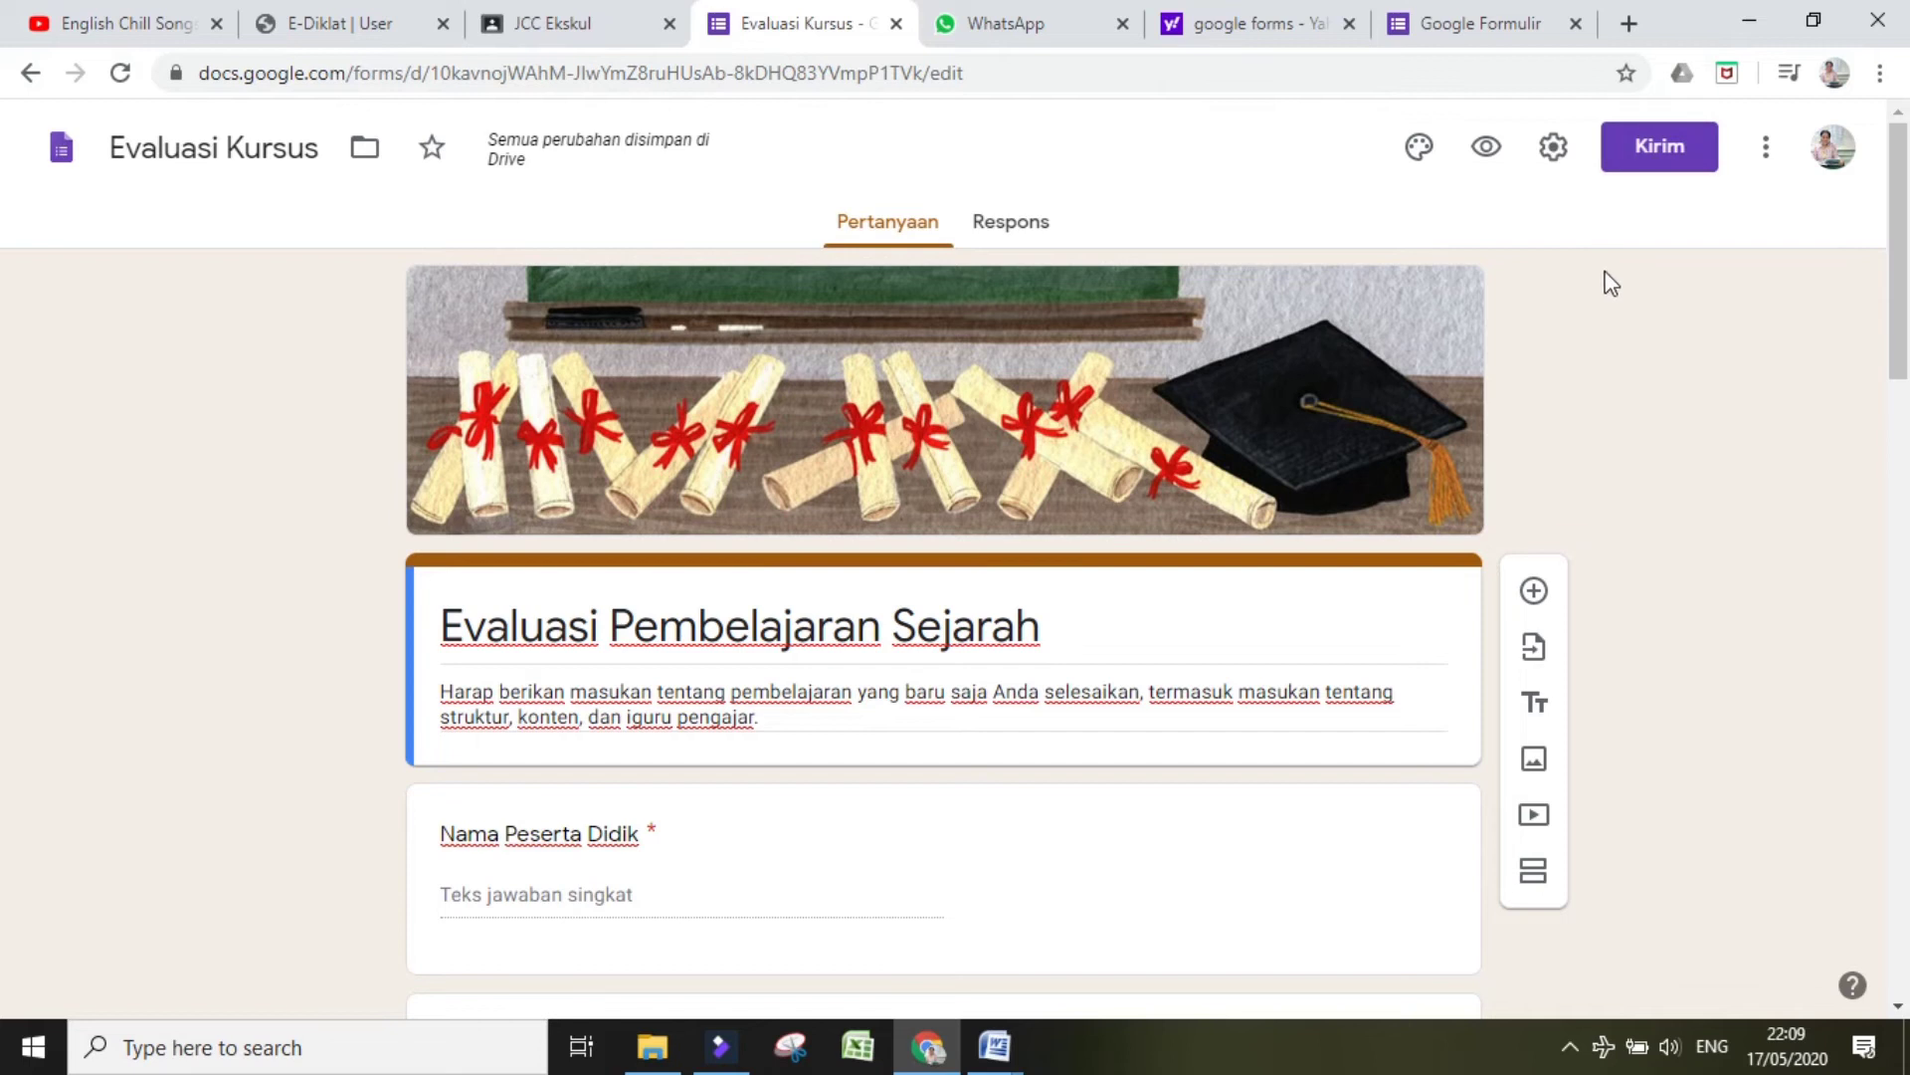
# Step: Copy the form's sharing link with the URL shortened, and close the sending options
pyautogui.click(1637, 161)
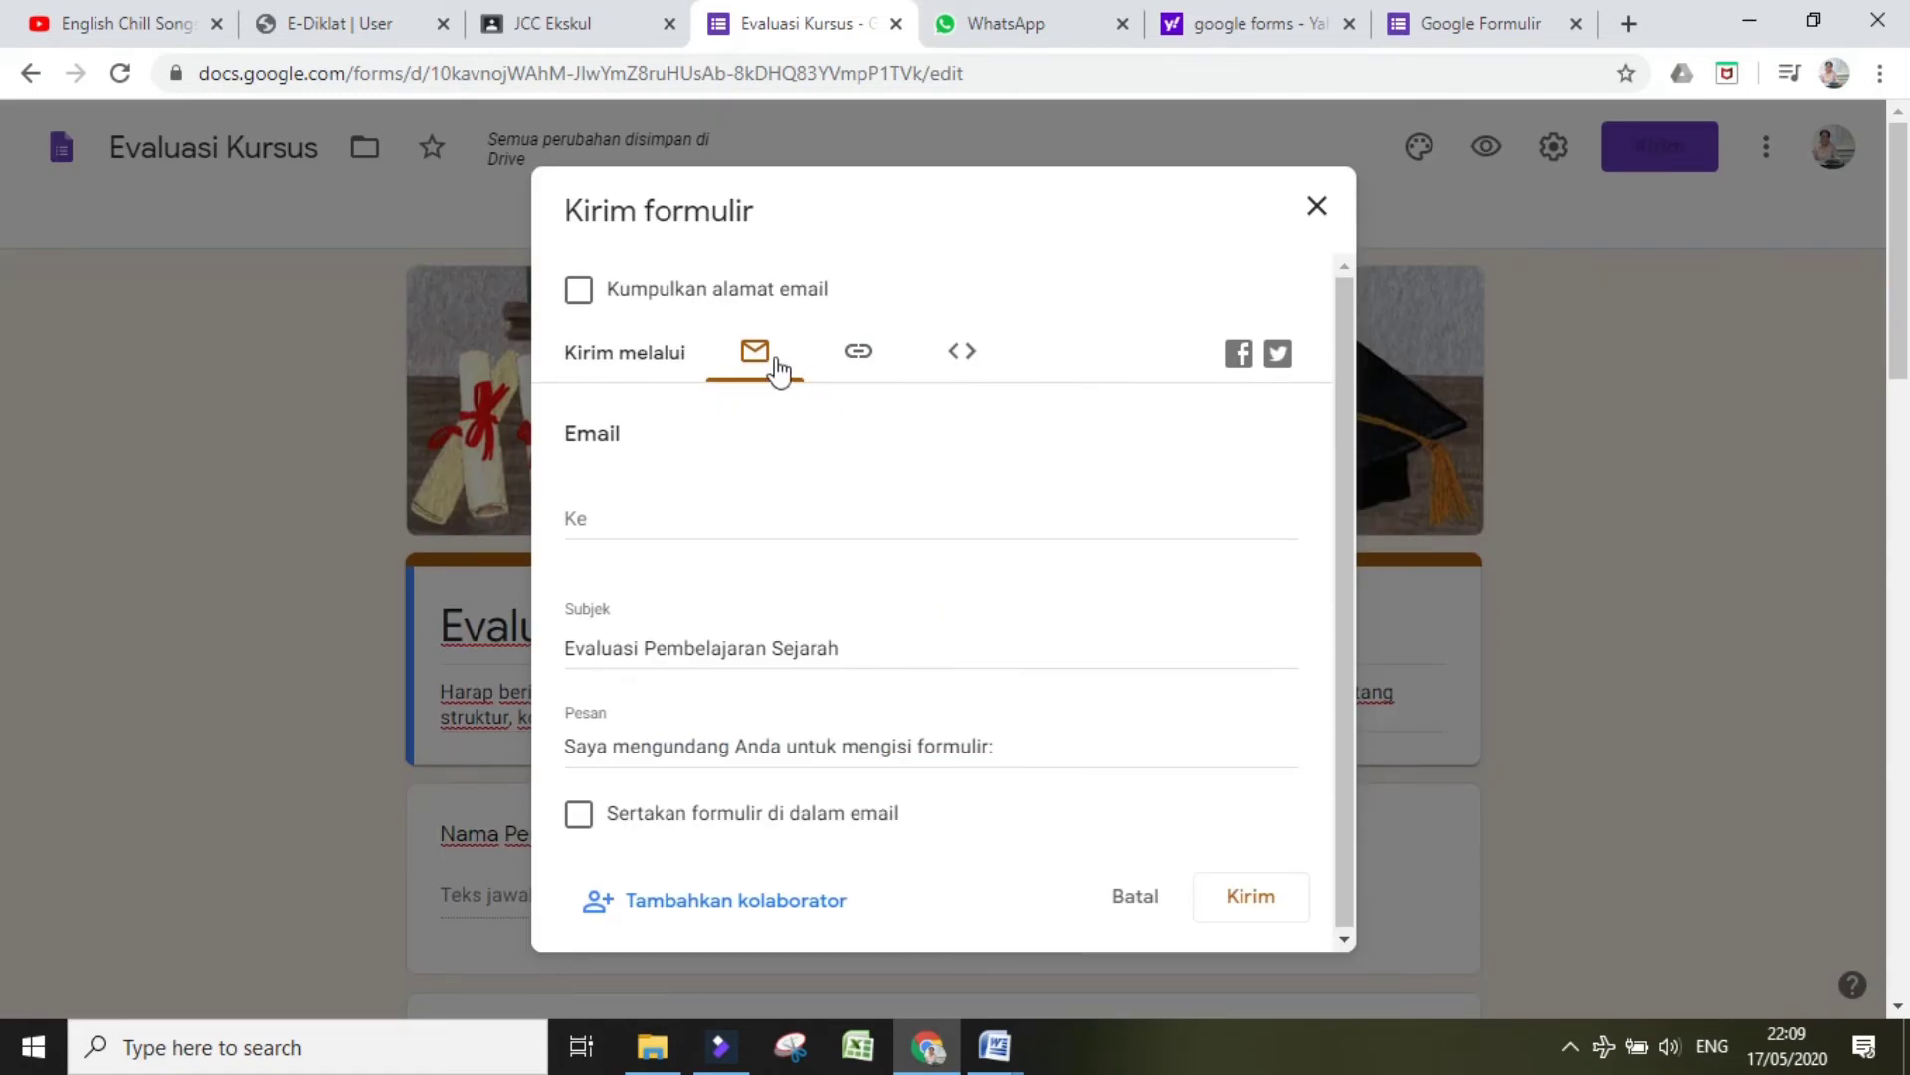
pyautogui.click(860, 358)
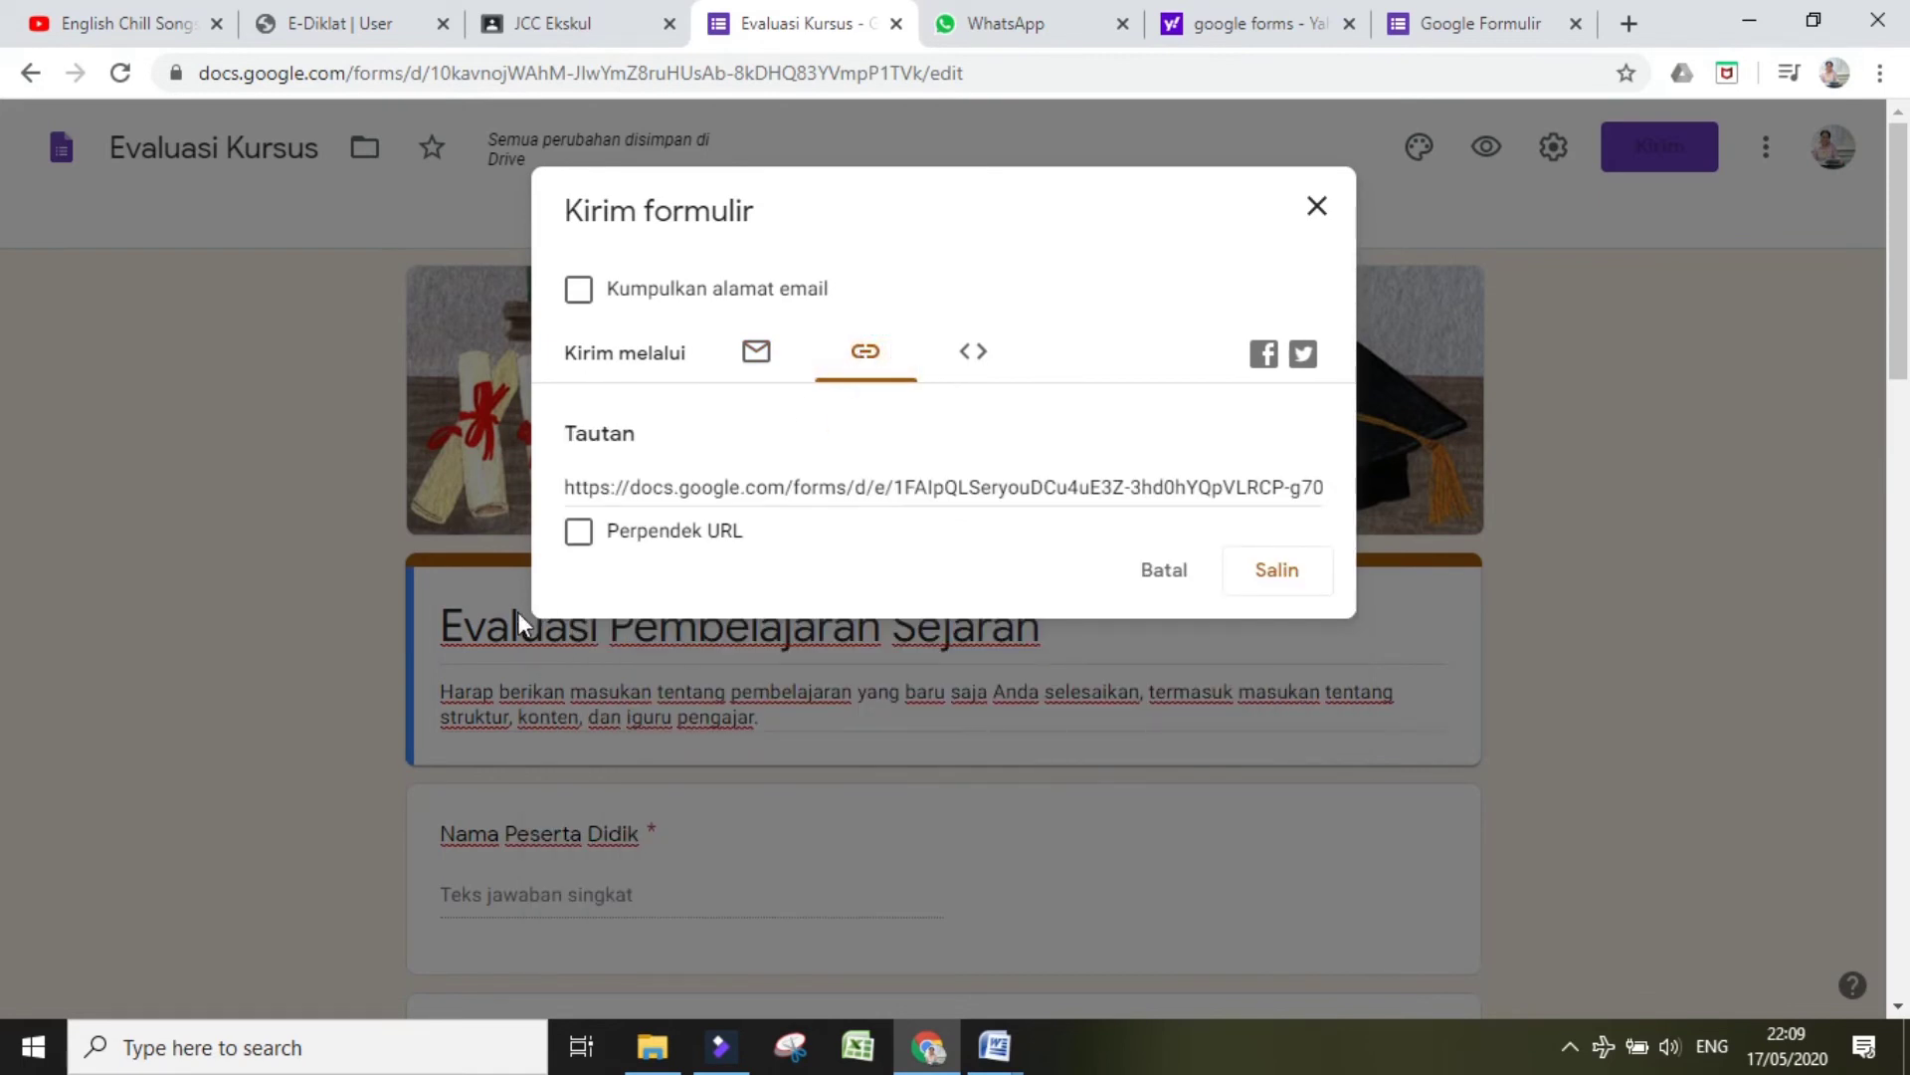
pyautogui.click(973, 358)
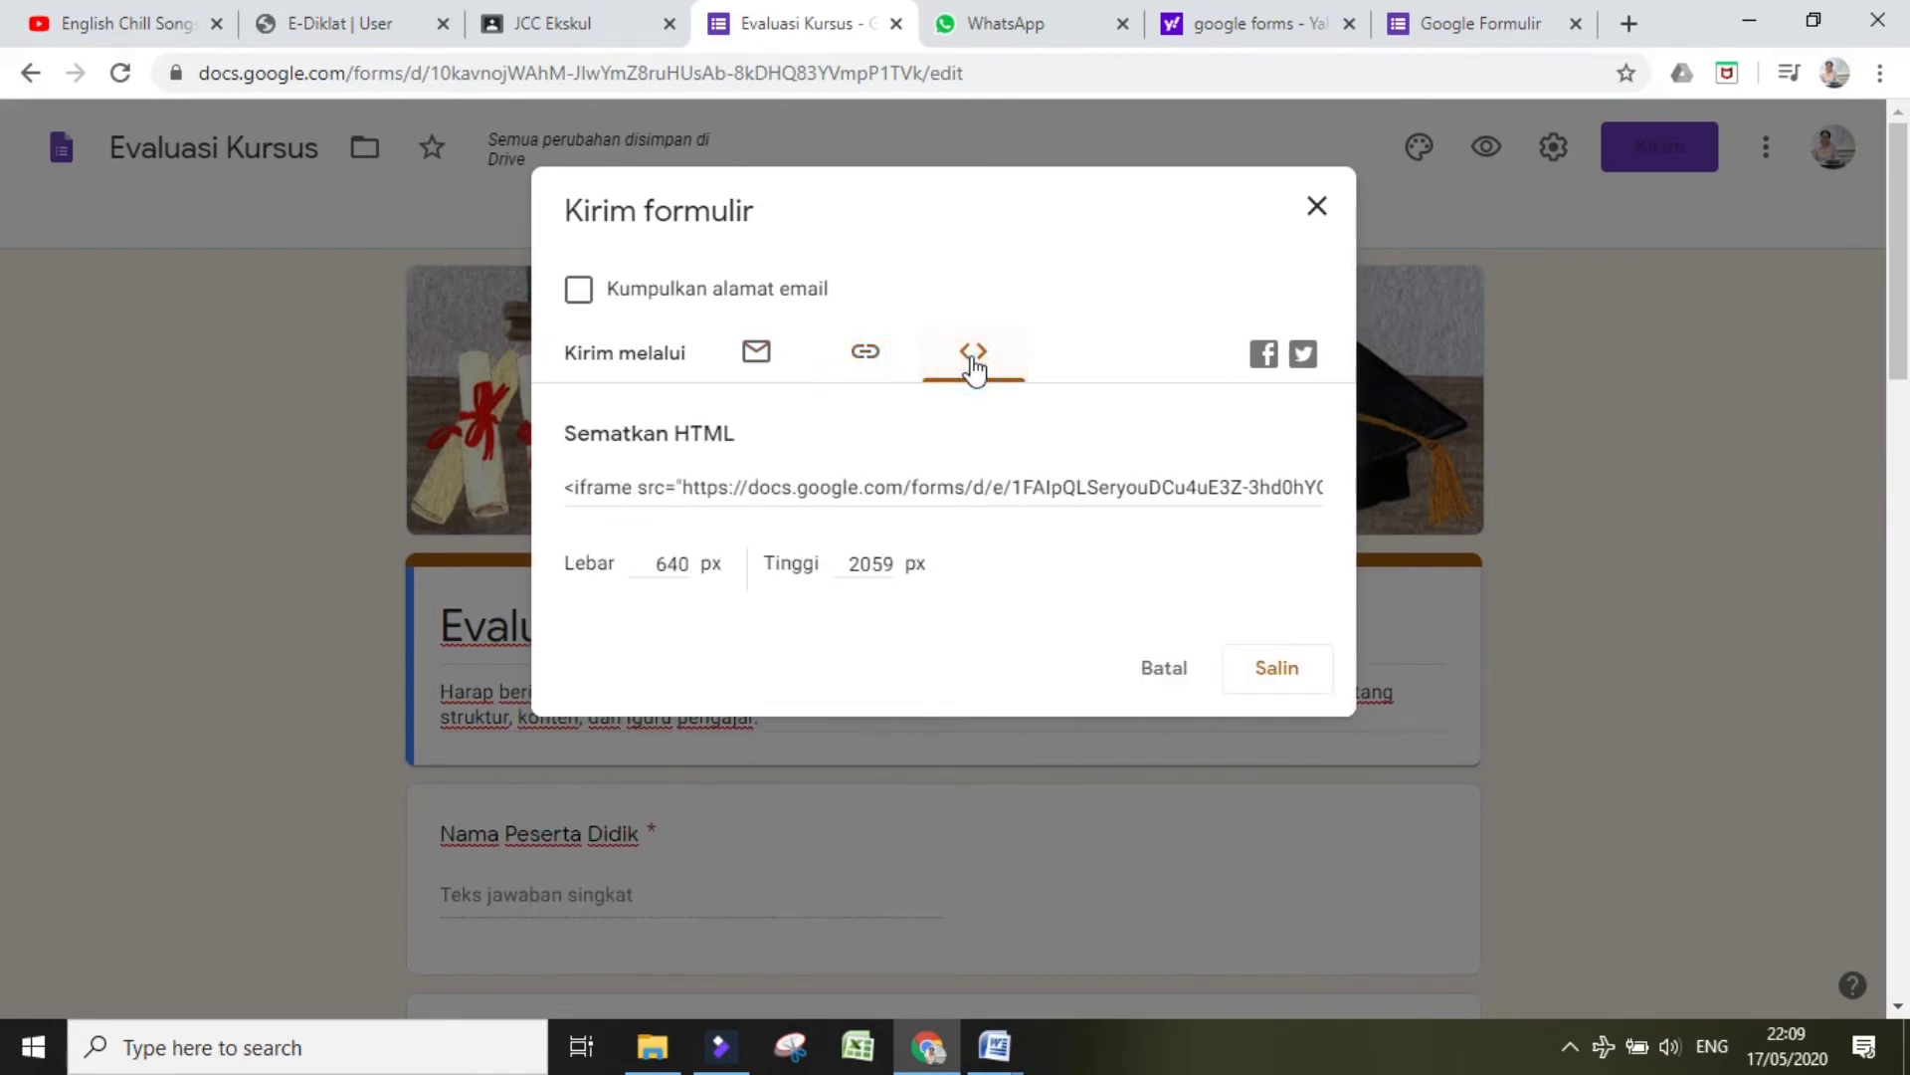
pyautogui.click(862, 358)
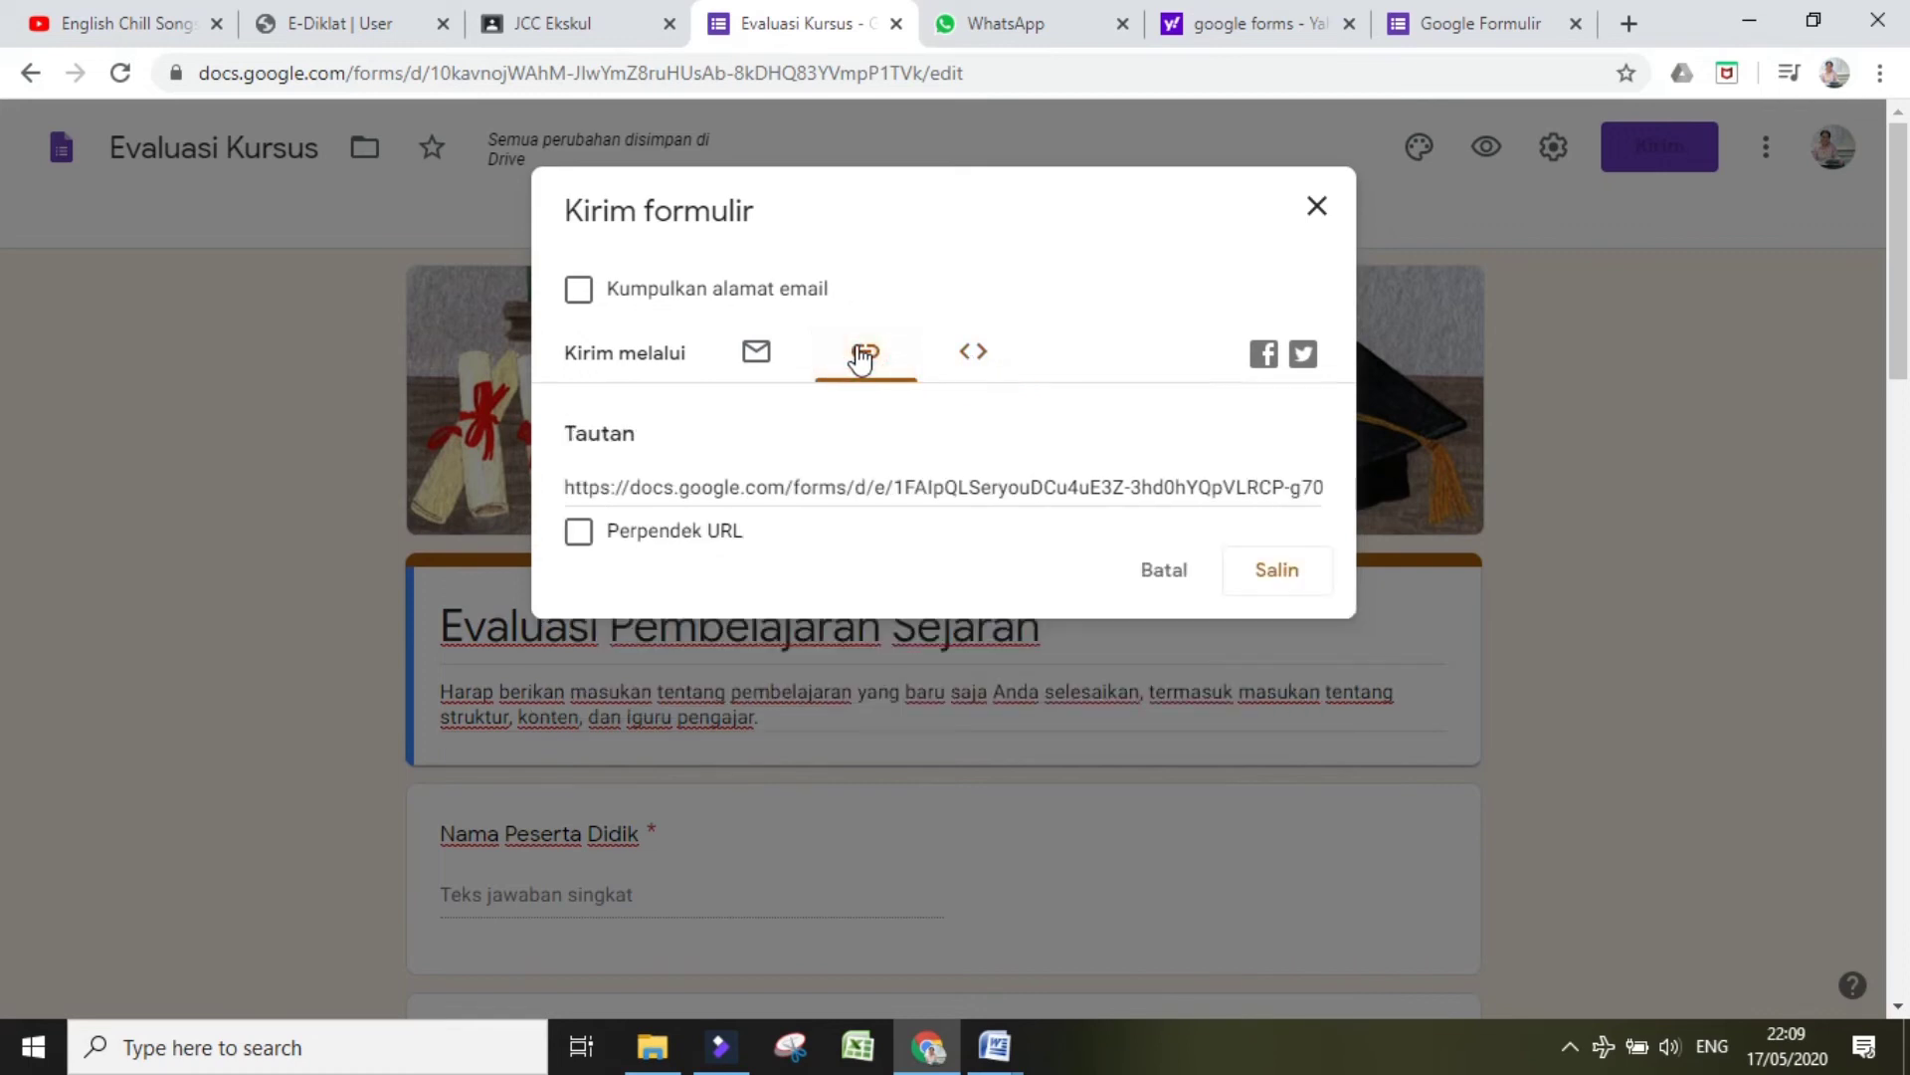
pyautogui.click(579, 532)
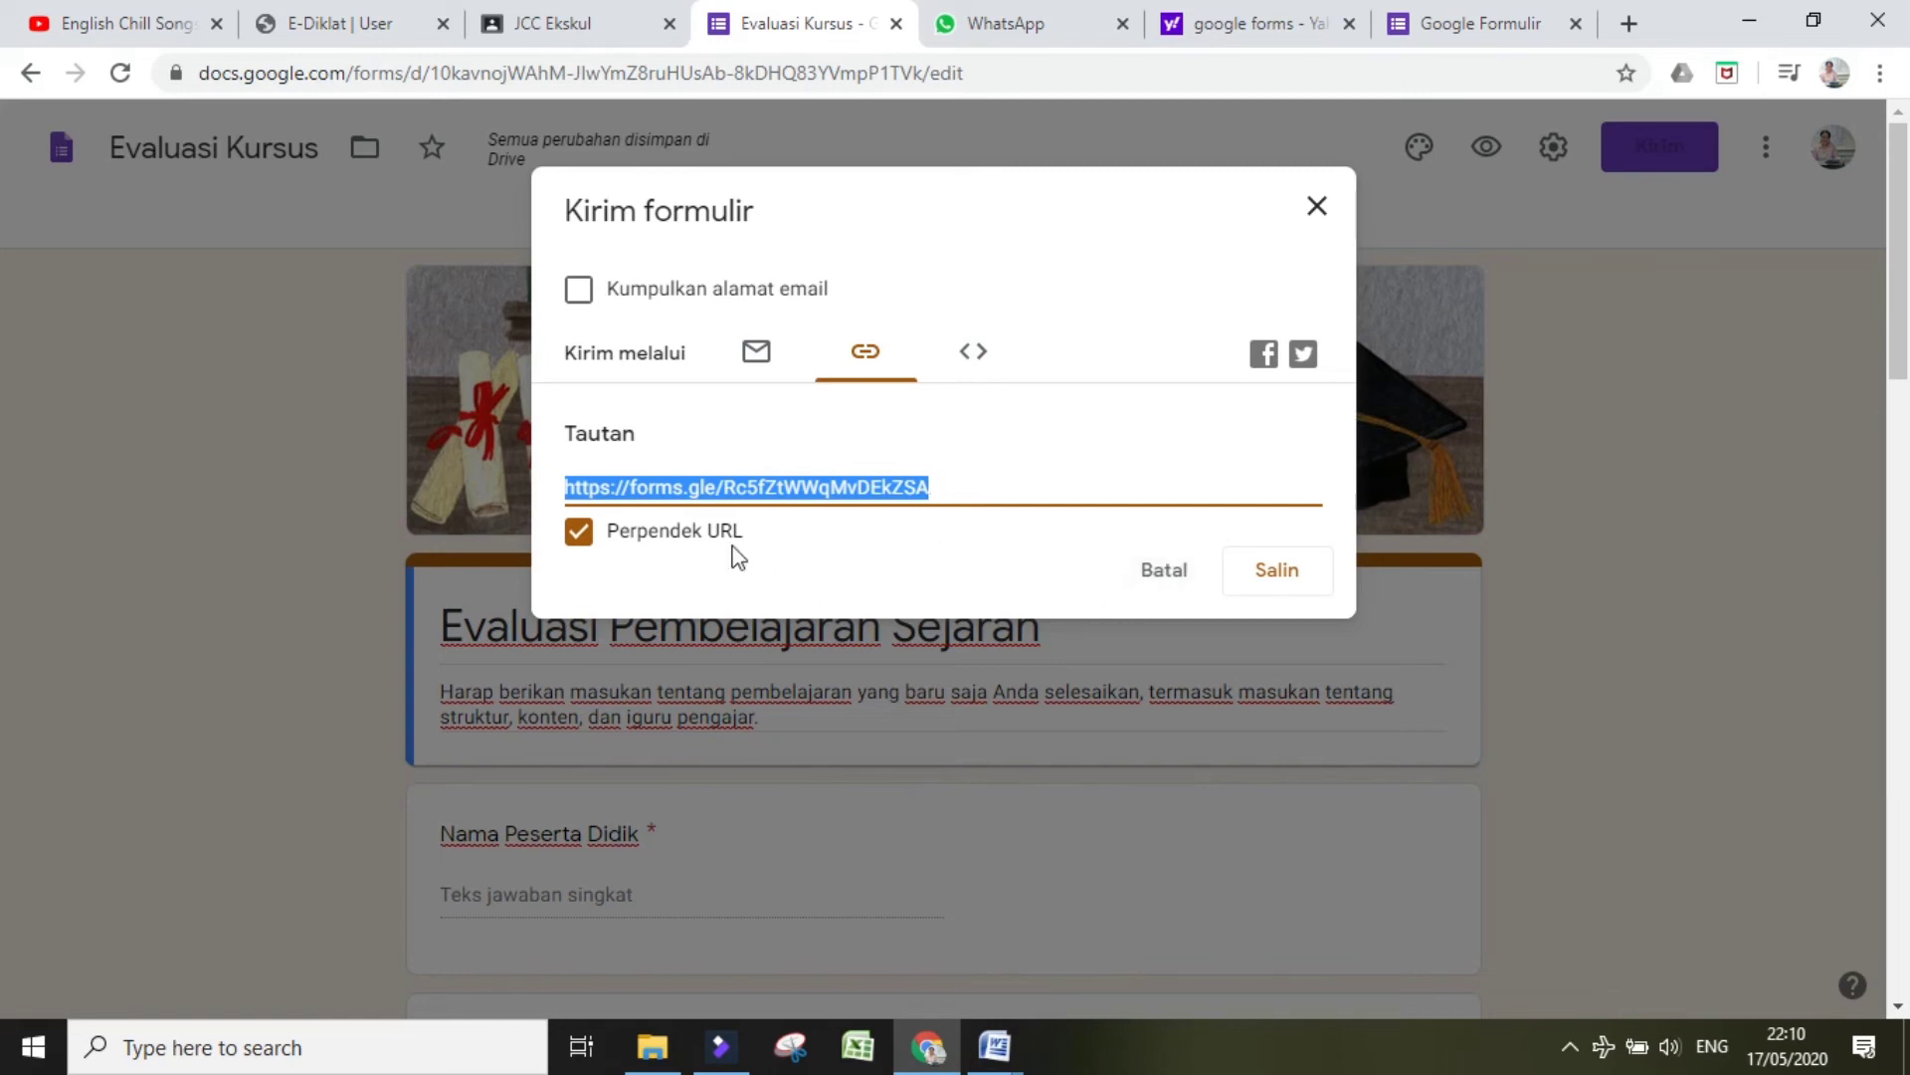
pyautogui.click(1283, 571)
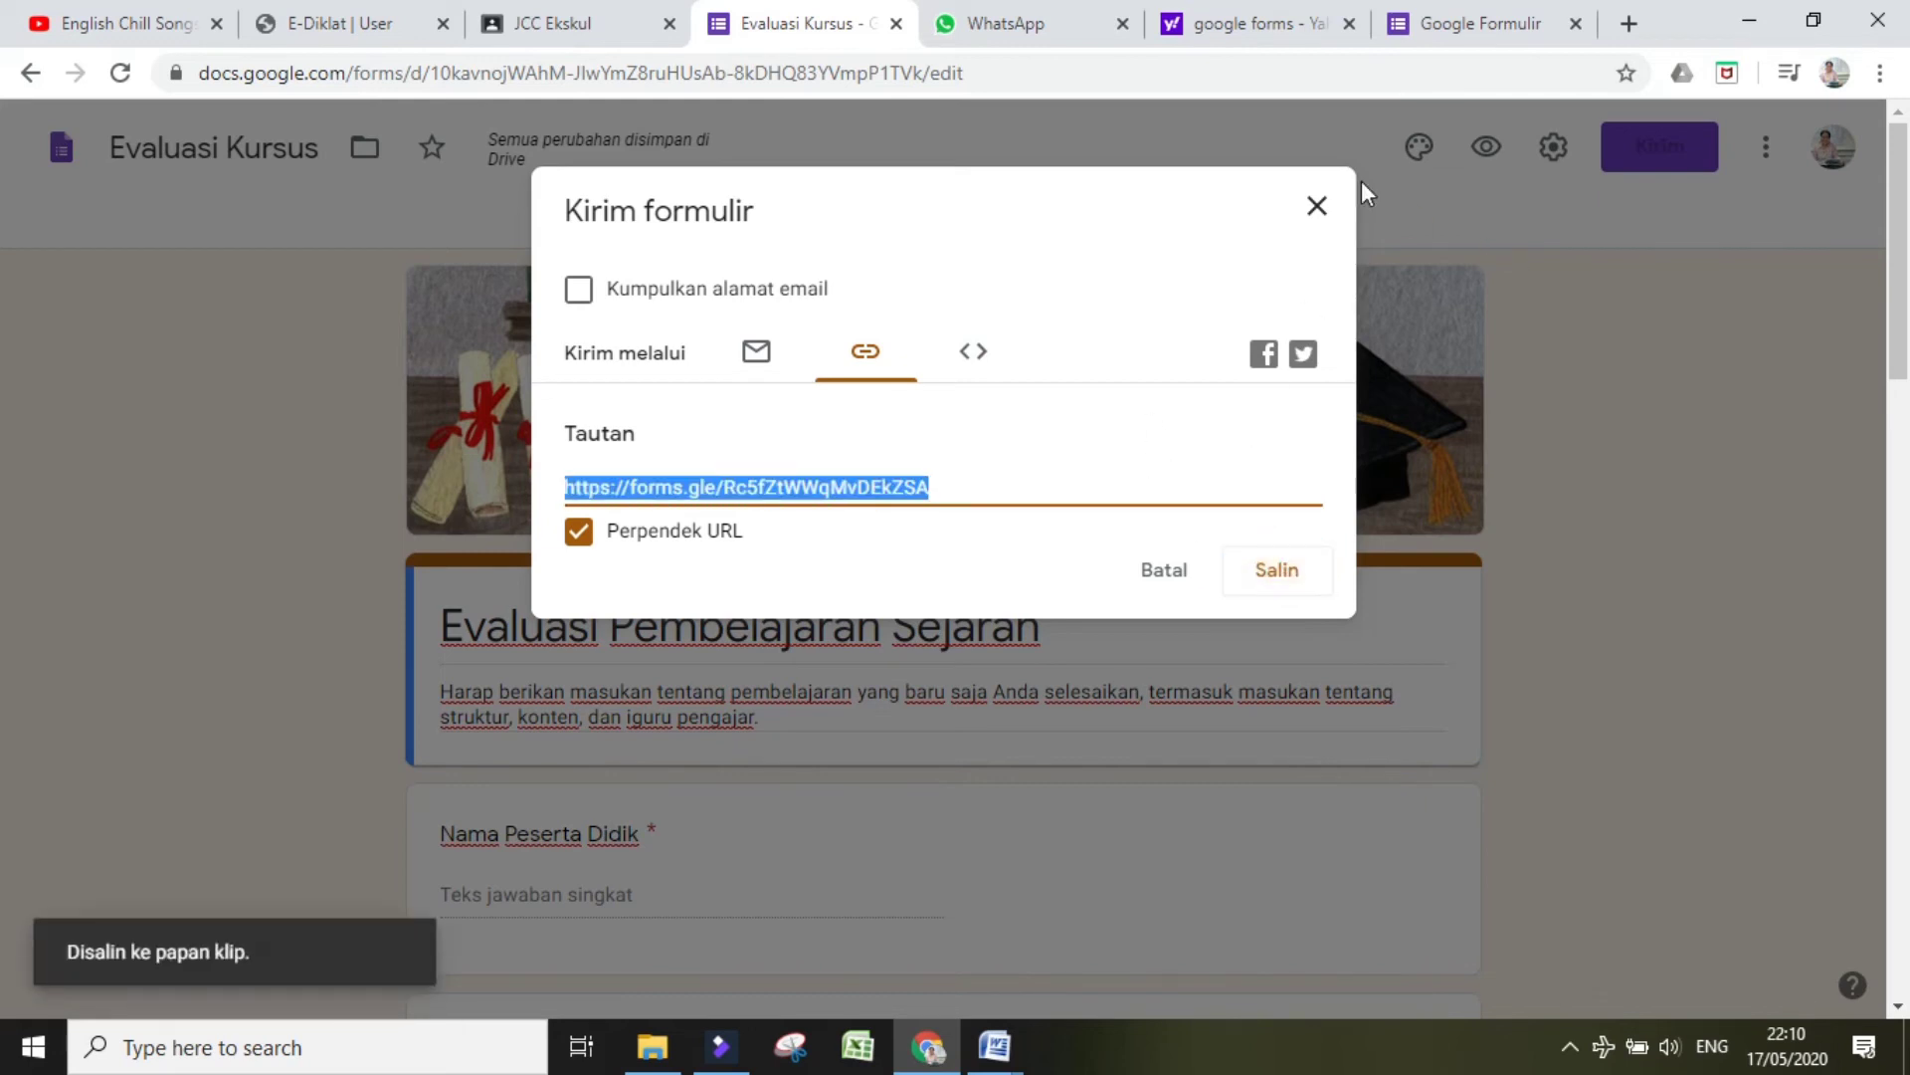
pyautogui.click(1317, 203)
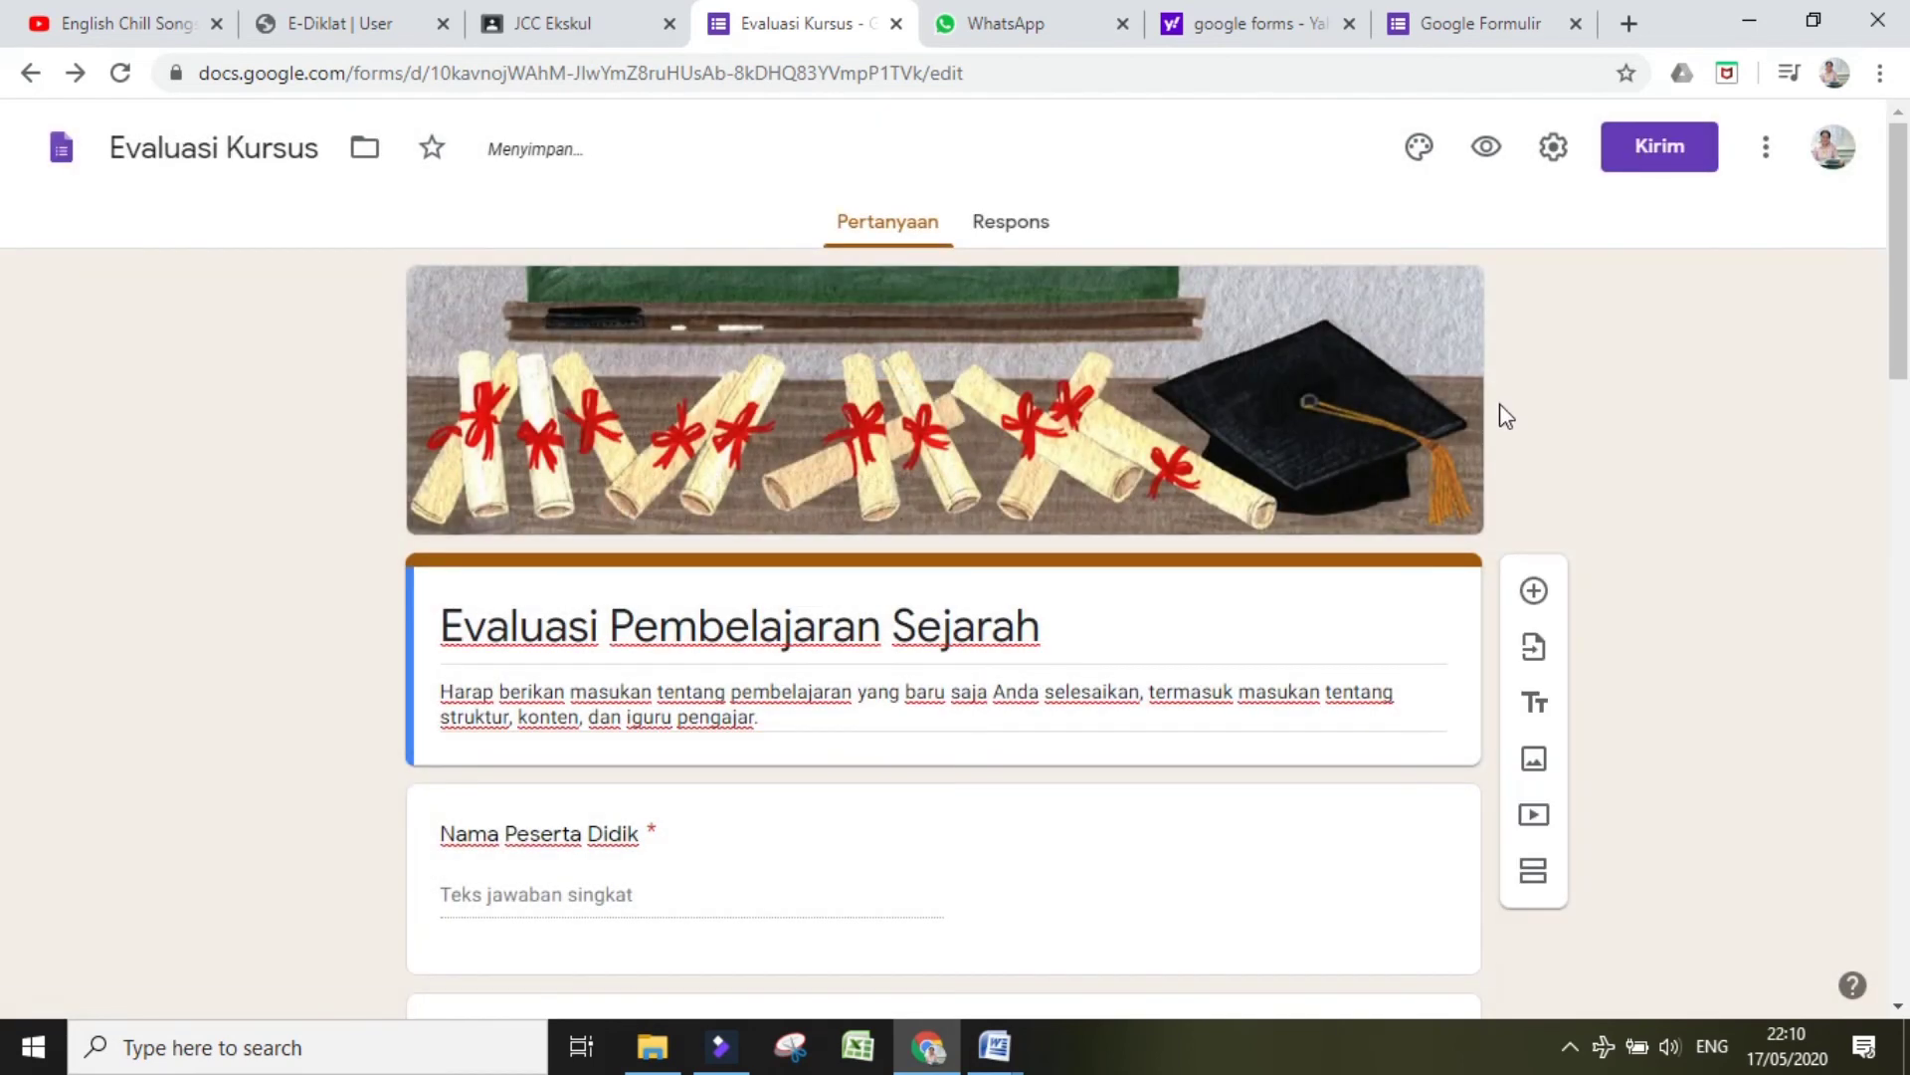
# Step: Switch to WhatsApp, search the chats for "bahasa", and open the "Bahasa jepang BSBU 2019" group
pyautogui.click(984, 28)
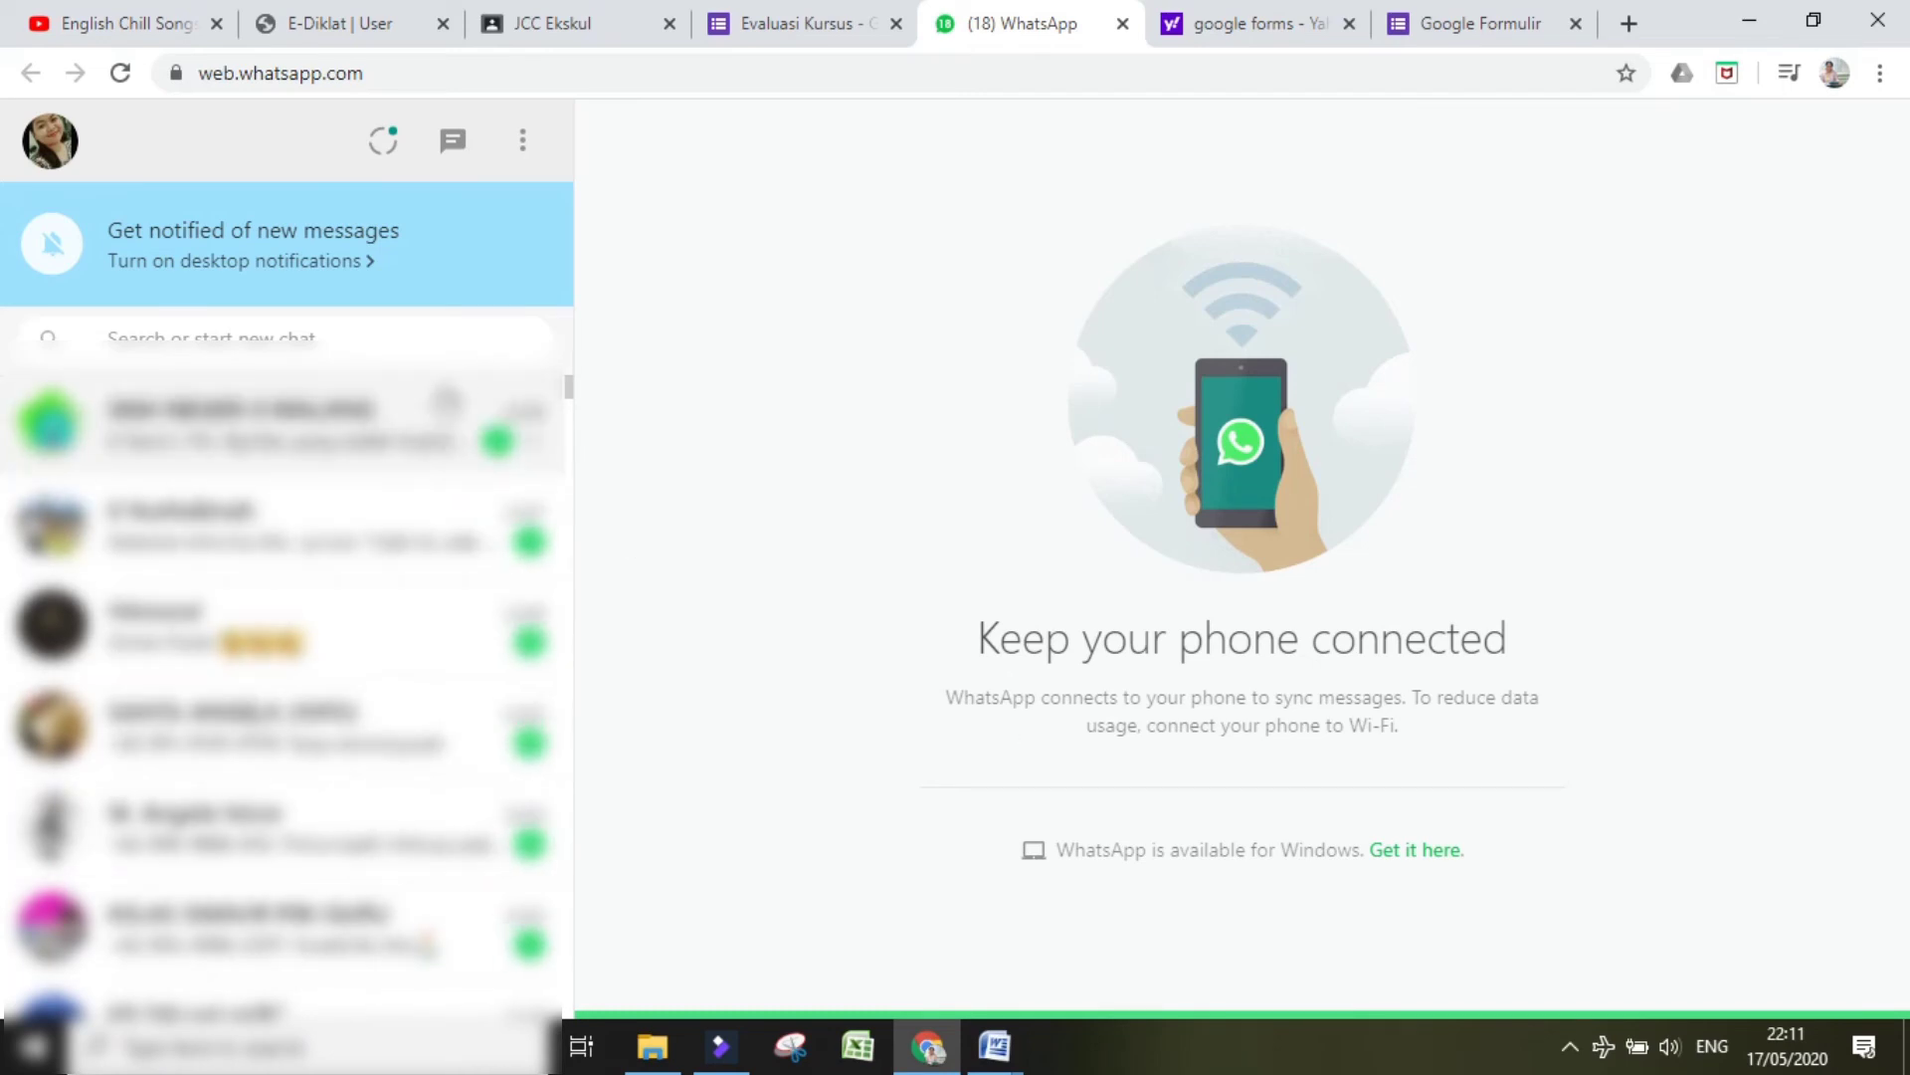
pyautogui.click(394, 335)
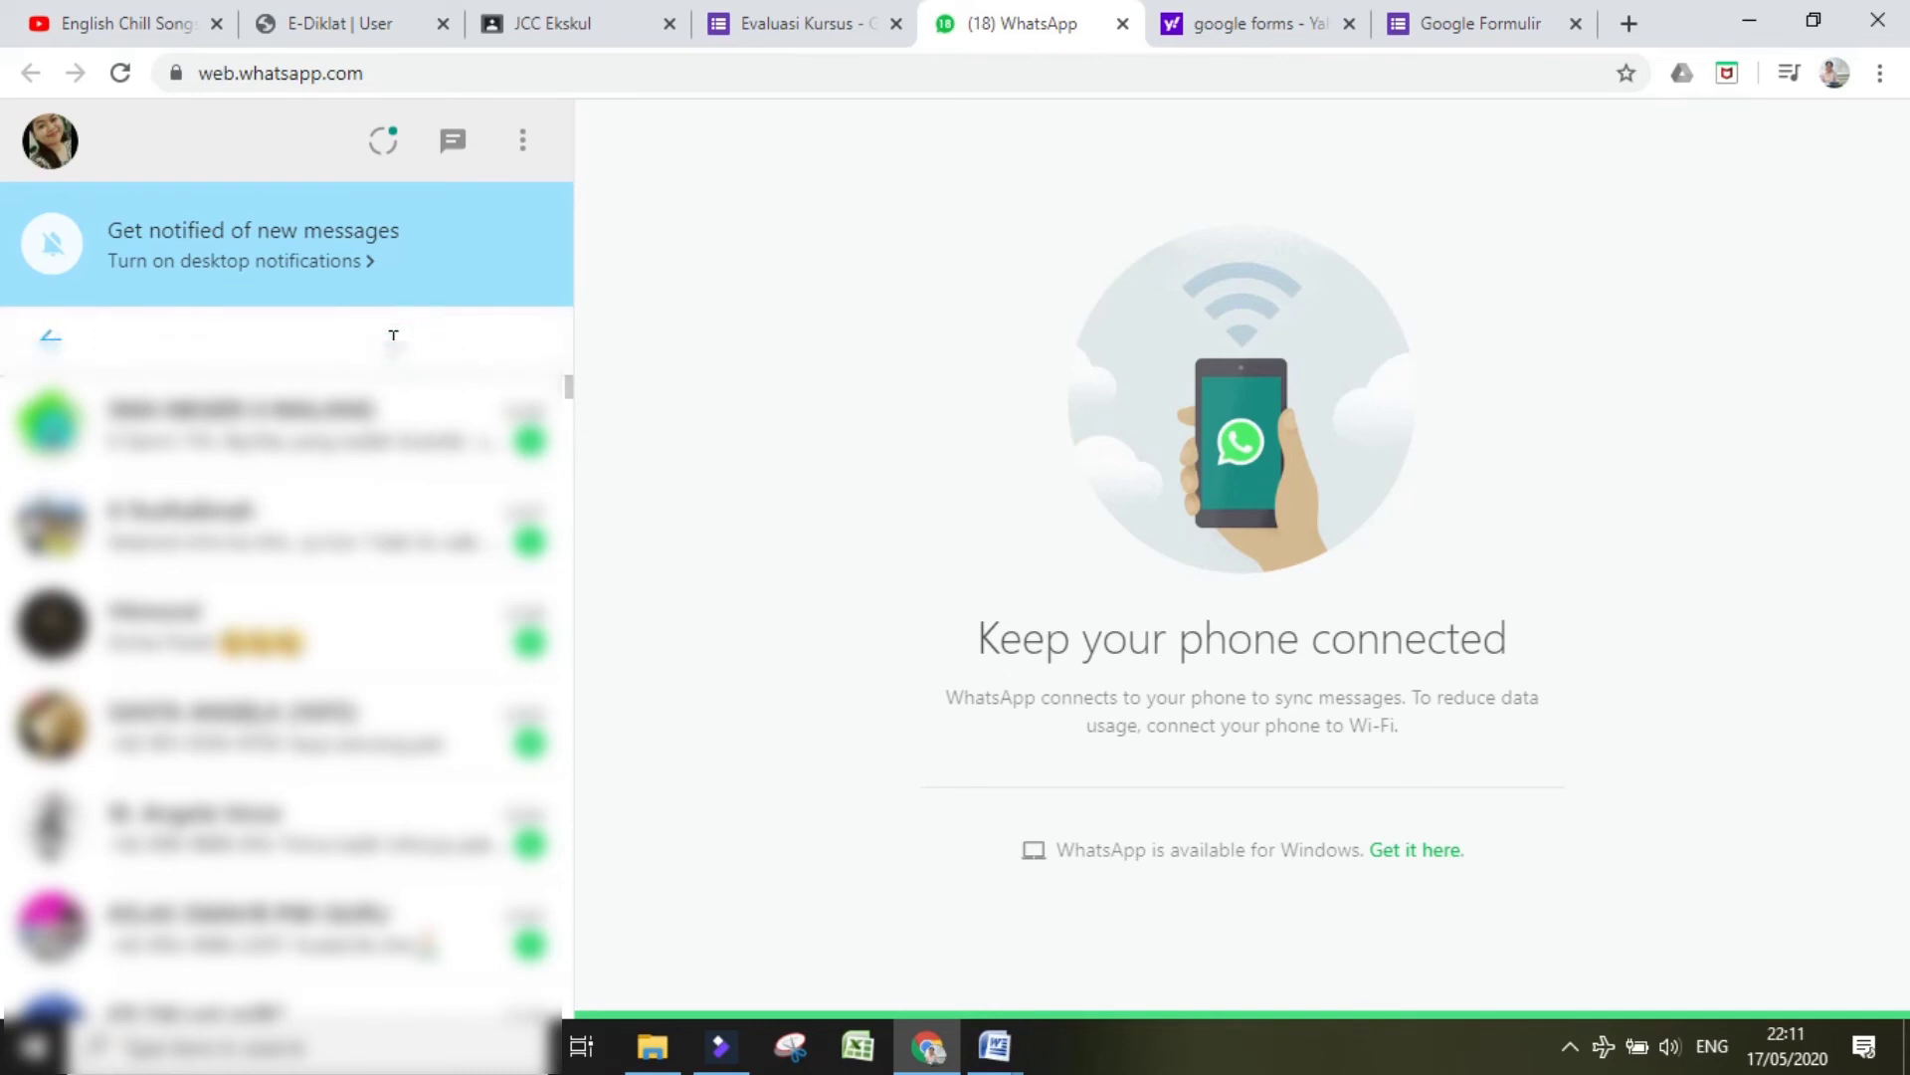
pyautogui.write('bahasa')
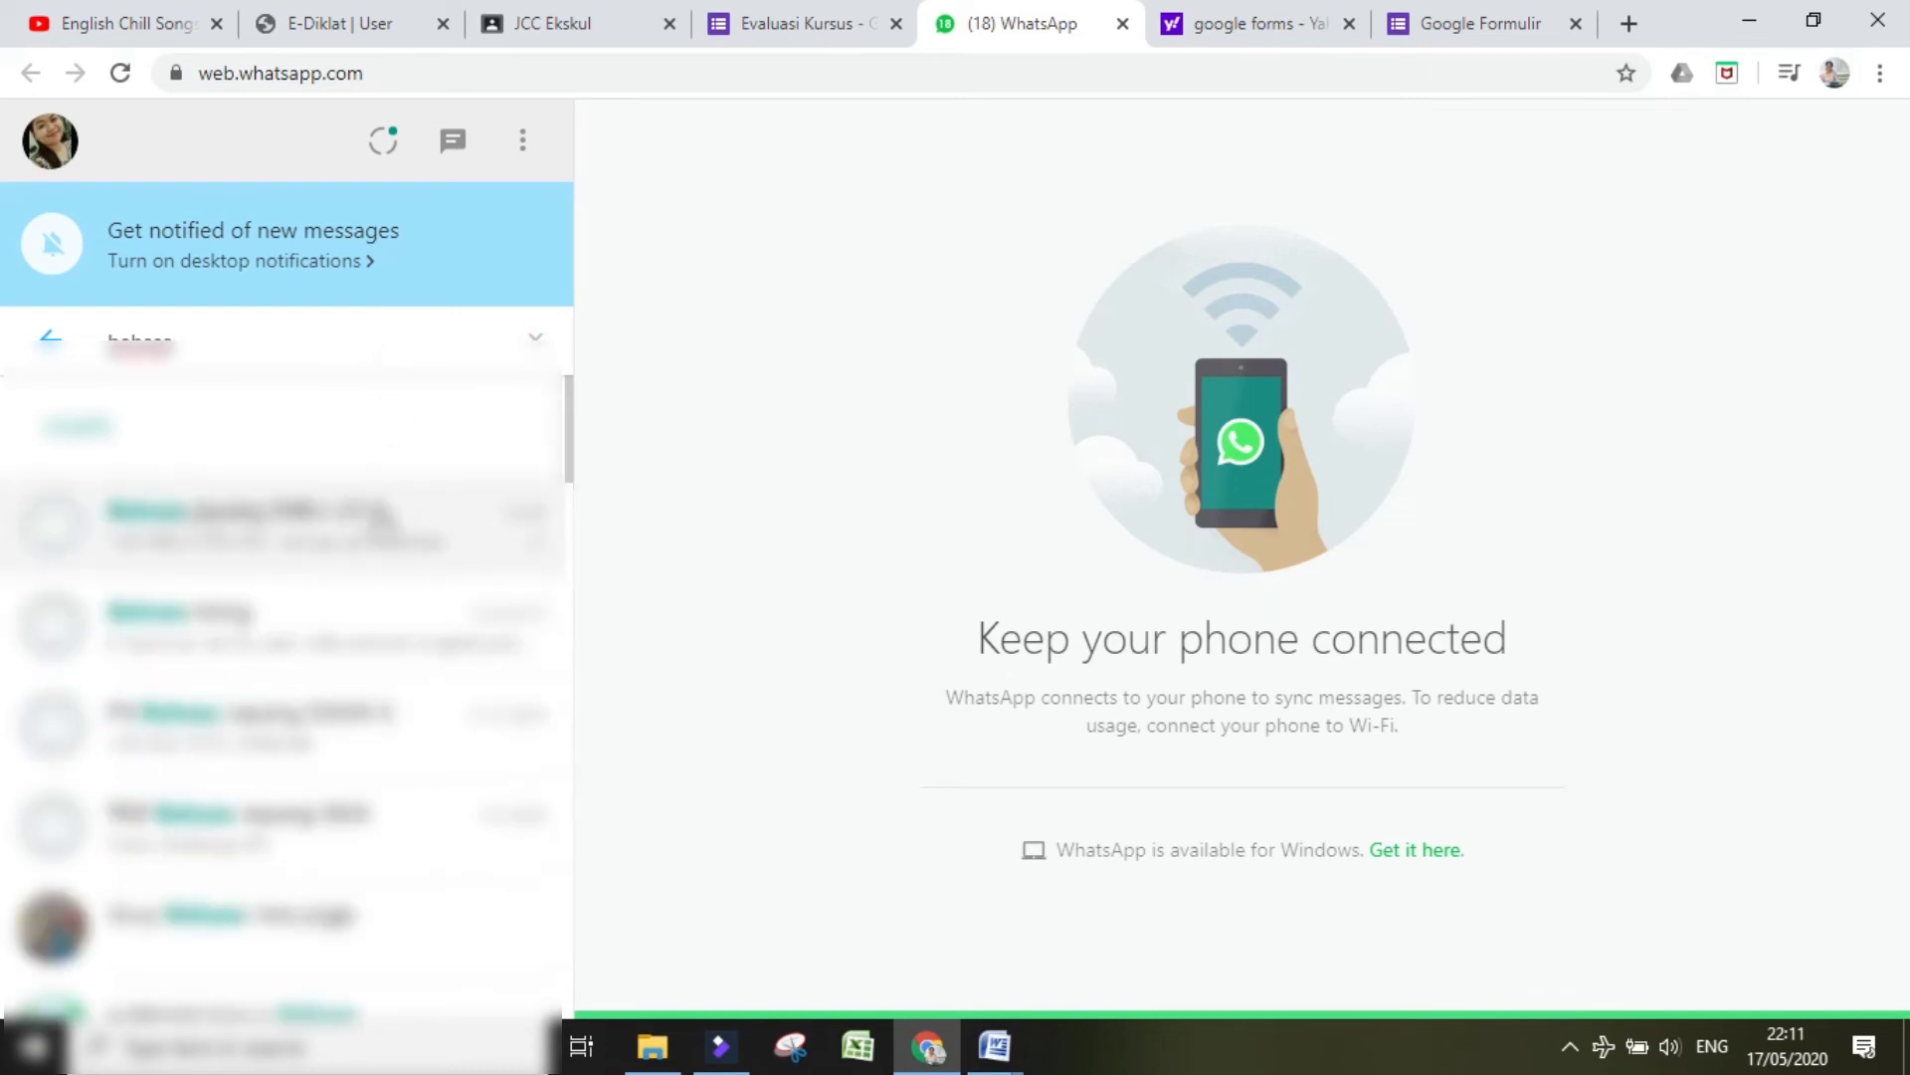
pyautogui.click(380, 508)
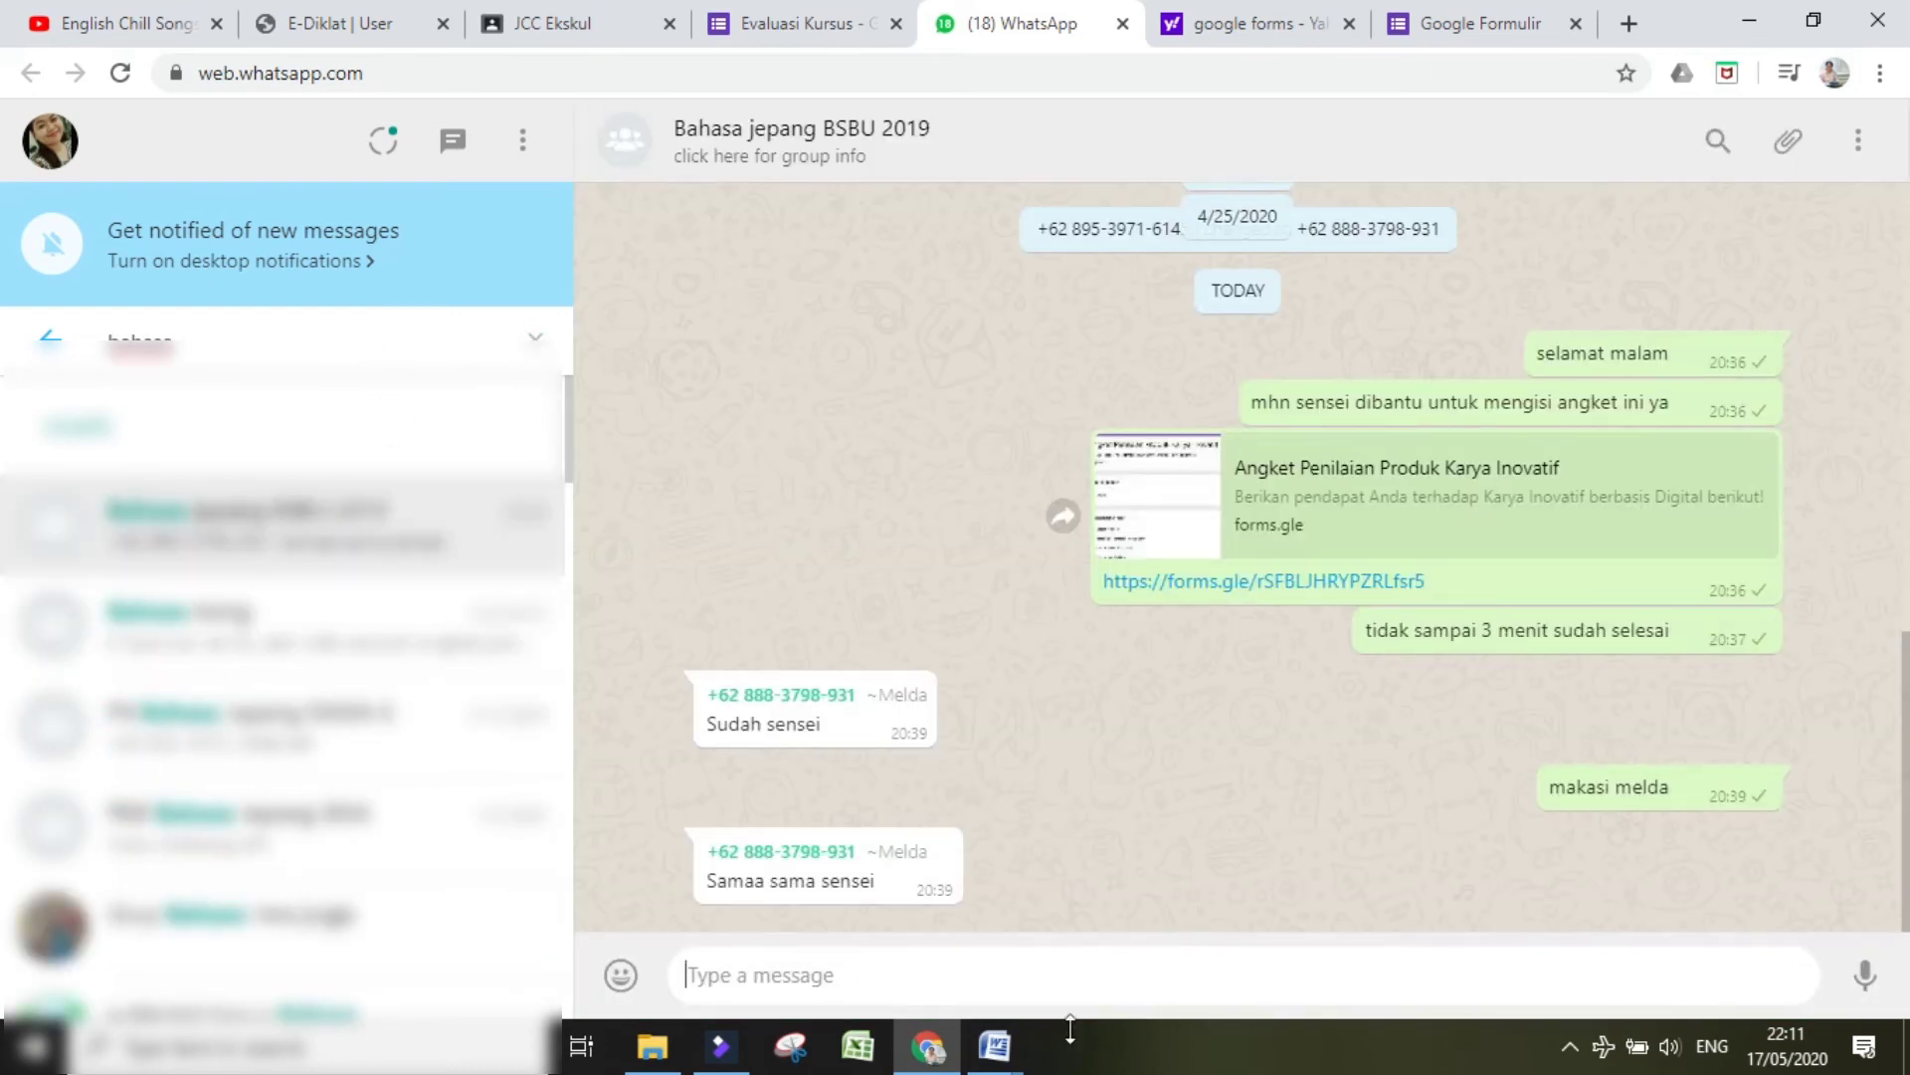
pyautogui.click(1087, 980)
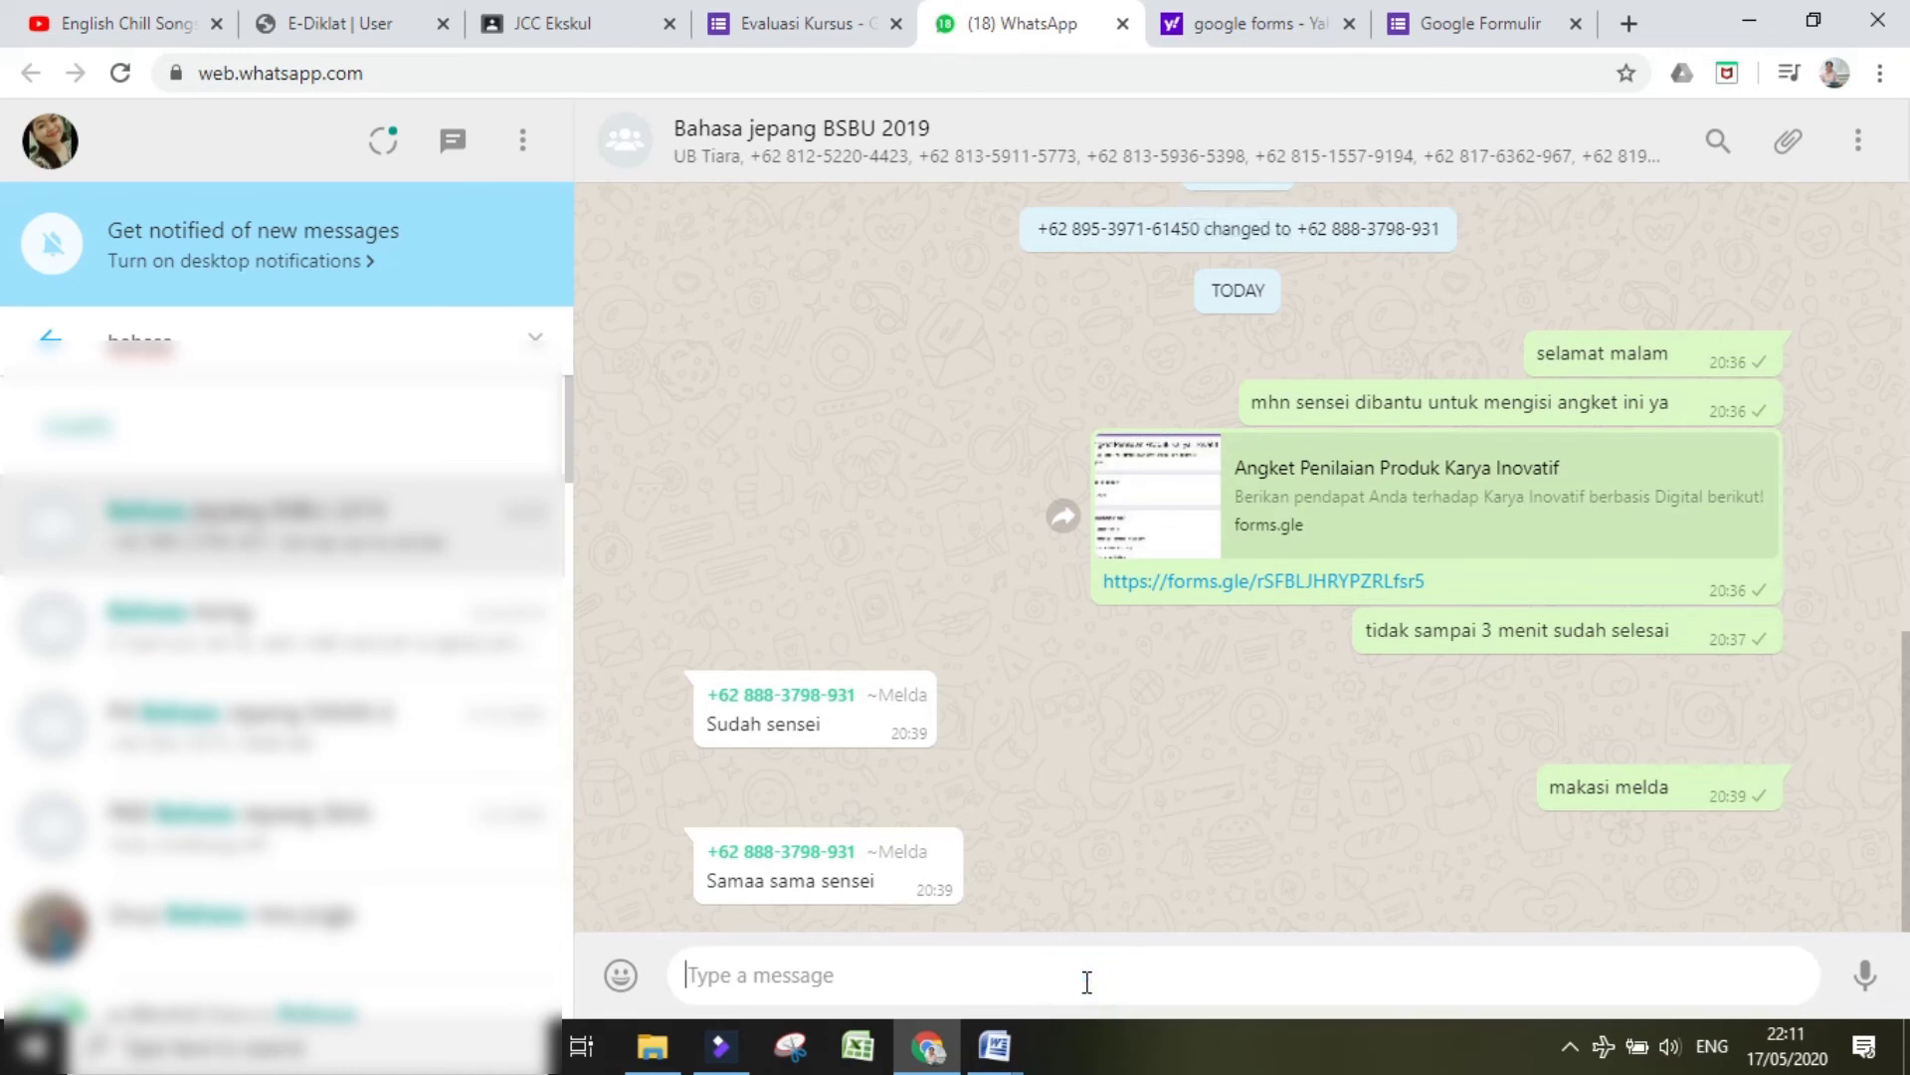
pyautogui.click(1088, 980)
pyautogui.write('https://forms.gle/Rc5fZtWWqMvDEkZSA')
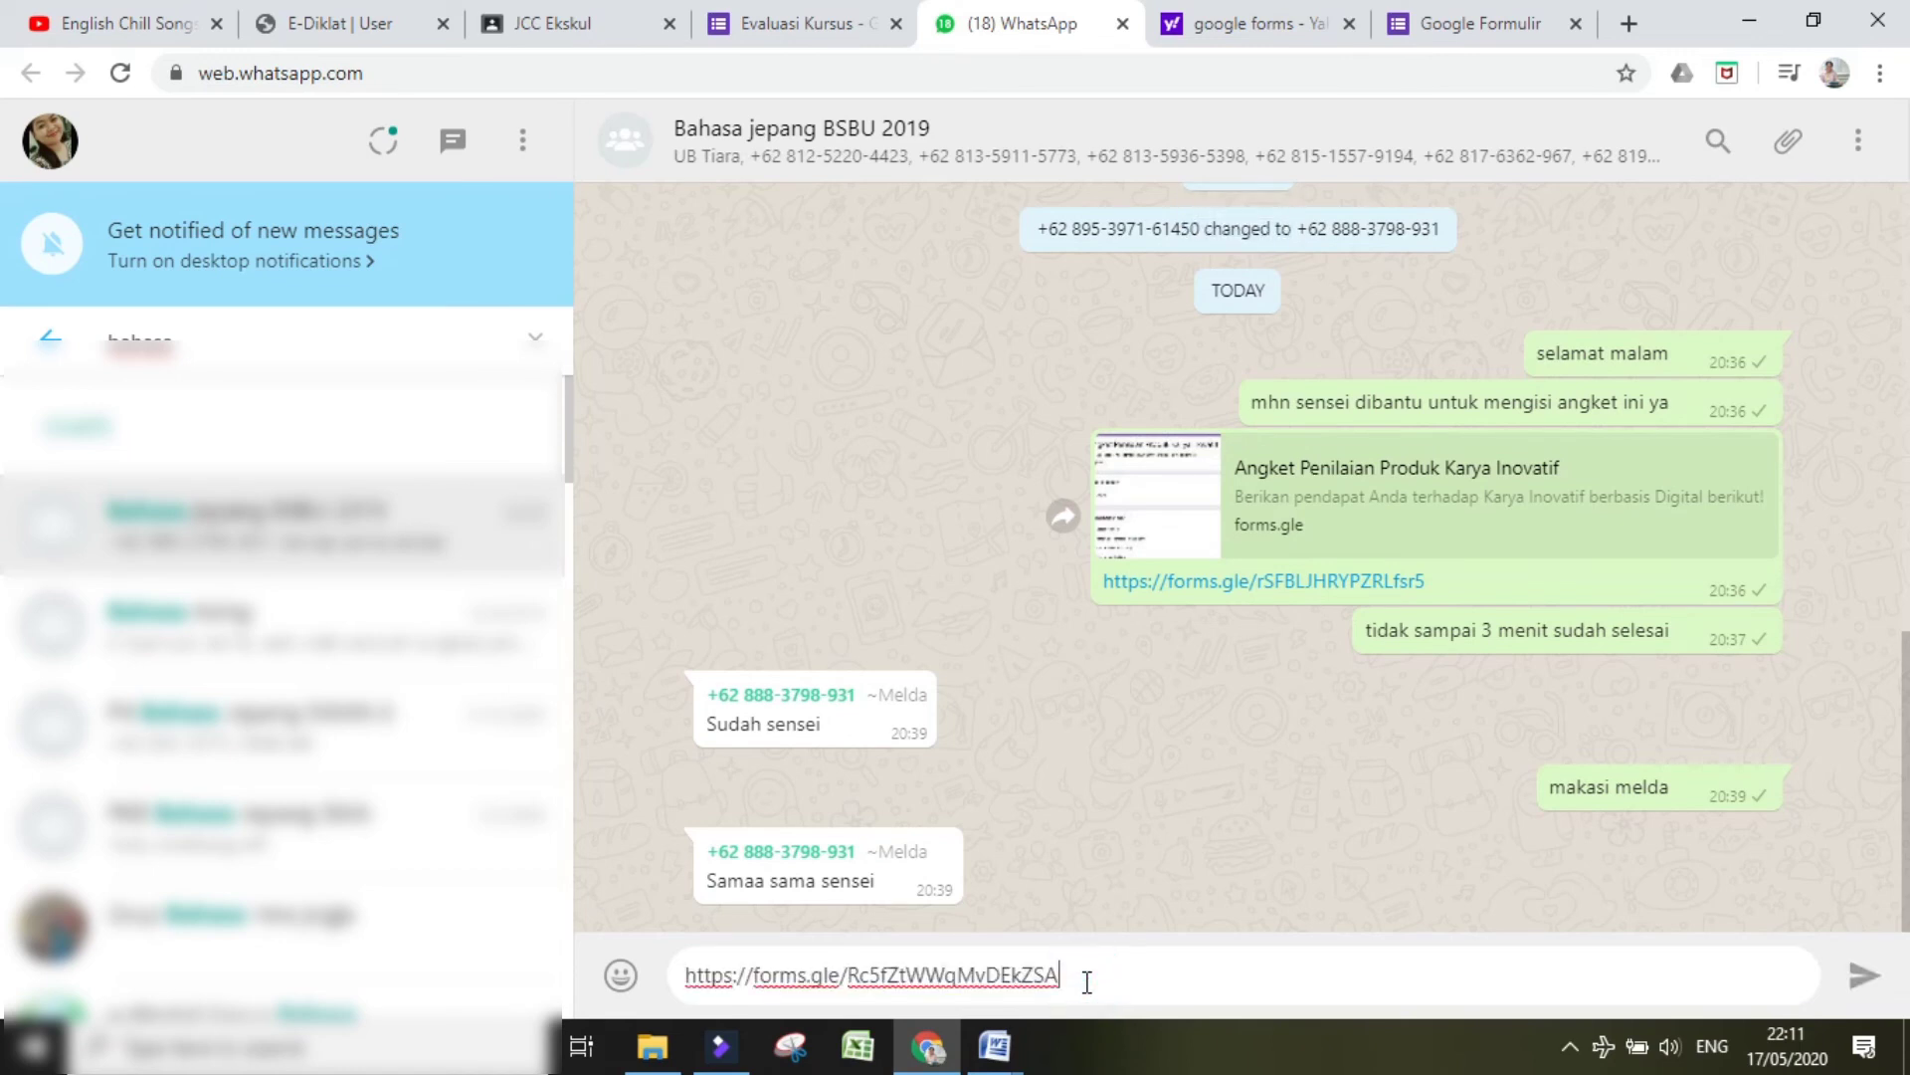
pyautogui.click(1870, 980)
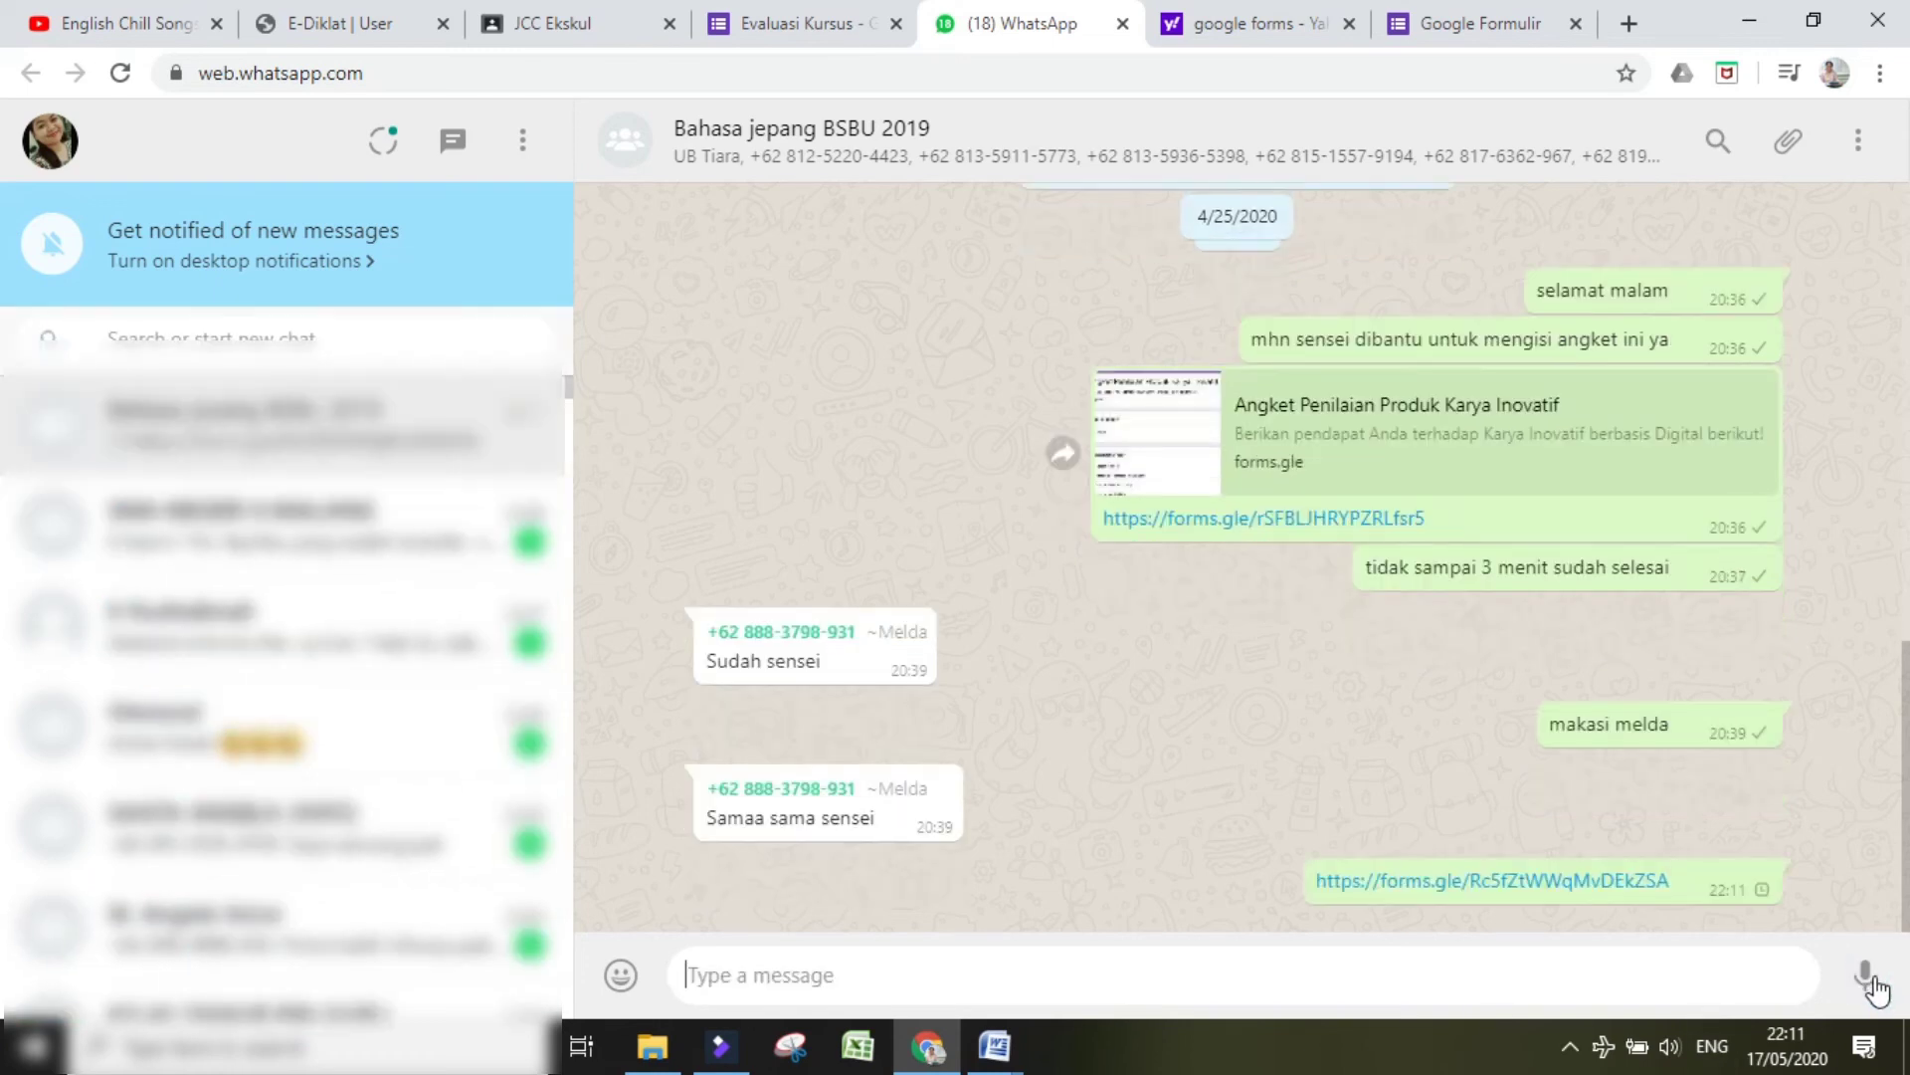
# Step: Delete the form link message just sent to the group for everyone
pyautogui.click(1759, 881)
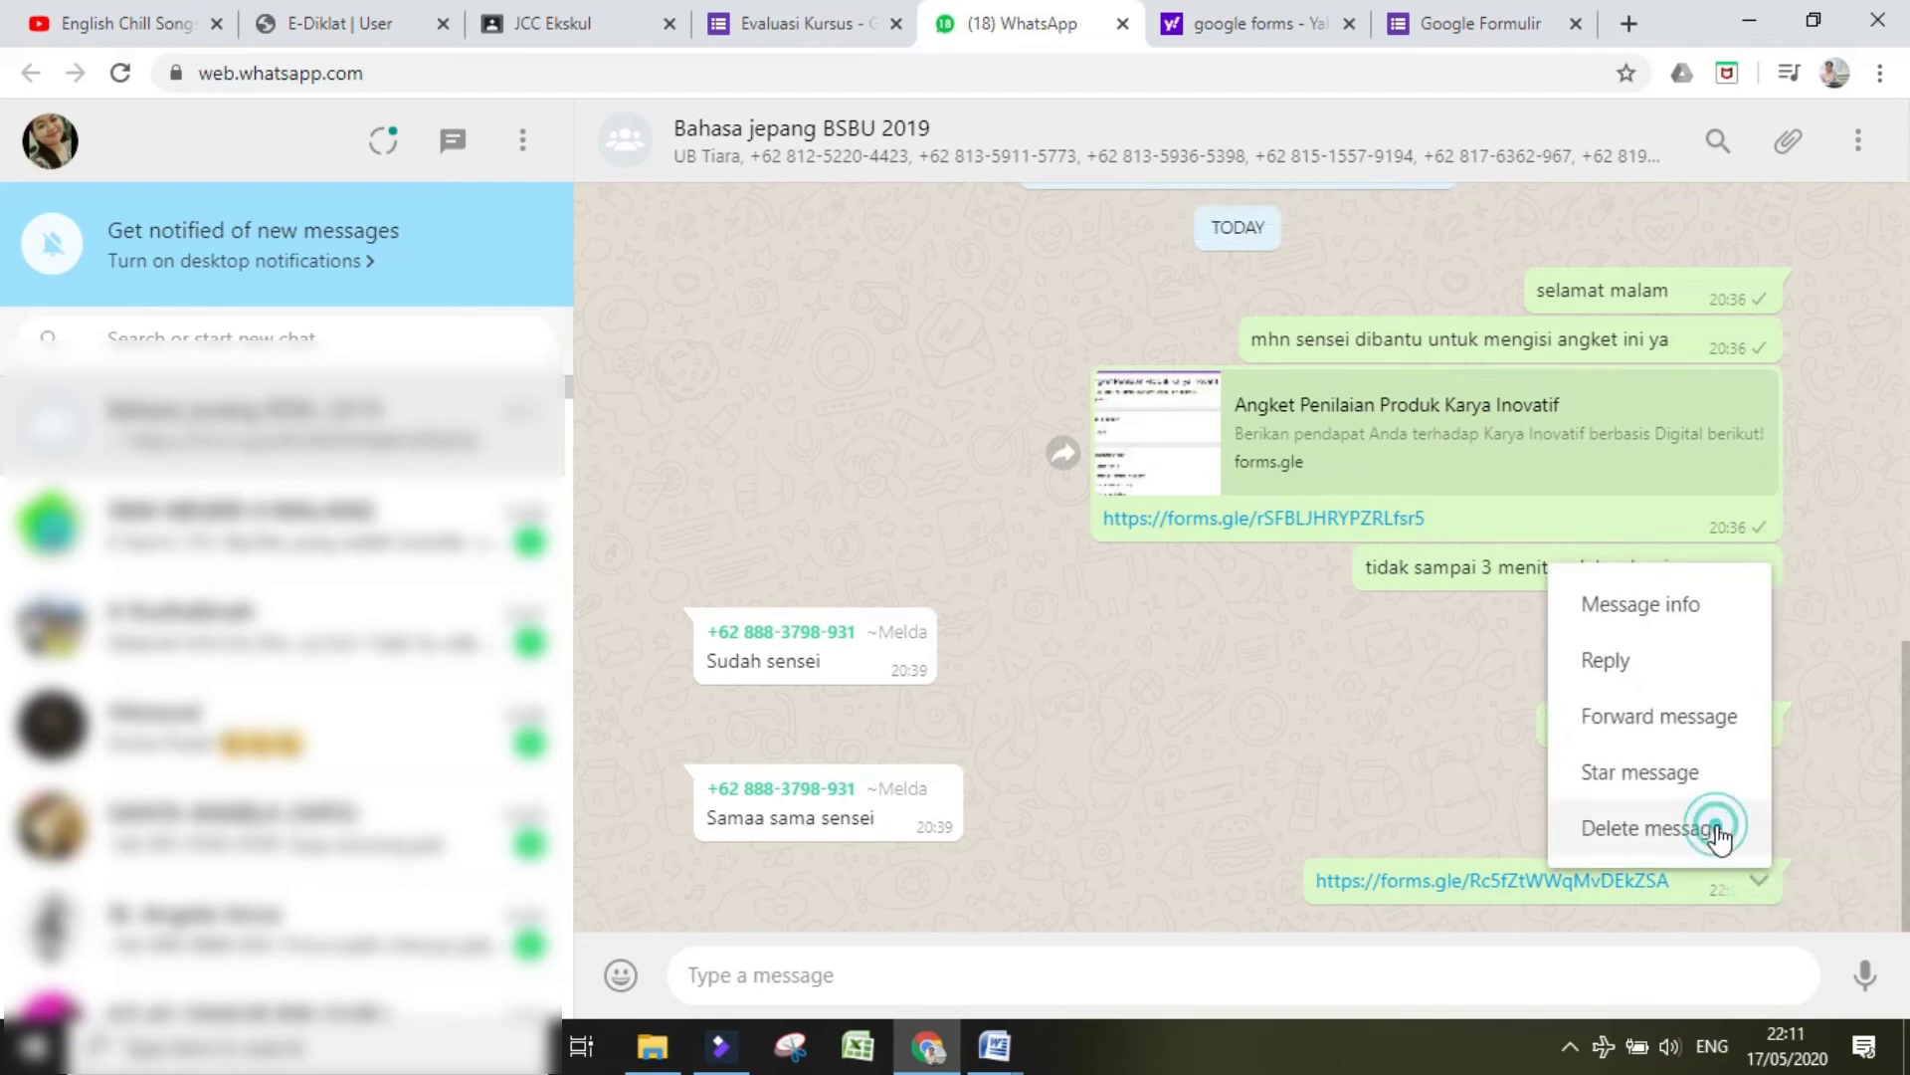
pyautogui.click(1716, 829)
pyautogui.click(1043, 697)
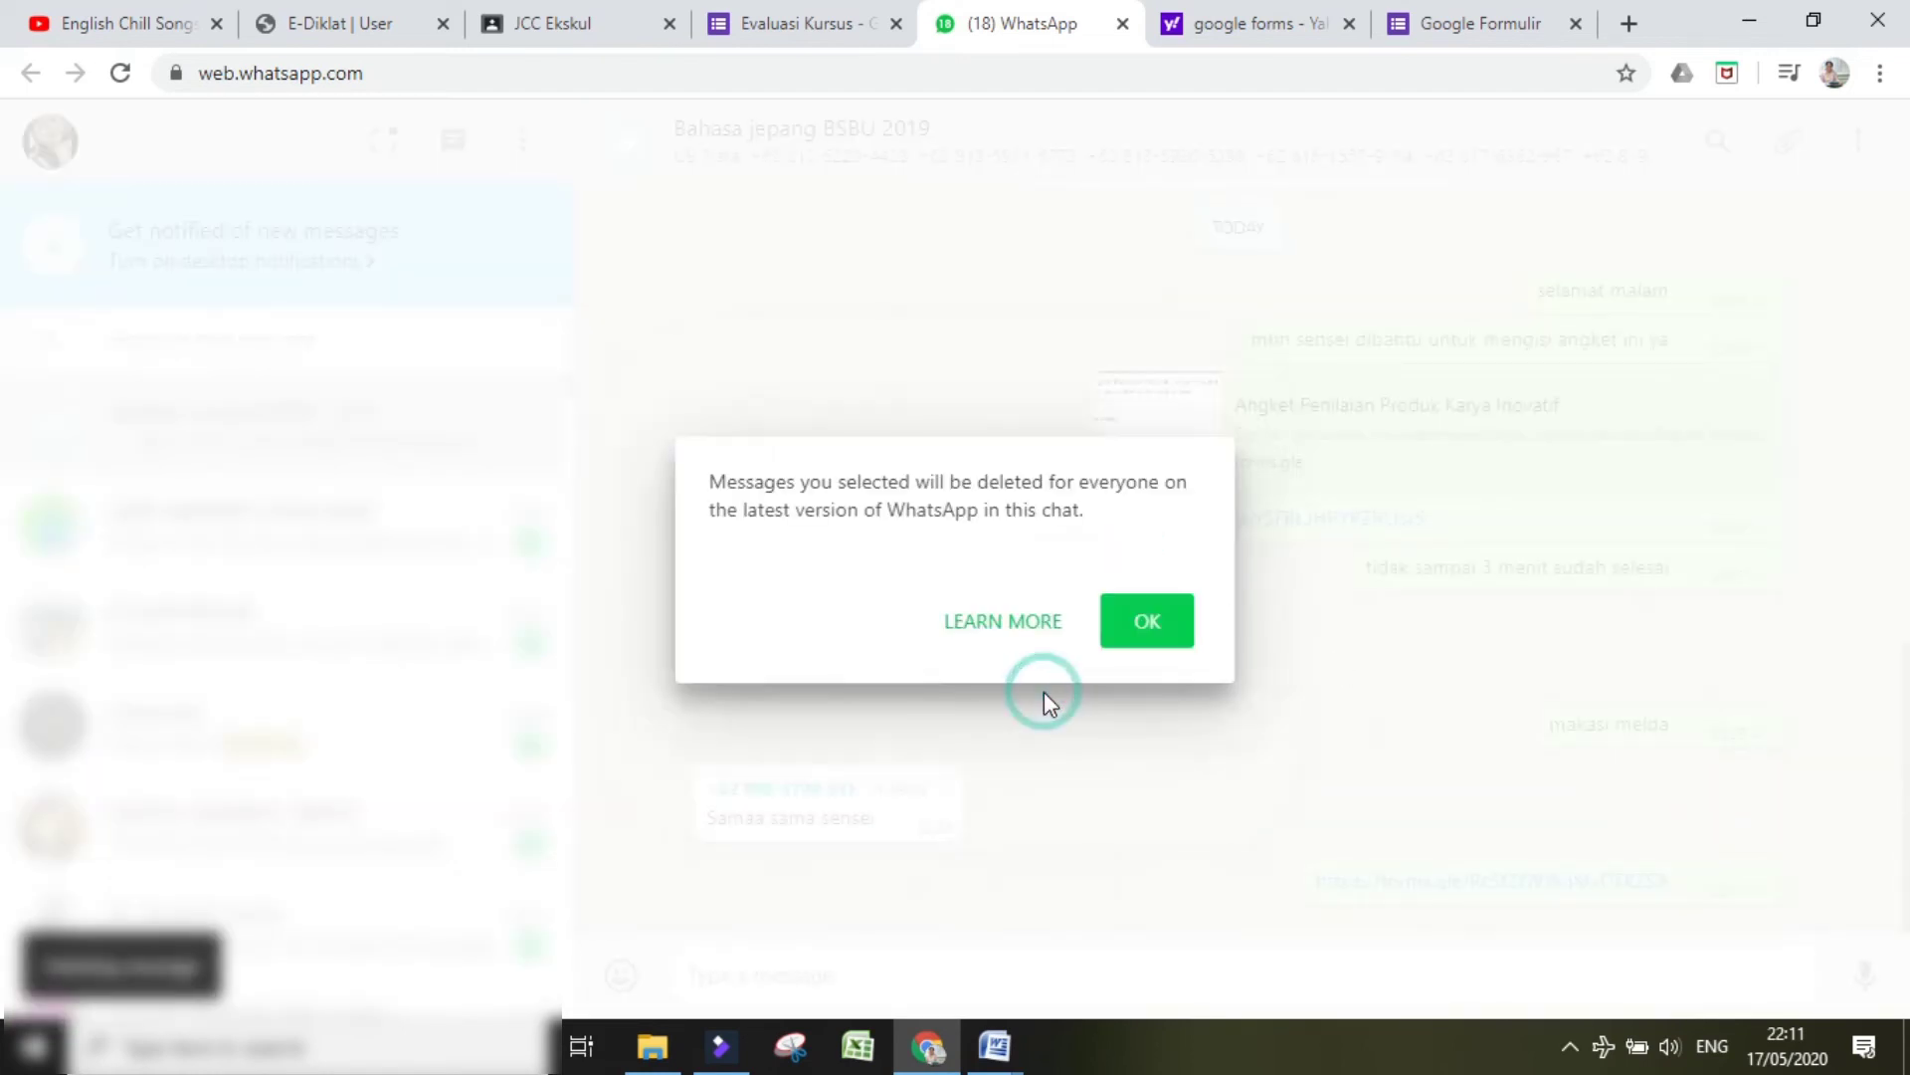
pyautogui.click(1137, 627)
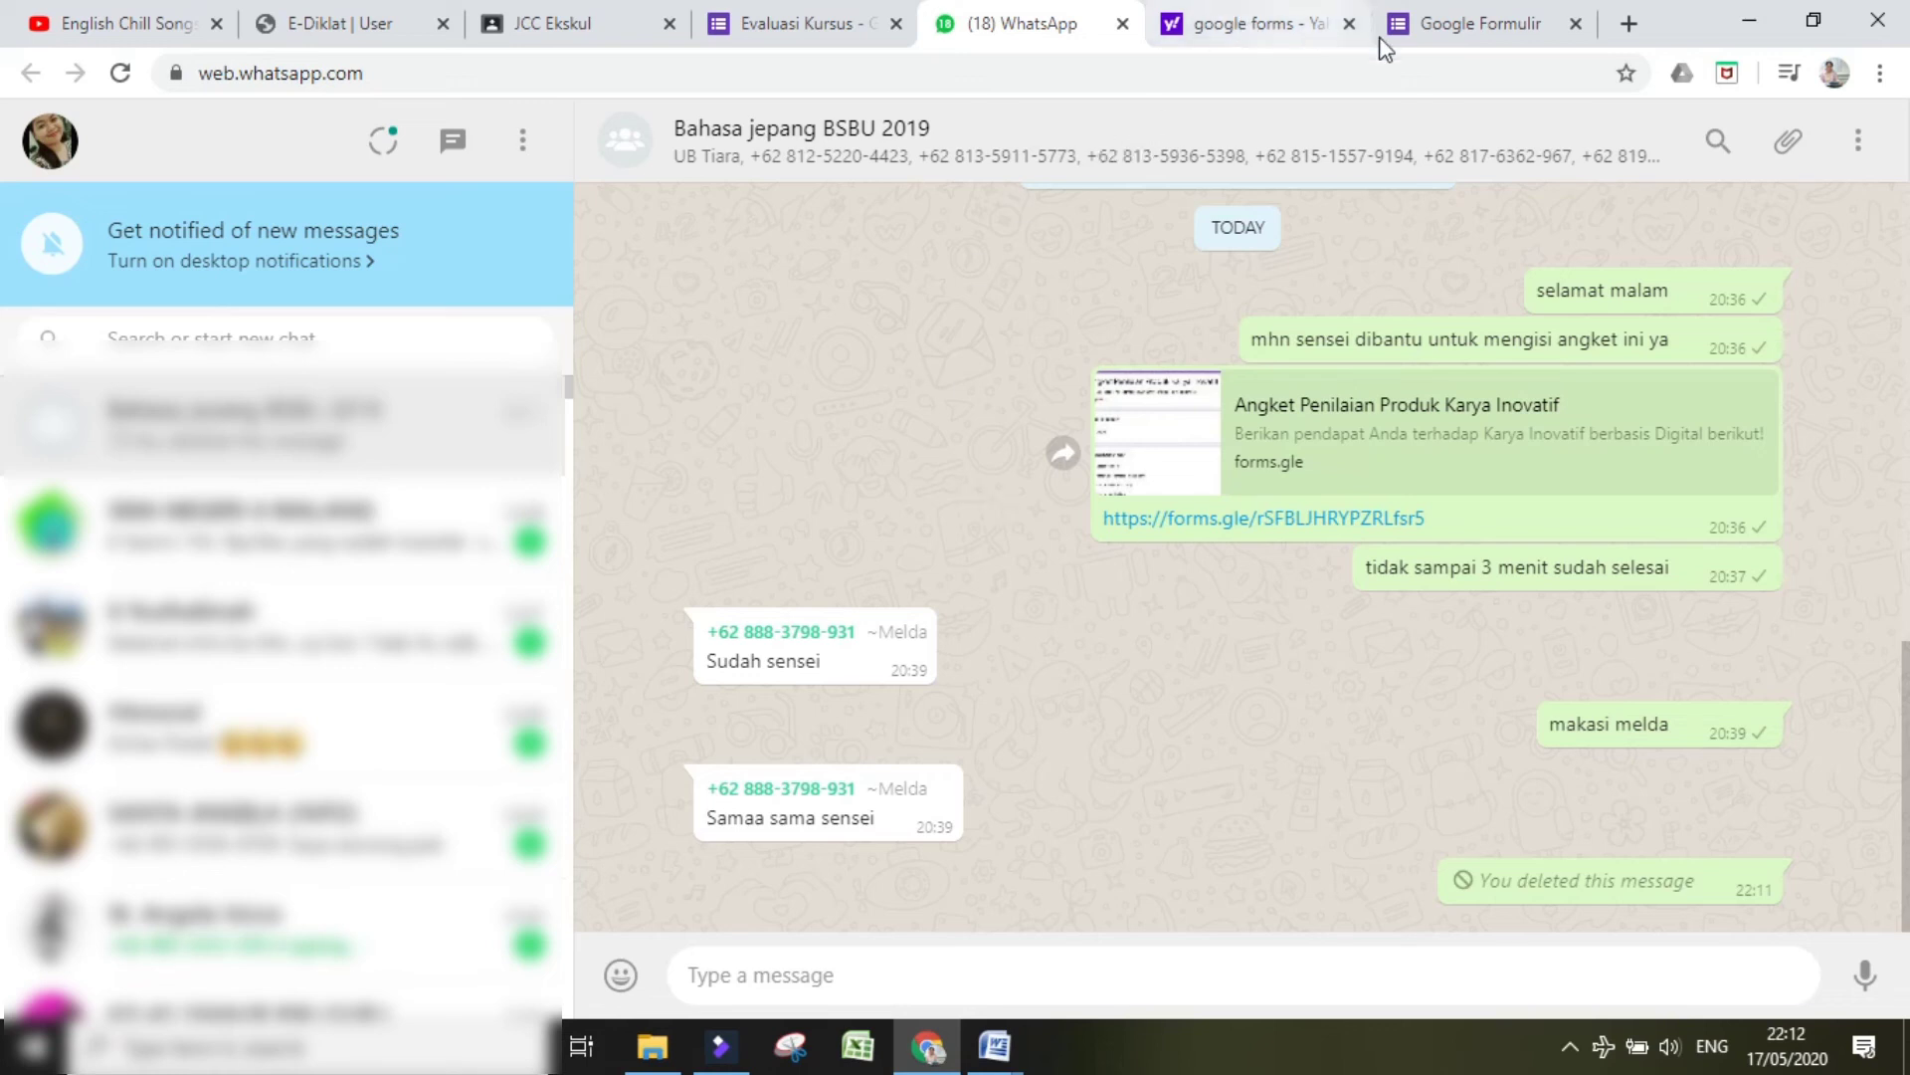
# Step: Switch back to Google Forms, return to the forms overview, and open the recent form "Angket Penilaian Produk Karya Inovatif"
pyautogui.click(777, 26)
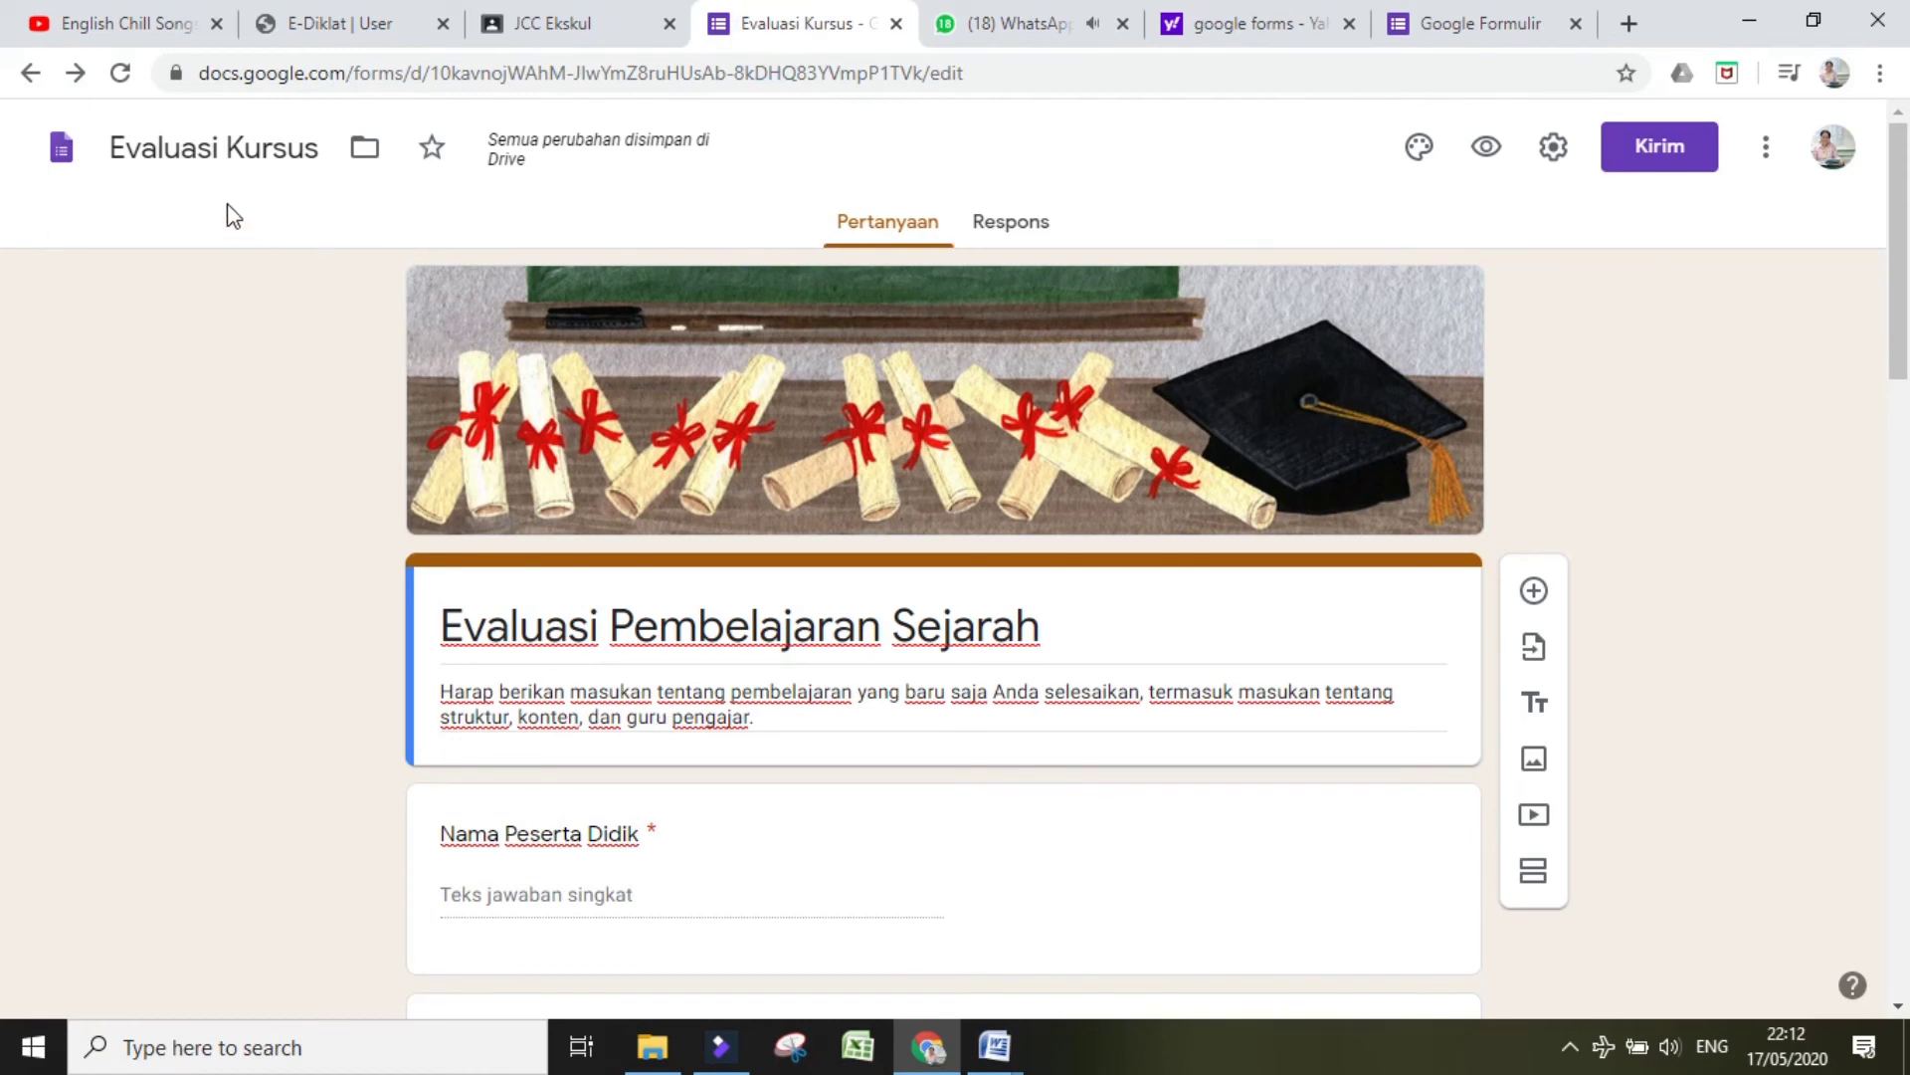
pyautogui.click(62, 149)
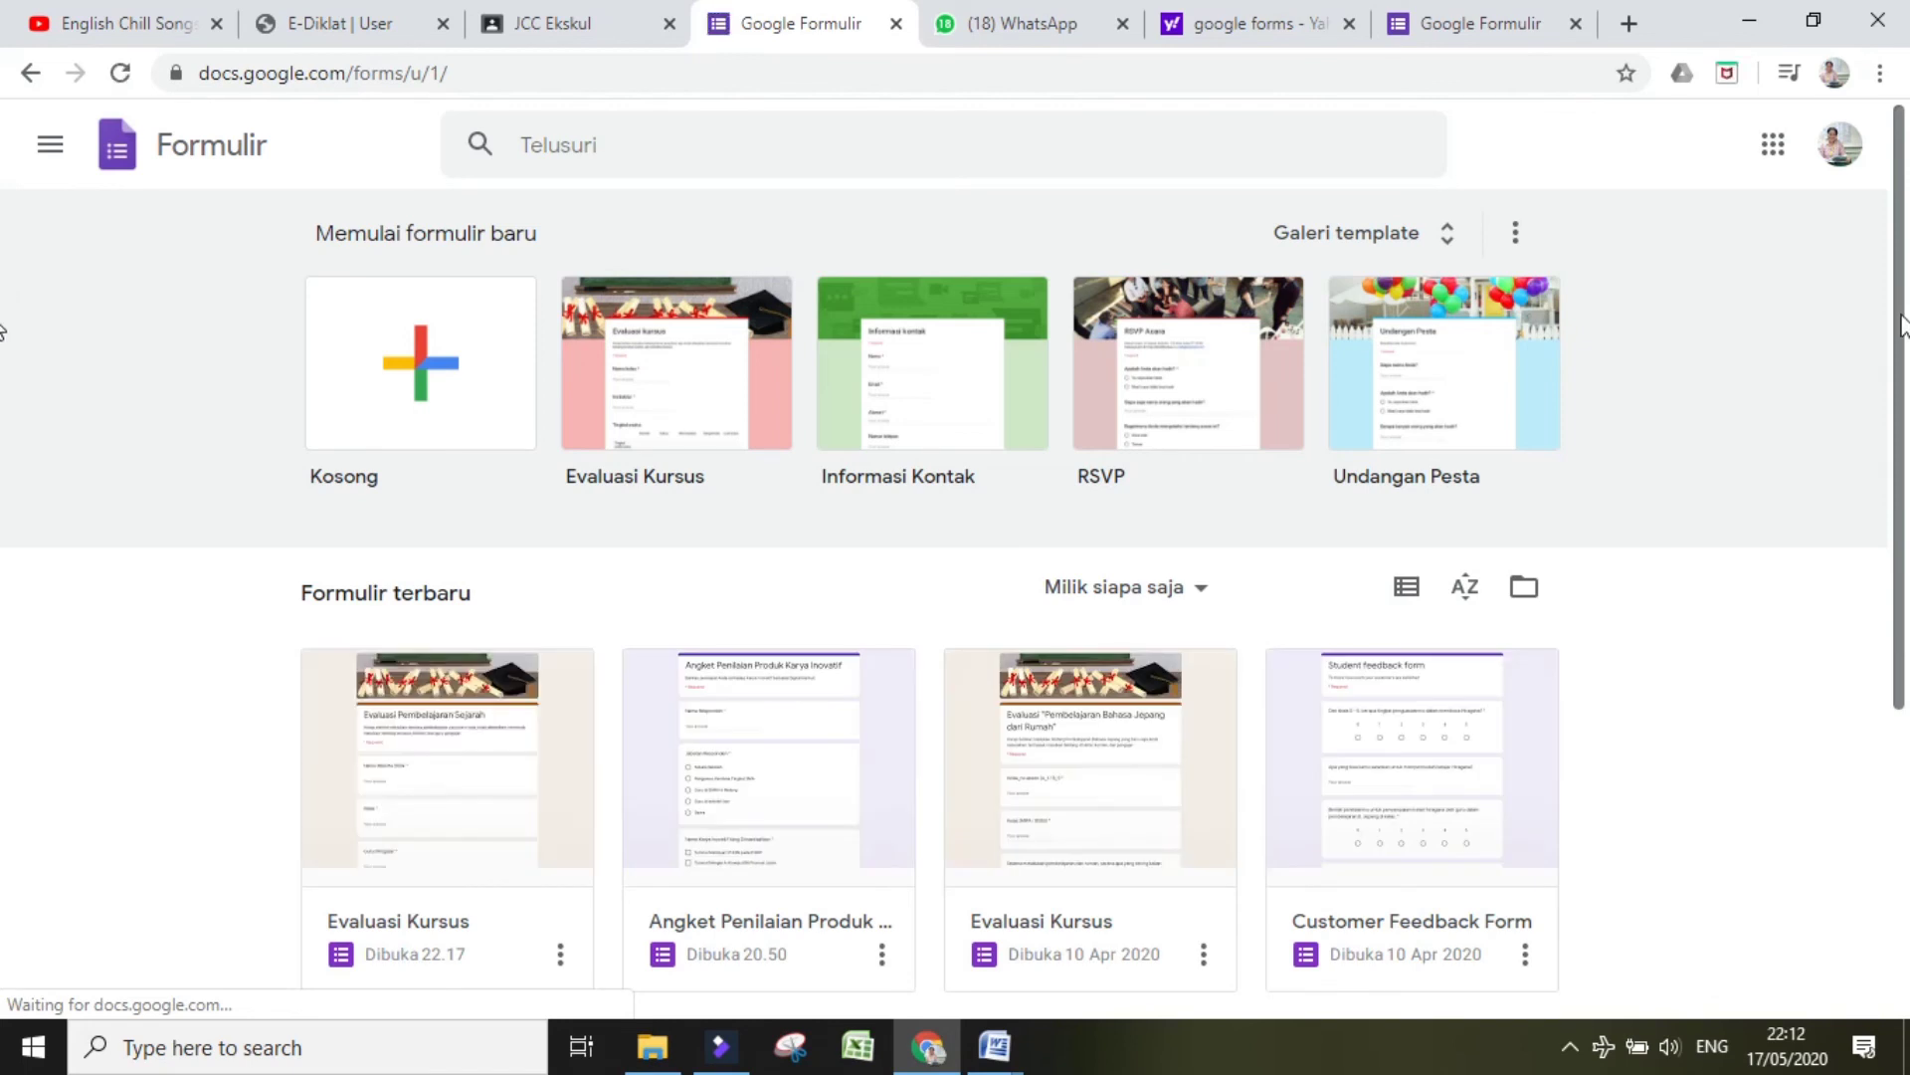
pyautogui.scroll(-2, 4, 396)
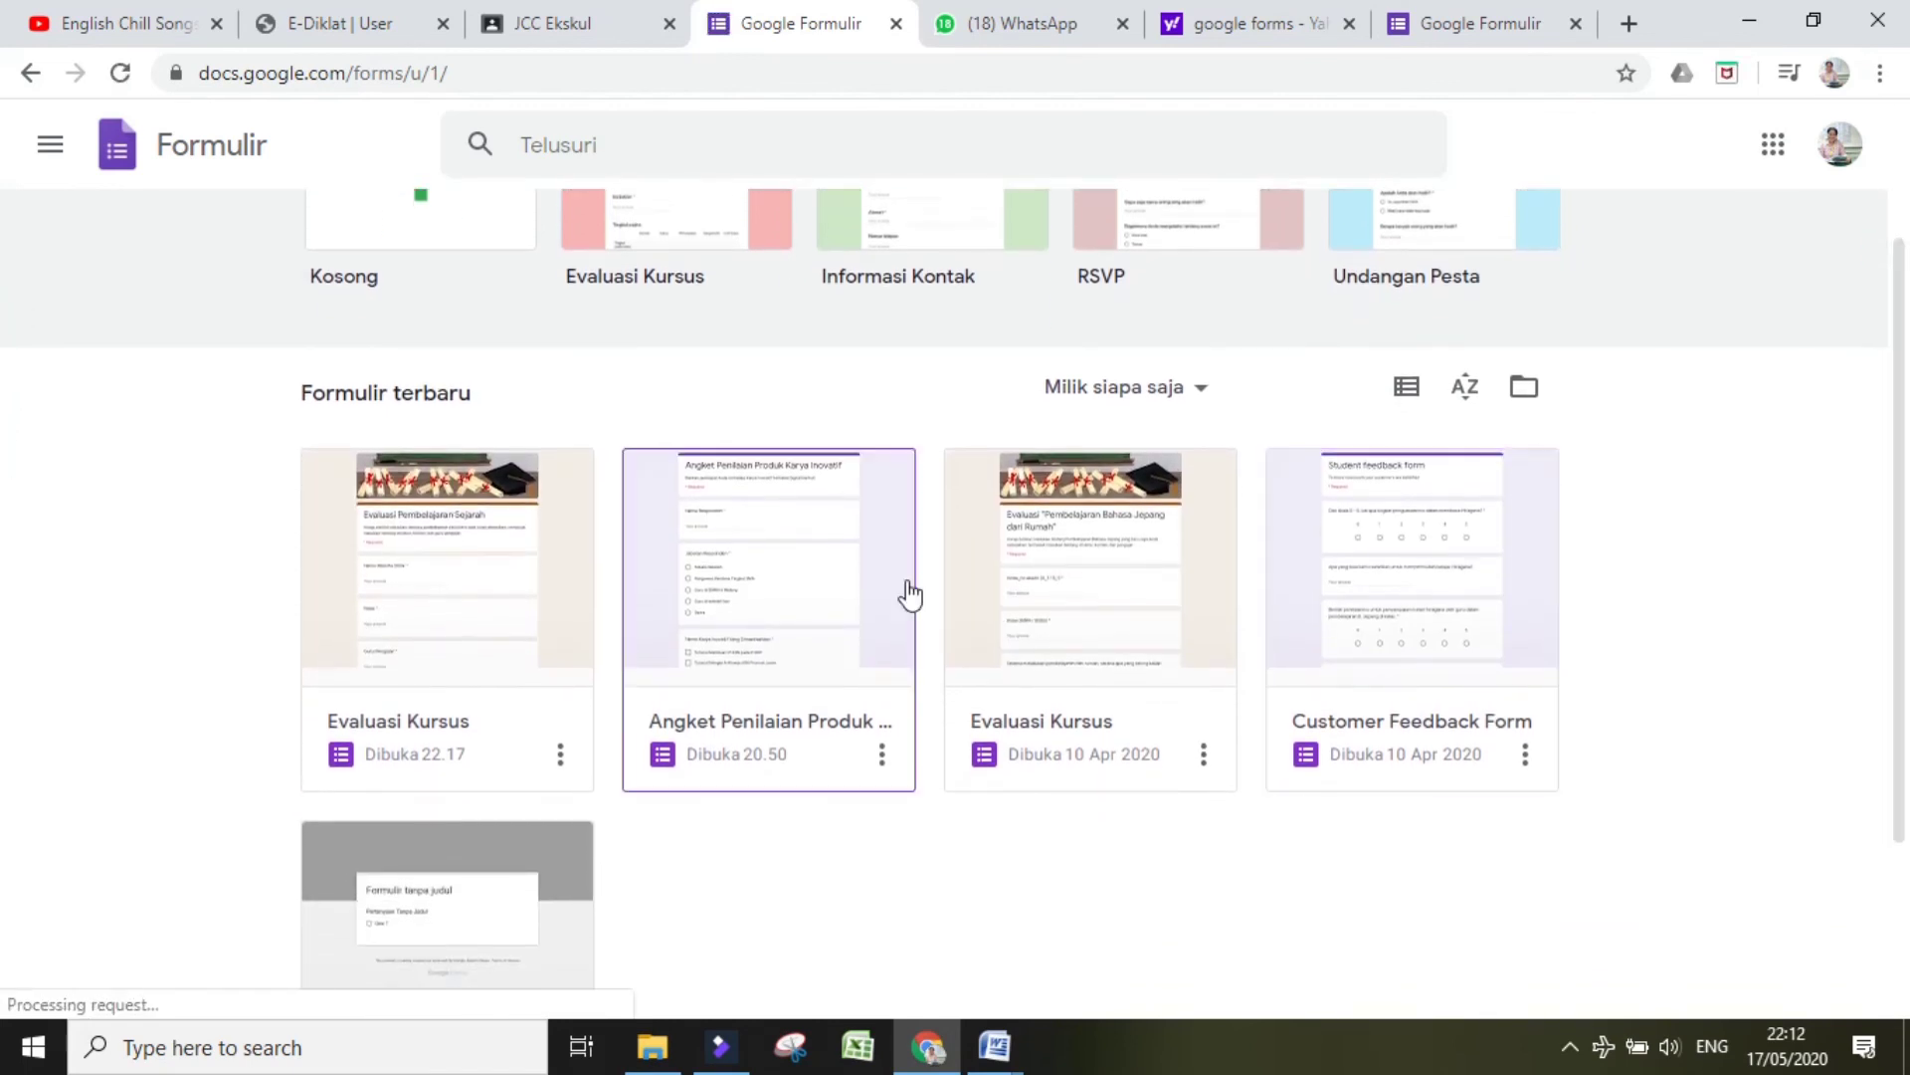
pyautogui.click(748, 611)
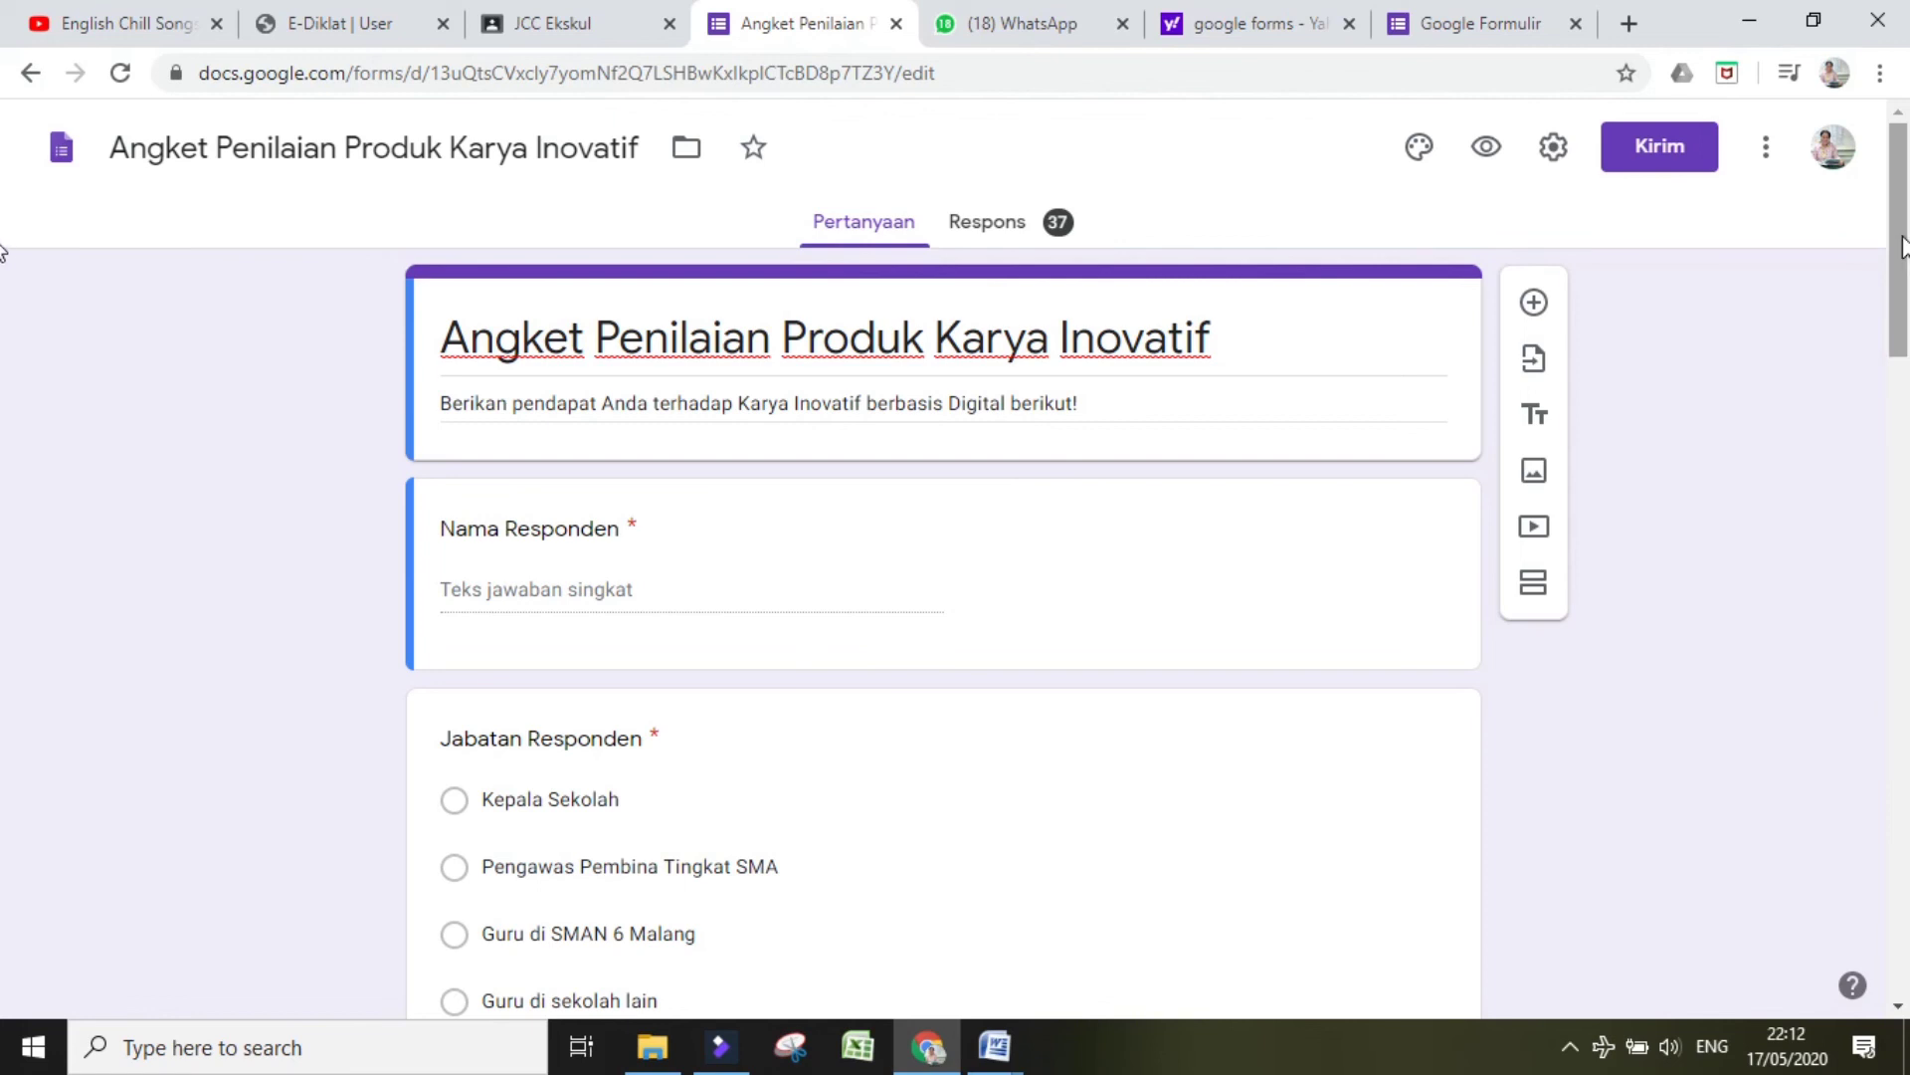
# Step: Review the questionnaire's questions from the respondent details down to the final question about topics to suggest
pyautogui.moveTo(1907, 233); pyautogui.dragTo(1908, 547)
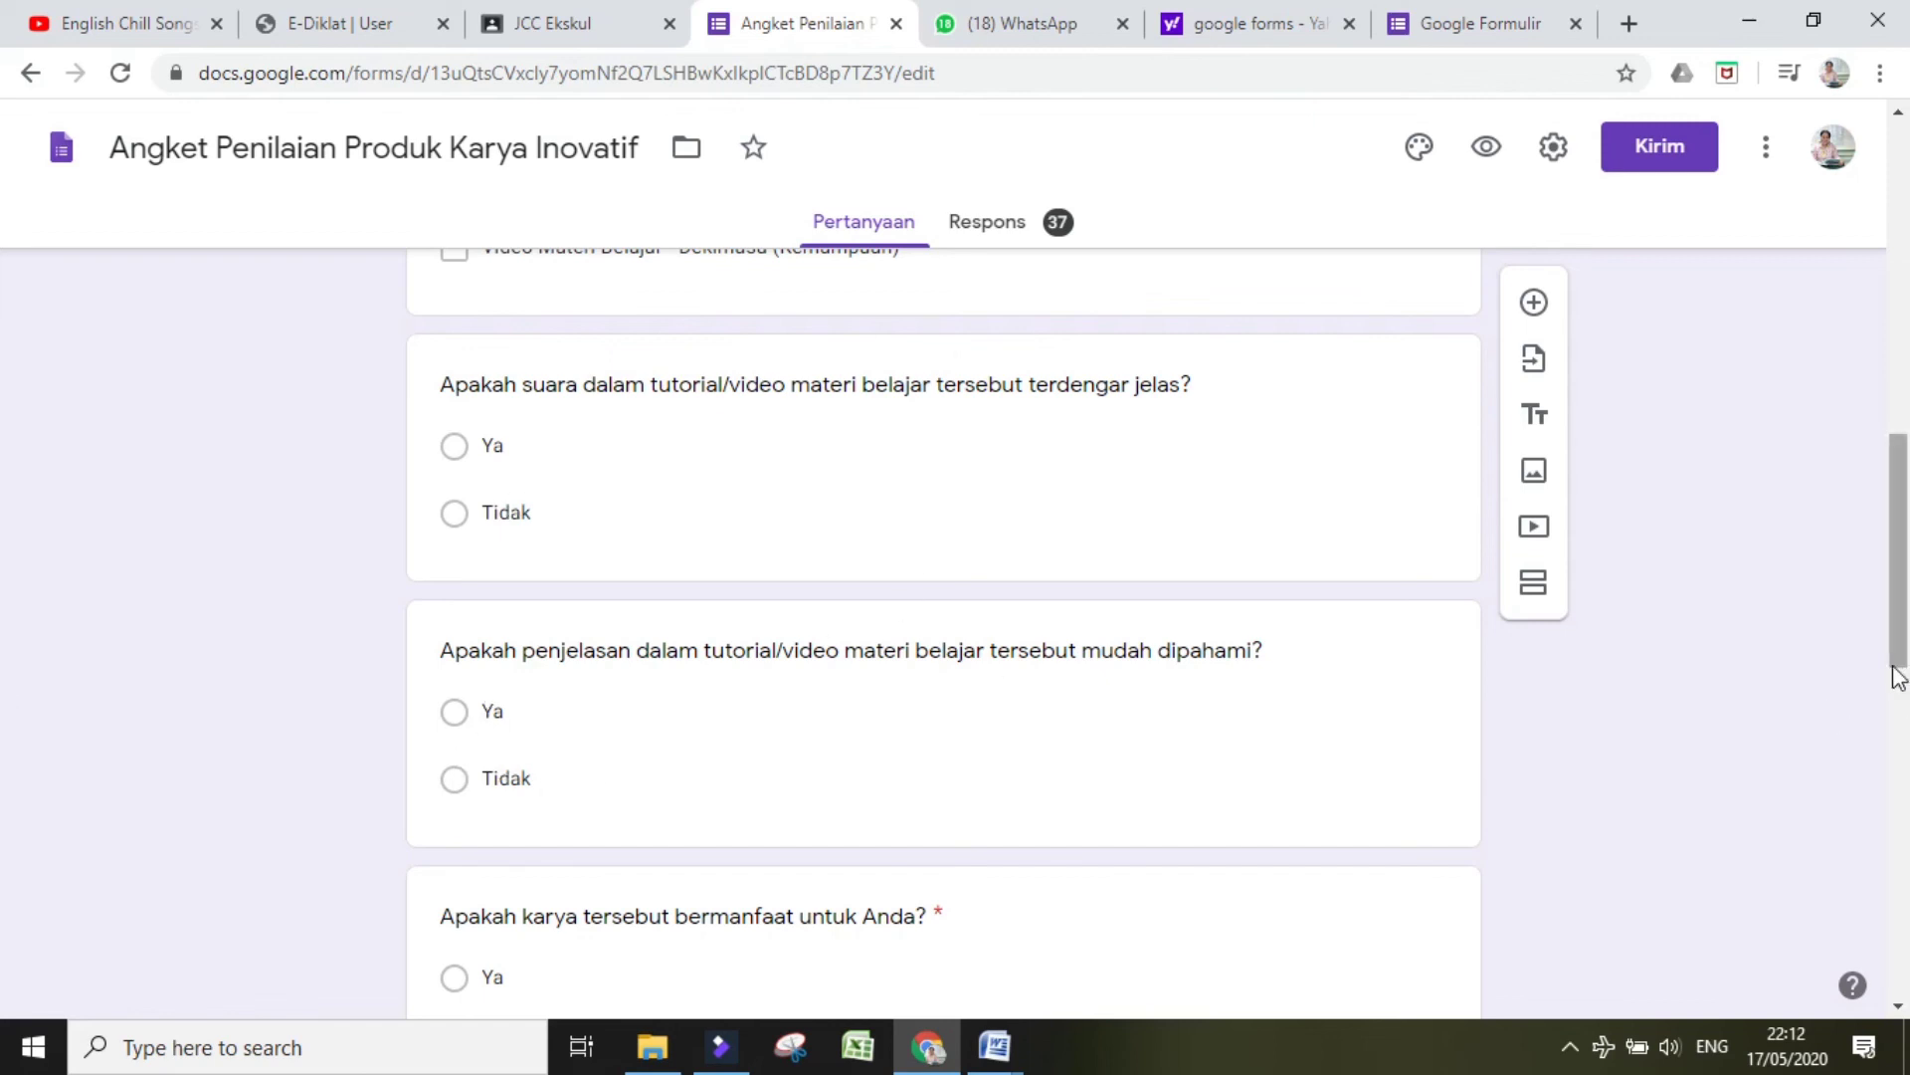
pyautogui.moveTo(1904, 680); pyautogui.dragTo(1907, 823)
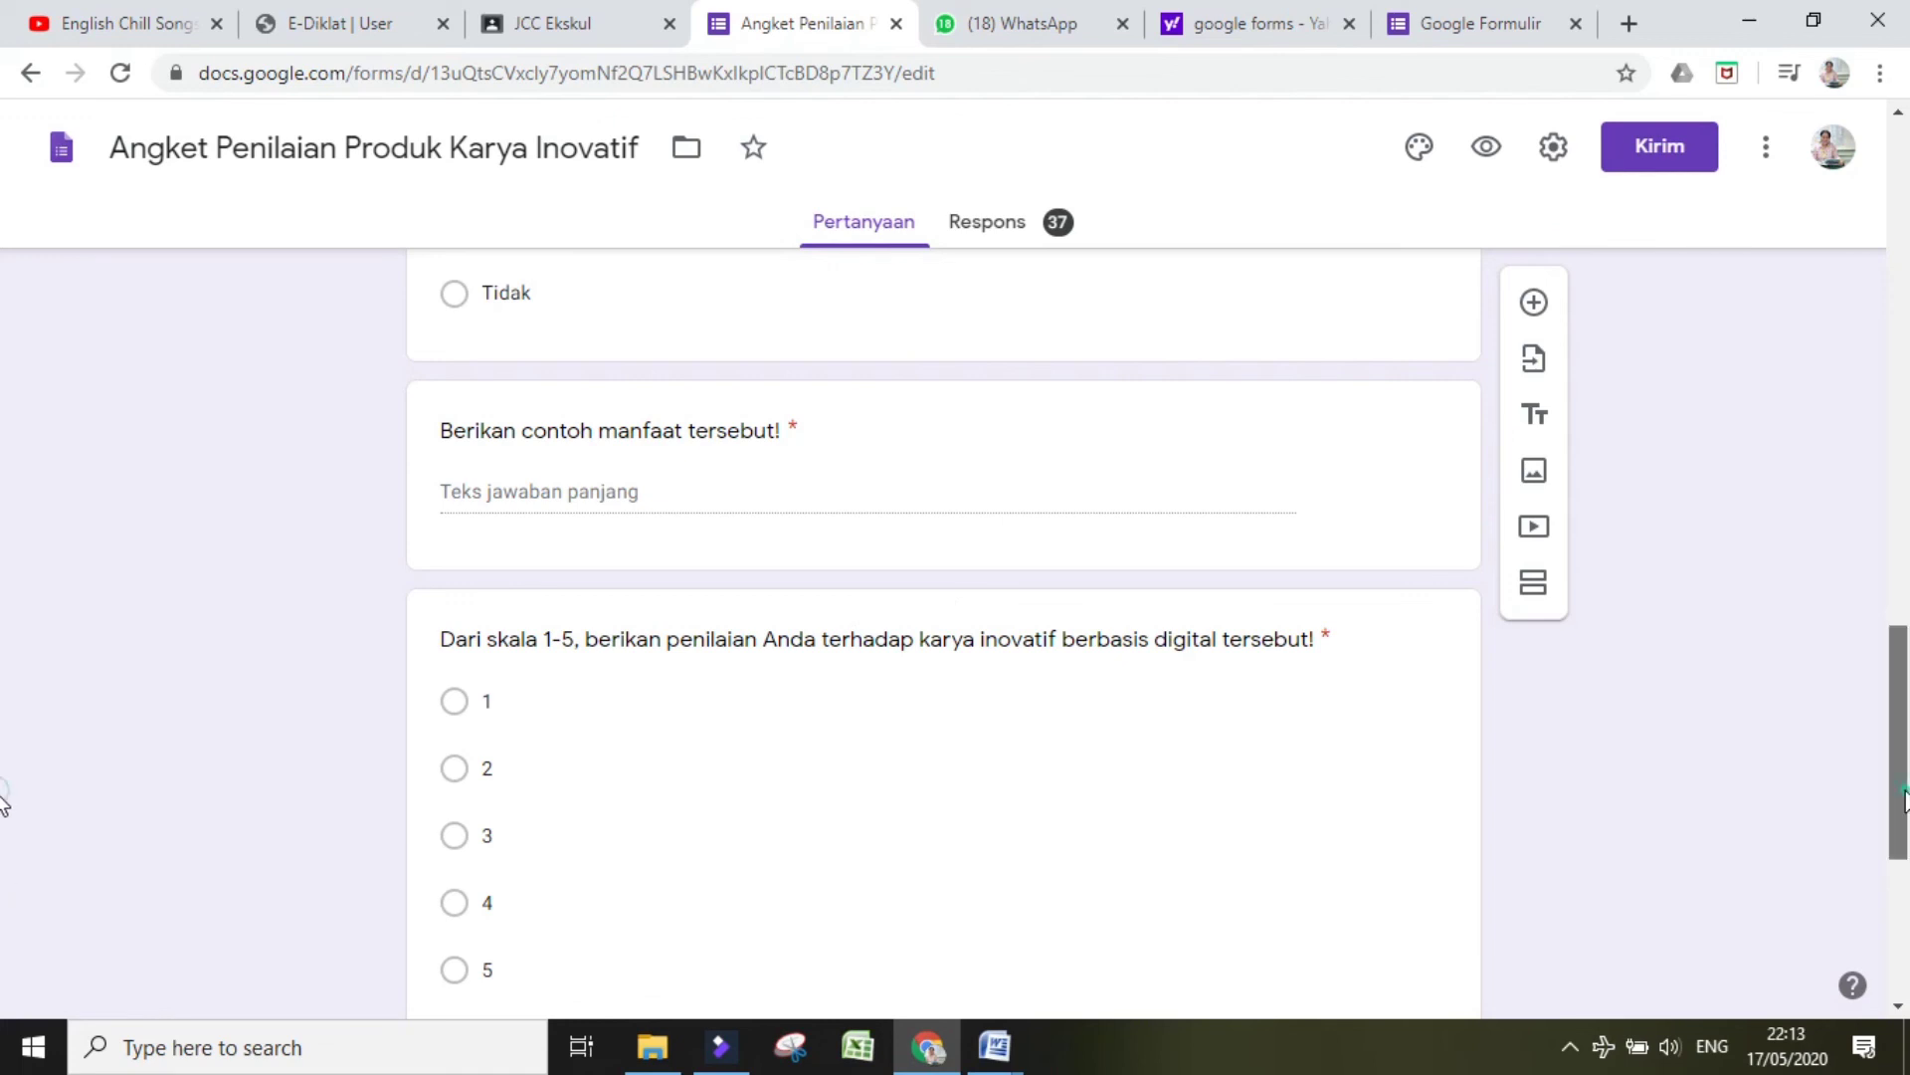
pyautogui.moveTo(1906, 801); pyautogui.dragTo(1908, 961)
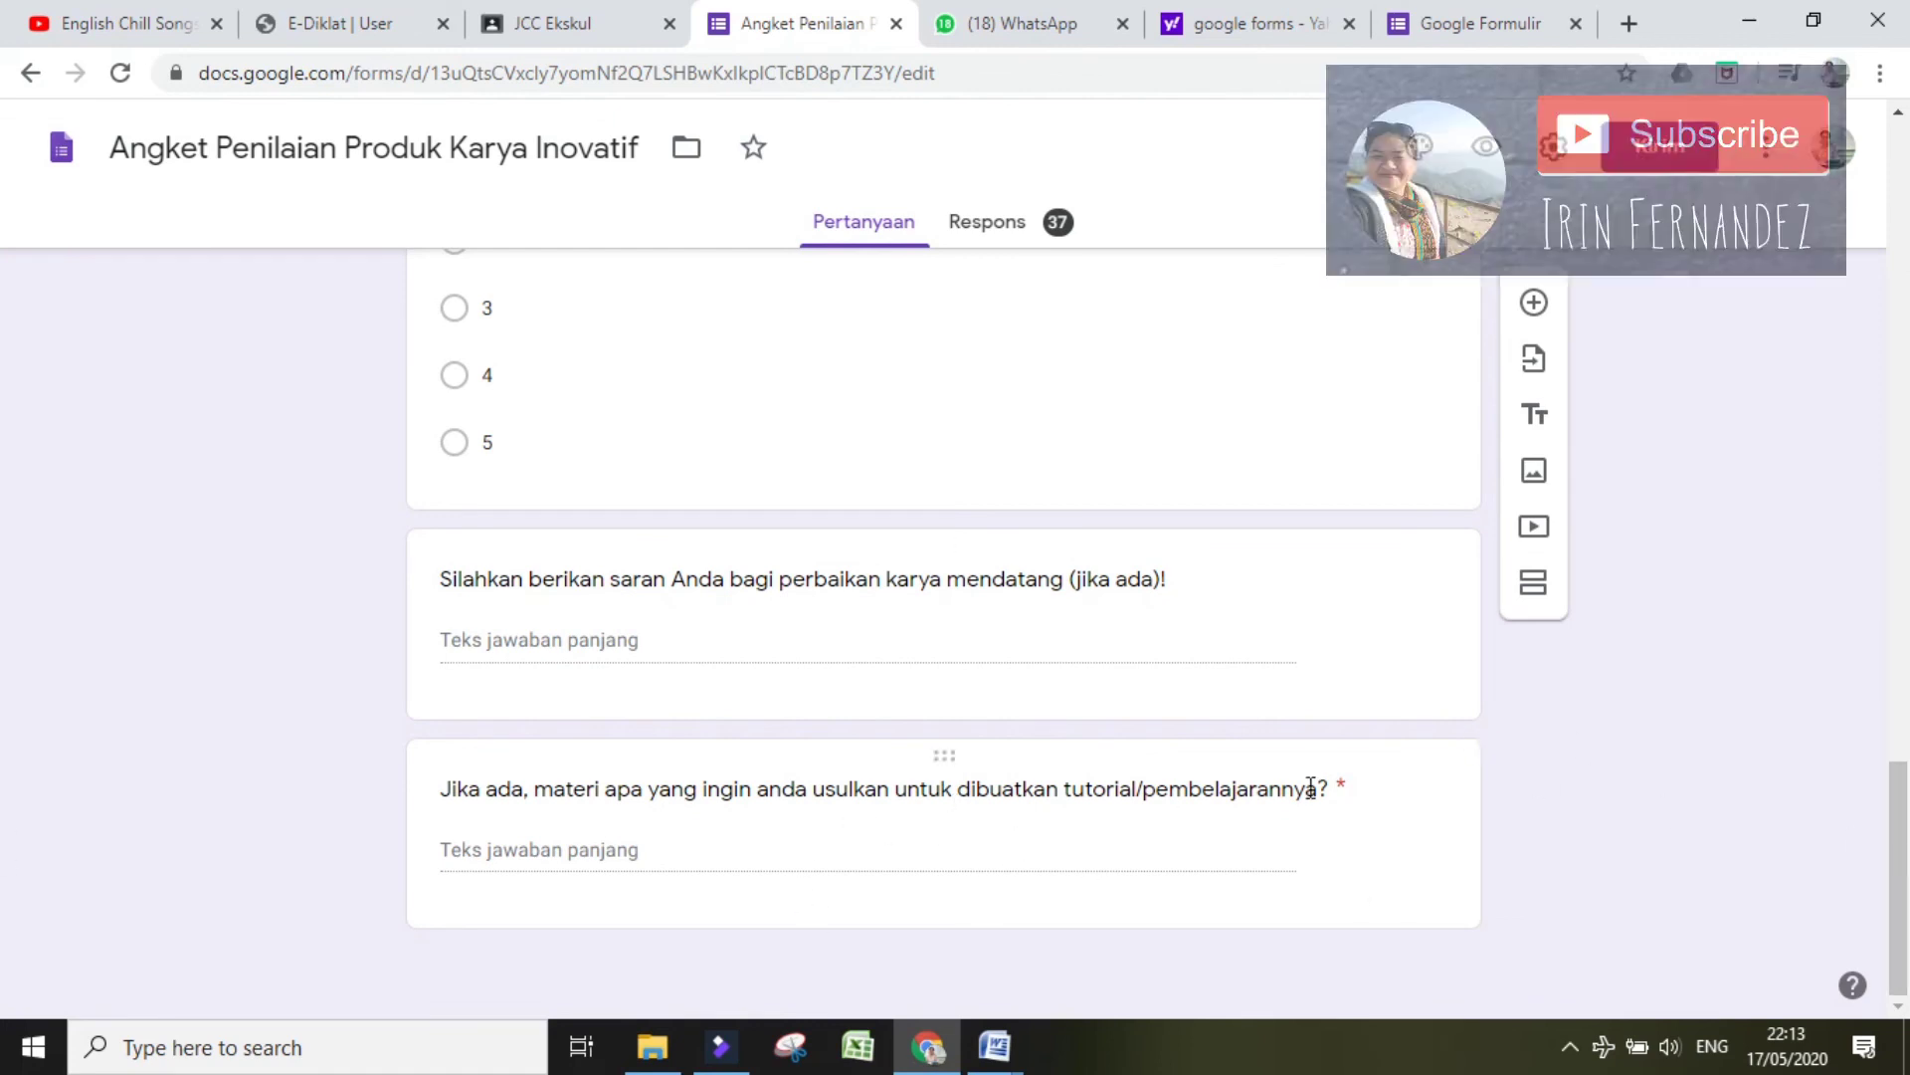
pyautogui.click(440, 789)
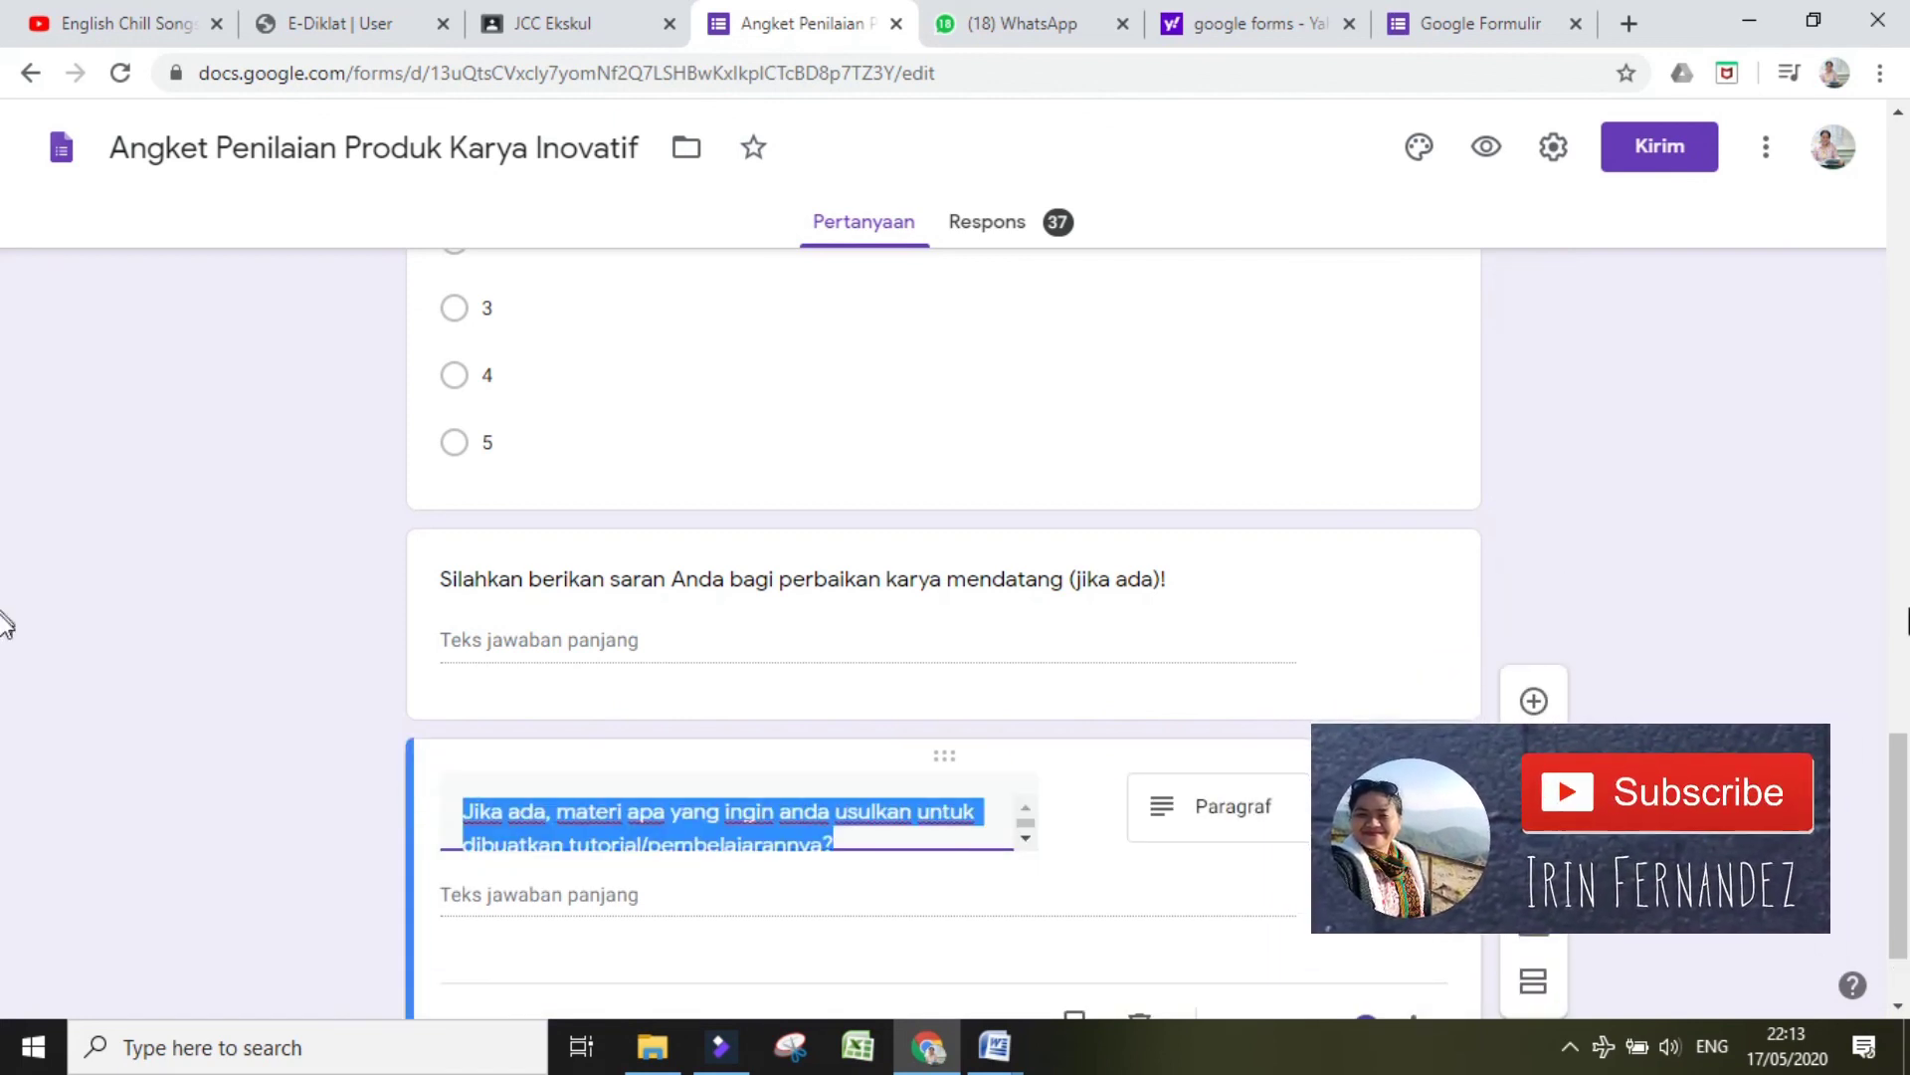
# Step: Open the form's responses and examine the summary charts for respondent names, positions, innovative works used, and sound clarity
pyautogui.click(1902, 614)
pyautogui.moveTo(1903, 564); pyautogui.dragTo(1903, 434)
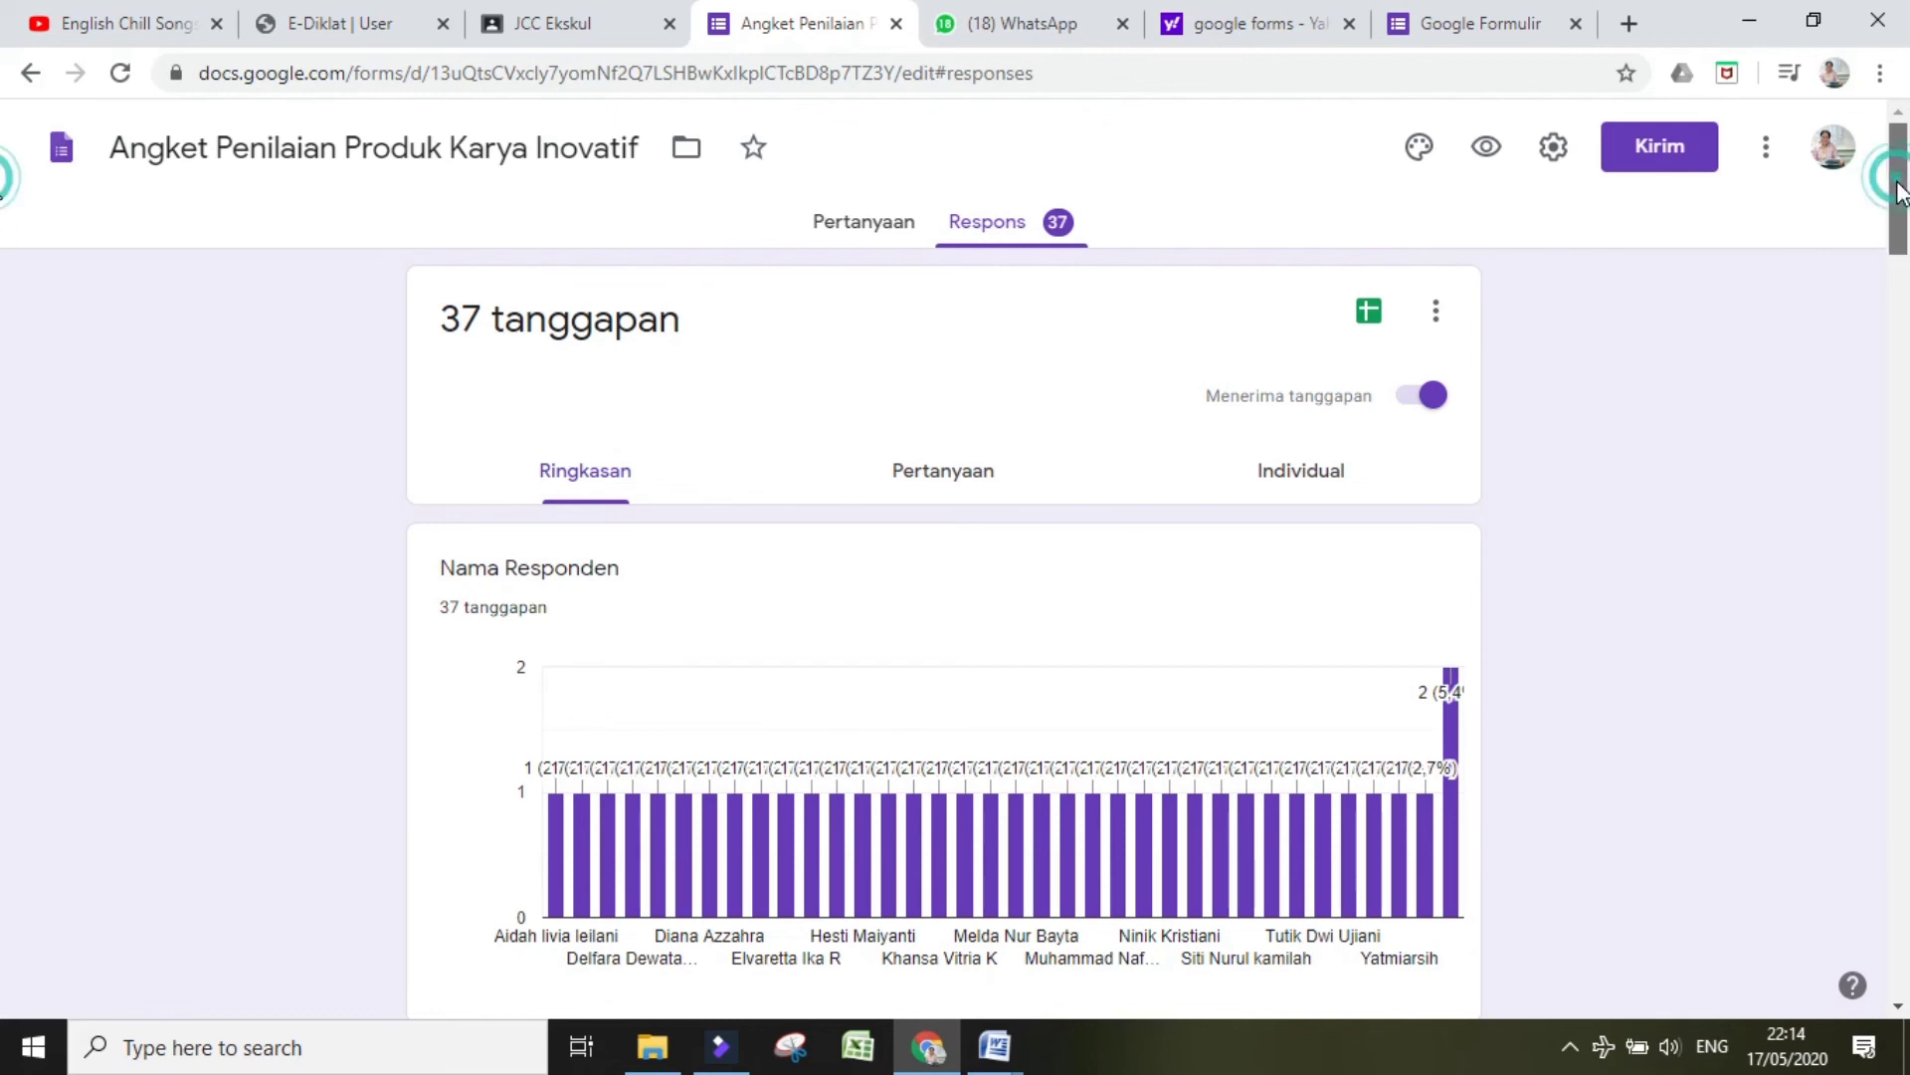
pyautogui.moveTo(1900, 189); pyautogui.dragTo(1902, 239)
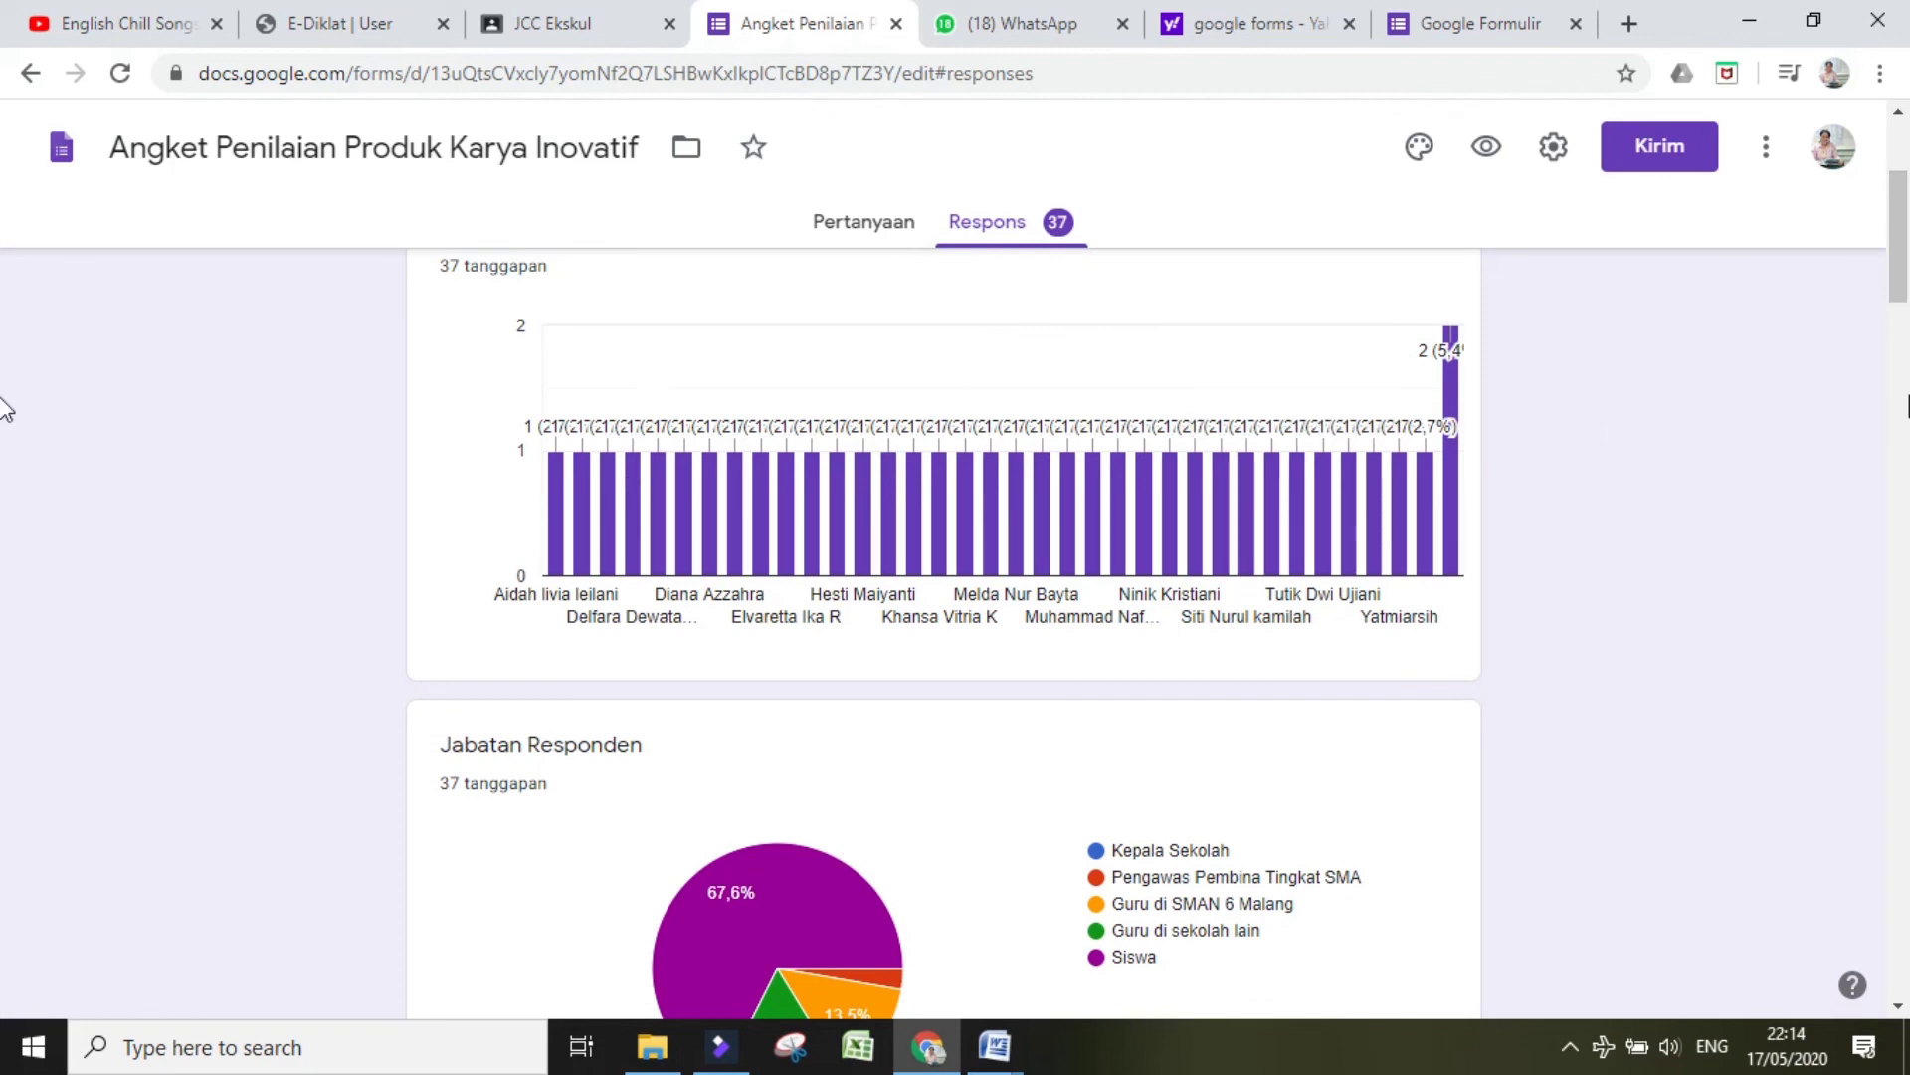
pyautogui.click(1901, 270)
pyautogui.scroll(1, 3, 351)
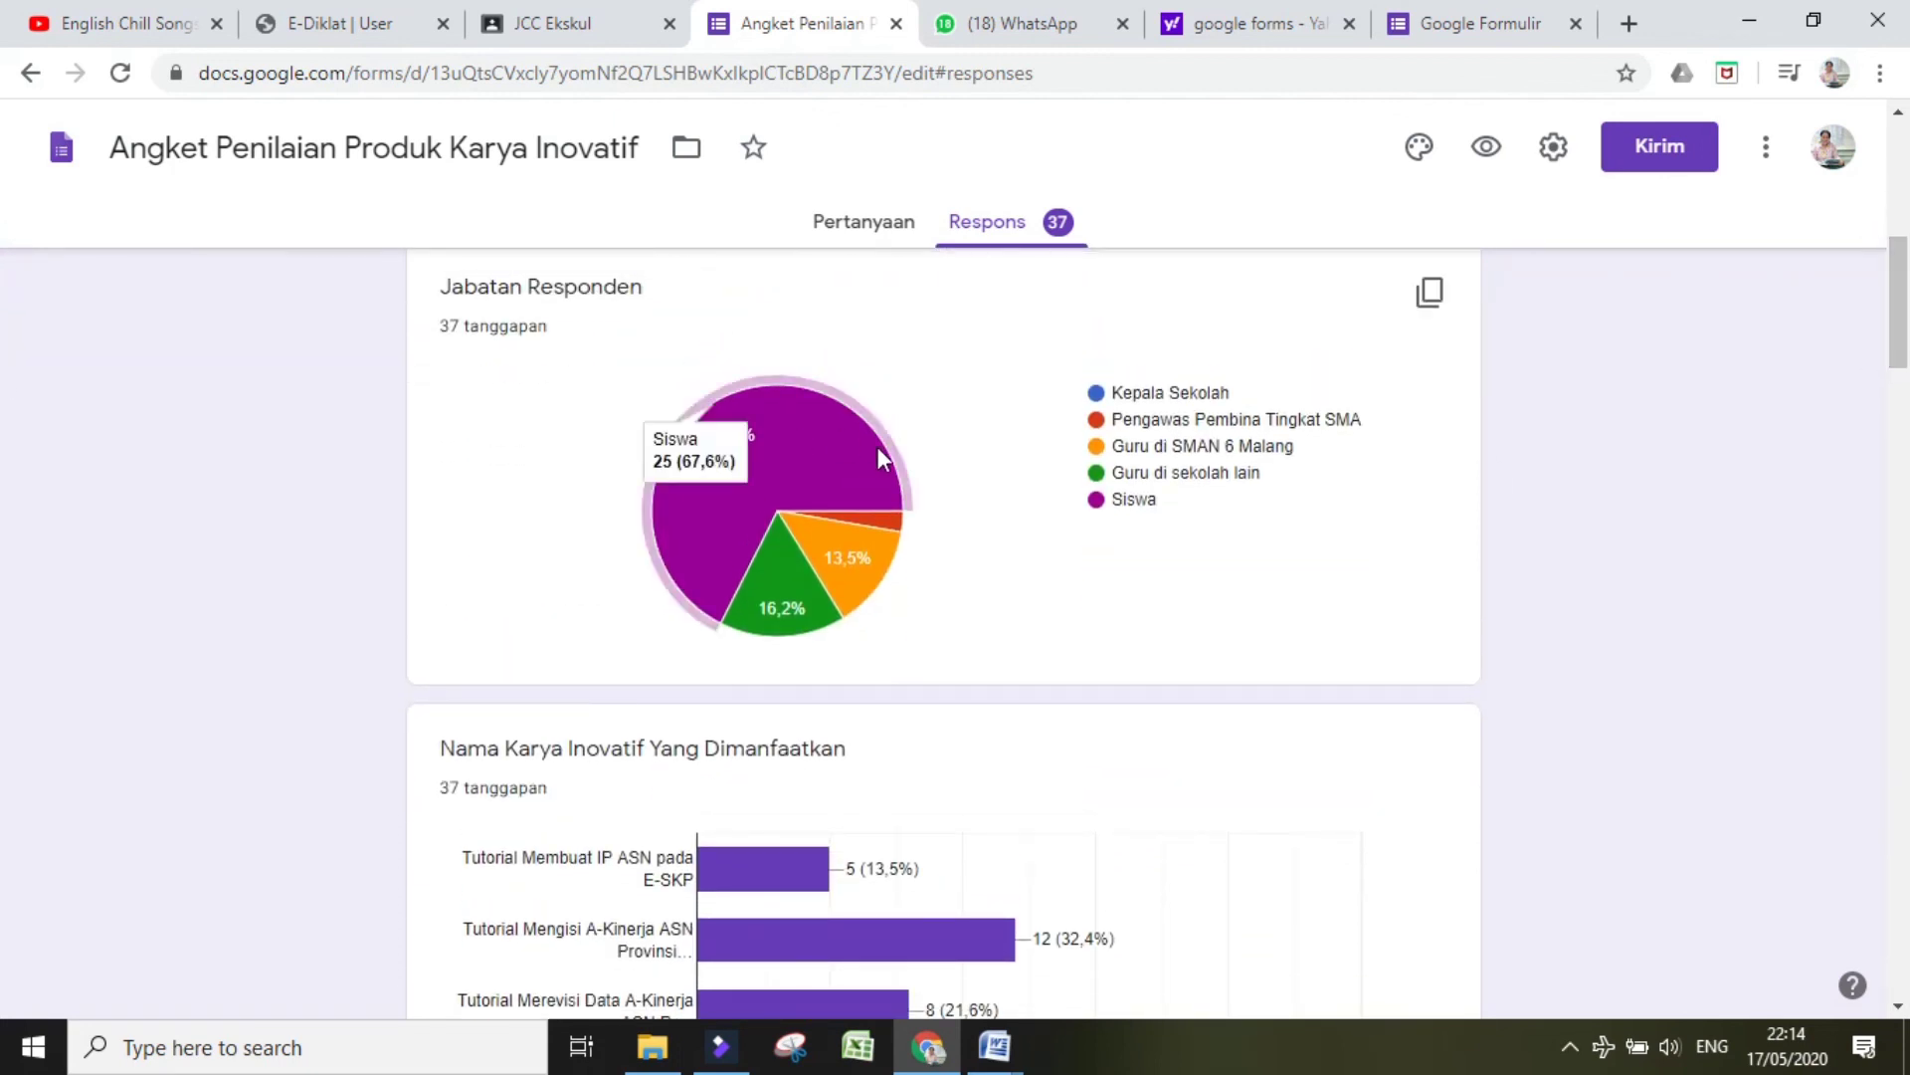
pyautogui.moveTo(763, 607)
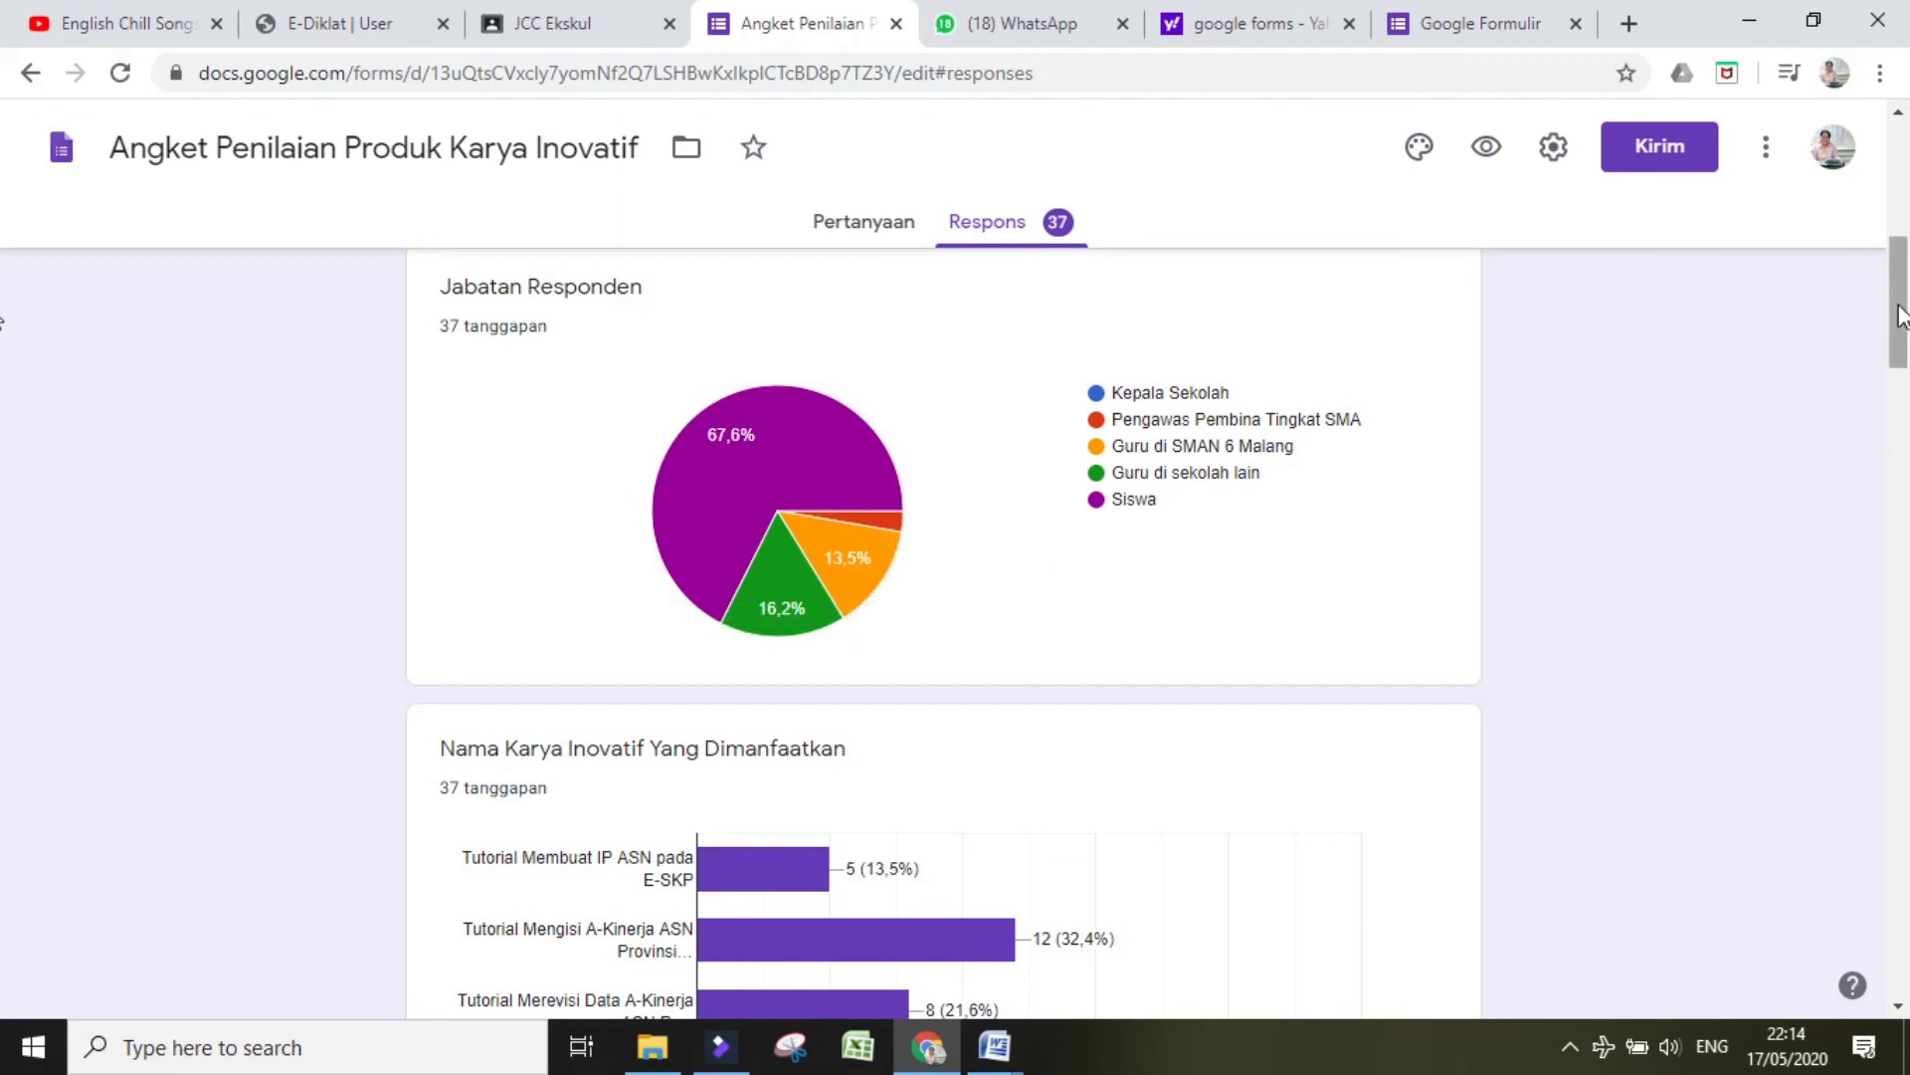
pyautogui.scroll(-6, 4, 403)
pyautogui.scroll(2, 4, 388)
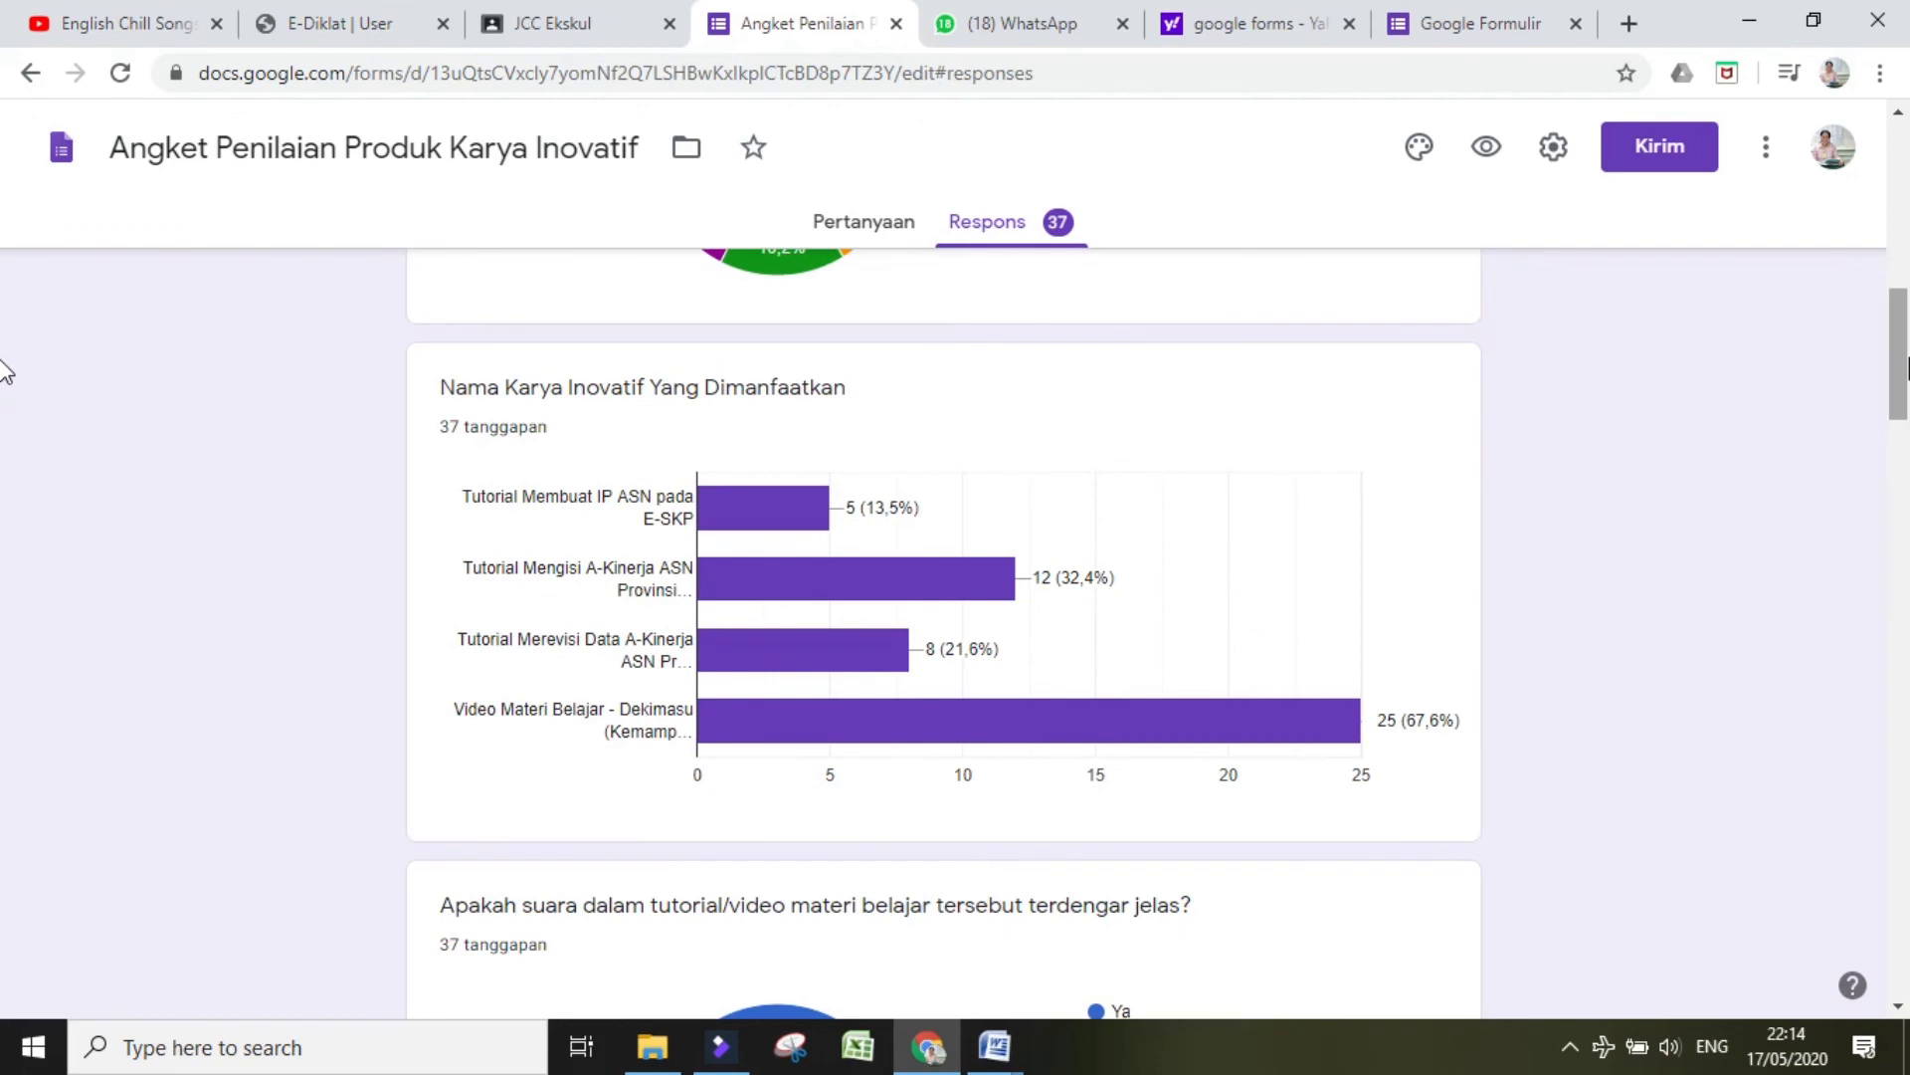
pyautogui.scroll(-7, 4, 482)
pyautogui.scroll(3, 6, 488)
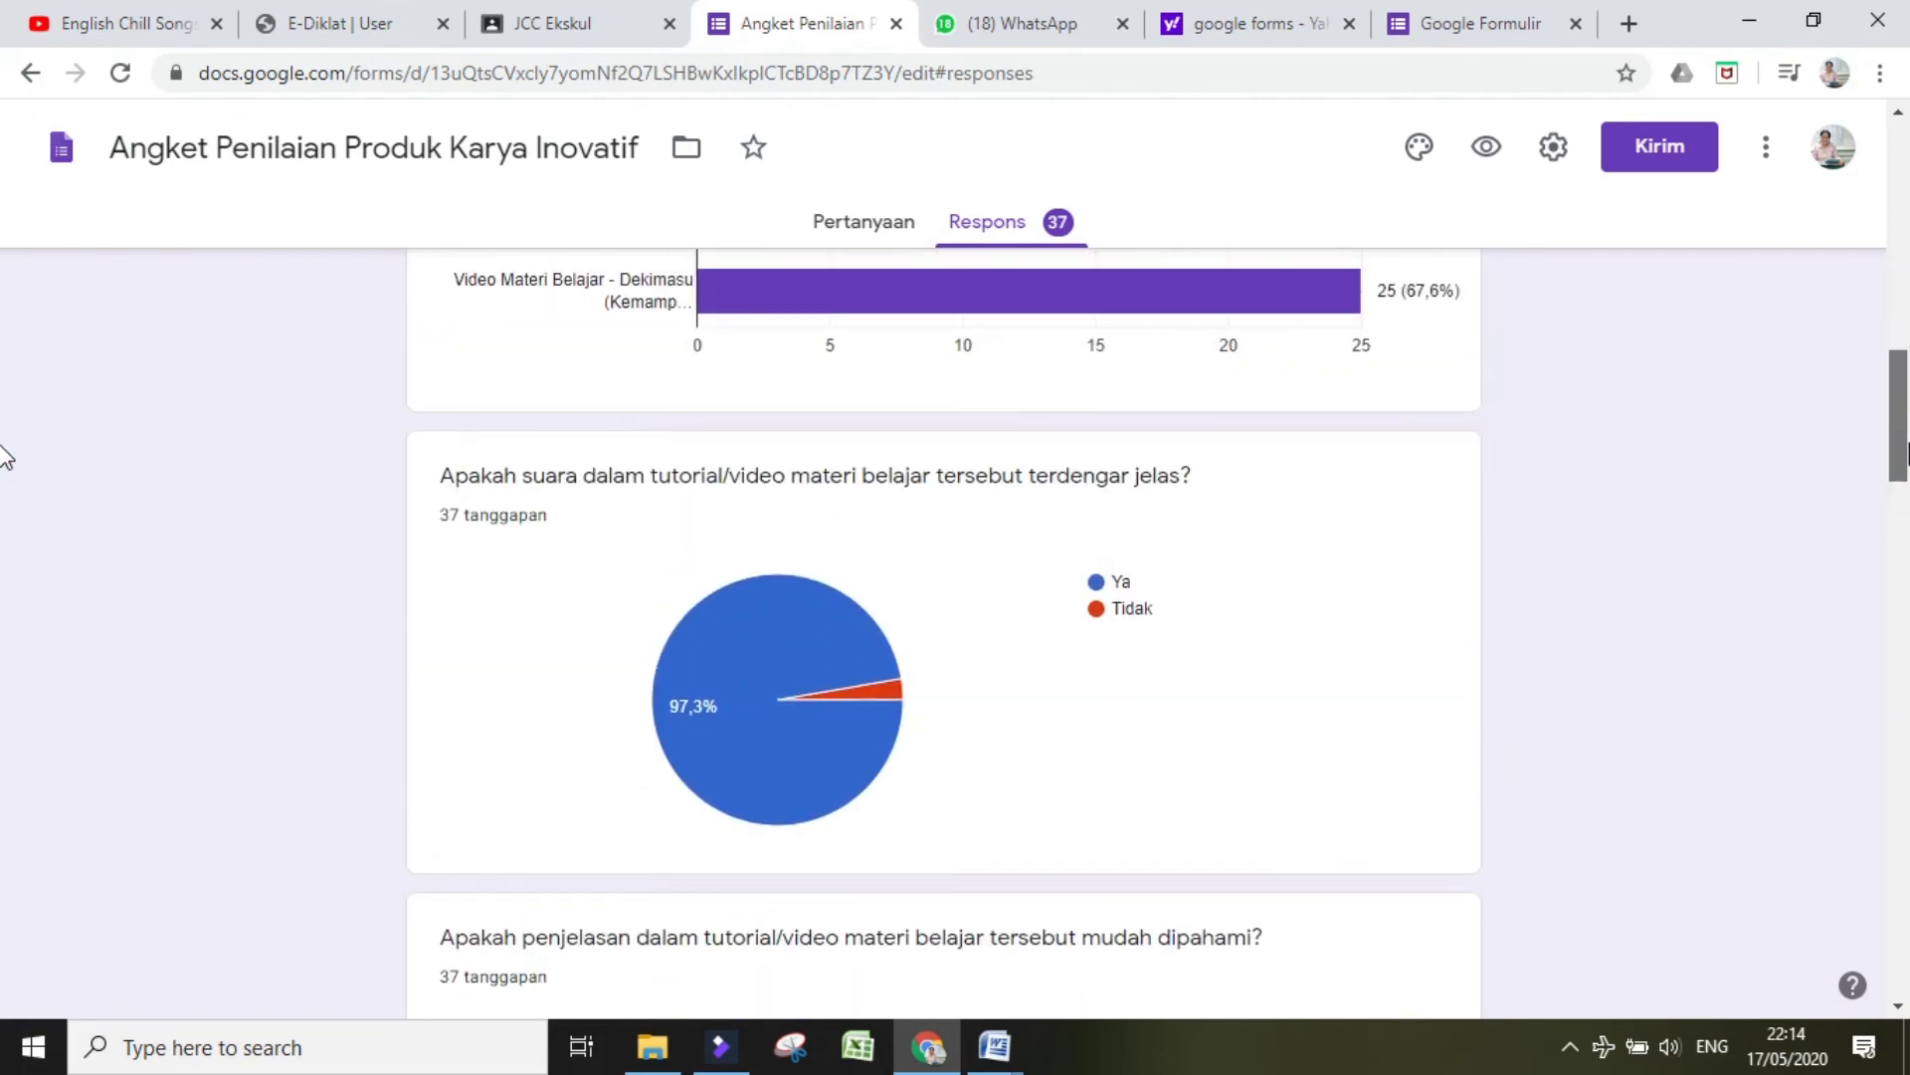
# Step: Examine the remaining response summaries, including the usefulness chart, the written benefit examples and the 1-5 rating, and return to the response overview
pyautogui.scroll(-5, 4, 517)
pyautogui.scroll(-6, 5, 535)
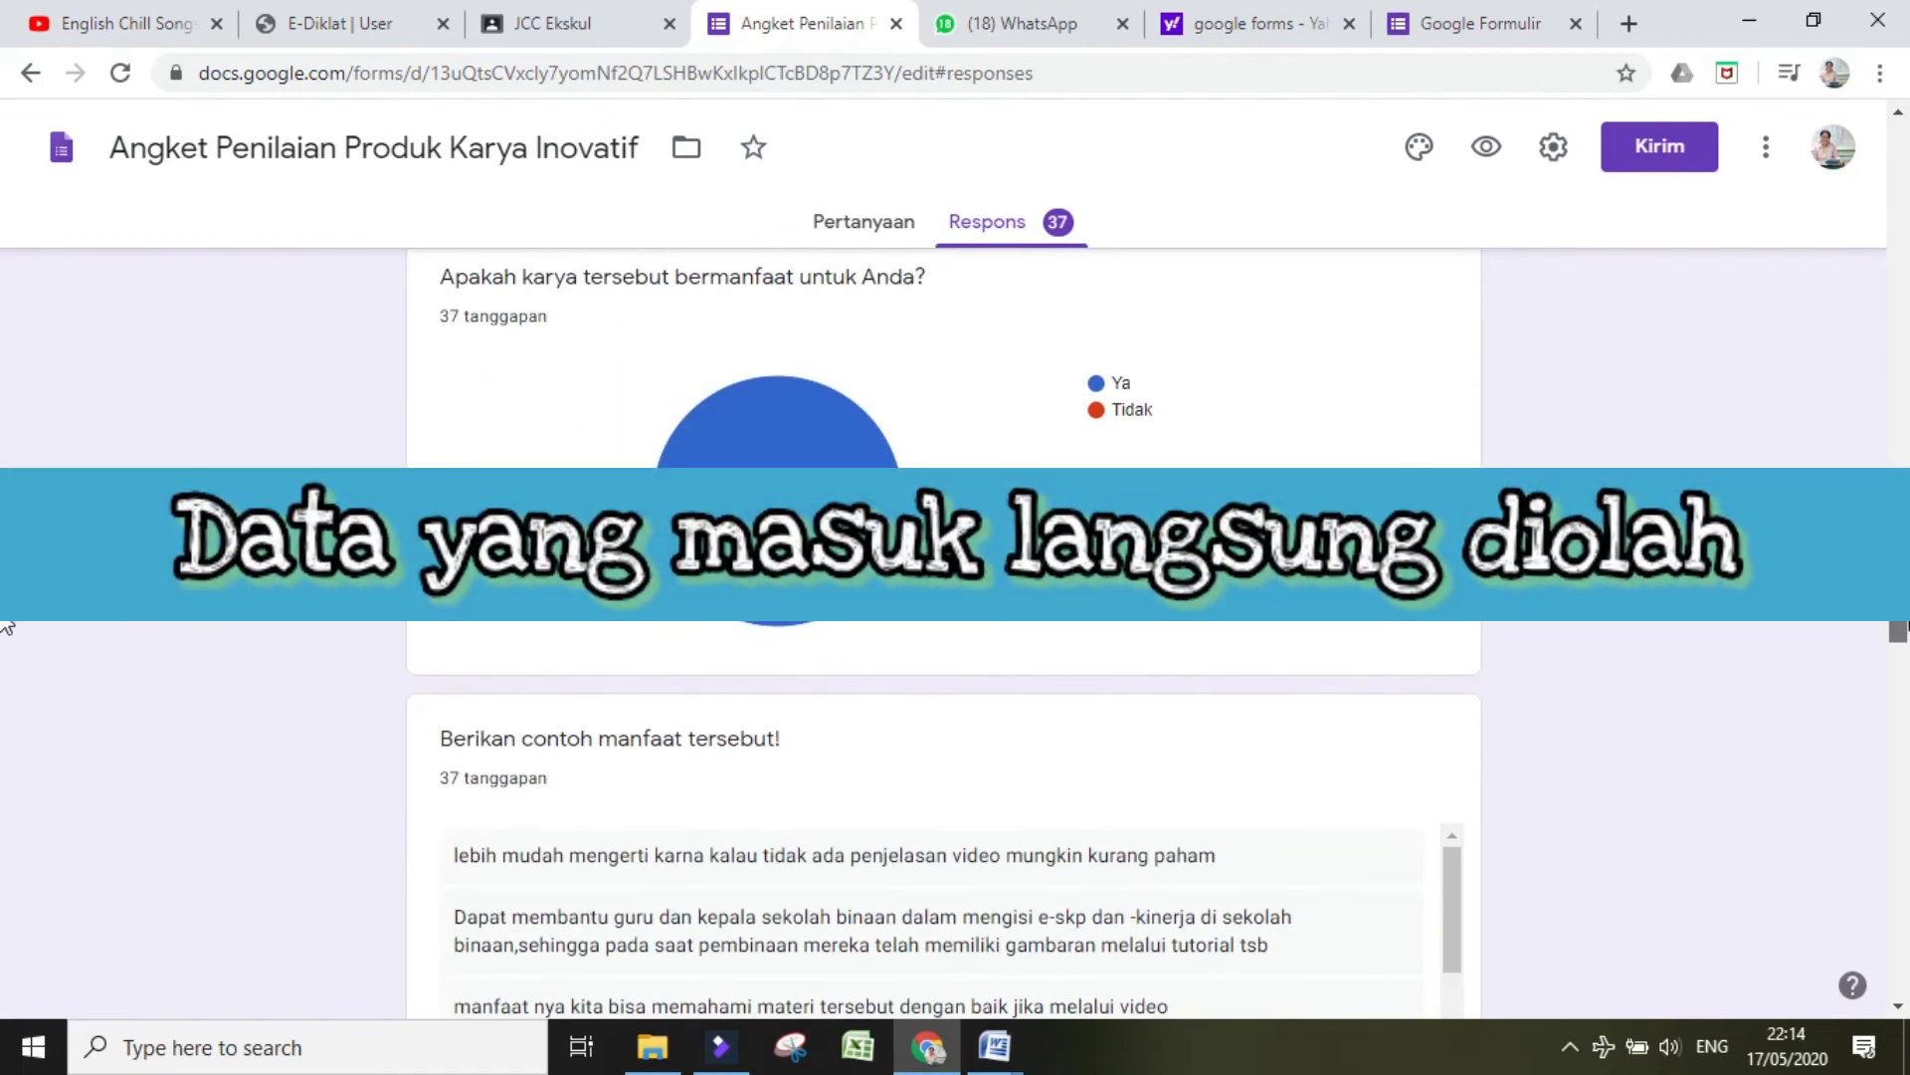
pyautogui.scroll(-3, 6, 637)
pyautogui.scroll(-3, 6, 658)
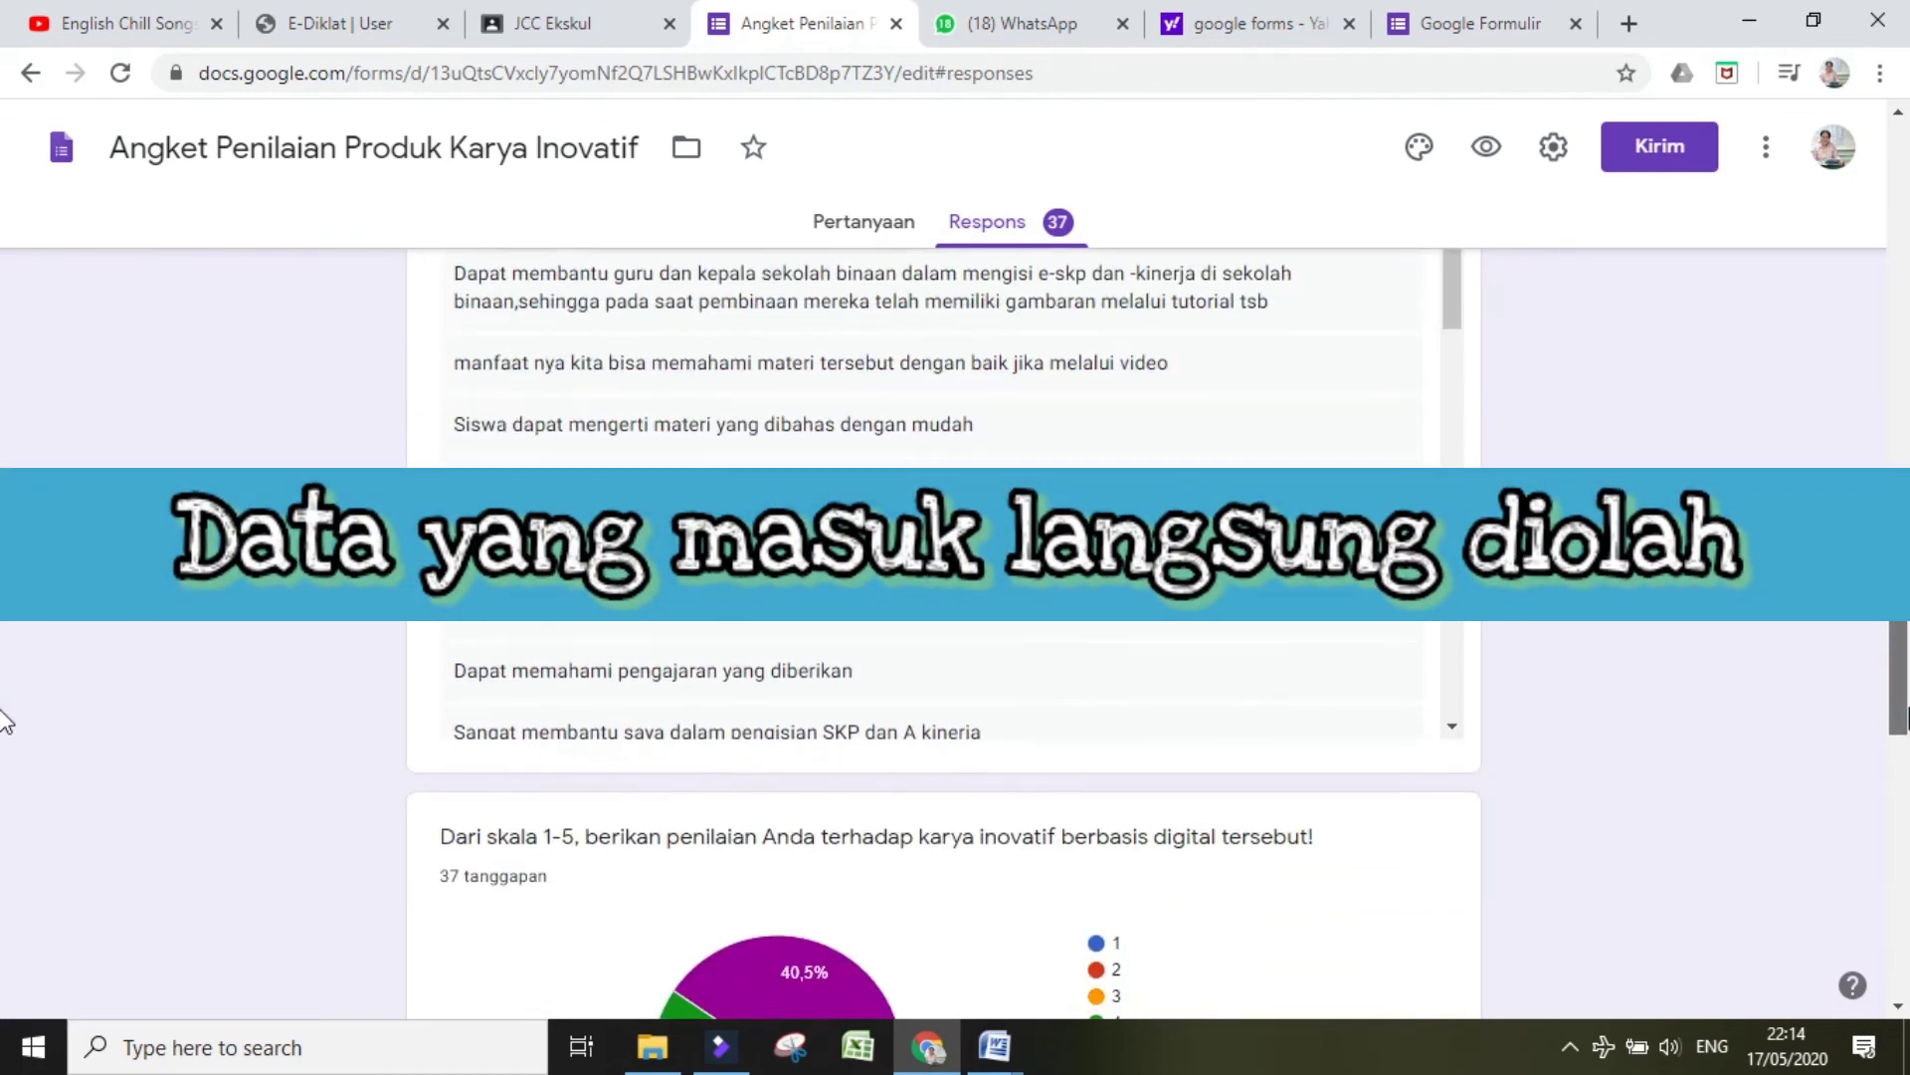
pyautogui.scroll(5, 6, 647)
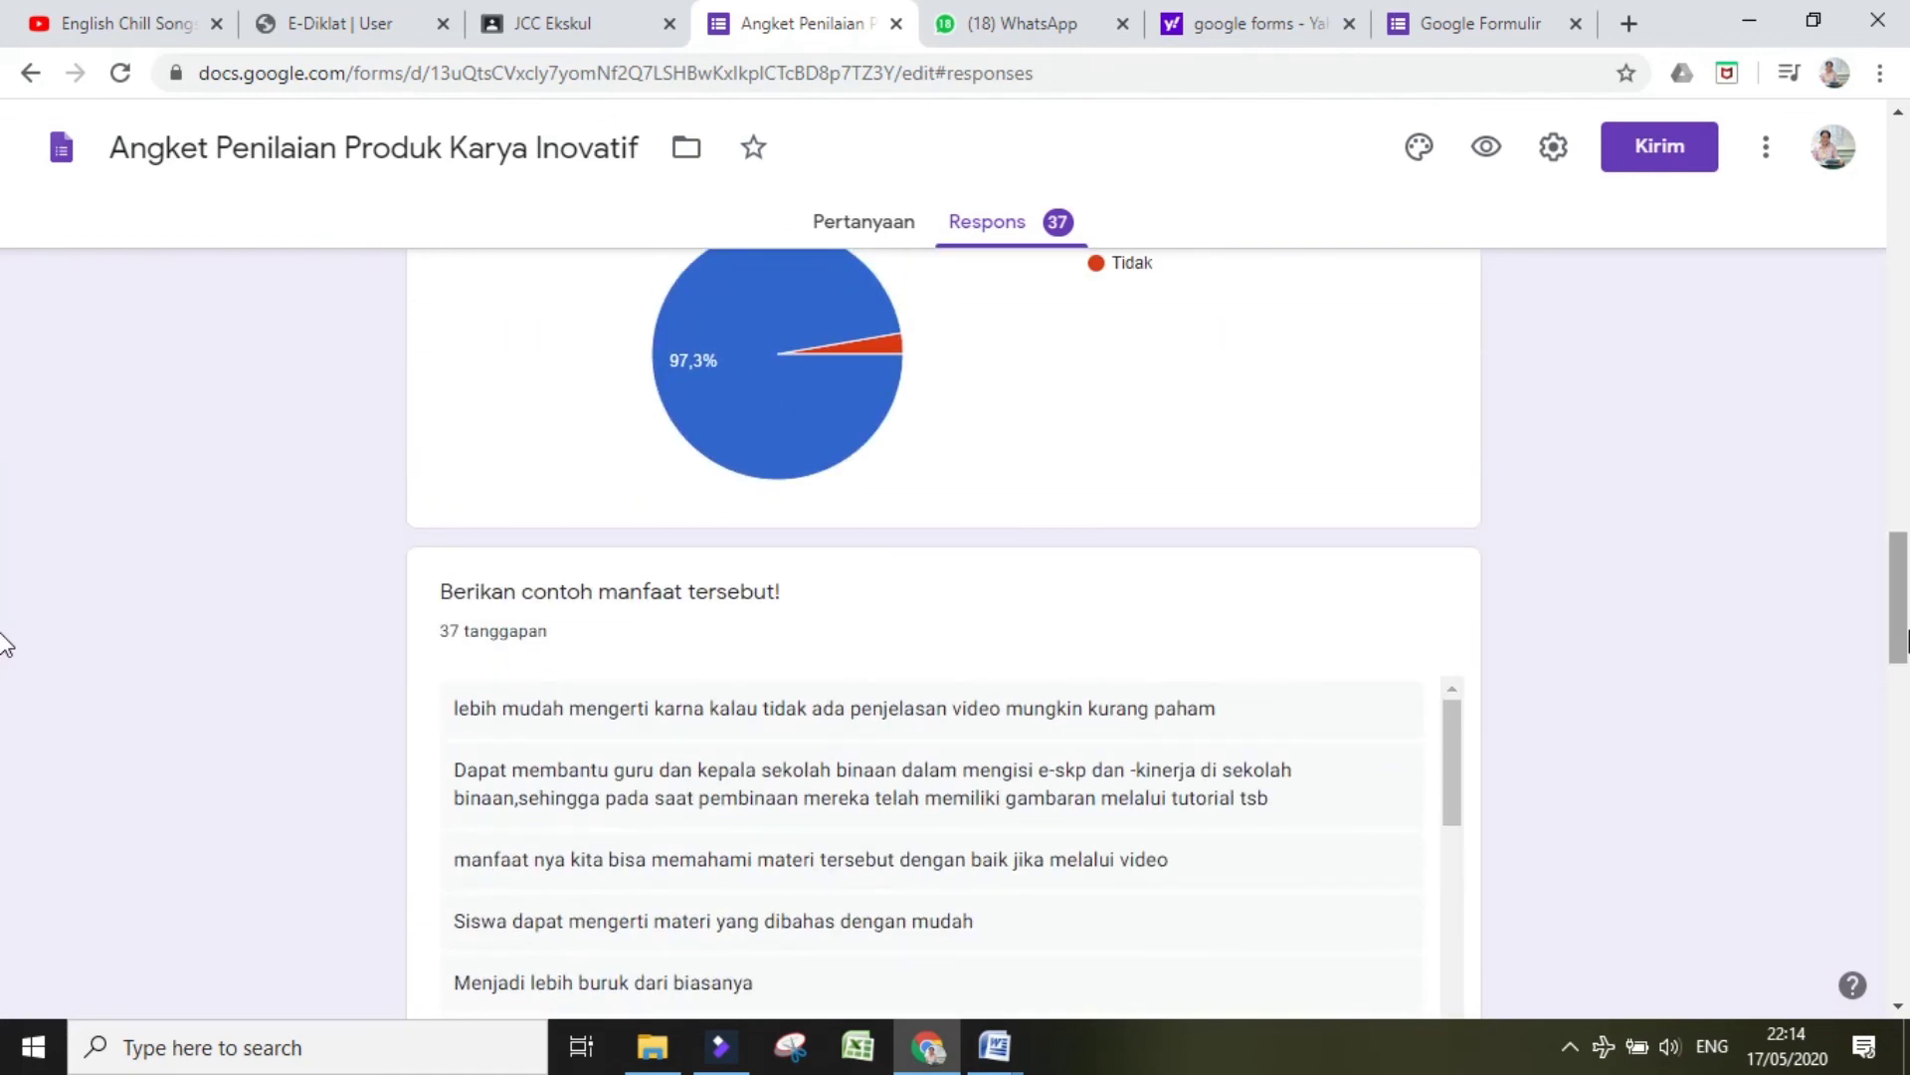
pyautogui.moveTo(1905, 642); pyautogui.dragTo(1902, 305)
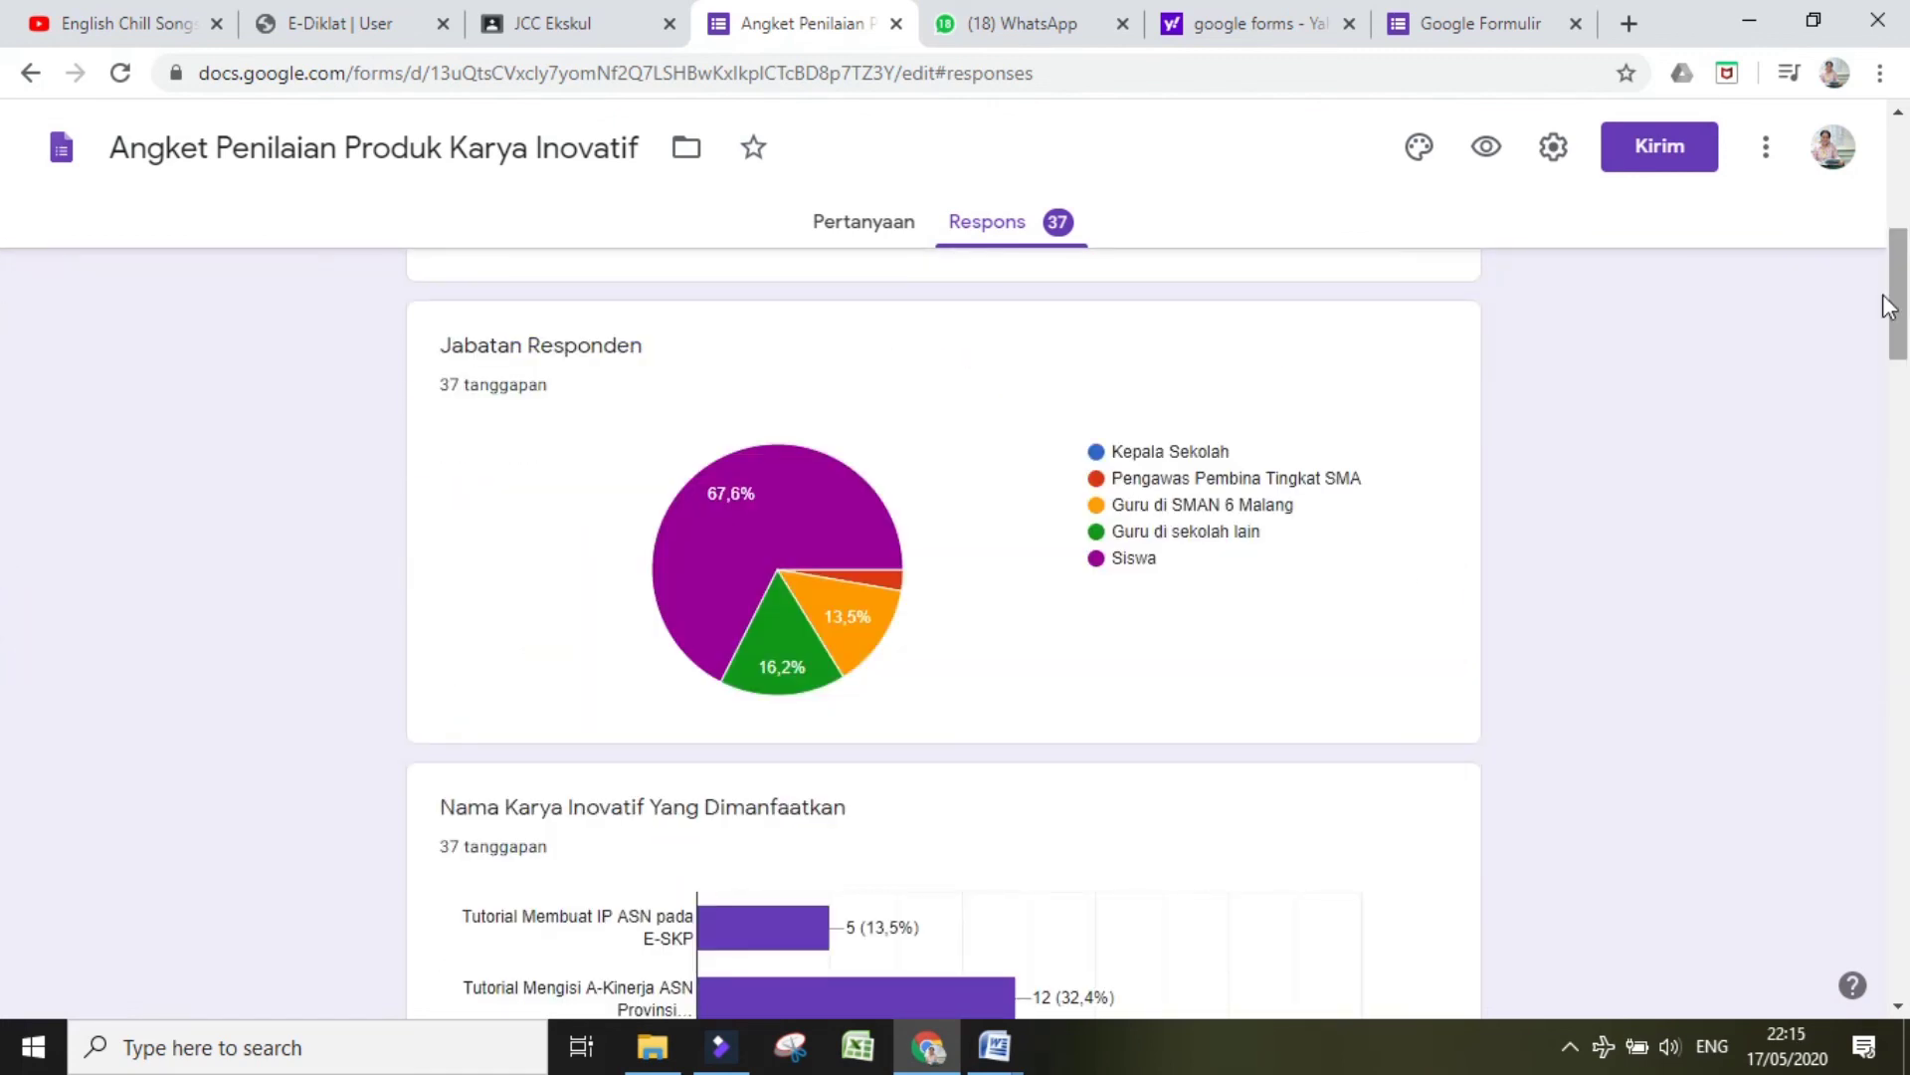
pyautogui.moveTo(1903, 296); pyautogui.dragTo(1907, 631)
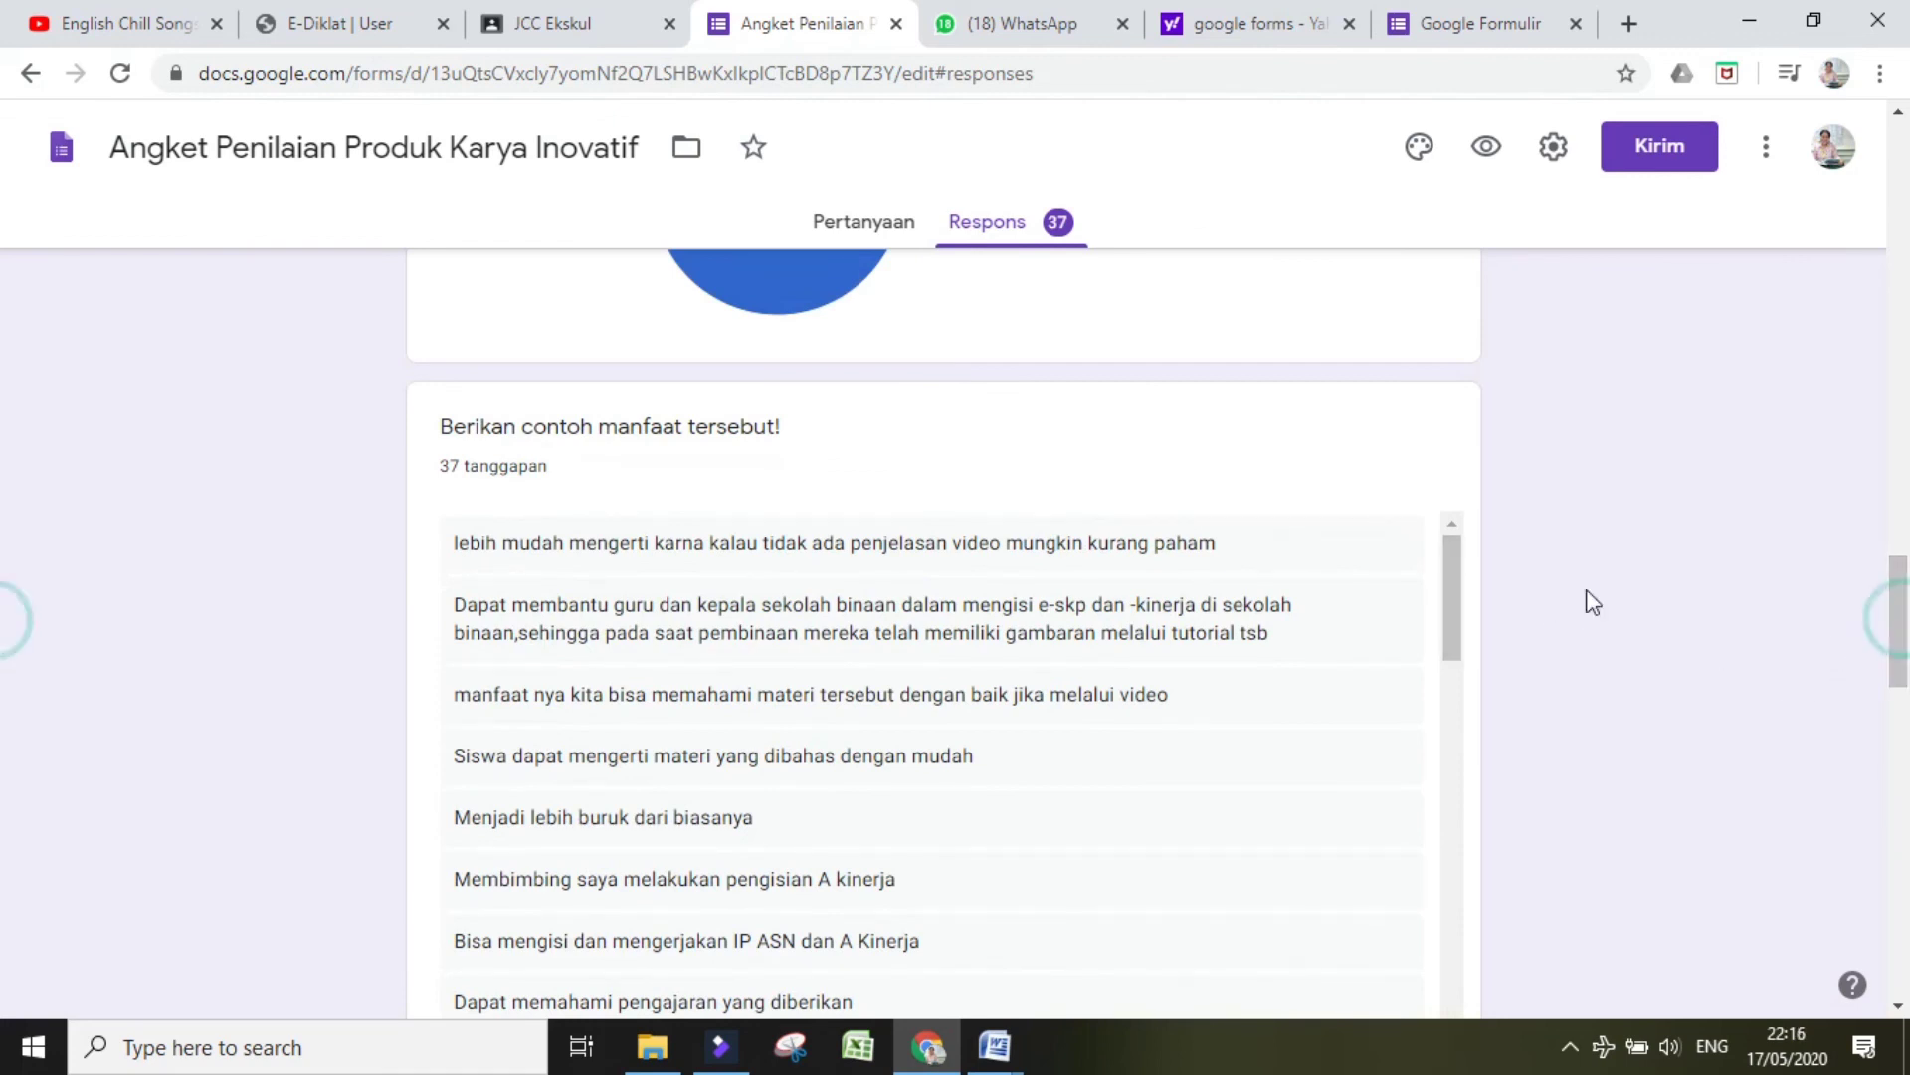
pyautogui.moveTo(1451, 575); pyautogui.dragTo(1510, 474)
pyautogui.moveTo(1894, 583); pyautogui.dragTo(1902, 171)
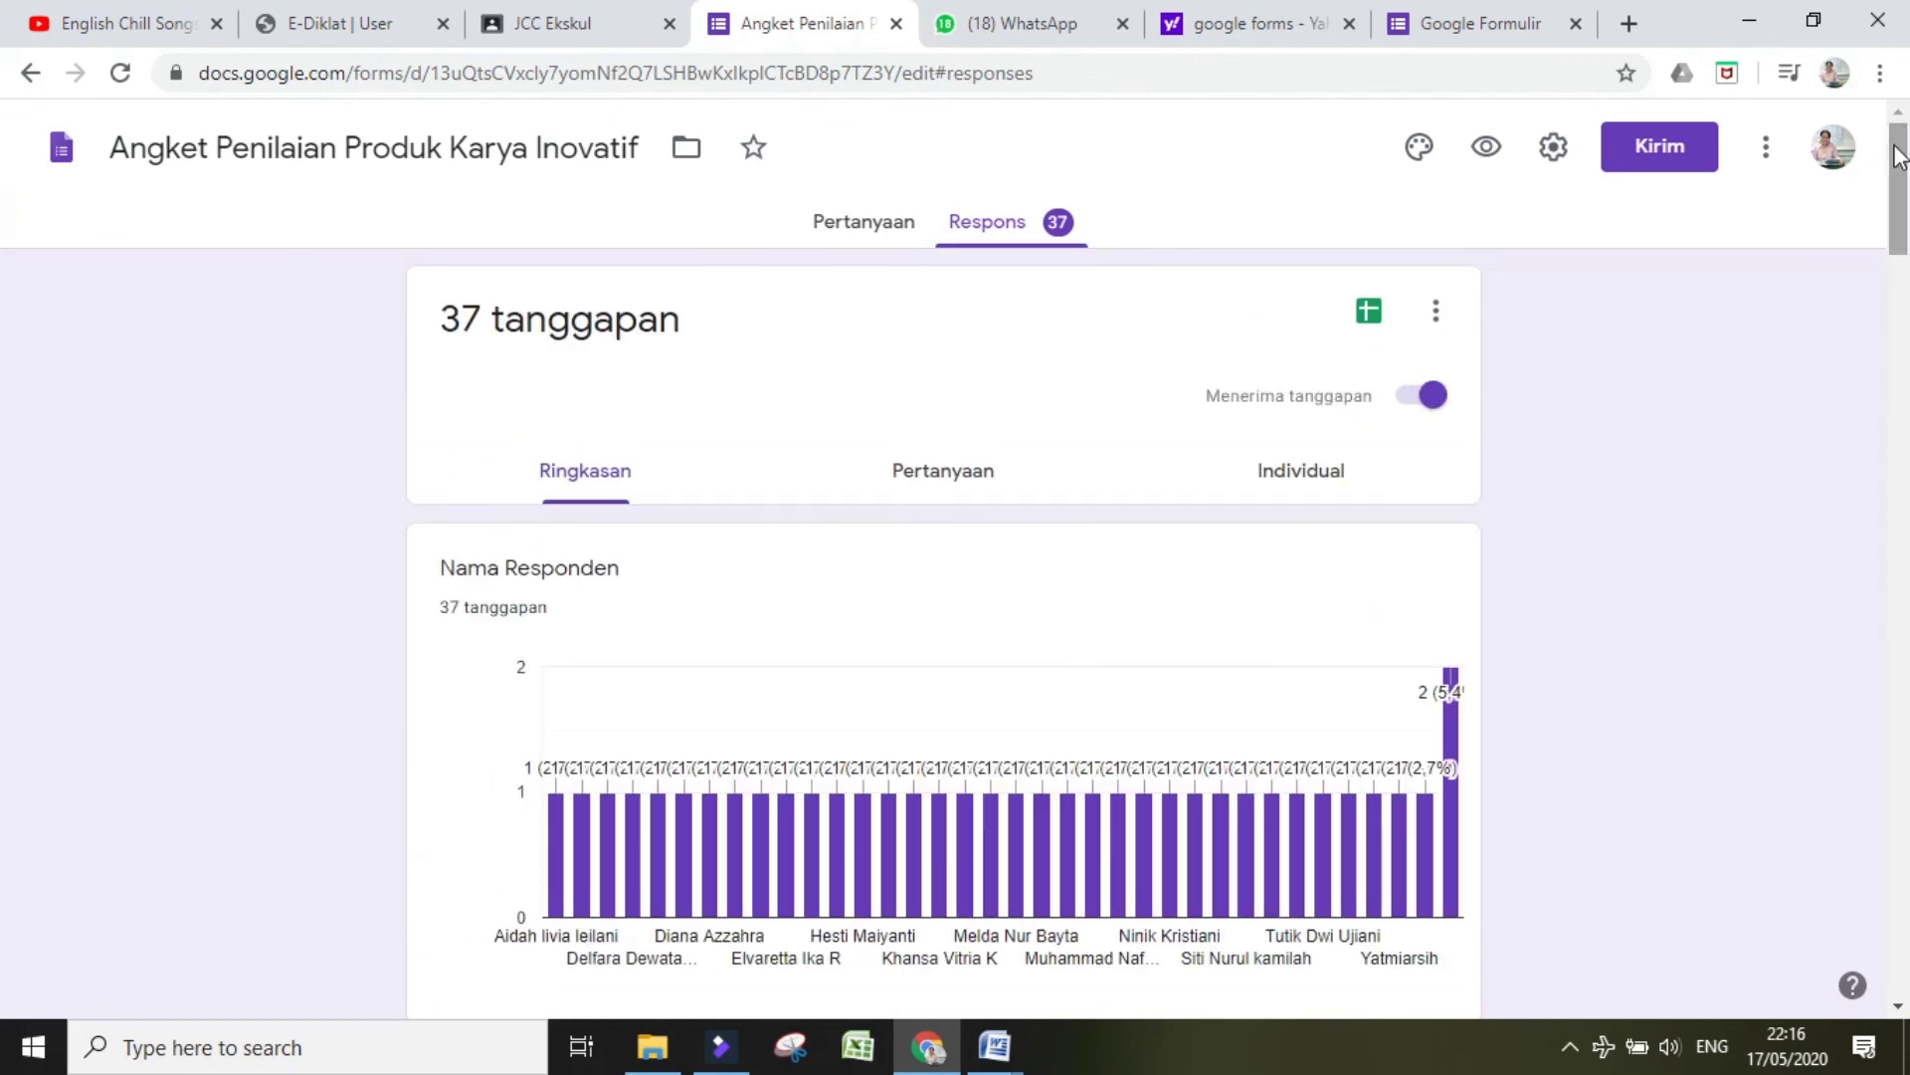